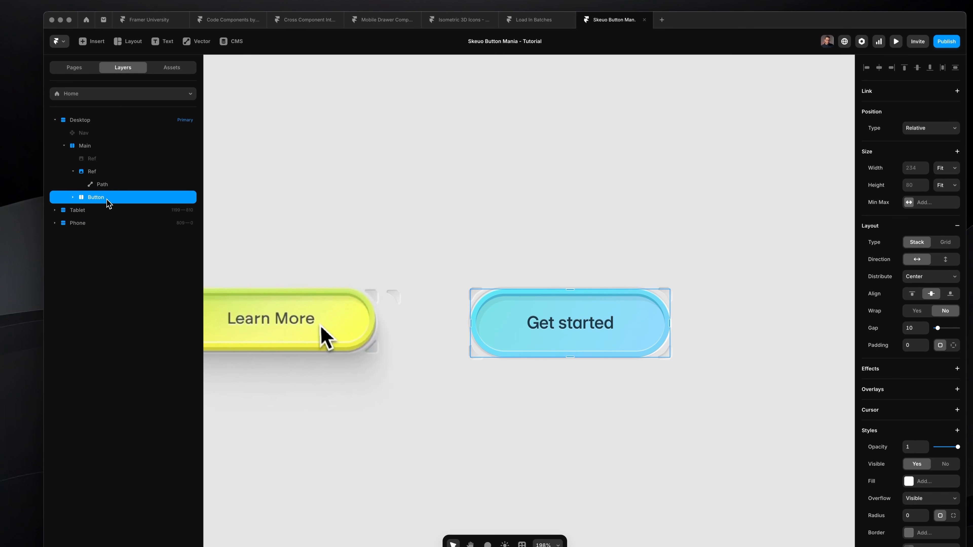
Step: Turn the Button layer into a new component named Button
right_click(74, 201)
left_click(135, 232)
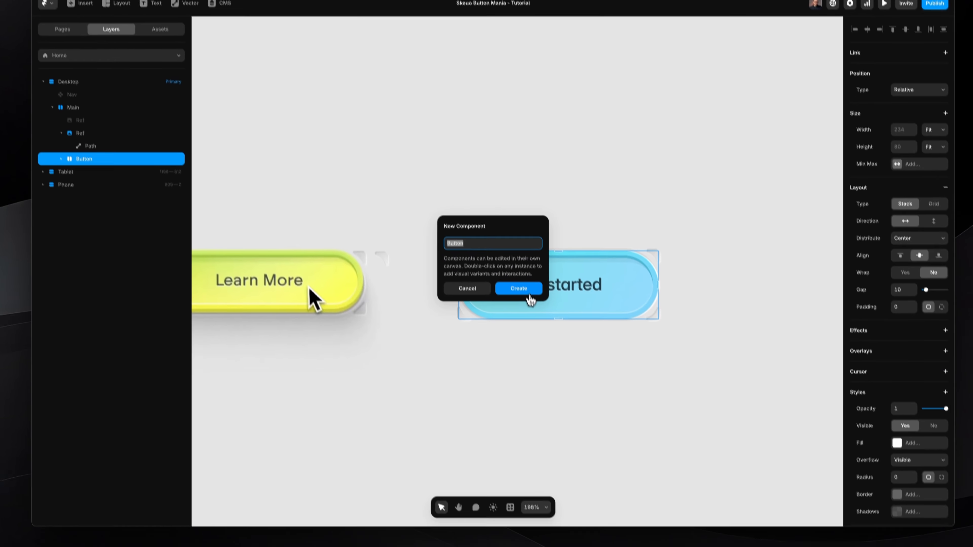
left_click(531, 300)
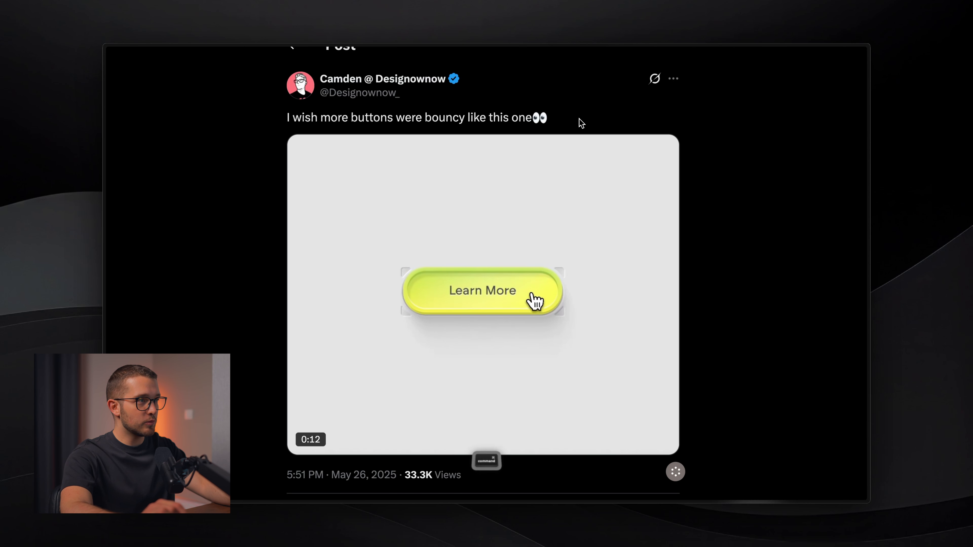
Step: Pause the reference video in the post at its start and capture a screenshot of the resting Learn More button
key("super+Tab")
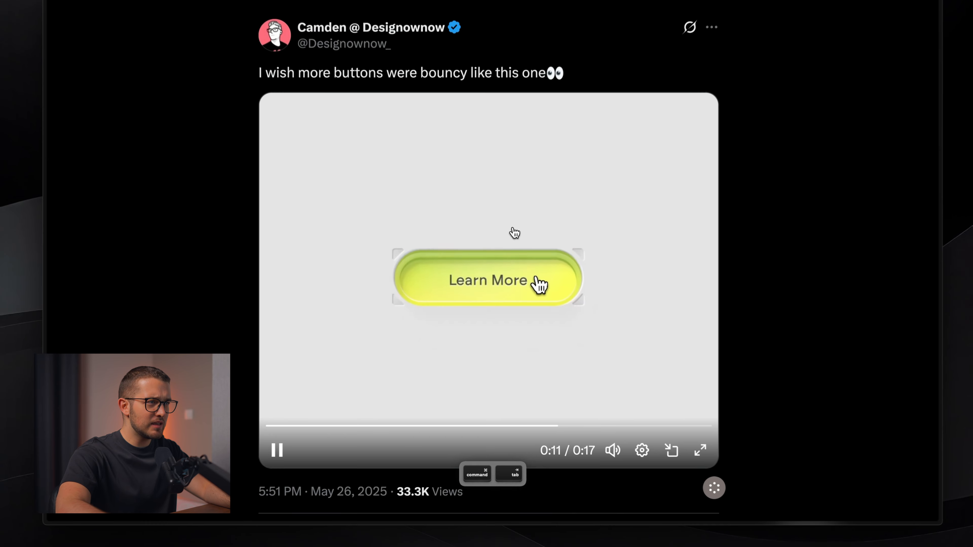
left_click(273, 453)
left_click(292, 427)
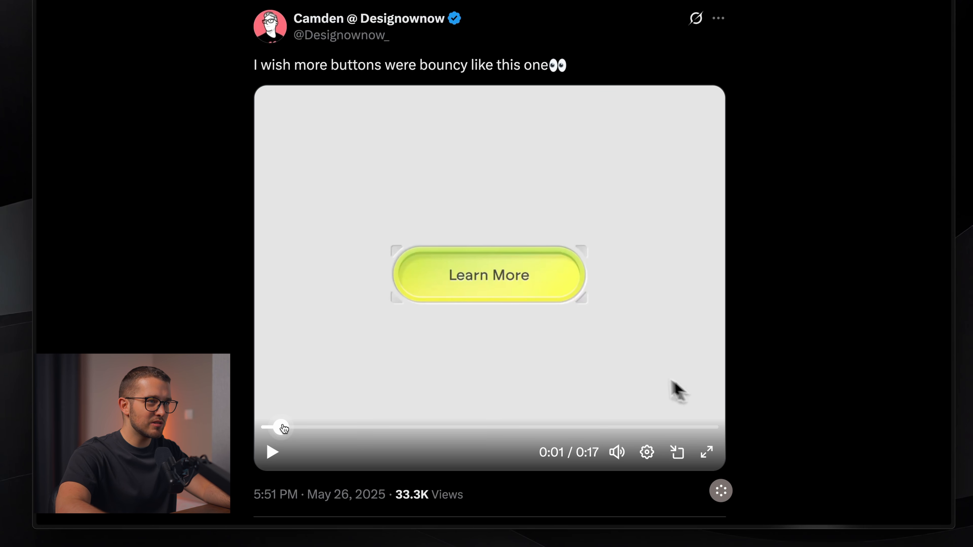
key("super+shift+5")
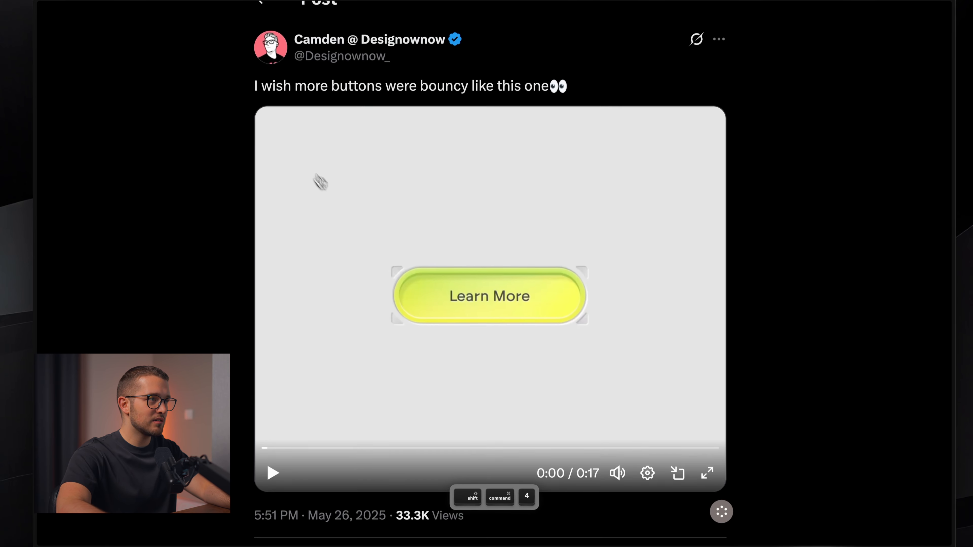
left_click_drag(295, 146, 662, 379)
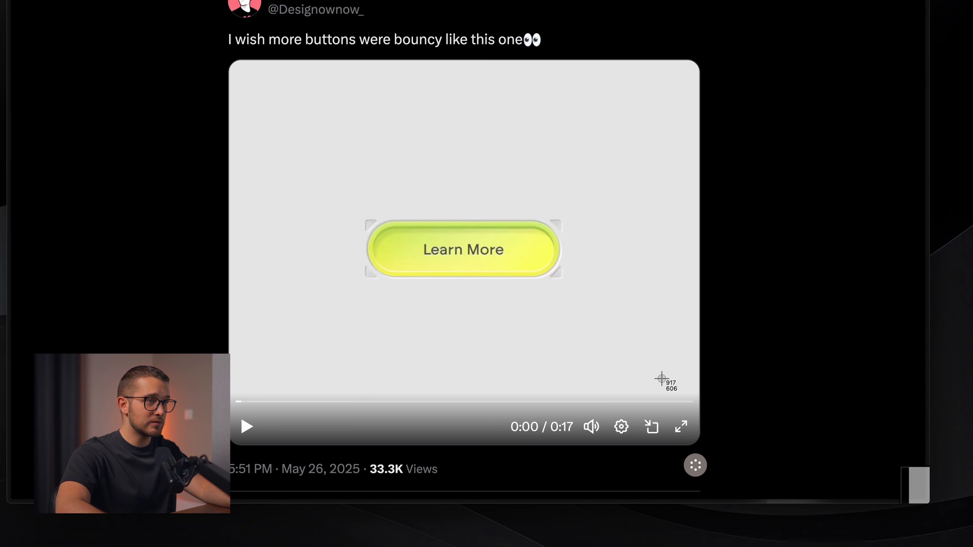
Step: Switch to Framer, place the resting-button screenshot on the canvas beside the Desktop breakpoint, and scale it to about 610 × 402.5
key("super+Tab")
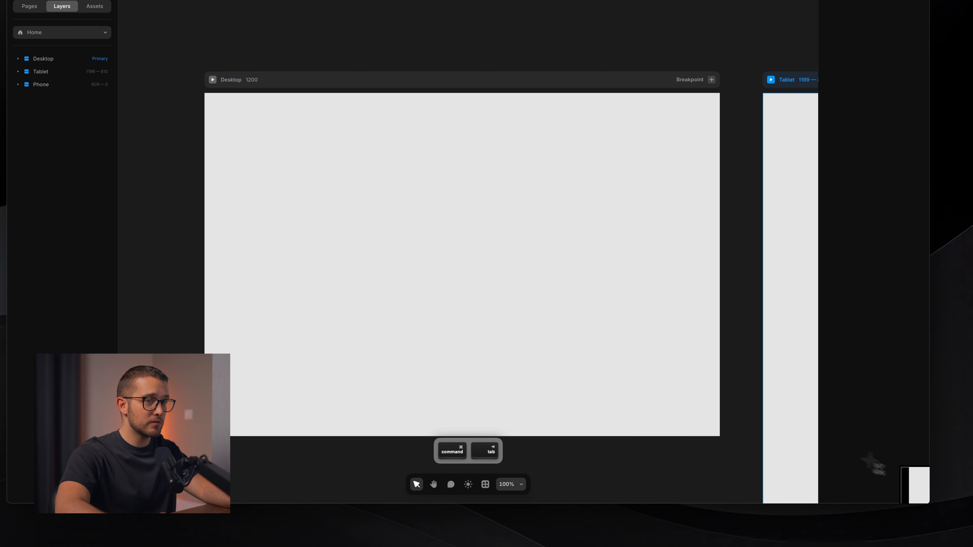
left_click_drag(916, 479, 246, 258)
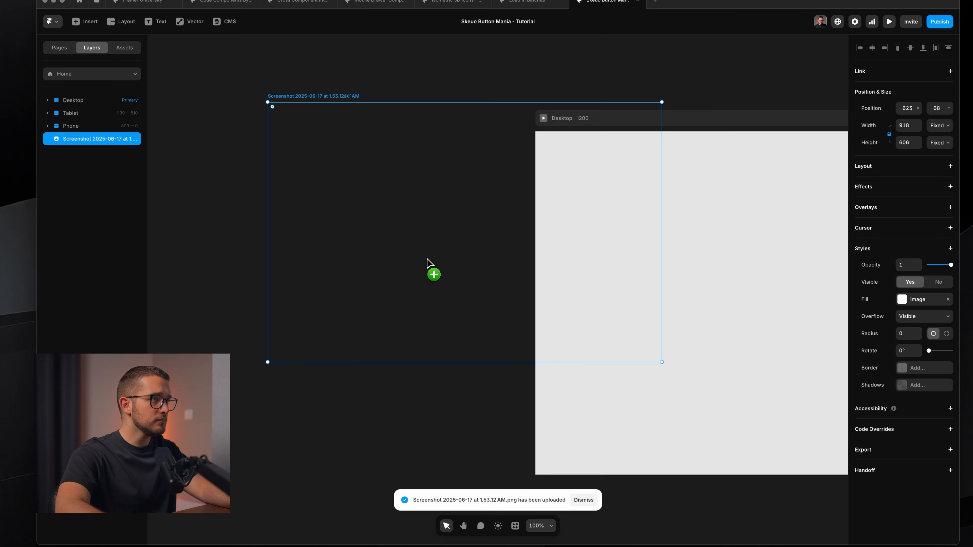
left_click_drag(662, 244, 584, 231)
left_click_drag(464, 232, 402, 245)
Step: Return to the post, move the video to 0:01, and capture an area of about 796 × 420 around the hovered button
key("super+Tab")
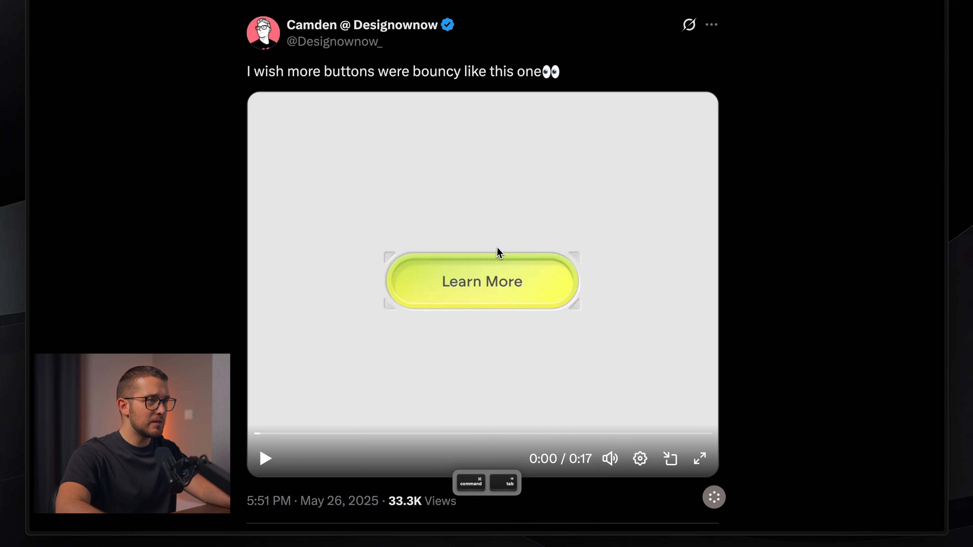
left_click_drag(303, 434, 294, 436)
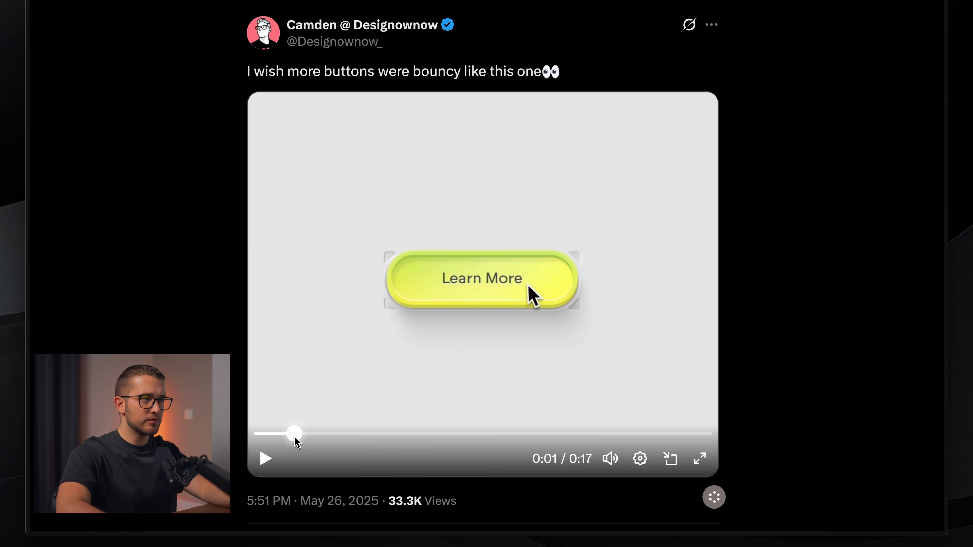
key("shift+super+4")
left_click_drag(318, 193, 662, 373)
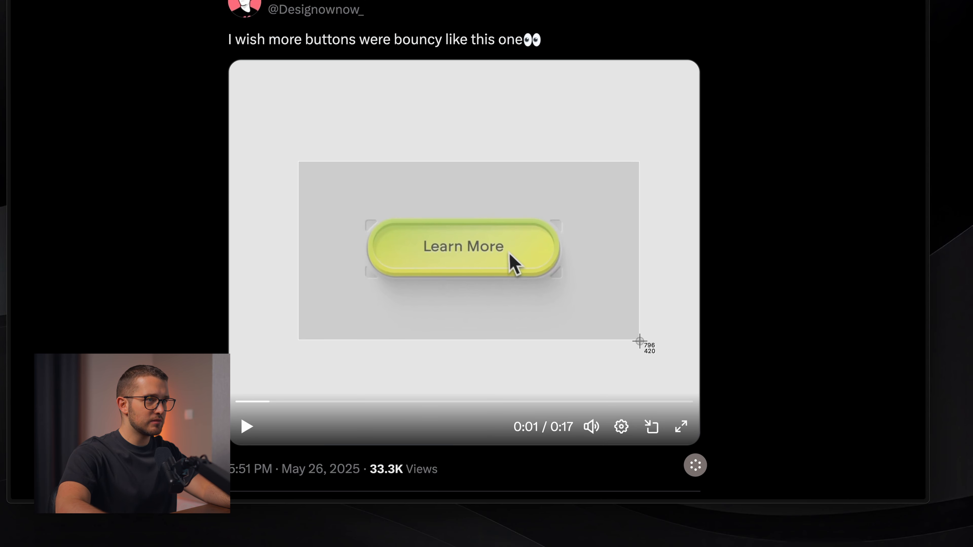
left_click_drag(639, 340, 639, 340)
Step: Switch to Framer, place the hovered-button screenshot below the first one, and scale it down to about 631 × 331
key("super+Tab")
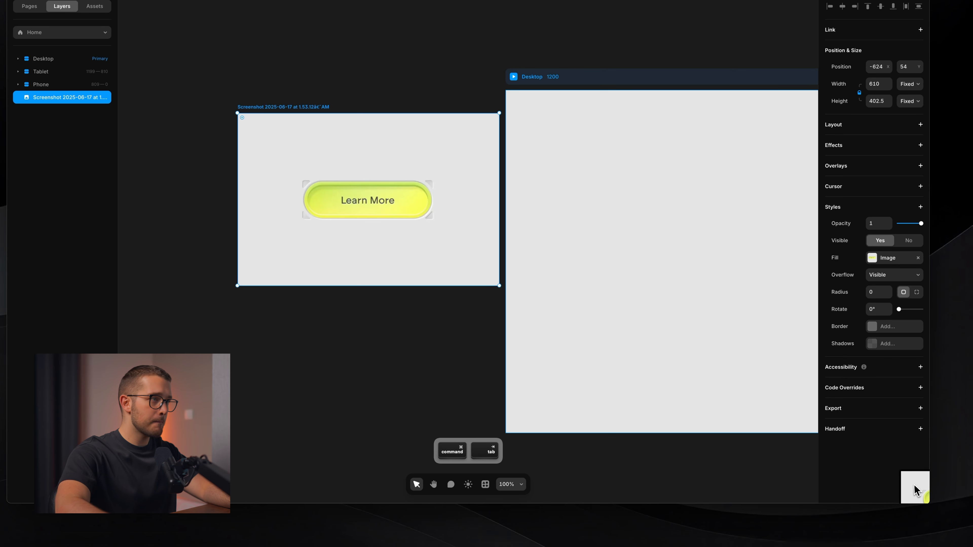
left_click_drag(914, 490, 384, 383)
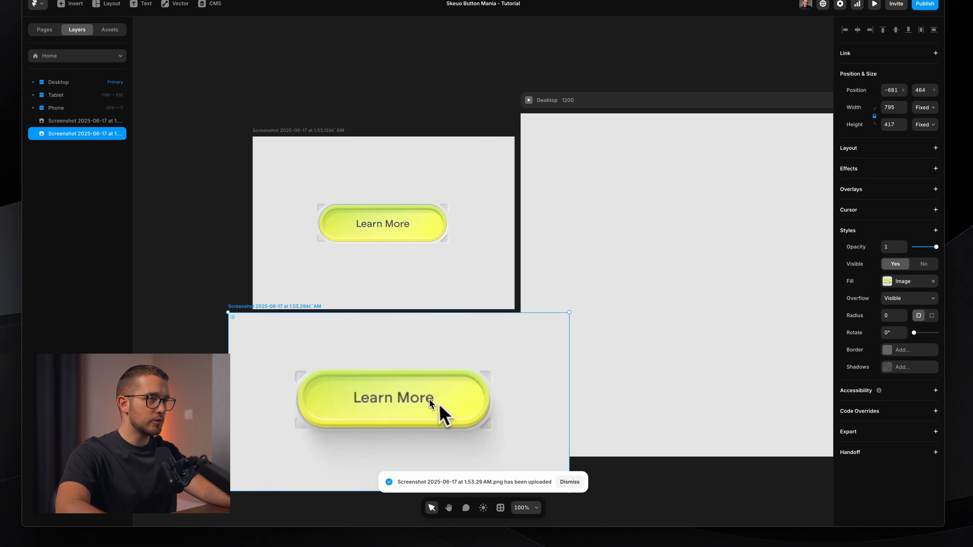
left_click_drag(540, 352, 505, 348)
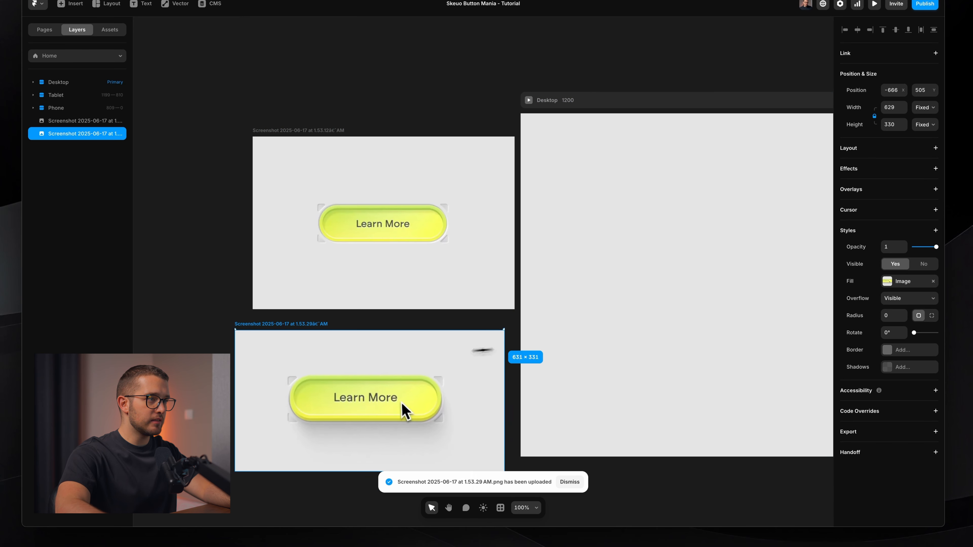
Step: Move the resting-button screenshot into the Desktop page's Main stack and scale it to about 492 × 325
scroll(455, 342, "down", 5)
left_click(390, 263)
left_click_drag(364, 261, 645, 302)
mouse_move(703, 304)
left_mouse_down()
mouse_move(669, 304)
mouse_move(687, 301)
left_mouse_up()
scroll(687, 302, "right", 3)
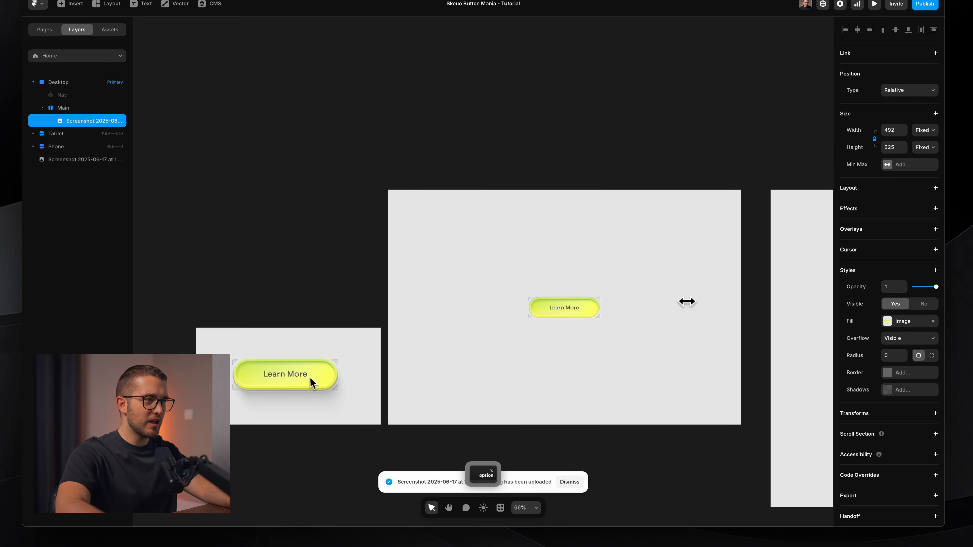
Step: Preview the page full screen to judge the reference button's size, and return to the canvas
key("super+p")
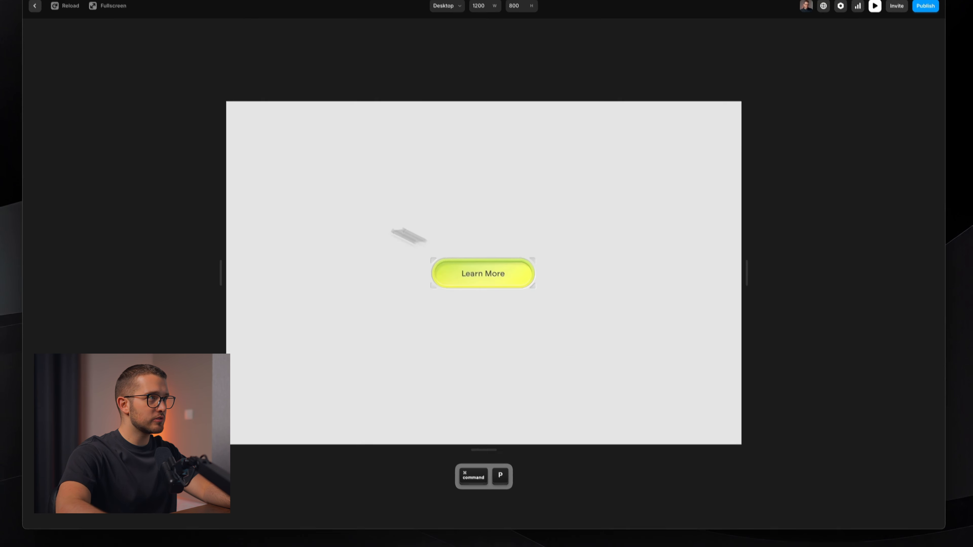
left_click(111, 6)
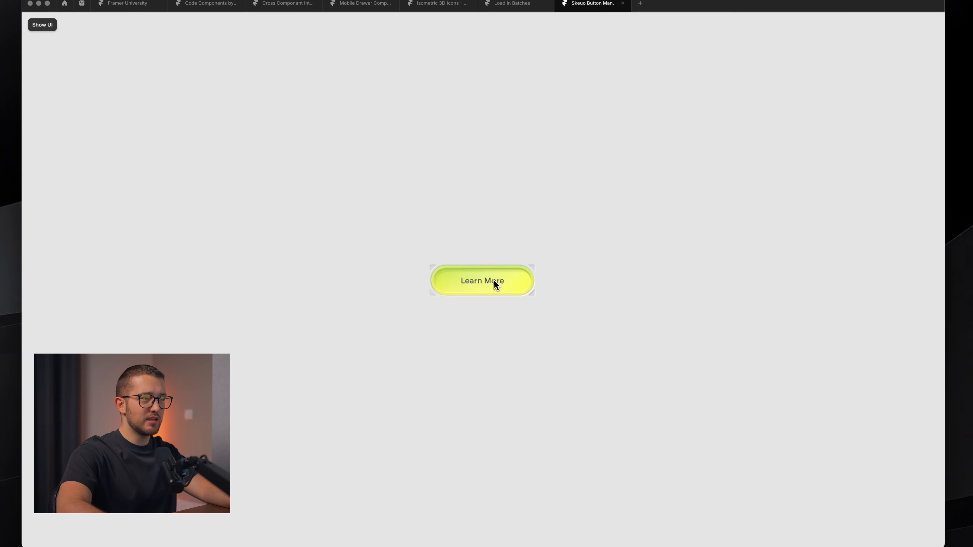
key("Escape")
scroll(540, 311, "down", 3)
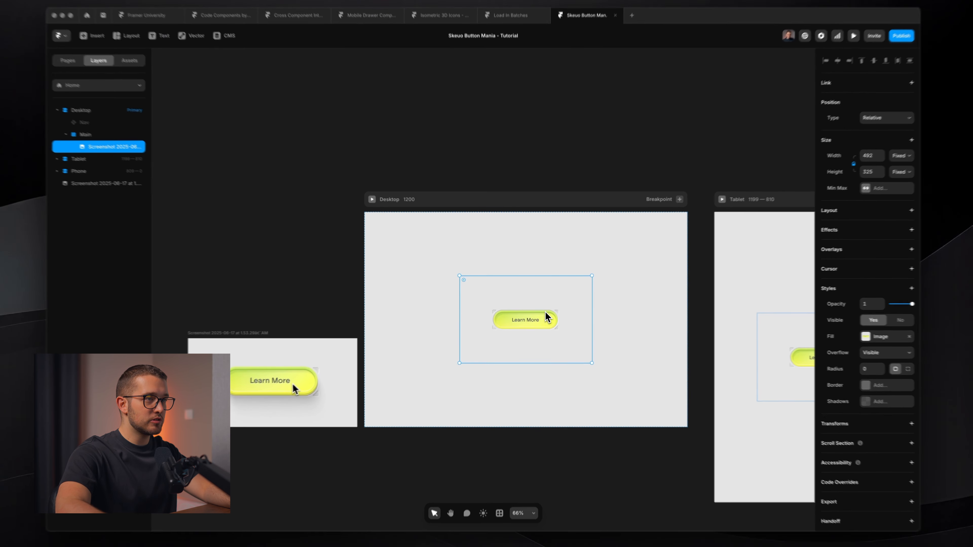
Step: Rename the screenshot layer inside Main as Ref
scroll(502, 312, "up", 1)
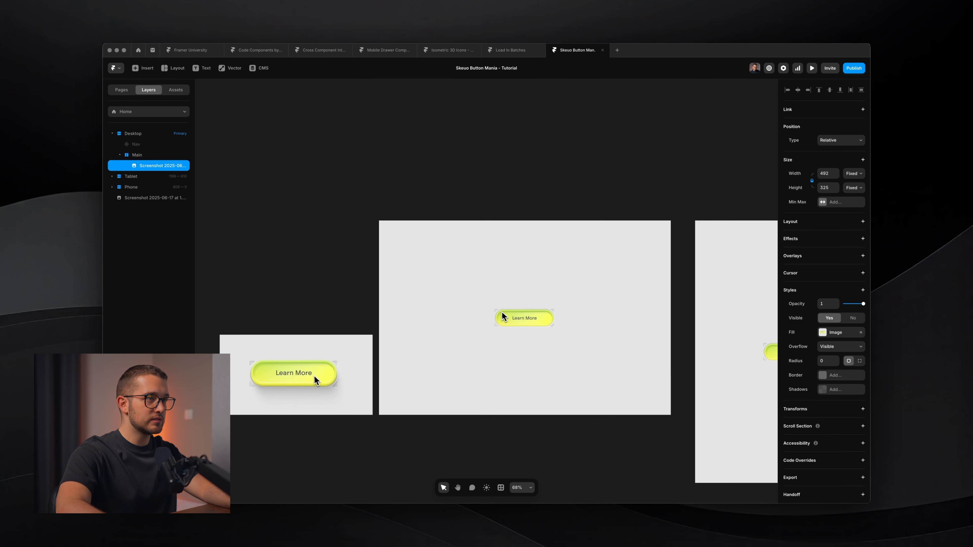
key("super+r")
type("Ref")
key("Return")
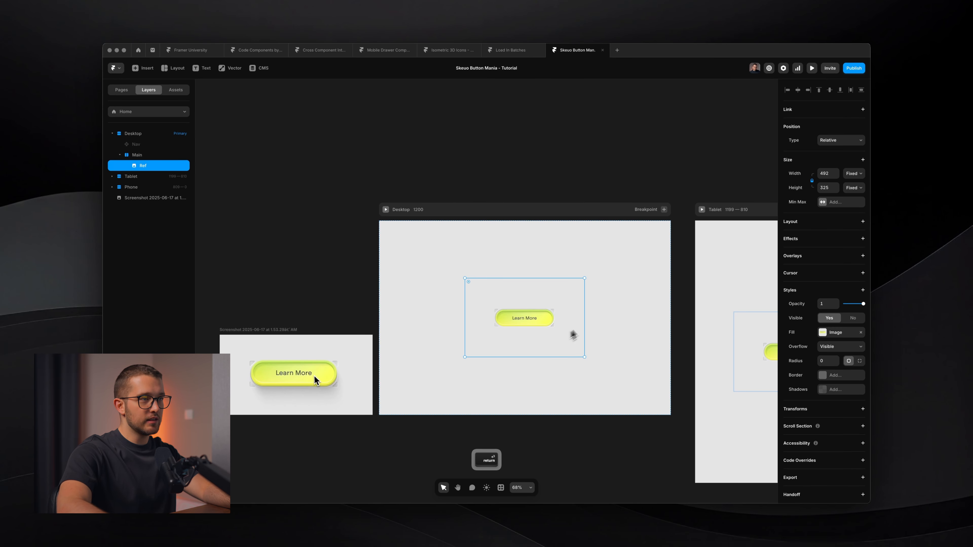
key("f")
mouse_move(589, 309)
left_mouse_down()
mouse_move(641, 335)
mouse_move(661, 328)
left_mouse_up()
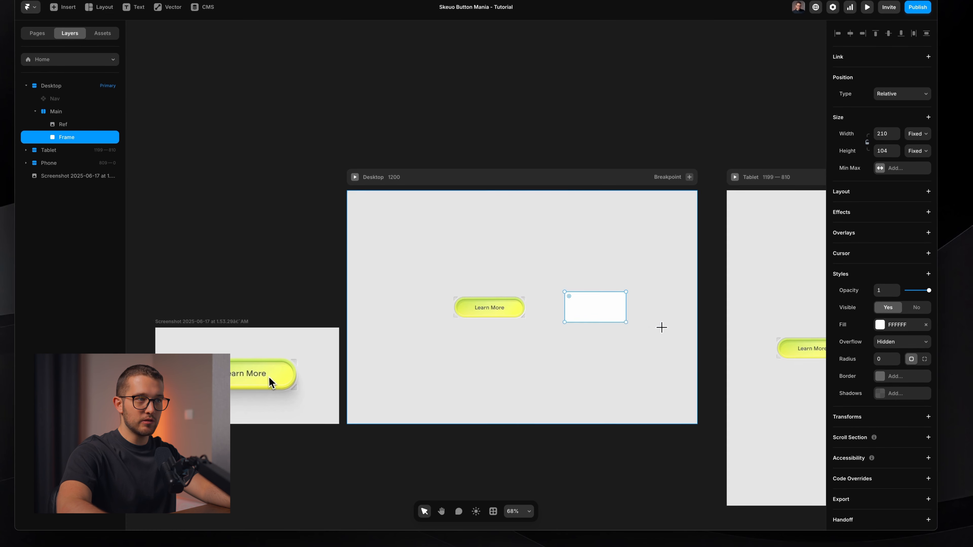
scroll(613, 316, "up", 5)
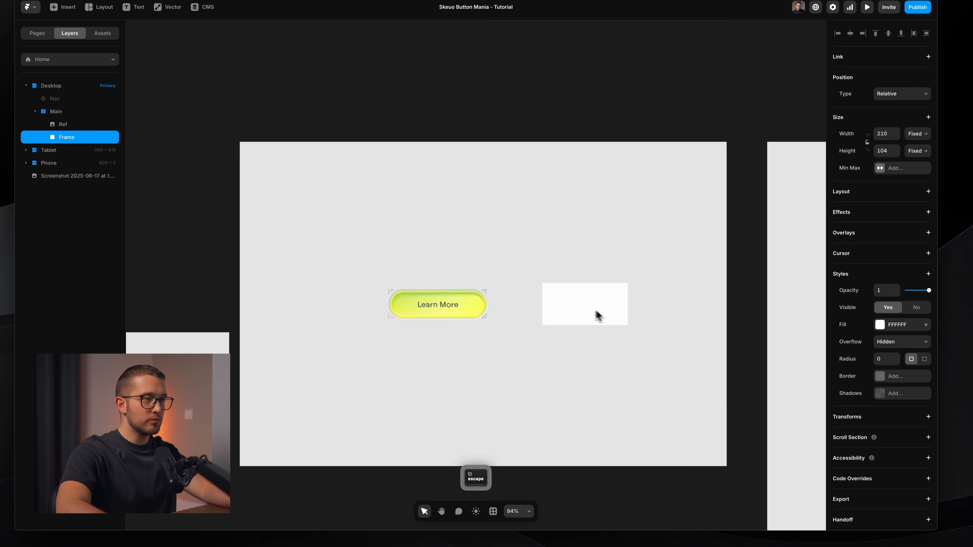
key("BackSpace")
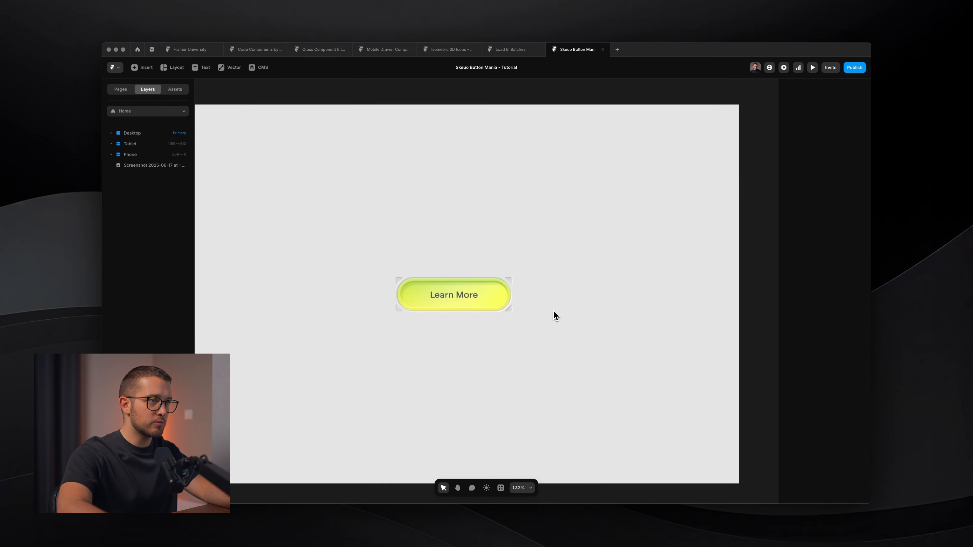
Step: Draw a frame about 223 × 72 beside the reference button in Main and add the text "Get started" inside it
key("f")
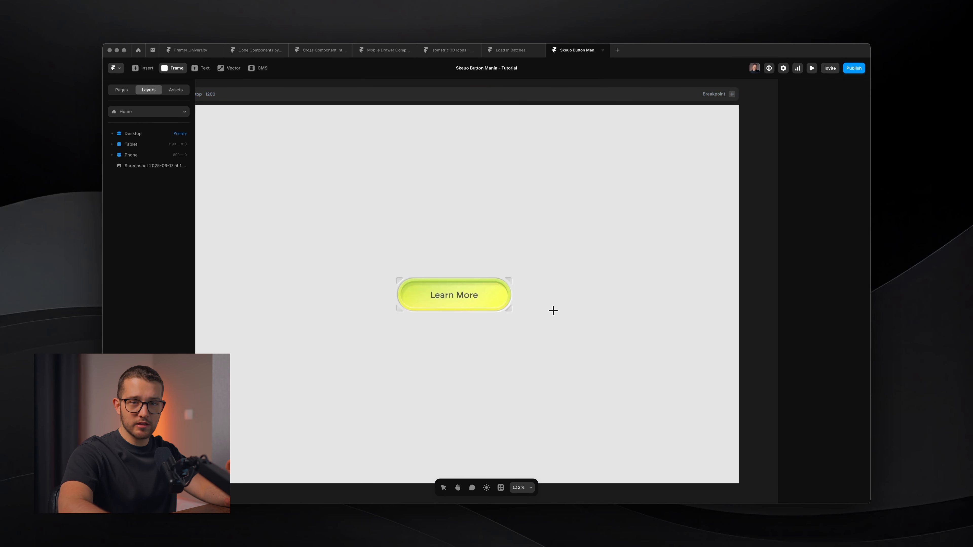
left_click_drag(576, 277, 682, 312)
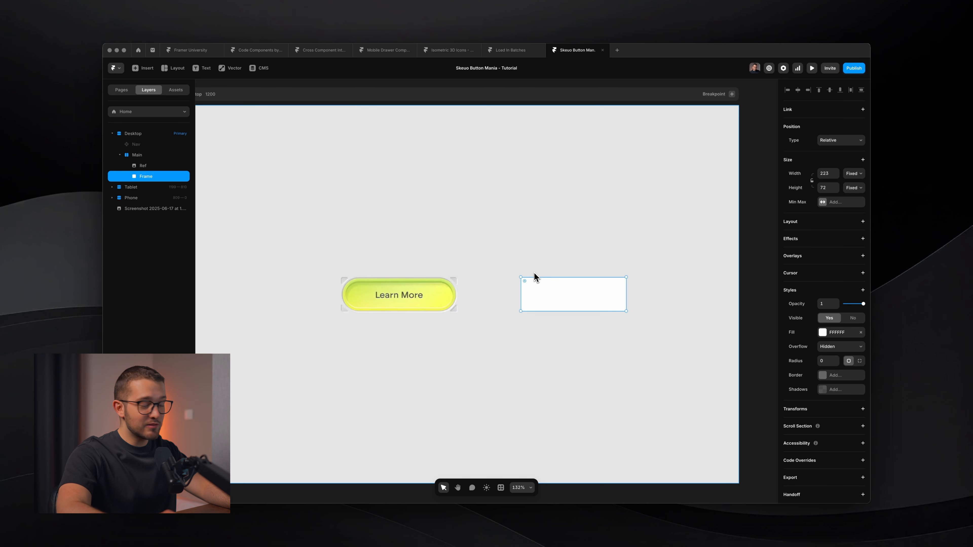
key("t")
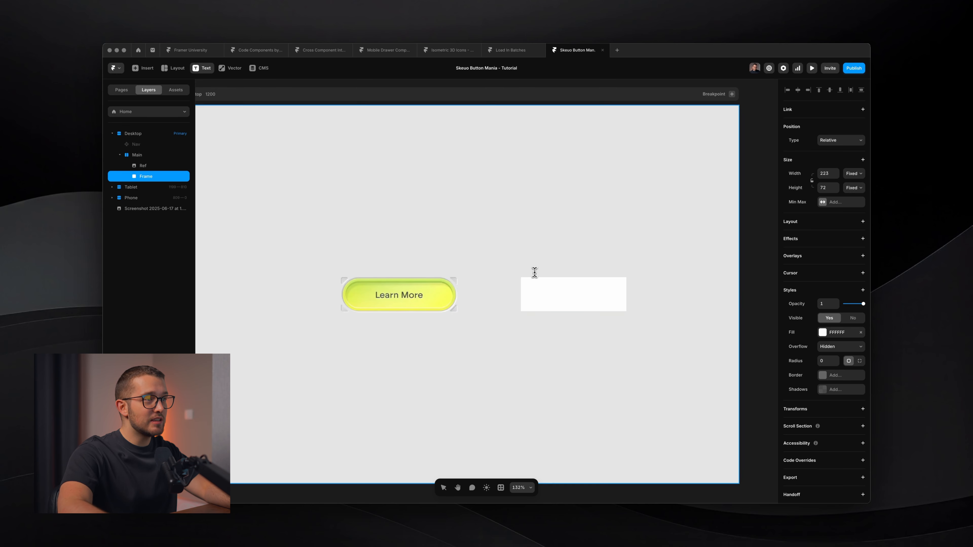
left_click(568, 294)
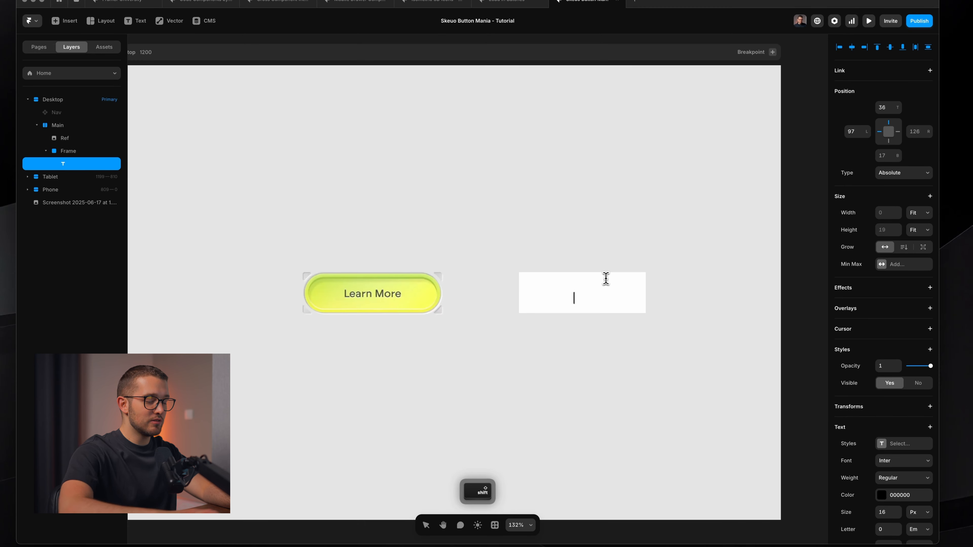
type("Get started")
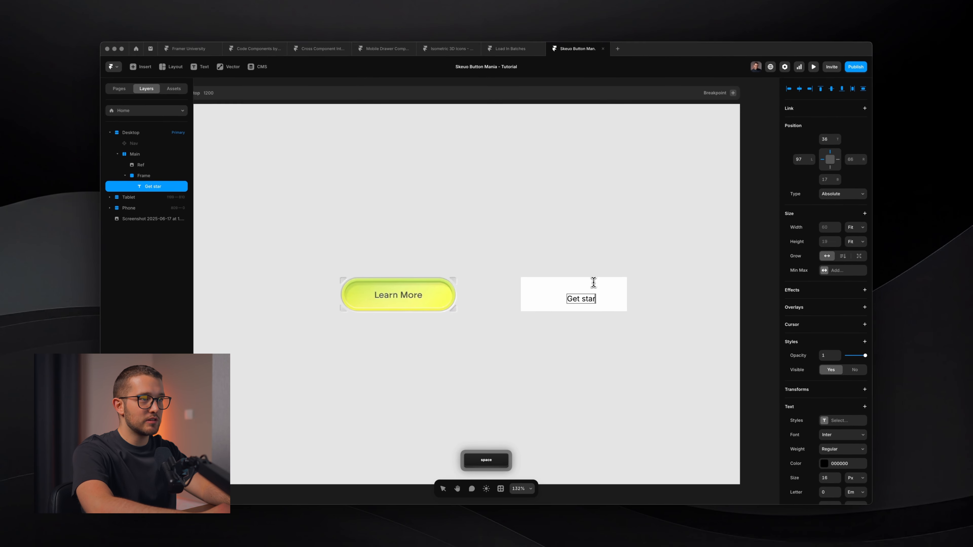
key("Escape")
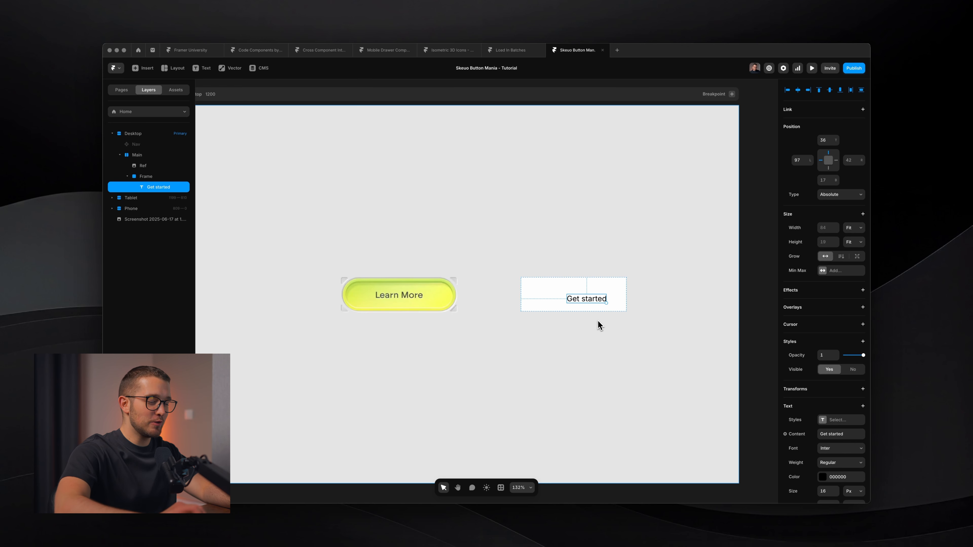
Step: Centre the "Get started" text in its frame and set its weight to Medium and size to 17 px
left_click_drag(587, 299, 569, 299)
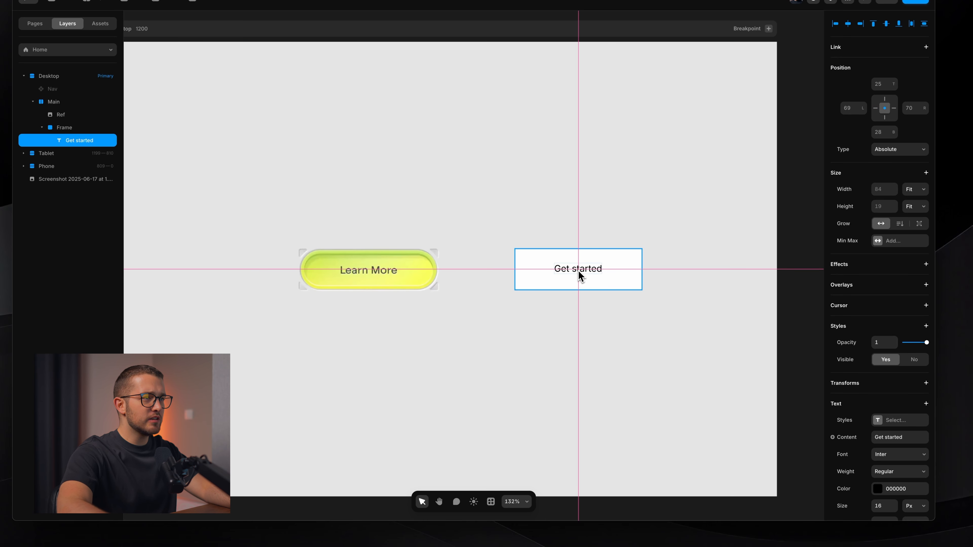
scroll(578, 275, "up", 2)
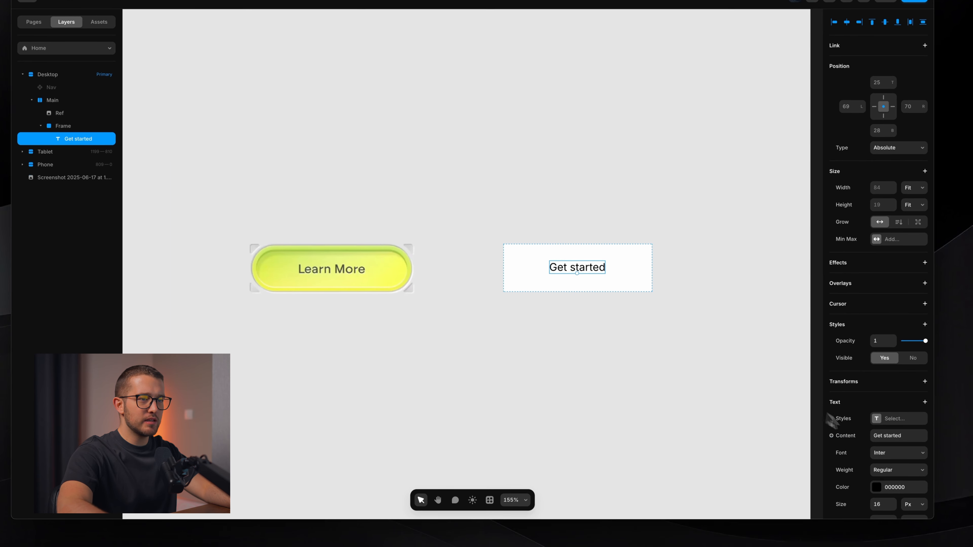
scroll(865, 448, "down", 3)
scroll(862, 445, "down", 1)
left_click(887, 372)
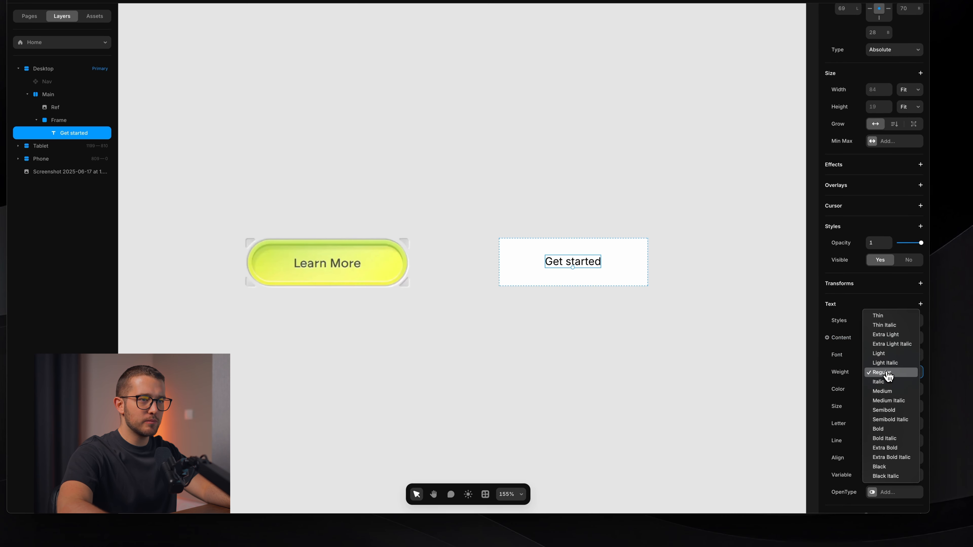
left_click(890, 390)
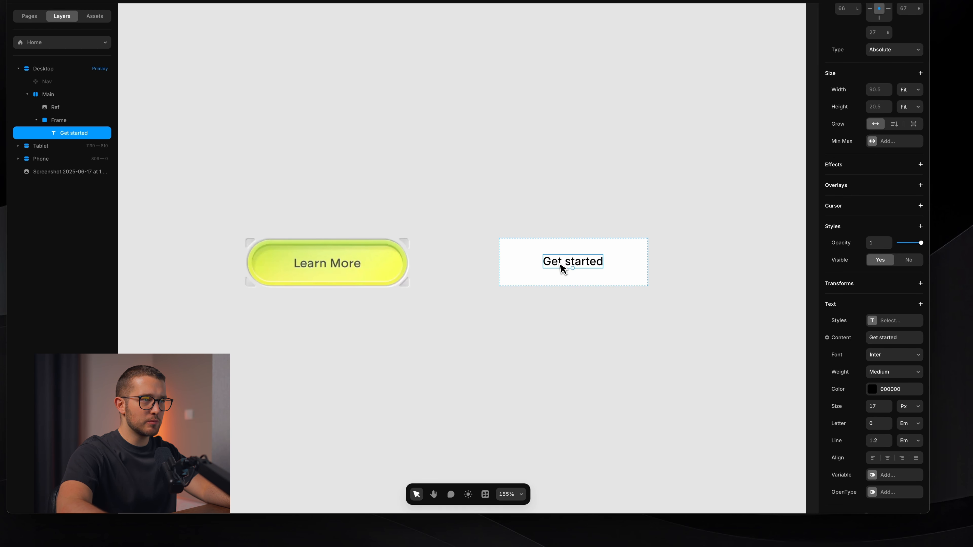
Step: Move the "Get started" text off-centre and realign it to the frame's centre on both axes, with its size set to 18 px
left_click_drag(563, 268, 580, 294)
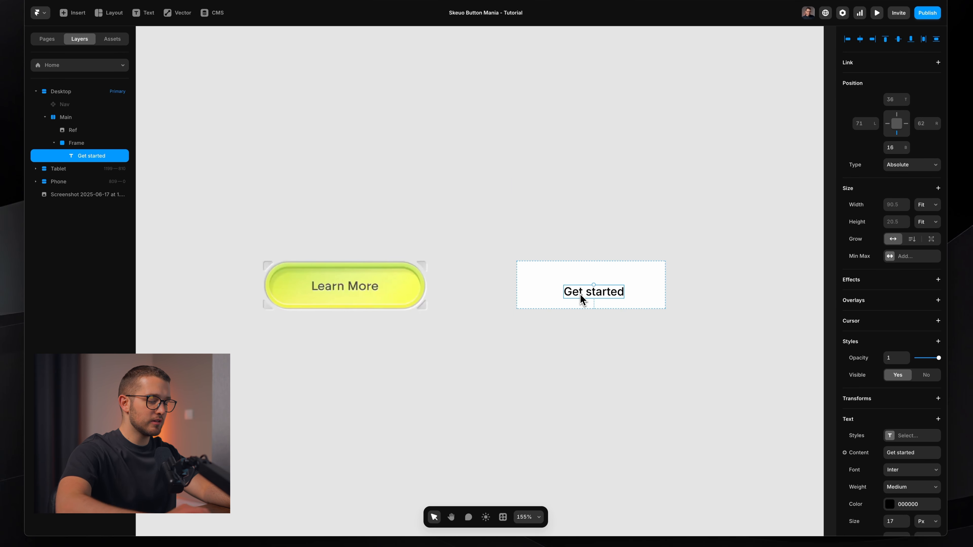
key("alt+h")
key("alt+v")
scroll(909, 454, "down", 2)
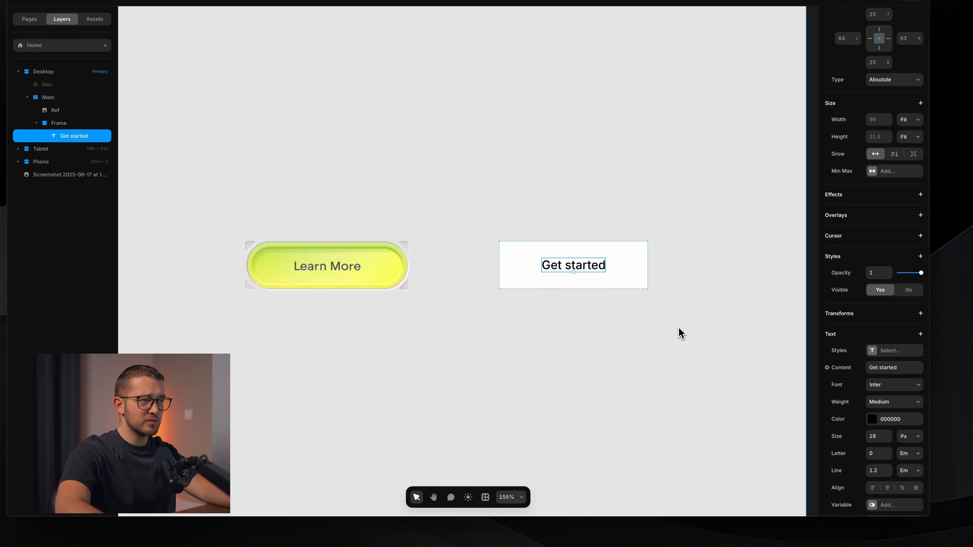
Step: Round the corners of the frame around "Get started" with a radius of 88
left_click(643, 272)
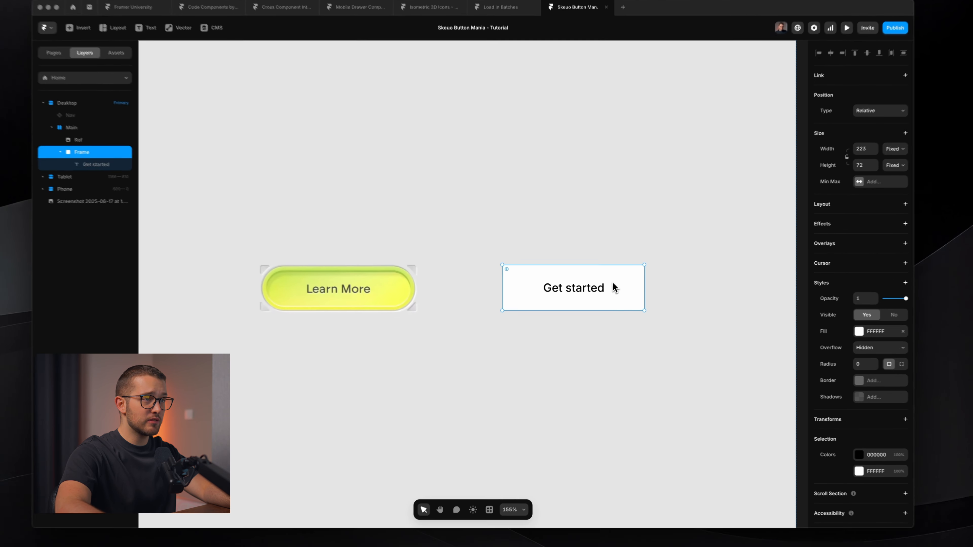
scroll(887, 371, "down", 2)
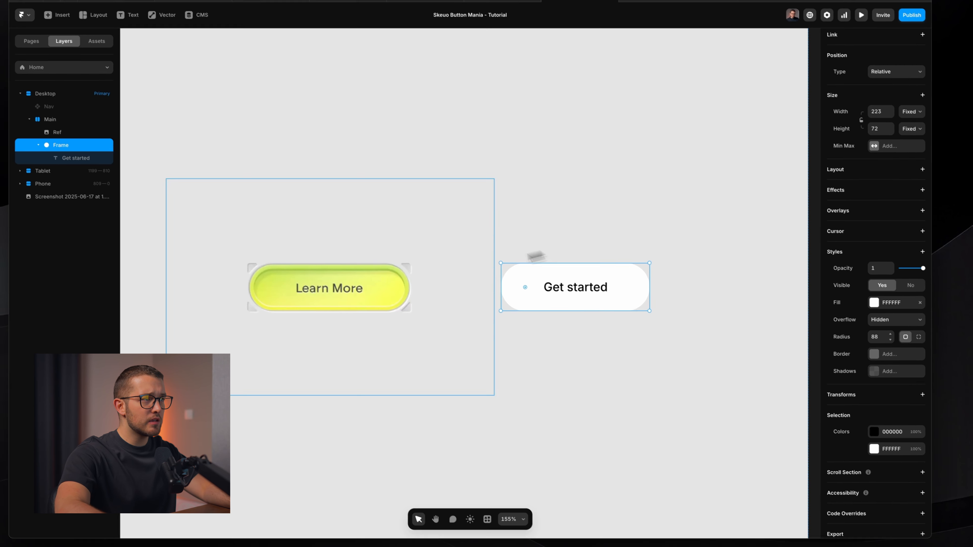
Step: Measure the height of the reference button against the new frame with the screen-capture crosshair, and discard the capture
key("shift+super+4")
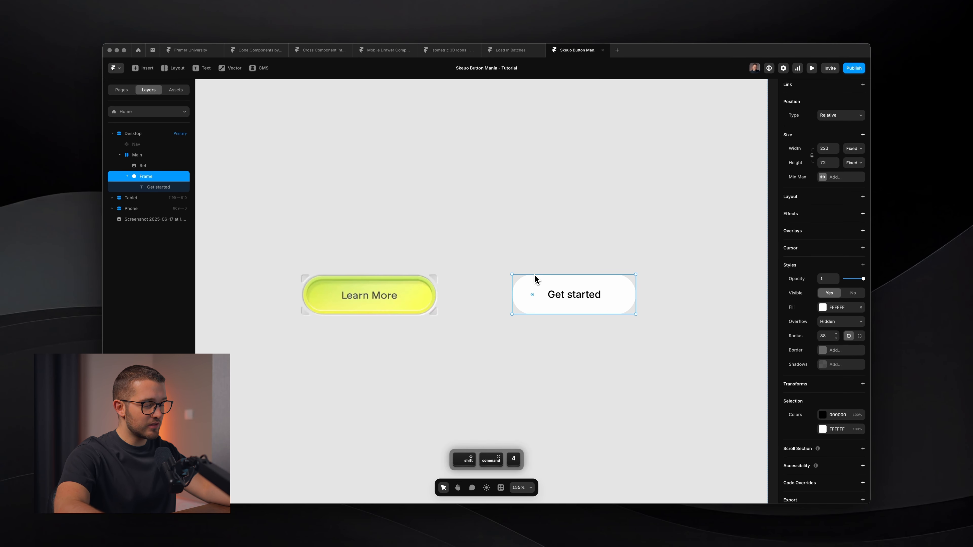
key("shift+super+4")
left_click_drag(588, 252, 353, 363)
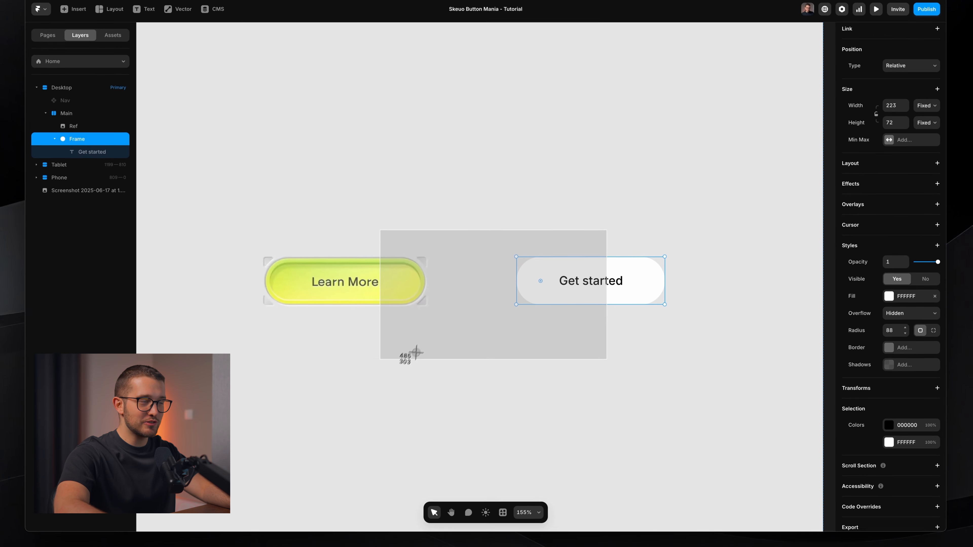
key("space")
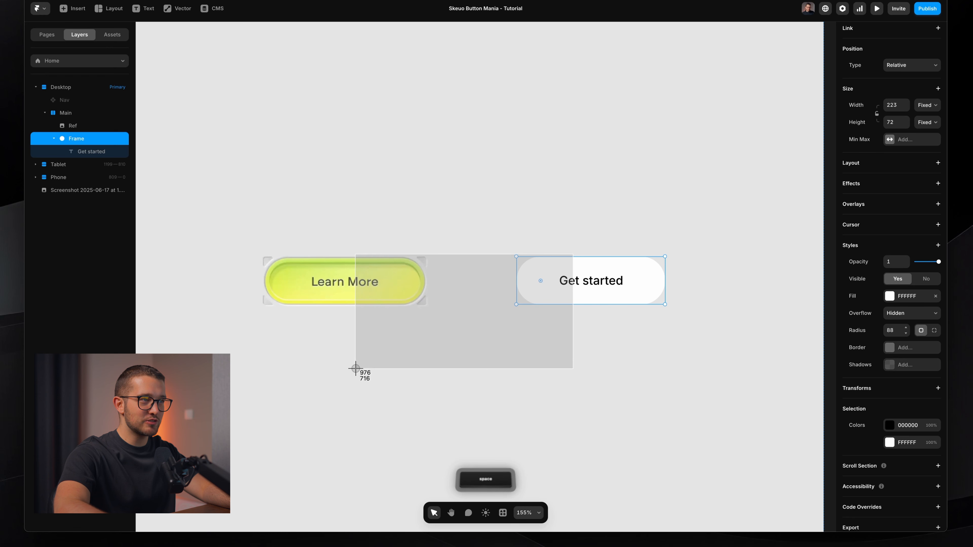
key("Escape")
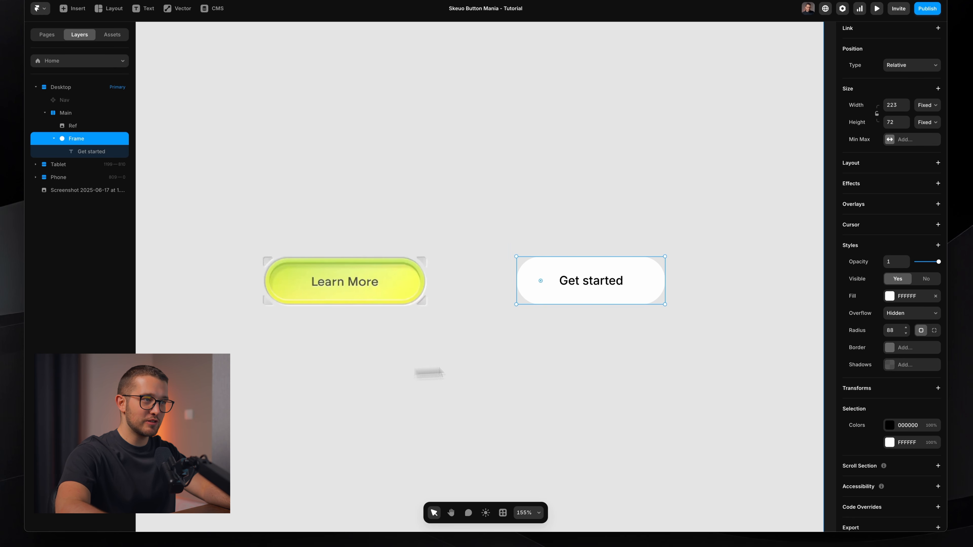
left_click_drag(385, 259, 671, 305)
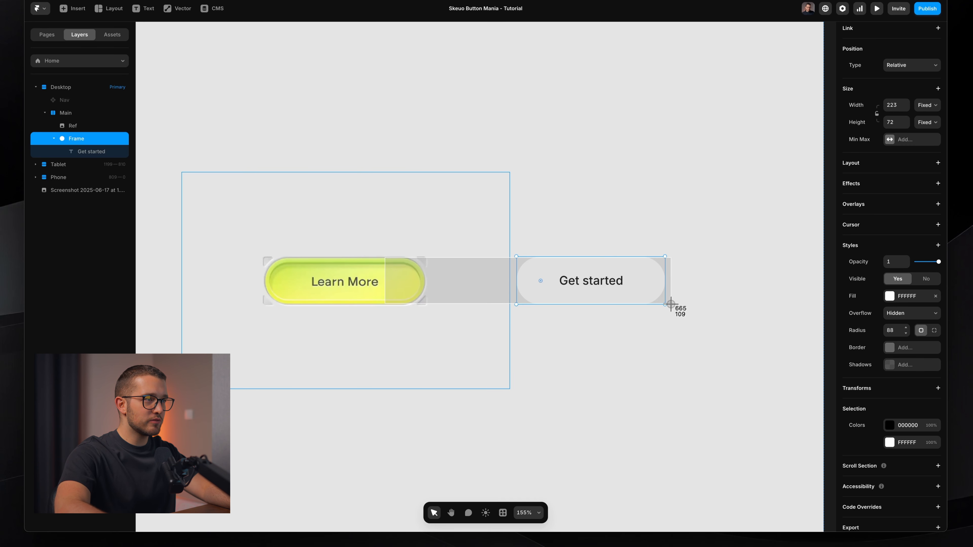
key("Escape")
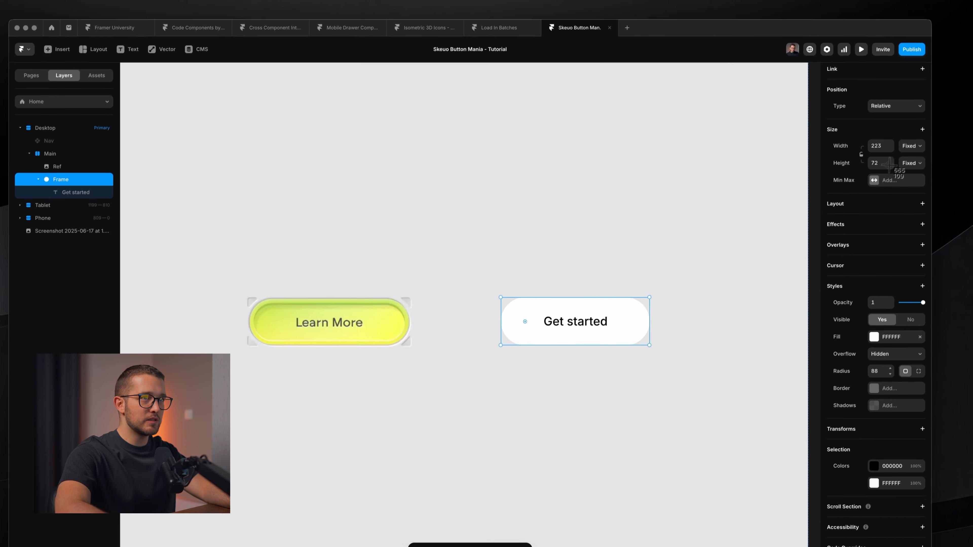
Step: Set the button frame's height to 68
left_click(906, 125)
left_click(906, 125)
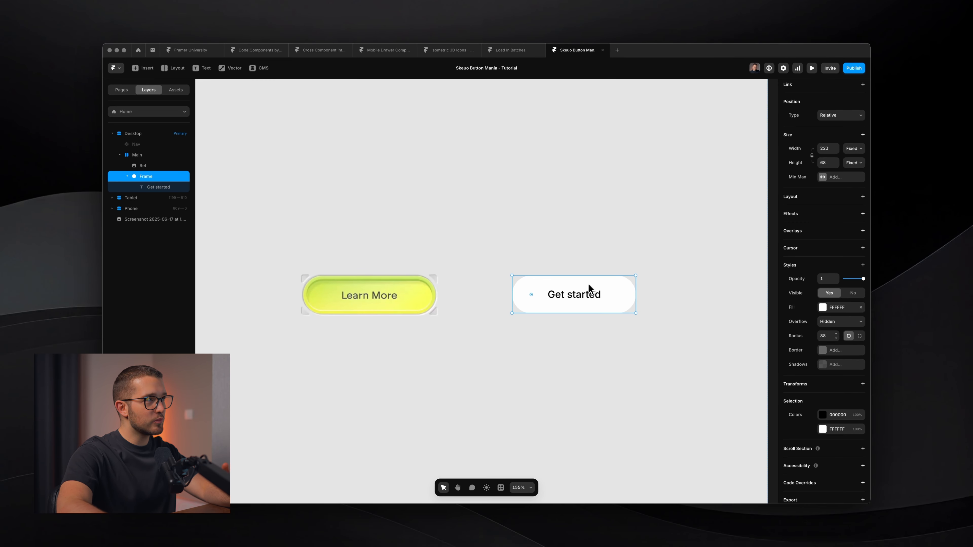
Step: Try replacing the "Get started" text with "asdasdasdasdasdasdas" to test the fixed width, and undo the replacement
double_click(585, 296)
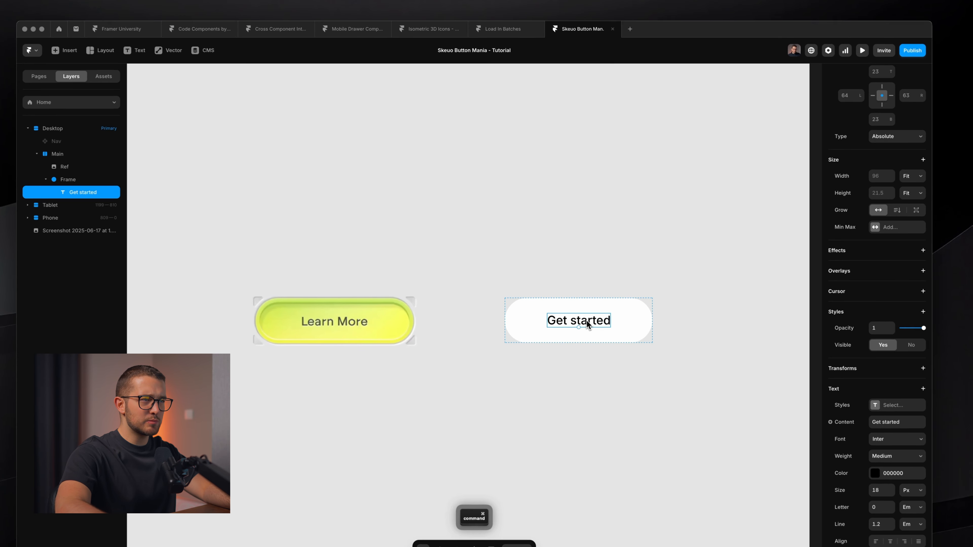
double_click(582, 295)
type("asdasdasdasdasdasdas")
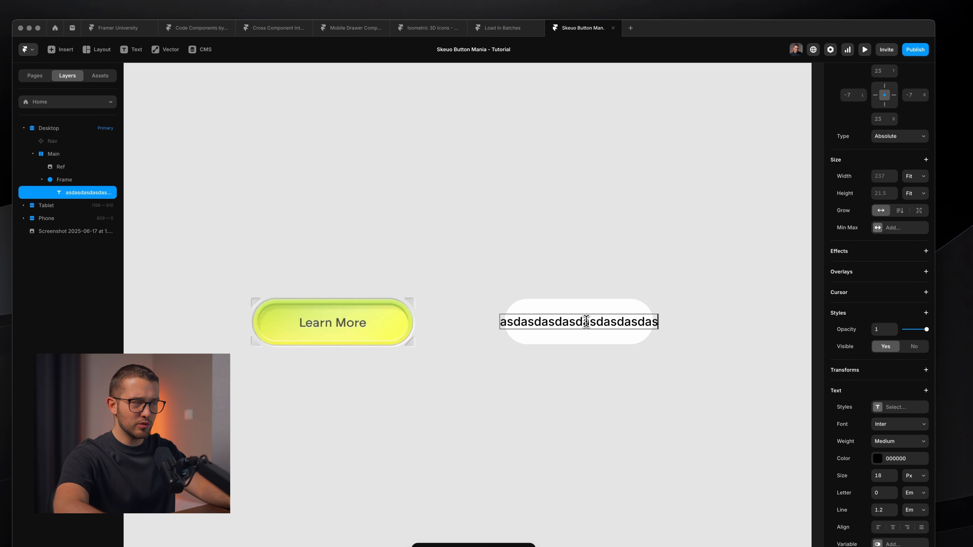
key("super+z")
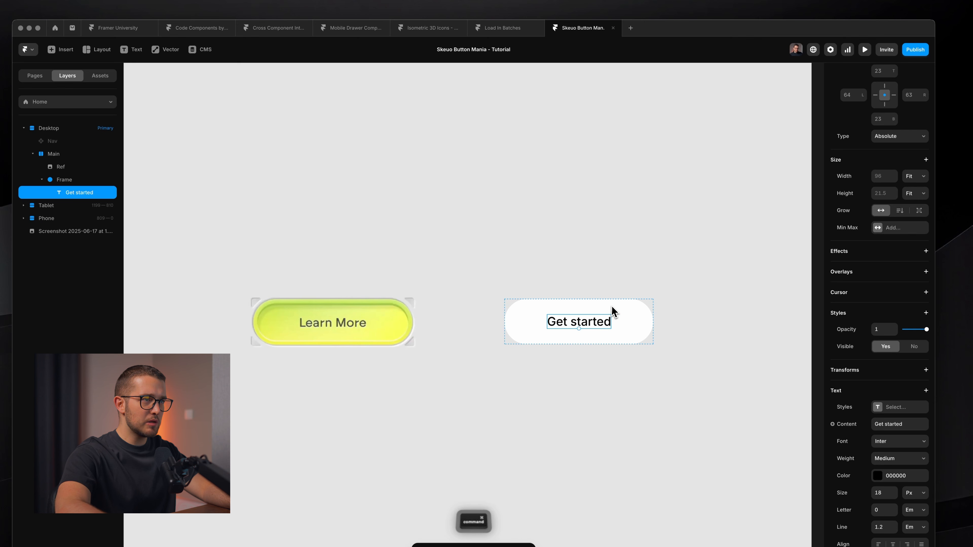
Step: Set the button frame's width to Fit and rename its layer as Text Wrap
left_click(612, 306)
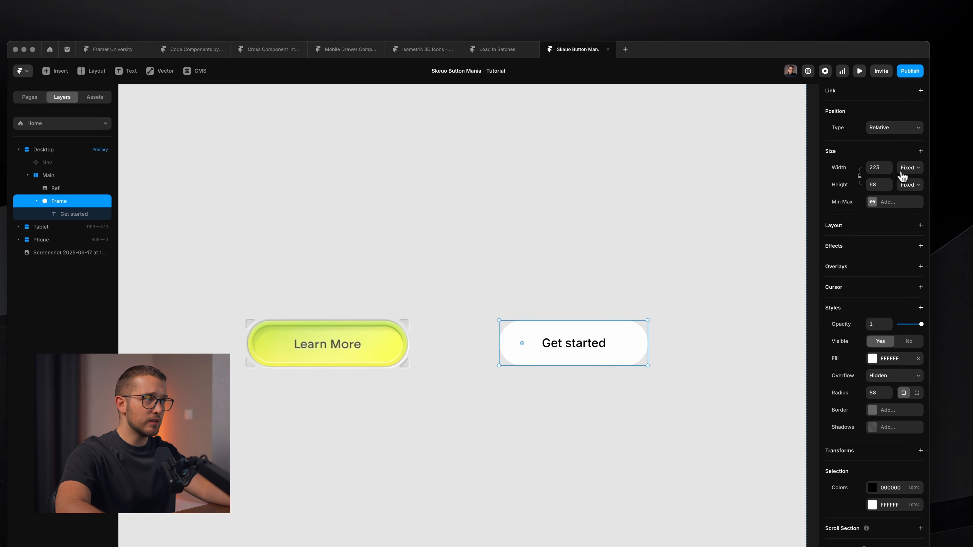
left_click(914, 199)
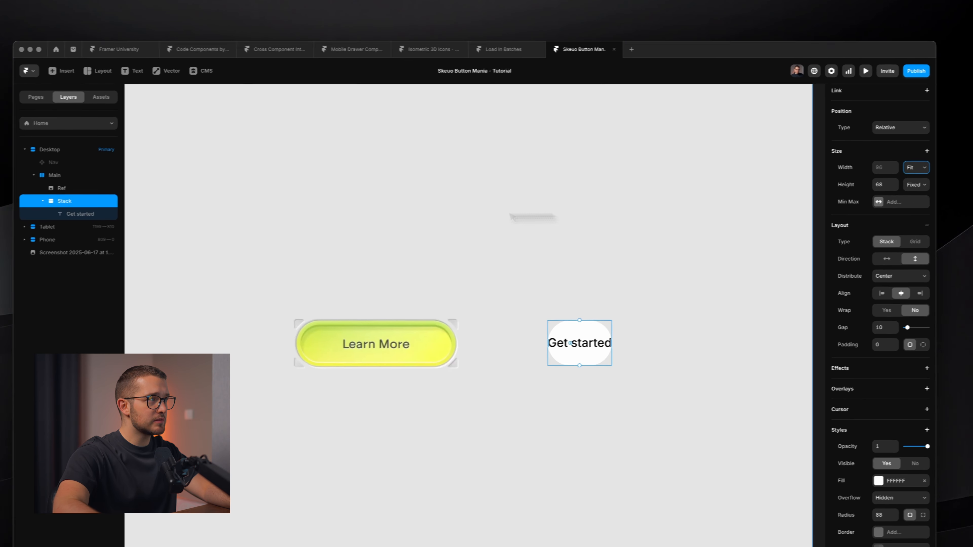
double_click(76, 202)
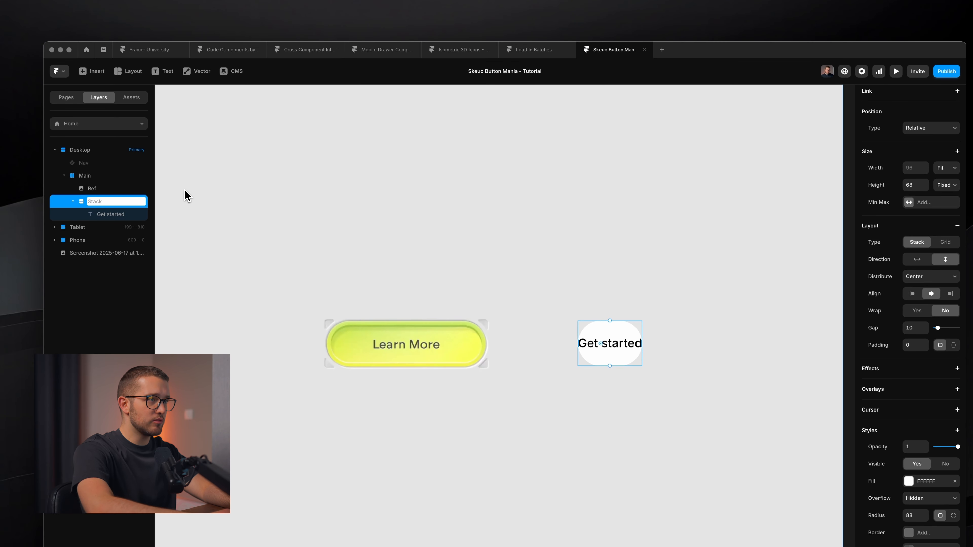
type("Text")
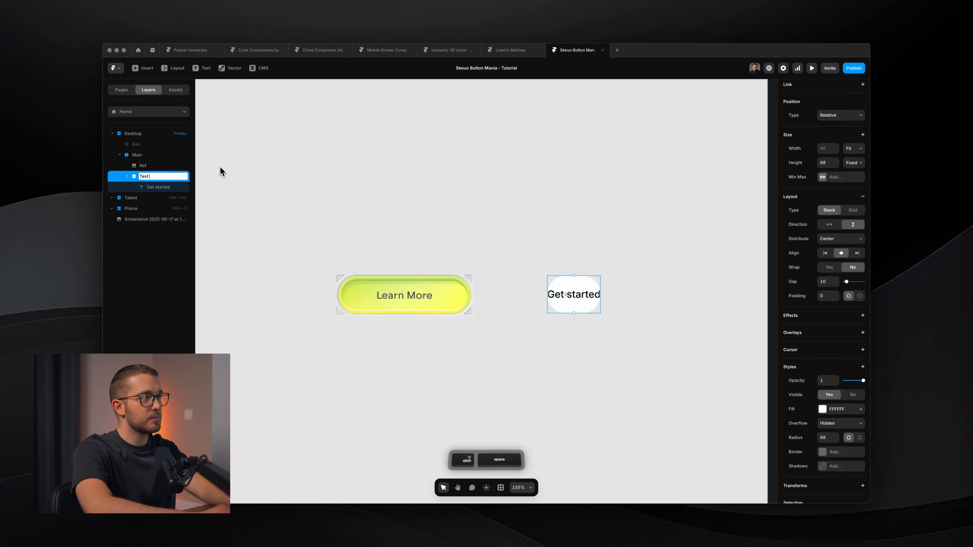
type("Wrap")
key("Return")
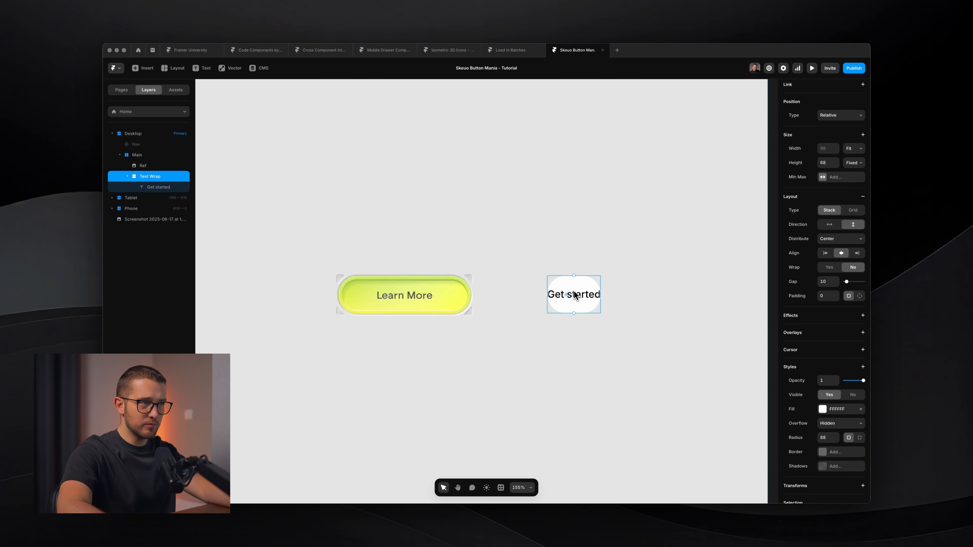
Step: Give Text Wrap individual paddings of 60 on its right and left sides
scroll(555, 303, "up", 5)
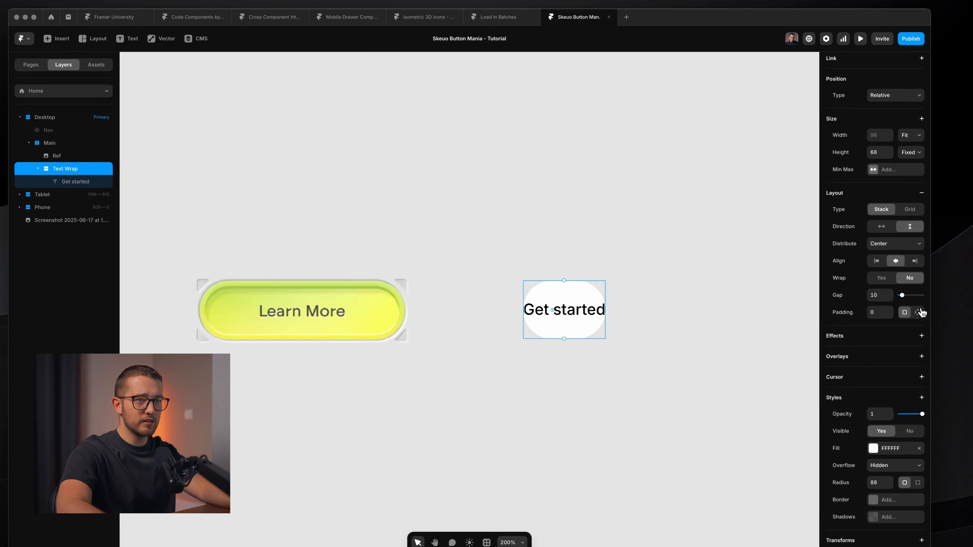
left_click(921, 313)
left_click(887, 329)
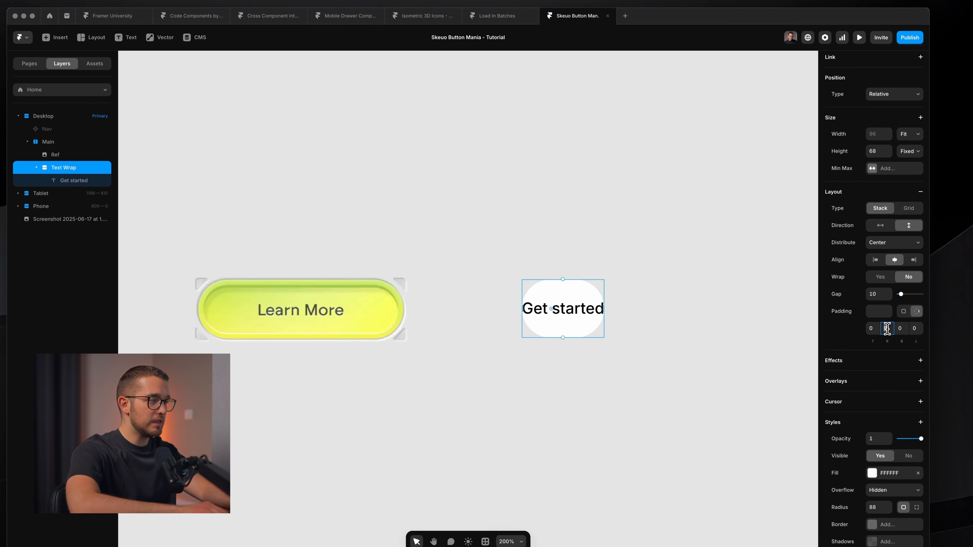
key("shift+Up")
key("shift+Up")
key("shift+Up")
key("shift+Up")
key("shift+Up")
key("shift+Up")
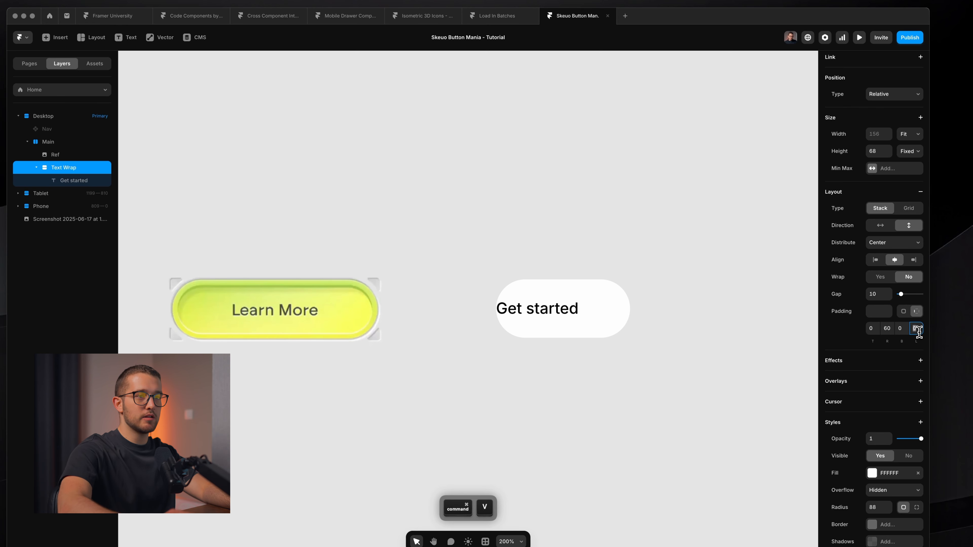
type("60")
left_click(484, 226)
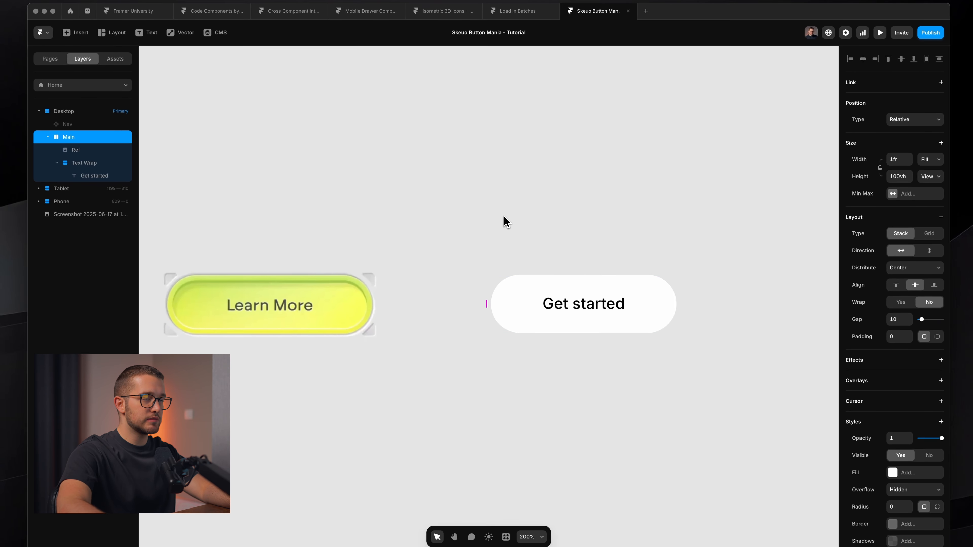
scroll(504, 216, "left", 1)
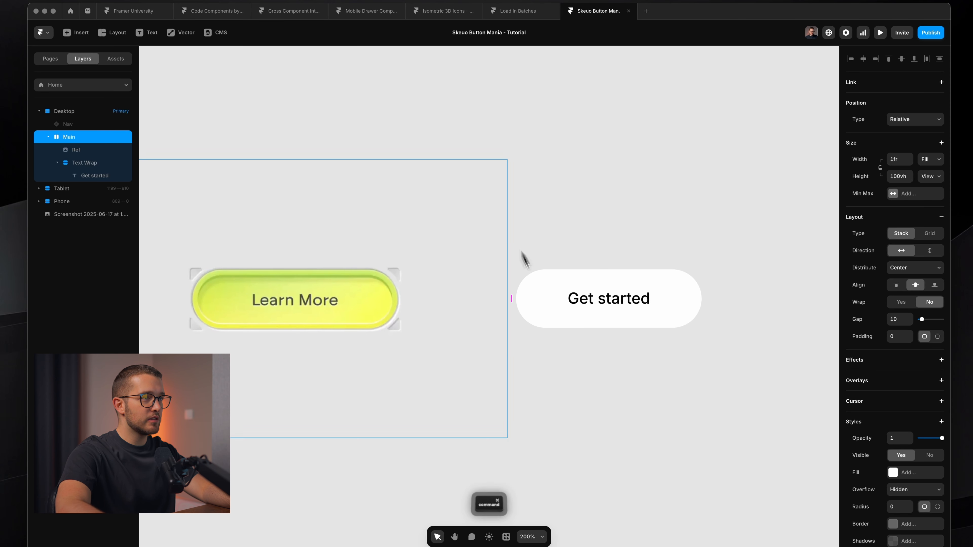
Step: Fill Text Wrap with the yellow F9FE6B sampled from inside the reference button
left_click(536, 283)
scroll(573, 315, "left", 1)
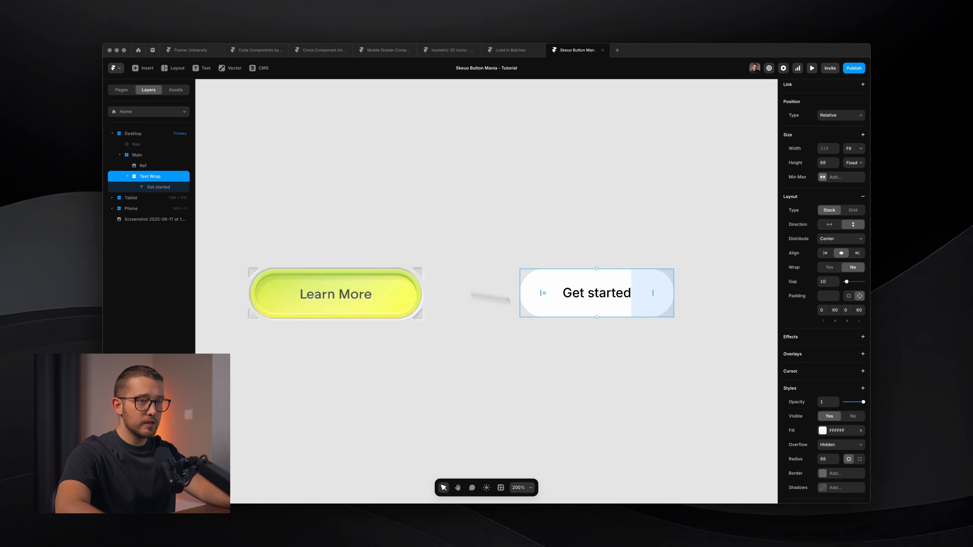
left_click(823, 430)
left_click(749, 378)
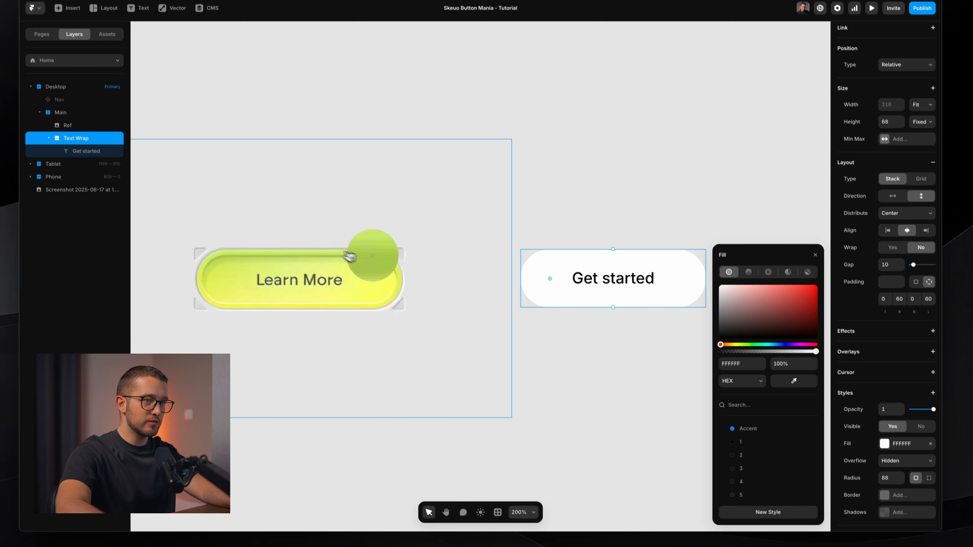
key("Escape")
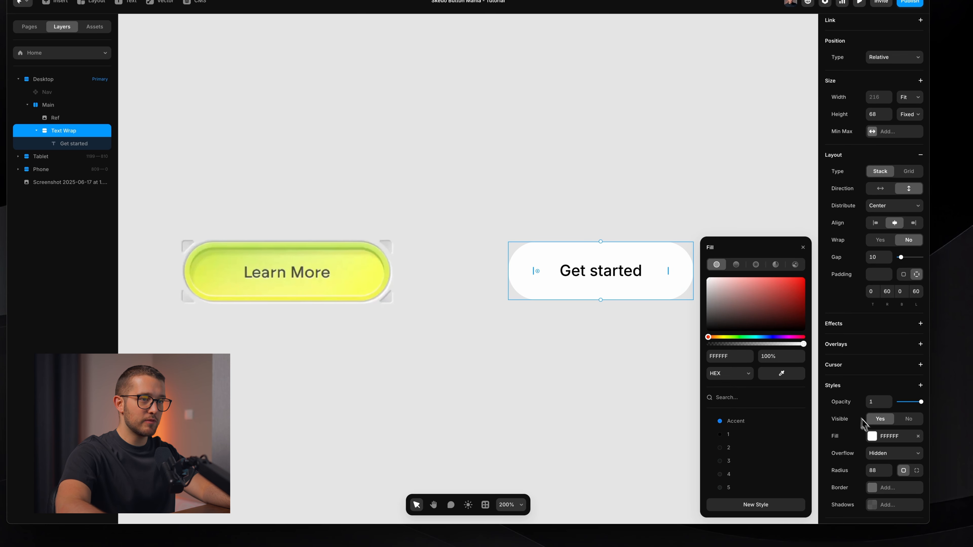
scroll(869, 430, "down", 3)
left_click(784, 375)
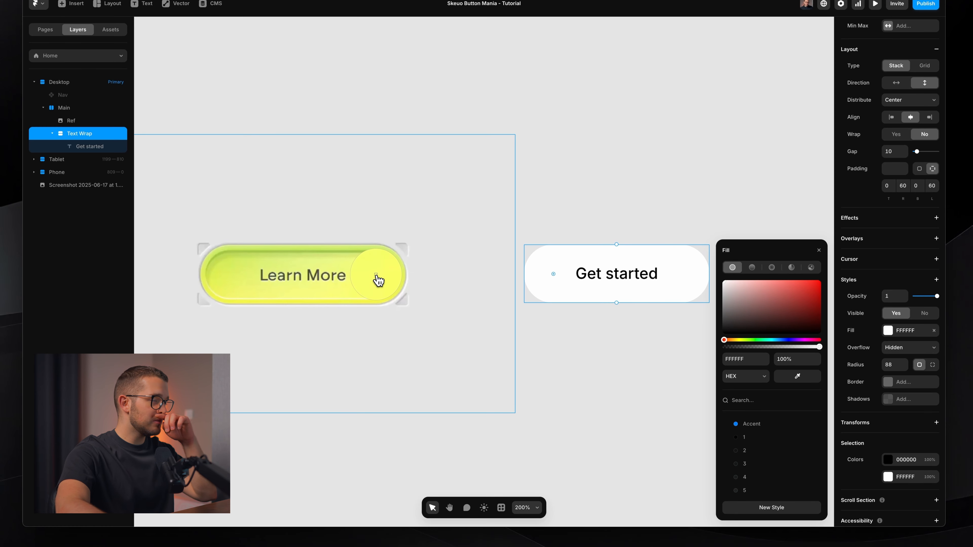
left_click(376, 275)
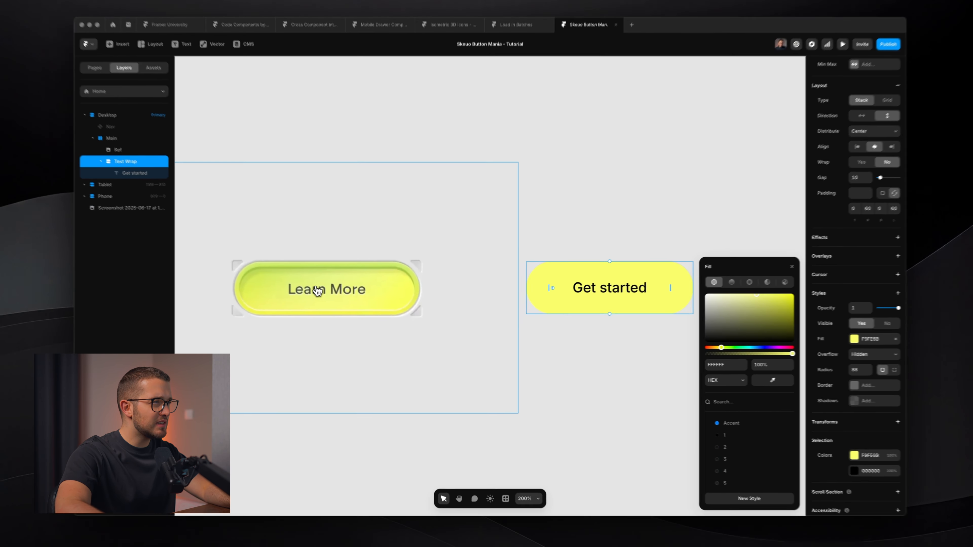
Step: Resample Text Wrap's fill as FAFF5D from the reference button's lower edge, and shift its hue to the blue 5CC9FF
scroll(317, 291, "up", 3)
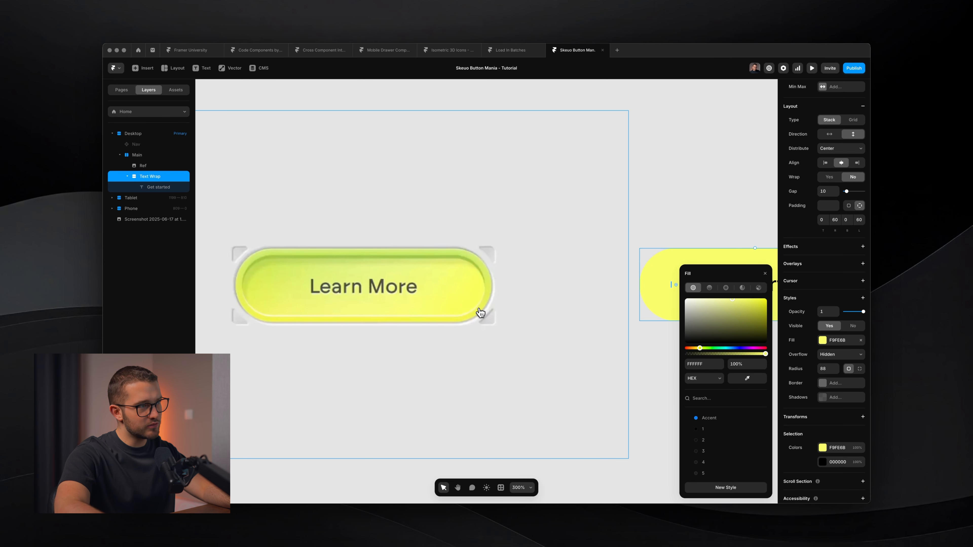
scroll(480, 312, "down", 5)
left_click(747, 379)
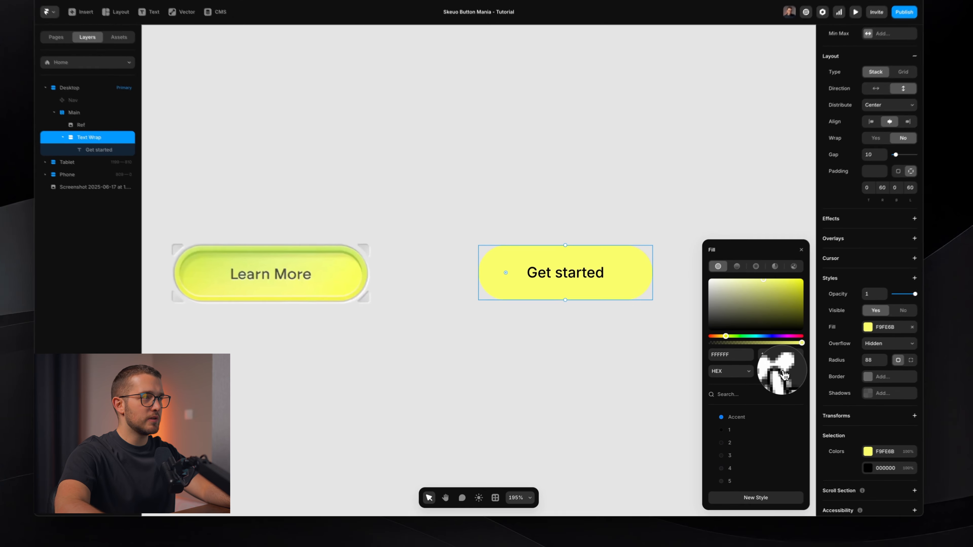
left_click(349, 297)
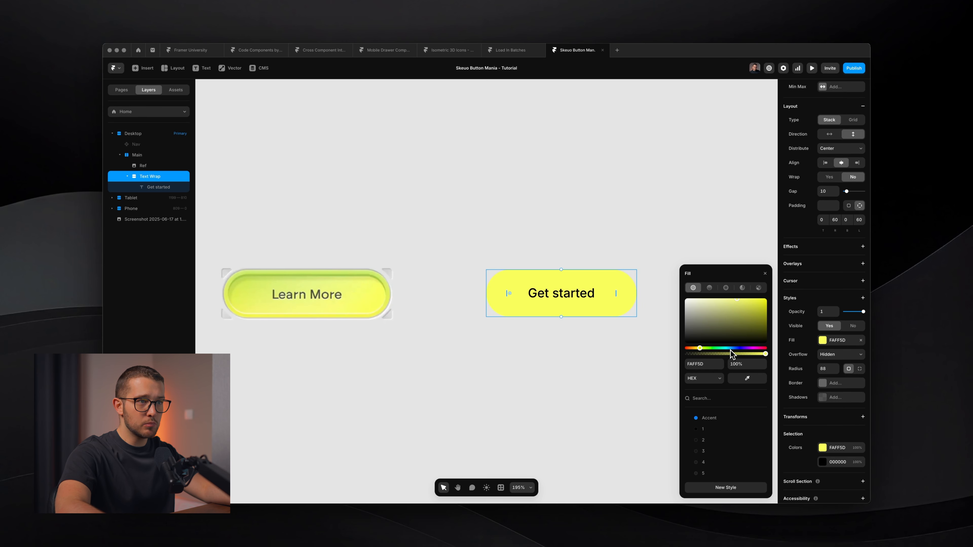
left_click(730, 349)
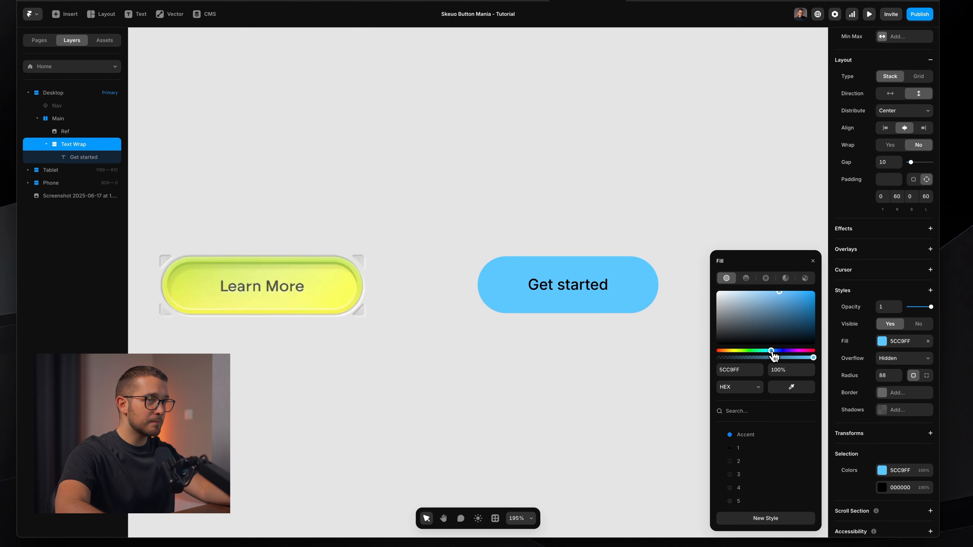
Step: Change Text Wrap's fill to a linear gradient and rotate it to about 109°
left_click(746, 278)
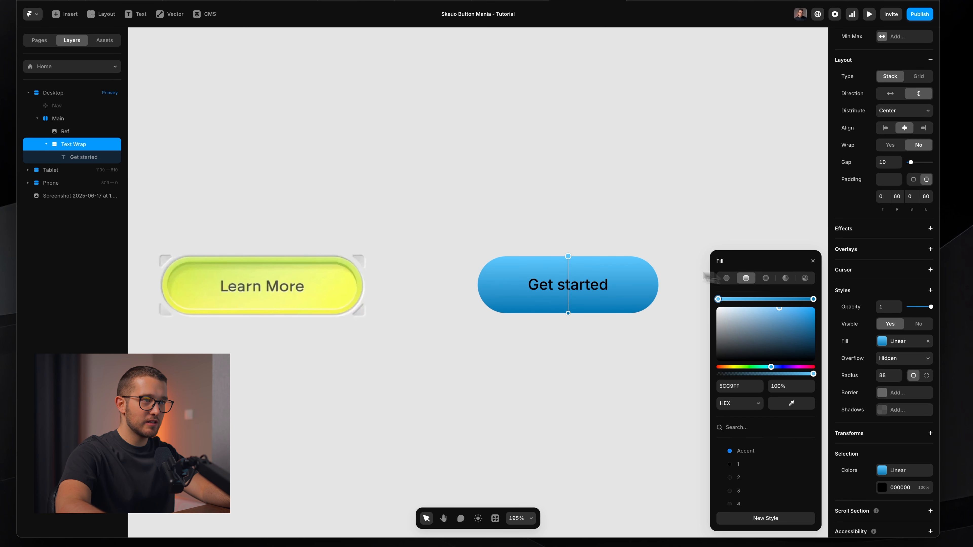
left_click_drag(565, 250, 510, 273)
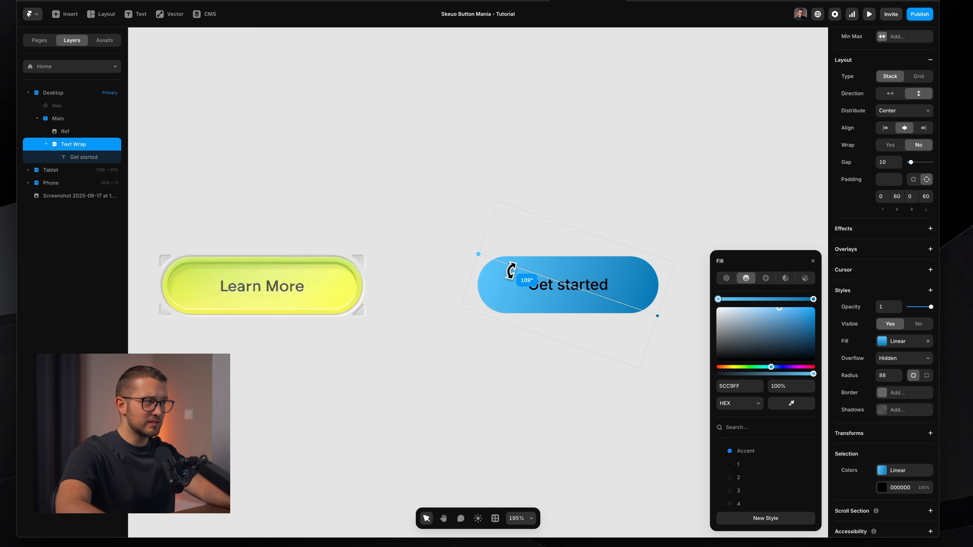
scroll(219, 280, "up", 3)
scroll(215, 278, "left", 1)
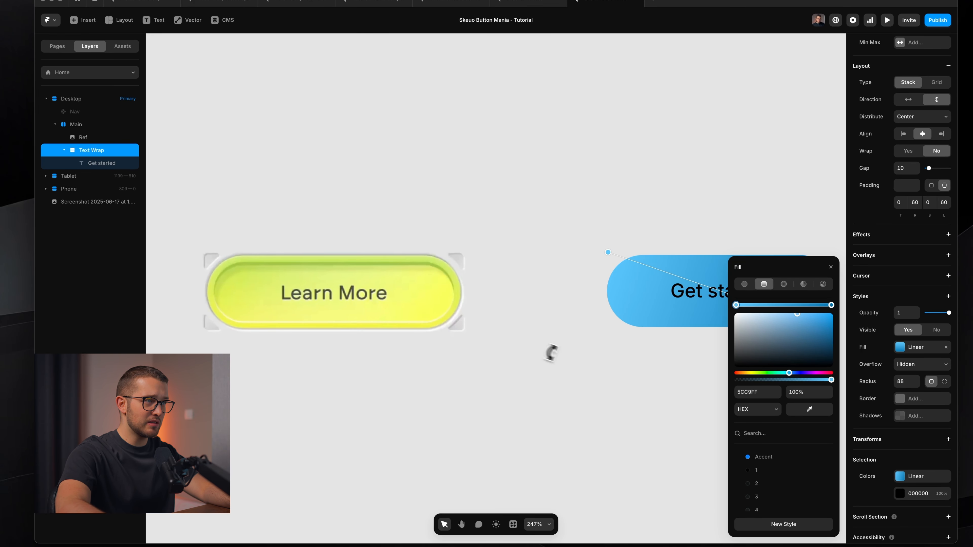
scroll(552, 352, "right", 5)
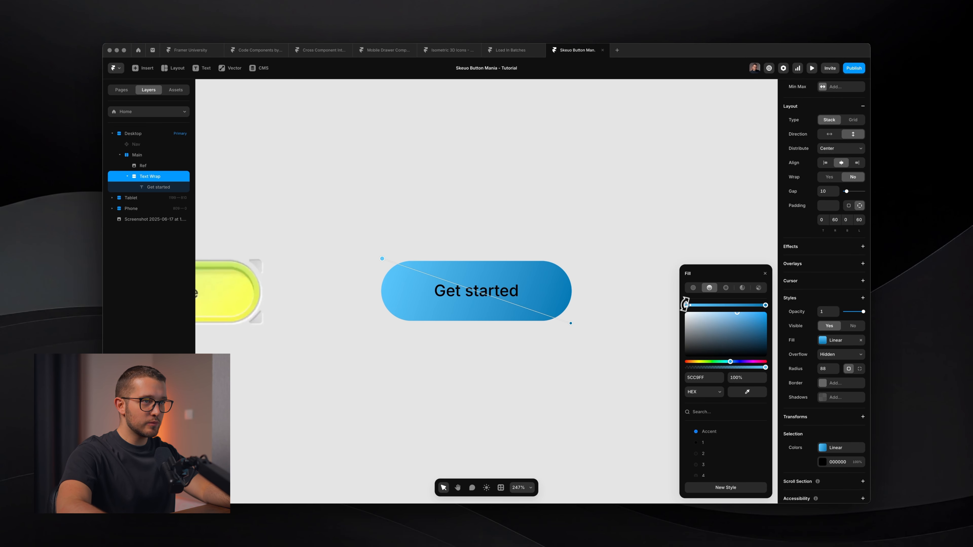
Step: Swap Text Wrap's gradient stops and recolor the dark stop by sampling the reference button's upper area, hue-shifted to the turquoise 5CE6ED
left_click_drag(686, 305, 850, 304)
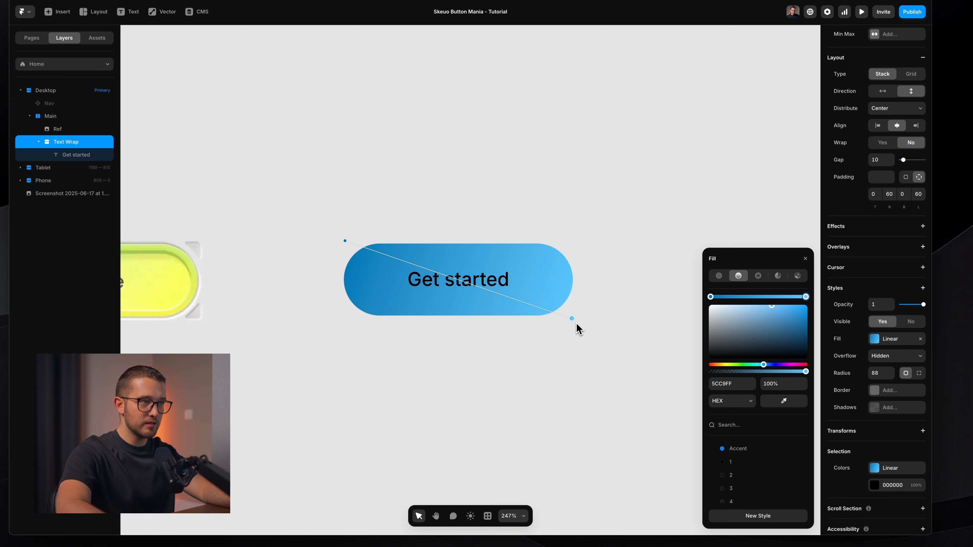
left_click(345, 241)
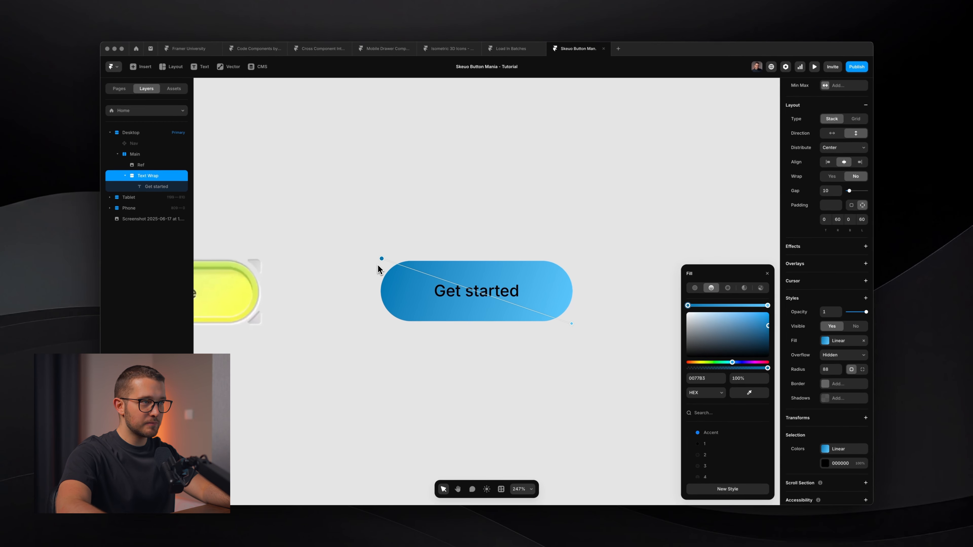
scroll(364, 270, "left", 5)
left_click(758, 389)
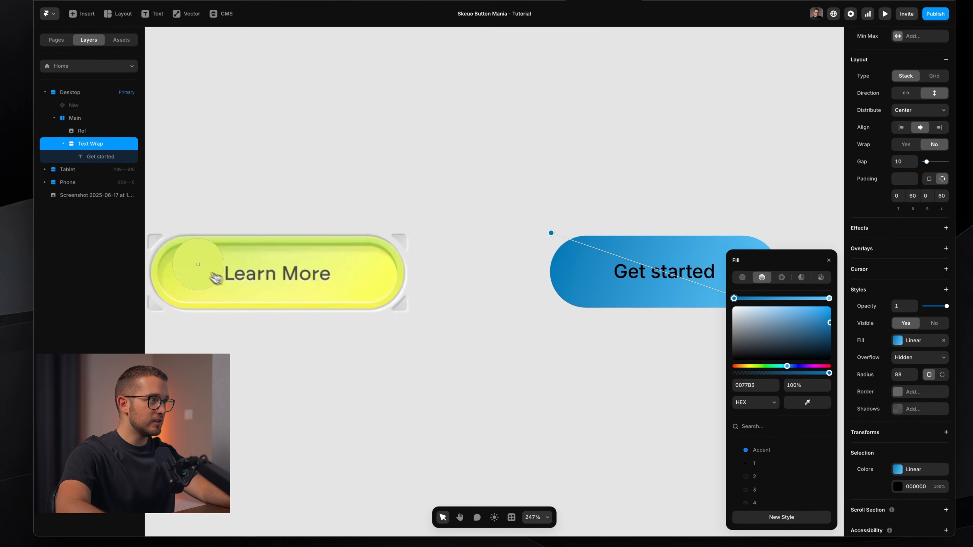
left_click(212, 269)
scroll(498, 276, "right", 5)
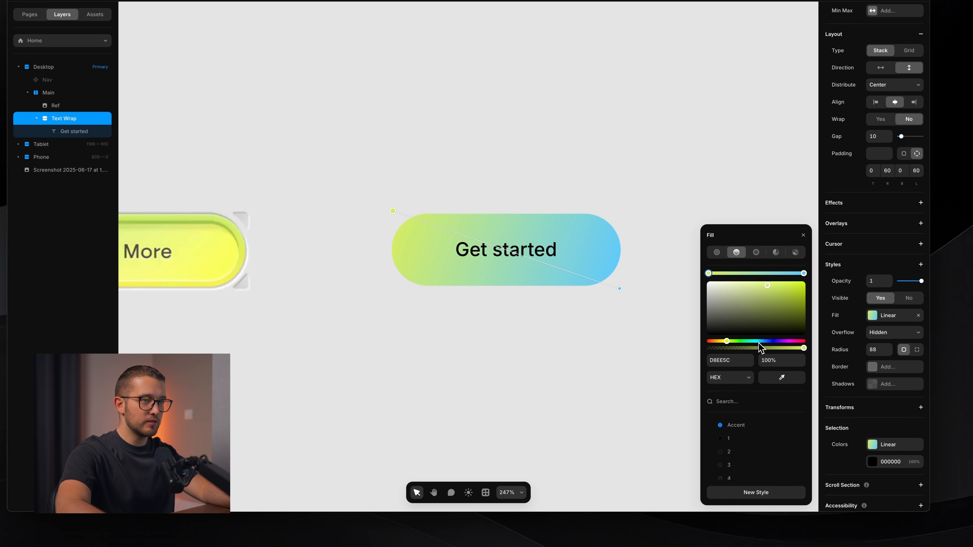
left_click(758, 341)
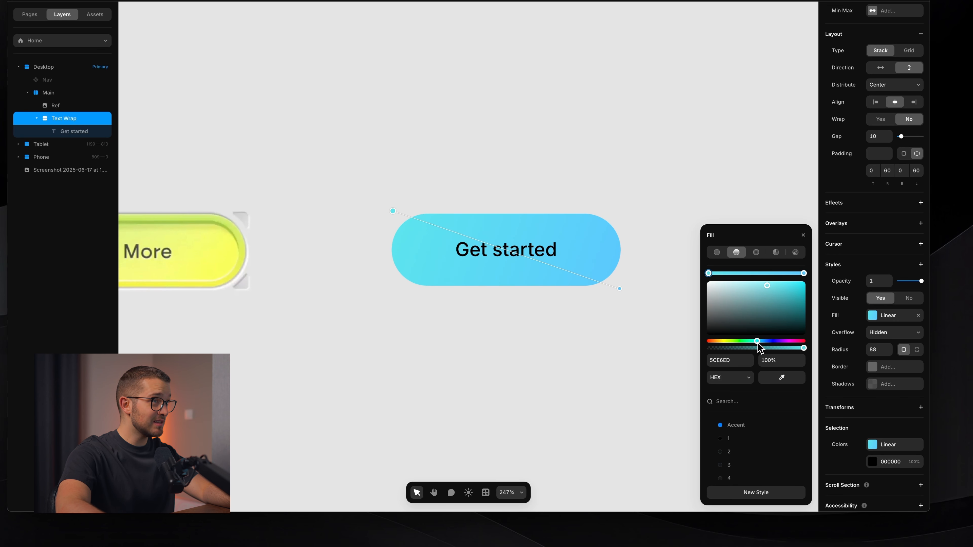
left_click(571, 405)
Step: Set the Get started text color to the dark gray 474747, using the reference button's label as a guide
scroll(565, 387, "down", 4)
scroll(565, 383, "left", 2)
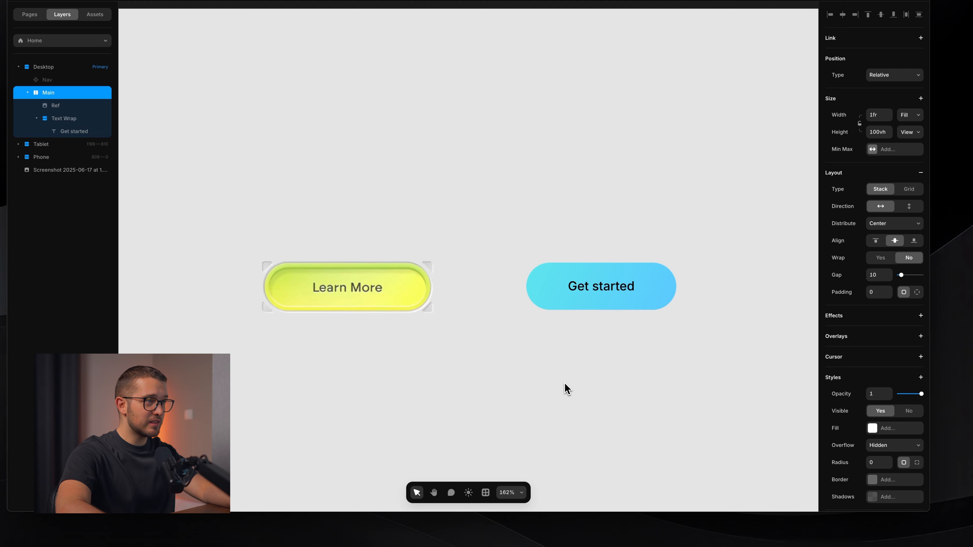
double_click(587, 290)
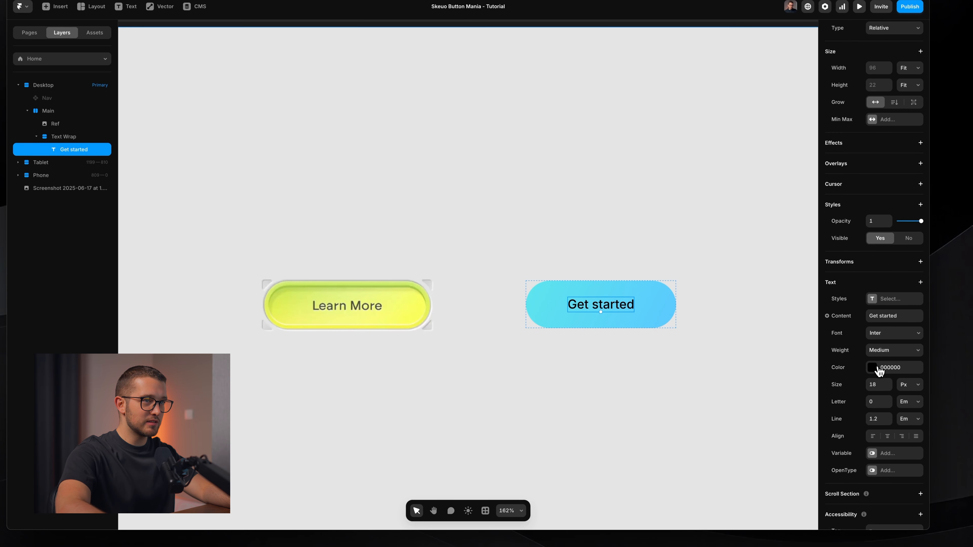
left_click(877, 368)
left_click_drag(738, 301, 690, 367)
scroll(348, 314, "up", 5)
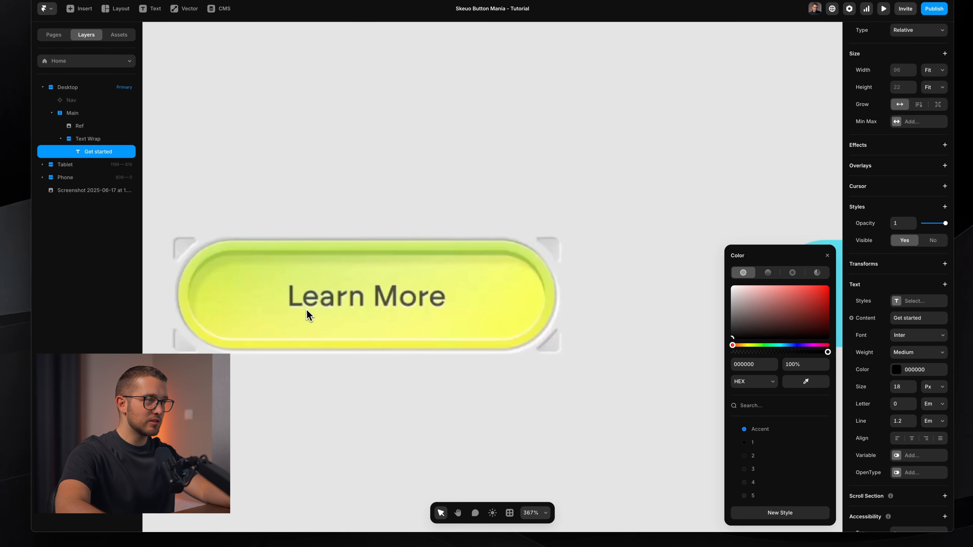
scroll(344, 306, "down", 3)
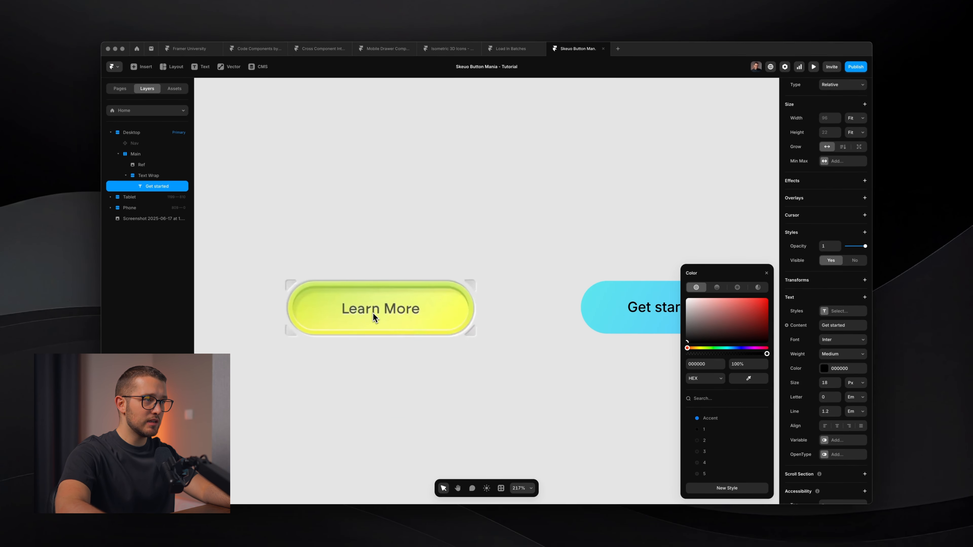
scroll(373, 313, "right", 5)
scroll(498, 331, "left", 2)
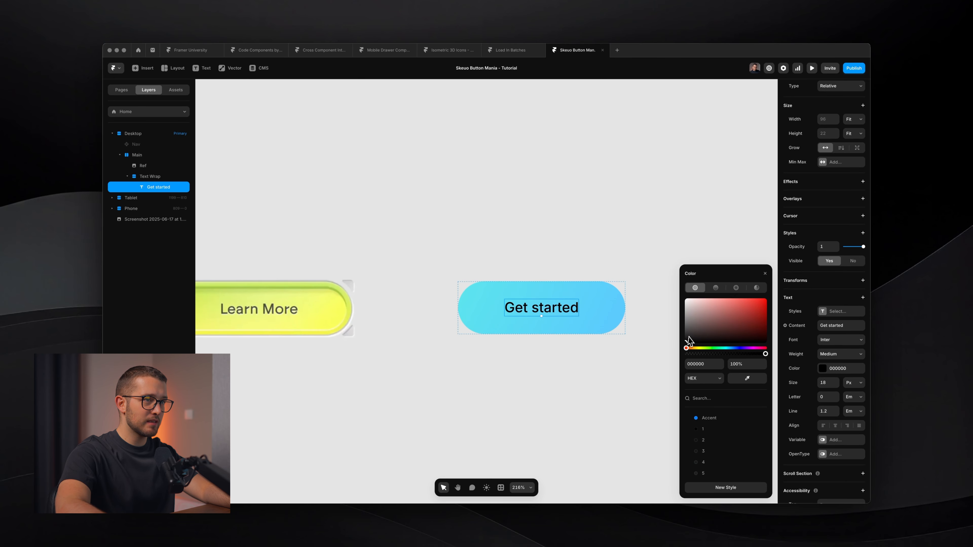
left_click_drag(689, 340, 687, 331)
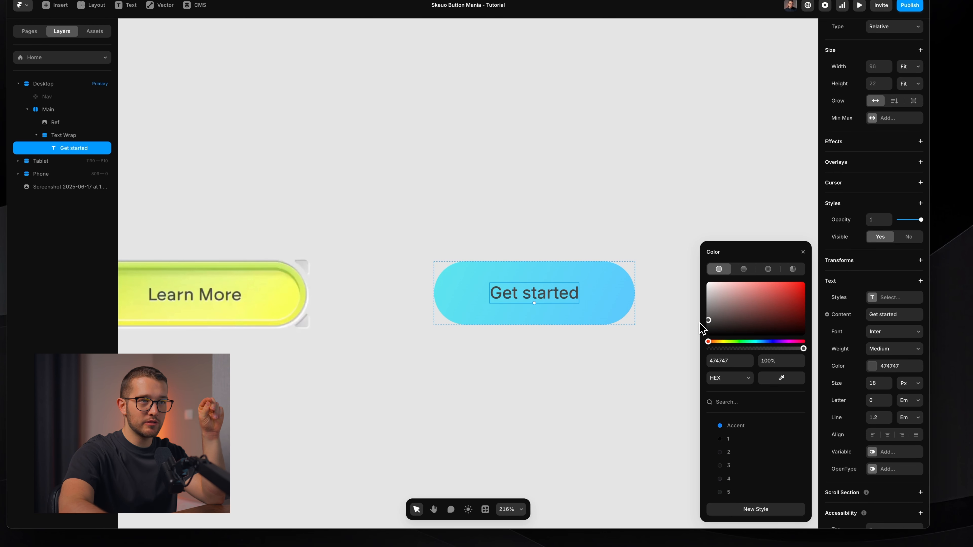
Step: Tint the Get started text color toward blue and darken it to 1E3B45
mouse_move(758, 342)
left_mouse_down()
mouse_move(747, 343)
mouse_move(776, 347)
mouse_move(751, 351)
mouse_move(764, 348)
left_mouse_up()
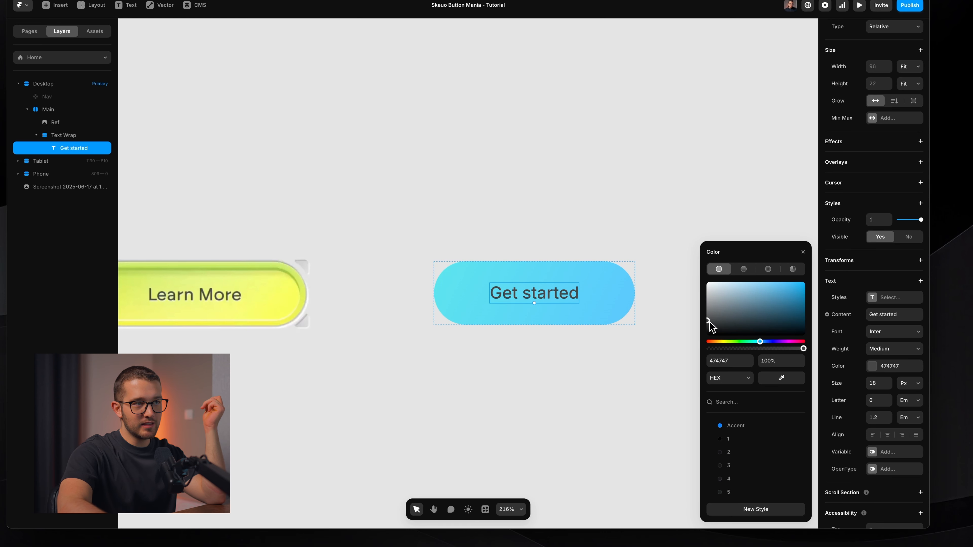
mouse_move(709, 321)
left_mouse_down()
mouse_move(700, 329)
mouse_move(691, 305)
mouse_move(689, 317)
mouse_move(677, 311)
mouse_move(683, 289)
mouse_move(674, 368)
mouse_move(651, 339)
mouse_move(663, 294)
mouse_move(665, 333)
mouse_move(714, 324)
left_mouse_up()
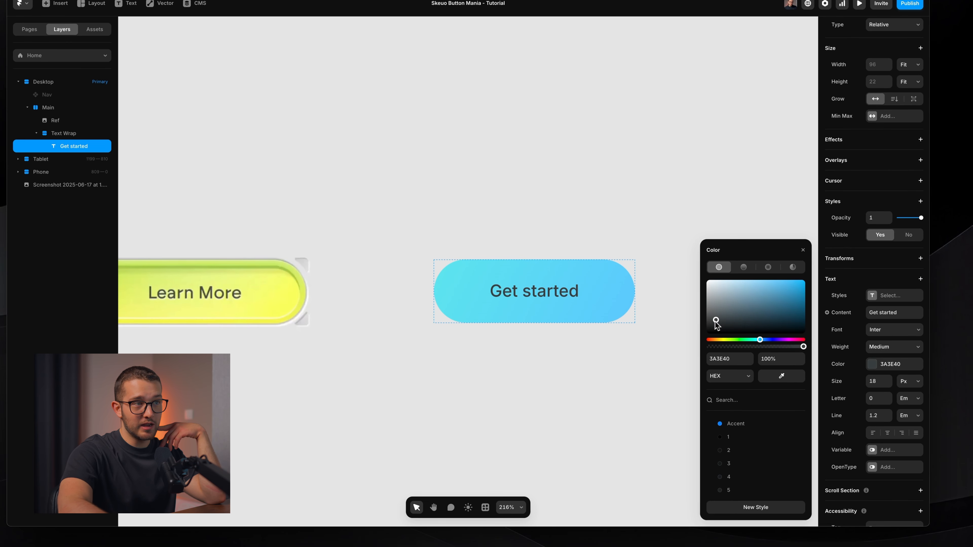
left_click_drag(787, 327, 669, 311)
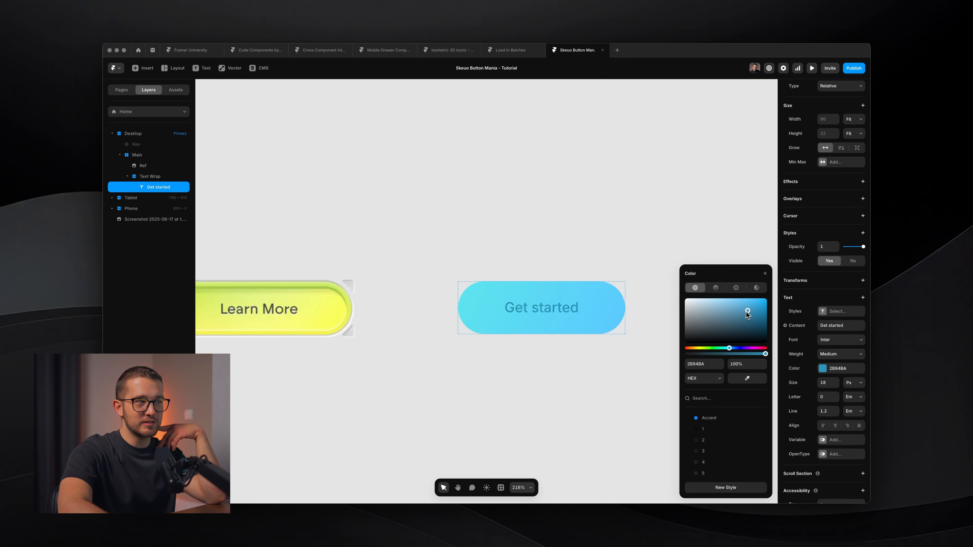
left_click_drag(763, 309, 680, 342)
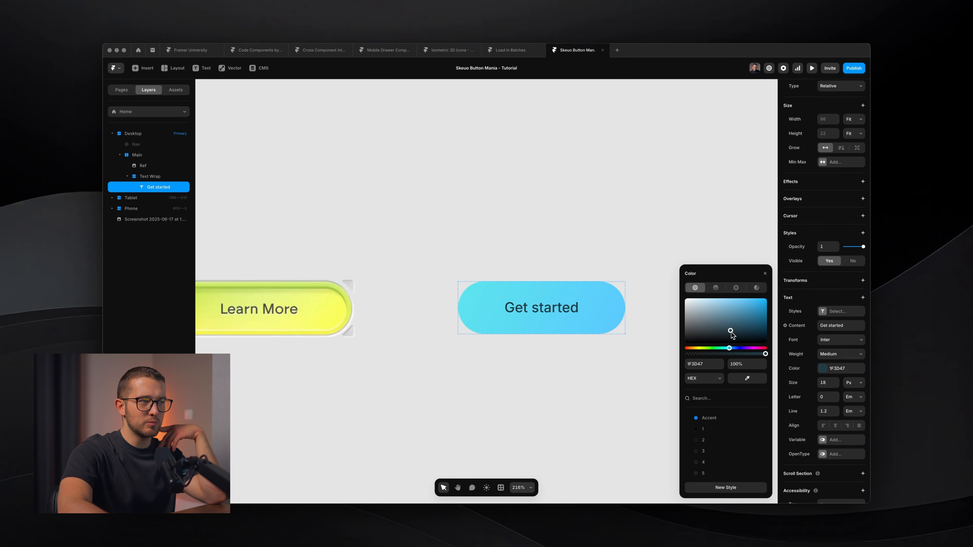
left_click(573, 378)
scroll(573, 378, "down", 5)
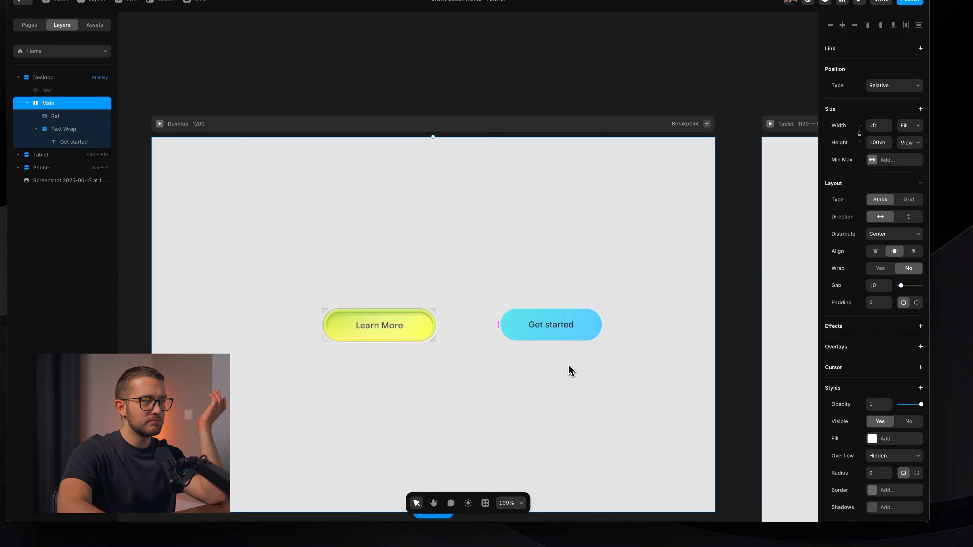
scroll(570, 370, "up", 5)
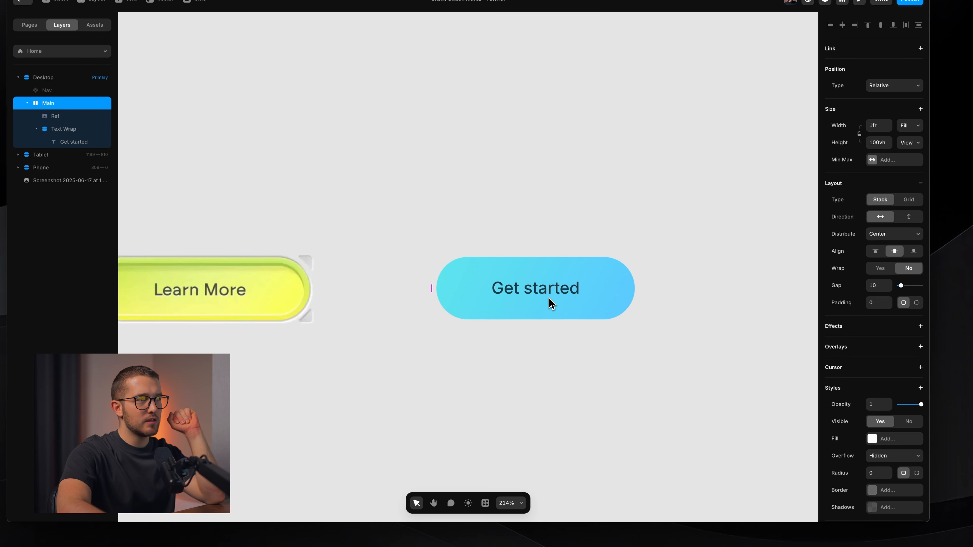
Step: Tighten the Get started text's letter spacing to -0.01 em
left_click(551, 299)
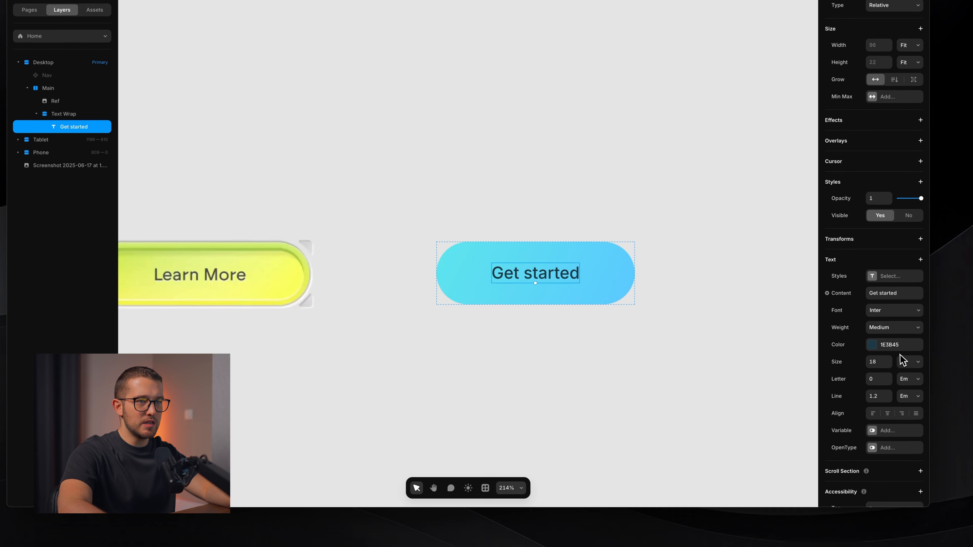
left_click(889, 382)
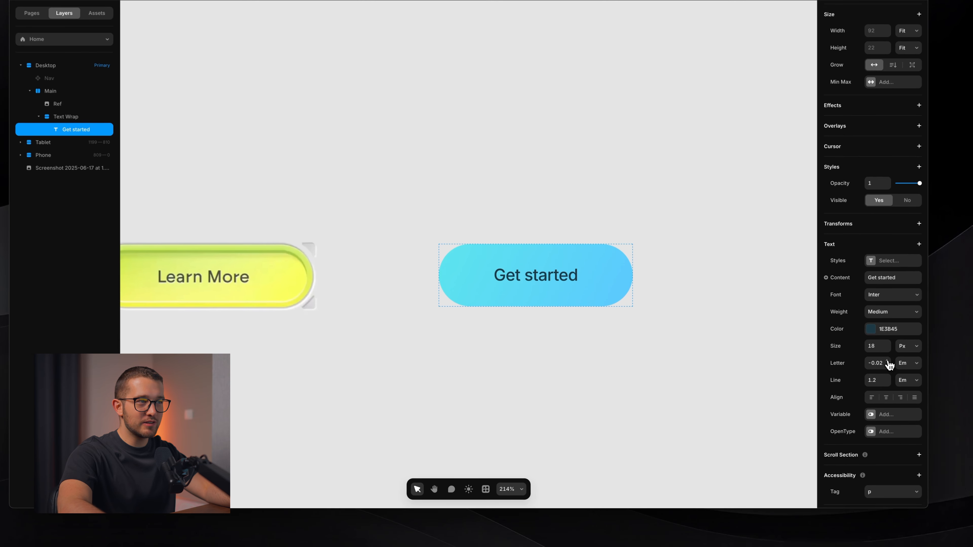
left_click(895, 311)
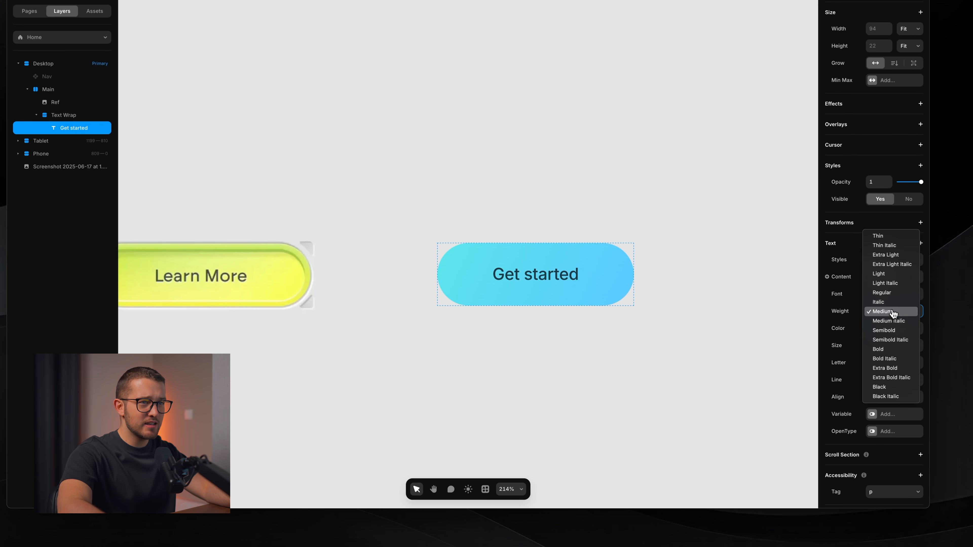
left_click(846, 412)
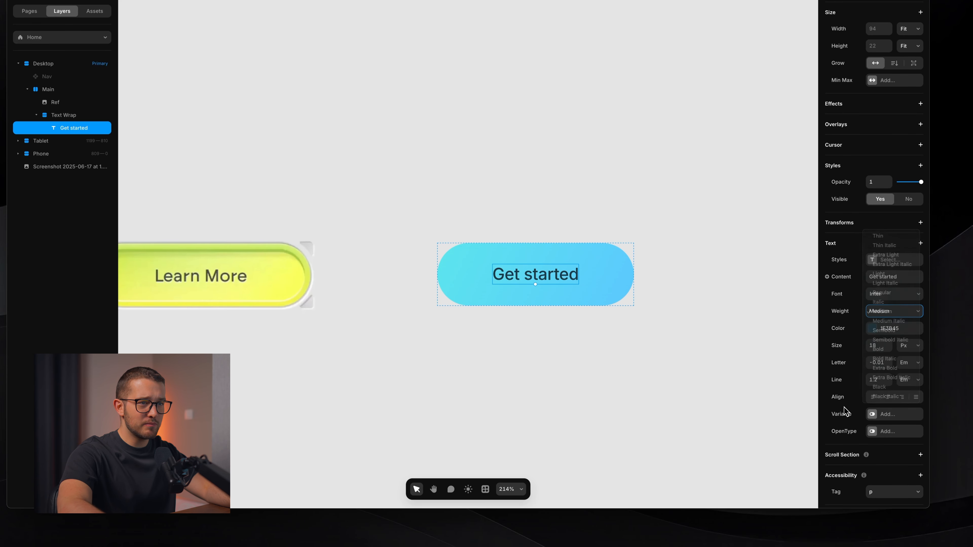
Step: Enable variable font settings for the Get started text with an optical size of 24 and a weight of 540
left_click(877, 418)
left_click(794, 439)
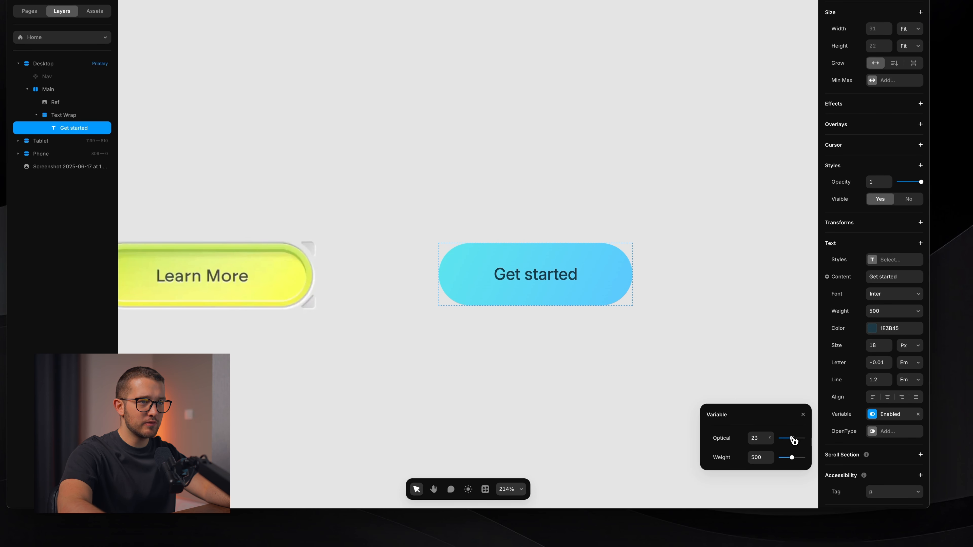
left_click_drag(792, 460, 793, 461)
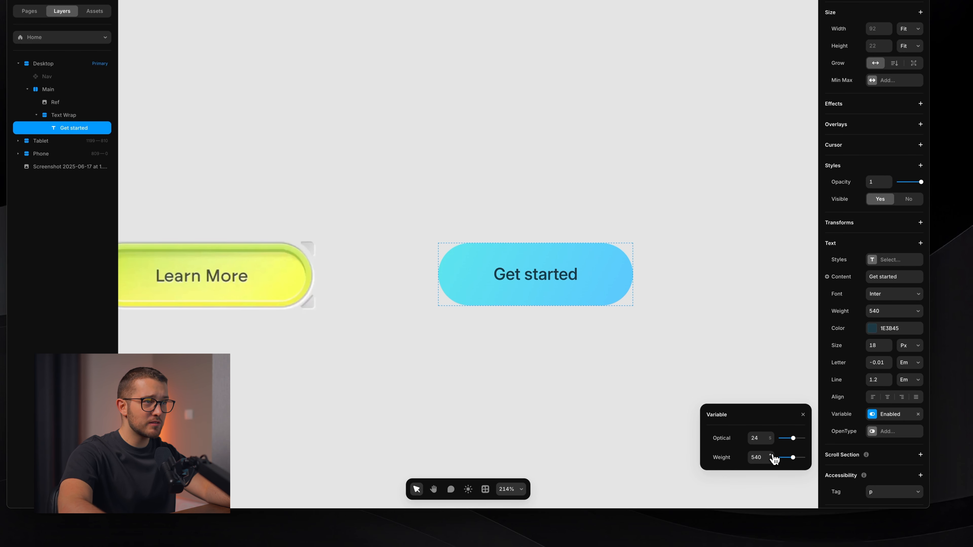
left_click(802, 414)
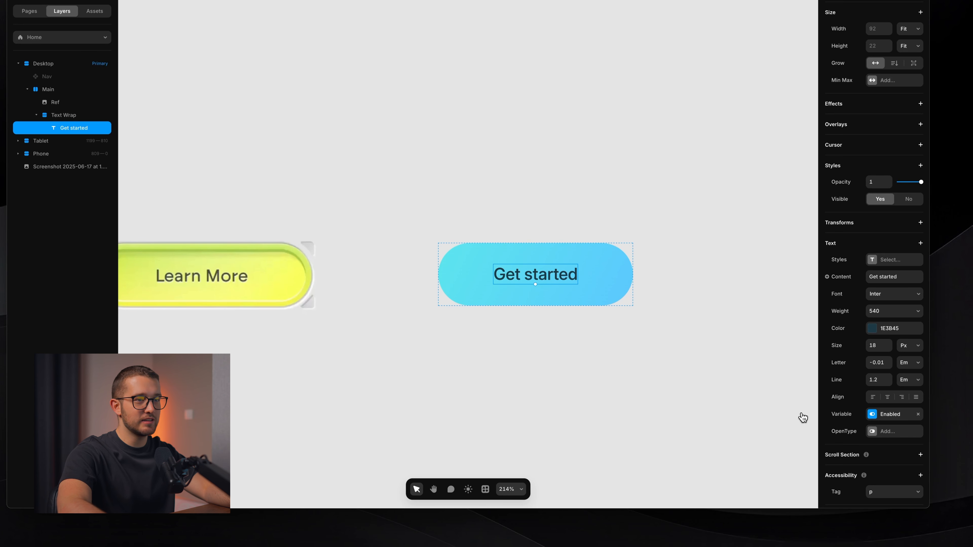
Step: Open the Get started text's OpenType features and try switching All Alternates on and back off
left_click(877, 431)
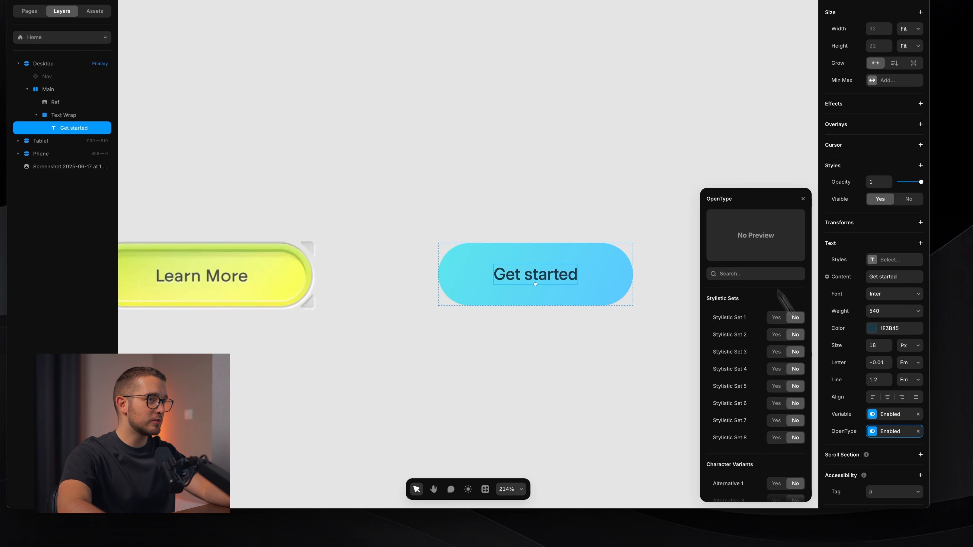
scroll(764, 323, "down", 10)
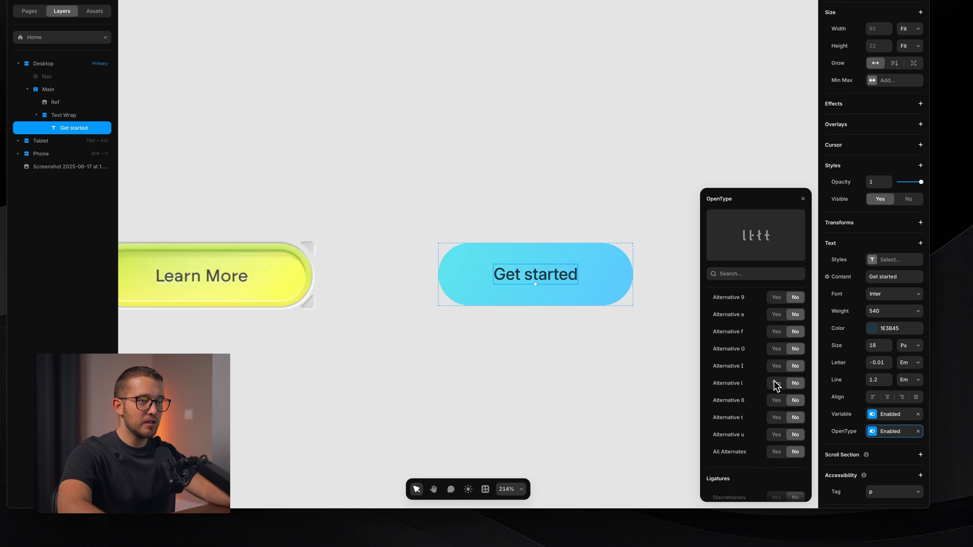
left_click(776, 452)
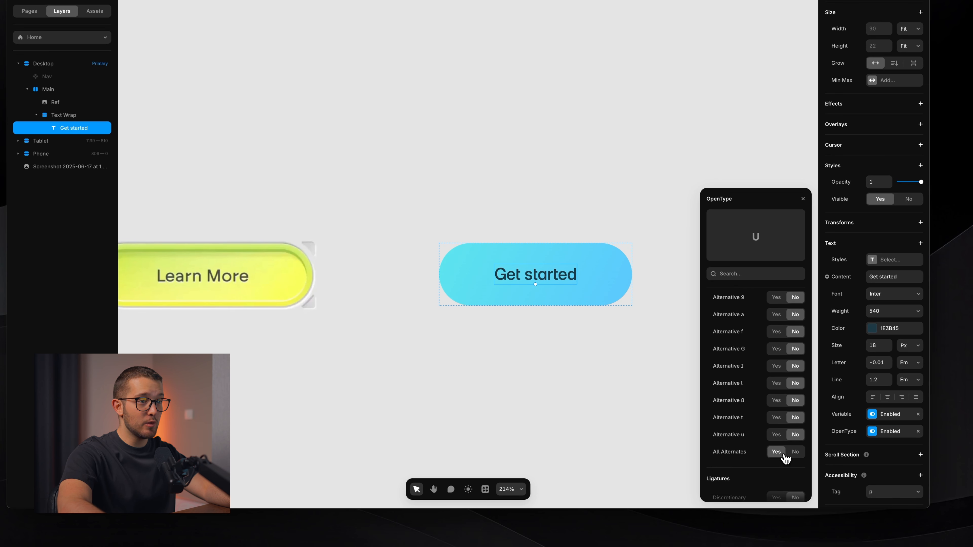
left_click(796, 453)
scroll(785, 440, "up", 5)
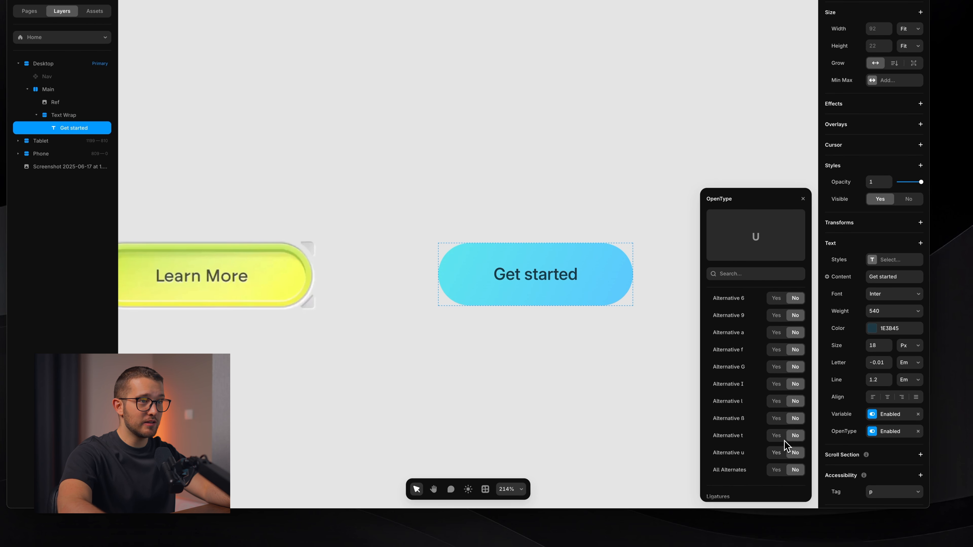
scroll(773, 368, "down", 2)
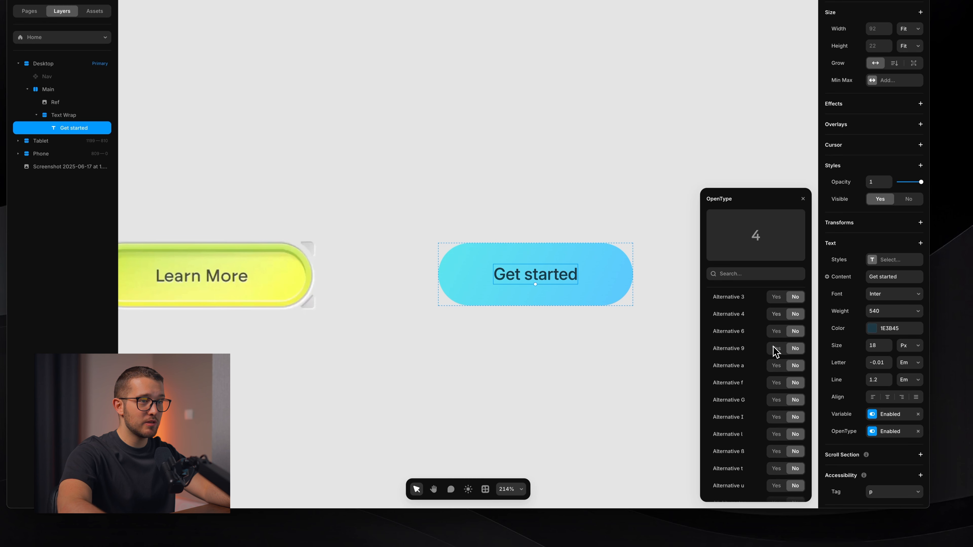
Step: Enable the OpenType features Alternative G and Alternative a for the Get started text
left_click(776, 400)
scroll(774, 403, "down", 3)
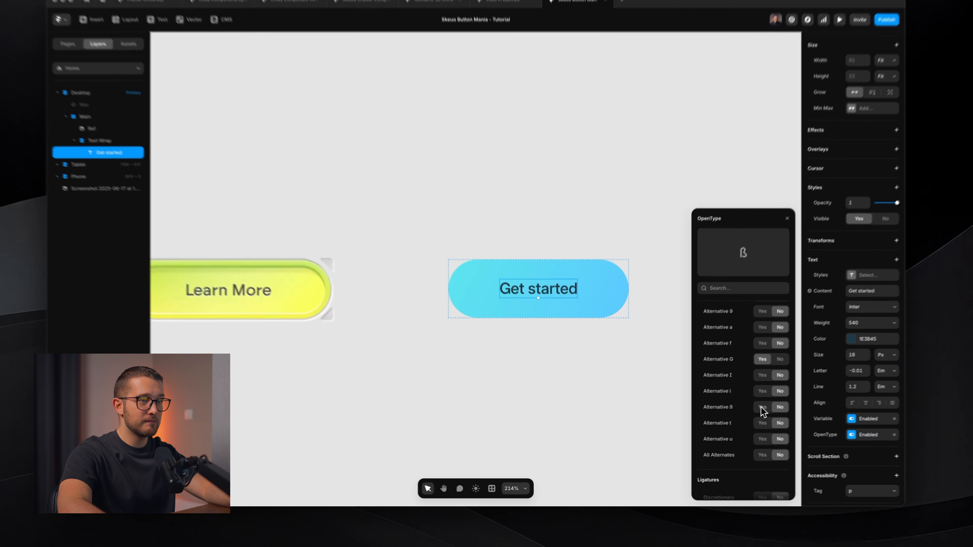
left_click(762, 327)
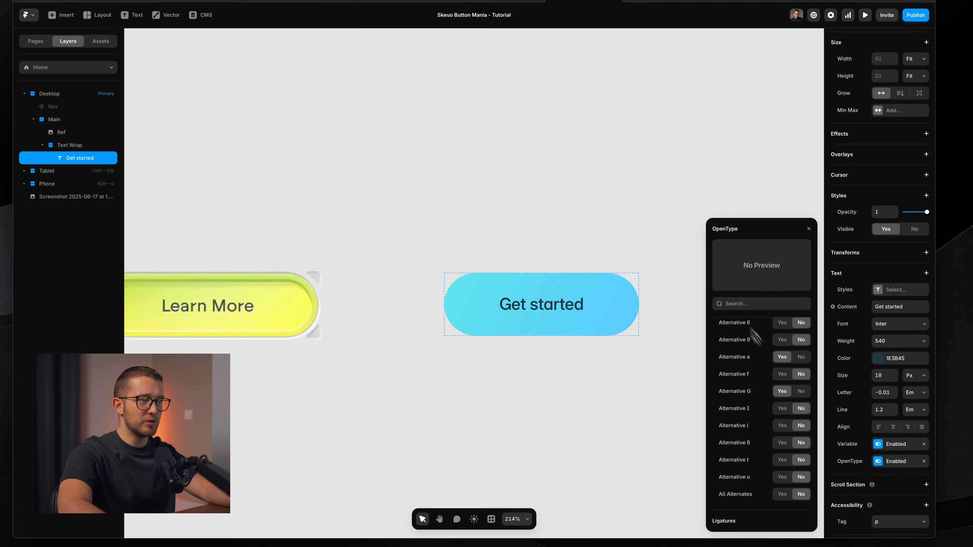
left_click(810, 231)
left_click(638, 362)
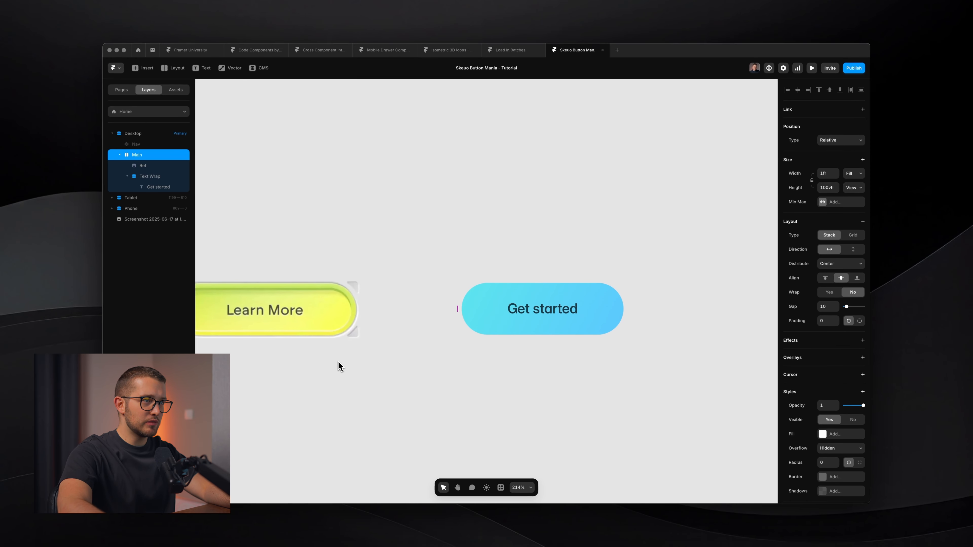
Step: Examine the reference button's label and edges up close and compare them with the blue Get started button
scroll(304, 351, "left", 5)
scroll(370, 295, "up", 5)
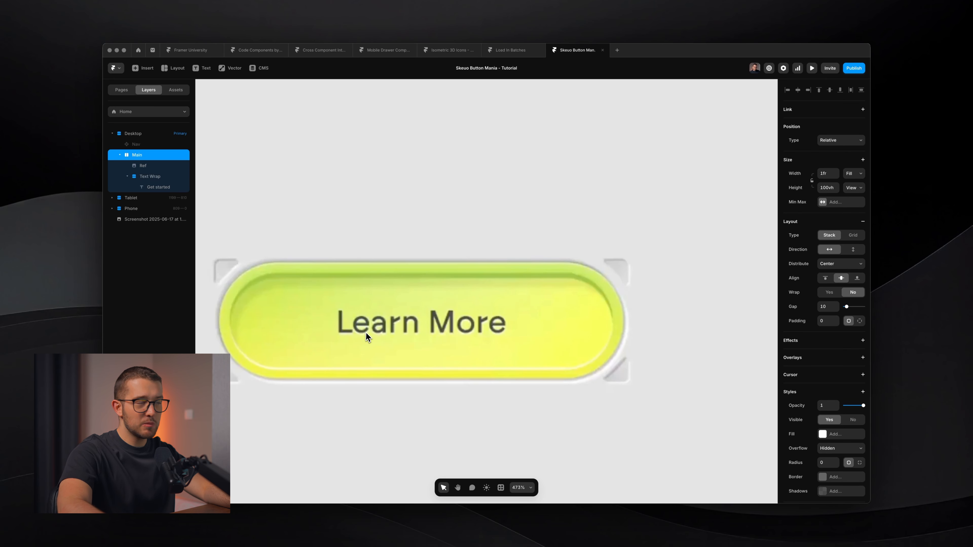
scroll(366, 332, "left", 3)
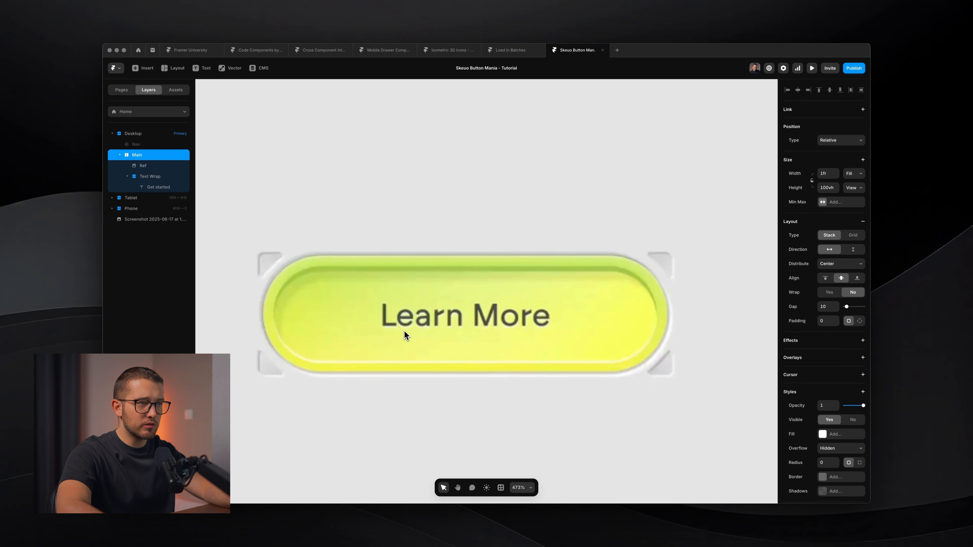
scroll(405, 331, "down", 4)
scroll(404, 331, "right", 6)
scroll(613, 321, "up", 2)
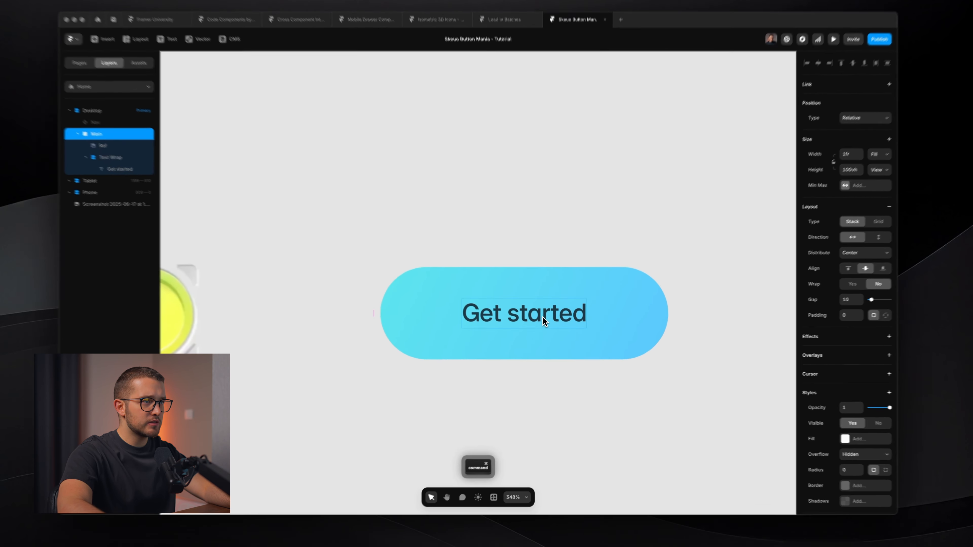
Step: Add a text shadow to the Get started label and set its blur to 0.5
left_click(544, 321, "super")
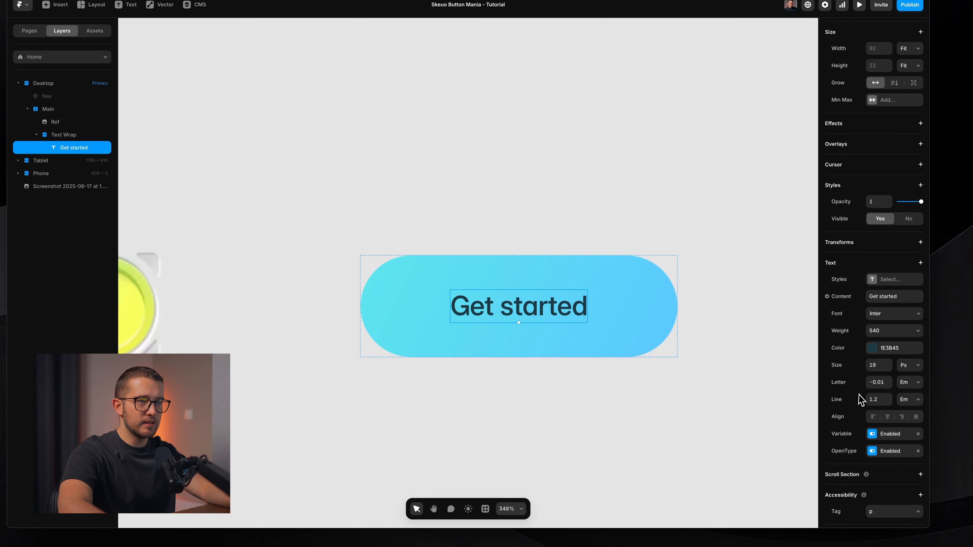
scroll(858, 399, "down", 3)
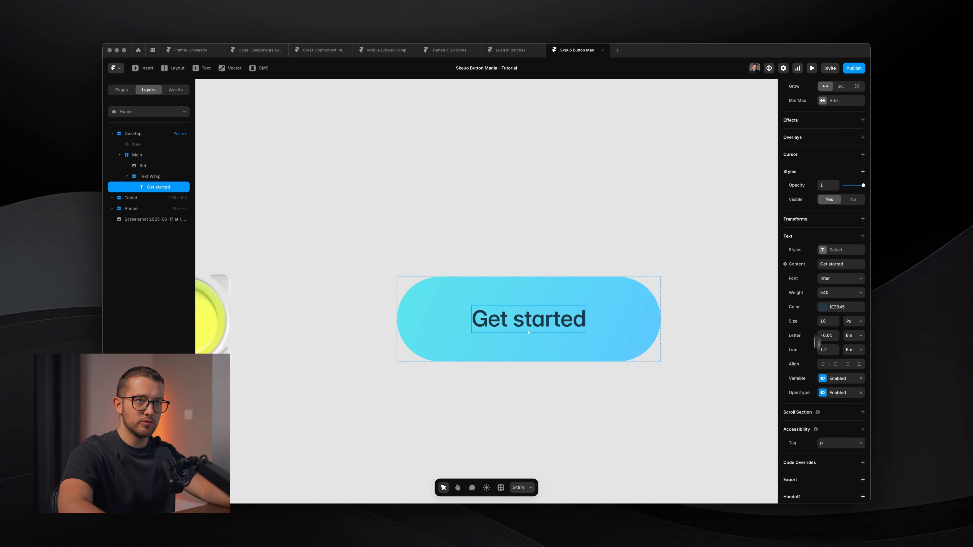
left_click(863, 236)
left_click(855, 245)
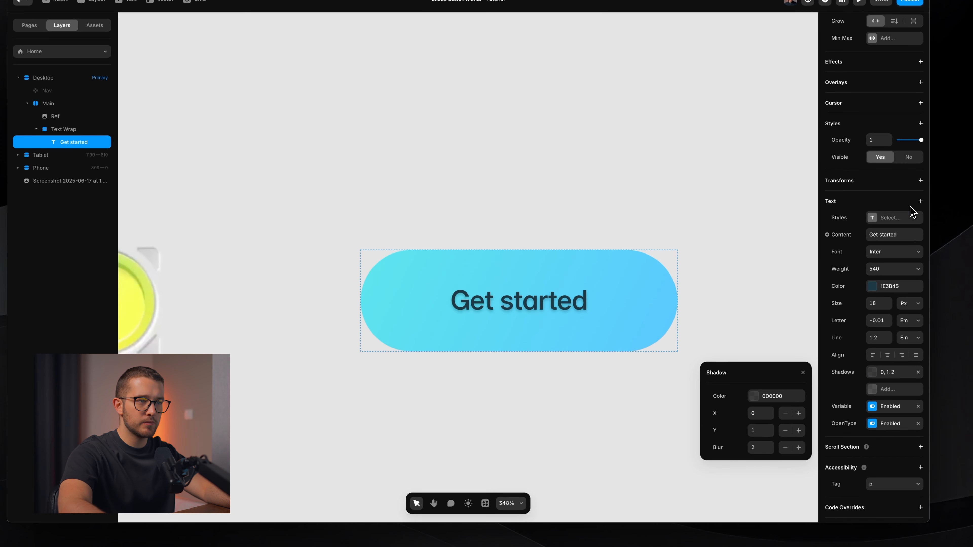
left_click(756, 445)
type("0")
key("Return")
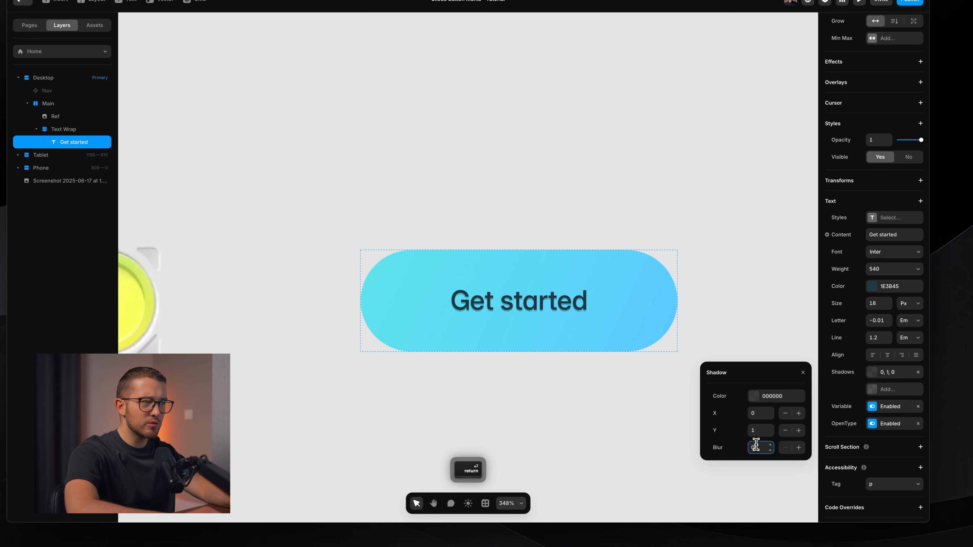
type("0.5")
Step: Set the Get started text shadow's colour to a semi-transparent light blue, BEE4FA
left_click(755, 396)
left_click_drag(727, 404, 675, 356)
left_click_drag(733, 453, 858, 454)
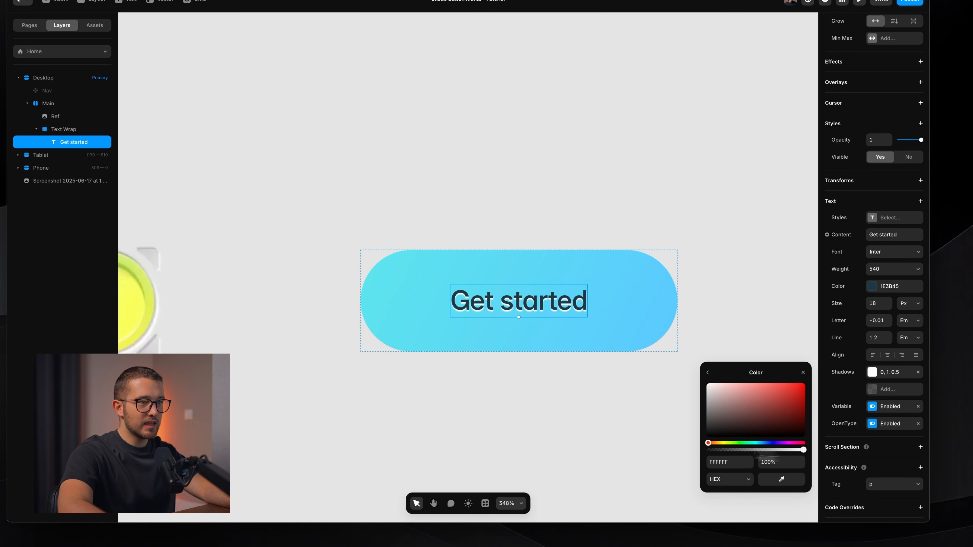
scroll(582, 443, "left", 8)
scroll(582, 443, "right", 3)
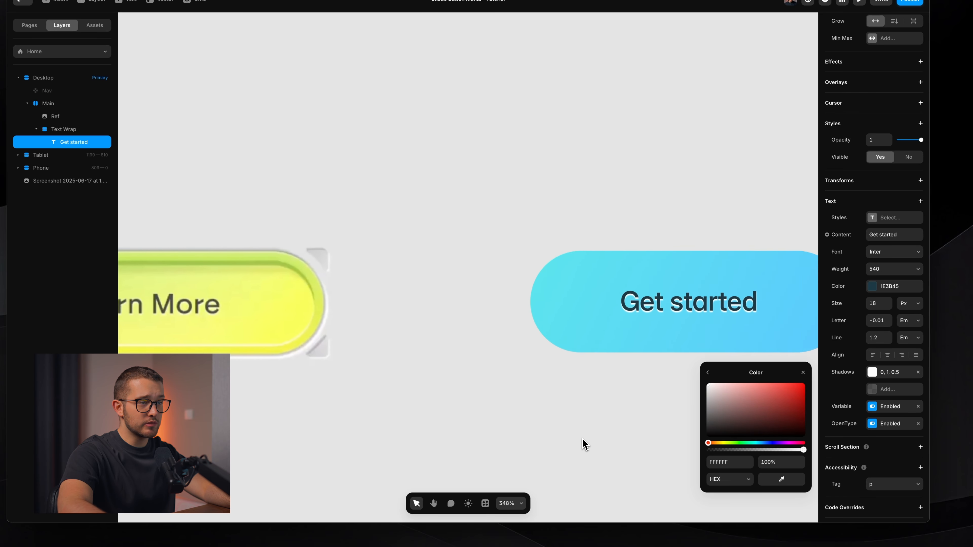
scroll(583, 444, "right", 5)
left_click_drag(803, 450, 753, 456)
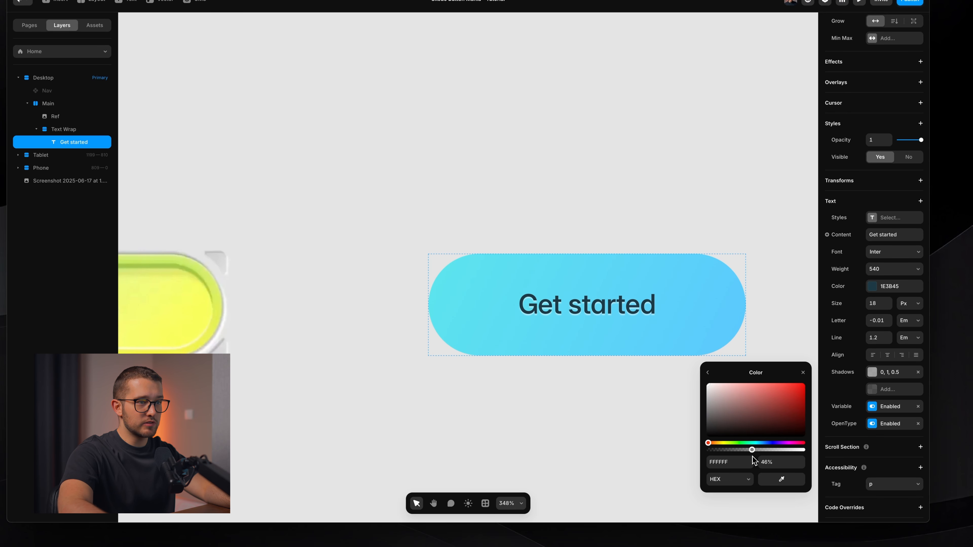
left_click(763, 443)
left_click_drag(743, 391, 731, 388)
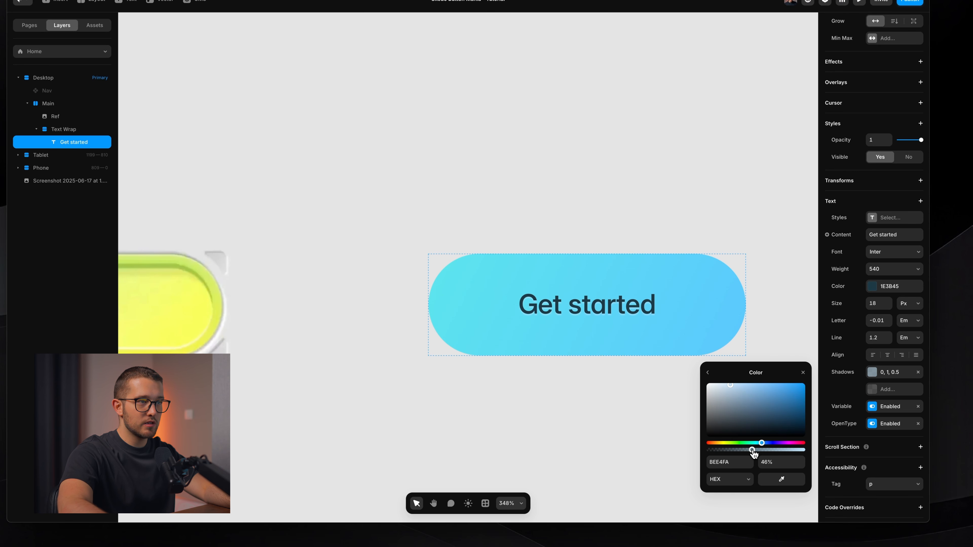
left_click(709, 373)
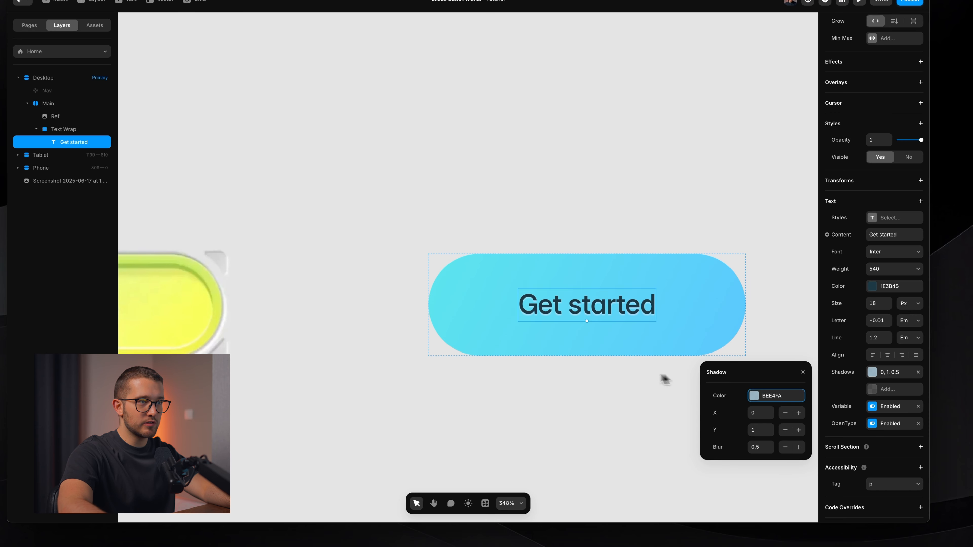
Step: Refine the light blue text shadow to a Y offset of 1, a blur of 0.2 and 61% opacity
scroll(648, 378, "up", 5)
scroll(620, 356, "down", 3)
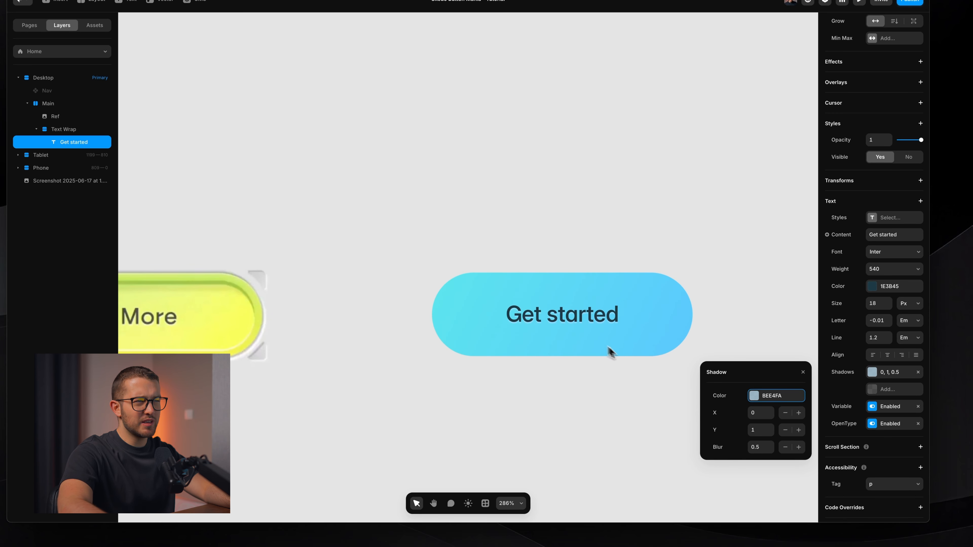
scroll(581, 337, "up", 8)
scroll(567, 319, "down", 6)
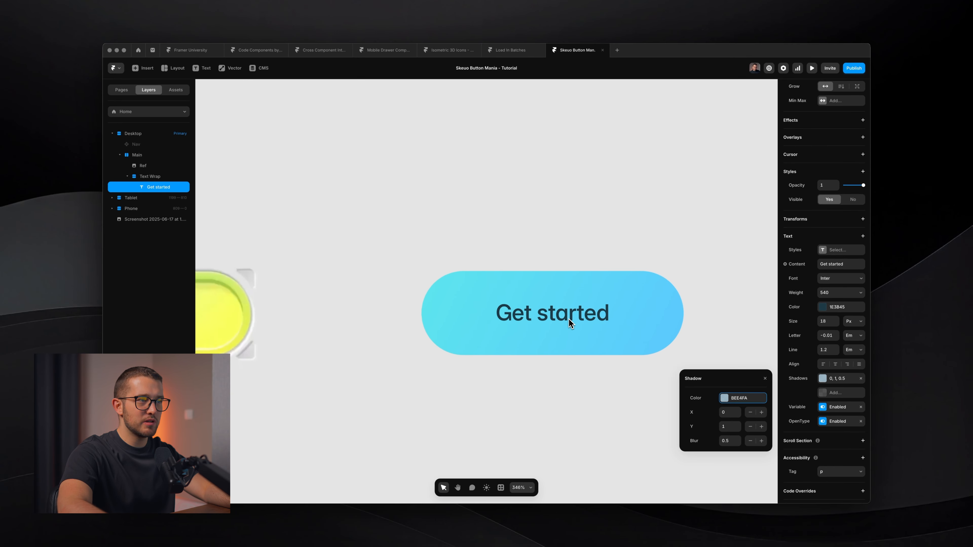
scroll(569, 319, "right", 2)
scroll(541, 315, "up", 1)
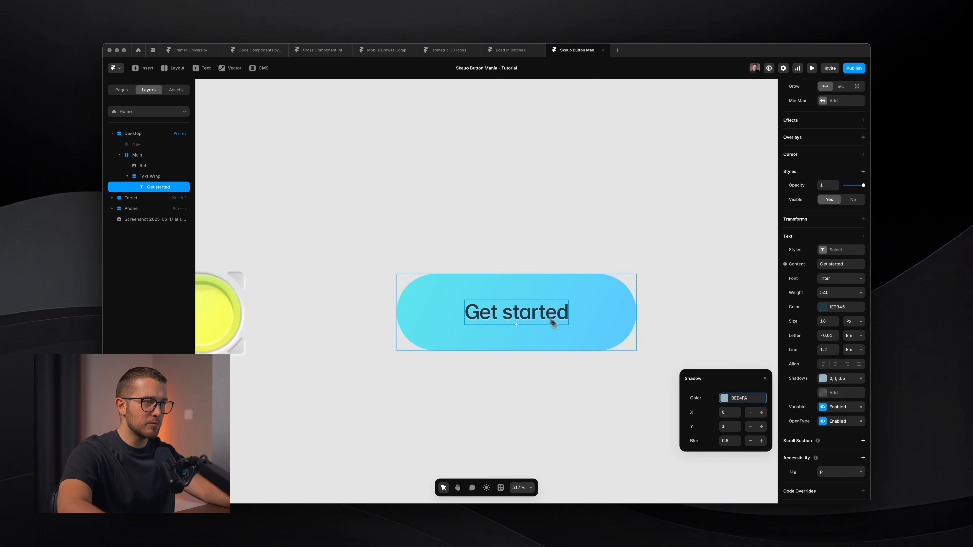
left_click(730, 426)
key("Down")
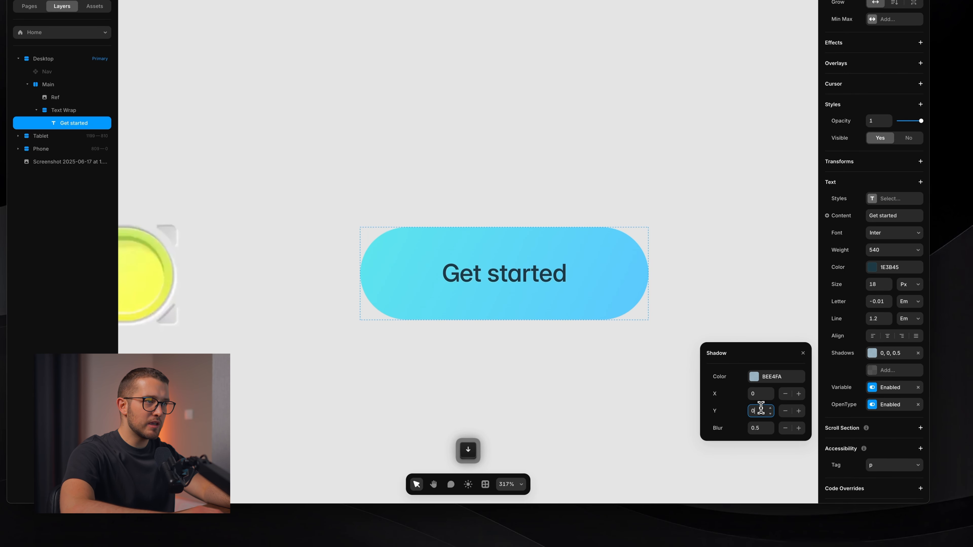
left_click(761, 428)
type("0.2")
left_click(762, 379)
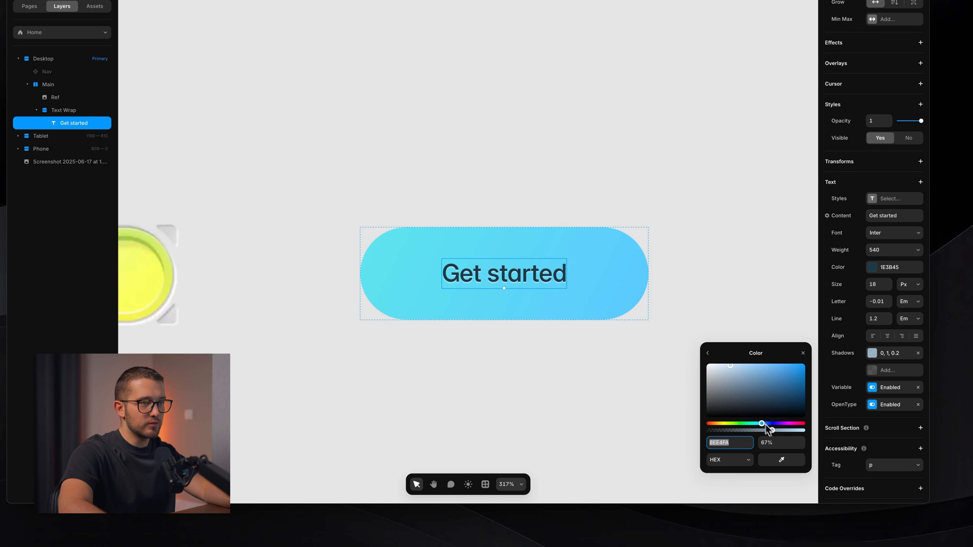
mouse_move(773, 432)
left_mouse_down()
mouse_move(789, 432)
mouse_move(770, 434)
left_mouse_up()
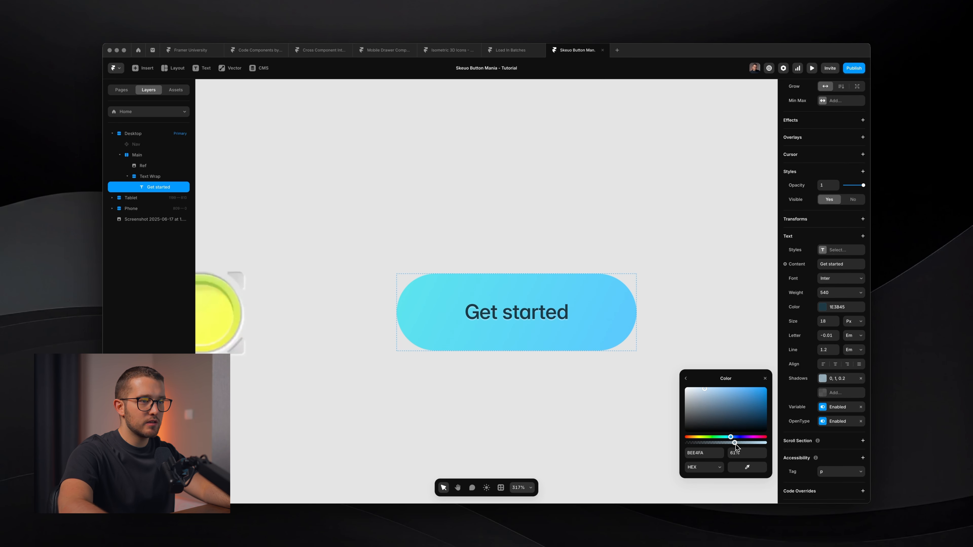
left_click(603, 435)
Step: Duplicate the Get started text's shadow and set the copy's Y offset to -1
scroll(606, 436, "down", 3)
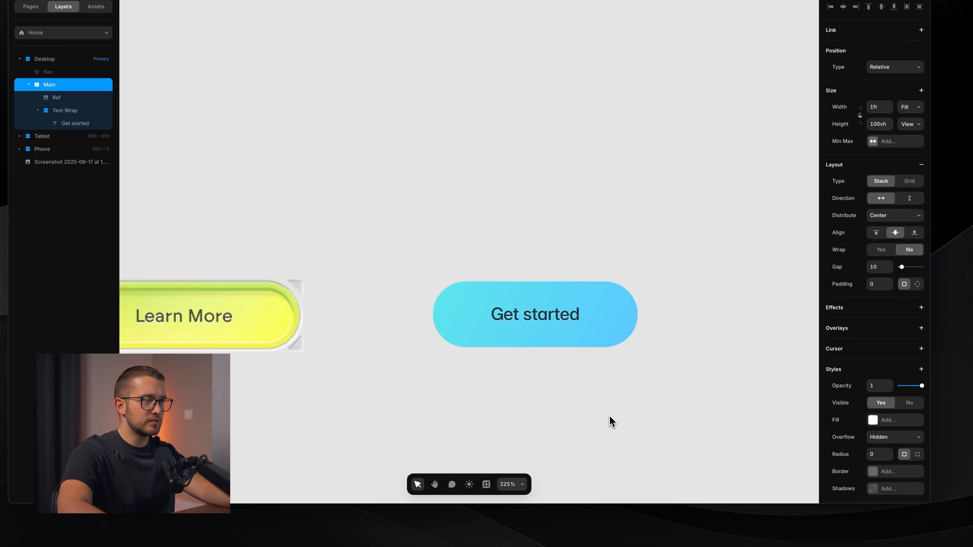
scroll(612, 421, "down", 3)
scroll(610, 420, "up", 8)
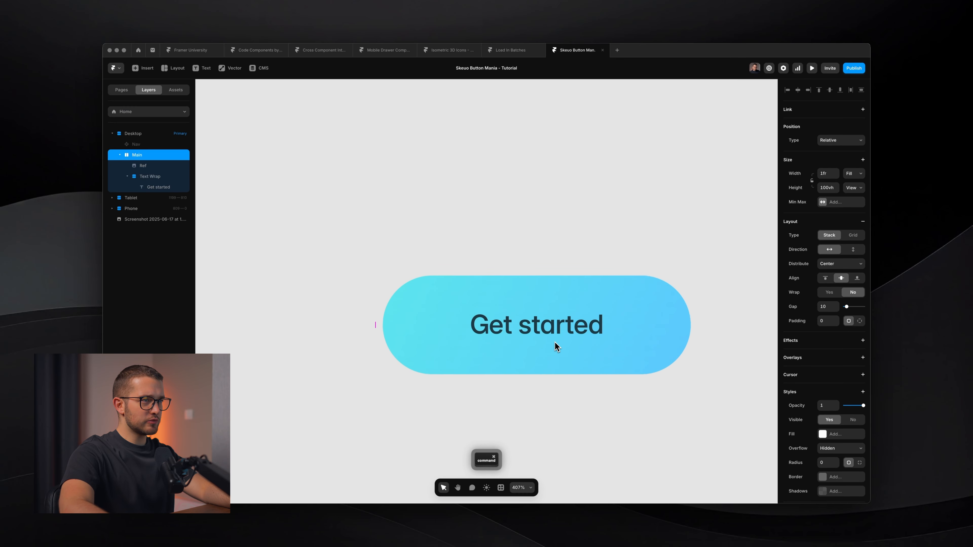
scroll(556, 346, "down", 2)
left_click(555, 335, "super")
right_click(830, 385)
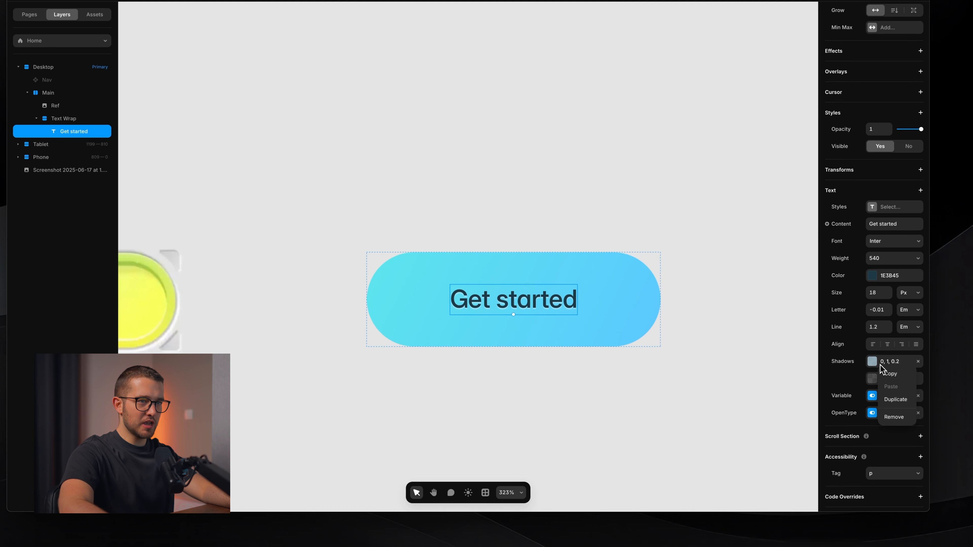
left_click(897, 399)
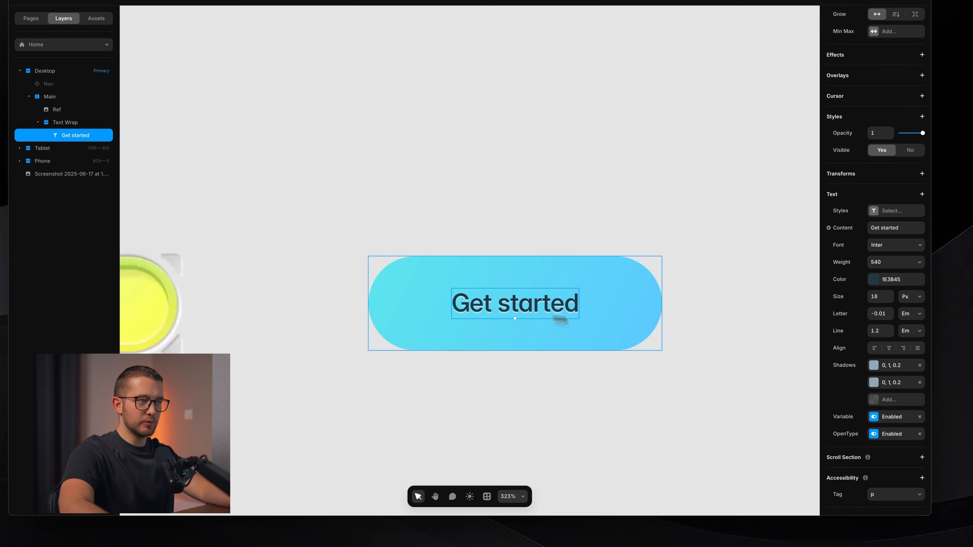
left_click(893, 382)
left_click(760, 438)
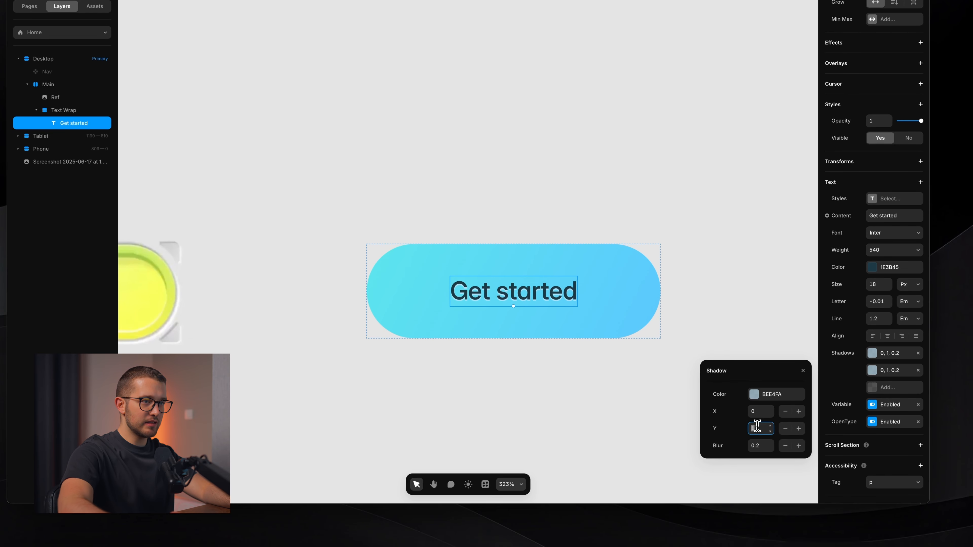
type("-")
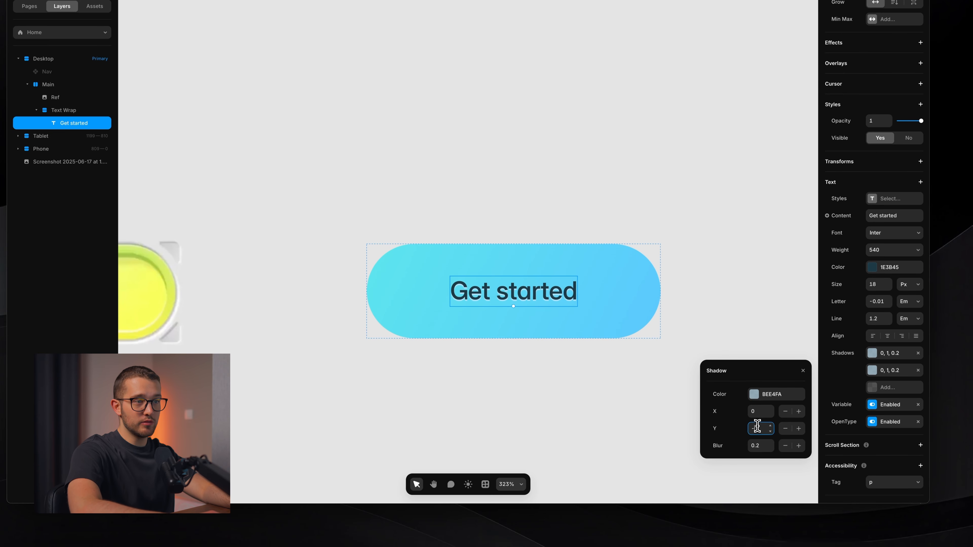
type("1")
key("Return")
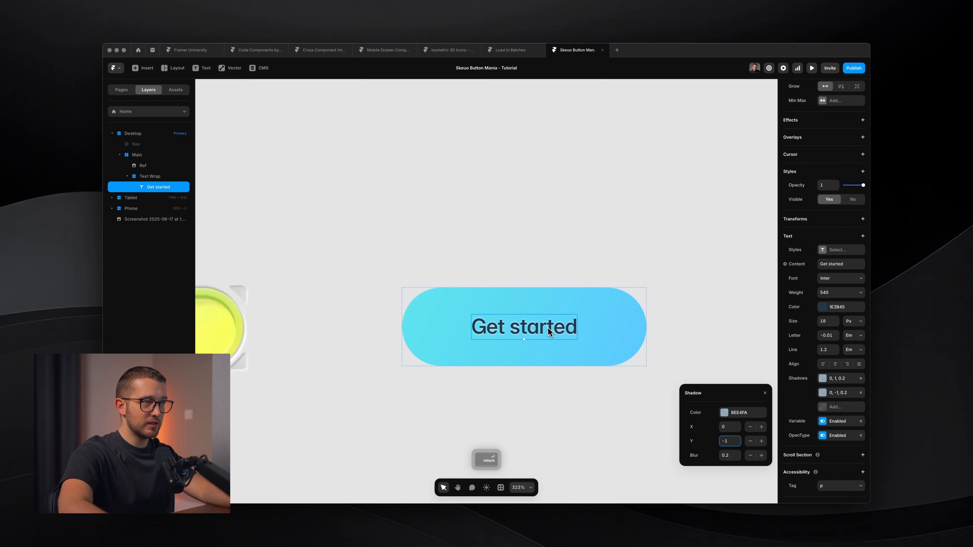
Step: Set the second text shadow's colour to near-black 090D0F at 100% opacity and its Y offset to -0.5
scroll(549, 329, "up", 3)
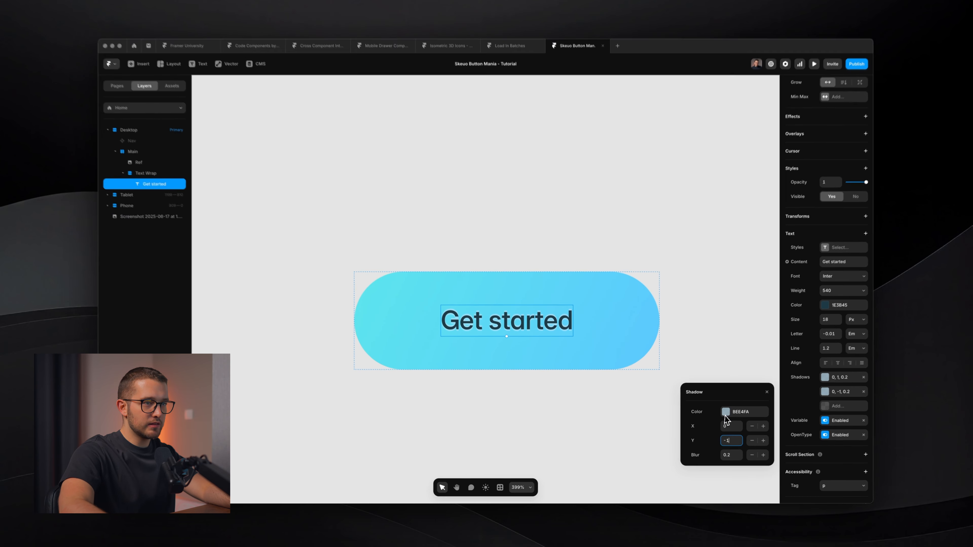
left_click(725, 415)
left_click_drag(711, 424, 804, 449)
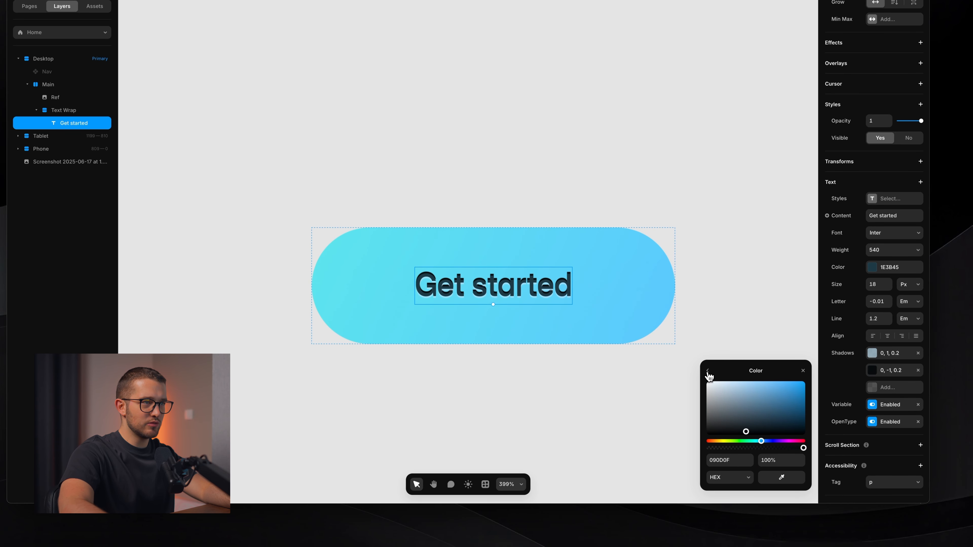
left_click(708, 372)
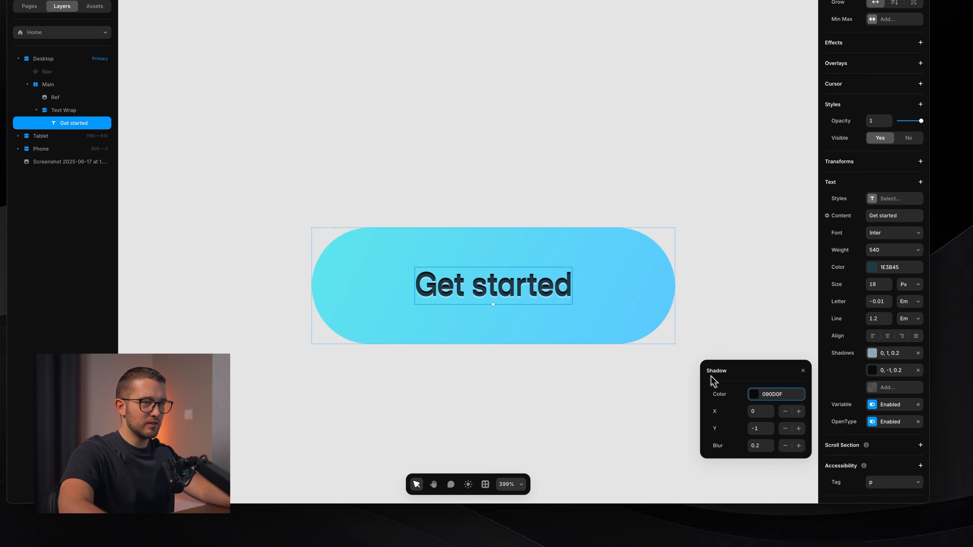
left_click(760, 429)
type("0")
key("BackSpace")
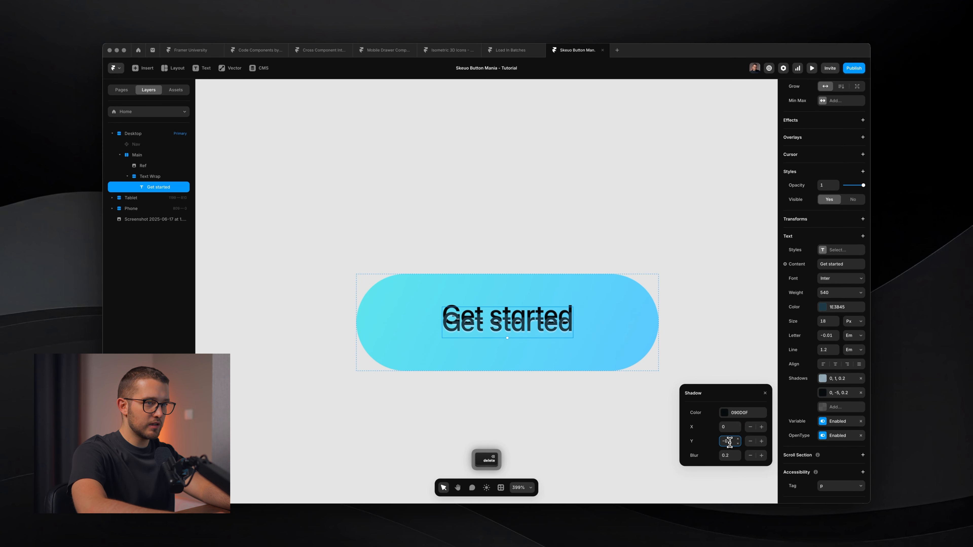
key("Return")
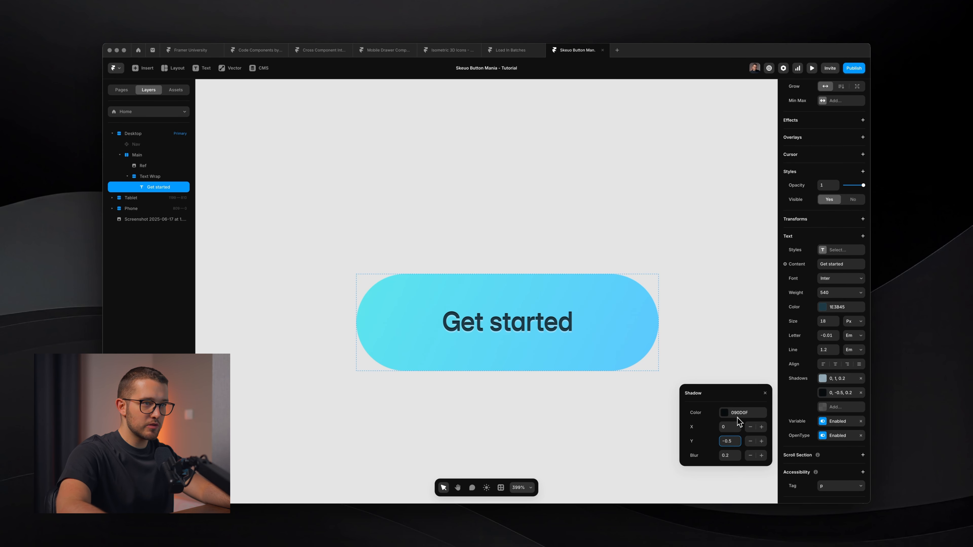
Step: Soften the dark text shadow by setting its blur to 0 and its opacity to 20%
left_click(735, 413)
left_click_drag(798, 449, 690, 460)
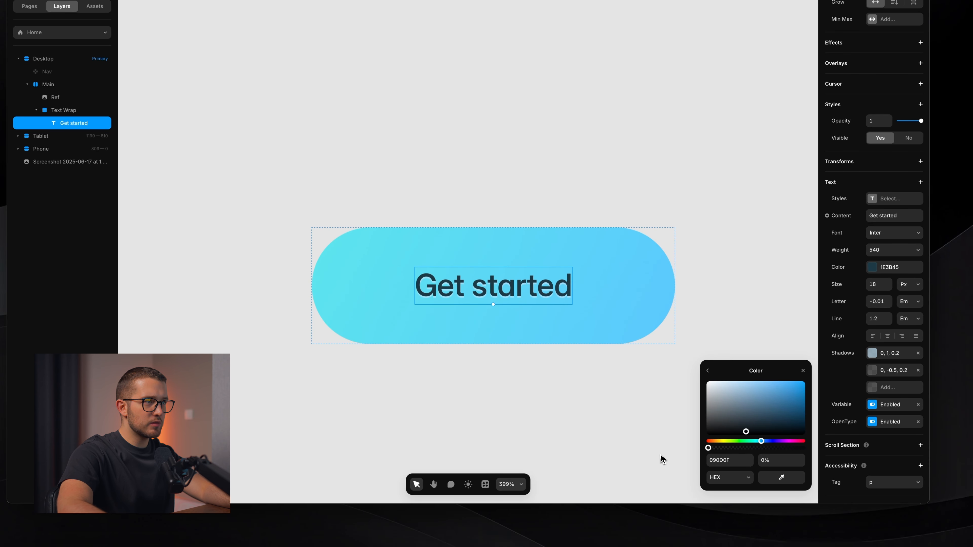
left_click(709, 370)
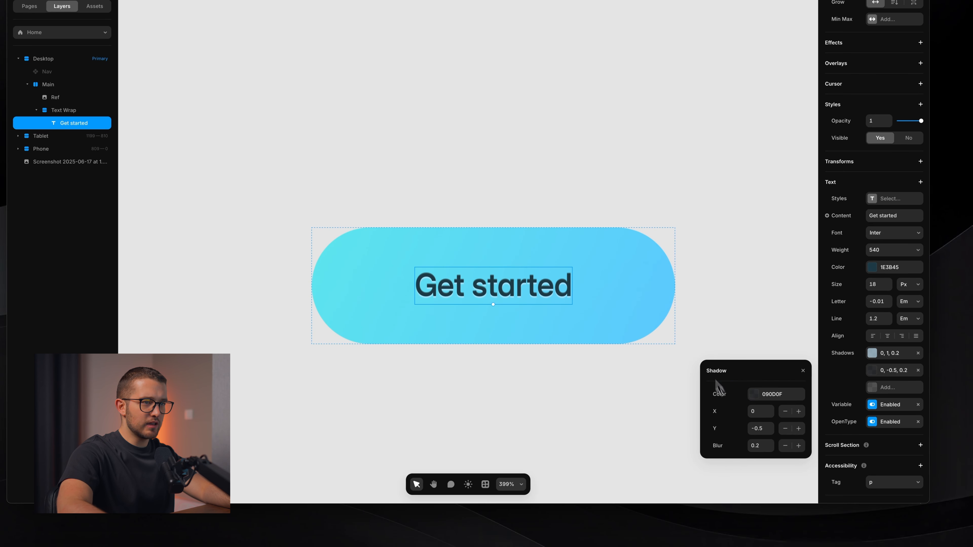
left_click(755, 445)
type("0")
key("Return")
left_click(754, 395)
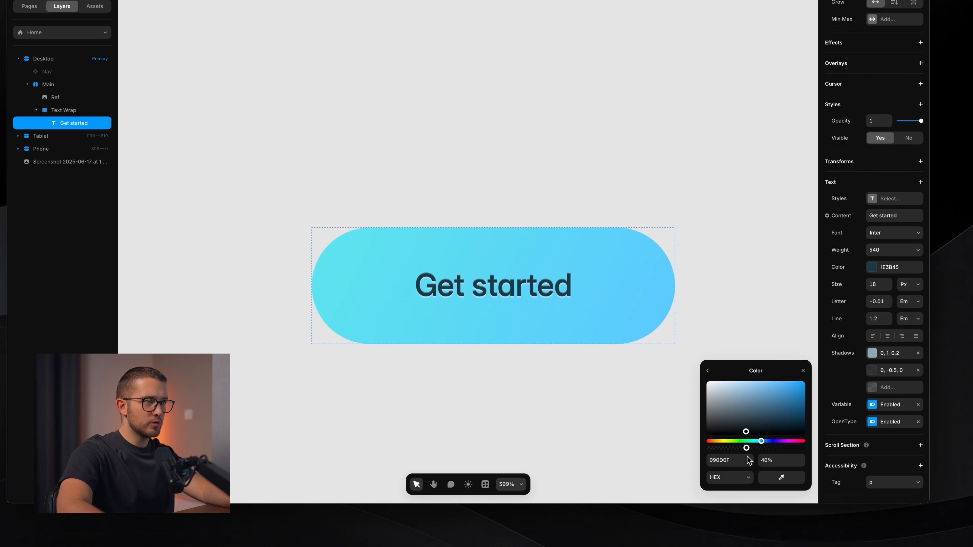
left_click_drag(737, 456, 702, 460)
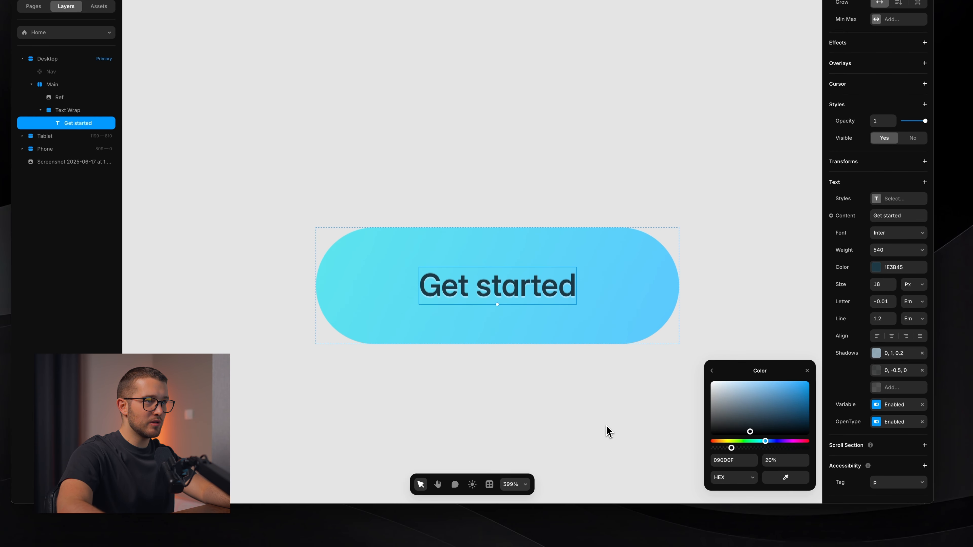
Step: Compare the Get started button's shadowed label with the Learn More reference button
left_click(606, 424)
scroll(574, 364, "down", 5)
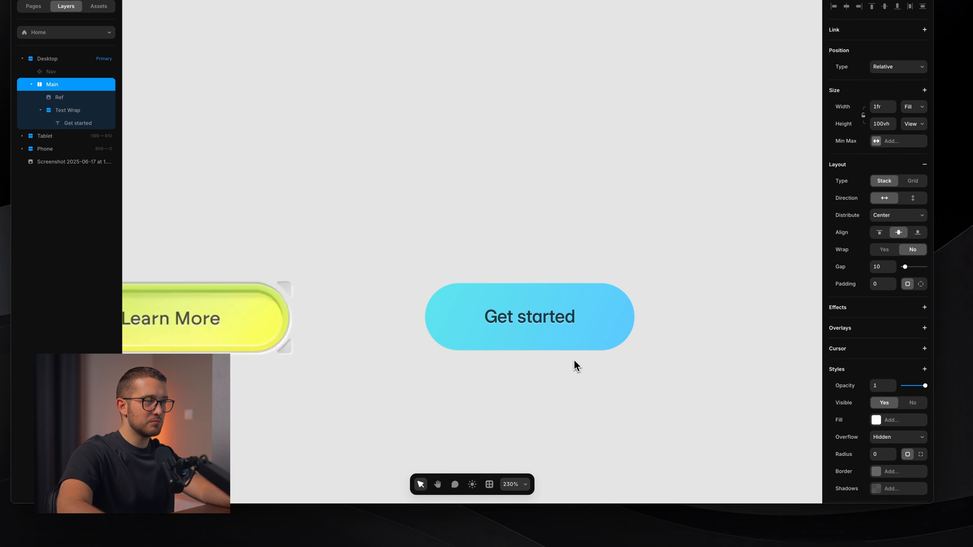
scroll(576, 366, "down", 2)
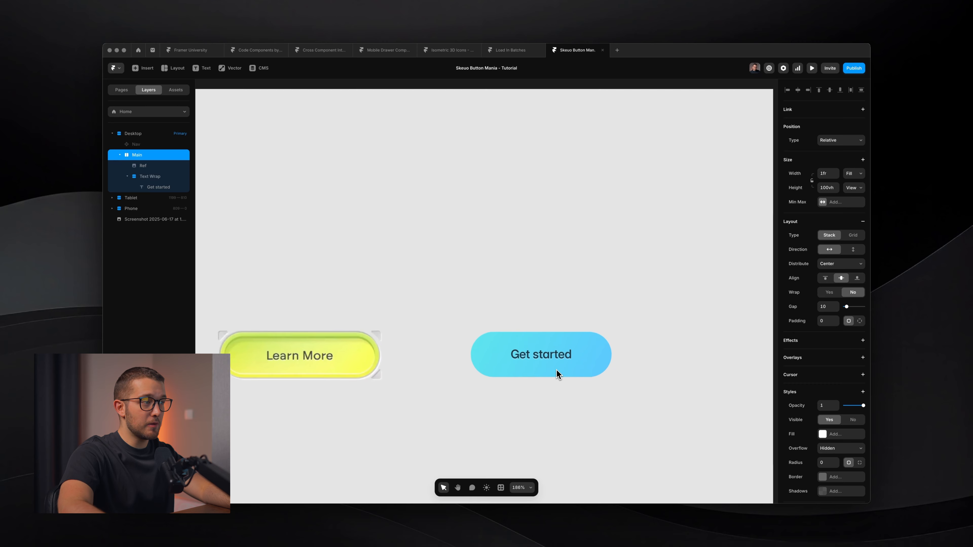
scroll(557, 370, "up", 2)
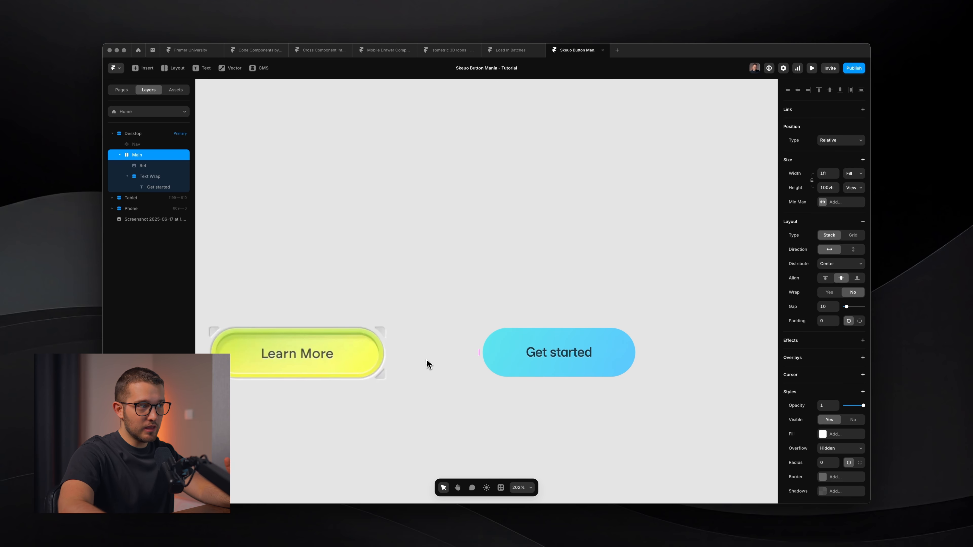
scroll(427, 362, "left", 2)
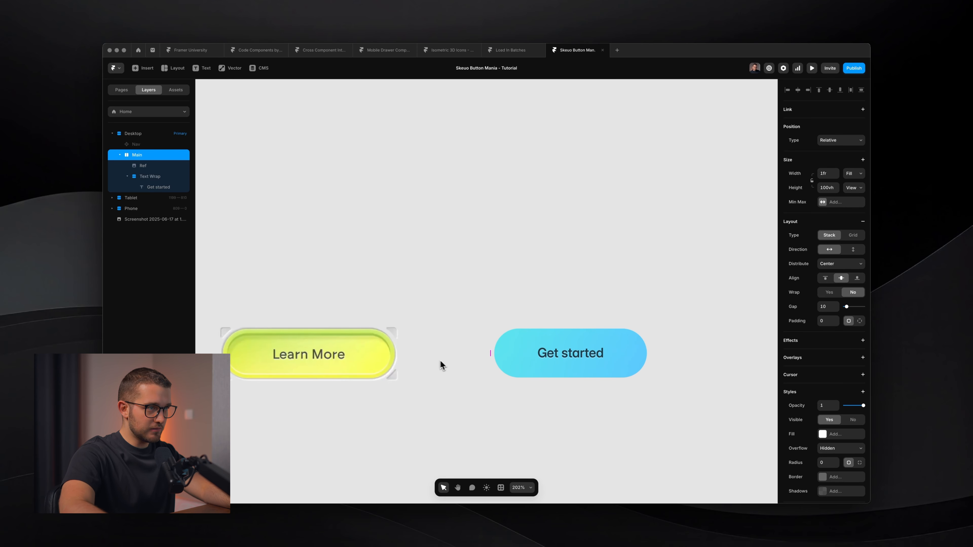
Step: Examine the edge shading and inner shadows of the Learn More reference button up close against the Get started button
left_click(522, 352)
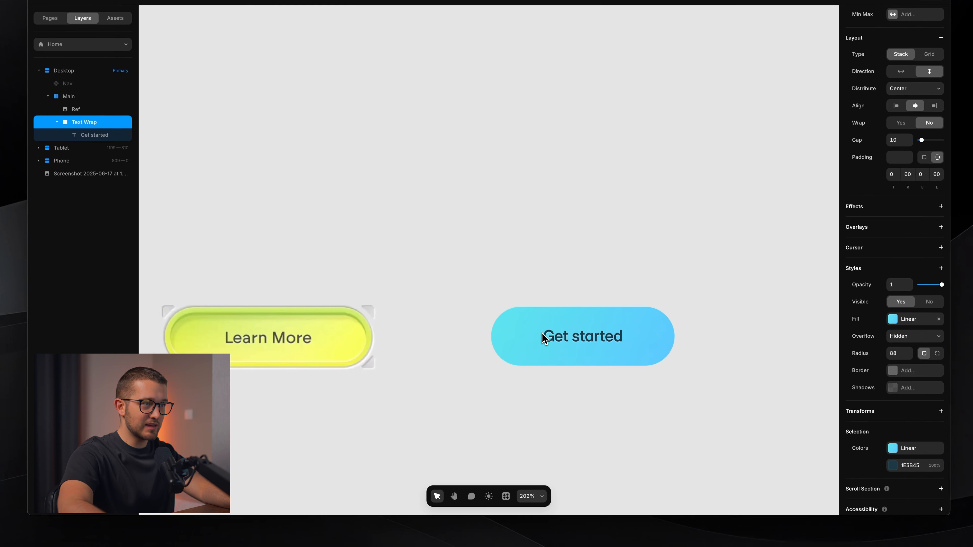
scroll(544, 339, "left", 5)
scroll(375, 316, "up", 5)
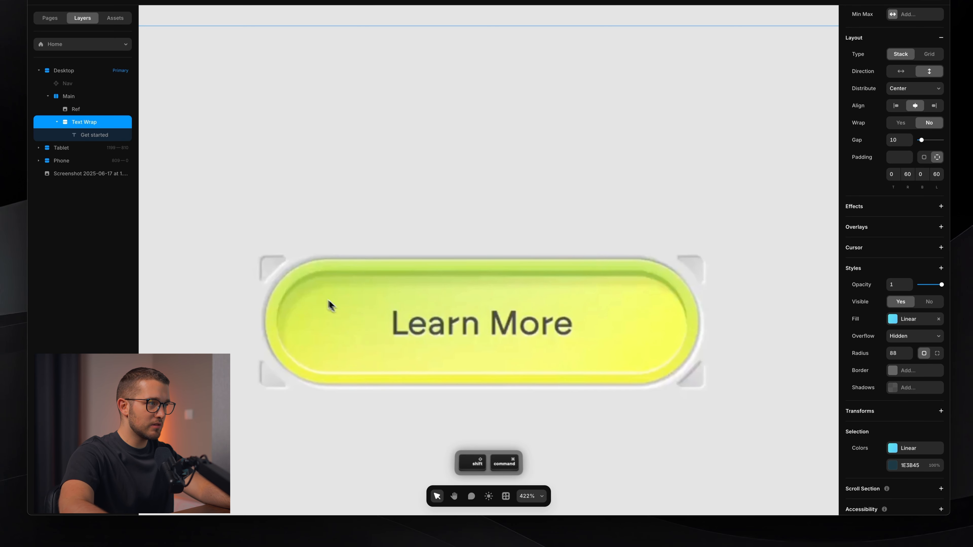
key("shift+super+4")
left_click_drag(280, 272, 673, 377)
key("Escape")
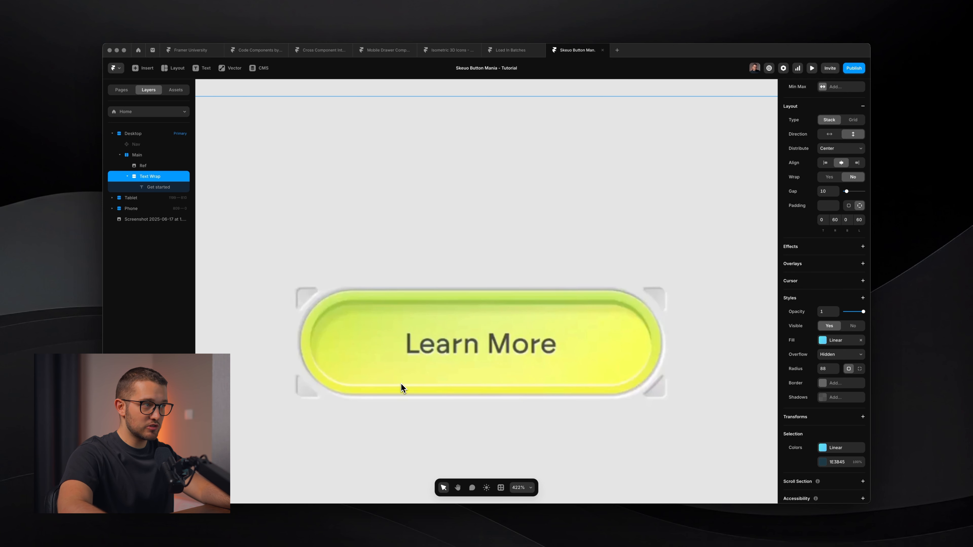
scroll(400, 385, "down", 5)
scroll(253, 370, "up", 5)
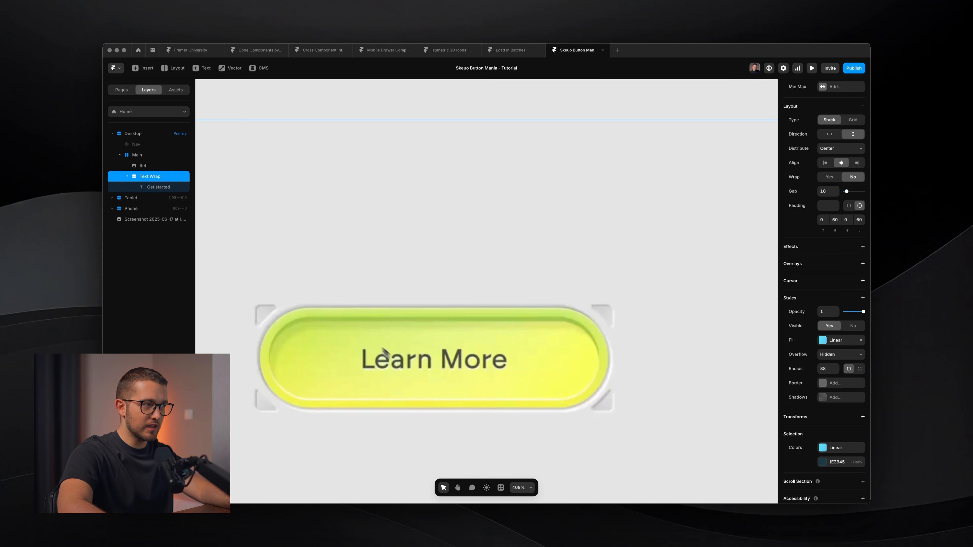
scroll(436, 402, "down", 3)
scroll(340, 371, "up", 6)
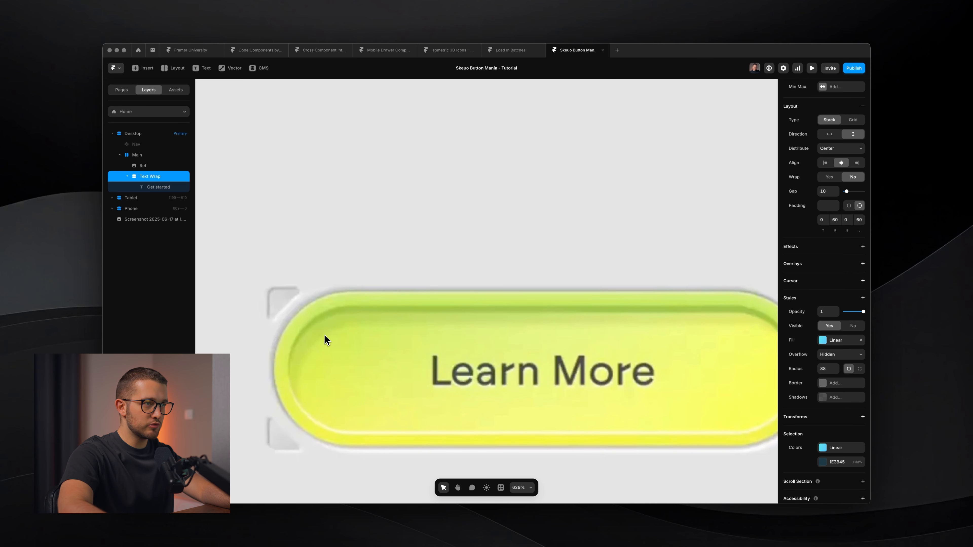
scroll(325, 340, "down", 5)
scroll(324, 340, "right", 6)
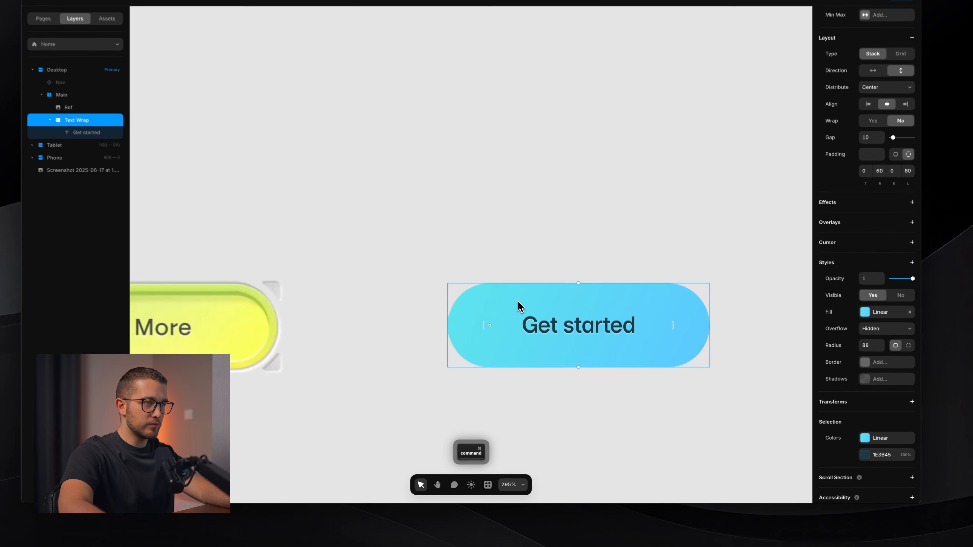
scroll(518, 306, "down", 2)
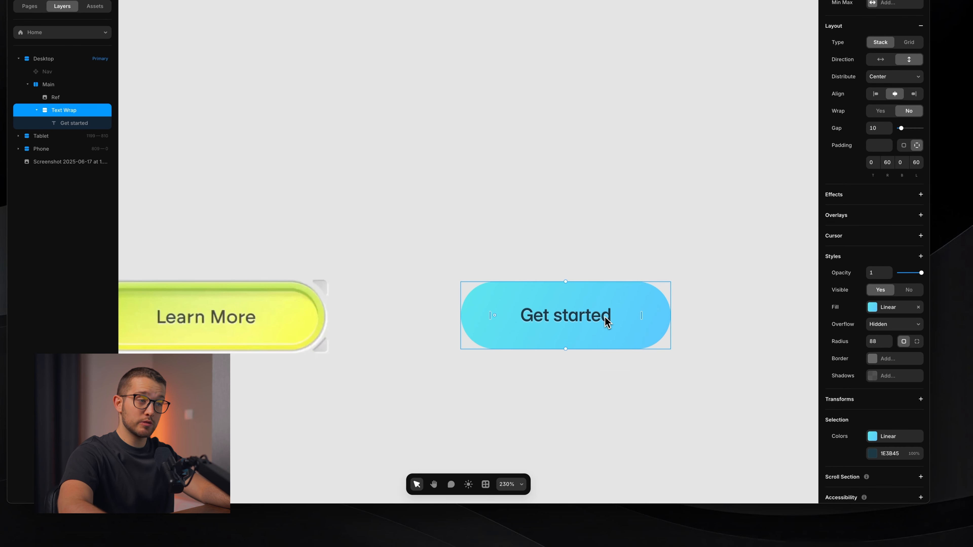
Step: Add a box shadow to the Get started button's wrapper and position it inside
key("alt+2")
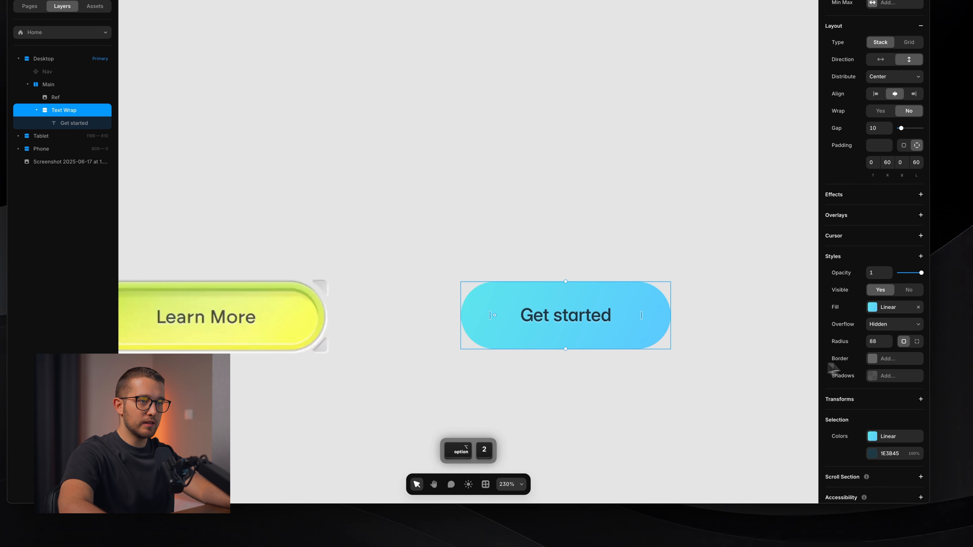
left_click(886, 378)
scroll(689, 322, "down", 2)
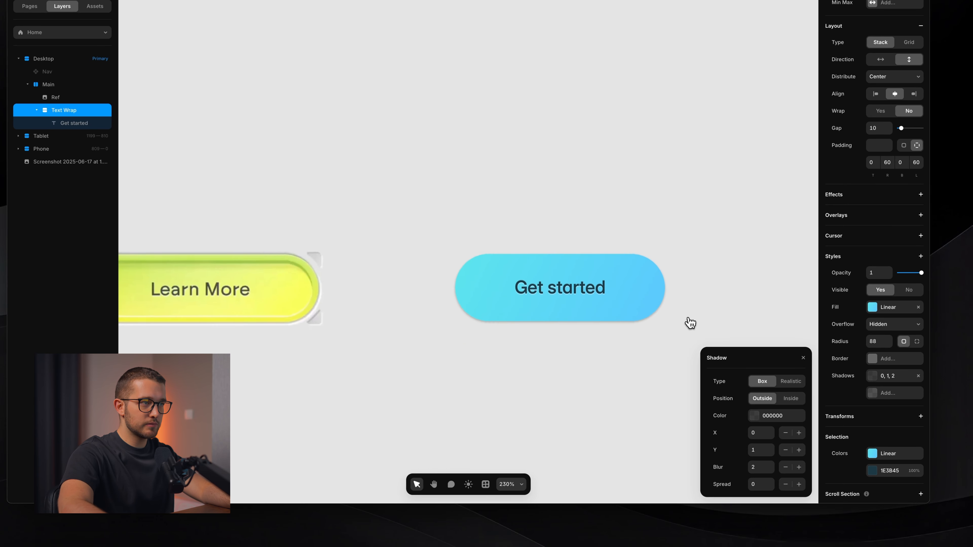
left_click(793, 399)
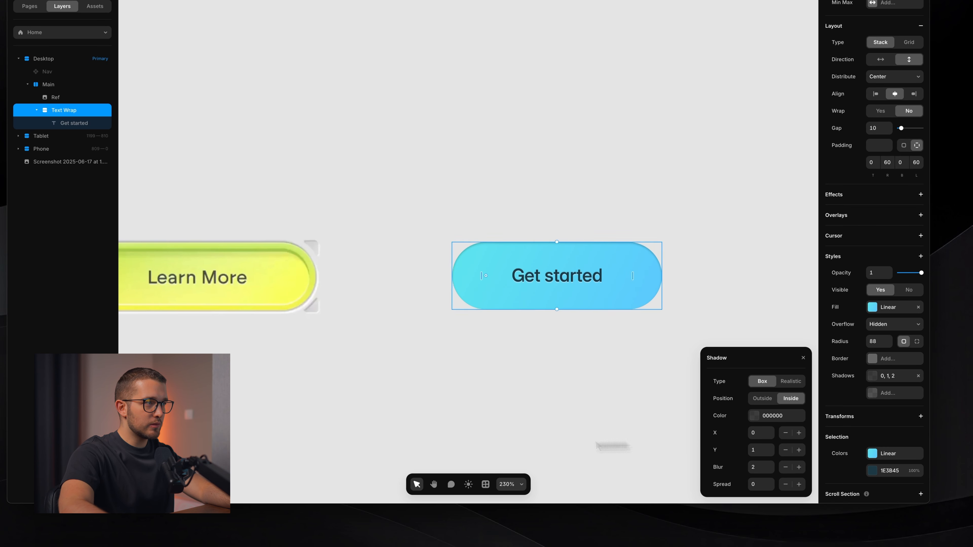
scroll(506, 442, "left", 3)
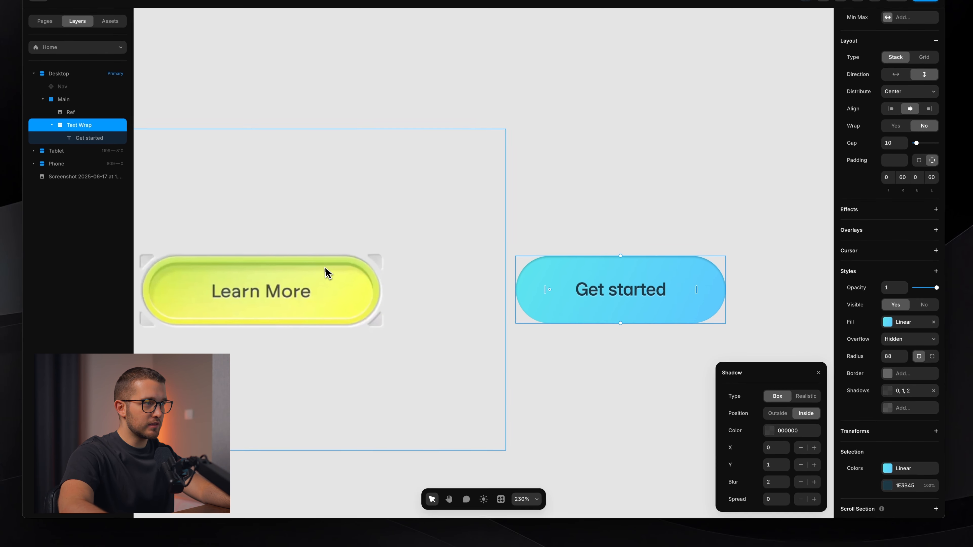
Step: Set the button's inner shadow to a Y offset of 4 and a blur of 0
left_click(764, 451)
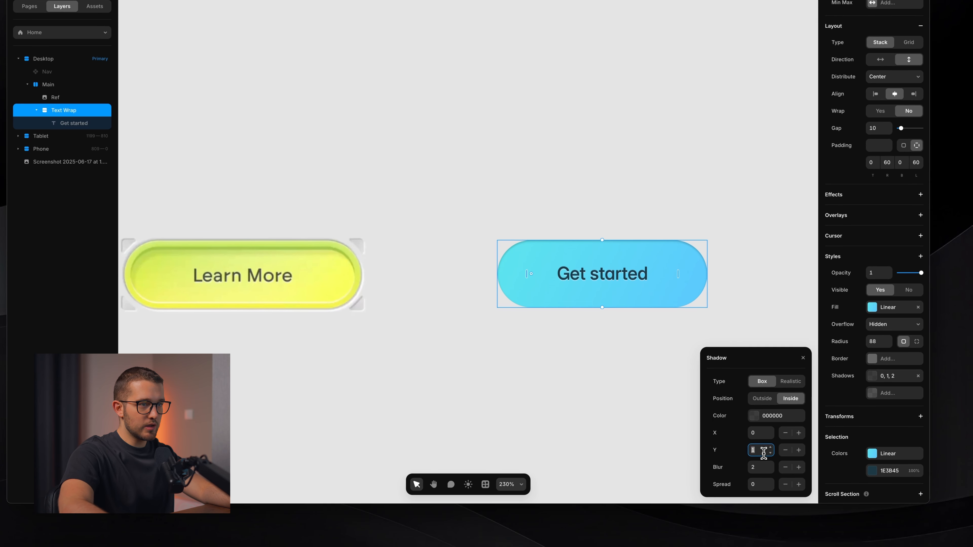
key("Up")
key("Up")
key("Up")
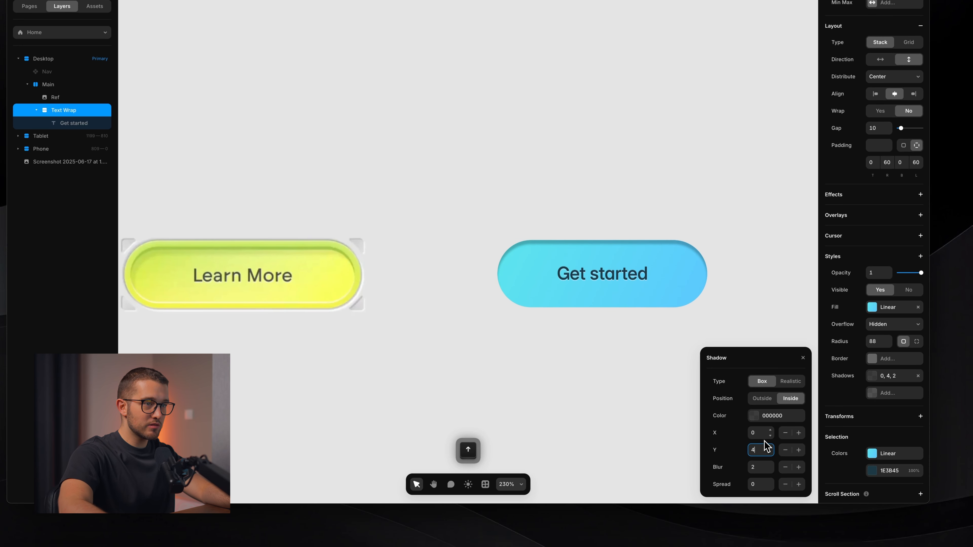
left_click(755, 469)
type("0")
key("Return")
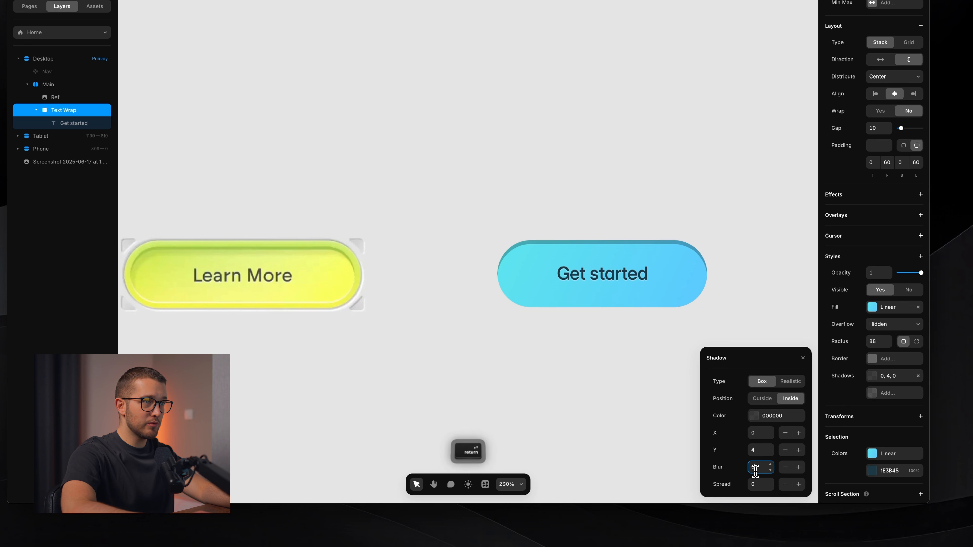
Step: Try smaller Y offsets for the button's inner shadow and settle on 3
left_click(758, 450)
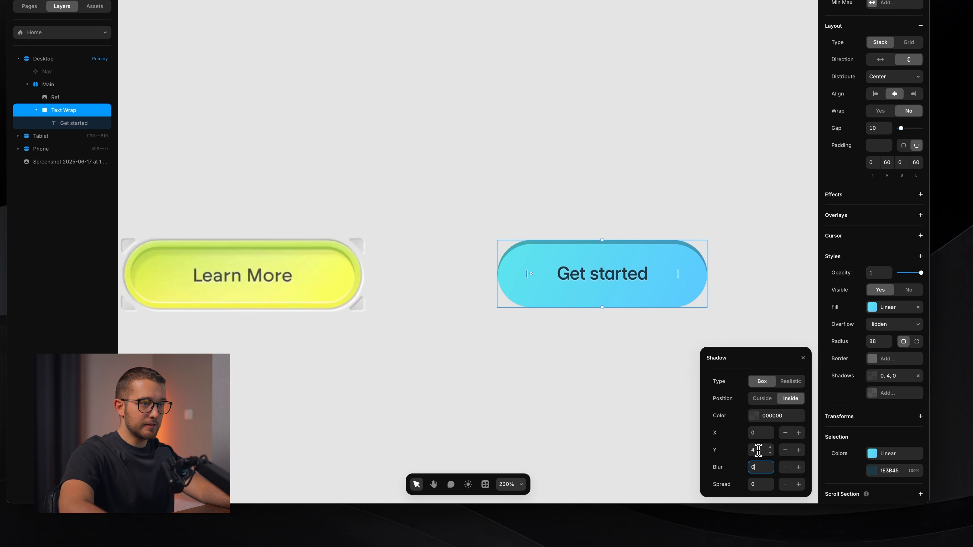
key("Down")
key("Down")
key("Up")
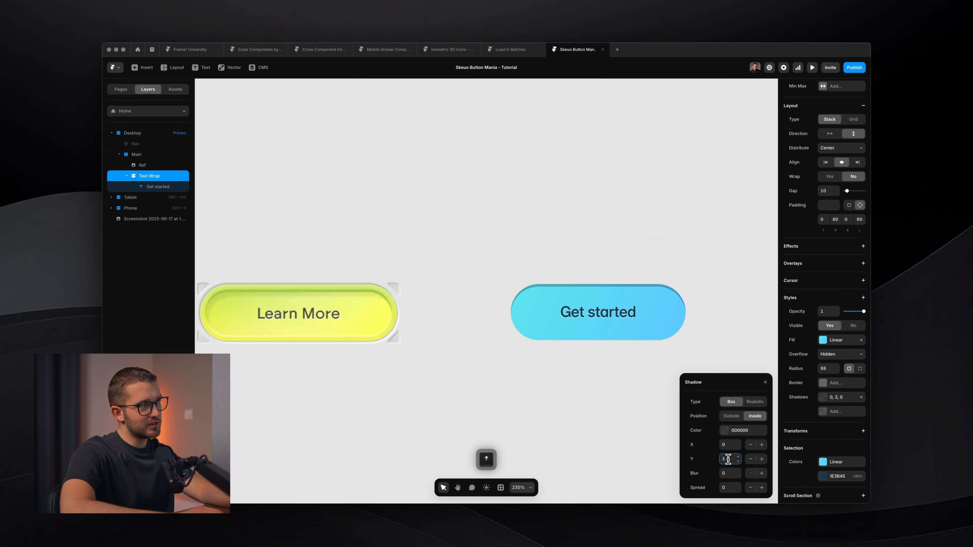
key("Up")
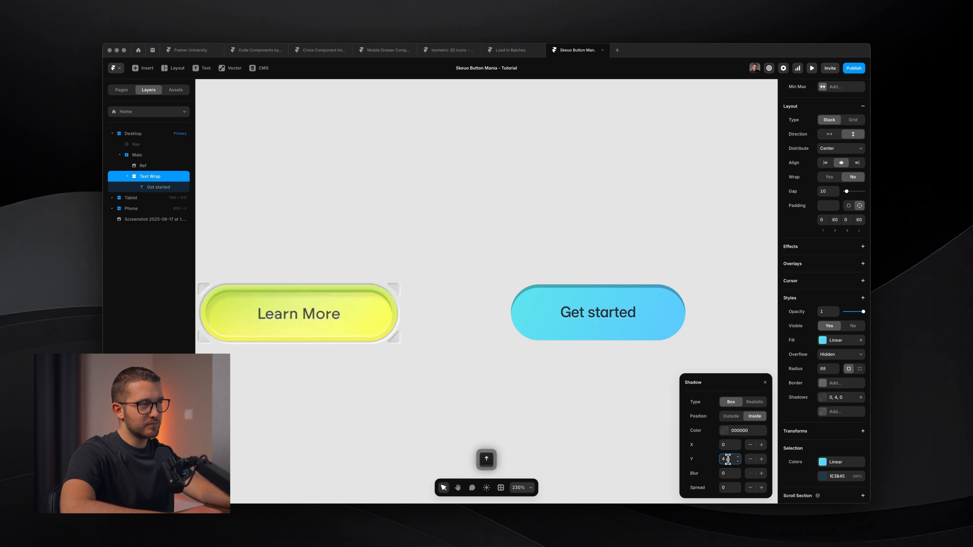
key("Down")
key("Return")
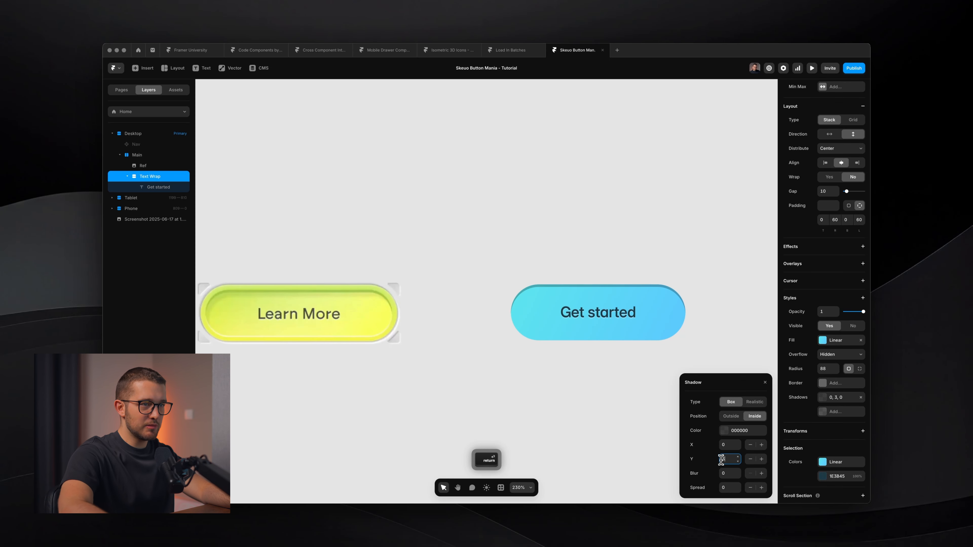
Step: Sample the Get started button's blue as the inner shadow's colour and darken it to 52C0DE at 100% opacity
left_click(737, 430)
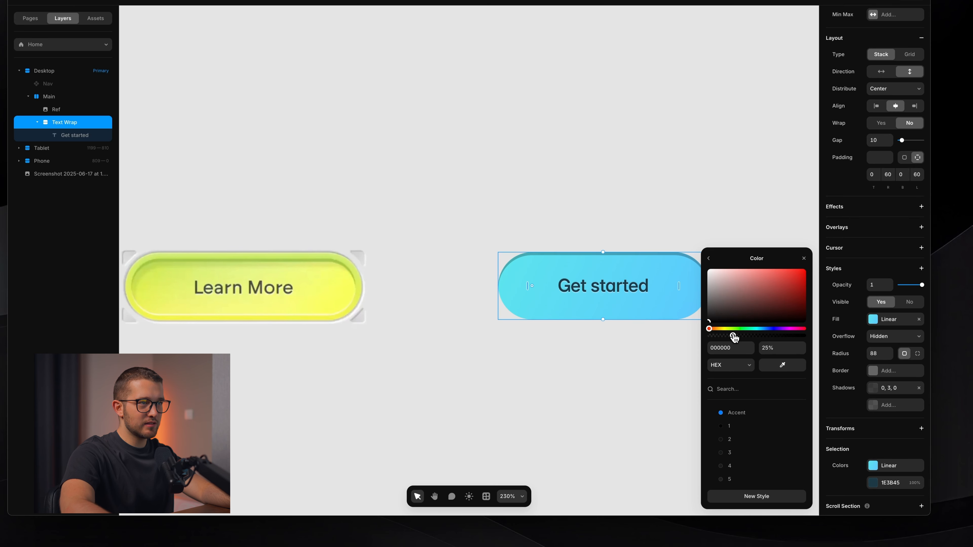
mouse_move(734, 338)
left_mouse_down()
mouse_move(760, 336)
mouse_move(735, 337)
left_mouse_up()
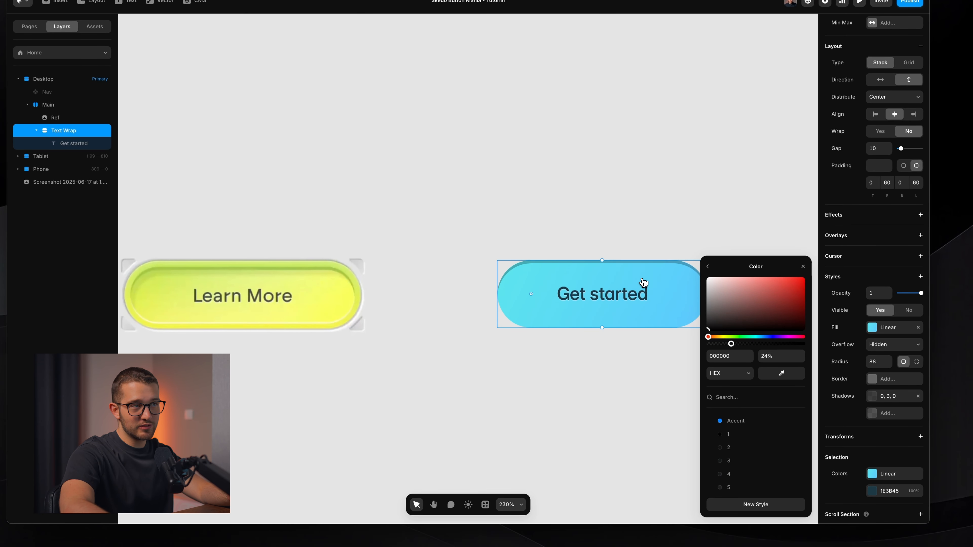
left_click(643, 282)
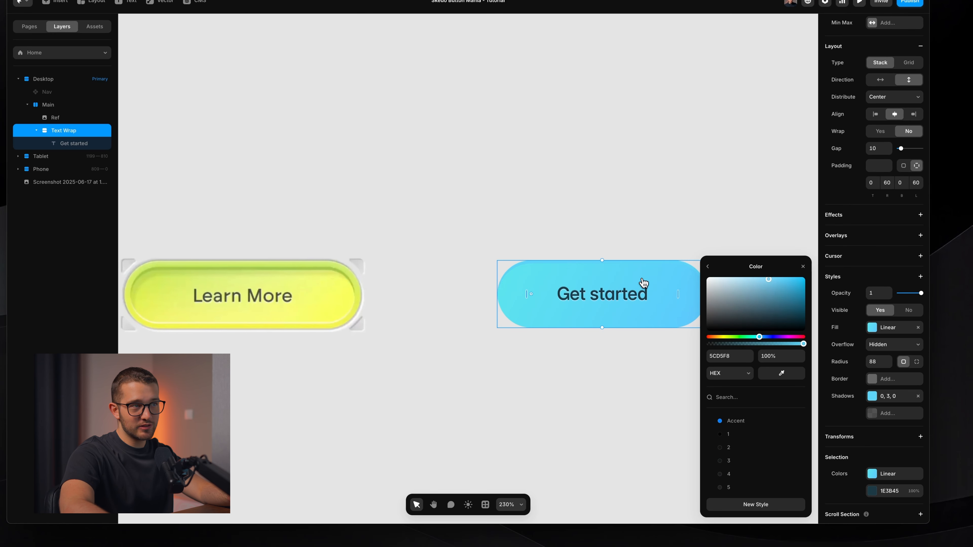
left_click_drag(770, 284, 738, 306)
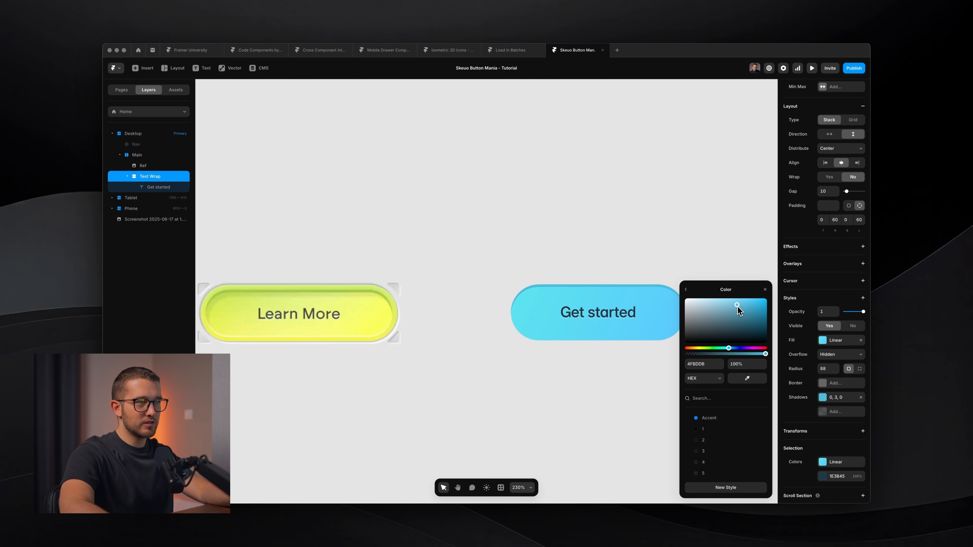
left_click_drag(737, 306, 737, 307)
left_click_drag(738, 307, 738, 305)
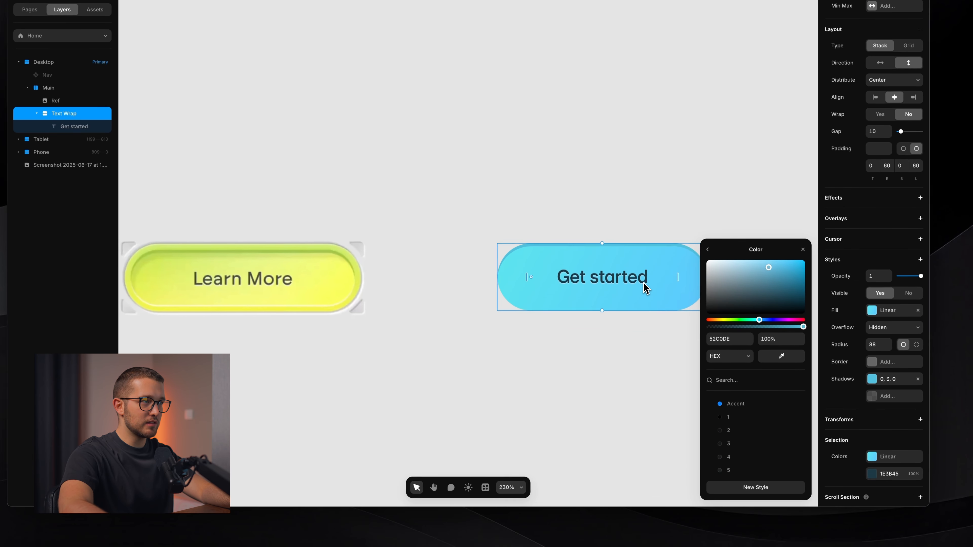
Step: Duplicate the button's blue inner shadow and set the copy's Y offset to -1.5
scroll(644, 282, "right", 1)
scroll(644, 282, "down", 1)
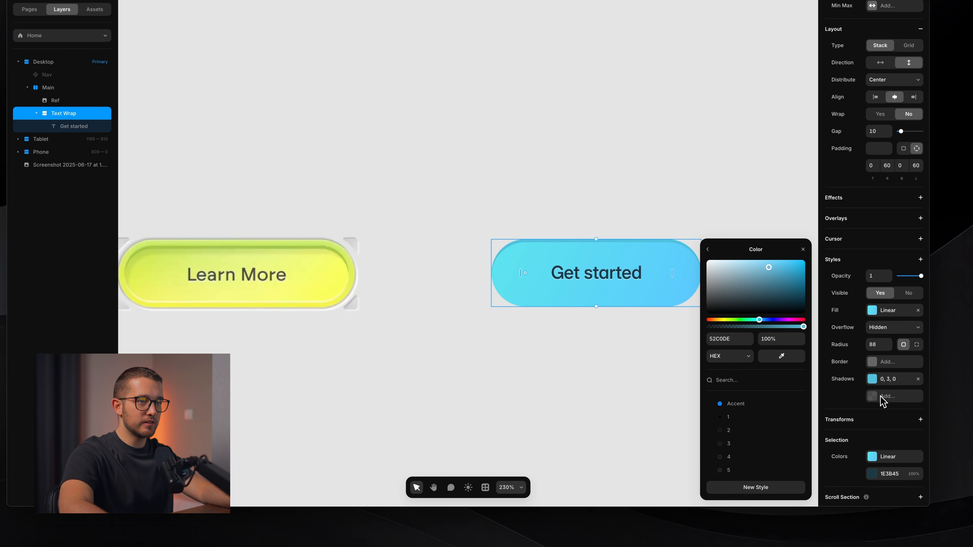
left_click(881, 380)
right_click(877, 387)
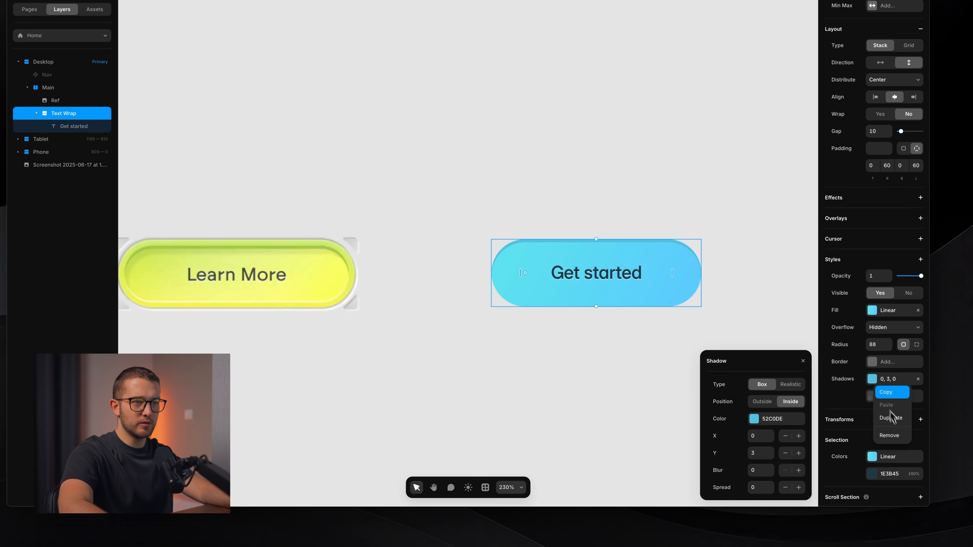
left_click(893, 418)
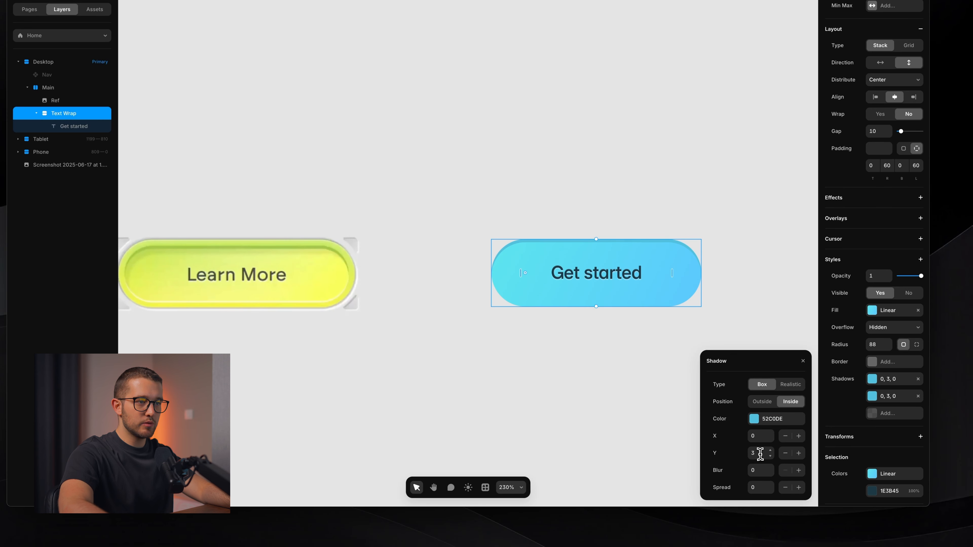
key("Return")
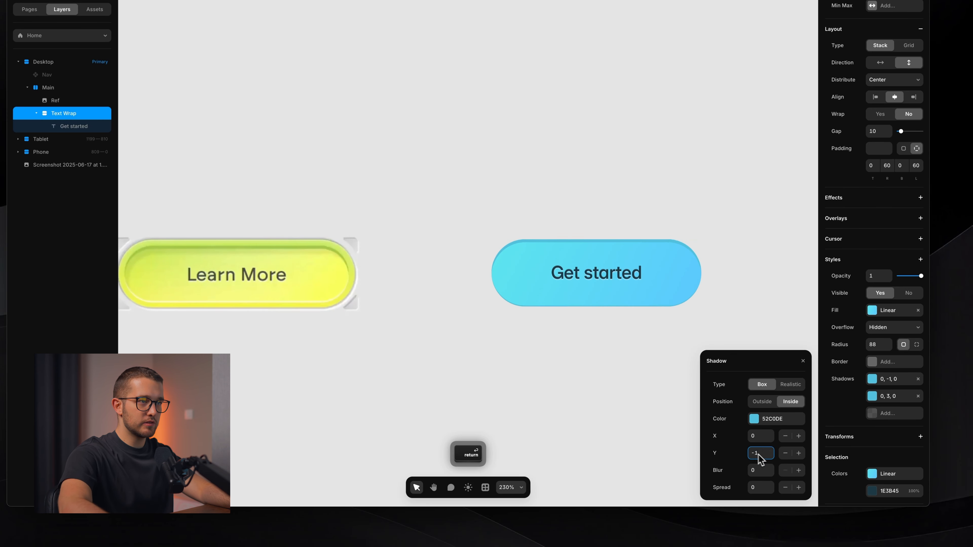
key("Down")
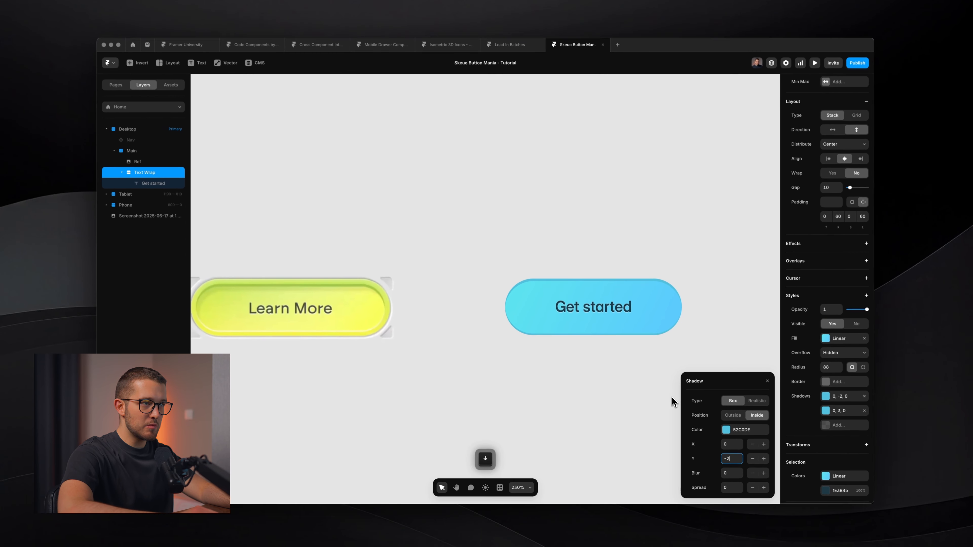
key("Up")
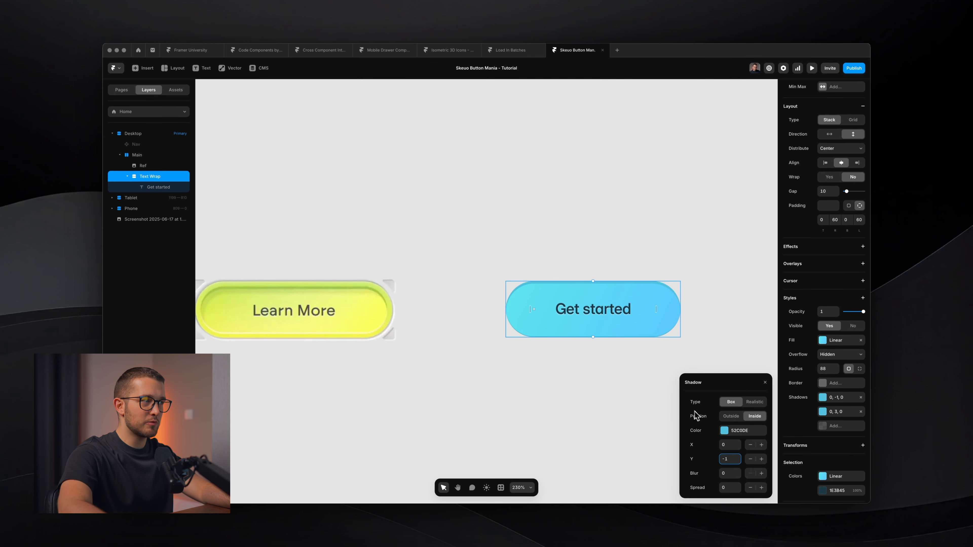
type(".5")
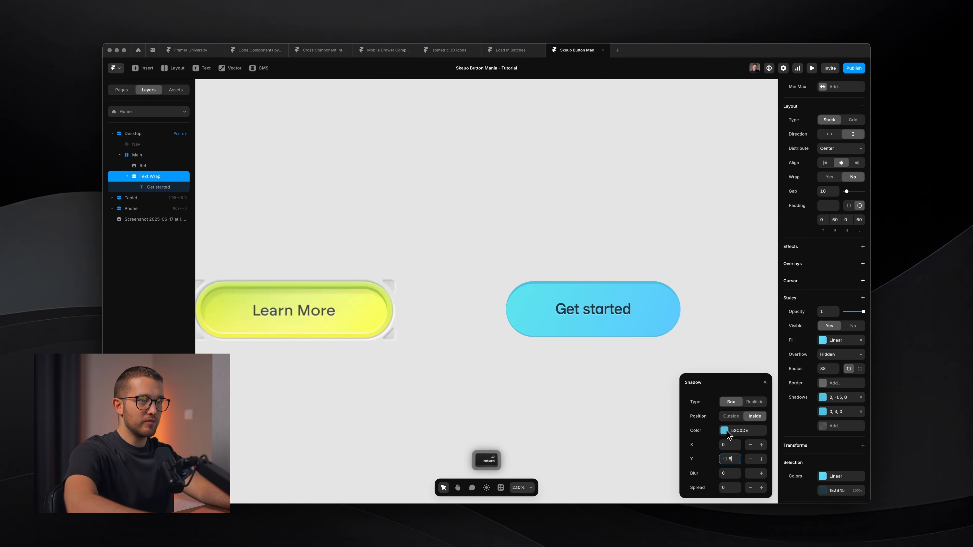
key("Return")
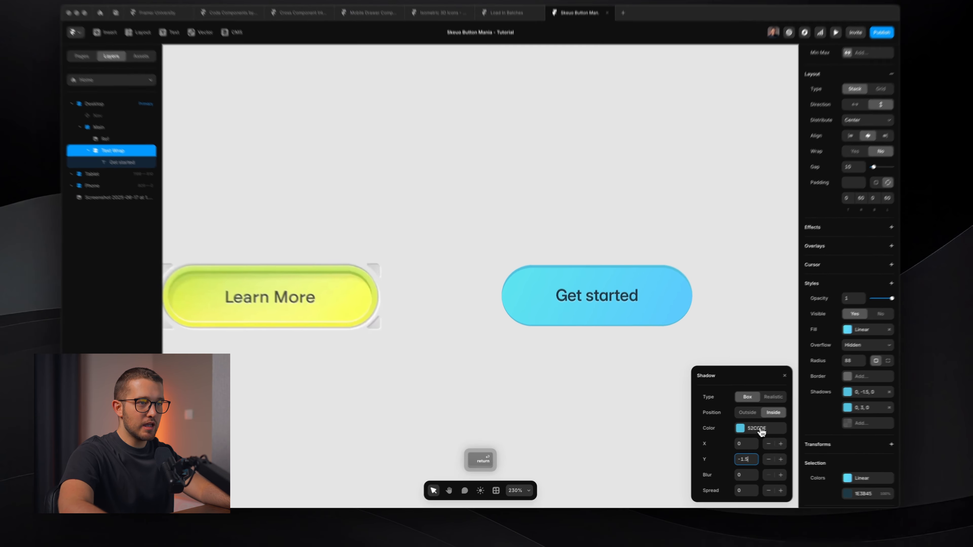
Step: Sample the button's blue for the duplicated inner shadow and lighten it to the near-white blue E3F8FF
left_click(762, 432)
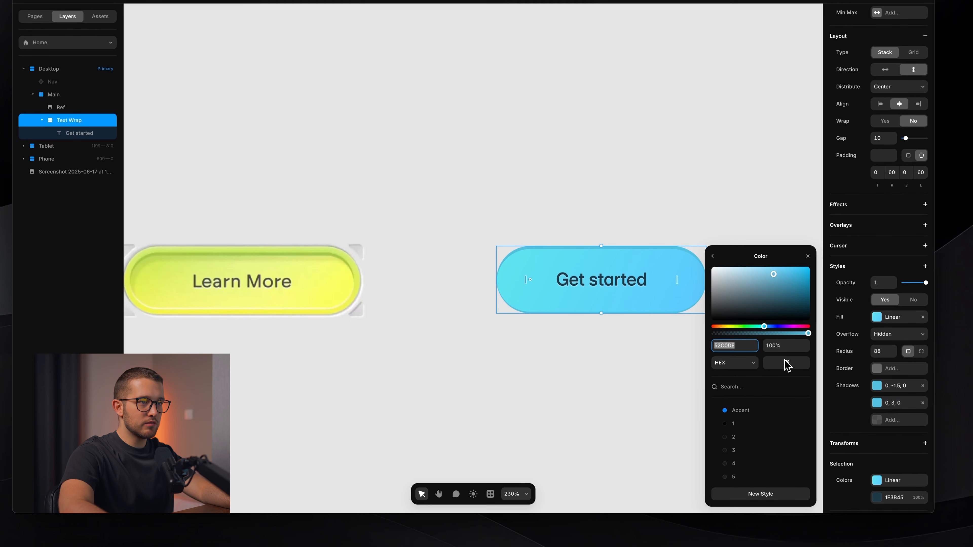
left_click(765, 371)
left_click(650, 305)
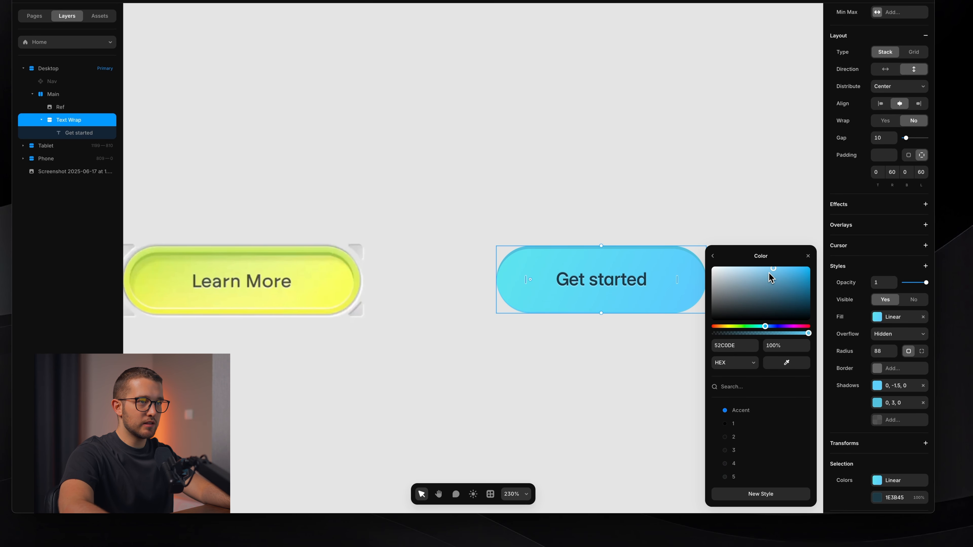
left_click_drag(768, 272, 723, 267)
scroll(621, 332, "up", 5)
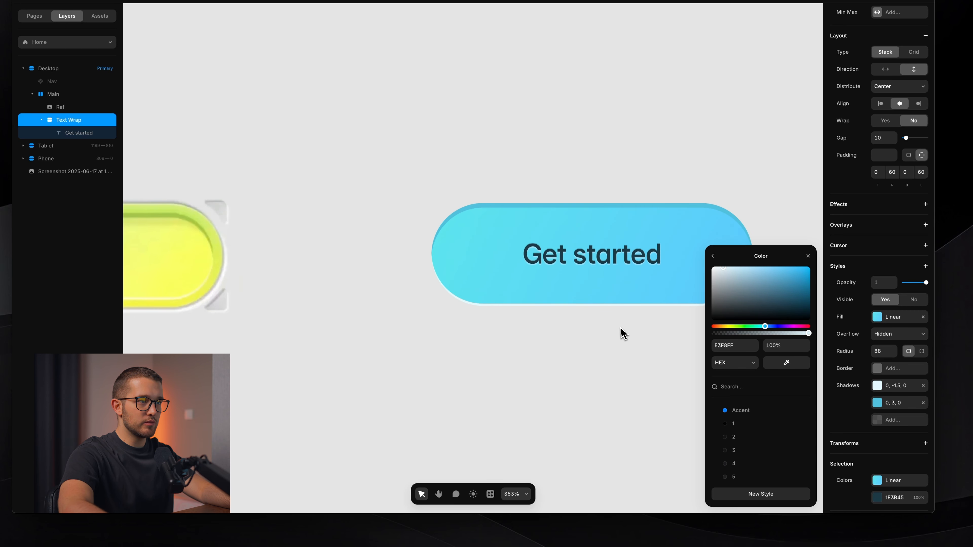
scroll(617, 308, "down", 6)
scroll(618, 307, "up", 2)
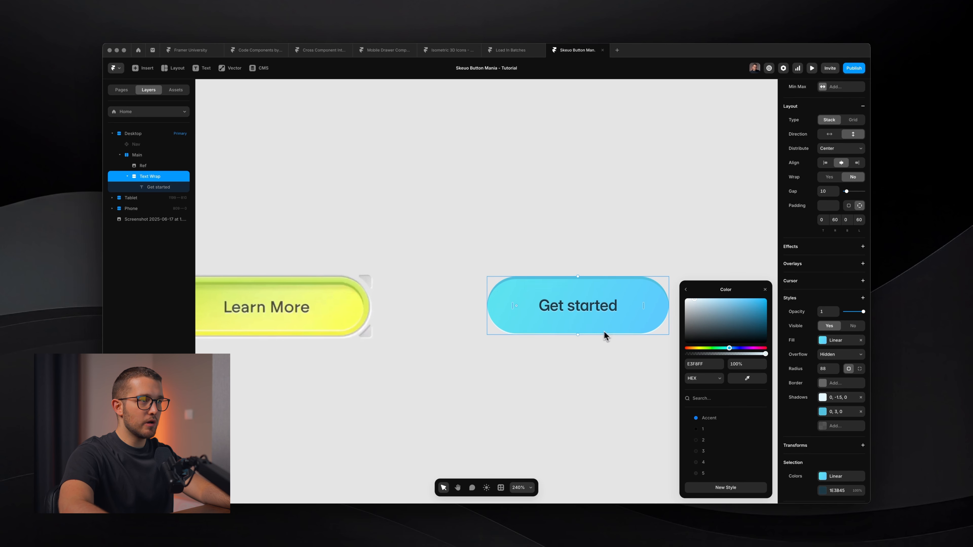
Step: Add a third shadow to the Get started button, positioned inside with a blur of 0
scroll(445, 299, "left", 3)
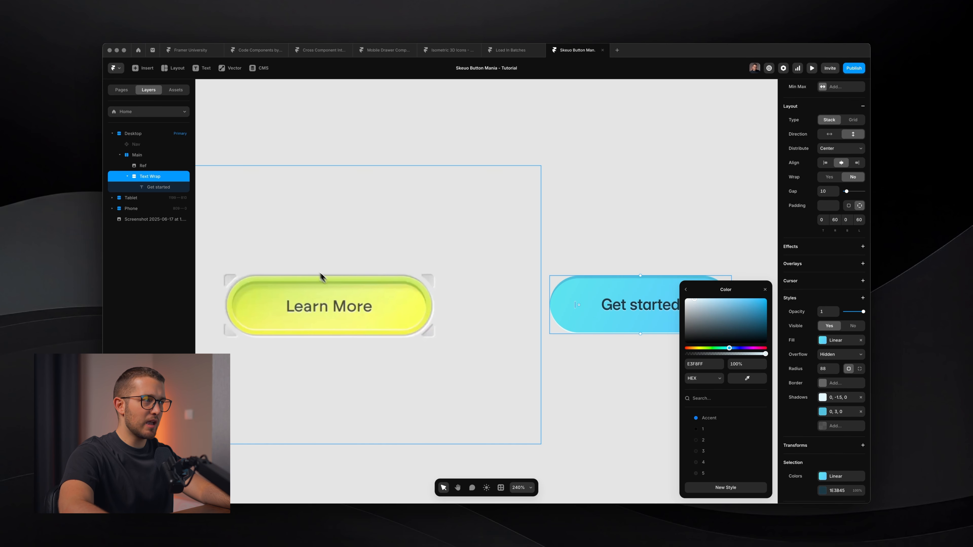
scroll(498, 441, "right", 3)
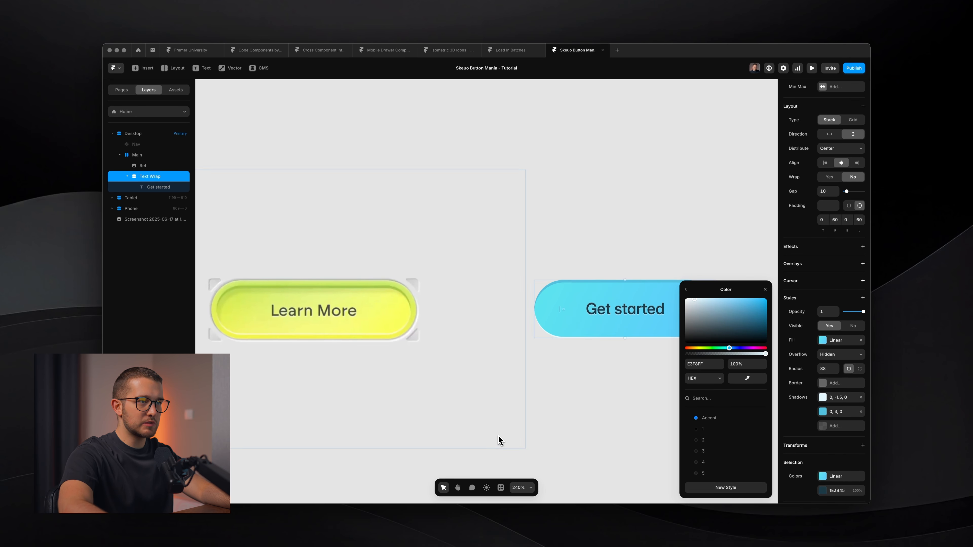
scroll(352, 337, "up", 5)
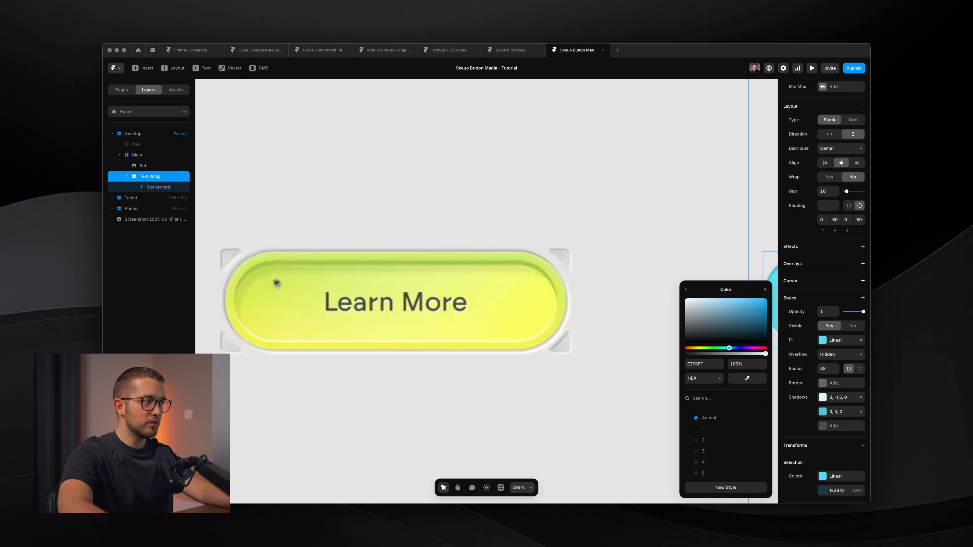
scroll(250, 294, "down", 2)
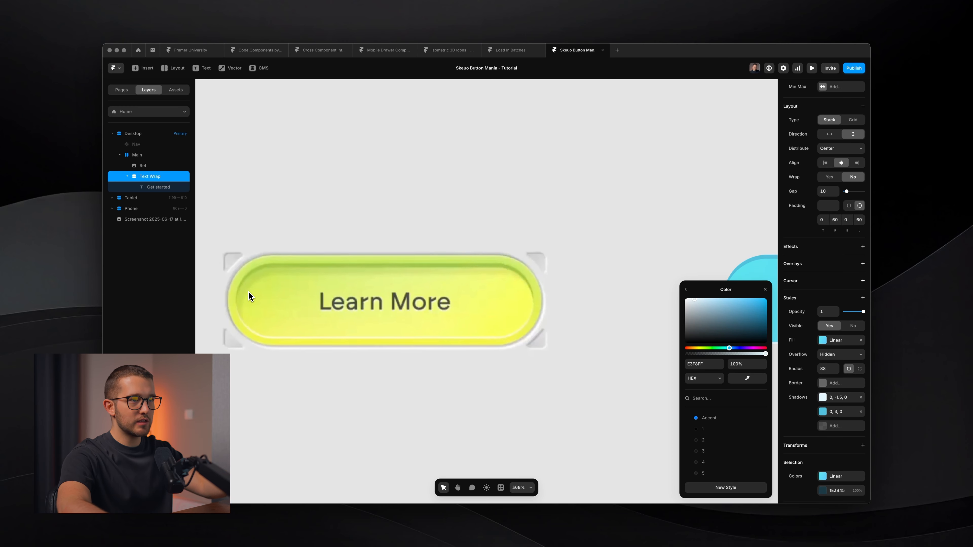
scroll(397, 326, "right", 8)
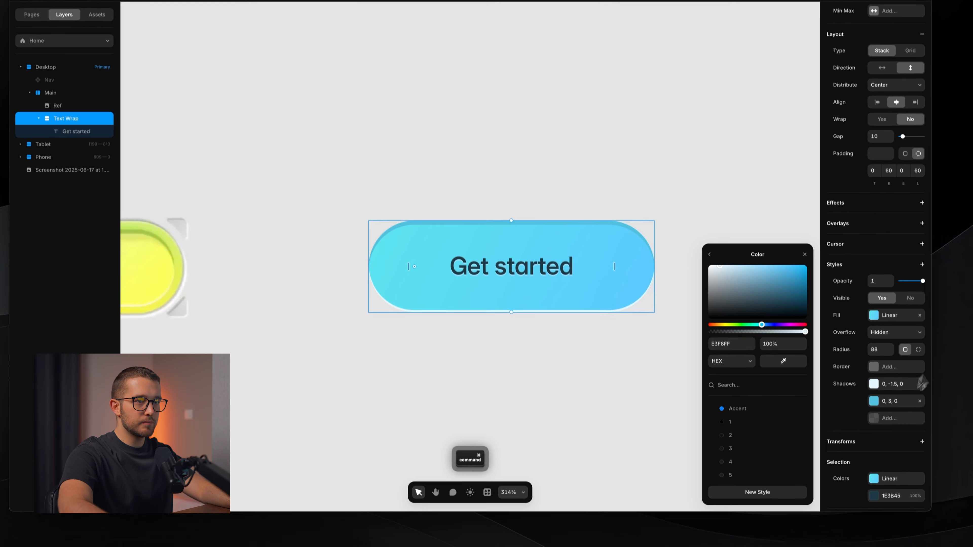
left_click(866, 405)
left_click(887, 411)
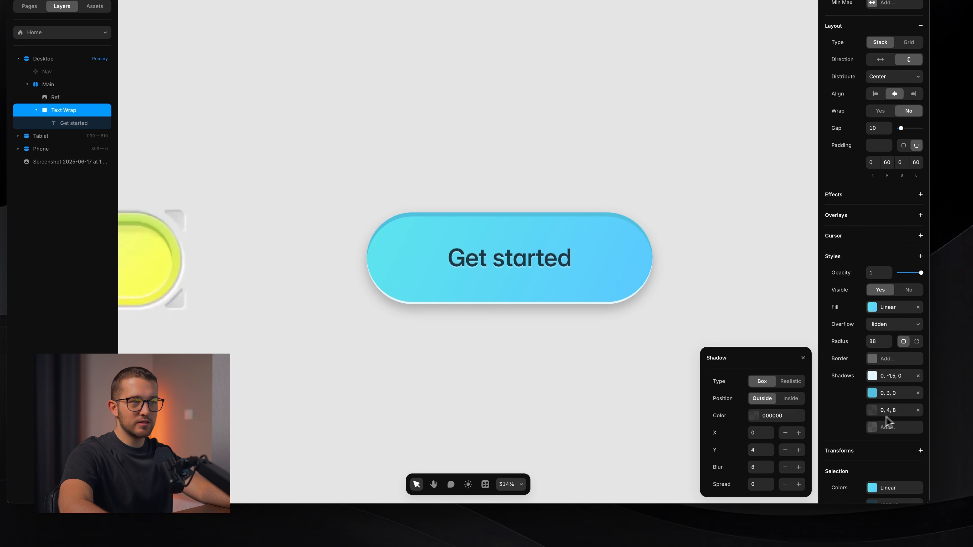
left_click(789, 400)
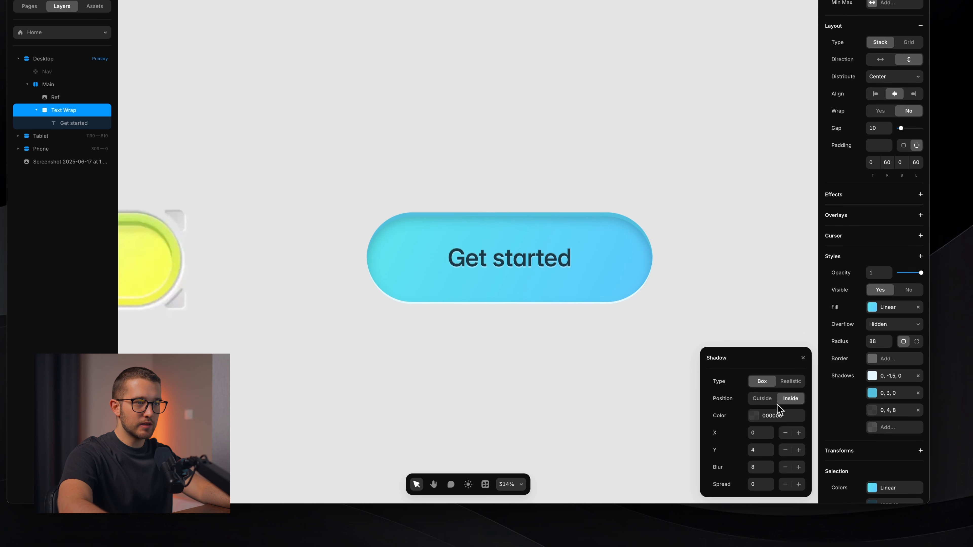
left_click(760, 467)
type("0")
key("Return")
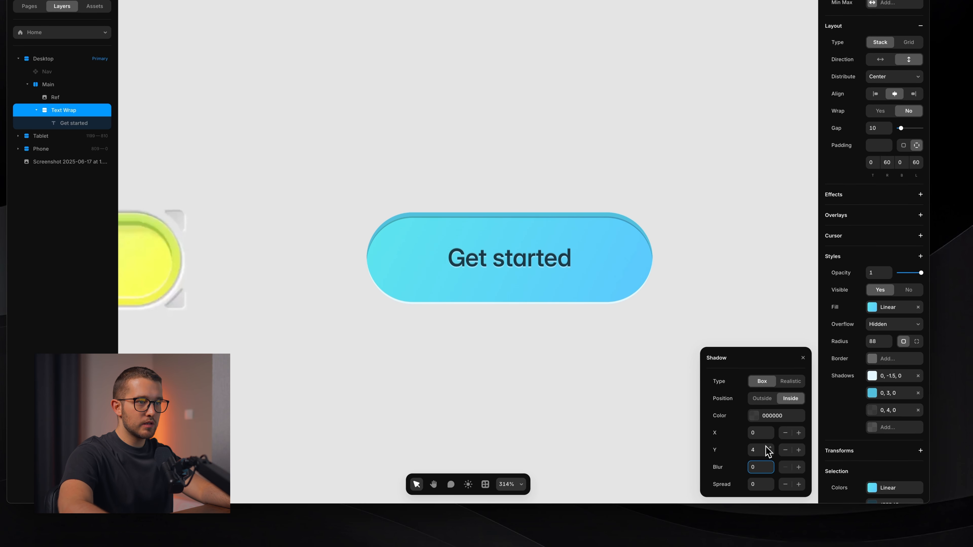
Step: Set the new inner shadow's Y offset to 8
left_click_drag(772, 437, 773, 449)
left_click(759, 449)
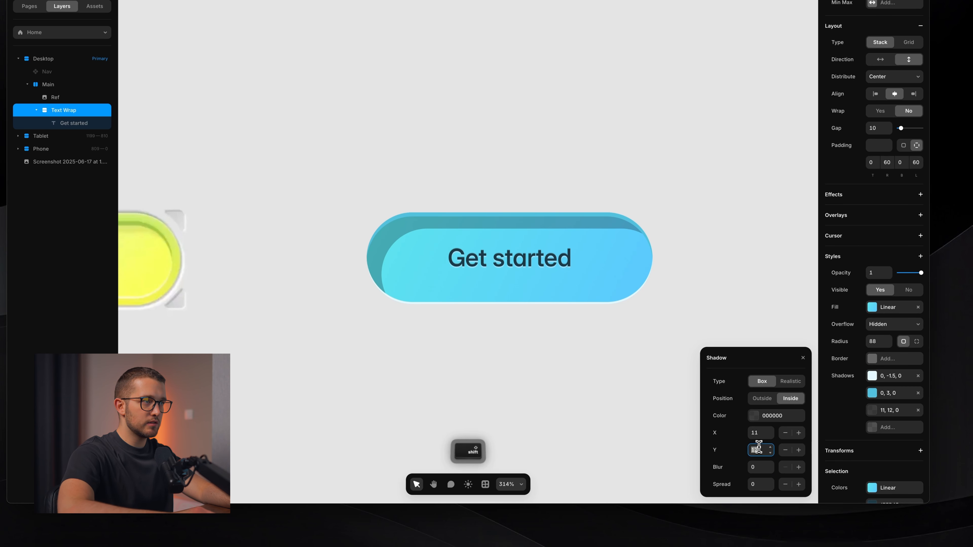
key("shift+Down")
key("Up")
key("Up")
key("Up")
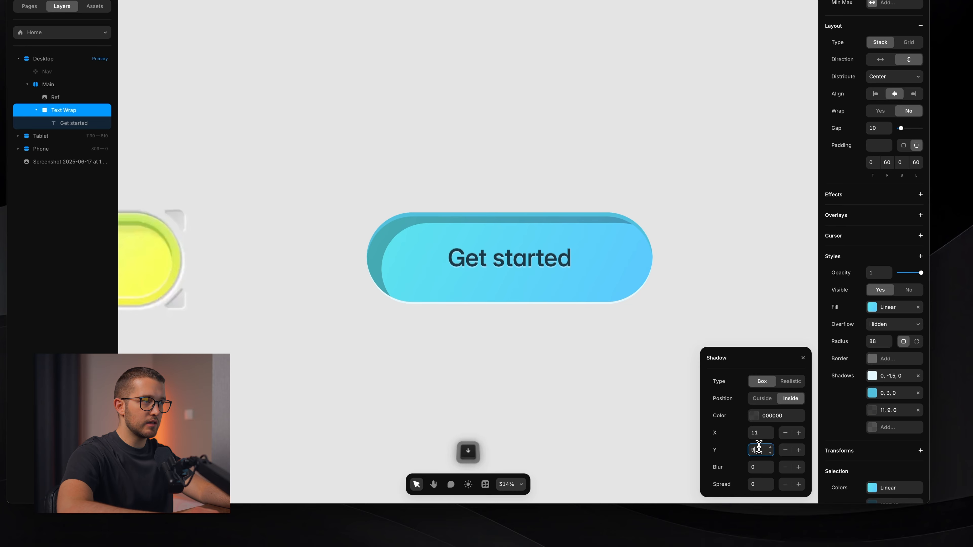
Step: Adjust the new inner shadow's X offset and settle on 4
left_click(757, 436)
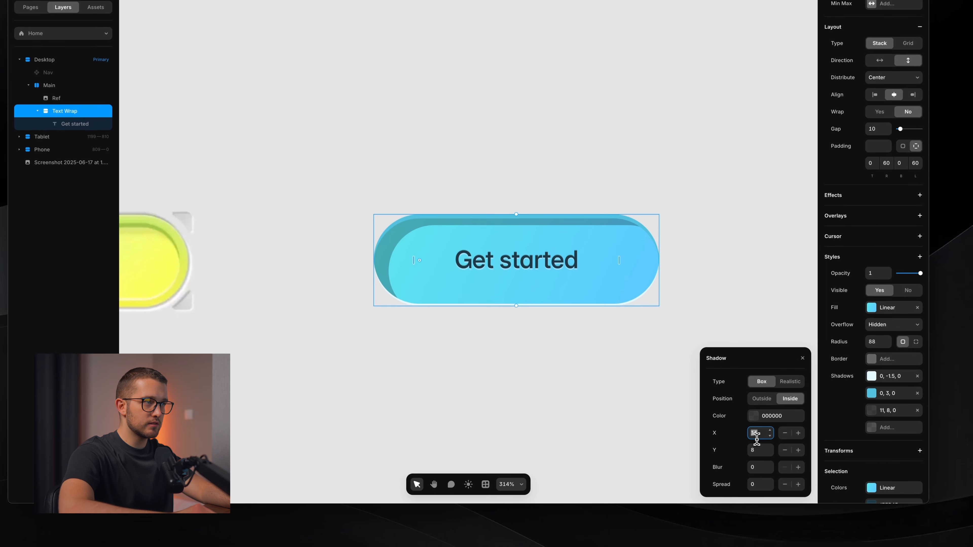
key("Down")
key("Down")
key("Down")
key("Down")
key("Down")
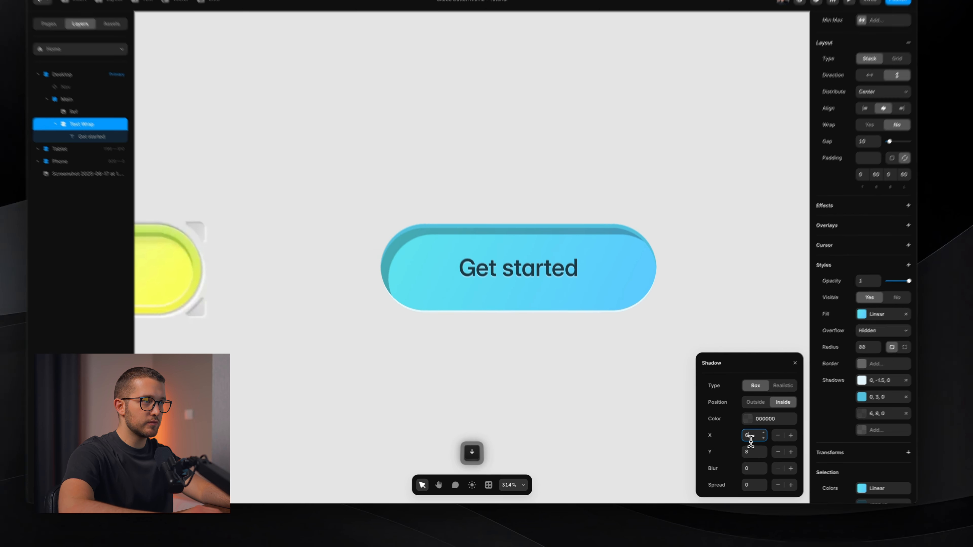
key("Down")
key("Down")
key("Down")
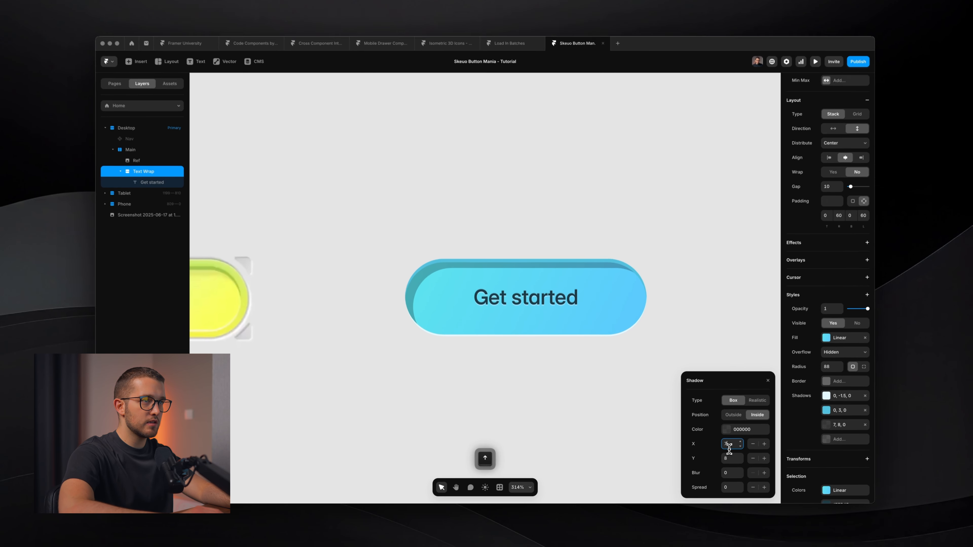
key("Up")
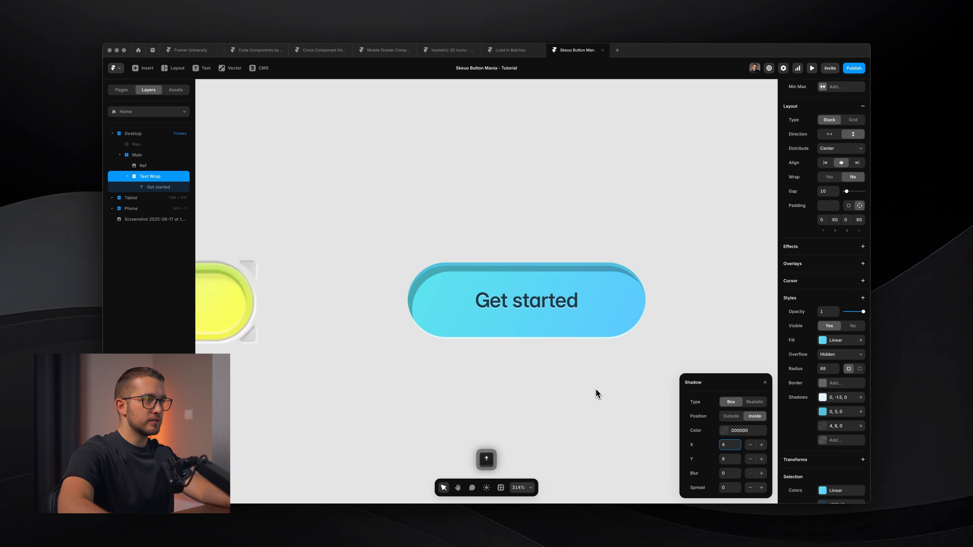
Step: Sample the button's blue as the third inner shadow's colour and darken it to black 000000 at 100% opacity
scroll(411, 292, "down", 3)
scroll(410, 293, "left", 5)
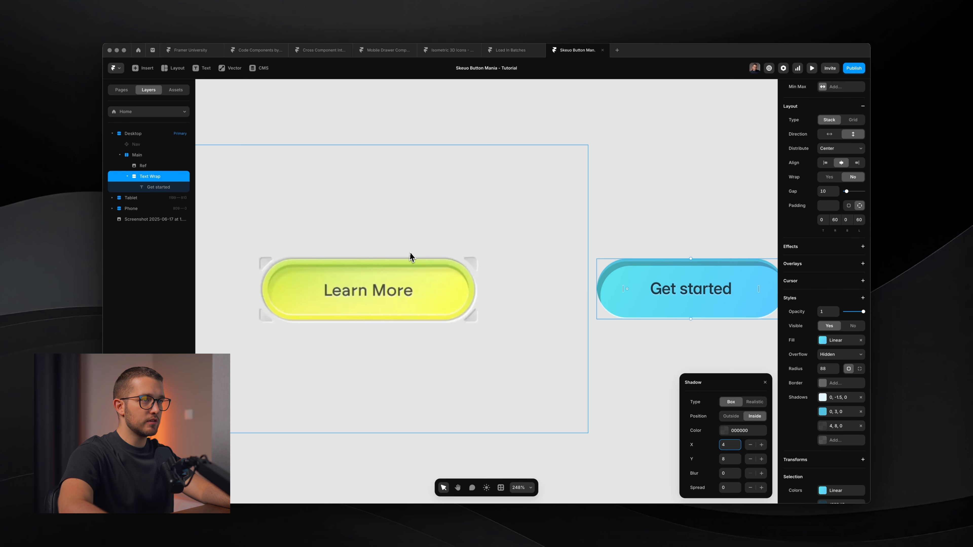
scroll(411, 256, "right", 2)
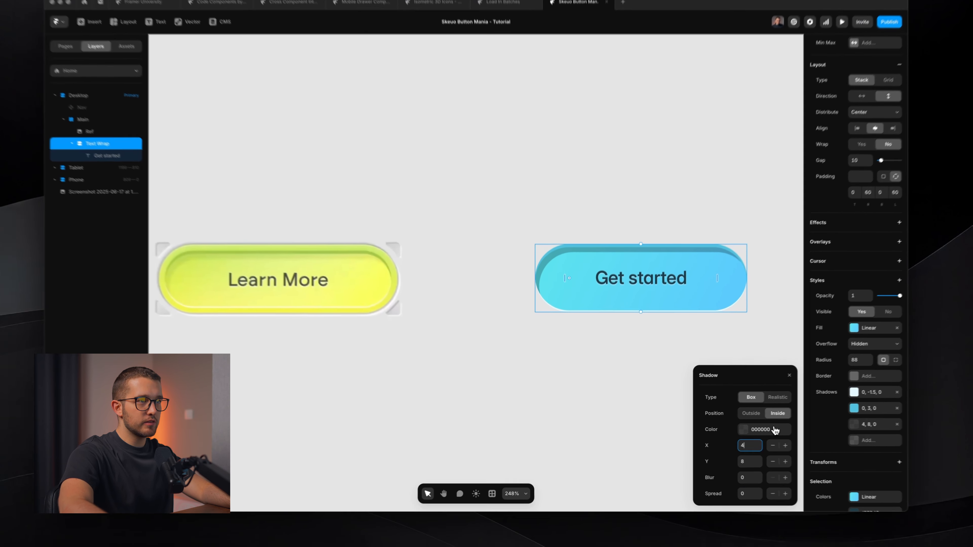
left_click(774, 430)
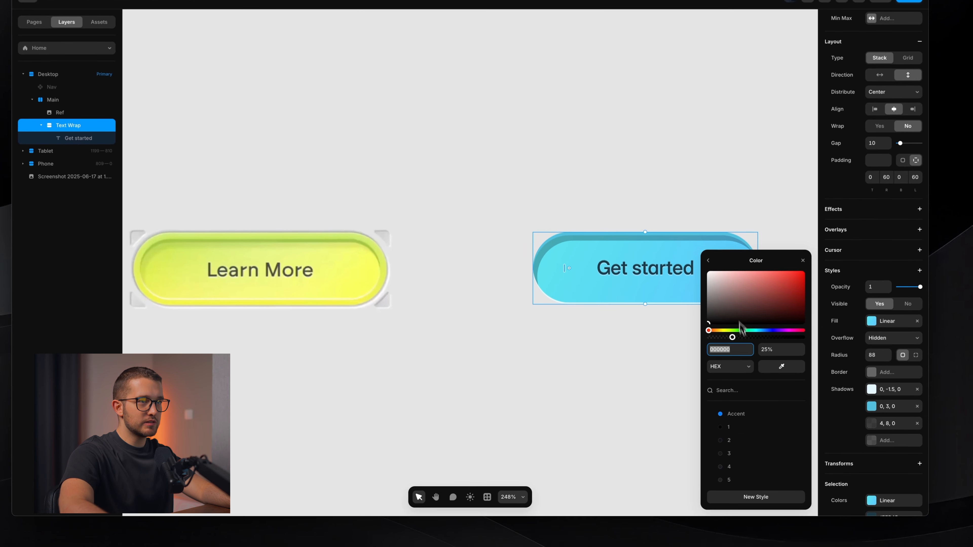
left_click(713, 309)
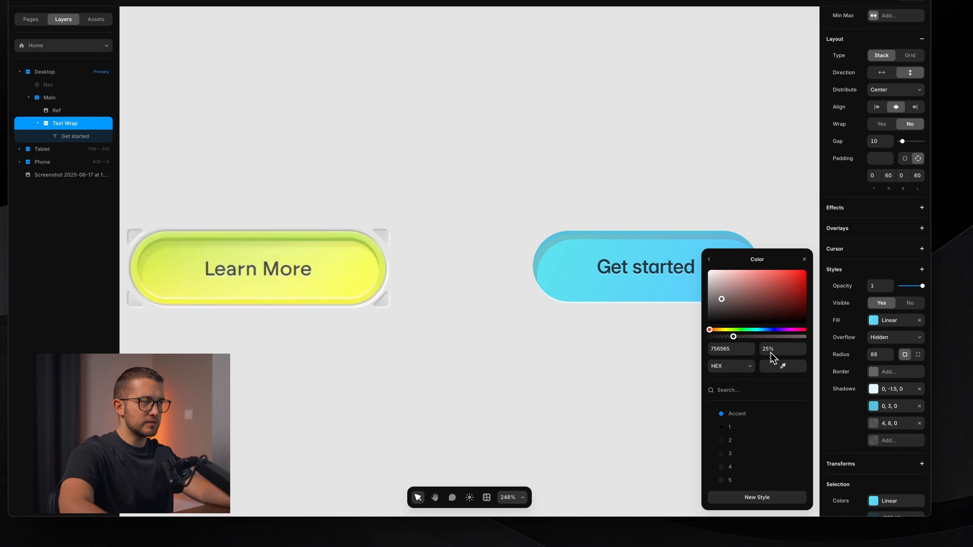
left_click(783, 367)
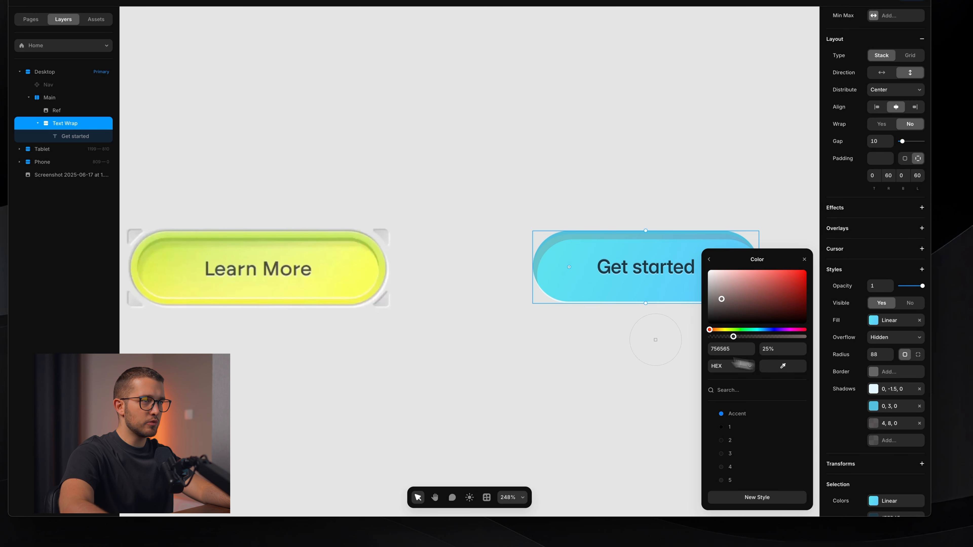
left_click(585, 256)
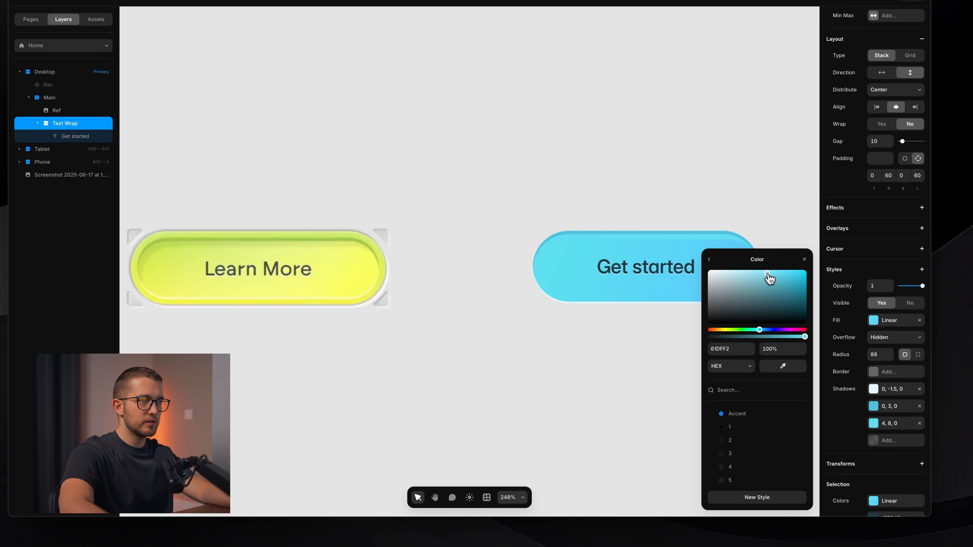
left_click_drag(767, 273, 684, 345)
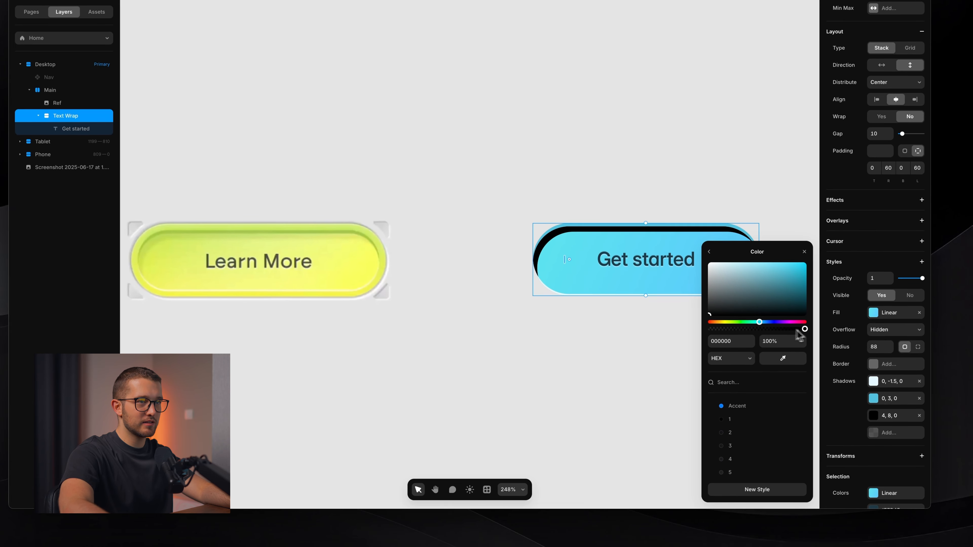
Step: Lower the black inner shadow's opacity to 5%
left_click_drag(798, 332, 714, 333)
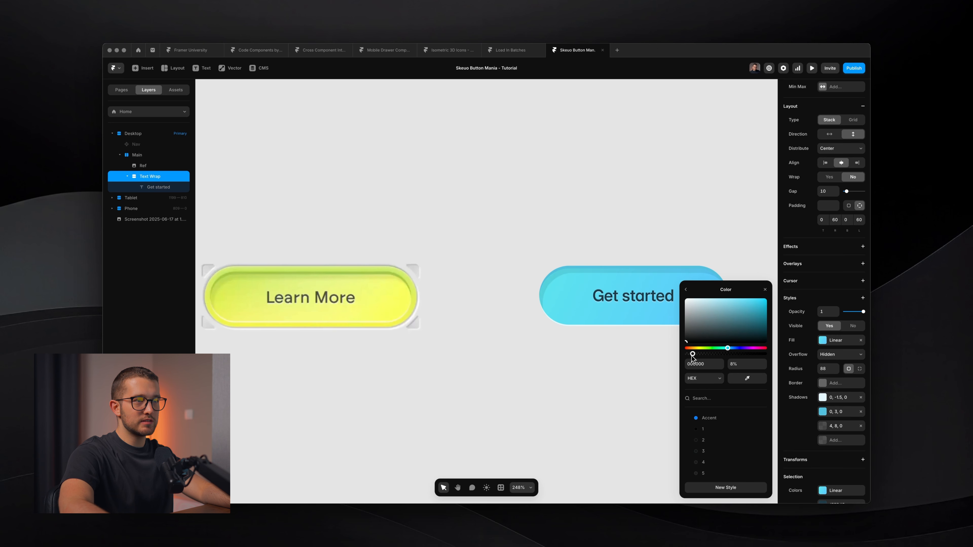
left_click_drag(693, 356, 691, 356)
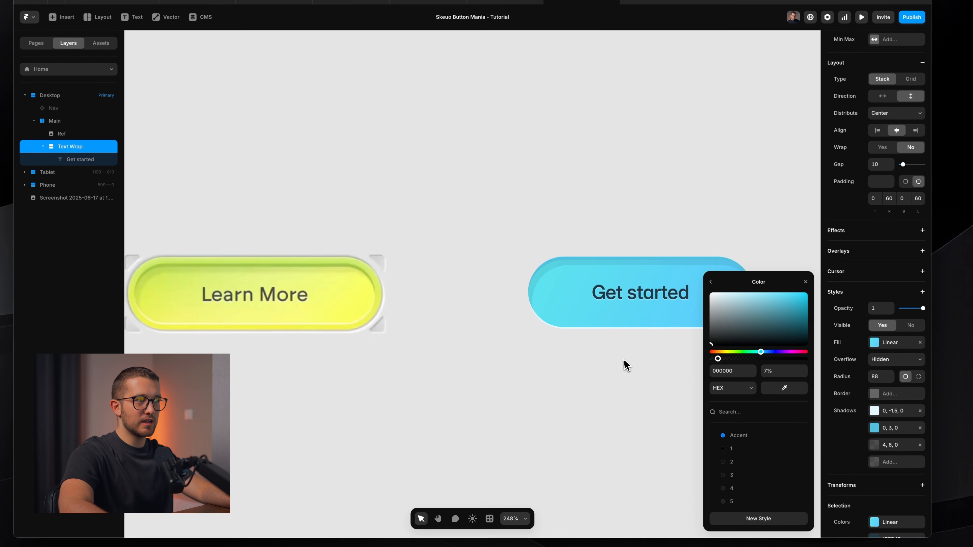
scroll(618, 304, "up", 5)
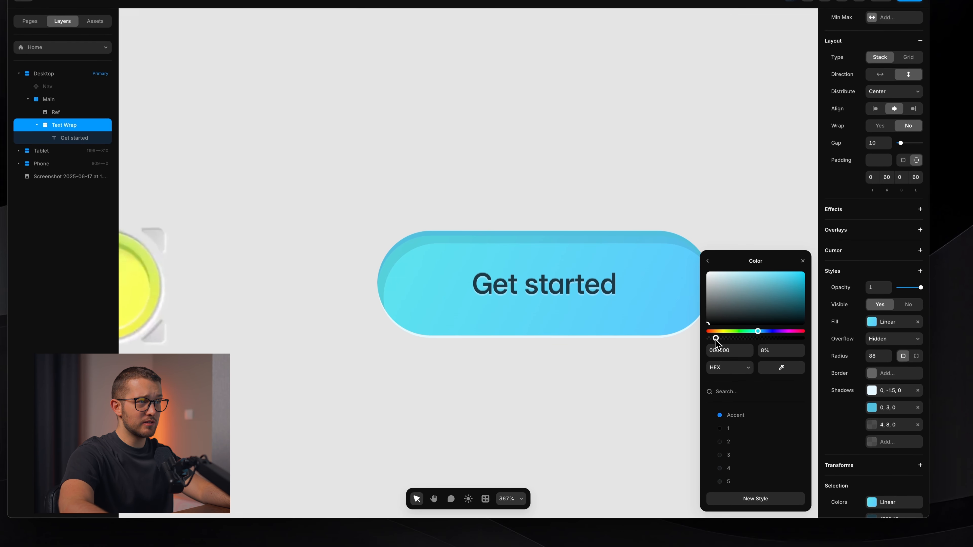
left_click_drag(715, 339, 712, 339)
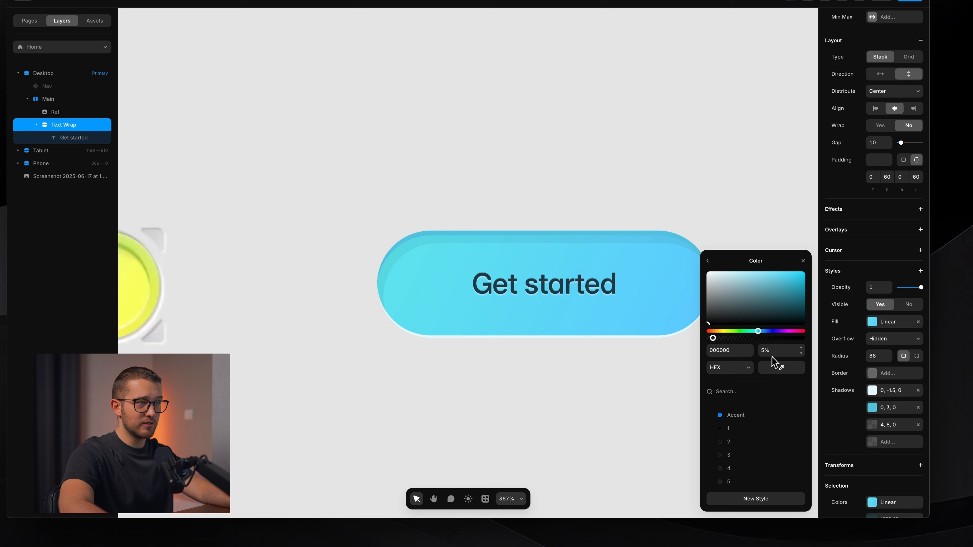
Step: Fine-tune the colour of the 52C0DE inner shadow to a slightly brighter, more saturated blue
left_click(890, 407)
left_click(885, 408)
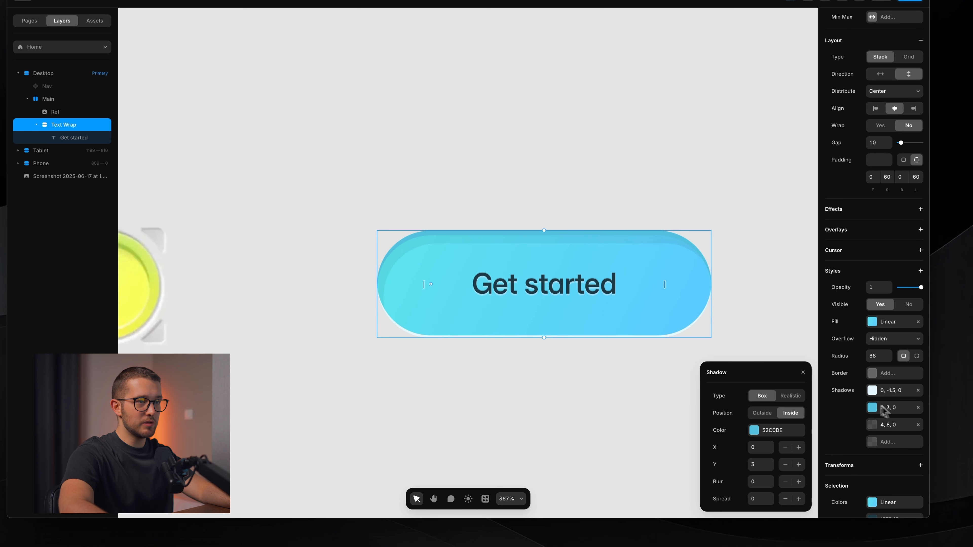
left_click(776, 430)
left_click_drag(767, 284, 771, 282)
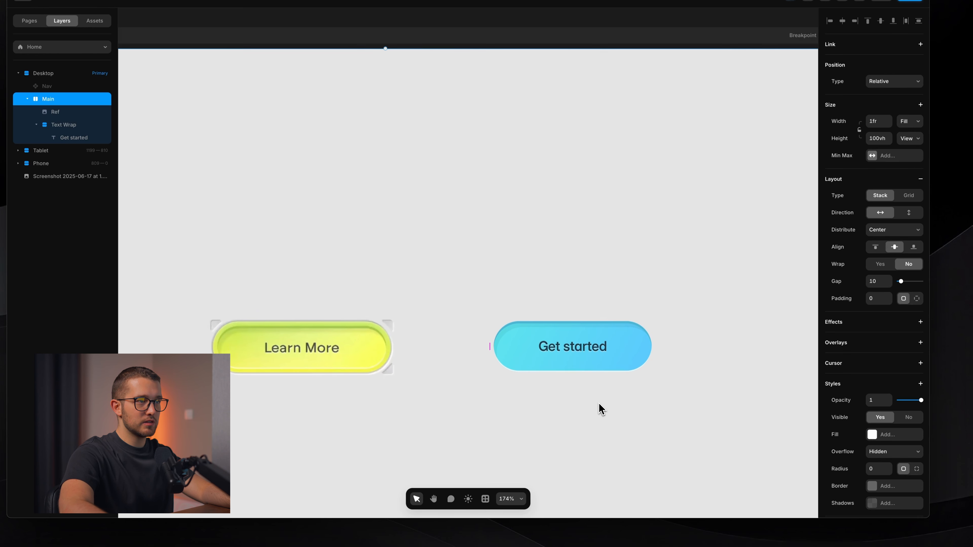
Step: Compare both buttons and measure the Learn More reference's inner pill and outer edge with a screen-capture selection, without taking a screenshot
scroll(601, 409, "down", 3)
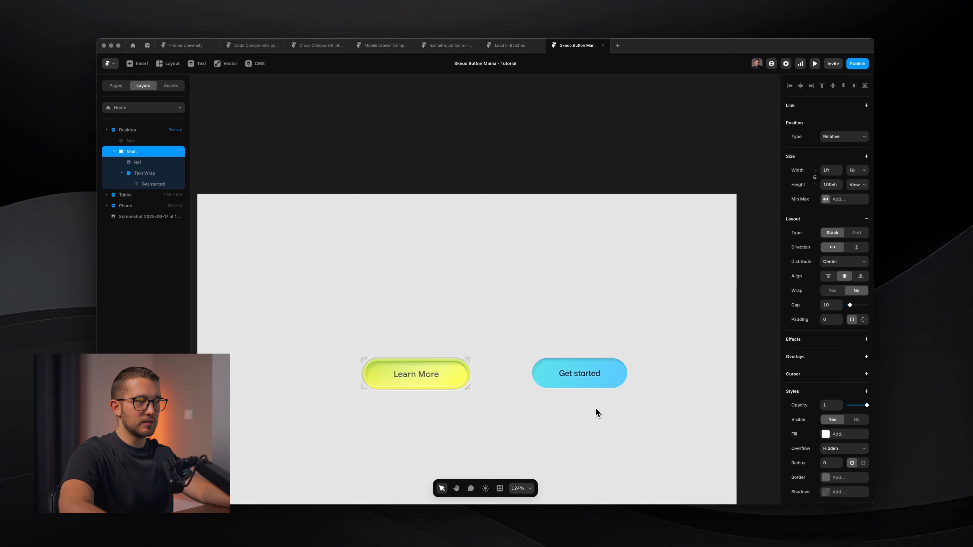
scroll(595, 409, "up", 3)
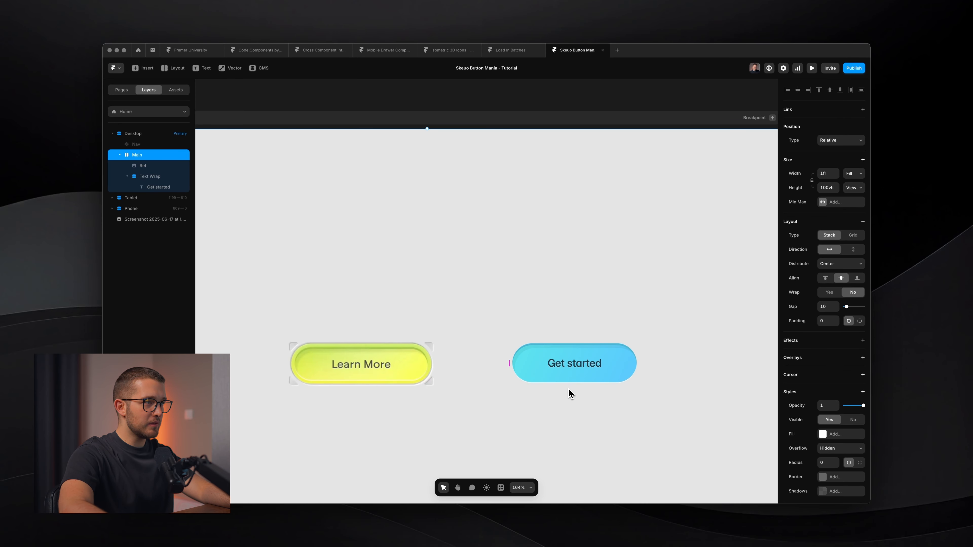
scroll(412, 378, "up", 5)
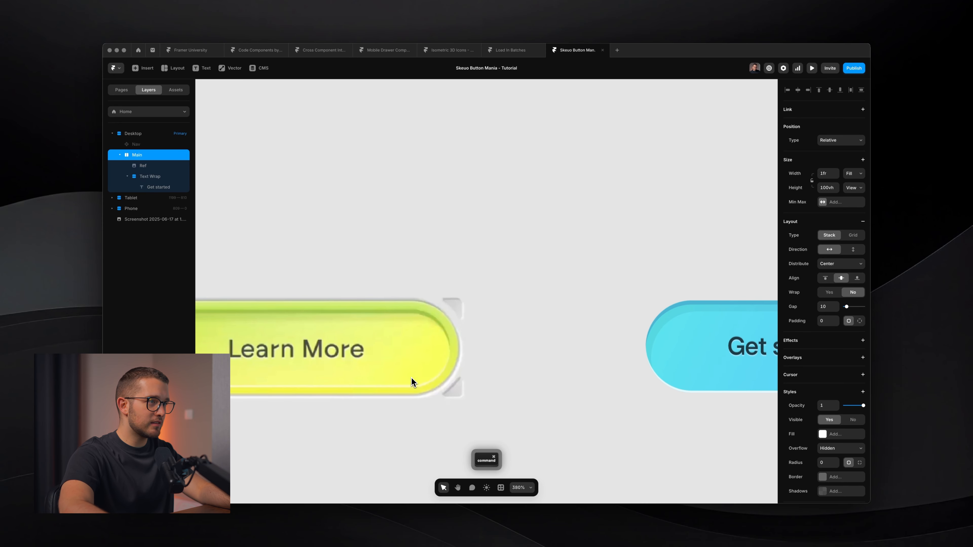
scroll(411, 378, "left", 5)
key("shift+super+4")
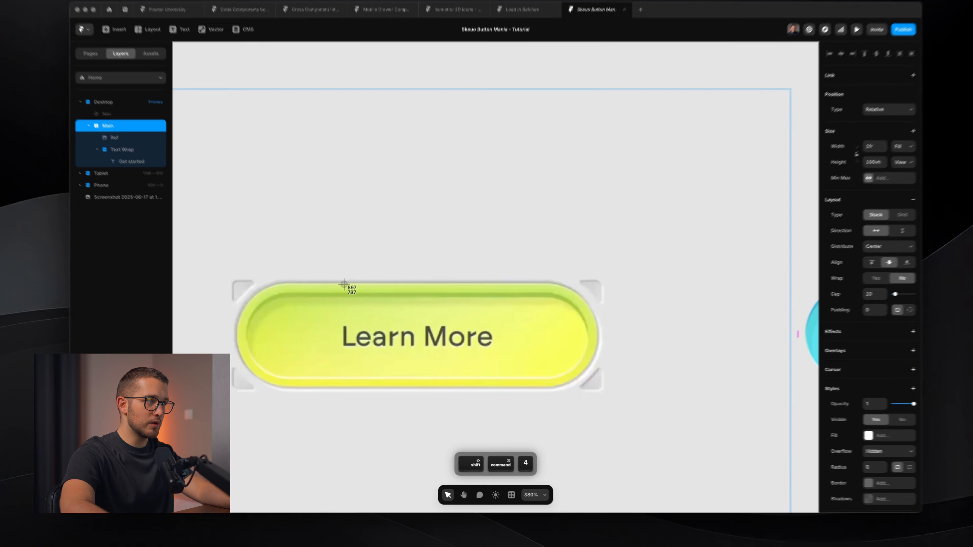
key("space")
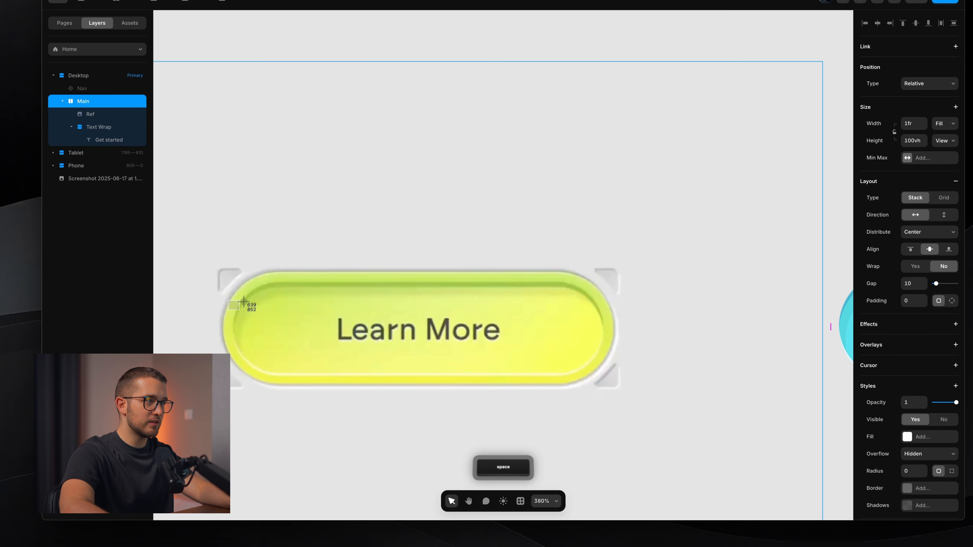
left_click_drag(233, 283, 578, 390)
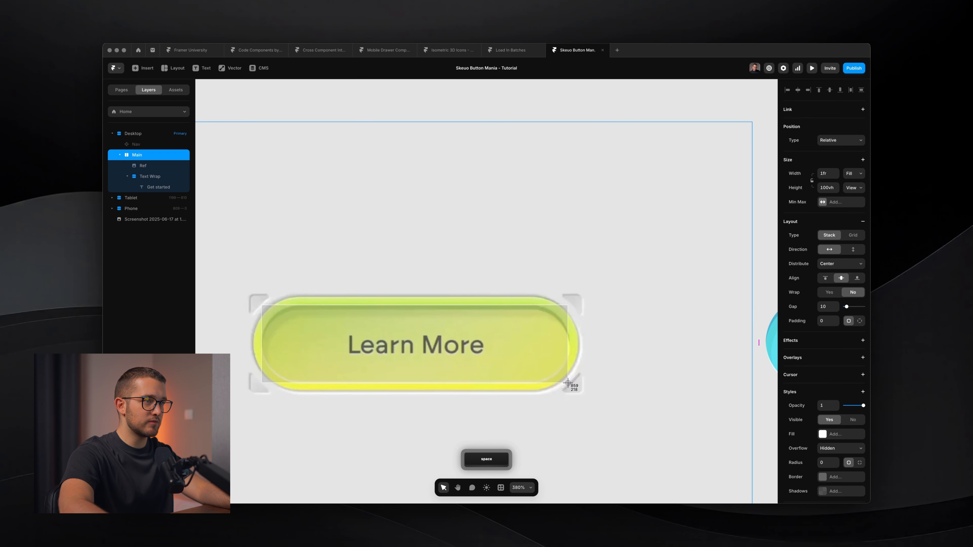
key("space")
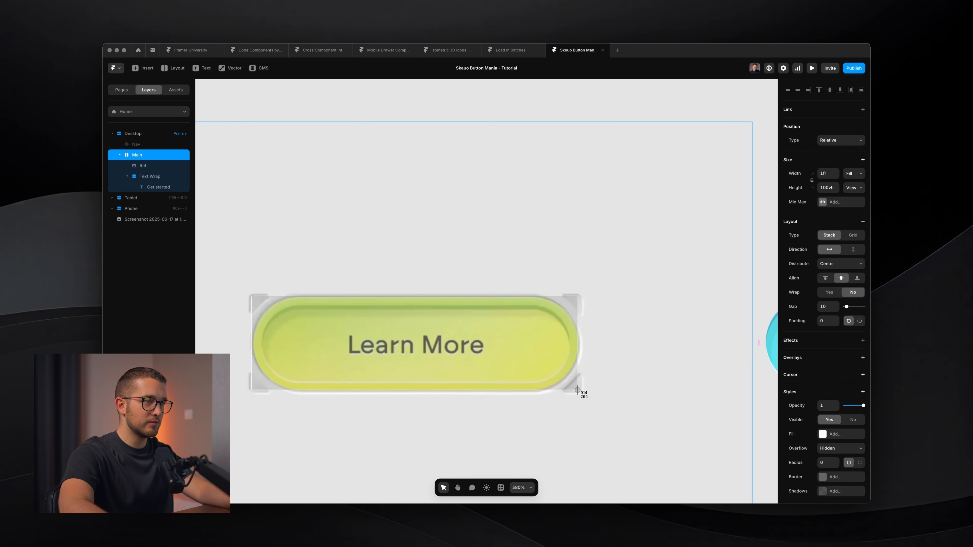
key("Escape")
scroll(578, 391, "down", 1)
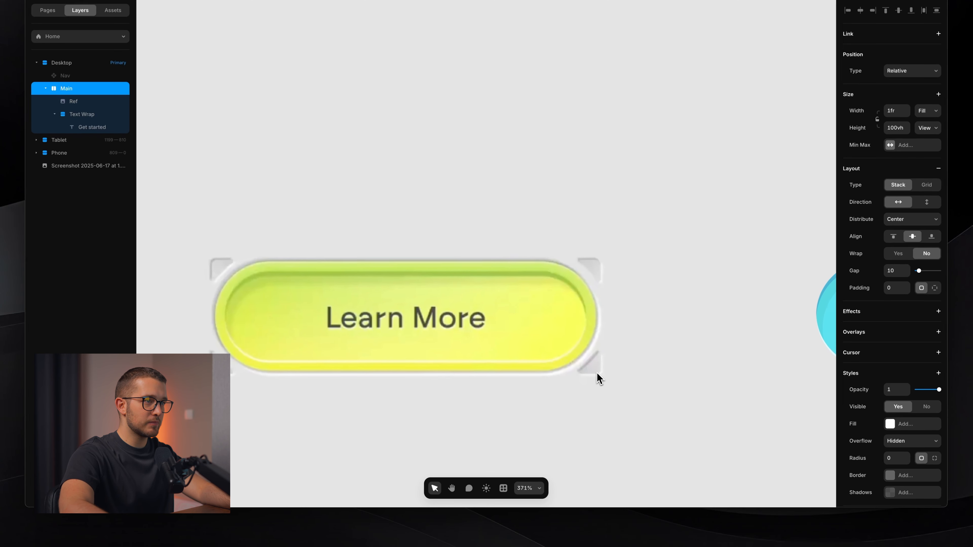
Step: Move the loose screenshot of the raised Learn More button into Main, placing it between the Ref image and the Text Wrap button
scroll(597, 377, "down", 10)
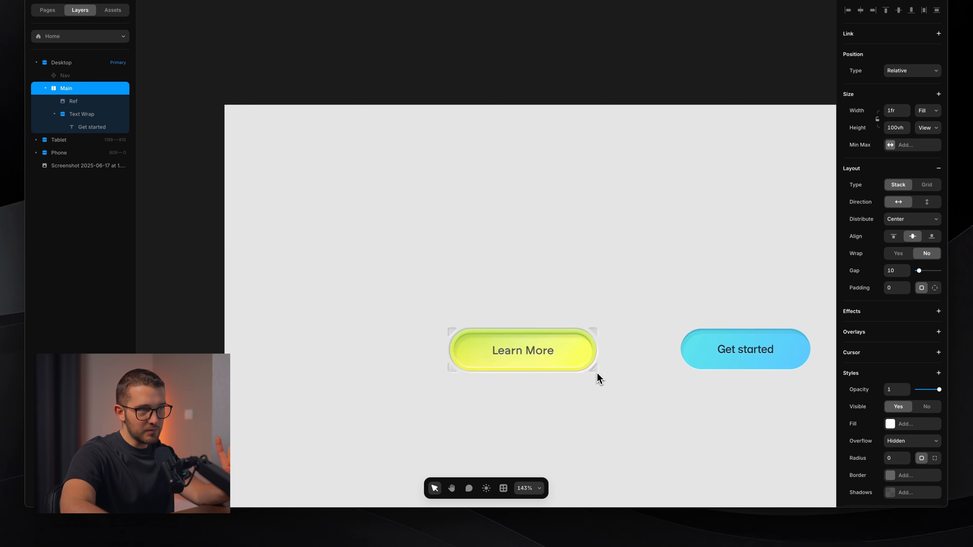
left_click_drag(291, 442, 542, 347)
key("super+x")
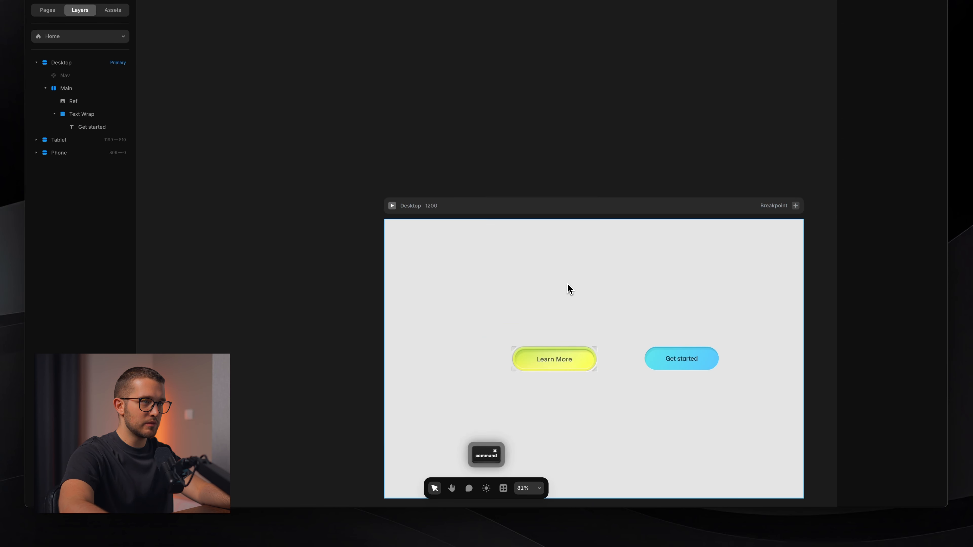
key("super+v")
key("Left")
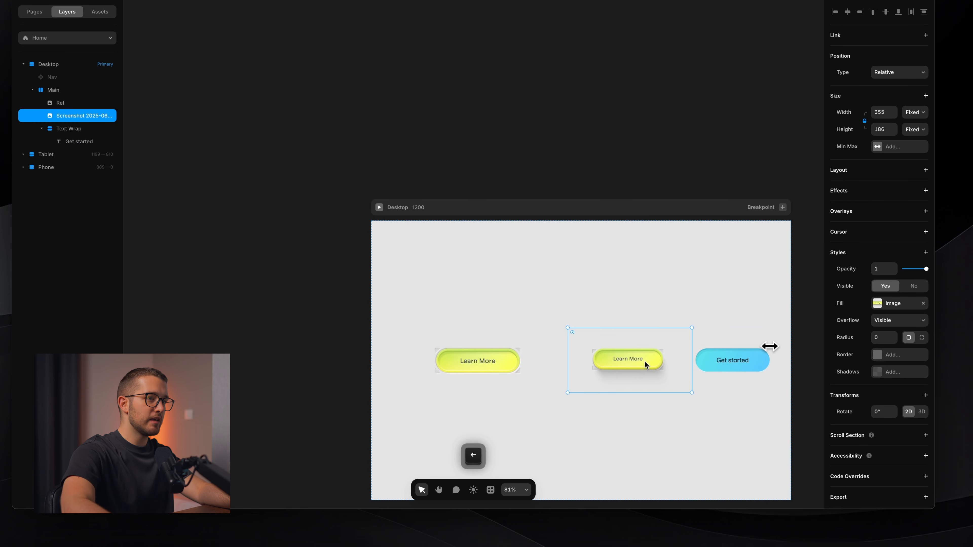
Step: Compare the flat and raised Learn More references with each other, examining their rims, inner pills and outer shadows
scroll(680, 350, "right", 1)
scroll(682, 349, "up", 5)
scroll(524, 330, "up", 6)
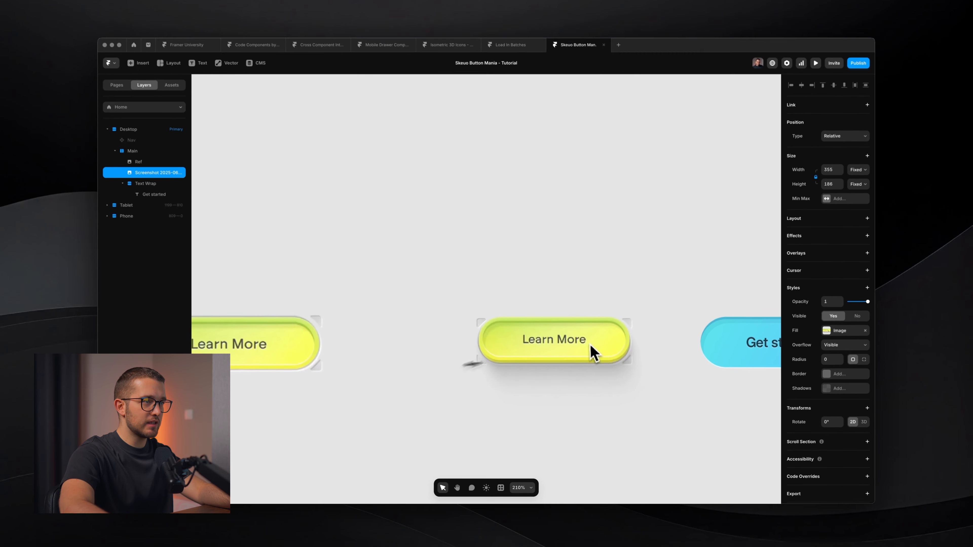
scroll(501, 370, "down", 1)
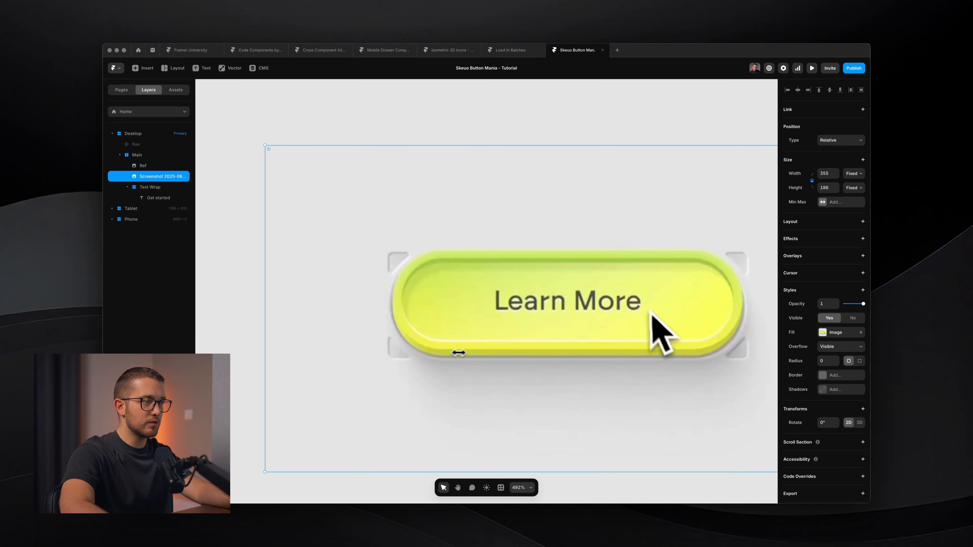
scroll(447, 355, "down", 5)
scroll(472, 358, "left", 8)
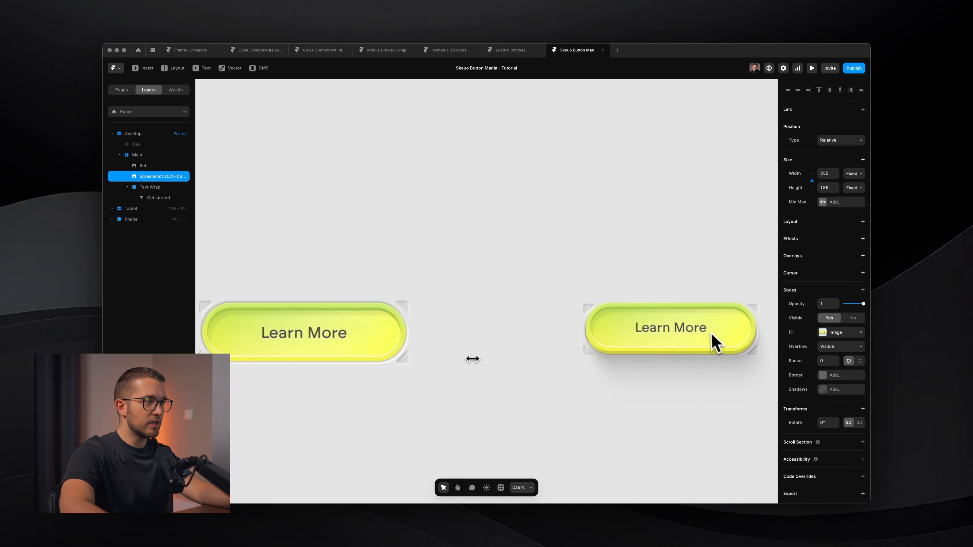
scroll(344, 336, "right", 3)
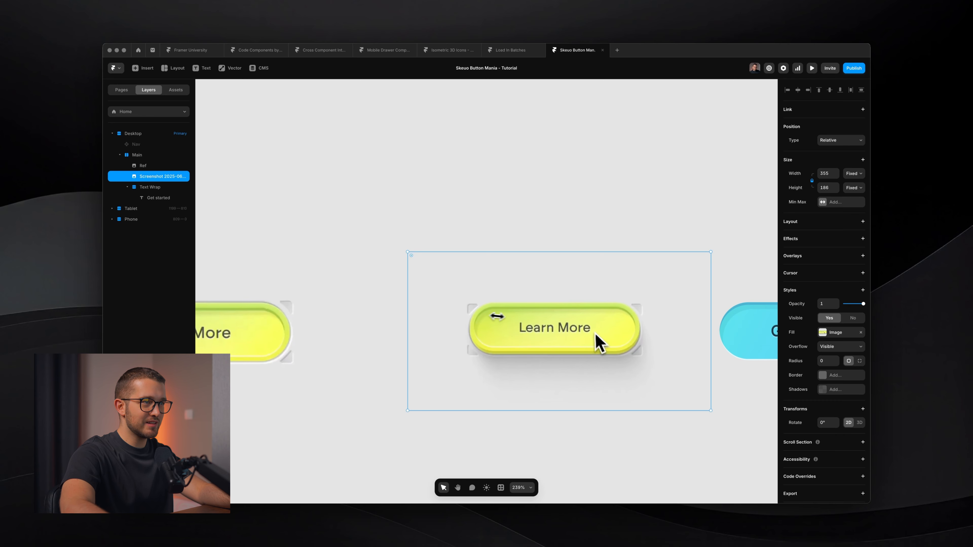
scroll(554, 355, "left", 8)
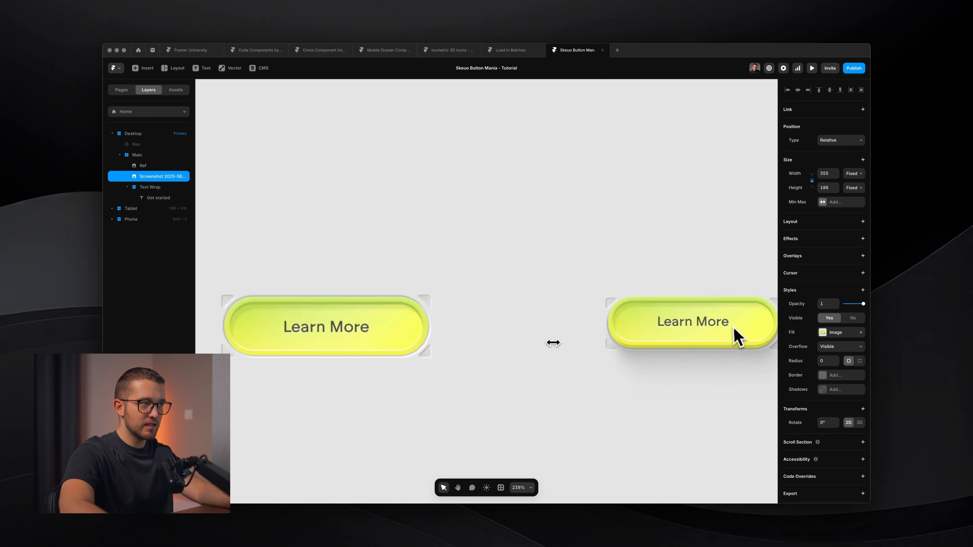
scroll(413, 341, "up", 3)
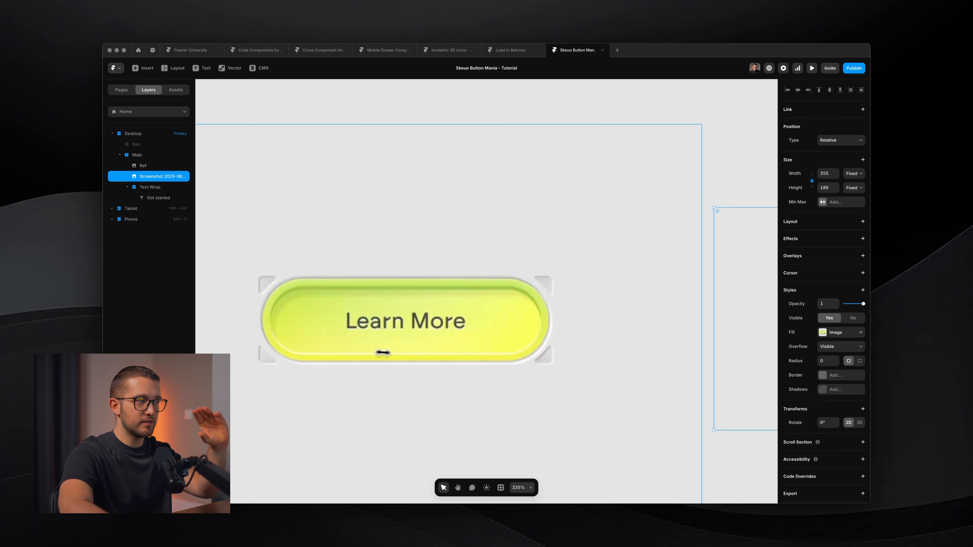
scroll(366, 360, "right", 10)
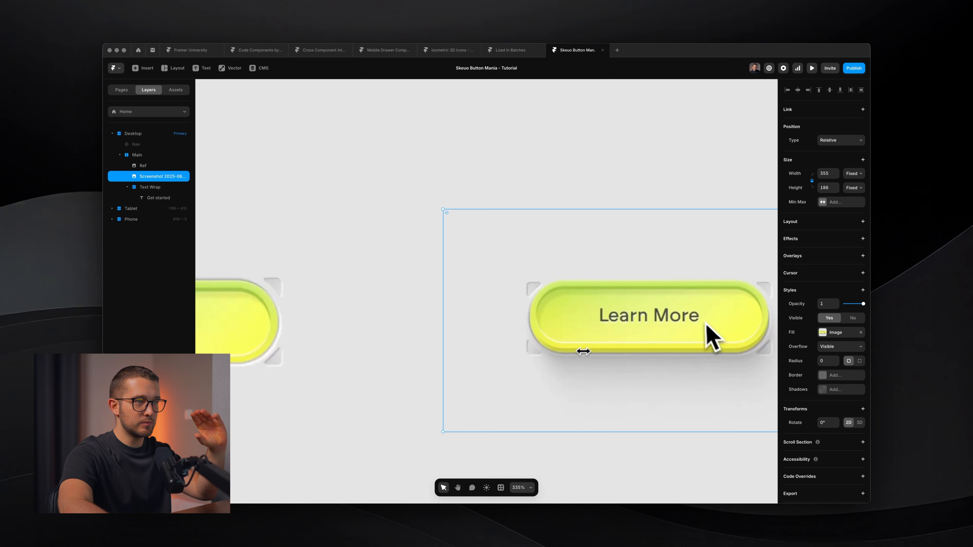
scroll(707, 327, "down", 6)
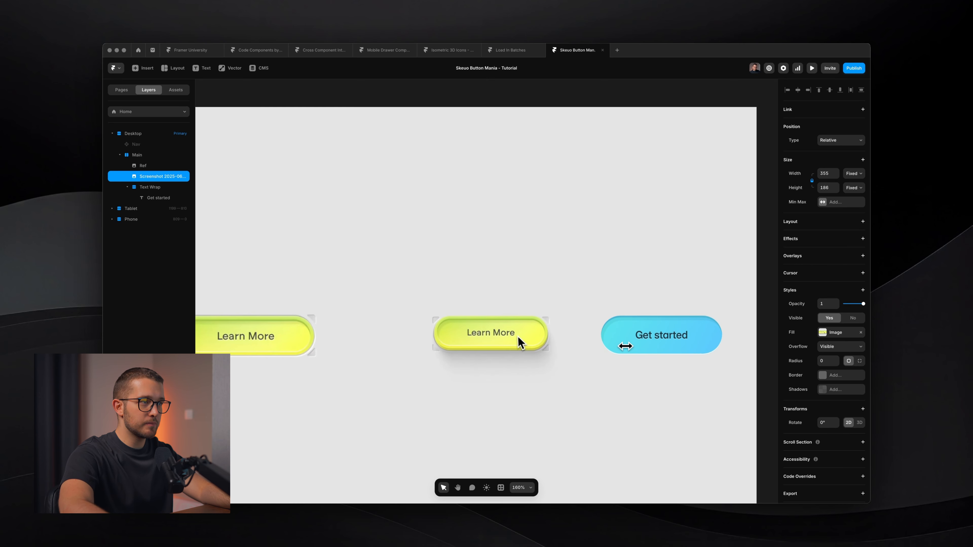
Step: Scale the raised Learn More reference up to 435 × 228, measuring its pill against the Get started button with screen-capture selections
scroll(515, 337, "right", 4)
left_click_drag(498, 333, 515, 326)
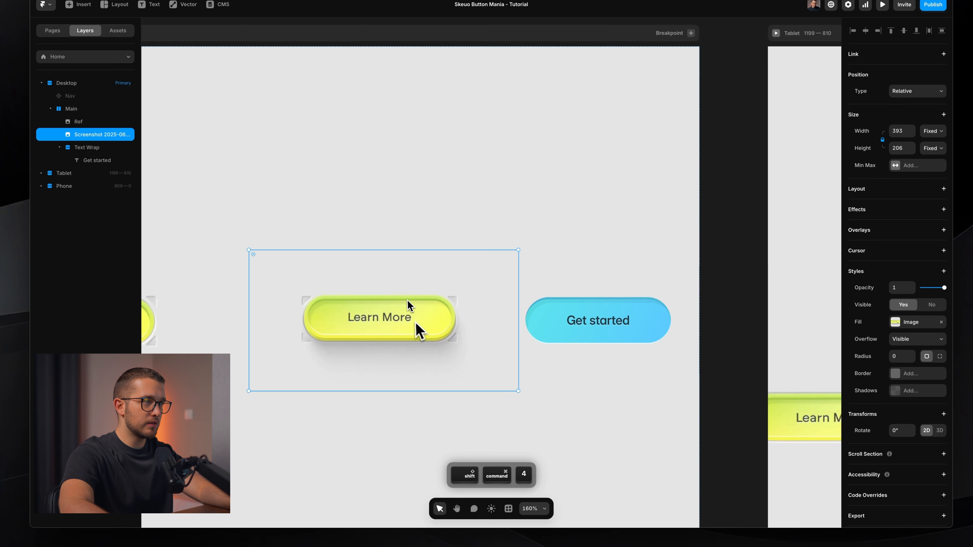
key("f")
left_click_drag(407, 301, 623, 343)
key("Escape")
left_click_drag(518, 339, 533, 339)
key("shift+super+4")
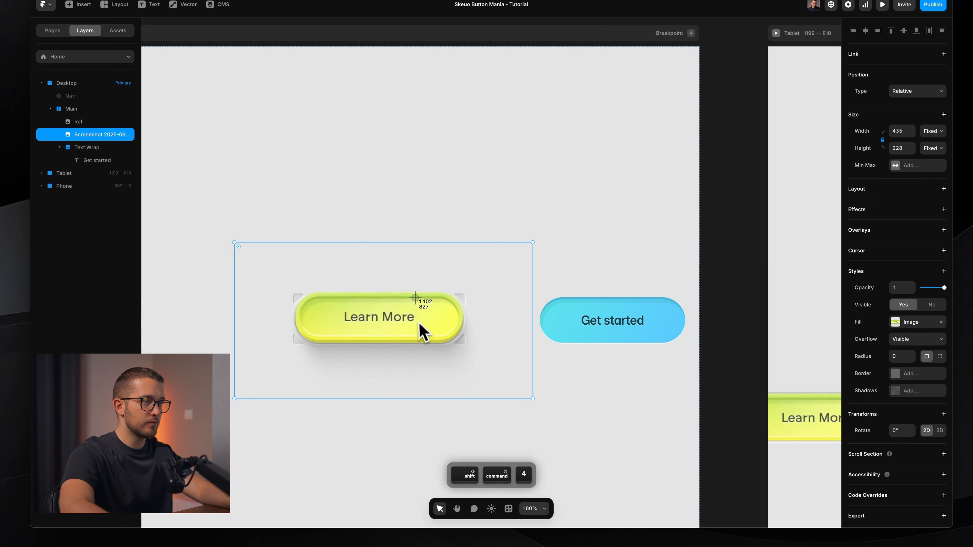
left_click_drag(414, 298, 648, 320)
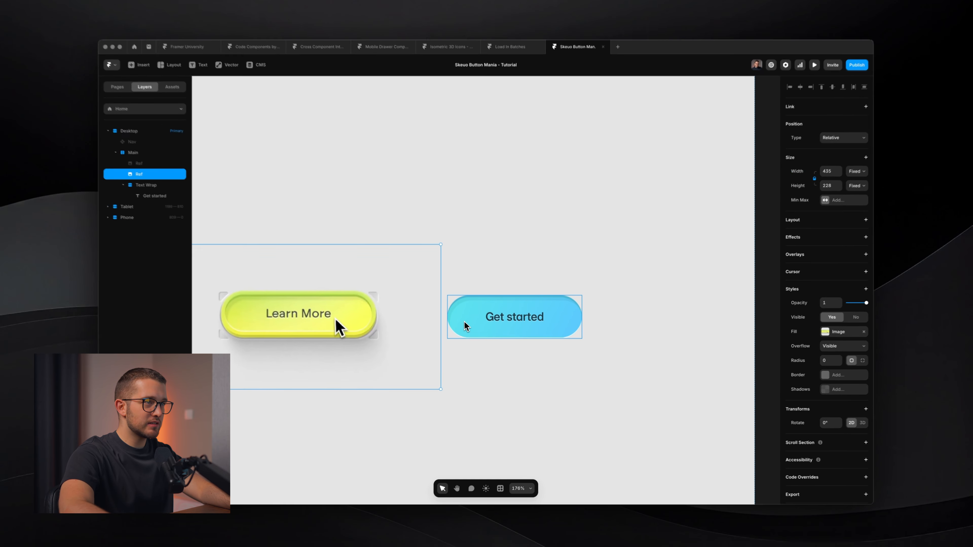
Step: Lighten the first stop of the Get started button's linear gradient fill to 7DE3E8
left_click(465, 323)
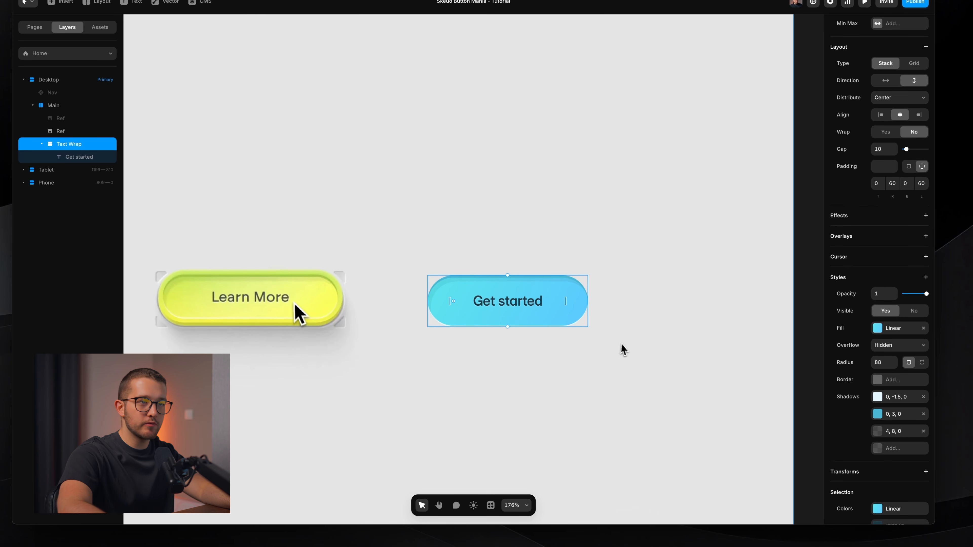
left_click(877, 327)
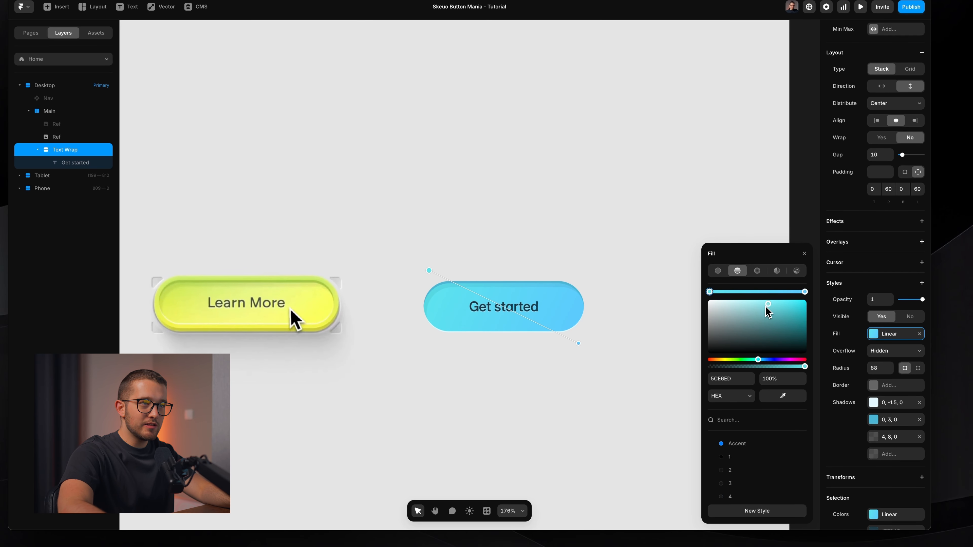
scroll(497, 303, "up", 3)
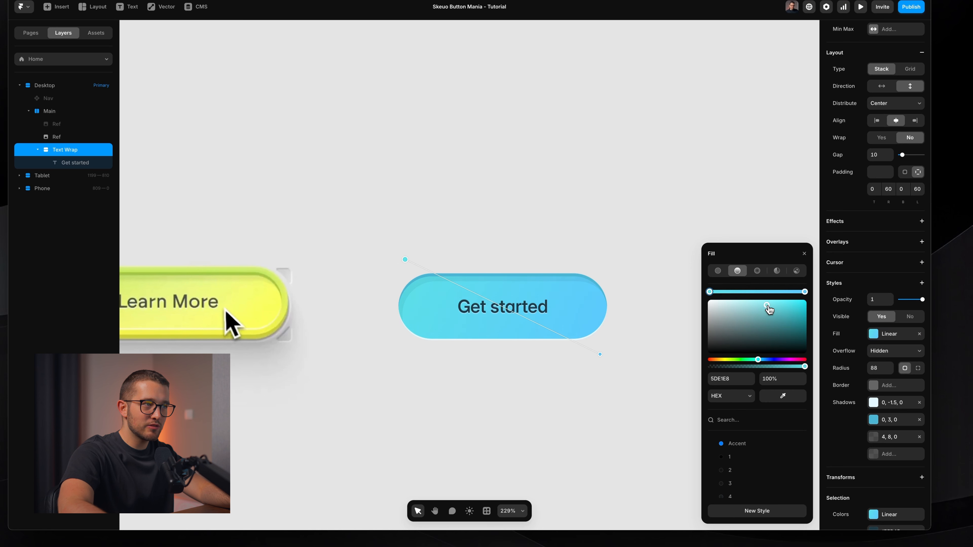
mouse_move(757, 306)
left_mouse_down()
mouse_move(743, 307)
mouse_move(753, 306)
left_mouse_up()
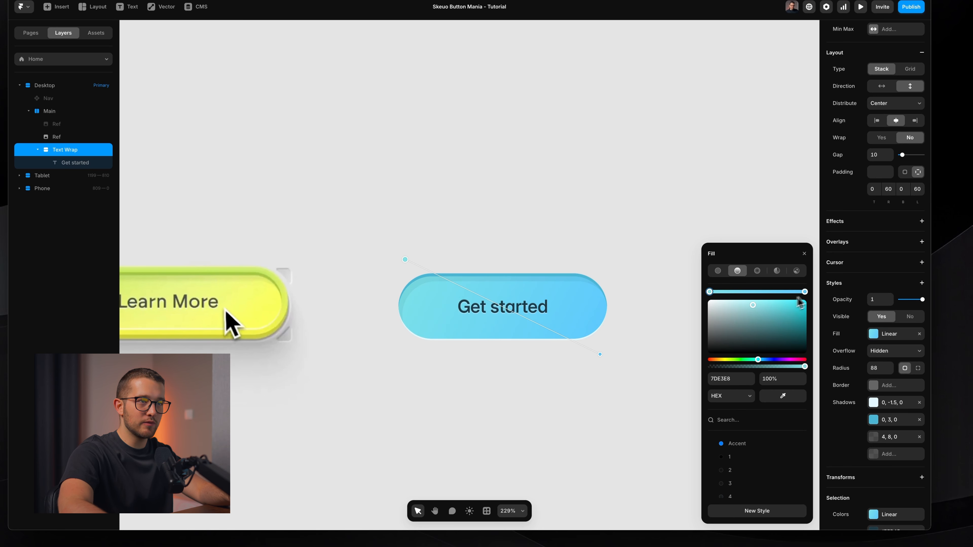
Step: Lighten the second stop of the button's linear gradient to 91DAFF and close the fill settings
left_click(805, 292)
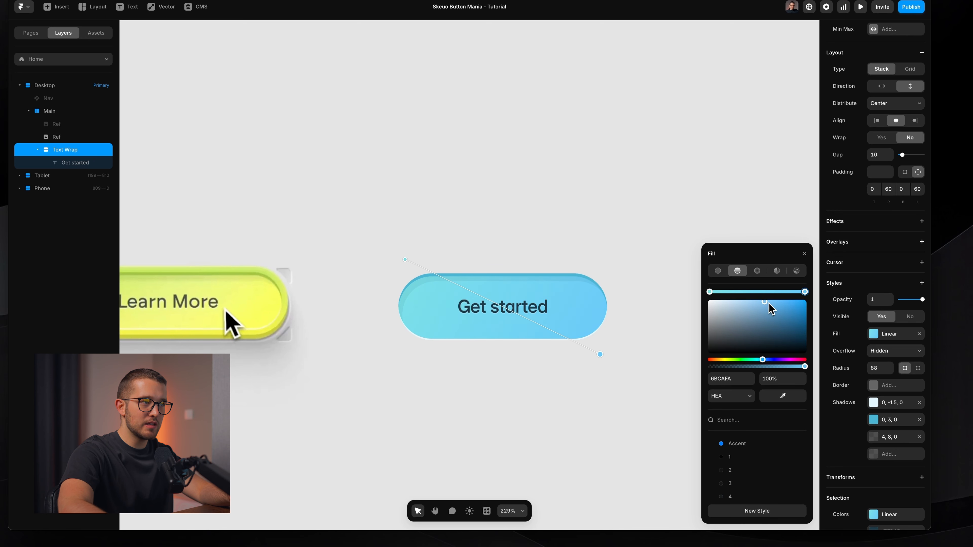
left_click_drag(754, 302, 751, 301)
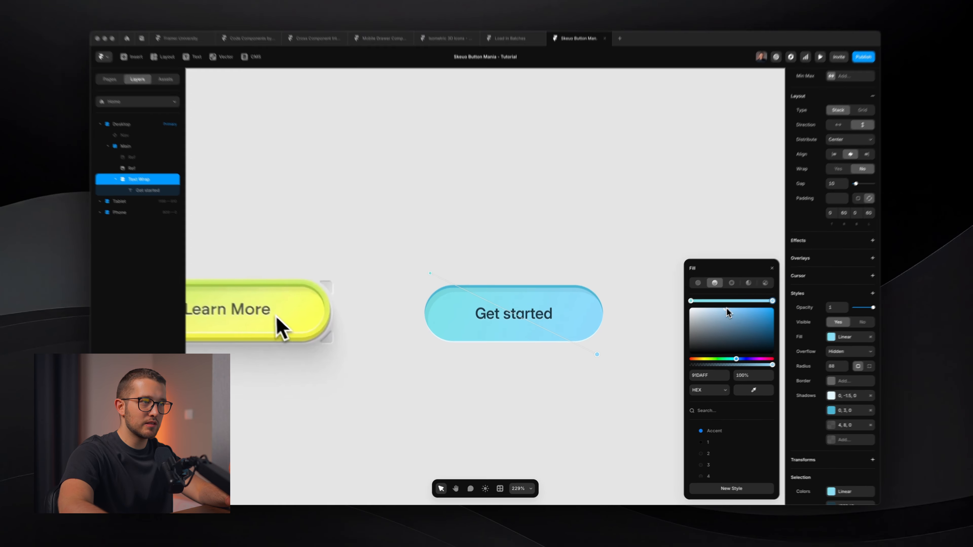
left_click(612, 417)
scroll(613, 417, "down", 5)
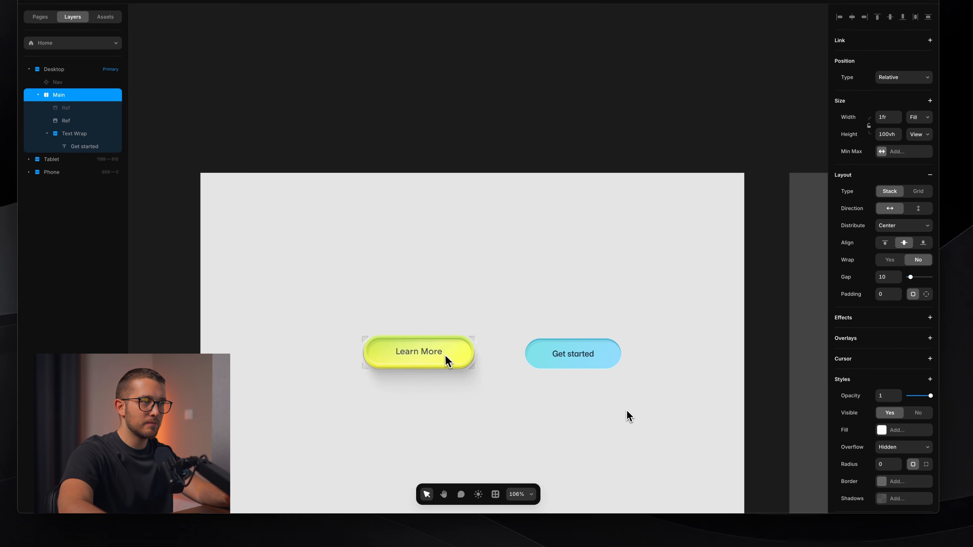
Step: Wrap the Get started button's Text Wrap layer in a new stack and set the stack's width to Fit Content
scroll(613, 417, "up", 3)
left_click(592, 331, "super")
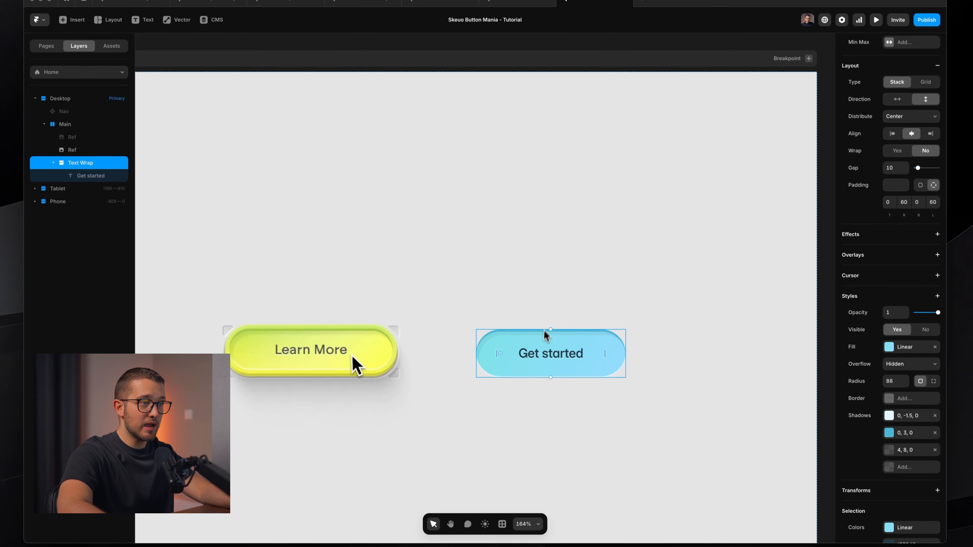
scroll(588, 356, "up", 3)
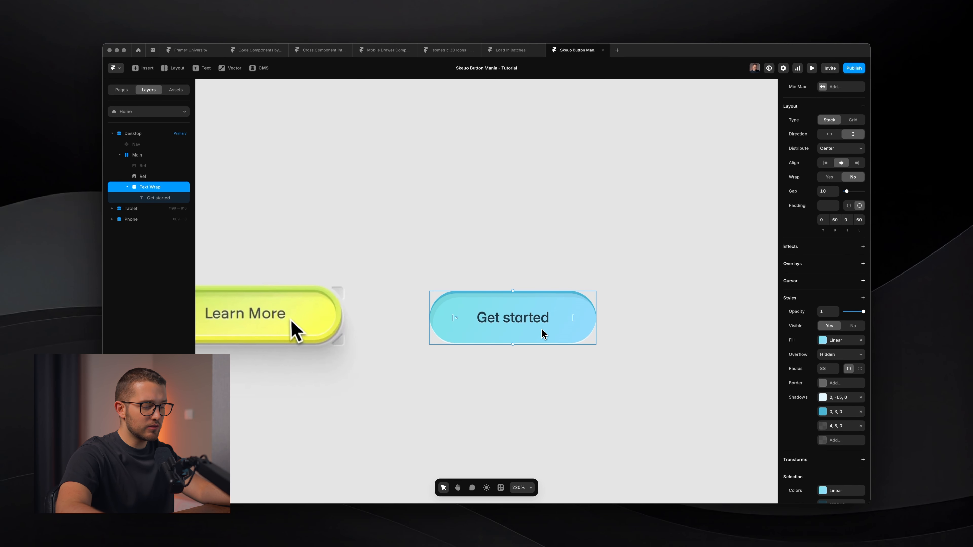
key("alt")
key("super")
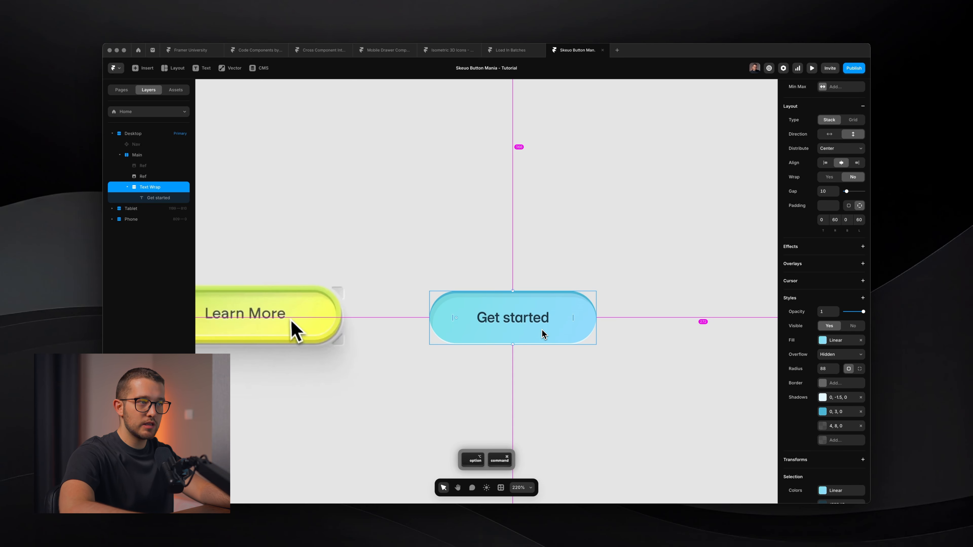
right_click(542, 330)
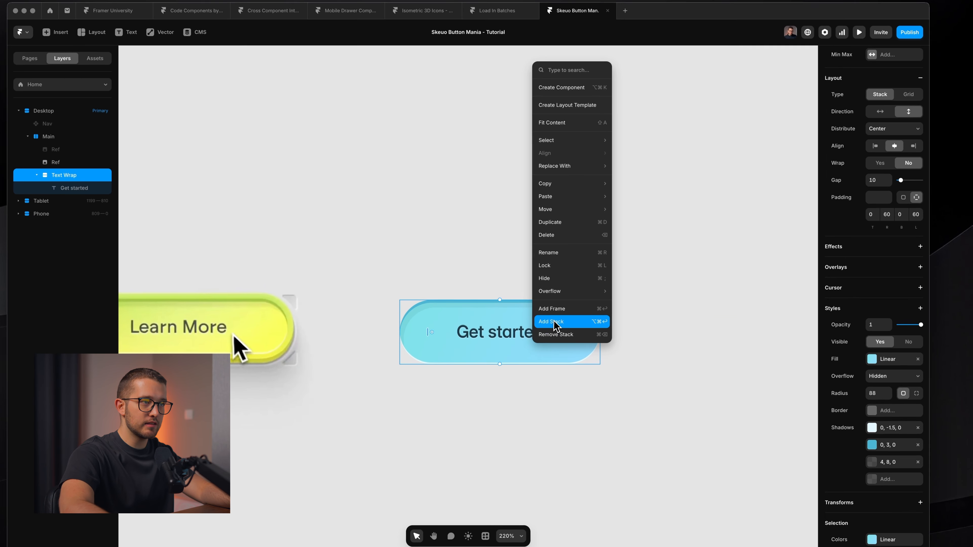
left_click(555, 322)
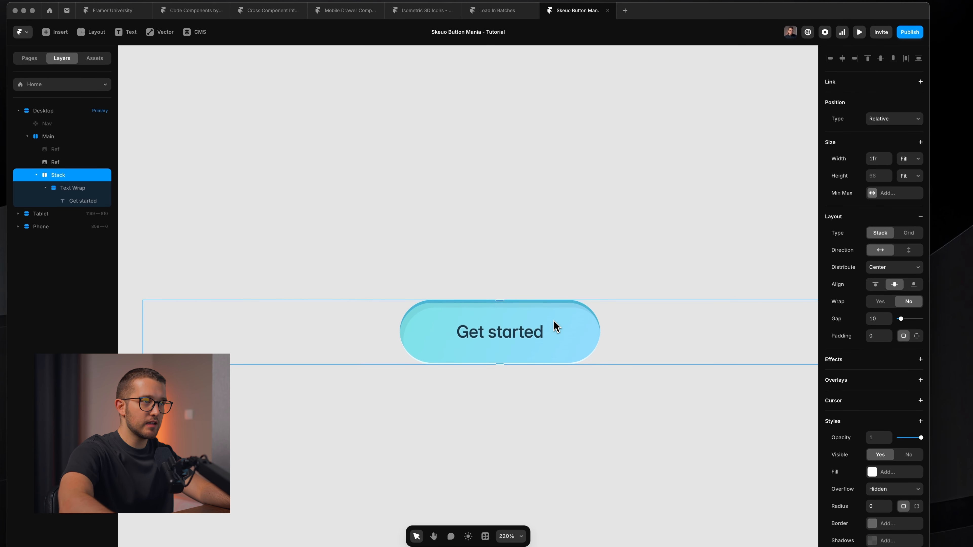
left_click(913, 158)
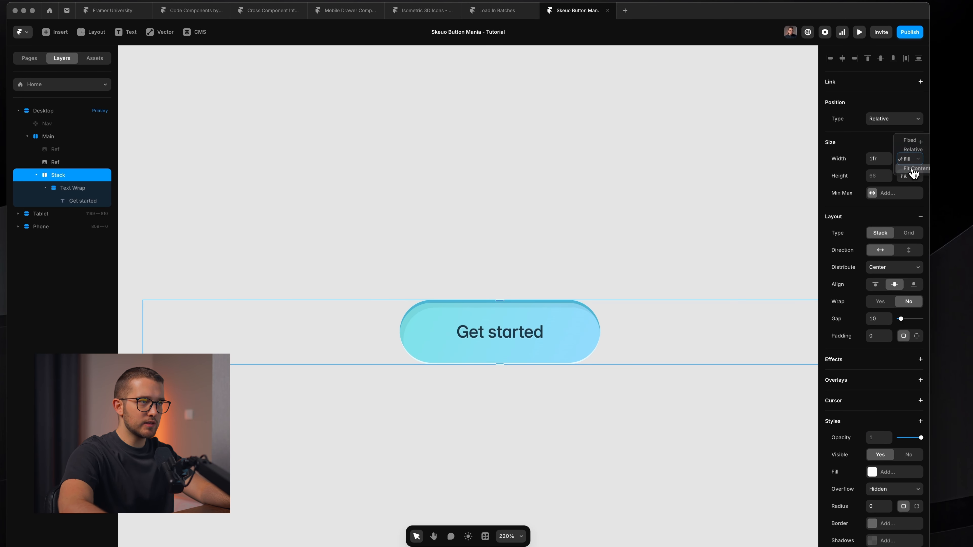
left_click(914, 175)
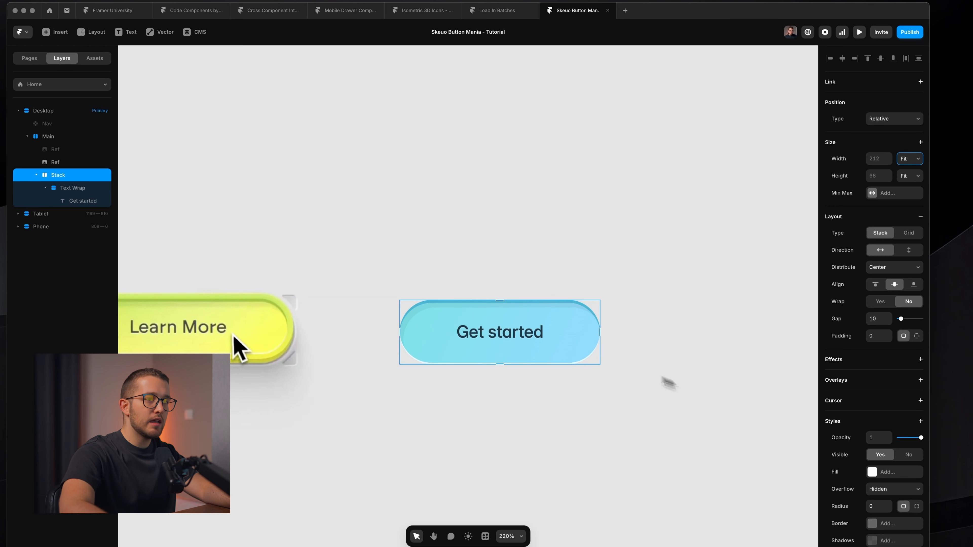
Step: Give the new stack a white FFFFFF fill and a padding of 6
left_click(881, 425)
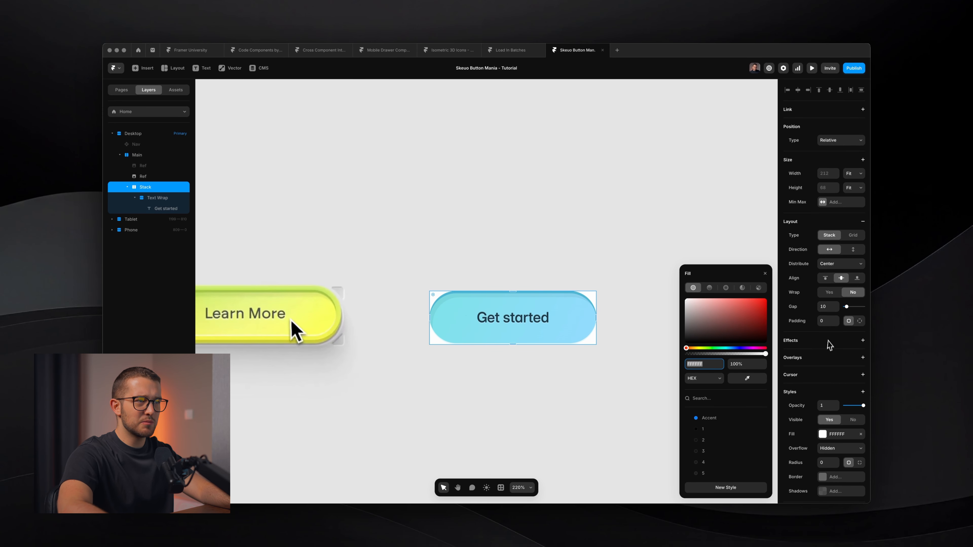
scroll(546, 329, "up", 3)
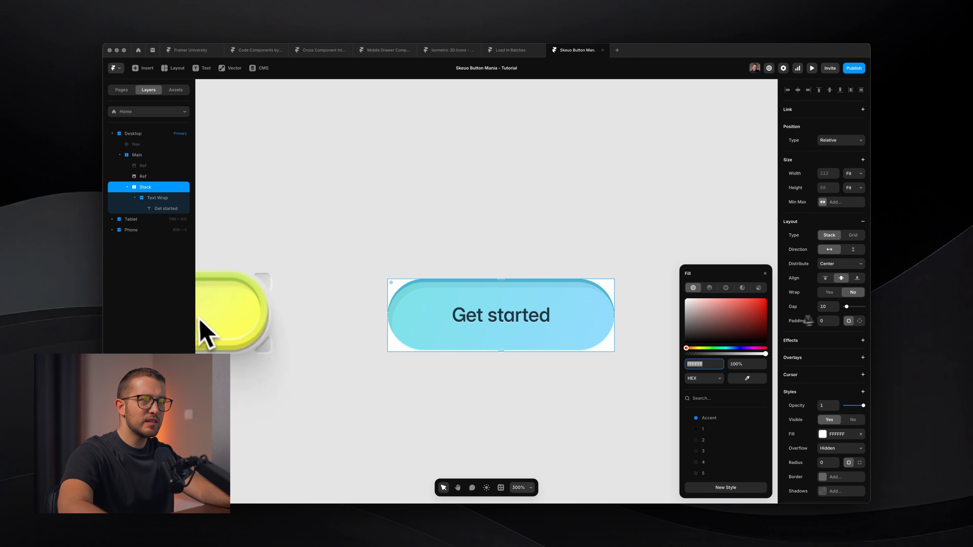
left_click_drag(835, 322, 888, 310)
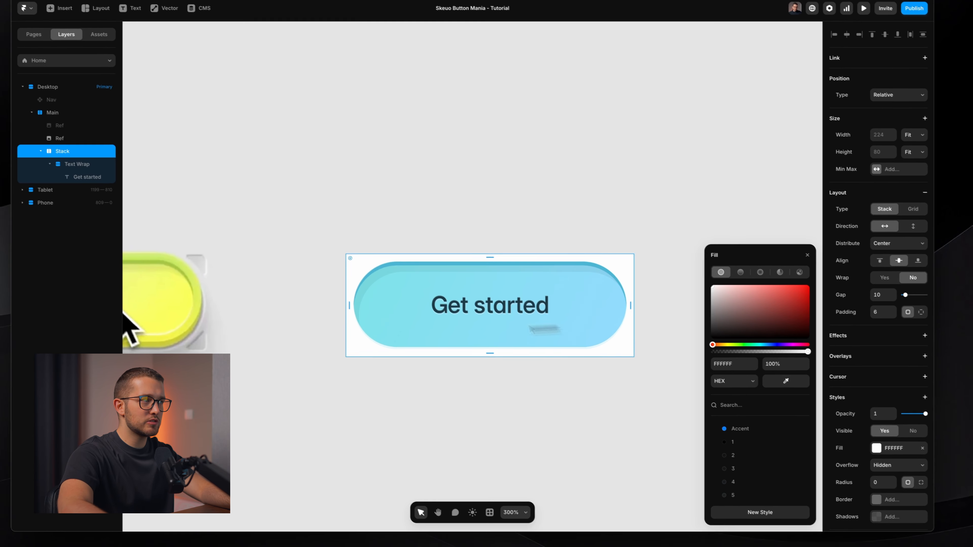
Step: Measure the raised reference's rim with a screen-capture selection and try a stack padding of 5 before returning it to 6
scroll(460, 321, "left", 4)
key("f")
left_click_drag(279, 258, 296, 265)
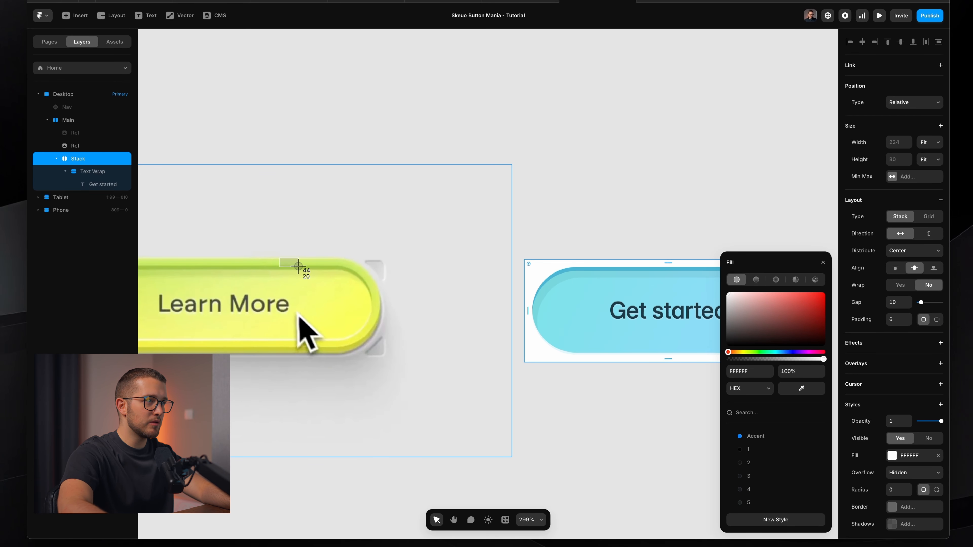
key("Escape")
scroll(301, 269, "right", 2)
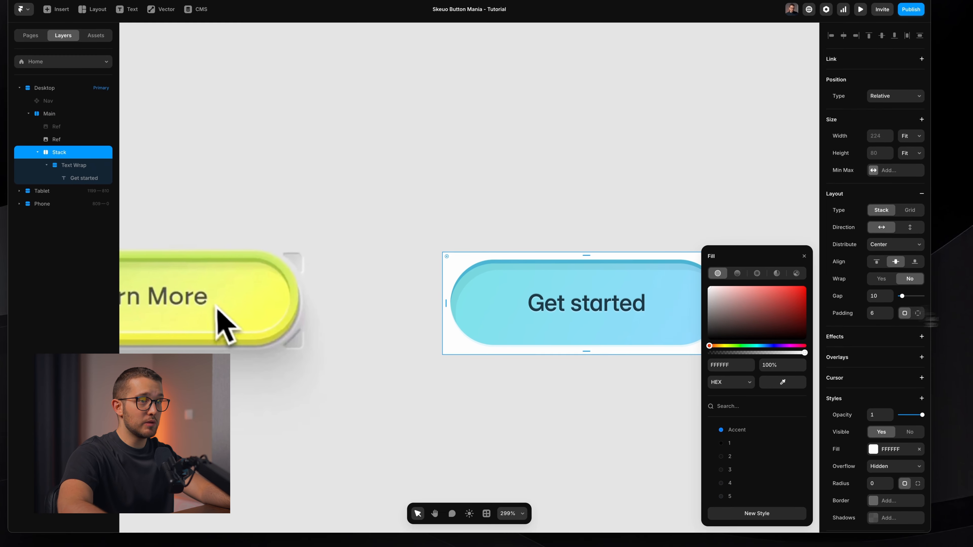
left_click(875, 314)
key("Up")
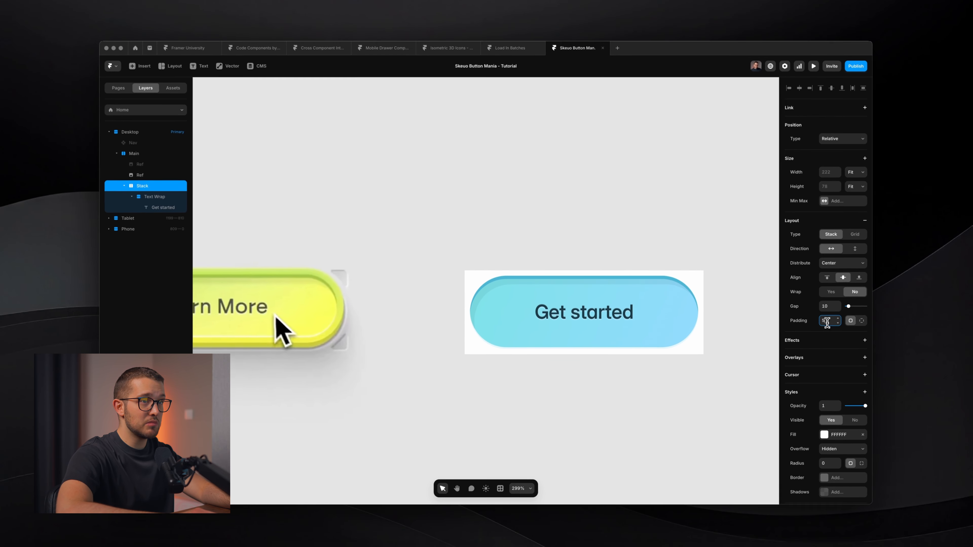
scroll(604, 343, "right", 2)
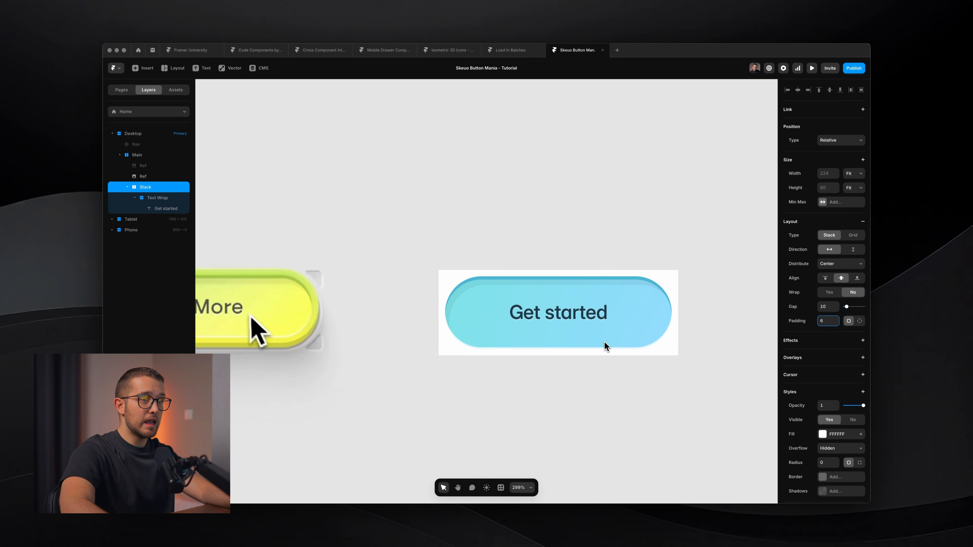
Step: Round the outer stack around the Get started button with a corner radius of 100
left_click(827, 462)
type("100")
key("Return")
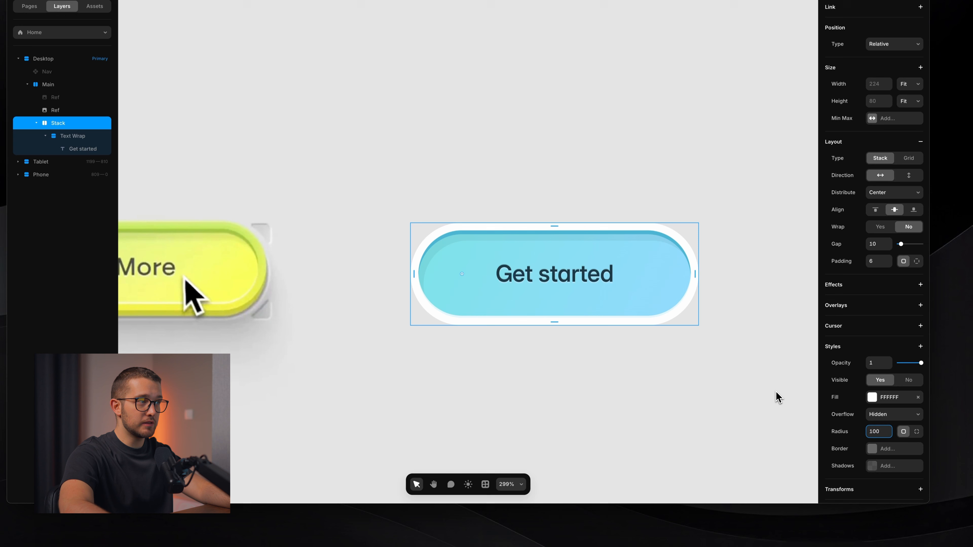
Step: Change the outer stack's white fill to a linear gradient and tilt its axis diagonally across the button
left_click(895, 399)
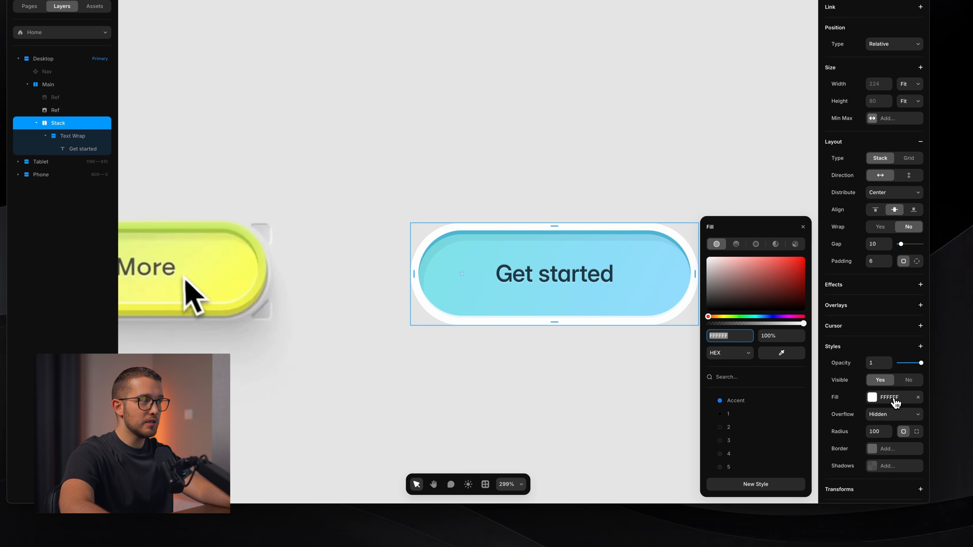
scroll(584, 385, "left", 4)
left_click(583, 383)
scroll(583, 383, "left", 1)
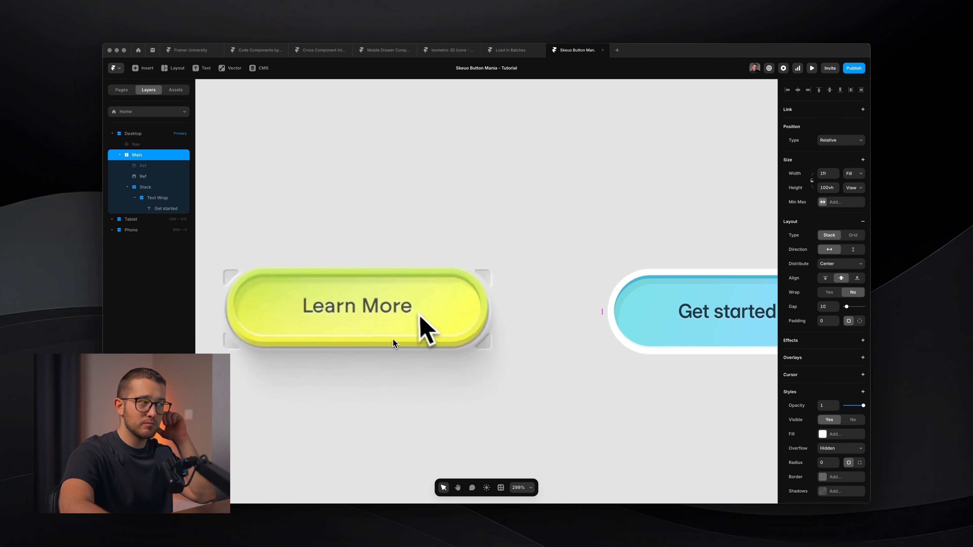
scroll(395, 337, "right", 8)
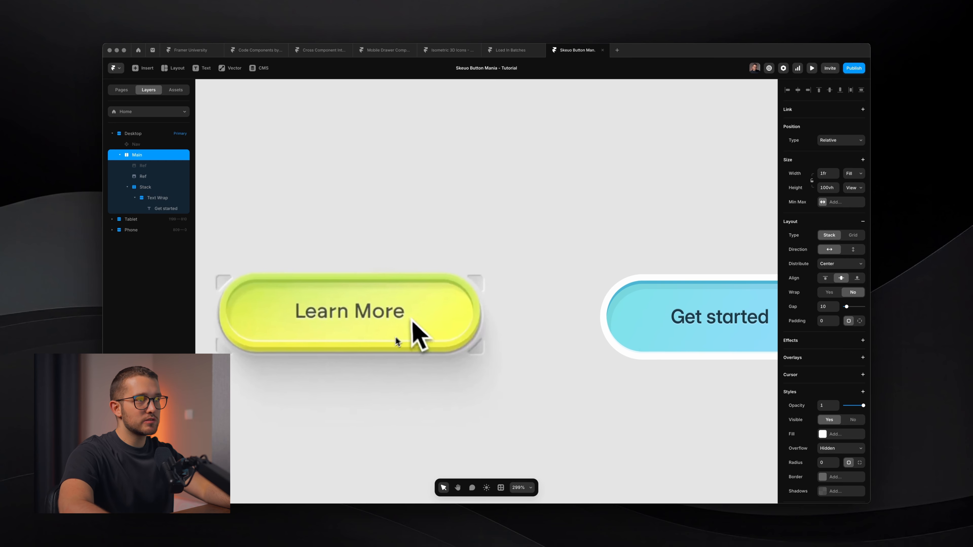
left_click(645, 302)
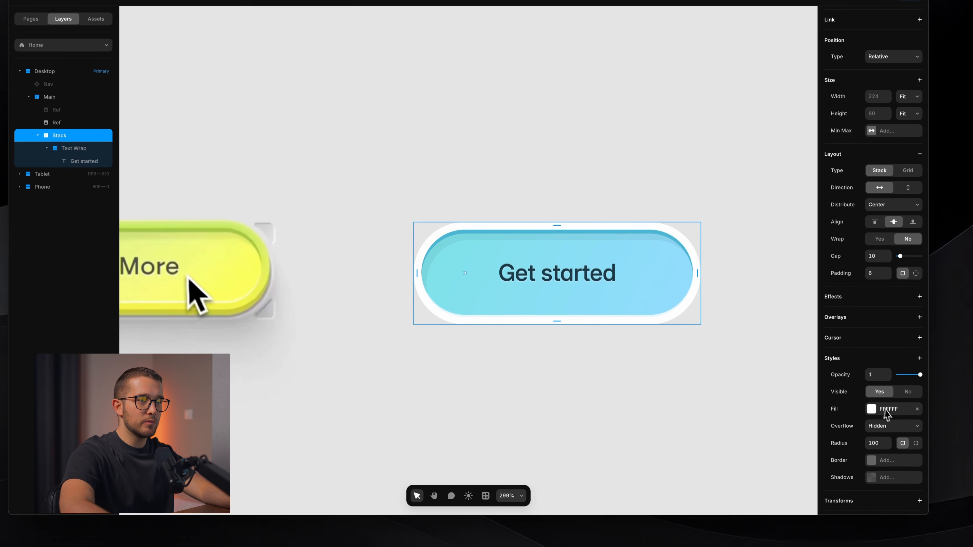
left_click(835, 437)
left_click(736, 254)
scroll(575, 267, "right", 1)
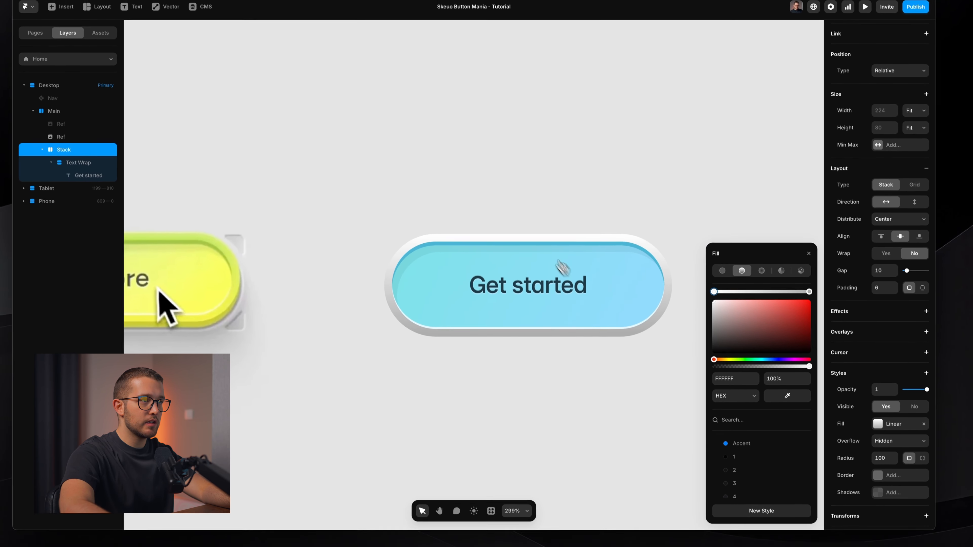
left_click_drag(528, 233, 437, 235)
Step: Sample the button's light cyan for the rim gradient's first stop and intensify it to 5FE6F5
left_click(788, 398)
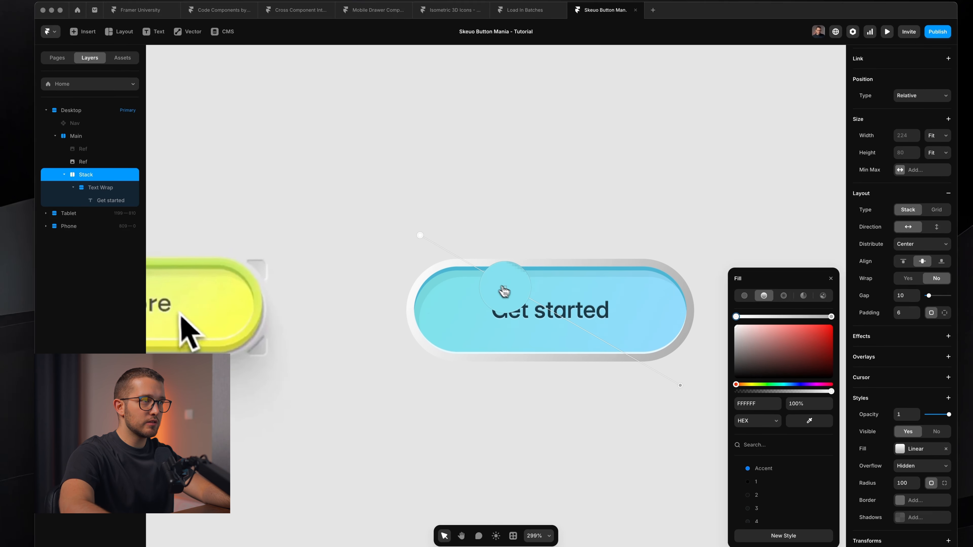
left_click(464, 291)
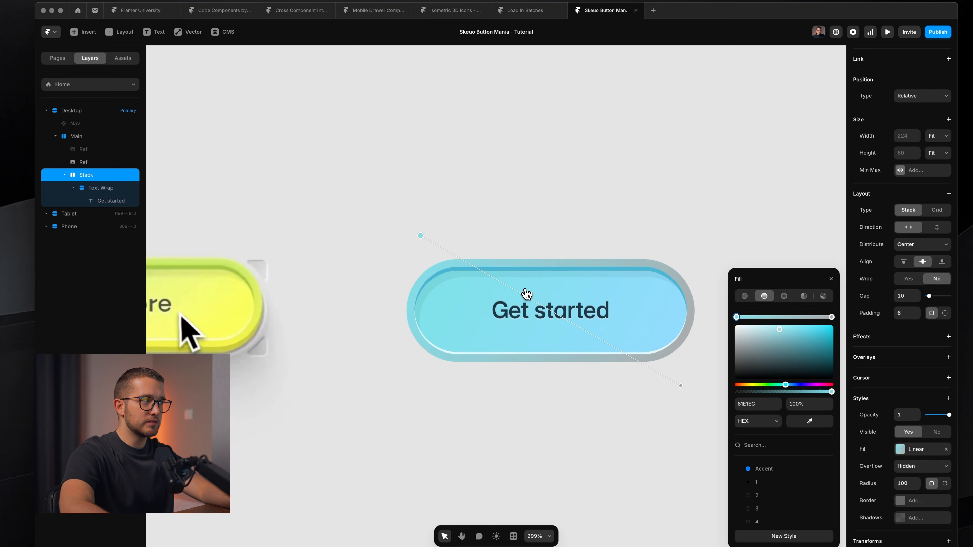
scroll(526, 294, "left", 3)
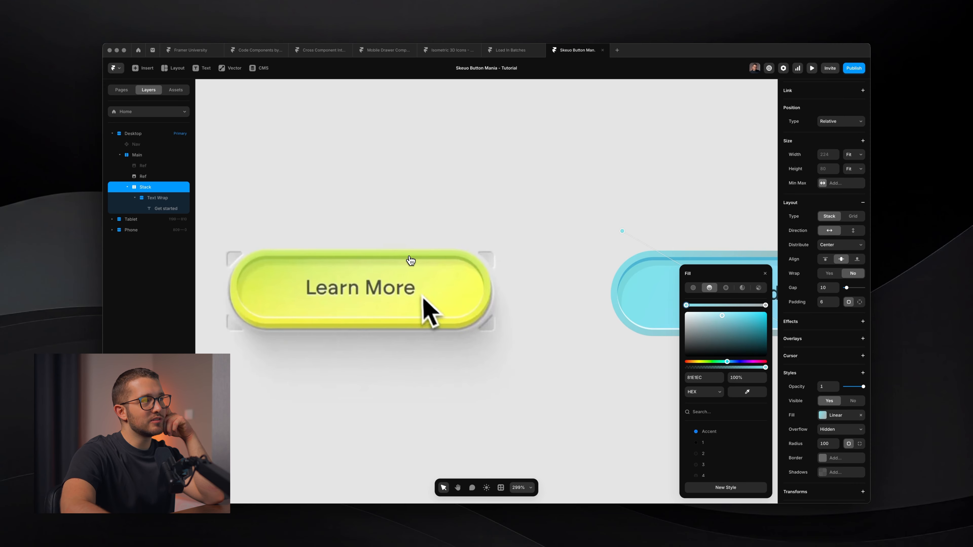
scroll(411, 261, "down", 2)
scroll(411, 261, "right", 2)
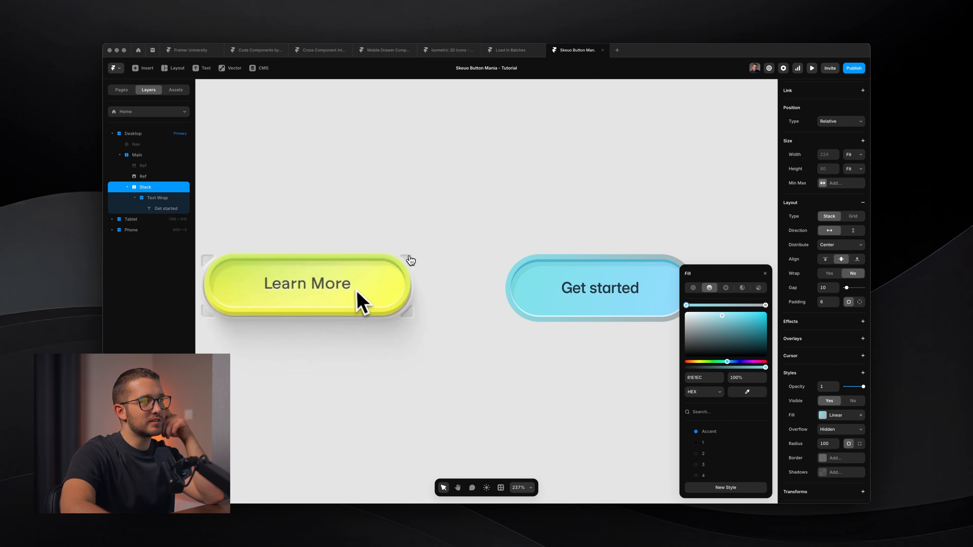
scroll(602, 347, "right", 2)
left_click_drag(727, 318, 768, 307)
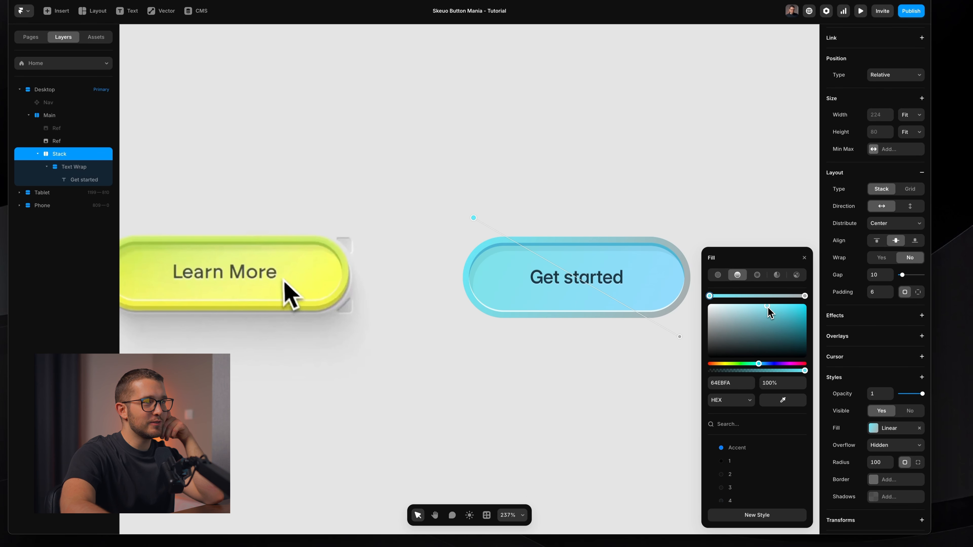
scroll(625, 330, "right", 1)
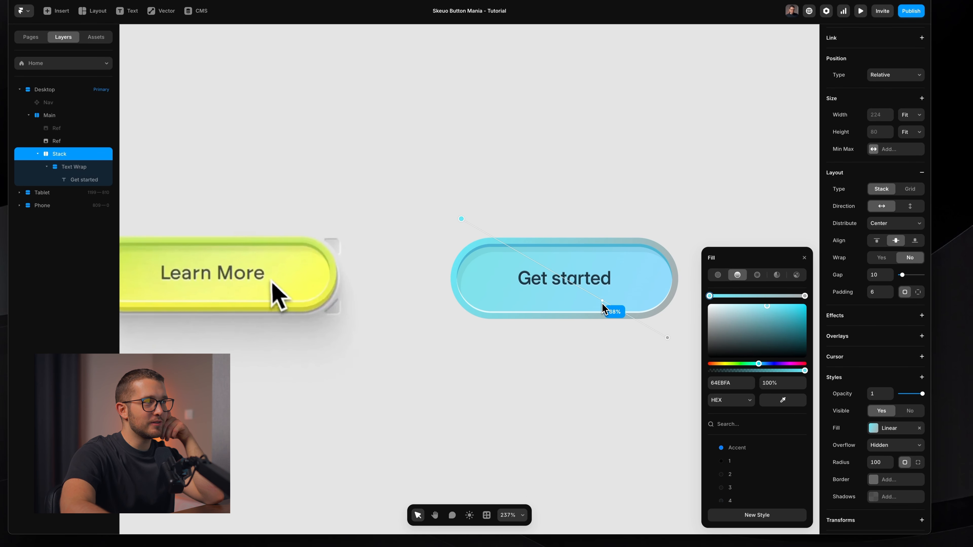
left_click_drag(768, 307, 769, 310)
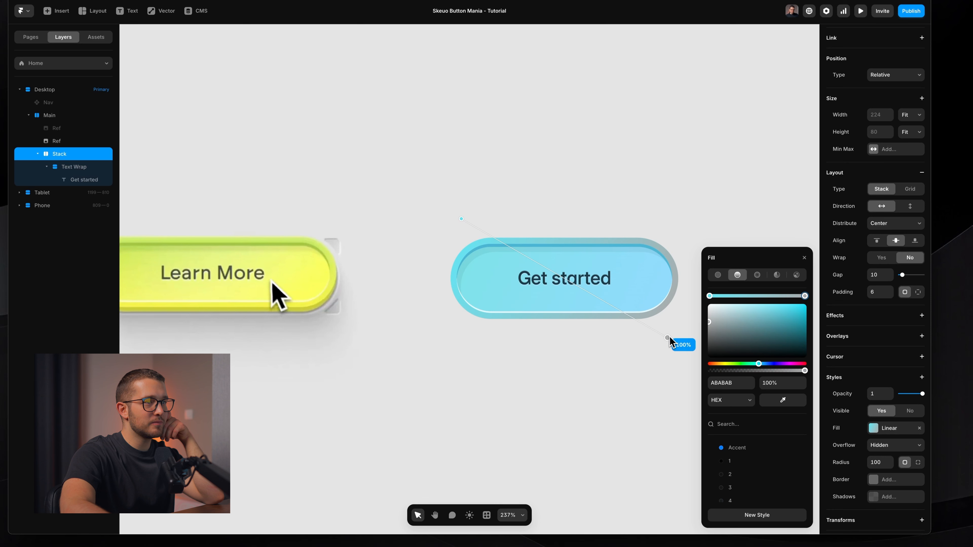
Step: Steepen the rim gradient's axis and pull both colour stops in to the button's upper and lower edges
left_click_drag(672, 342, 596, 391)
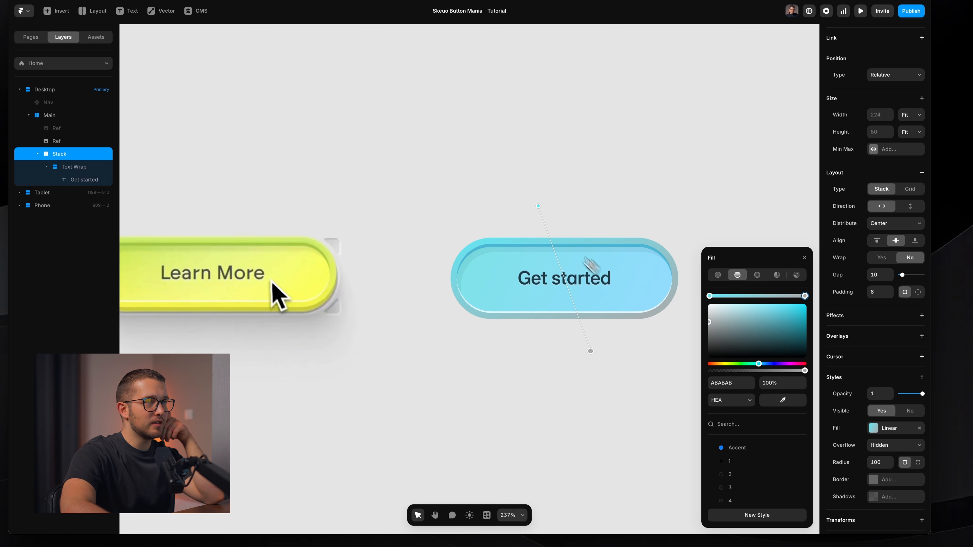
left_click_drag(538, 206, 553, 243)
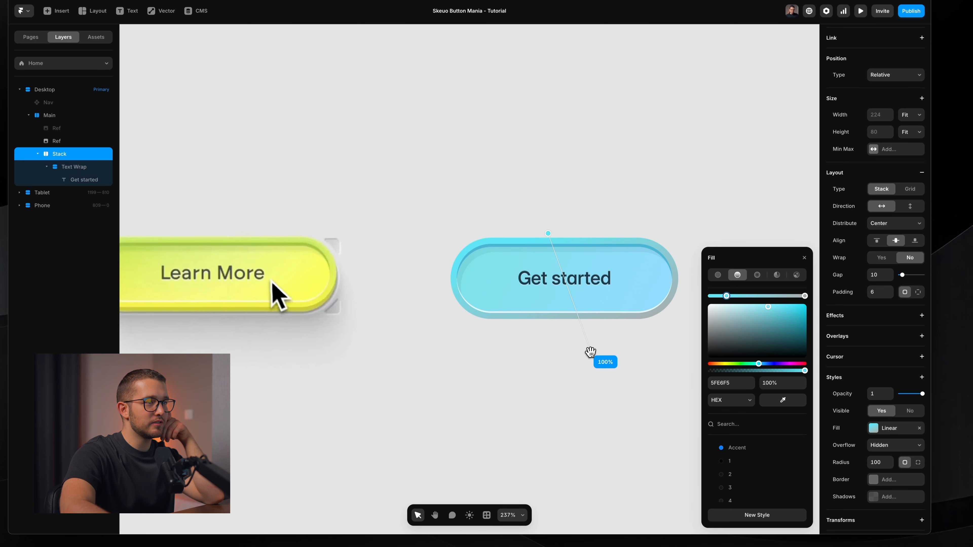
left_click_drag(591, 352, 584, 321)
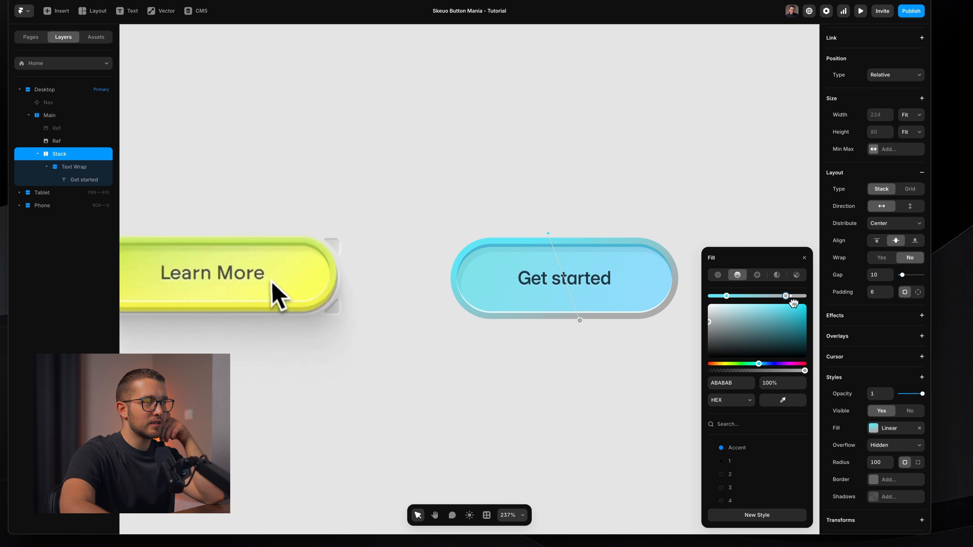
Step: Sample the button's light blue for the rim gradient's second stop, deepen it to 7DD4FA and close the fill settings
left_click(783, 400)
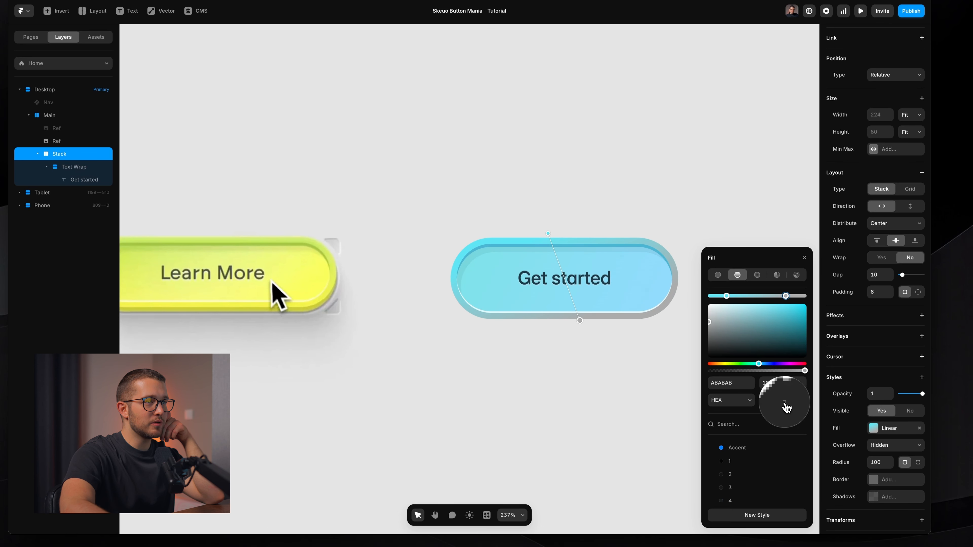
left_click(645, 307)
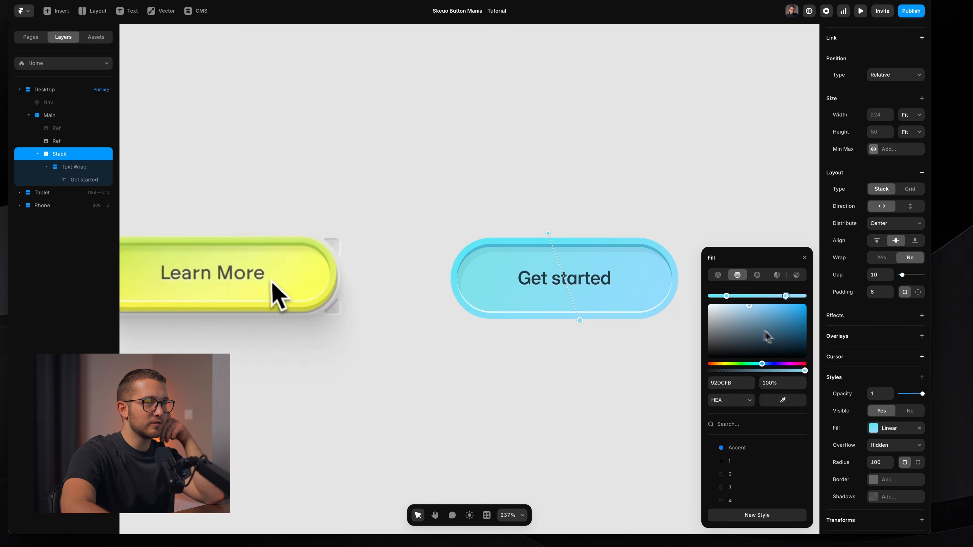
left_click_drag(749, 307, 726, 314)
left_click_drag(726, 314, 726, 315)
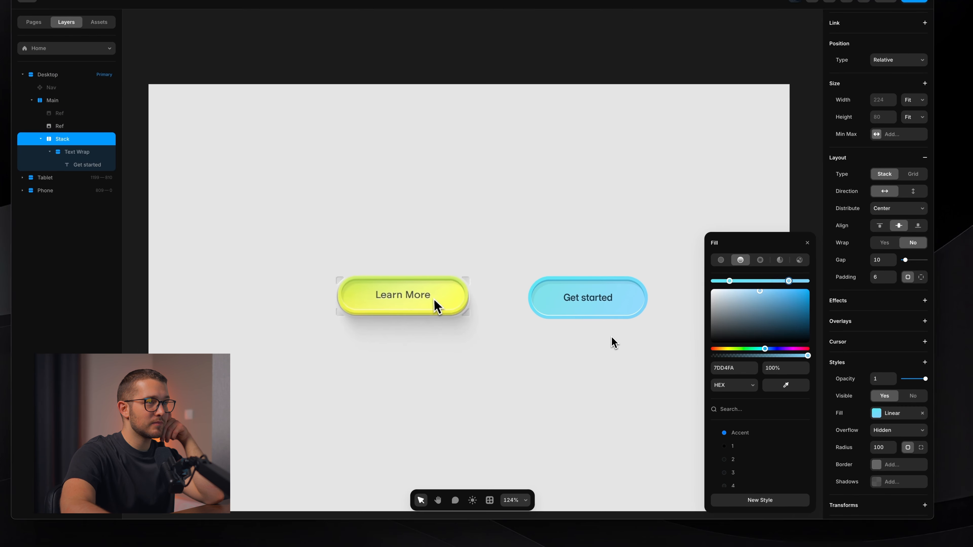
scroll(611, 338, "up", 1)
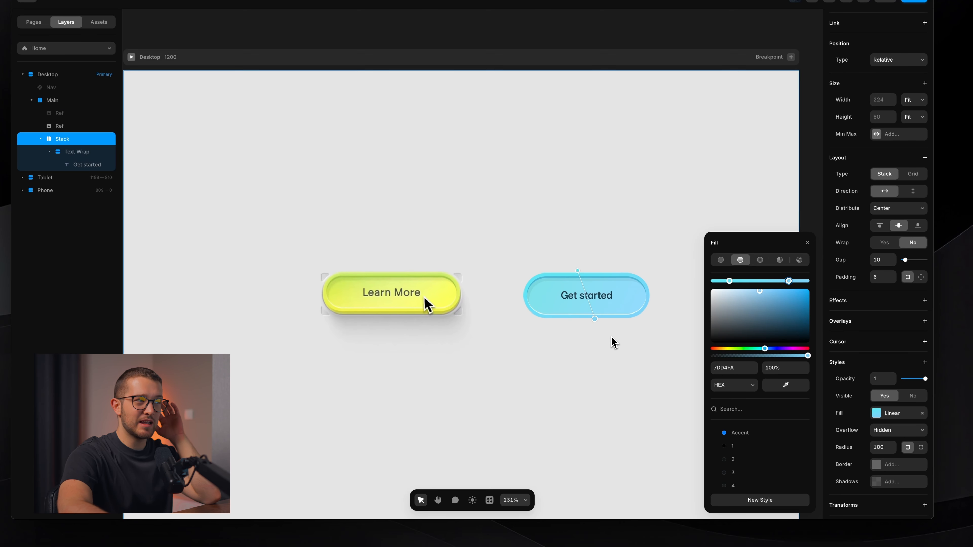
scroll(613, 341, "up", 5)
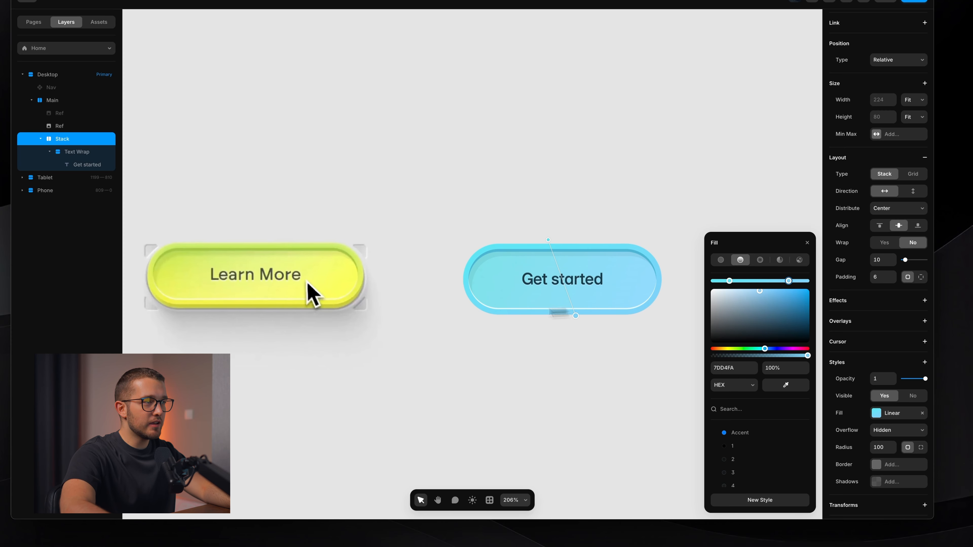
left_click(513, 352)
left_click(513, 352)
Step: Set the Y offset of the Text Wrap's light E3F8FF inside shadow to -1
scroll(497, 304, "up", 4)
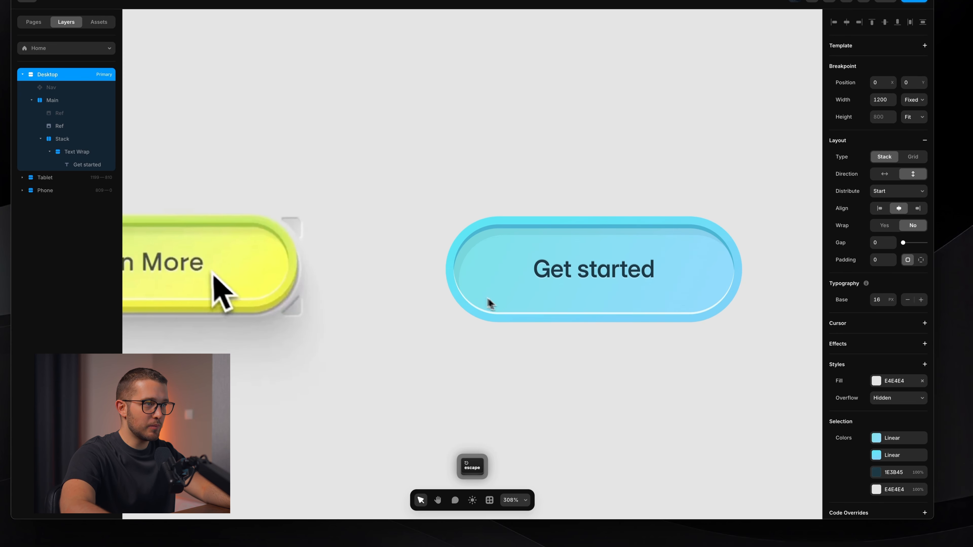
left_click(648, 300, "super")
scroll(647, 301, "right", 1)
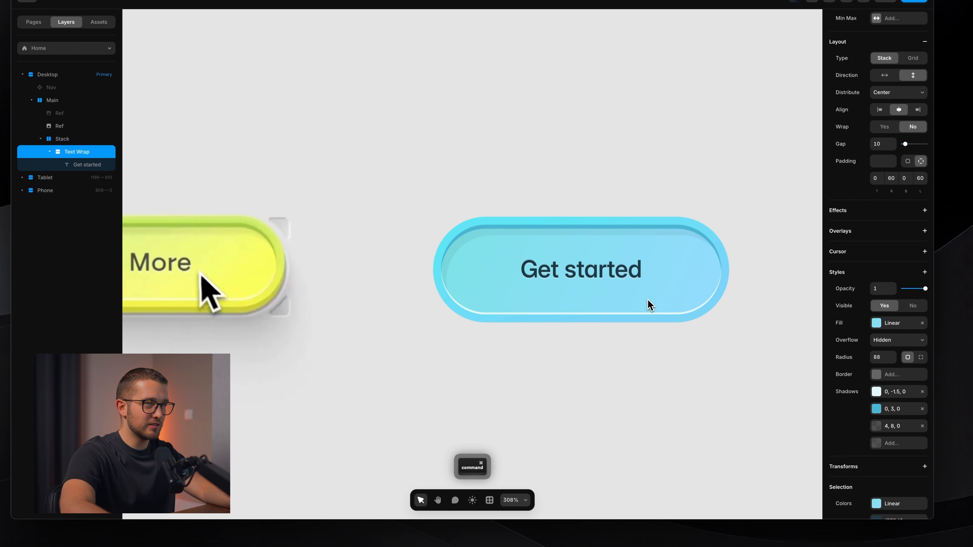
scroll(648, 301, "up", 2)
left_click(891, 392)
left_click(760, 451)
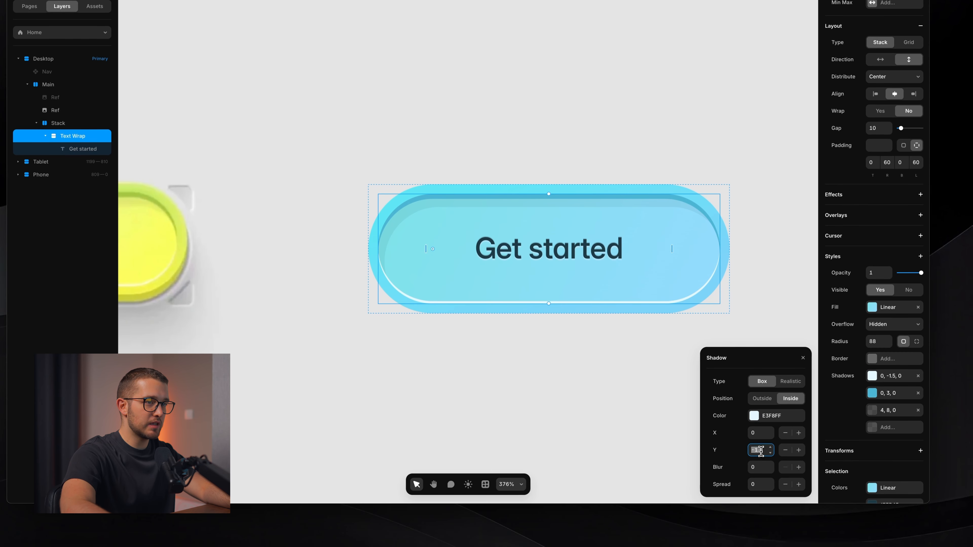
key("Return")
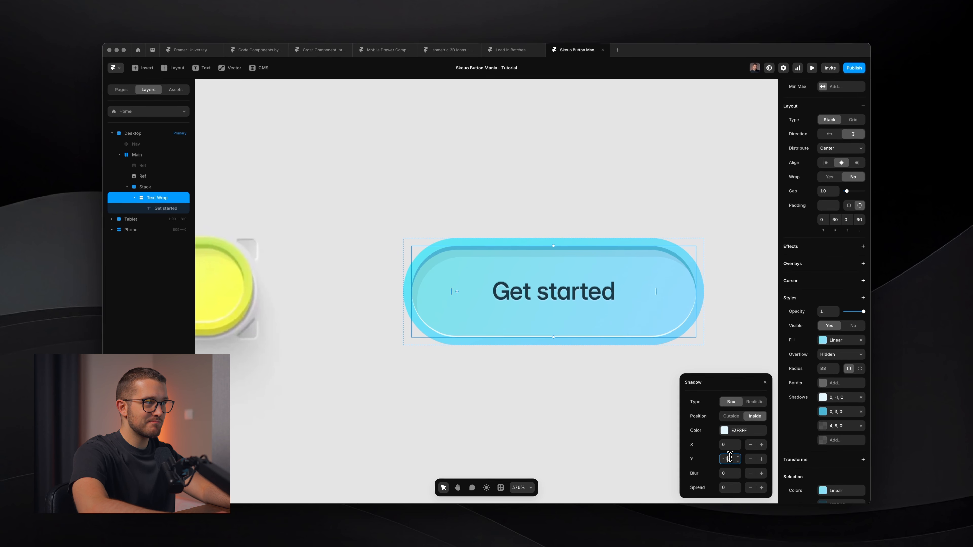
Step: Try a Y offset of -0.5 on the light inside shadow, then return it to -1
key("BackSpace")
key("BackSpace")
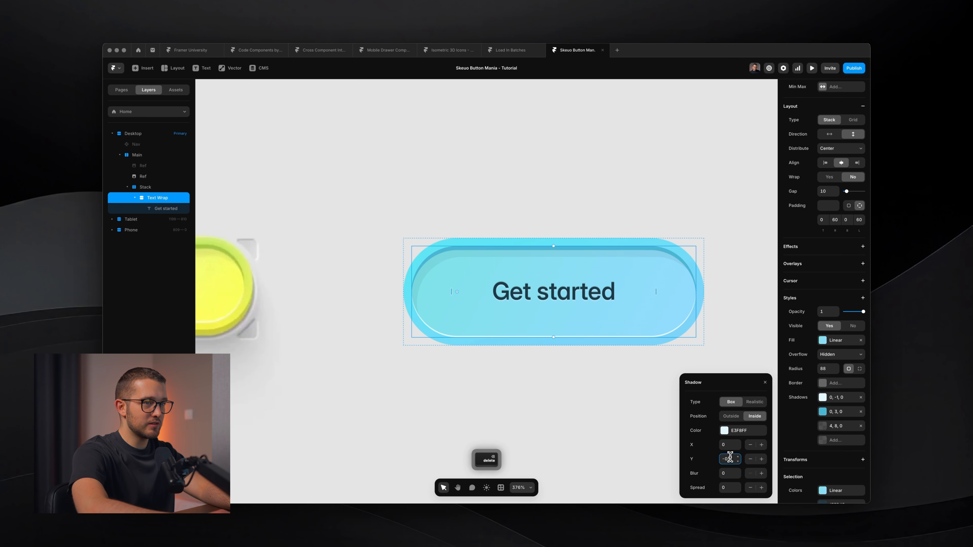
key("Return")
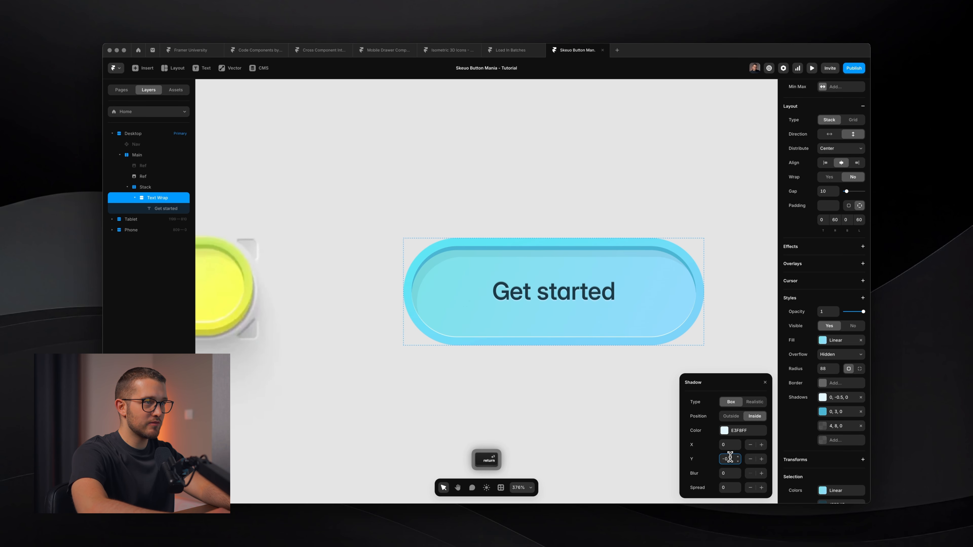
key("BackSpace")
key("BackSpace")
key("BackSpace")
type("1")
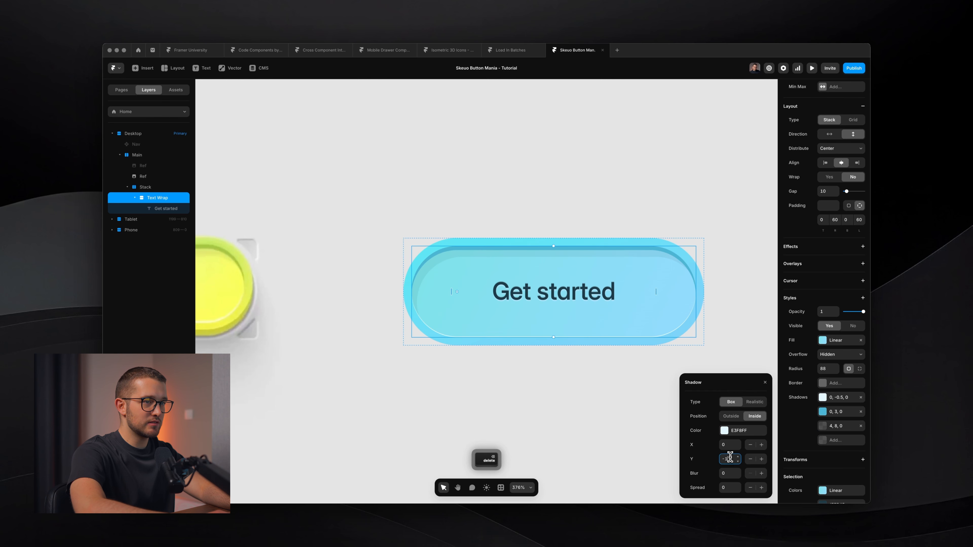
key("Return")
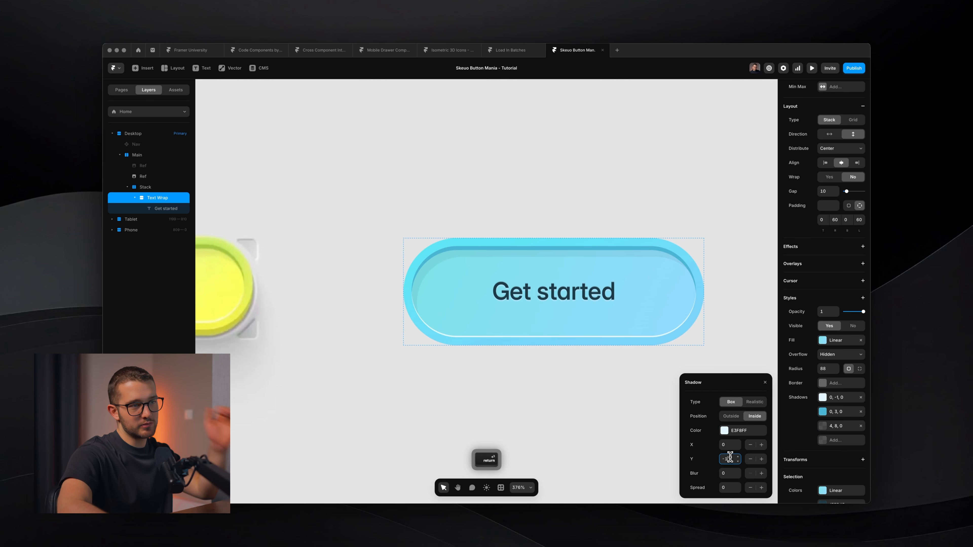
Step: Lower the light inside shadow's colour opacity to about 68% and deselect the button's Text Wrap
left_click(739, 431)
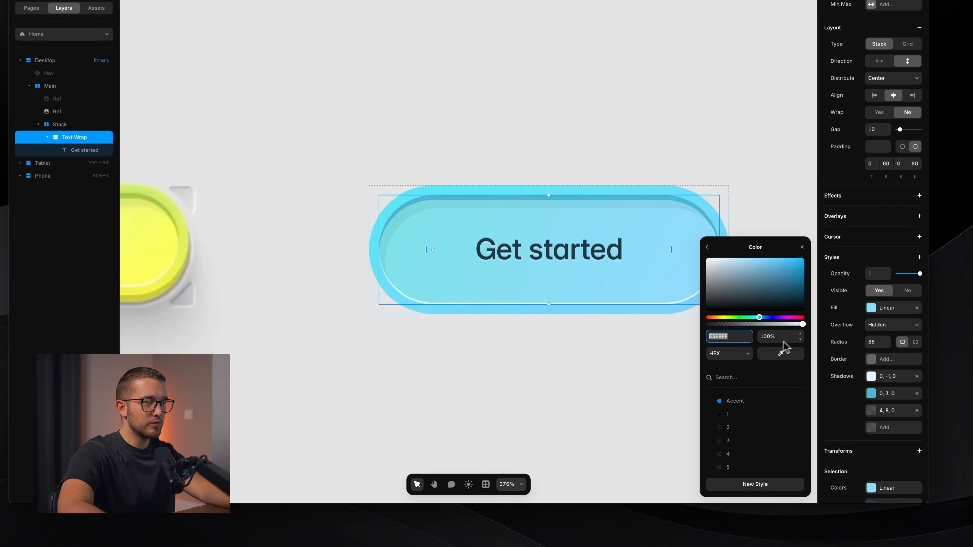
left_click_drag(803, 324, 711, 324)
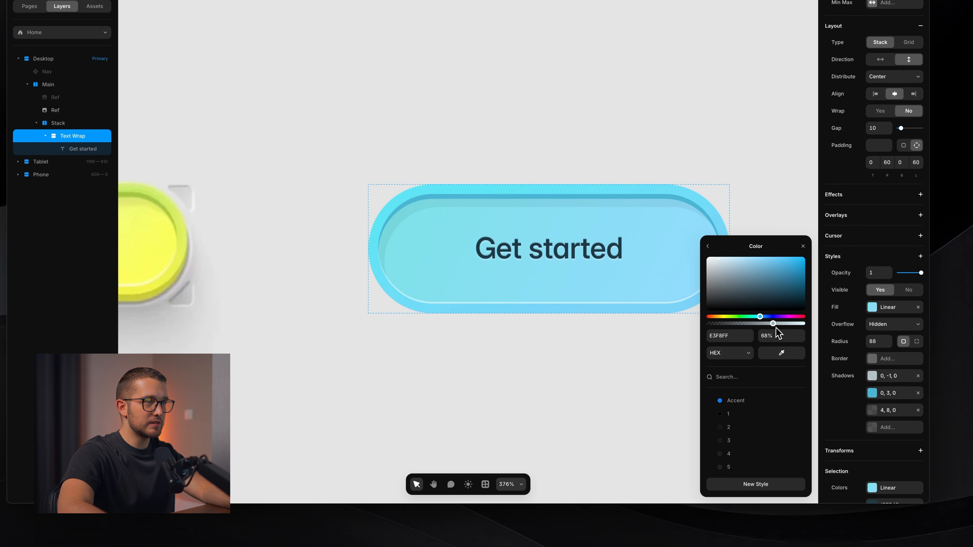
left_click(646, 368)
Step: Compare the blue button with the Learn More reference and examine the reference's rim edges and shadow up close
scroll(646, 368, "down", 8)
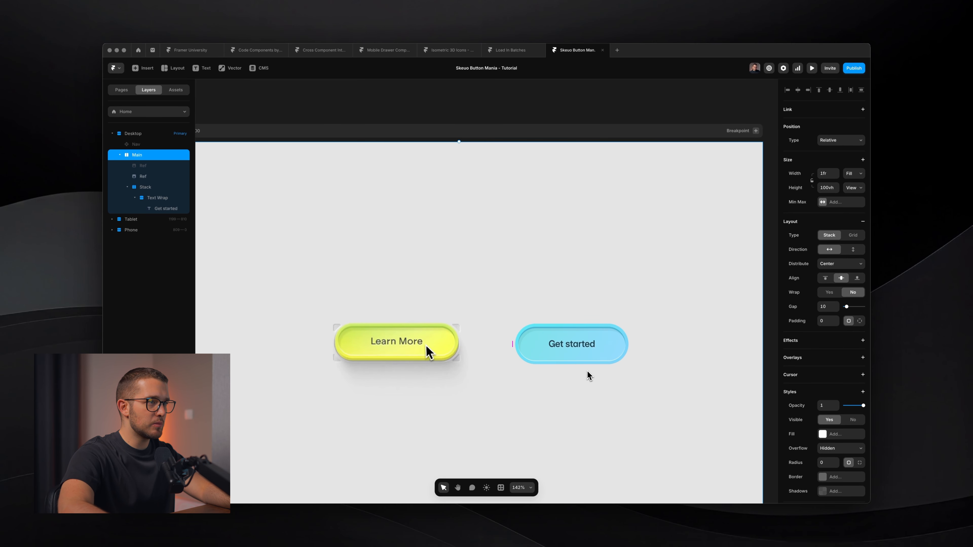
scroll(587, 371, "up", 5)
scroll(587, 371, "left", 3)
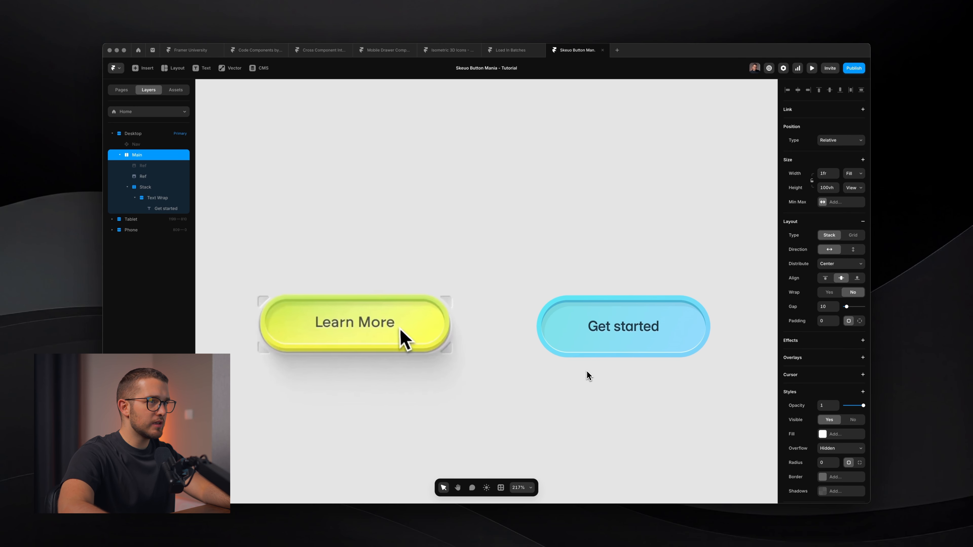
scroll(403, 300, "up", 5)
scroll(402, 300, "left", 1)
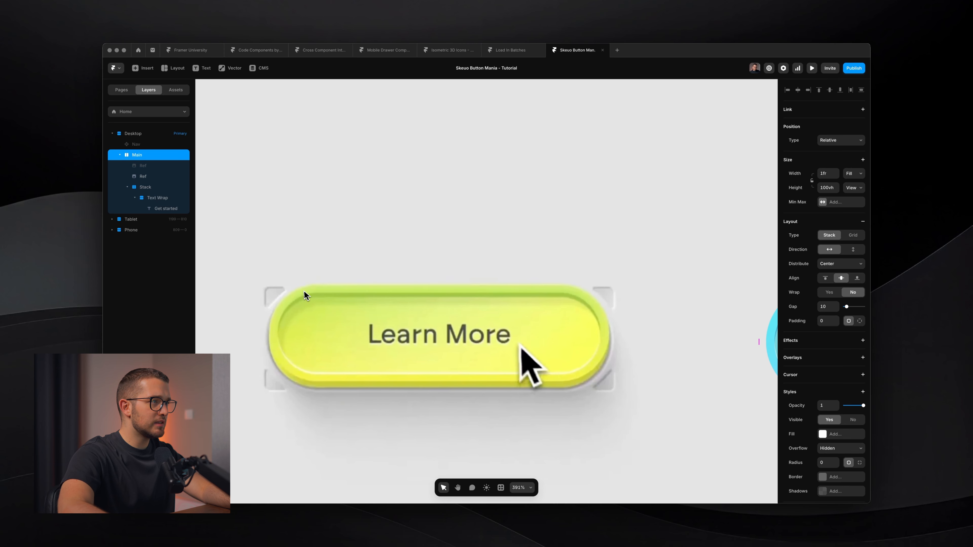
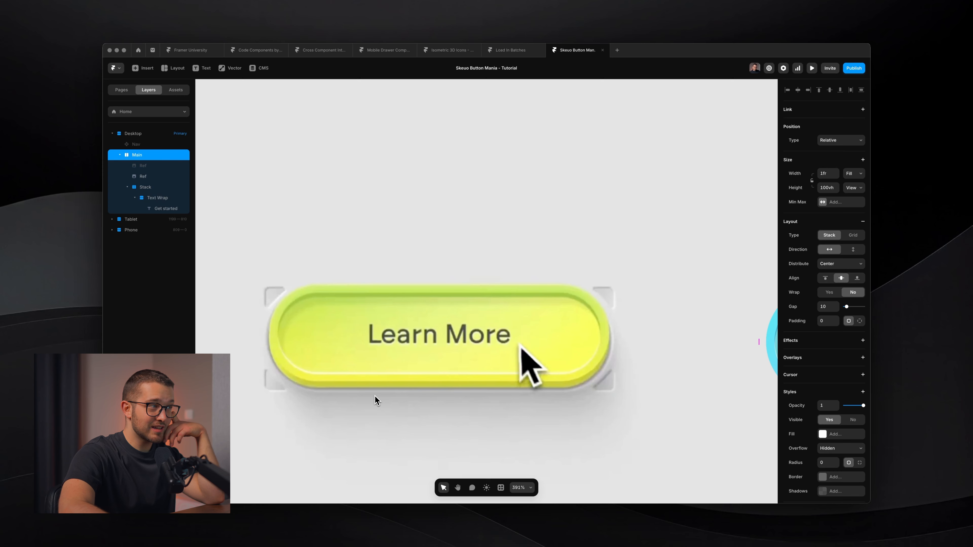
scroll(377, 401, "down", 5)
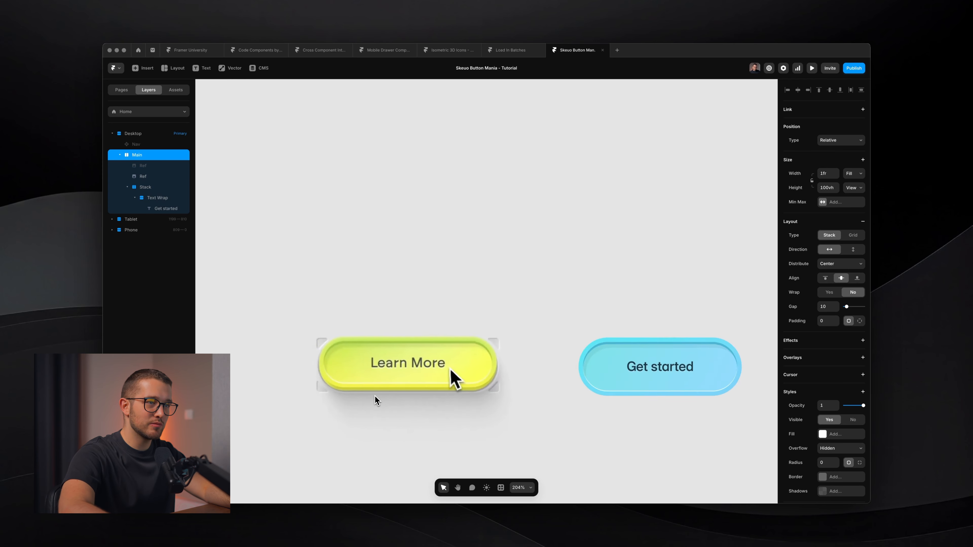
Step: Select the Get started button's outer stack and open its layer name for editing
scroll(451, 400, "right", 3)
scroll(478, 394, "up", 4)
left_click(563, 357)
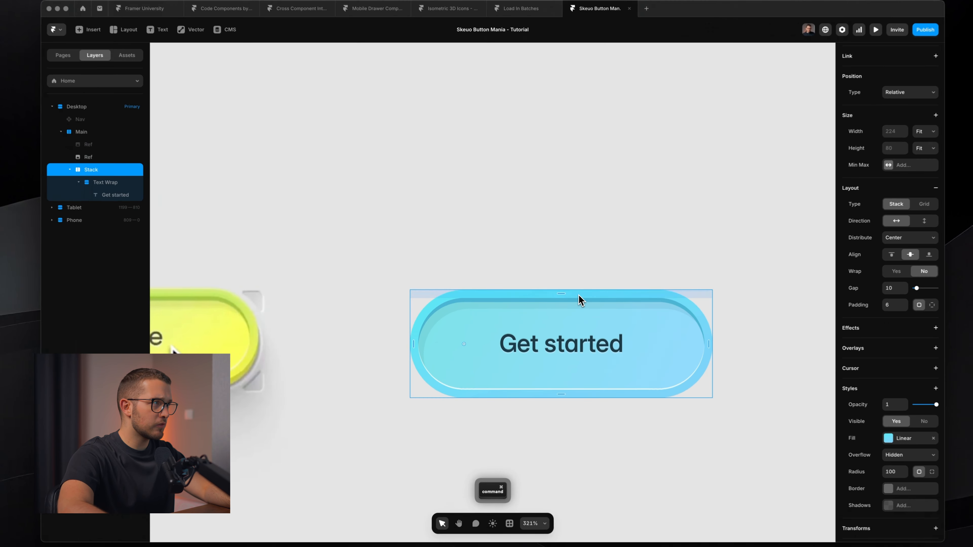
double_click(110, 172)
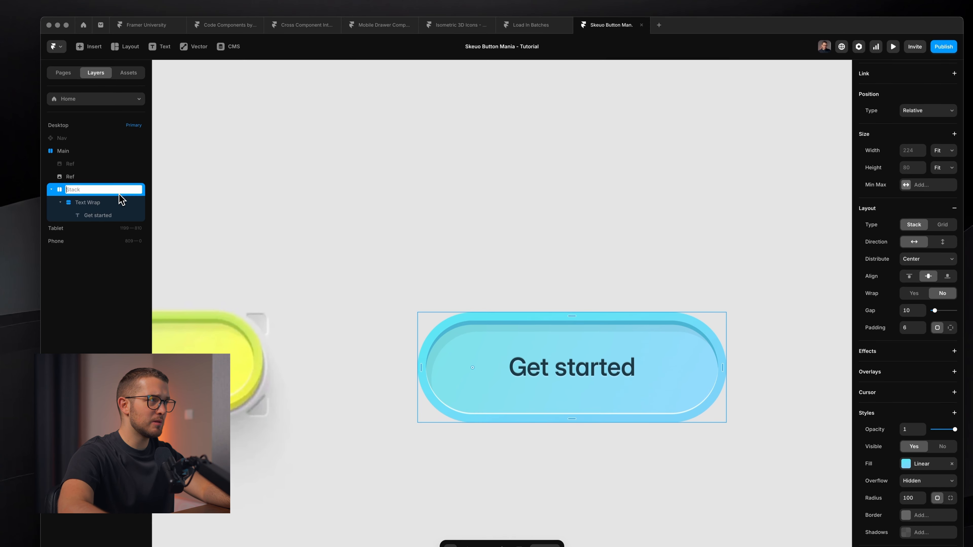
Step: Rename the button's outer stack Button Content and give it an inside box shadow with blur 0
type("Button Content")
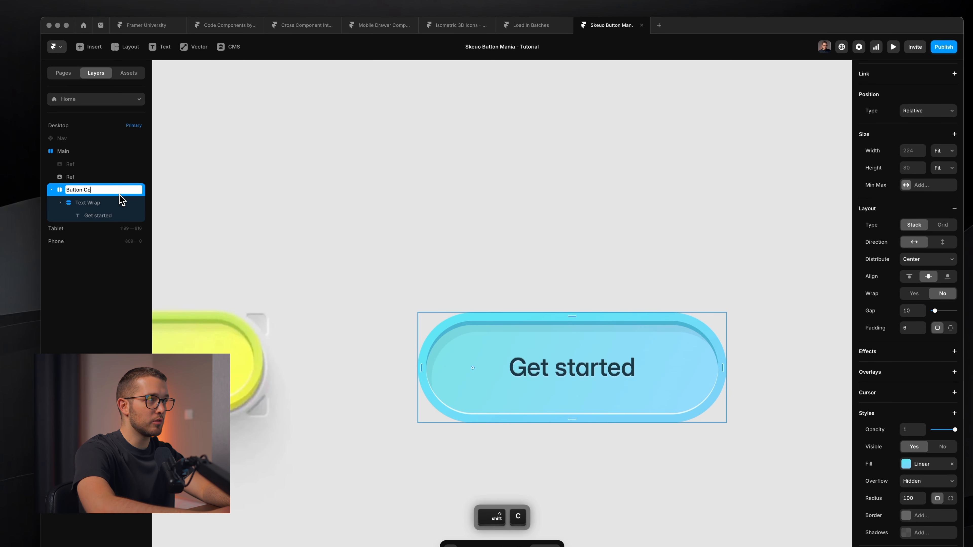
key("Return")
scroll(919, 494, "down", 2)
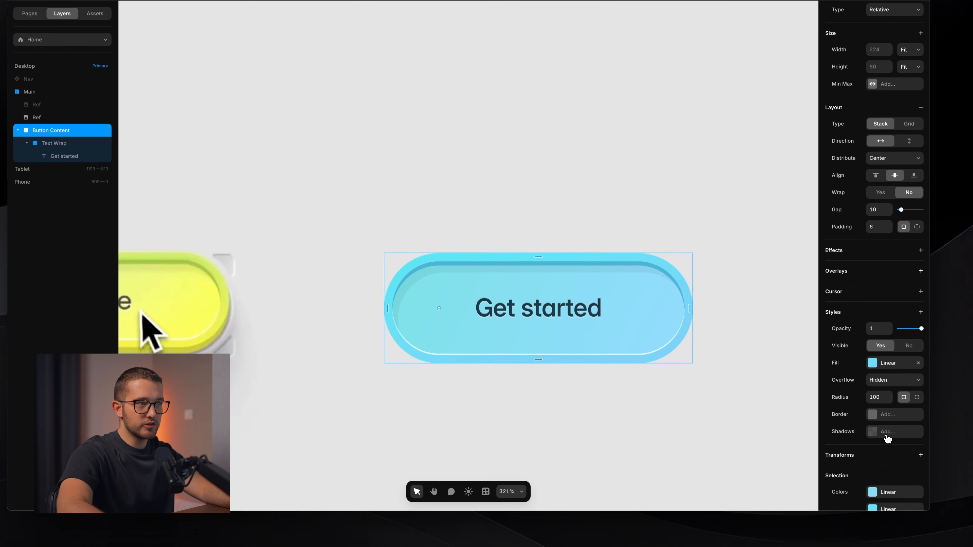
left_click(920, 493)
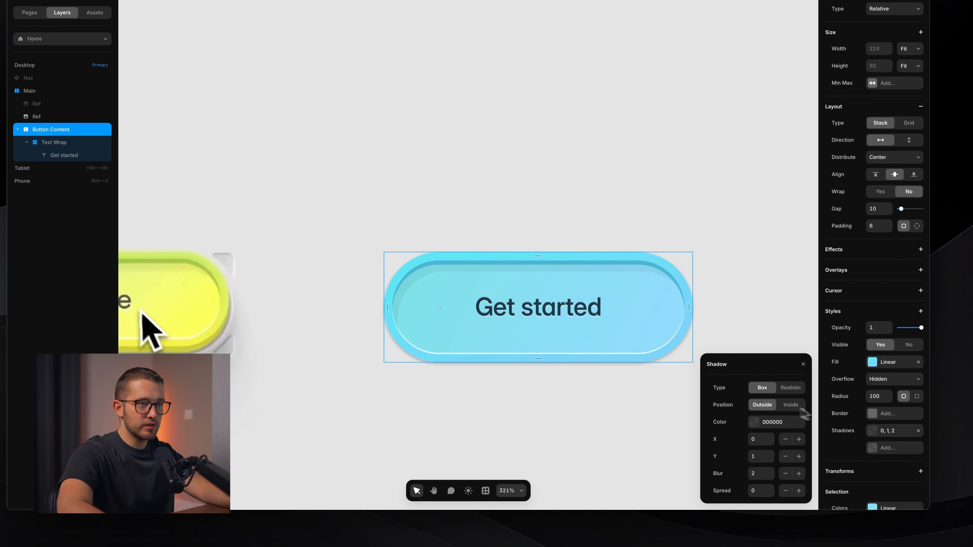
left_click(824, 468)
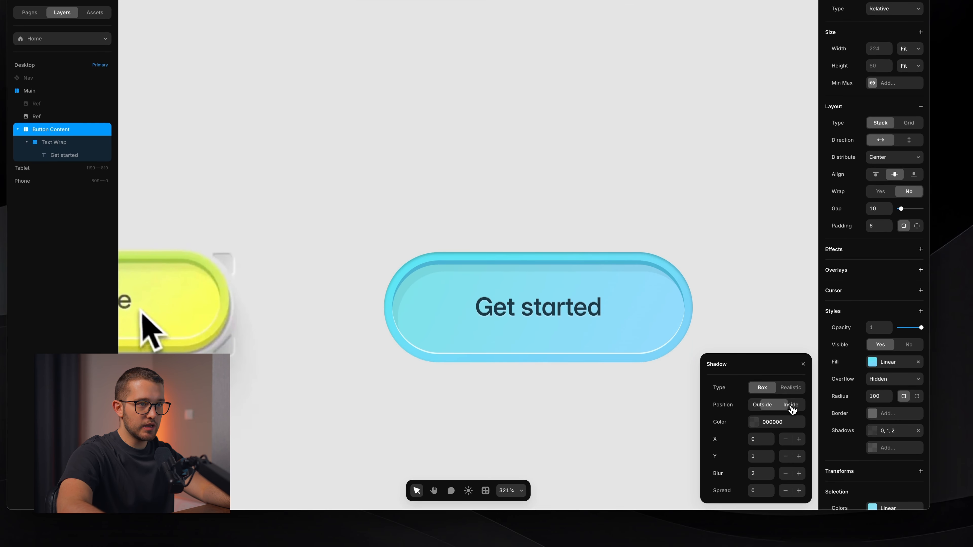
left_click(757, 474)
type("0")
key("Return")
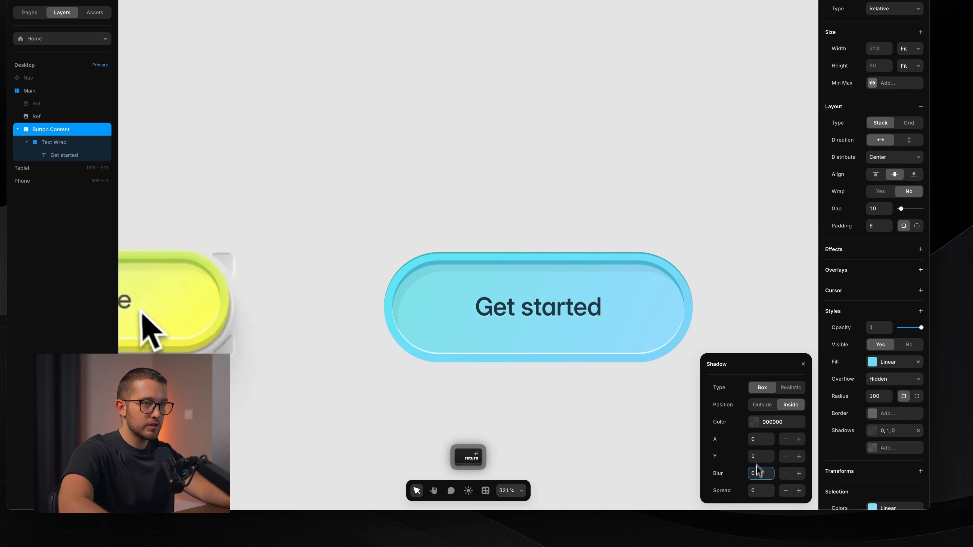
Step: Set the inside shadow's colour on Button Content to FFFFFF at 54% opacity
left_click(781, 422)
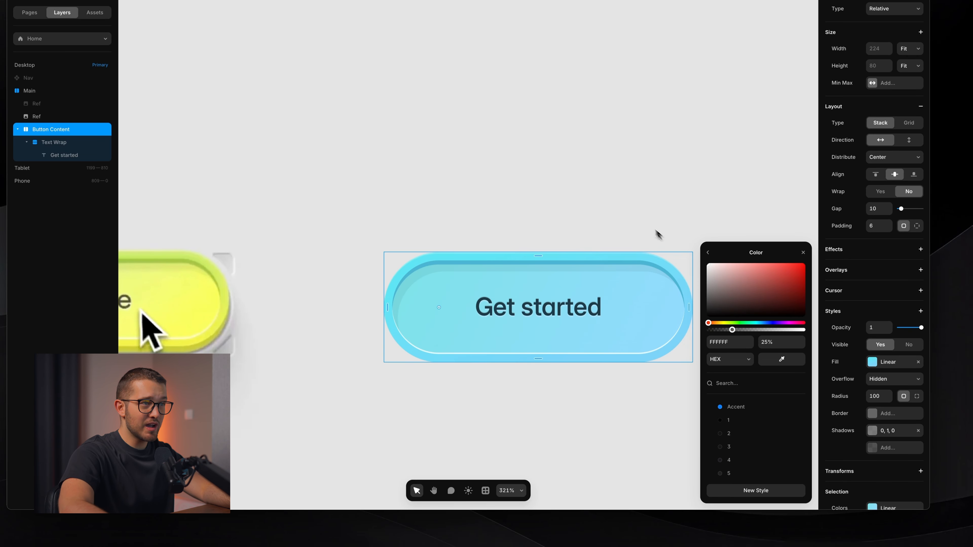
left_click_drag(734, 328, 760, 329)
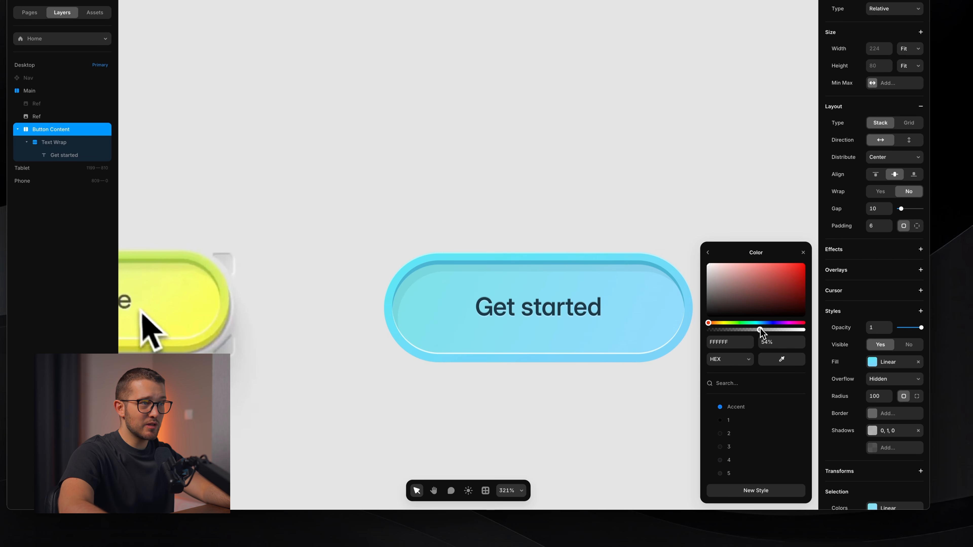
scroll(548, 280, "up", 5)
scroll(493, 269, "down", 5)
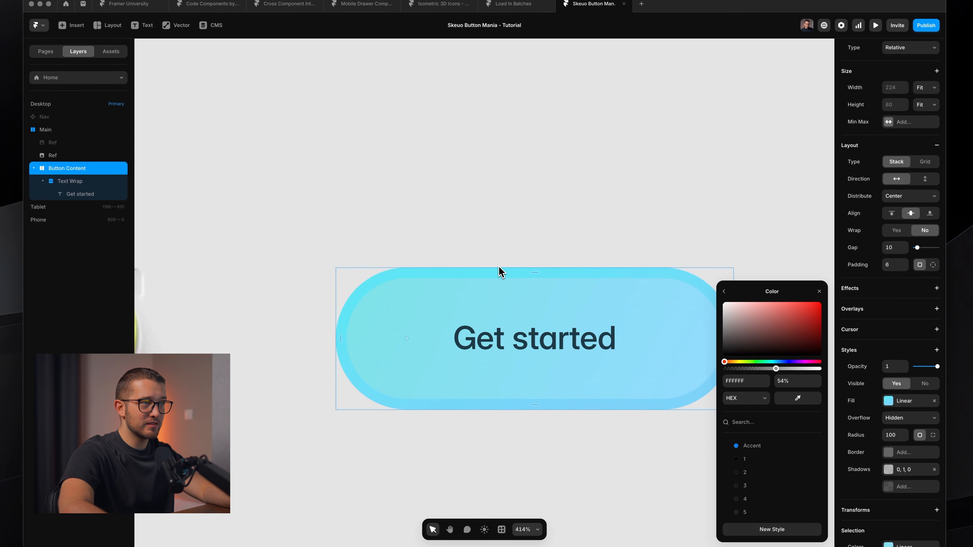
scroll(515, 280, "up", 2)
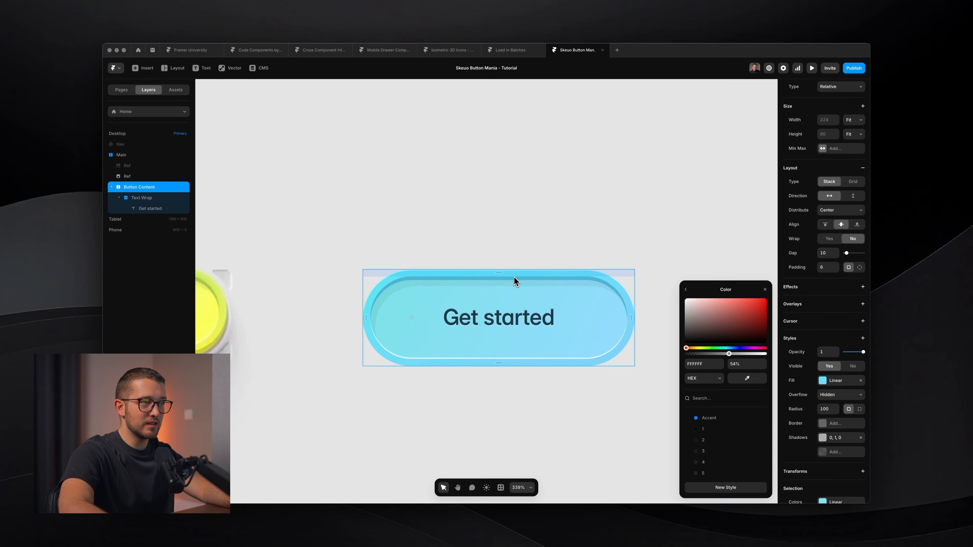
Step: Set the opacity of the white inside shadow on Button Content to 70%
left_click_drag(729, 354, 761, 346)
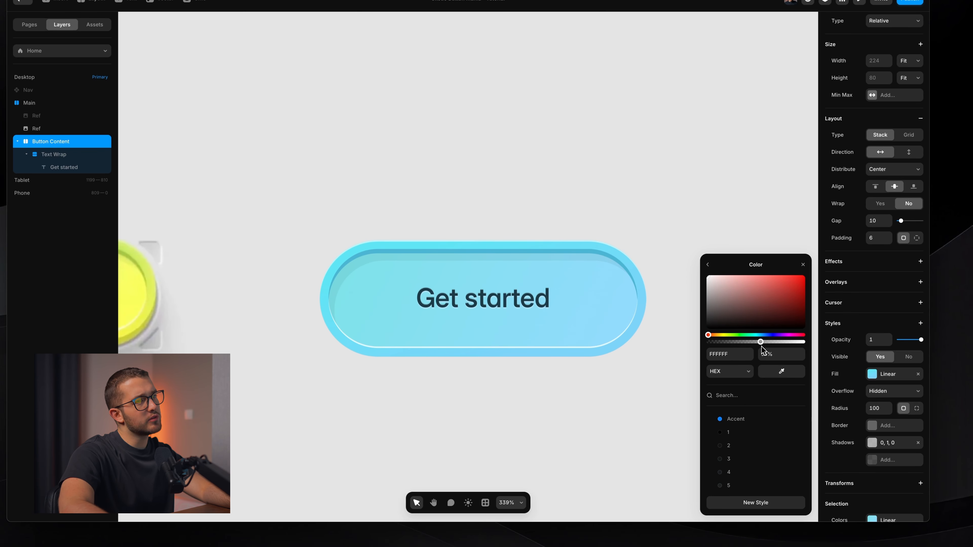
left_click(768, 353)
type("50")
key("Return")
type("70")
key("Return")
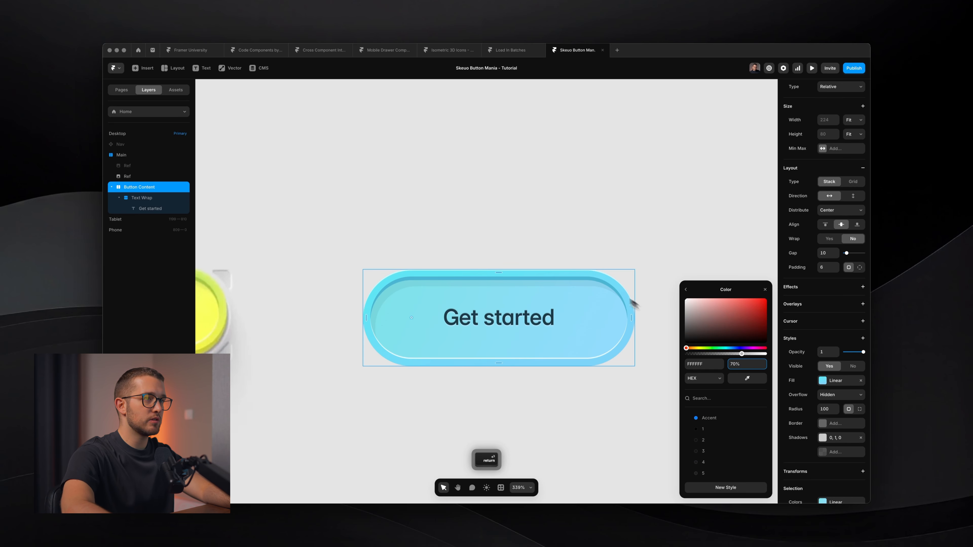
left_click(765, 290)
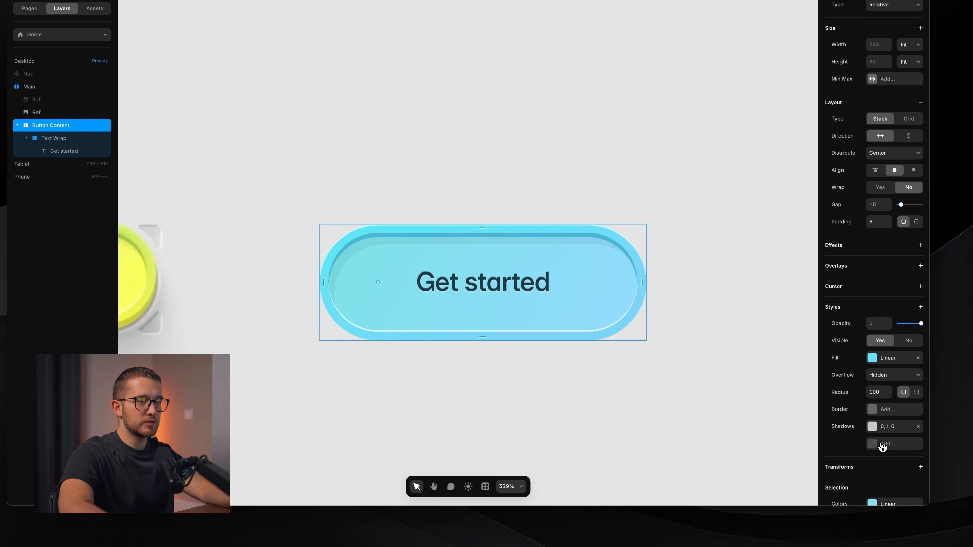
Step: Add a second, outside box shadow to Button Content with Y offset 5 and blur 0
left_click(883, 445)
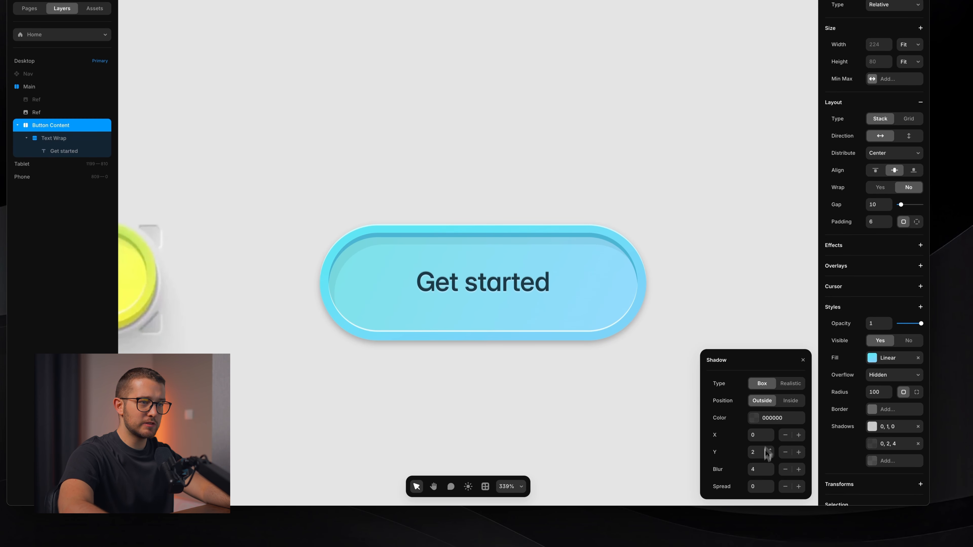
type("0")
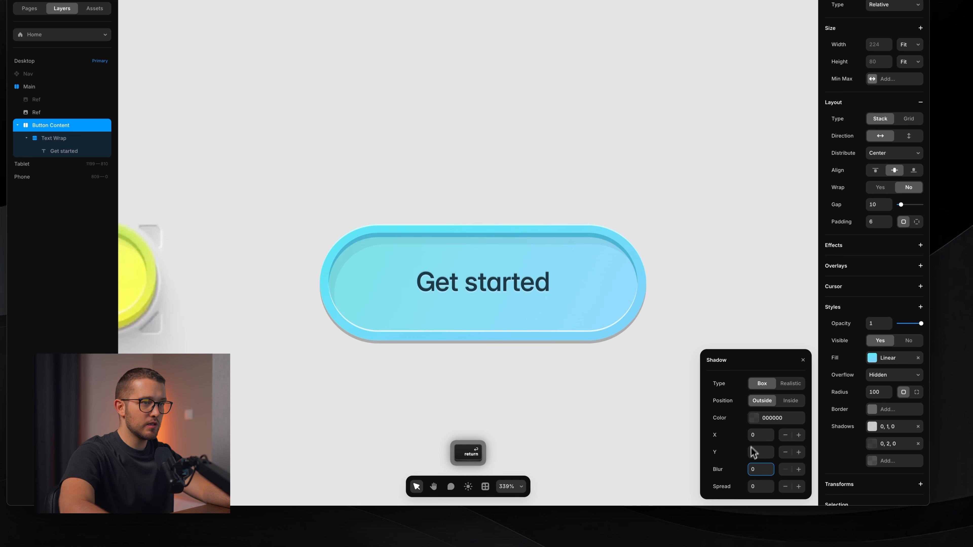
left_click_drag(771, 453, 770, 453)
Step: Measure the depth of the lower edge of the yellow Learn More reference button with the screenshot crosshair
scroll(498, 437, "left", 10)
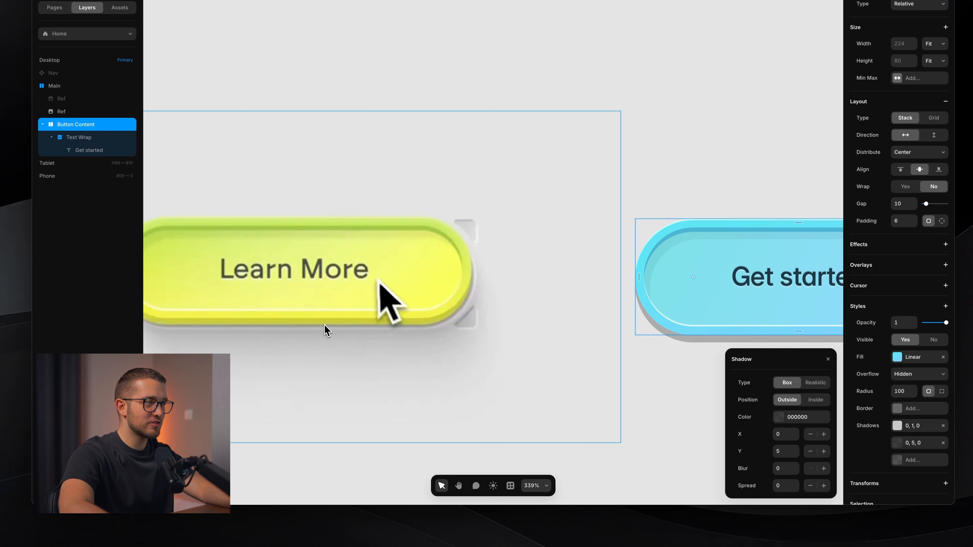
scroll(220, 326, "up", 3)
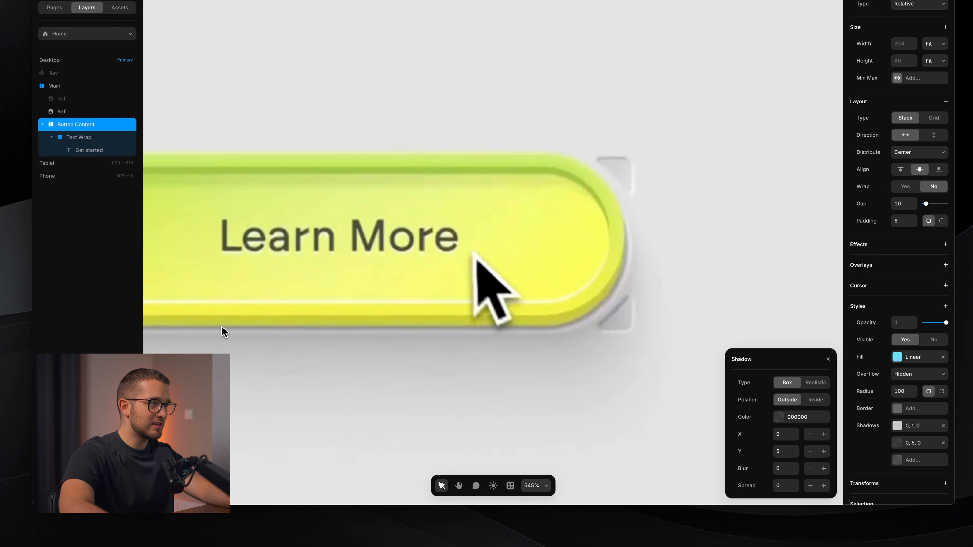
key("shift+super+4")
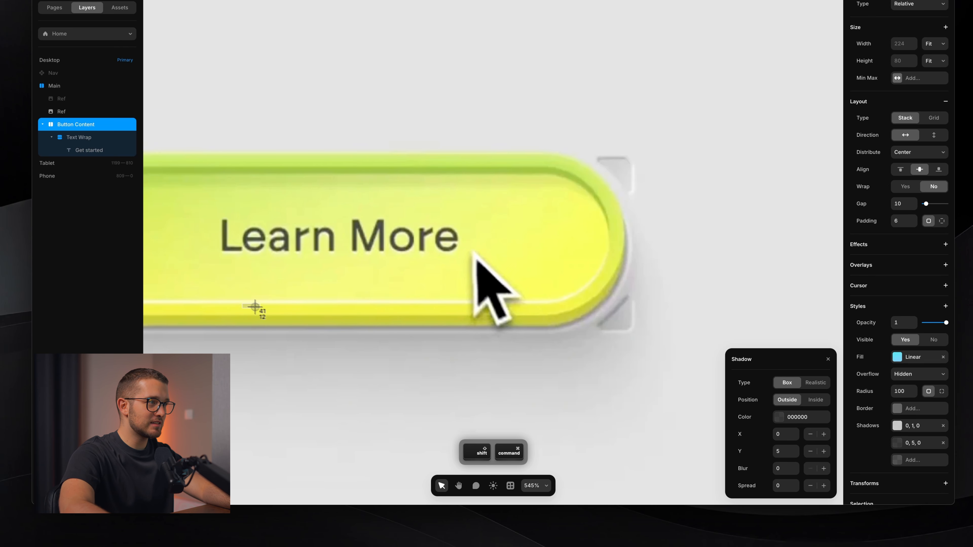
left_click_drag(254, 307, 262, 319)
key("space")
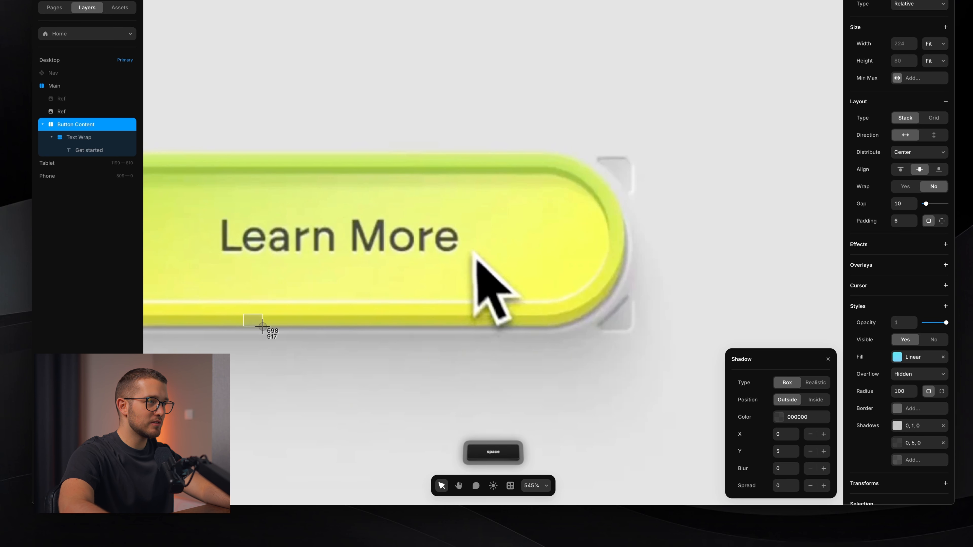
key("Escape")
Step: Measure the depth of the shadow below the blue Get started button with the screenshot crosshair for comparison
scroll(263, 329, "down", 2)
scroll(263, 329, "right", 7)
scroll(557, 295, "right", 3)
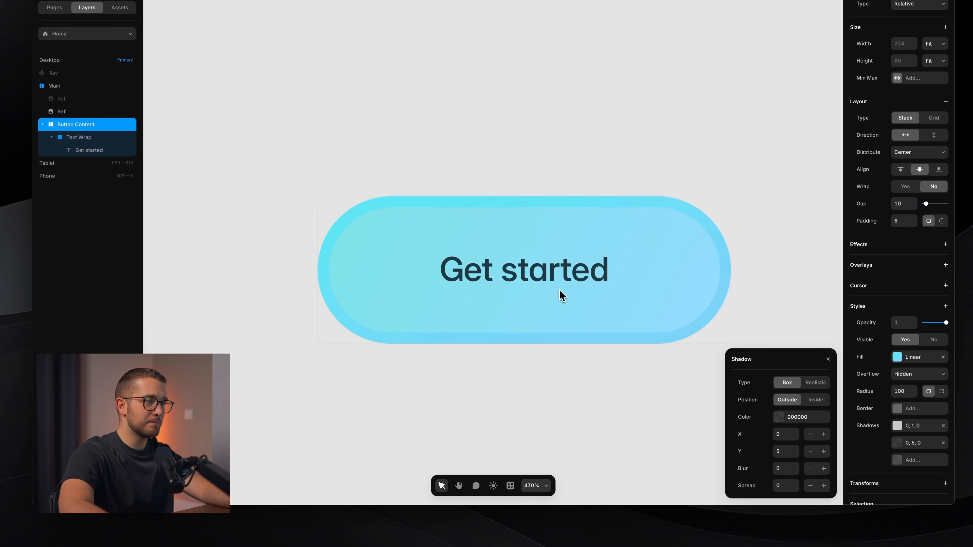
scroll(559, 293, "down", 5)
scroll(559, 292, "up", 3)
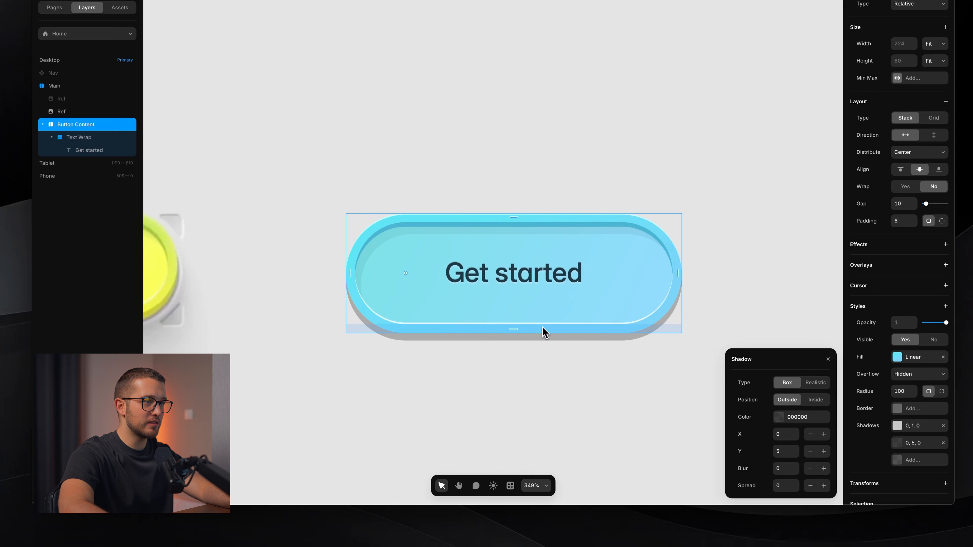
key("super")
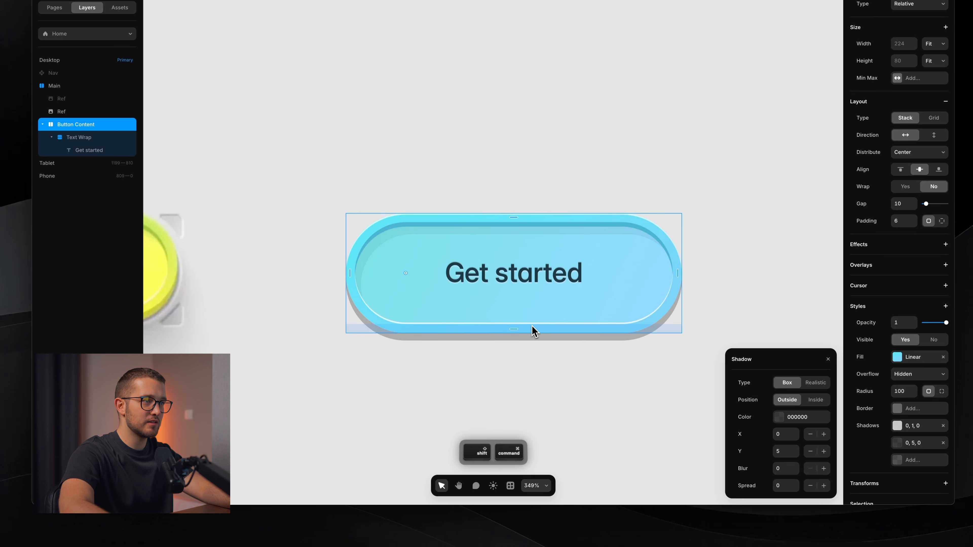
key("shift+super+4")
left_click_drag(542, 331, 543, 333)
key("space")
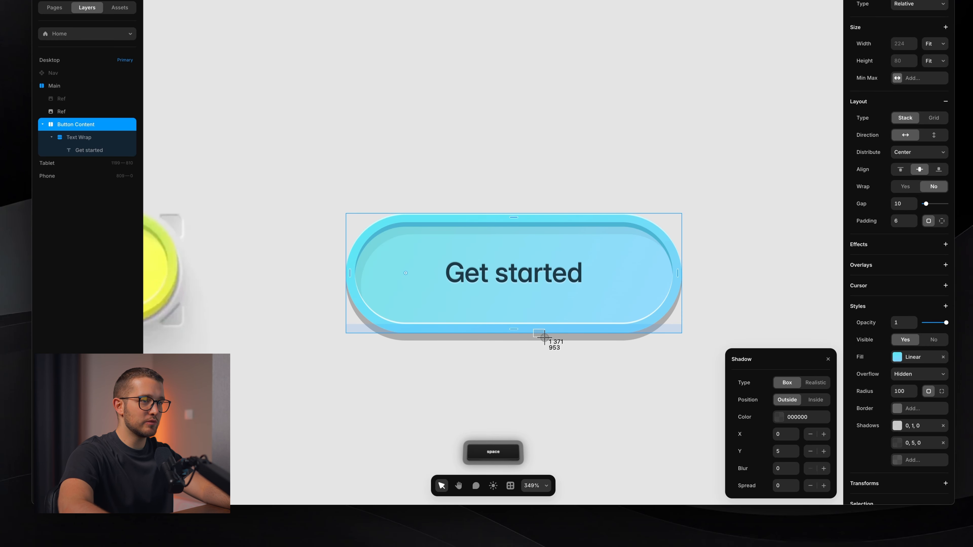
Step: Set the outside shadow's Y offset to 6 and compare the blue button with the yellow reference
left_click(784, 451)
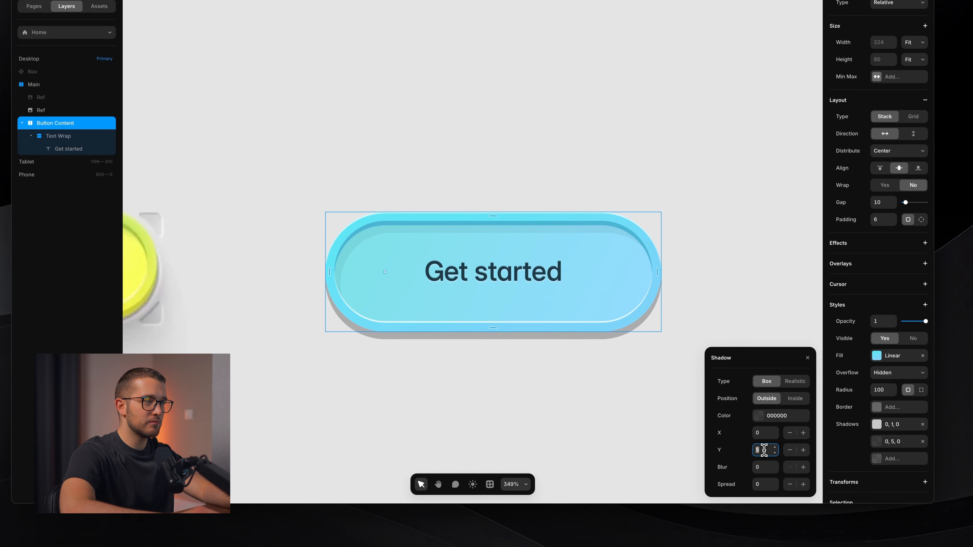
type("6")
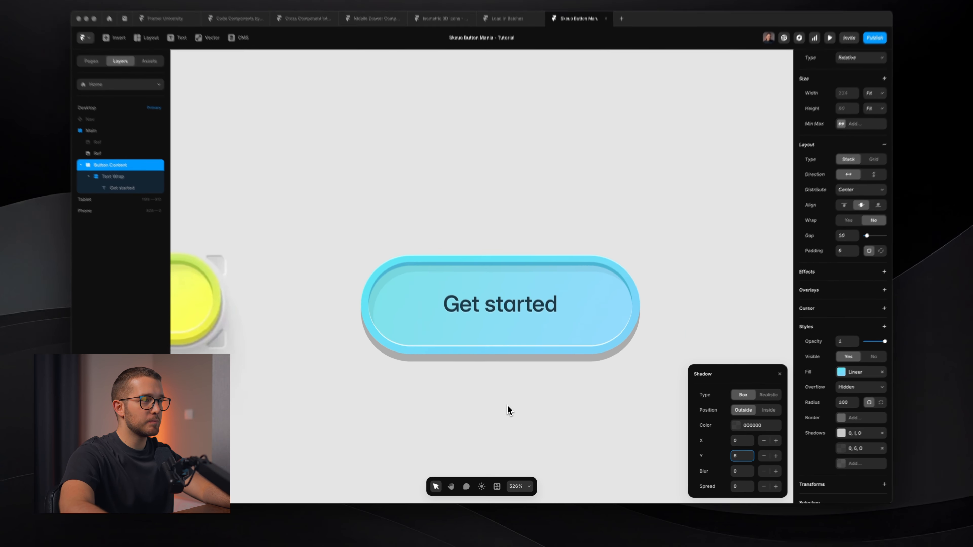
scroll(501, 407, "left", 10)
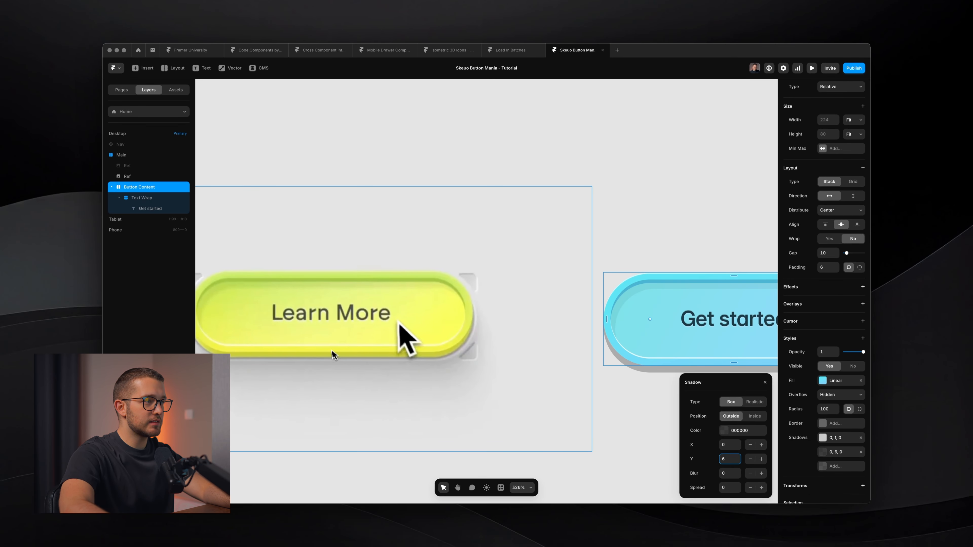
scroll(333, 351, "right", 10)
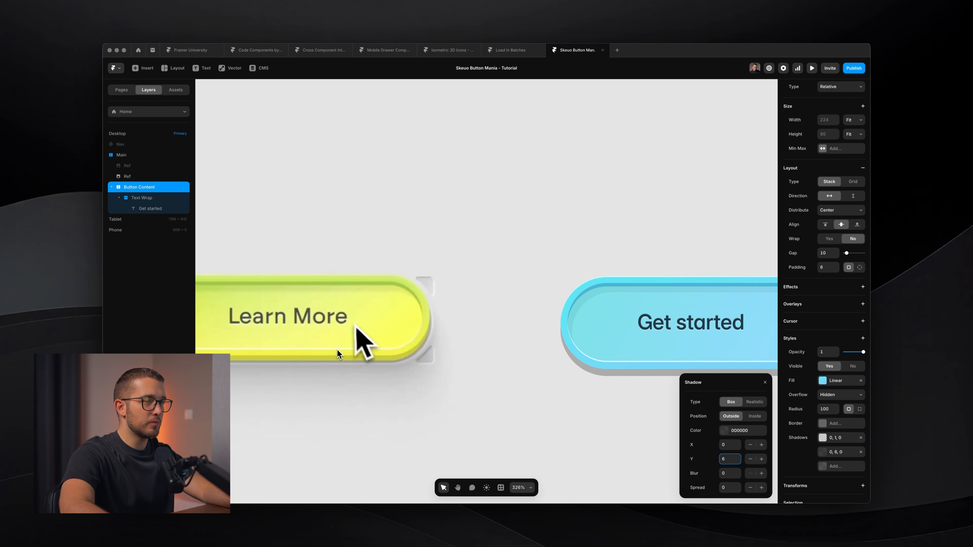
Step: Sample the blue at the button's lower edge as the outside shadow's colour and darken it to 73C3E6 at 100%
left_click(738, 431)
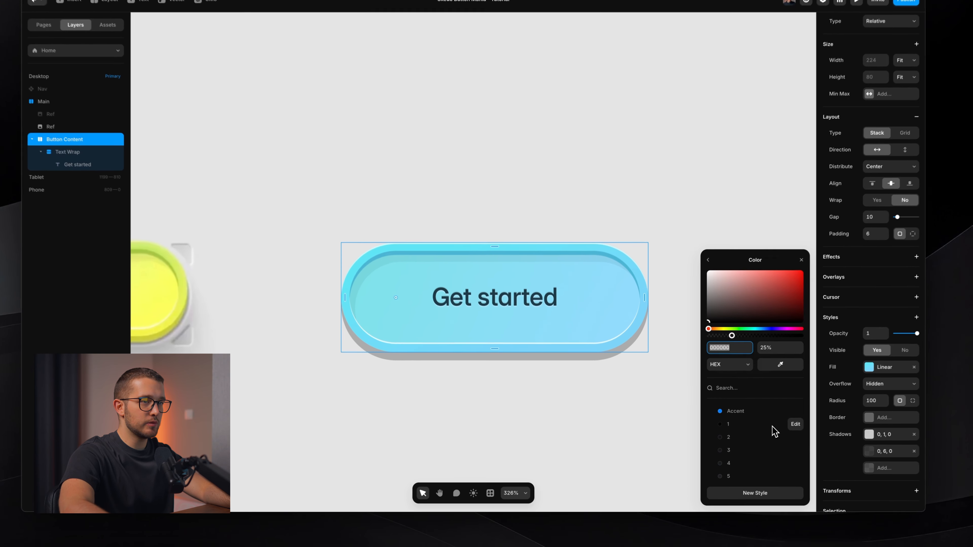
left_click(781, 364)
left_click(524, 353)
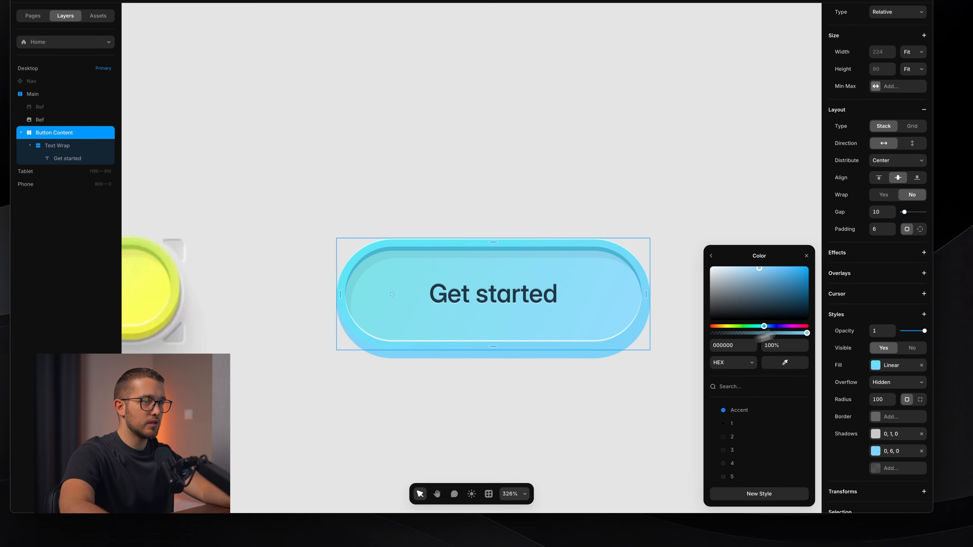
left_click(760, 272)
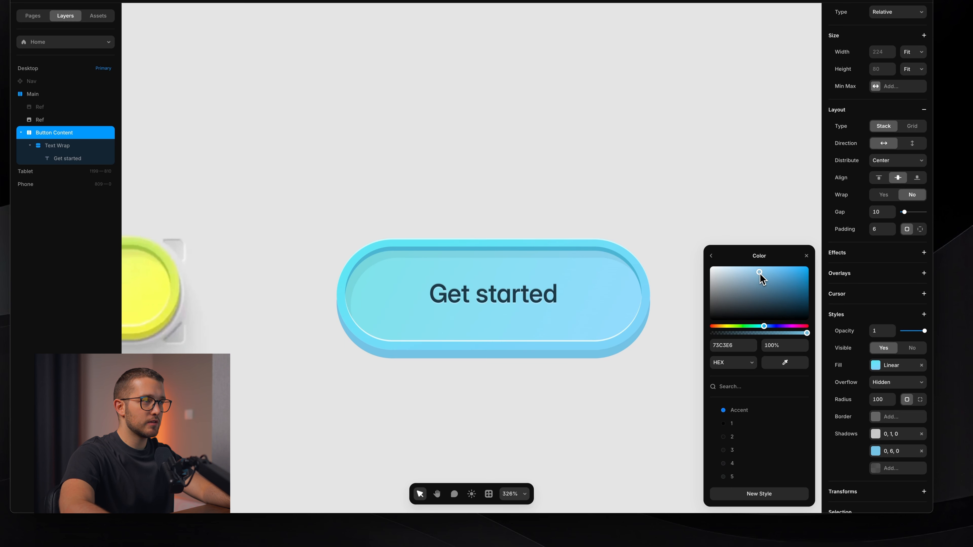
Step: Increase the font size of the Get started text to 20 px
left_click(603, 413)
scroll(602, 413, "down", 3)
scroll(602, 414, "down", 2)
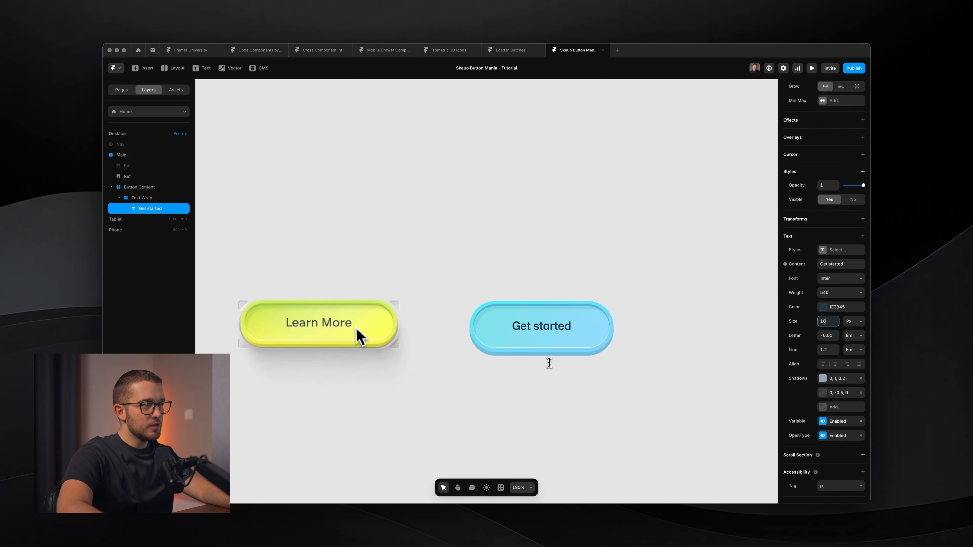
key("Escape")
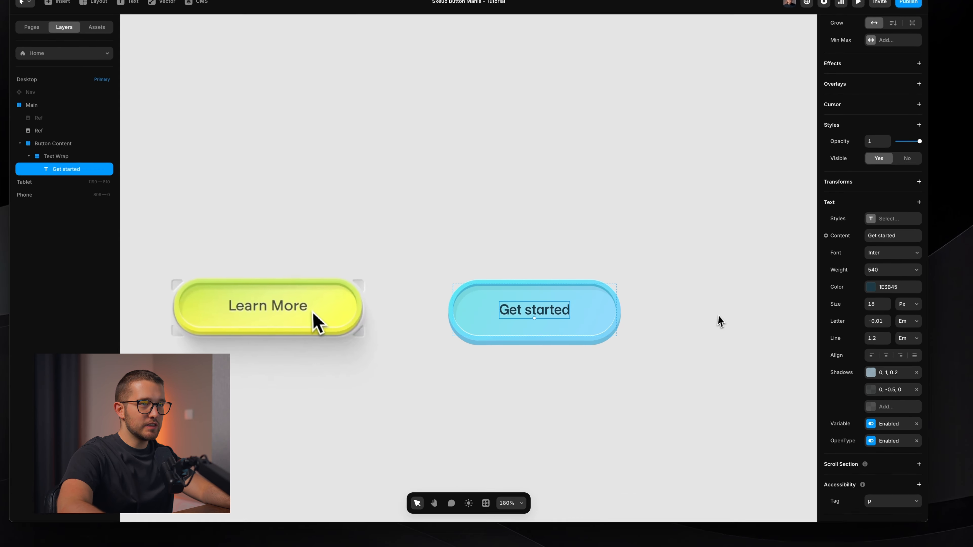
left_click(872, 304)
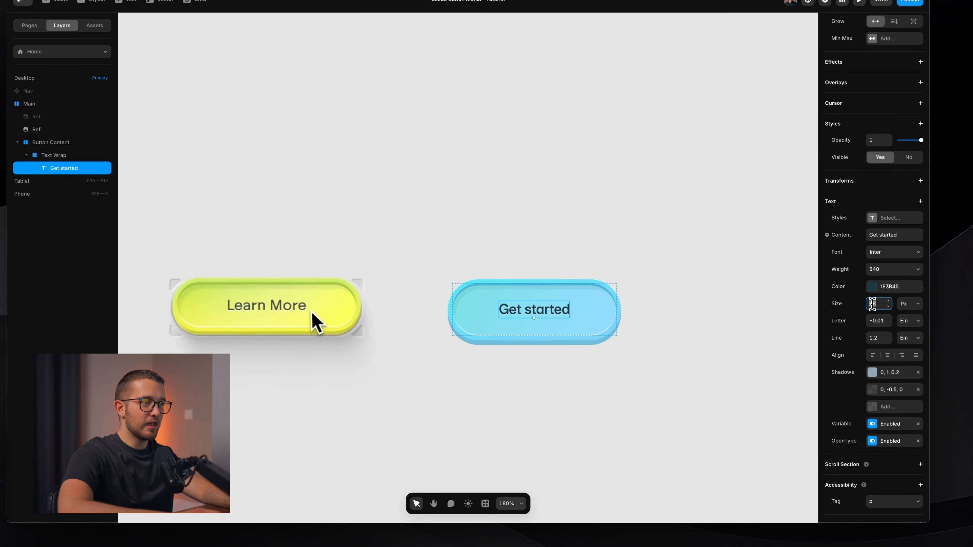
key("Up")
key("Up")
key("Up")
key("Down")
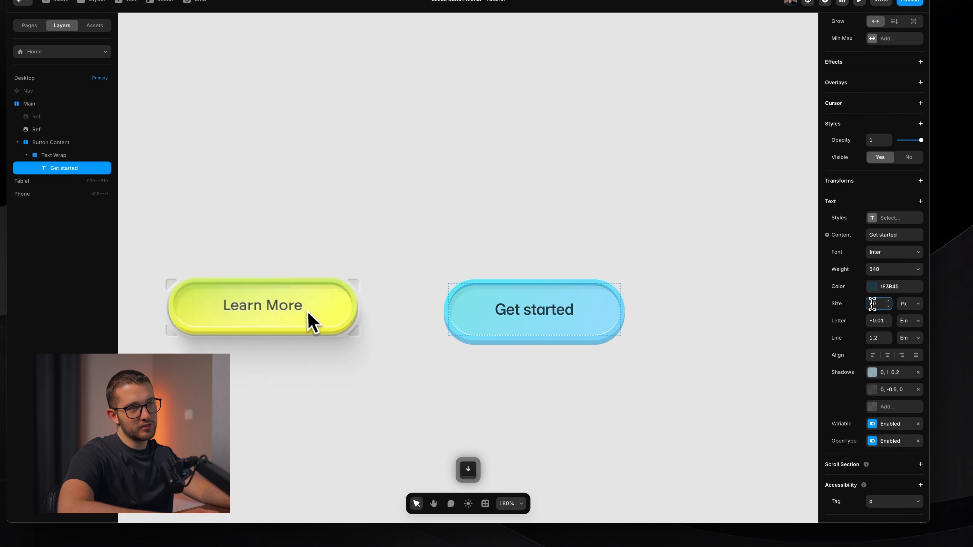
Step: Hide the editor interface to compare the whole blue button with the yellow reference button
key("Escape")
left_click(602, 406)
scroll(598, 404, "down", 5)
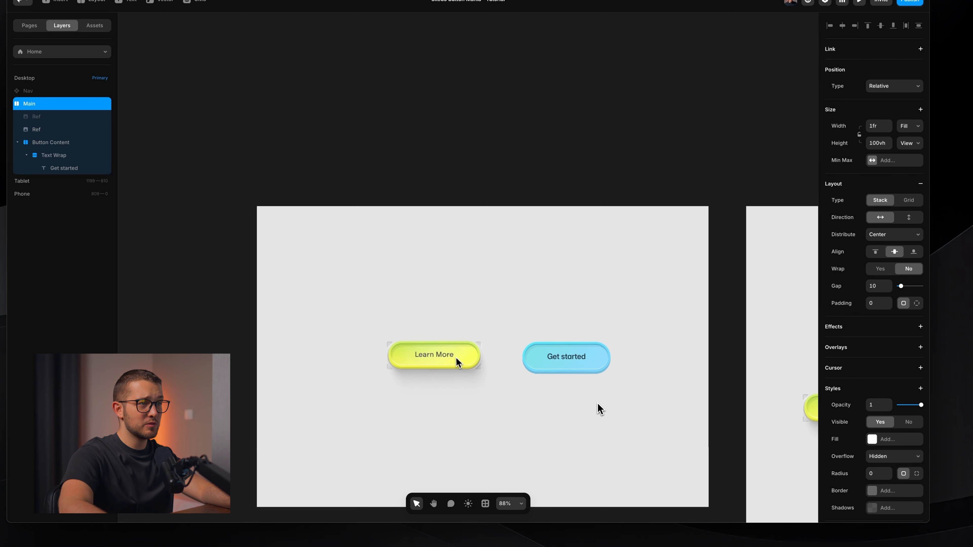
key("super+backslash")
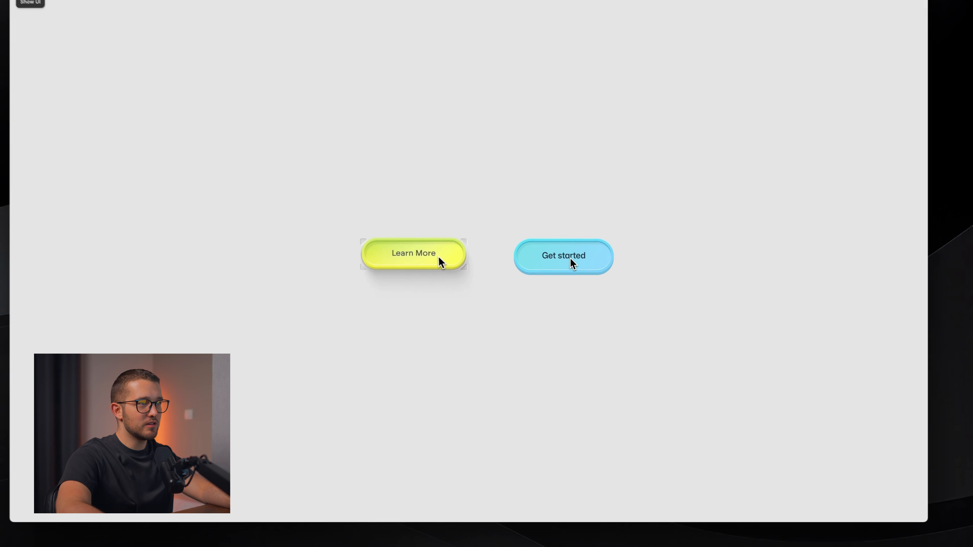
Step: Restore the editor interface and lower the opacity of the Text Wrap's E3F8FF inside shadow
key("Escape")
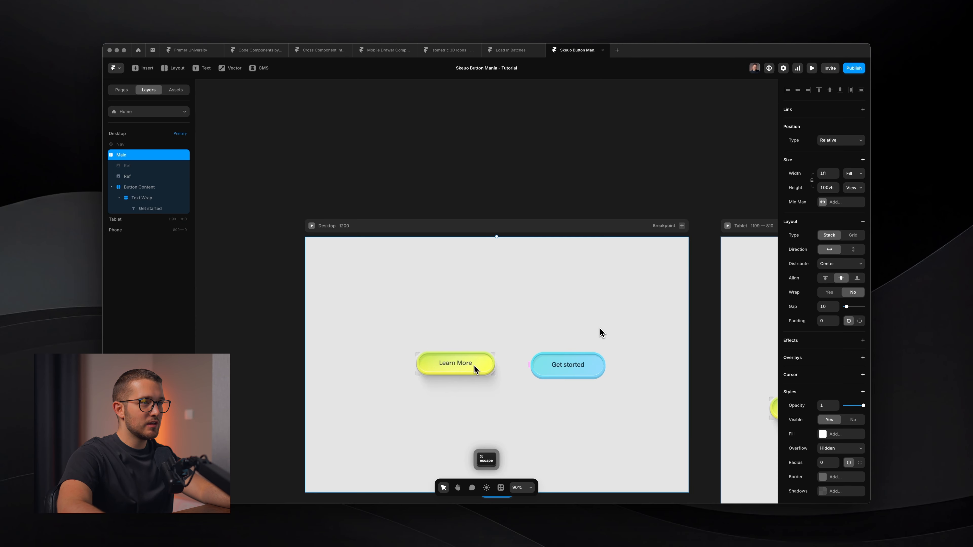
scroll(578, 328, "up", 5)
scroll(579, 331, "down", 1)
left_click(598, 360, "super")
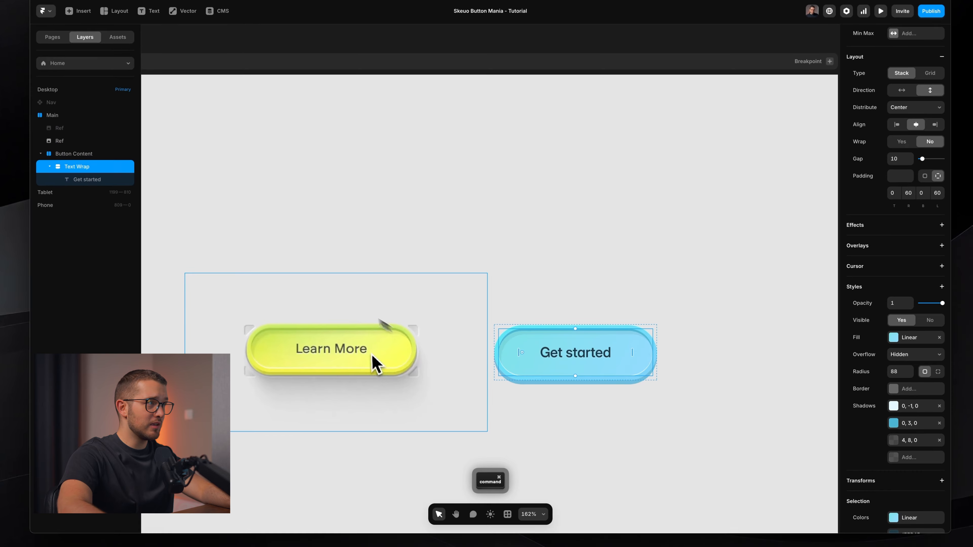
left_click(912, 406)
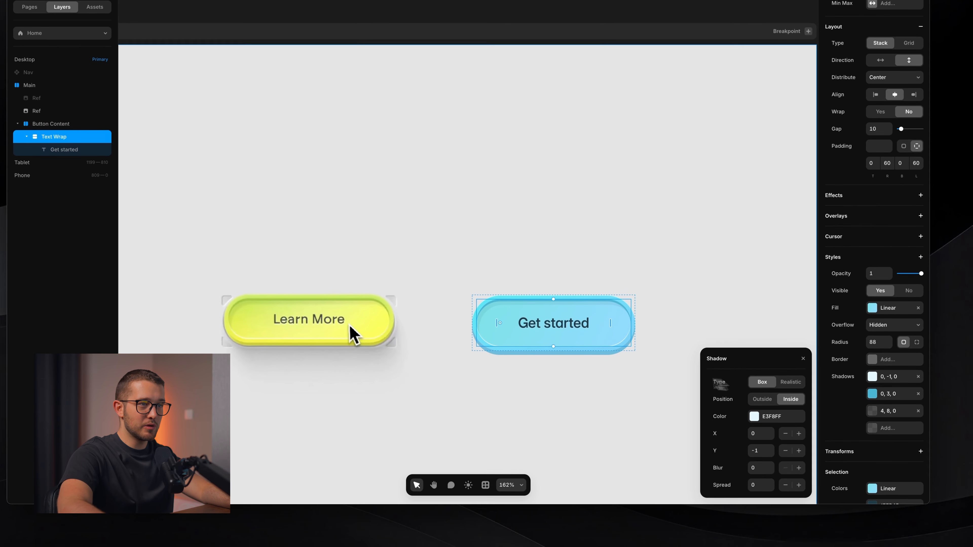
left_click(778, 421)
scroll(568, 398, "up", 3)
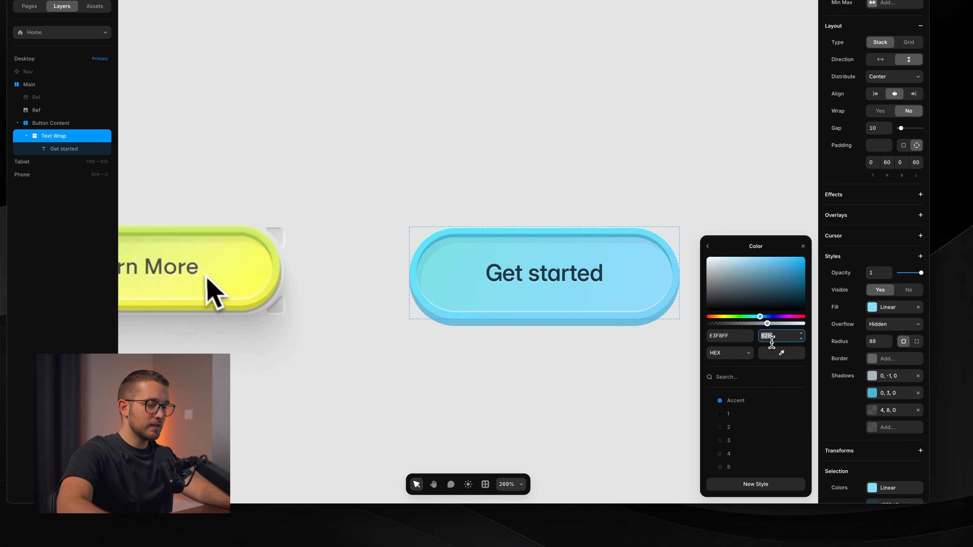
left_click(579, 388)
Step: Compare the blue button's softened edge highlight with the yellow Learn More reference button
scroll(579, 386, "right", 1)
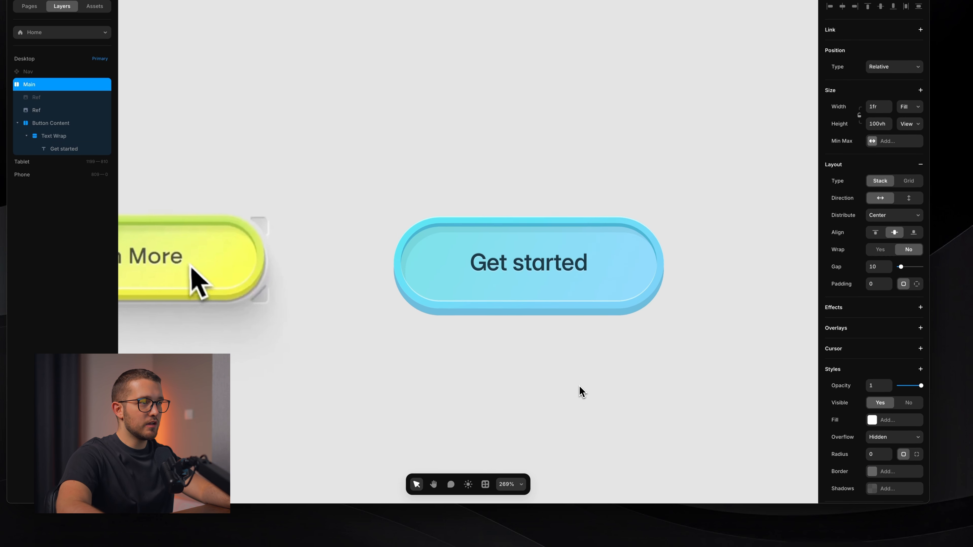
scroll(579, 386, "down", 2)
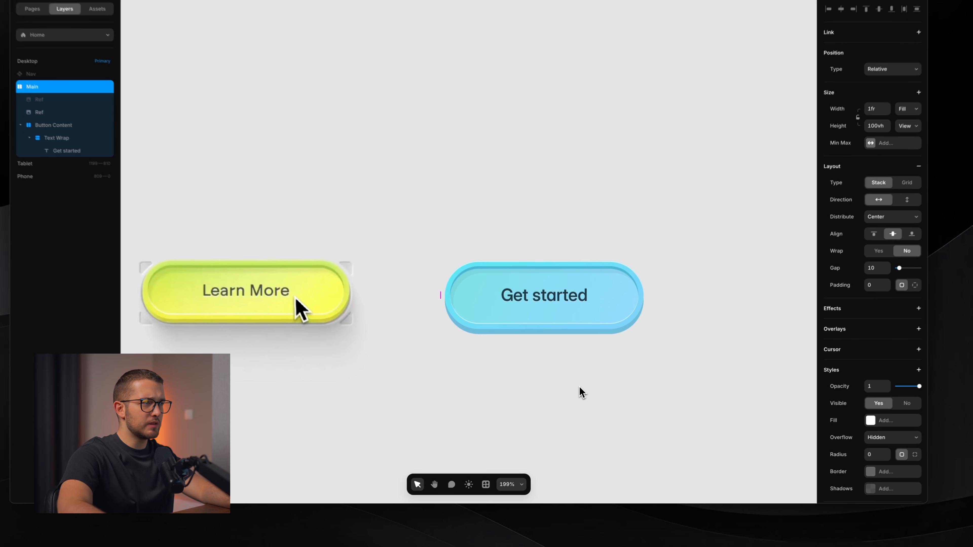
scroll(506, 346, "left", 3)
scroll(246, 291, "up", 4)
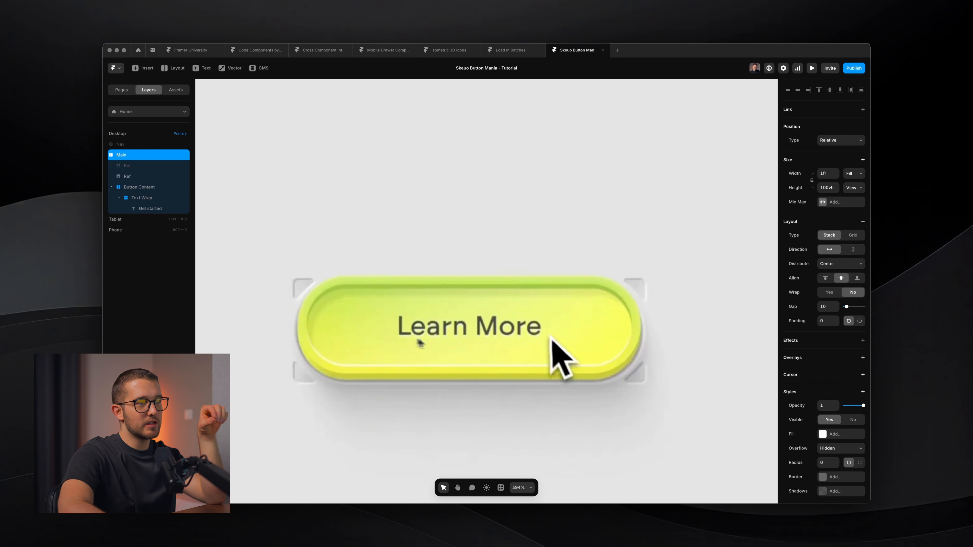
scroll(433, 339, "down", 1)
scroll(433, 339, "down", 2)
scroll(433, 339, "down", 2)
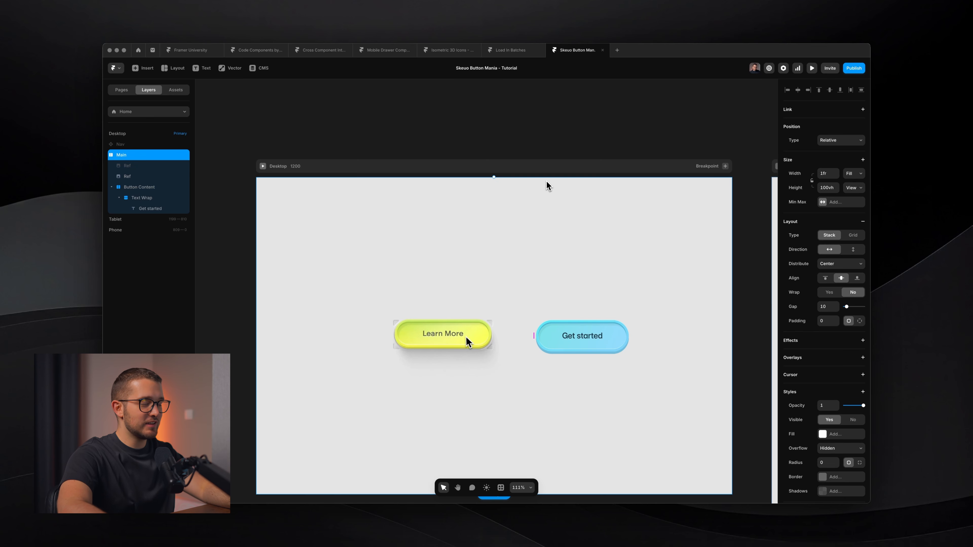
Step: Switch to the reference video post and examine the Learn More button in its pressed-in state
key("super+Tab")
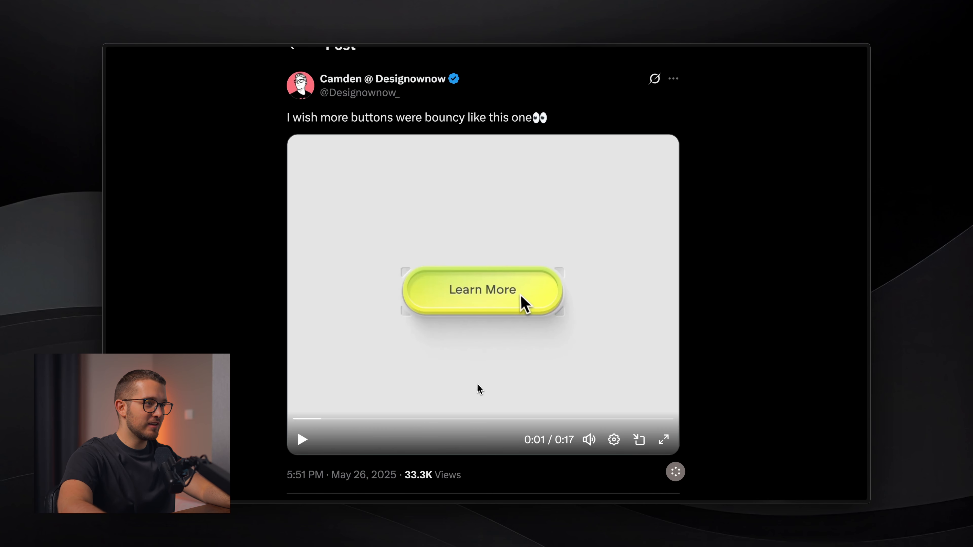
left_click_drag(404, 421, 515, 432)
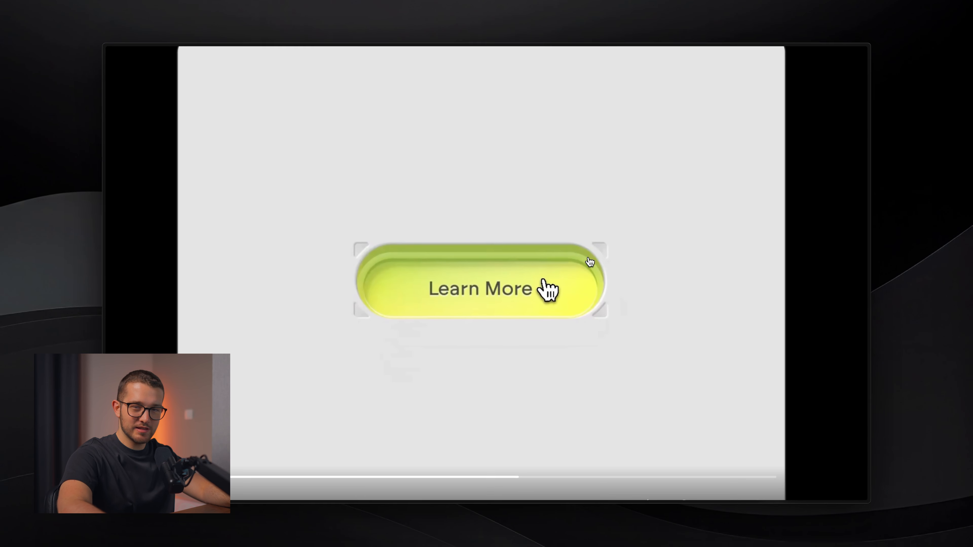
key("space")
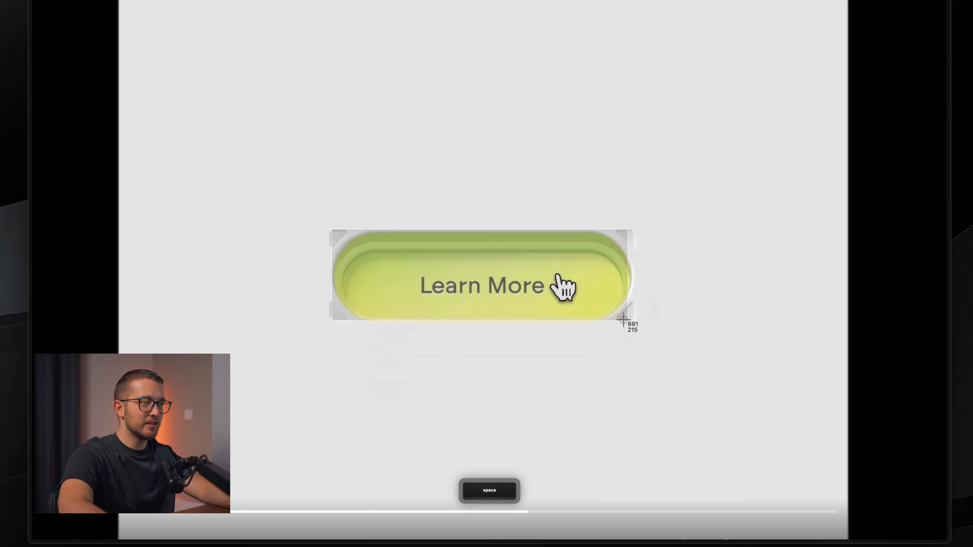
key("Escape")
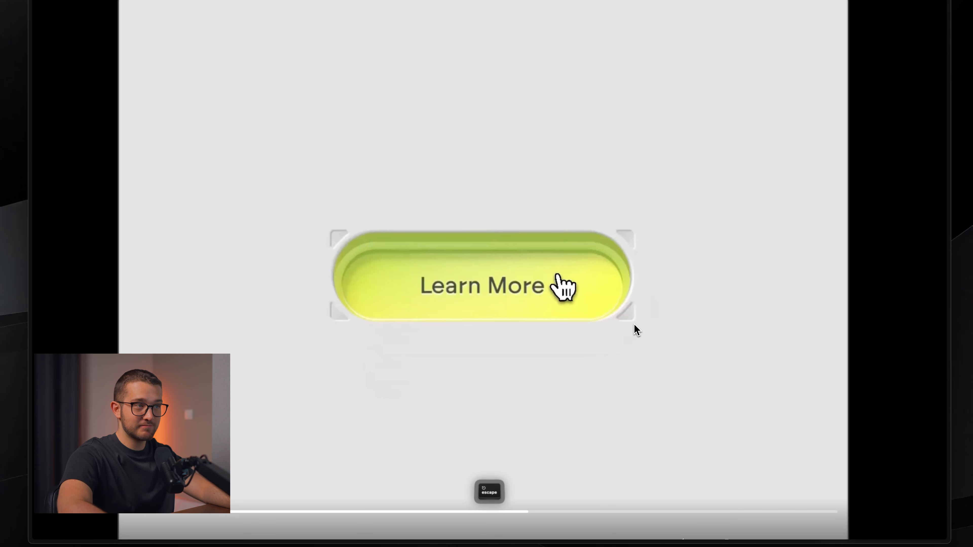
Step: Switch back to Framer, select the Button Content layer, widen the layer list and collapse the layer's children
key("super+Tab")
left_click(613, 339, "super")
scroll(612, 341, "up", 5)
left_click(636, 336, "super")
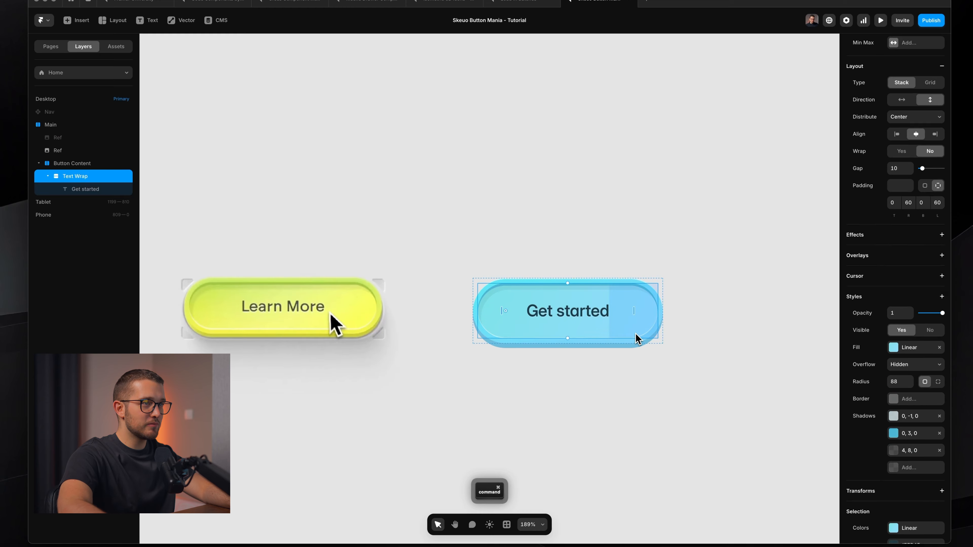
left_click(104, 181)
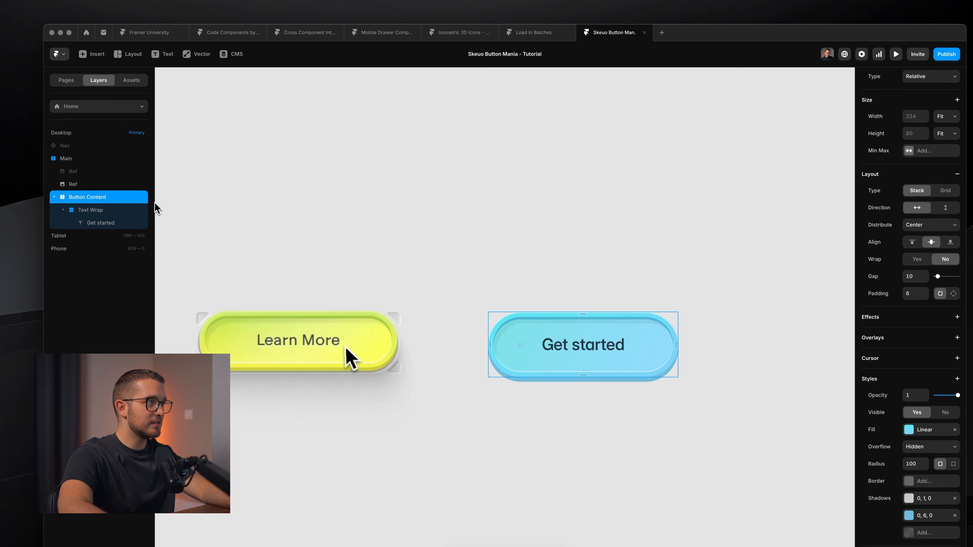
left_click_drag(147, 189, 196, 186)
left_click(73, 197)
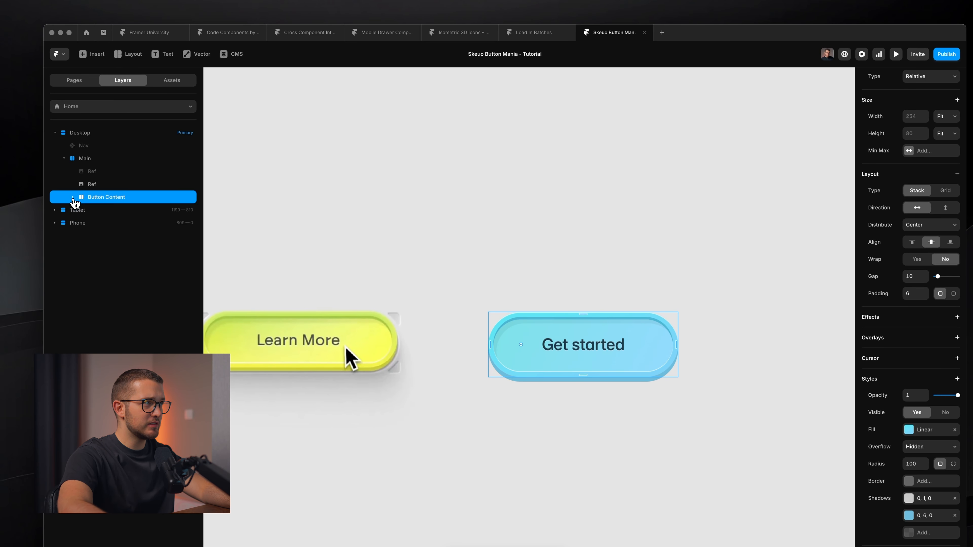
scroll(539, 177, "right", 2)
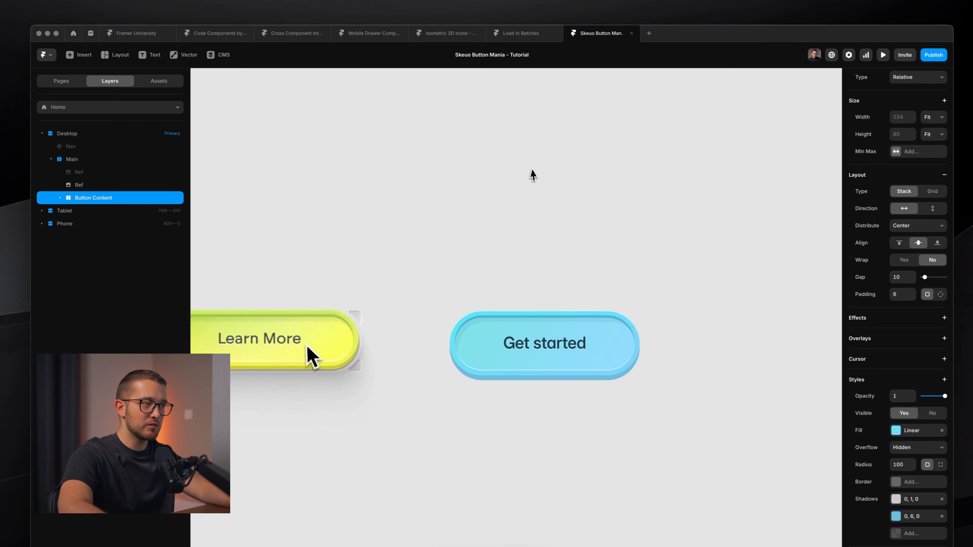
Step: Wrap Button Content in a new stack and set that stack's width to Fit Content
key("alt")
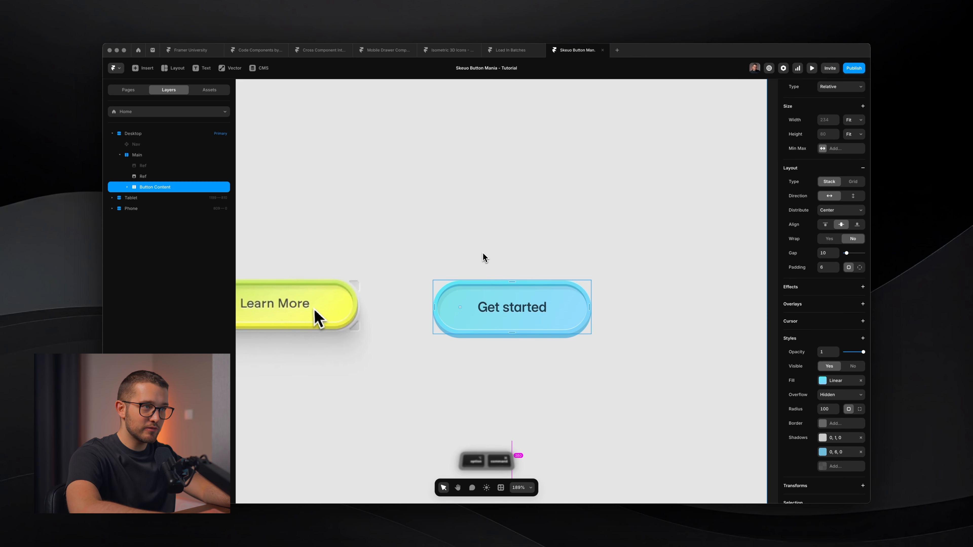
right_click(482, 323)
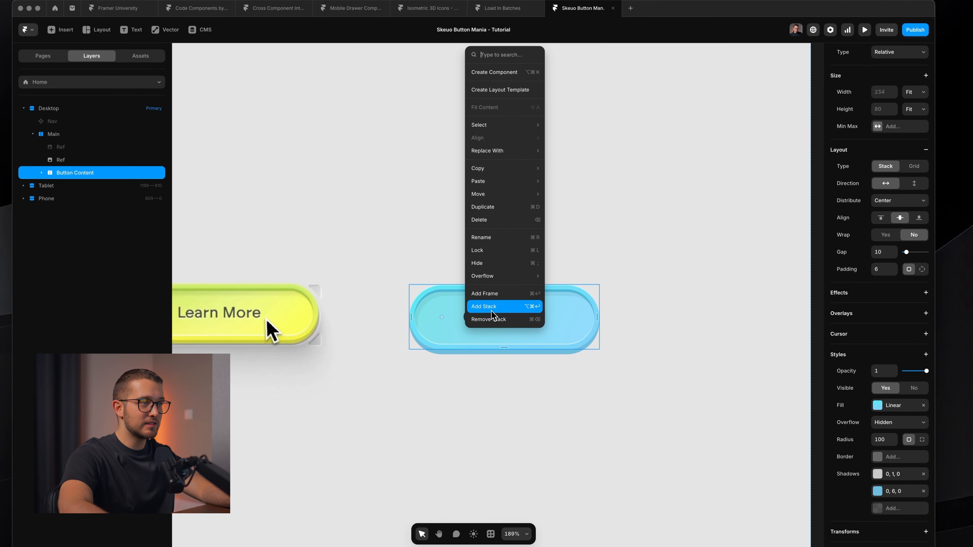
left_click(493, 307)
left_click(915, 156)
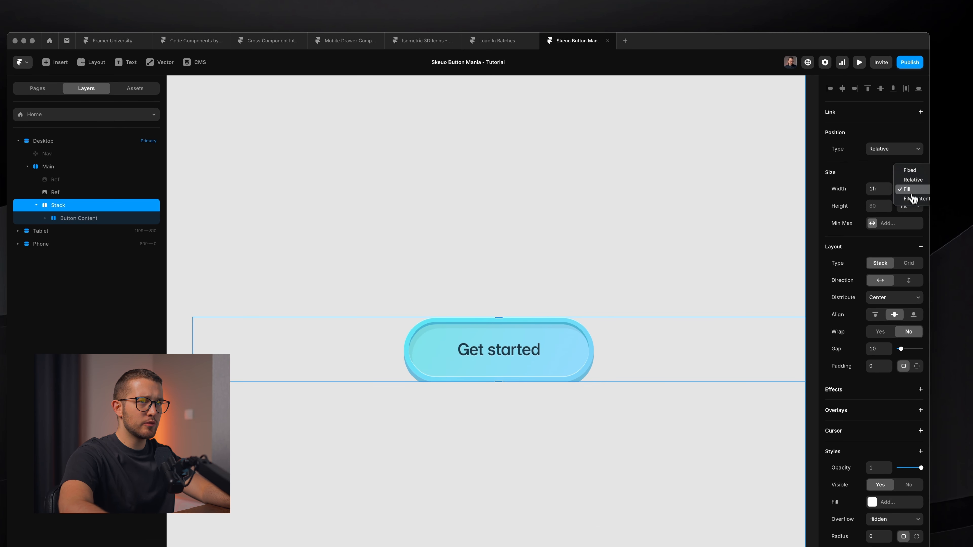
left_click(915, 199)
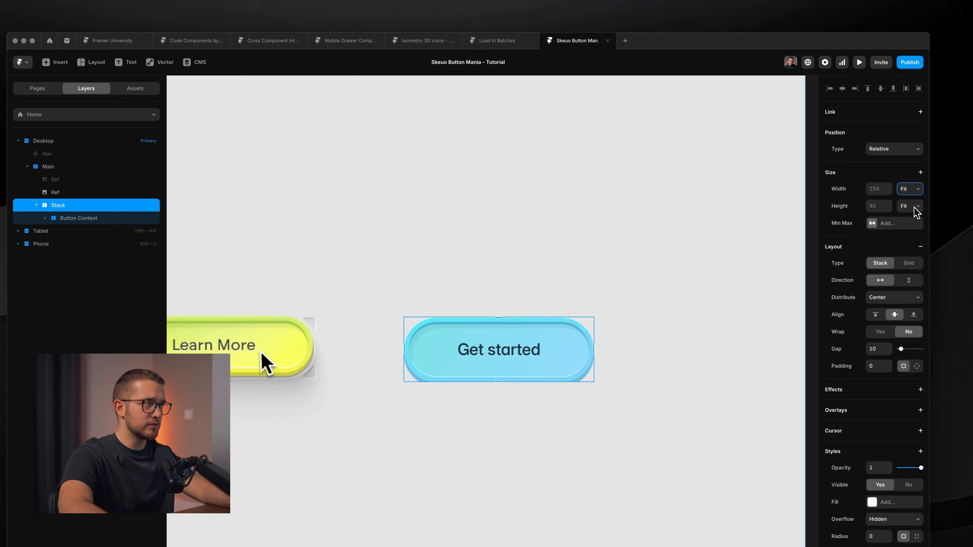
Step: Rename the new stack around Button Content as Hole
double_click(87, 207)
type("H")
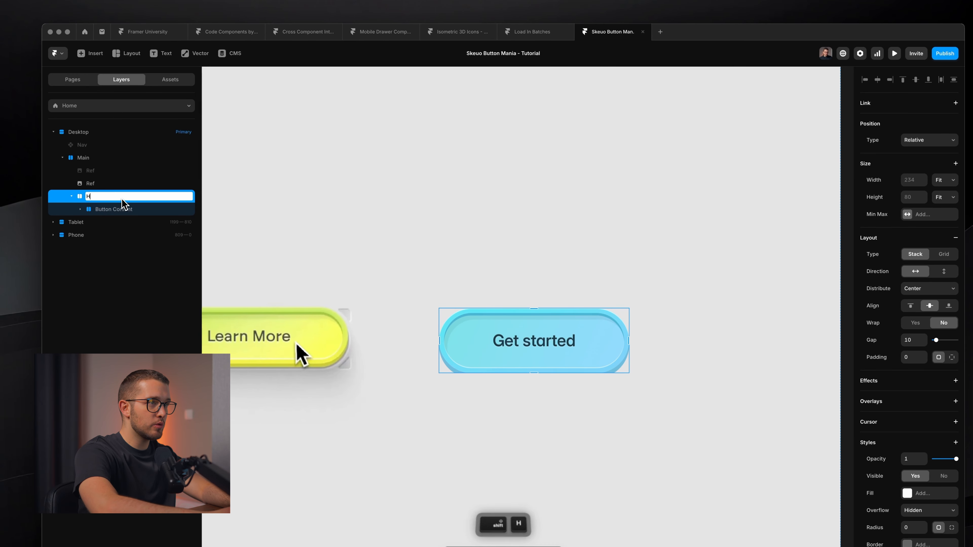
type("ole")
key("Return")
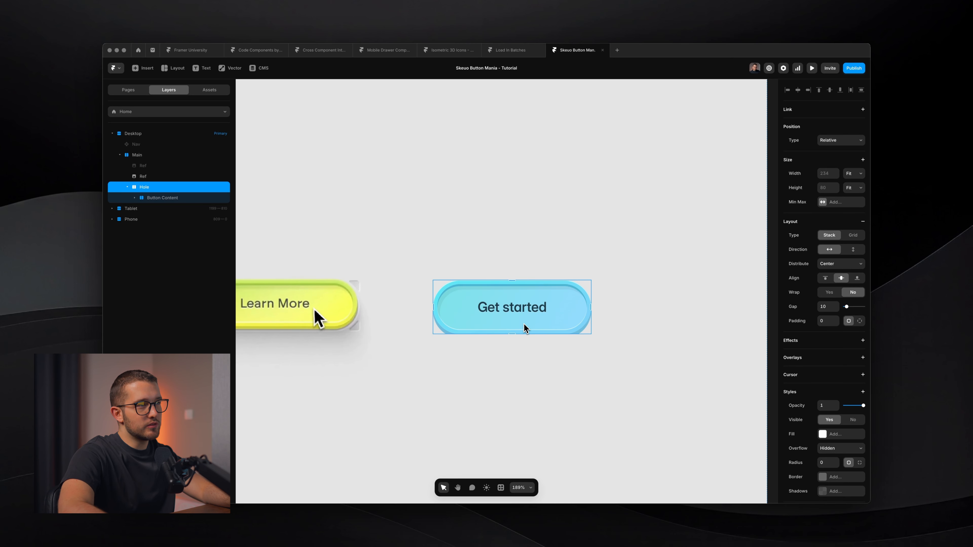
Step: Set the Hole stack's corner radius to 100 and switch its padding to individual sides
left_click(825, 462)
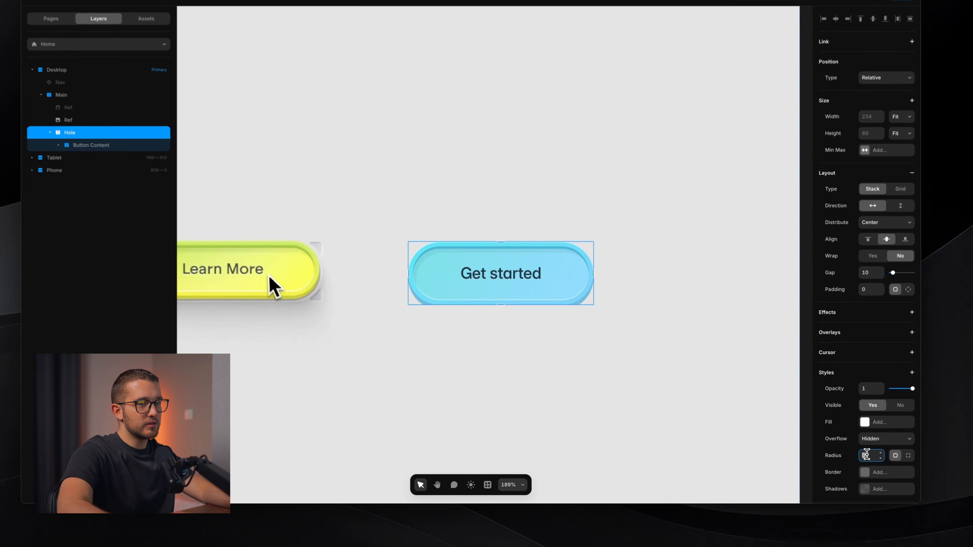
type("100")
key("Return")
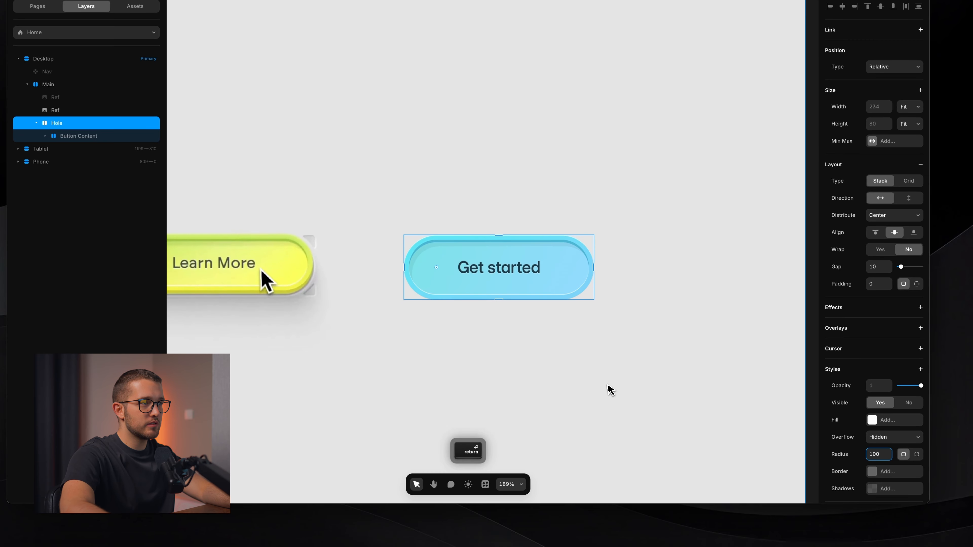
scroll(547, 362, "down", 3)
scroll(546, 362, "up", 3)
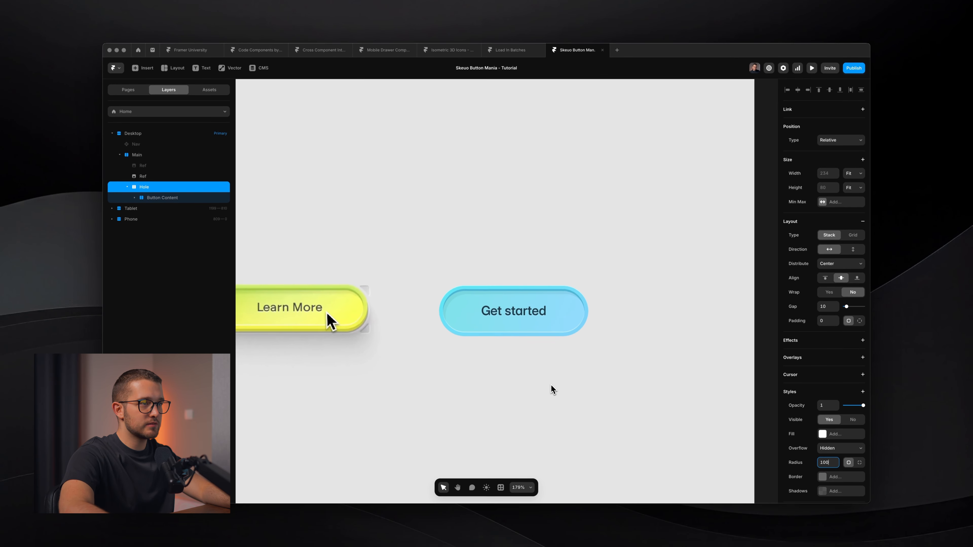
left_click(860, 321)
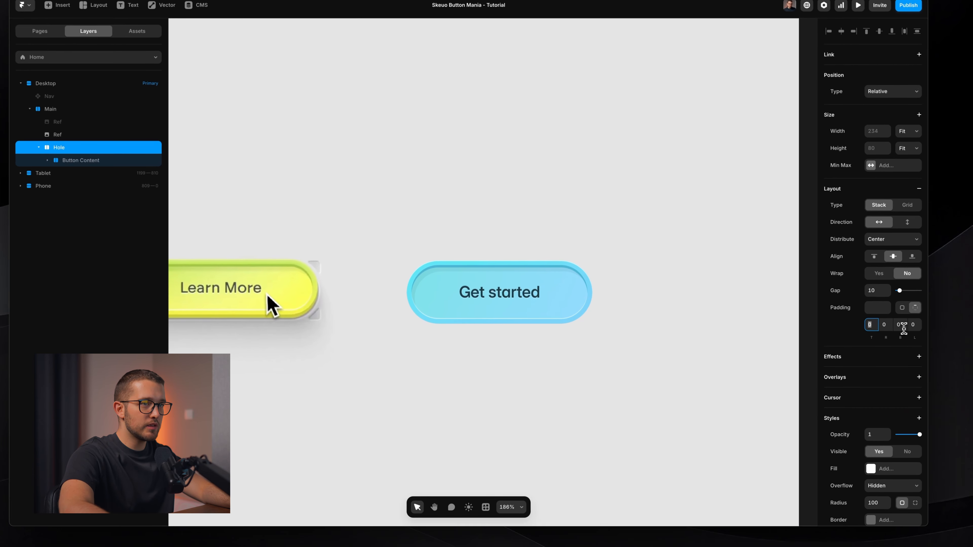
Step: Try several bottom padding values on the Hole stack, including 10 and 6, and reset it to 0
left_click(849, 336)
key("Up")
key("Up")
key("Up")
key("Up")
key("Up")
key("Up")
key("Down")
key("Down")
key("Down")
key("Down")
key("Down")
key("Down")
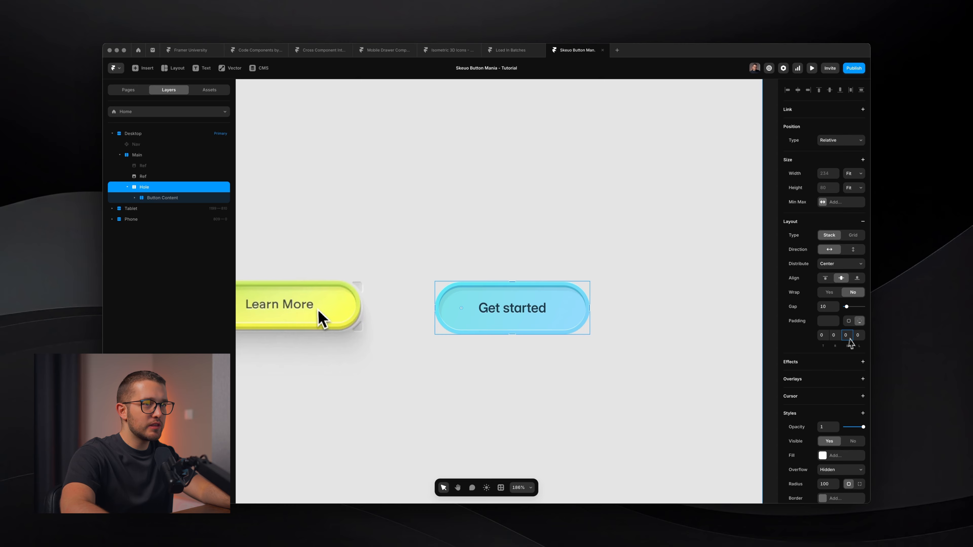
key("shift+Up")
key("Down")
key("Down")
key("Down")
key("Down")
key("Down")
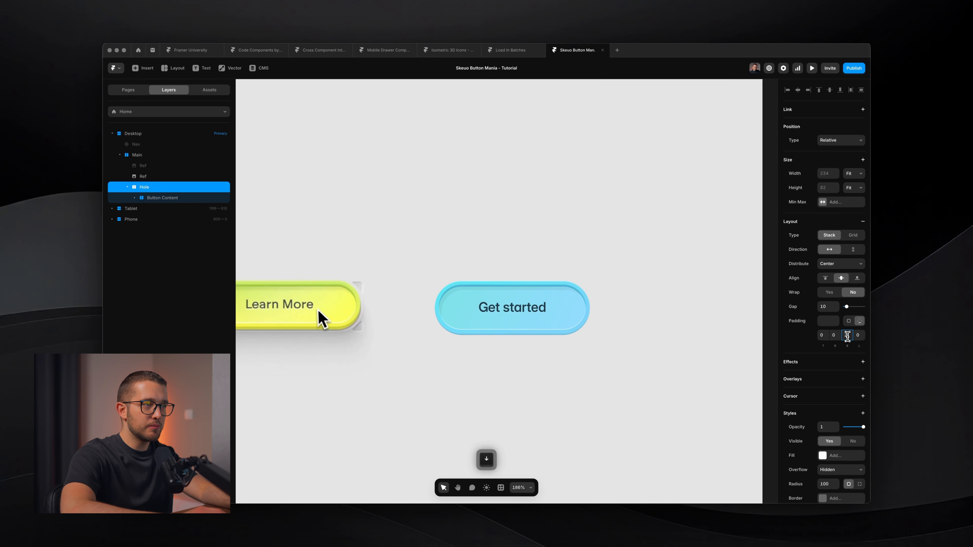
key("Up")
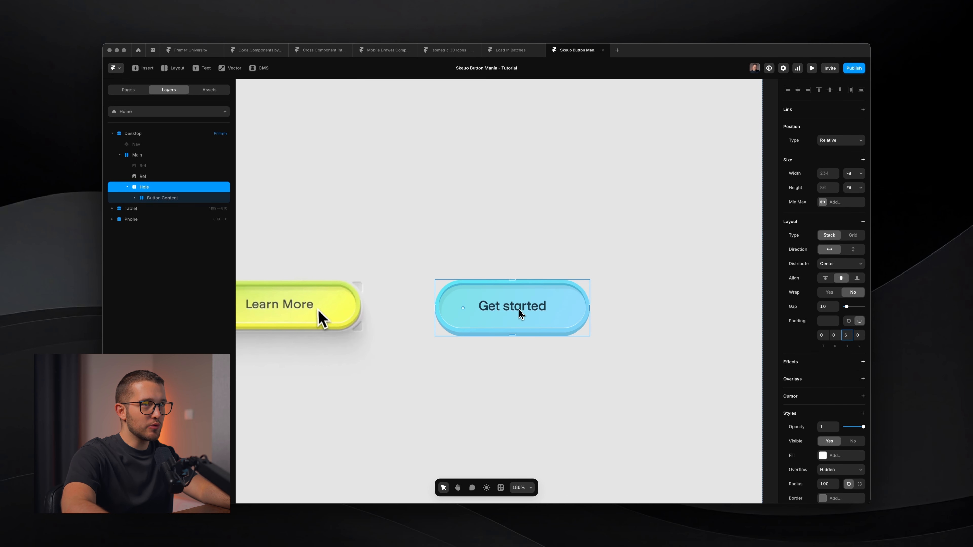
key("BackSpace")
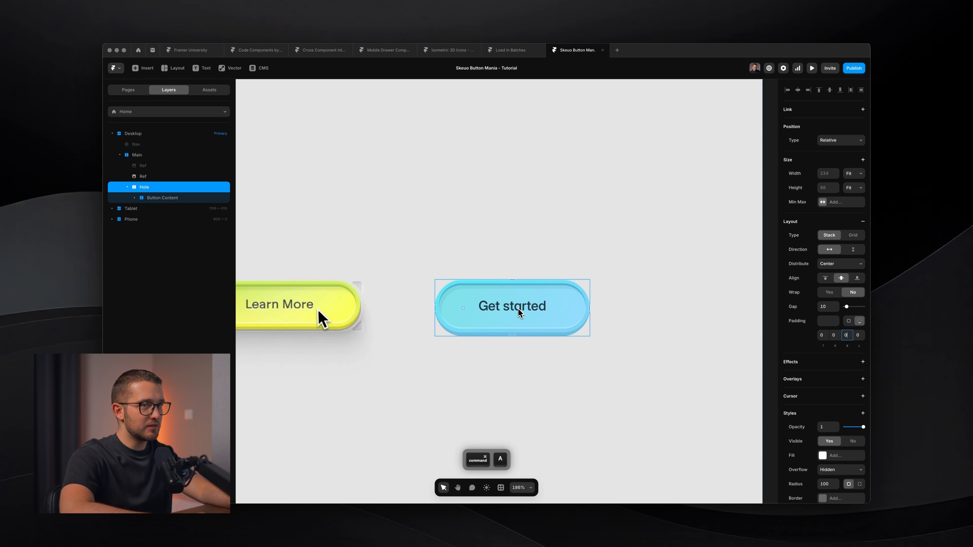
type("0")
key("Return")
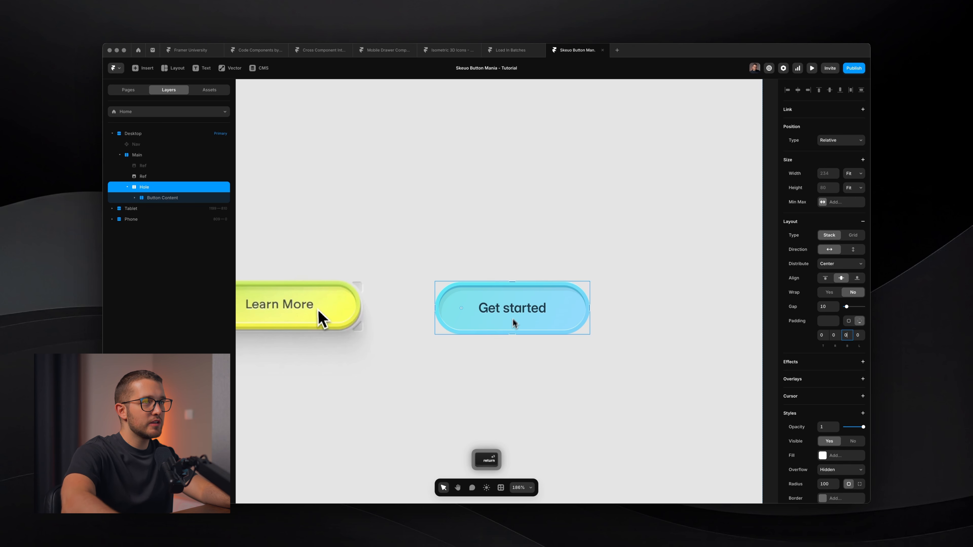
Step: Give the Hole stack a fixed height of 80 and distribute its content vertically to the End
left_click(855, 188)
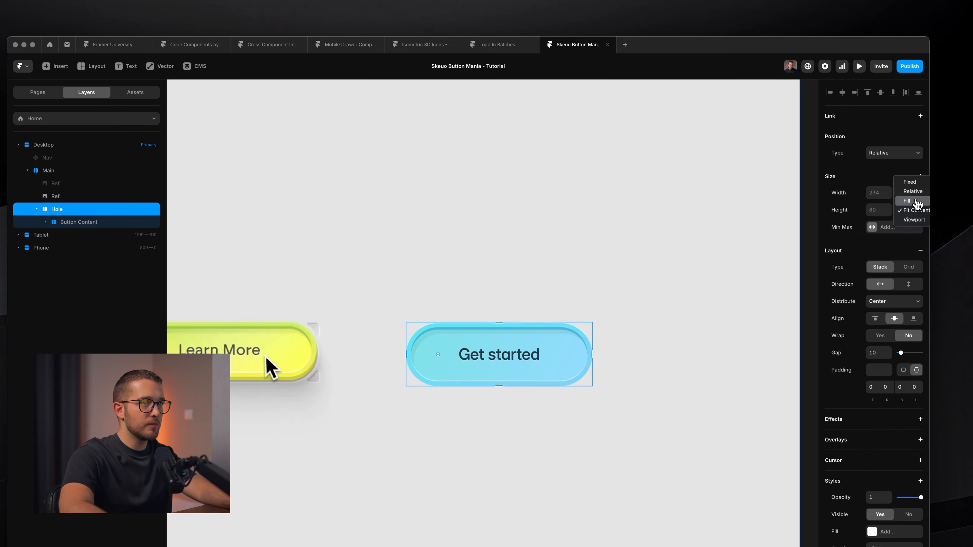
left_click(911, 182)
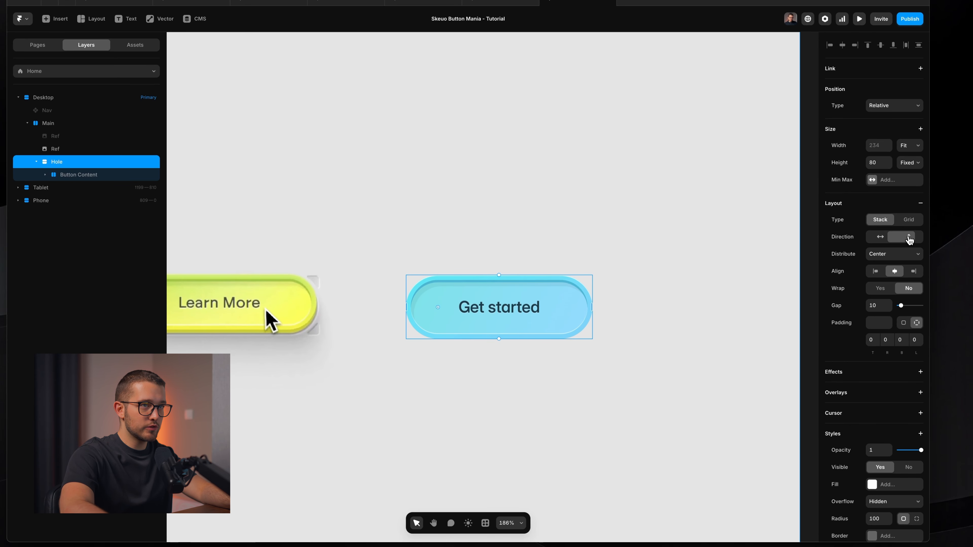
left_click(896, 260)
left_click(895, 266)
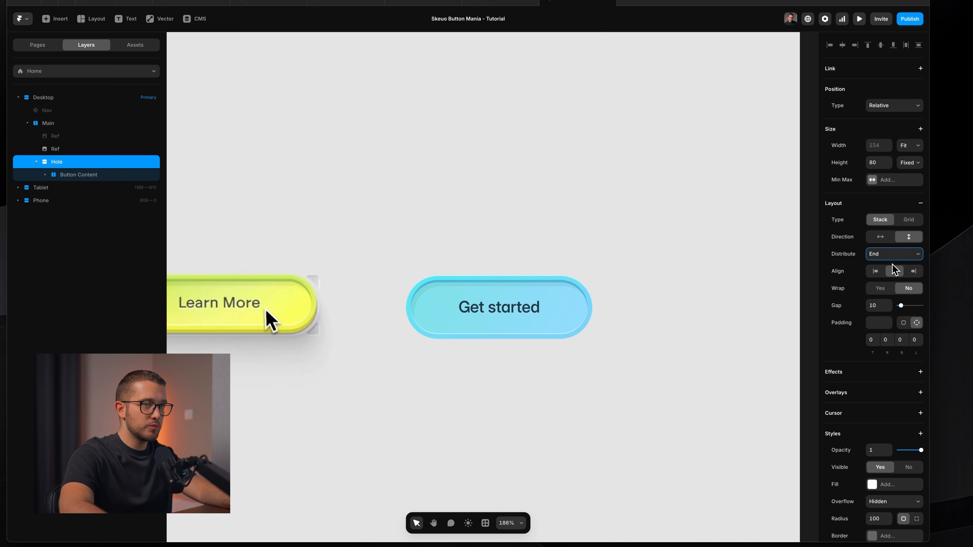
Step: Increase the Hole stack's bottom padding to 10 to lift the button content
left_click(902, 337)
key("shift+Up")
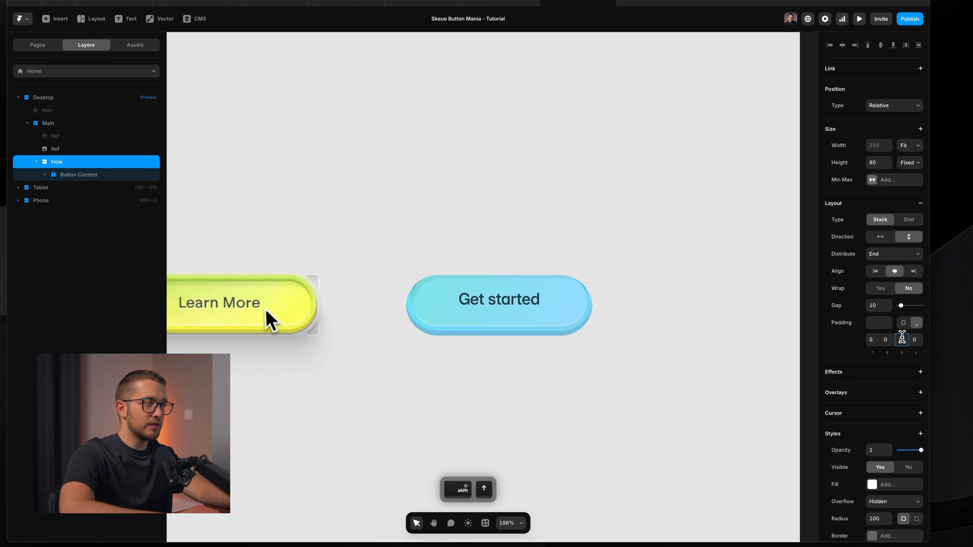
Step: Return the Hole stack's bottom padding to 0, then raise and lower it in single increments to preview the button's travel
key("shift+Down")
key("Up")
key("Up")
key("Up")
key("Up")
key("Up")
key("Down")
key("Down")
key("Down")
key("Down")
key("Down")
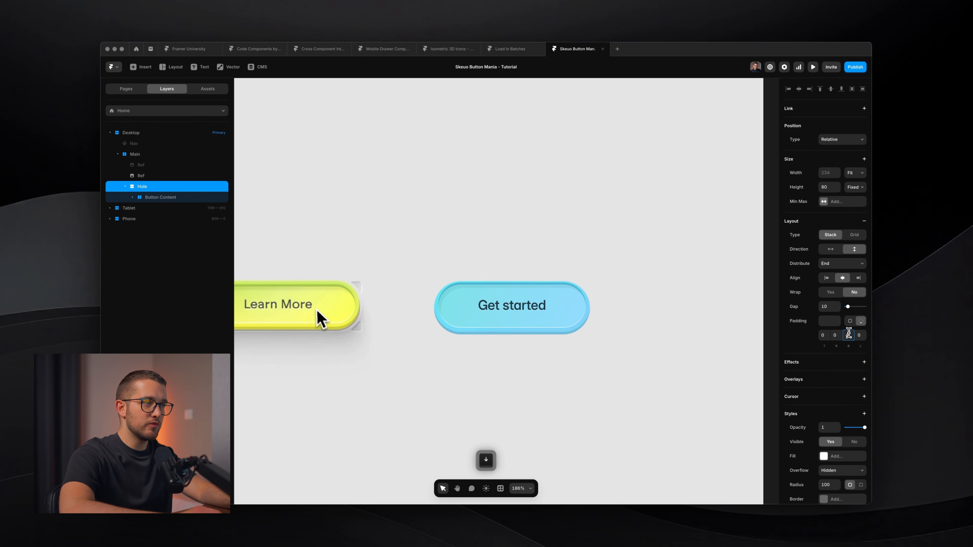
Step: Raise the Hole stack's bottom padding to 9 and switch to Arc to compare with the reference
key("Up")
key("Up")
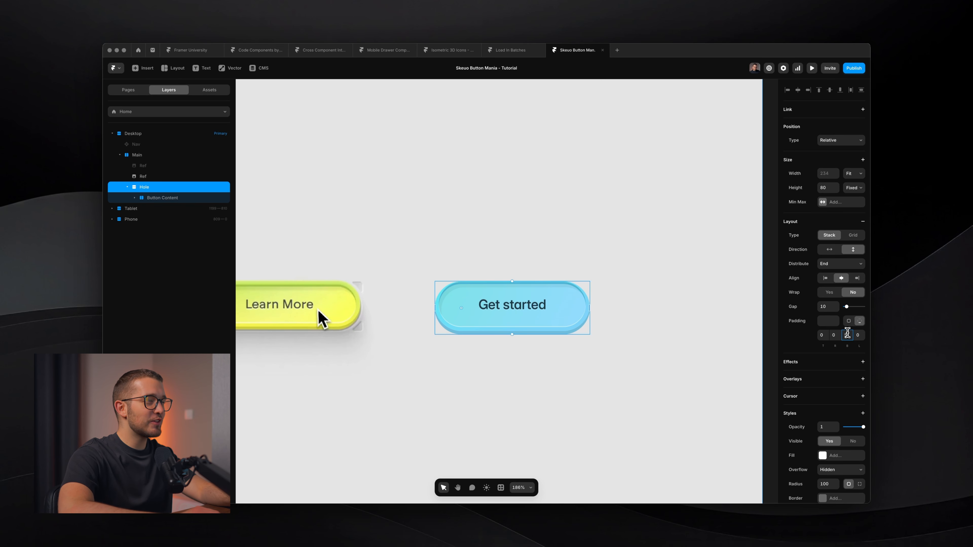
key("Up")
key("Up")
key("Up")
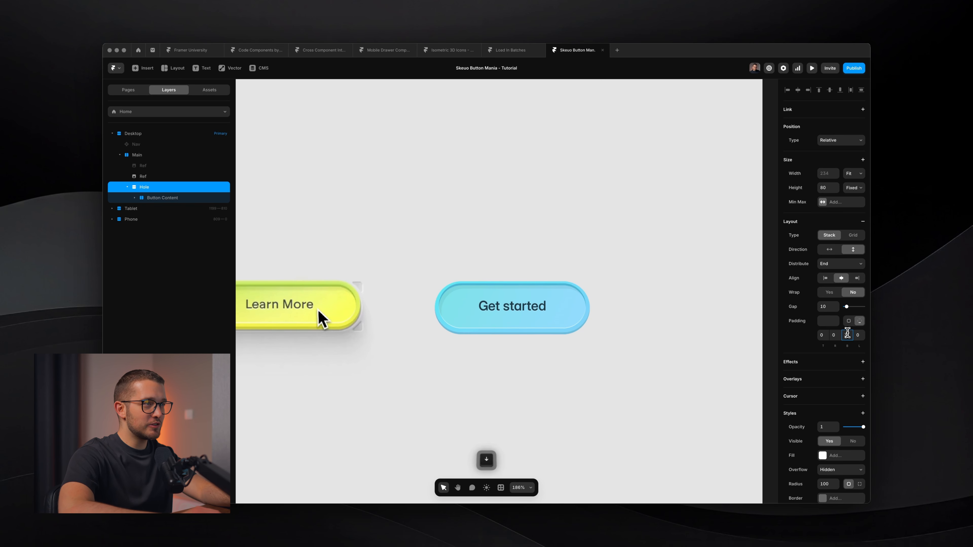
key("Up")
key("Up")
key("Up")
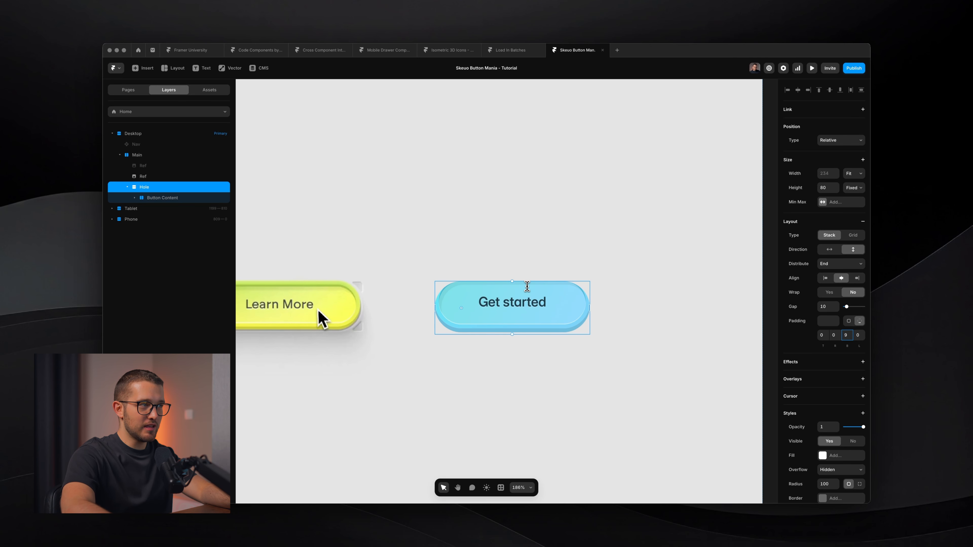
key("super+Tab")
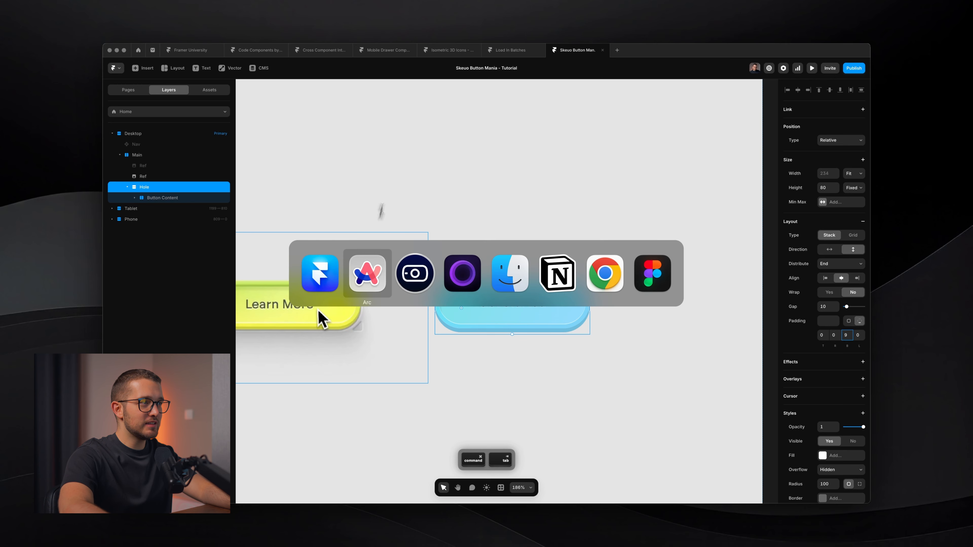
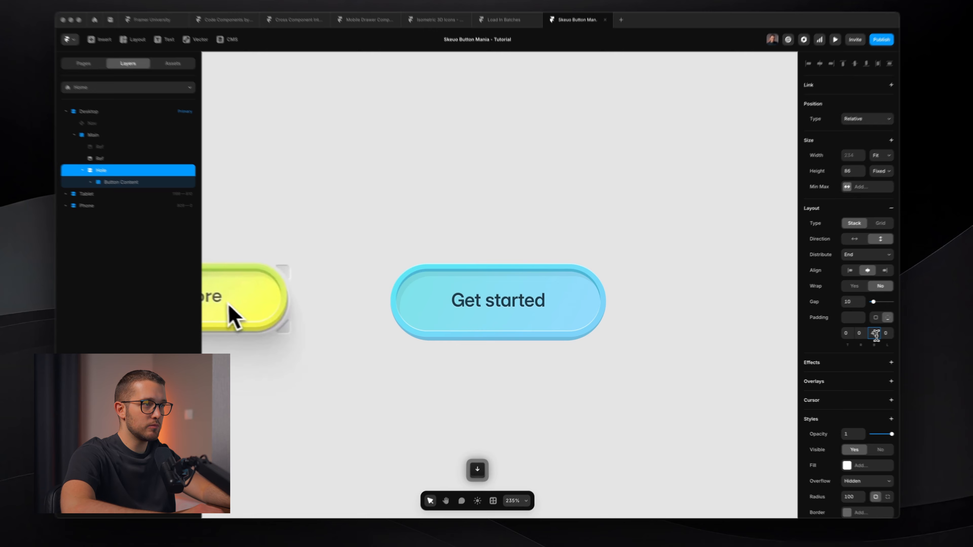
Step: Confirm a bottom padding of 0 on the Hole stack and compare the blue button with the yellow reference
key("Return")
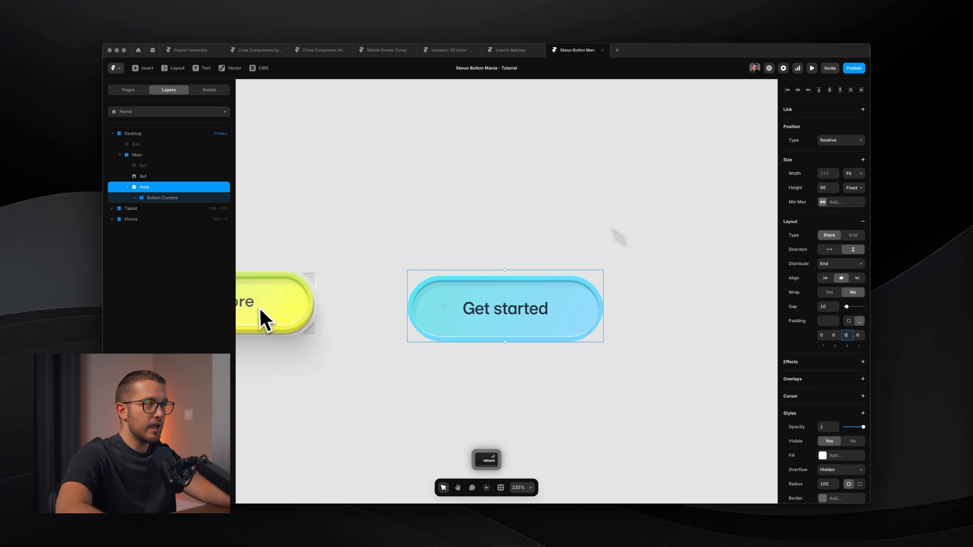
scroll(477, 279, "up", 3)
scroll(567, 370, "down", 3)
scroll(491, 363, "left", 5)
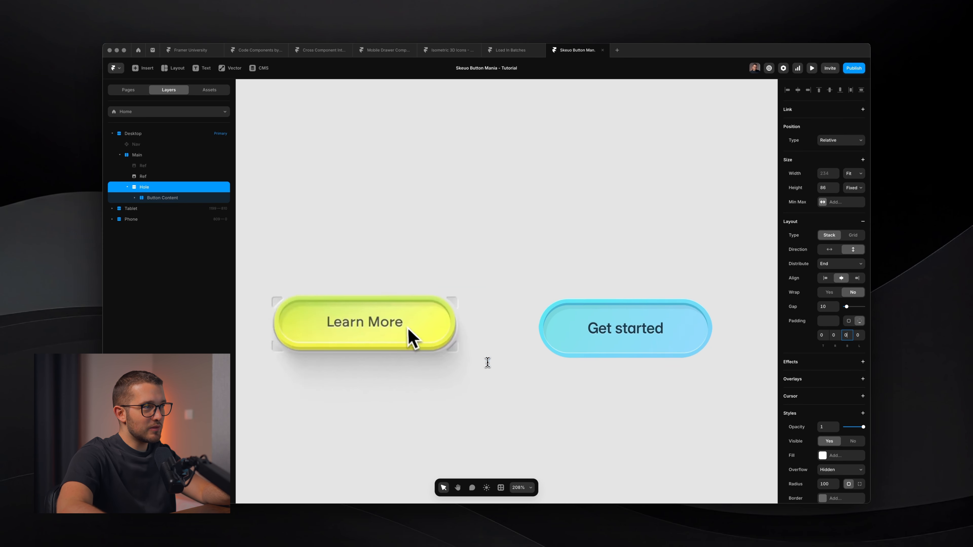
scroll(464, 337, "up", 3)
Step: Switch to Arc to examine the pressed state of the reference Learn More button, and return to Framer
key("super+Tab")
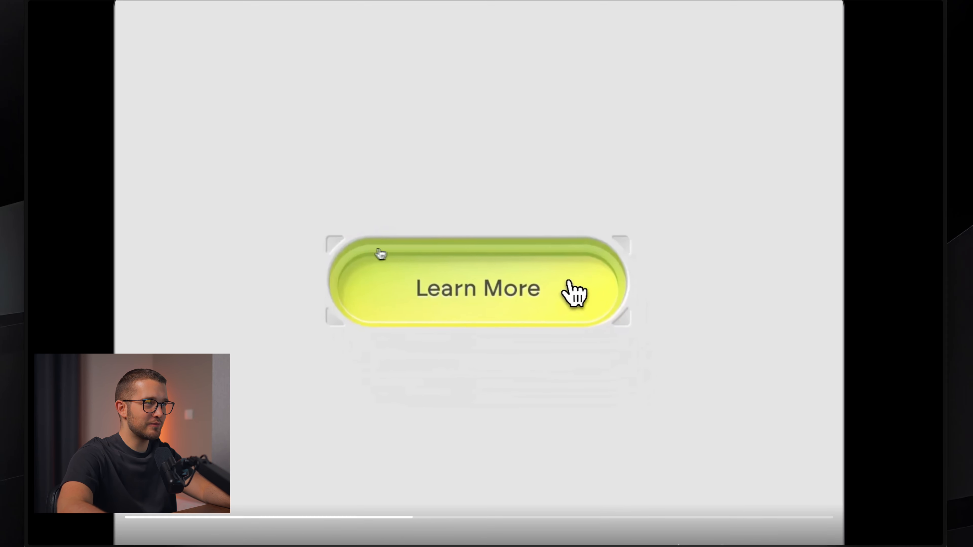
key("super+Tab")
key("super+Tab")
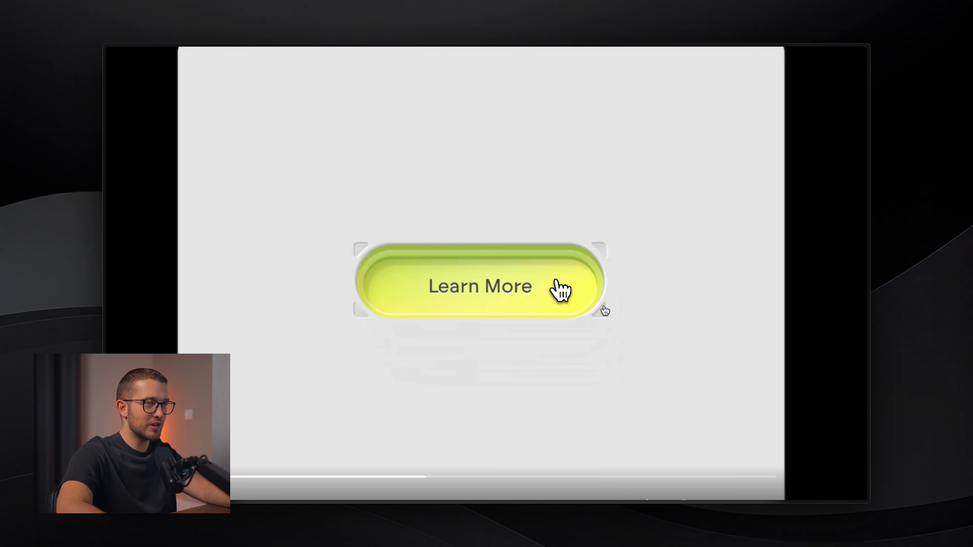
key("super+Tab")
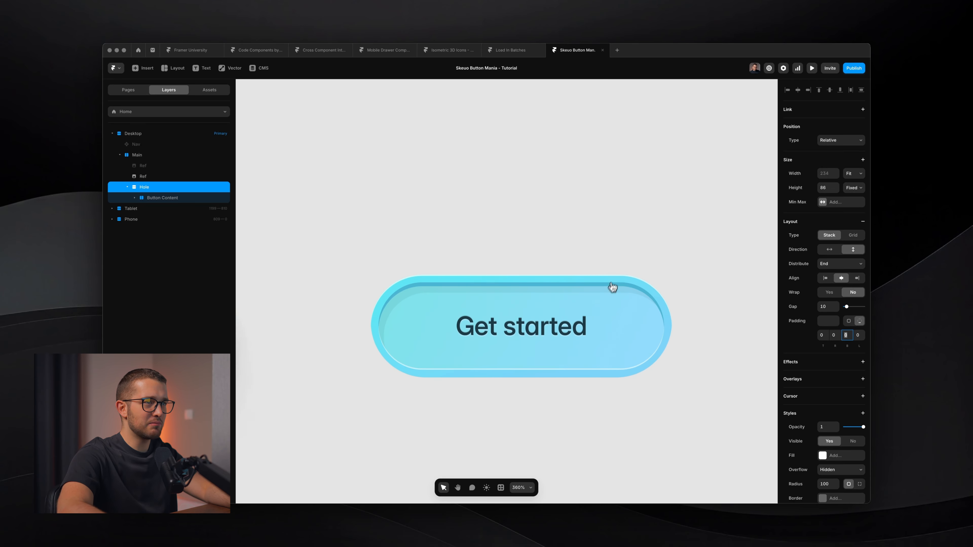
Step: Try a white FFFFFF fill on the Hole stack to check its extent, and remove it
scroll(815, 398, "down", 2)
left_click(833, 422)
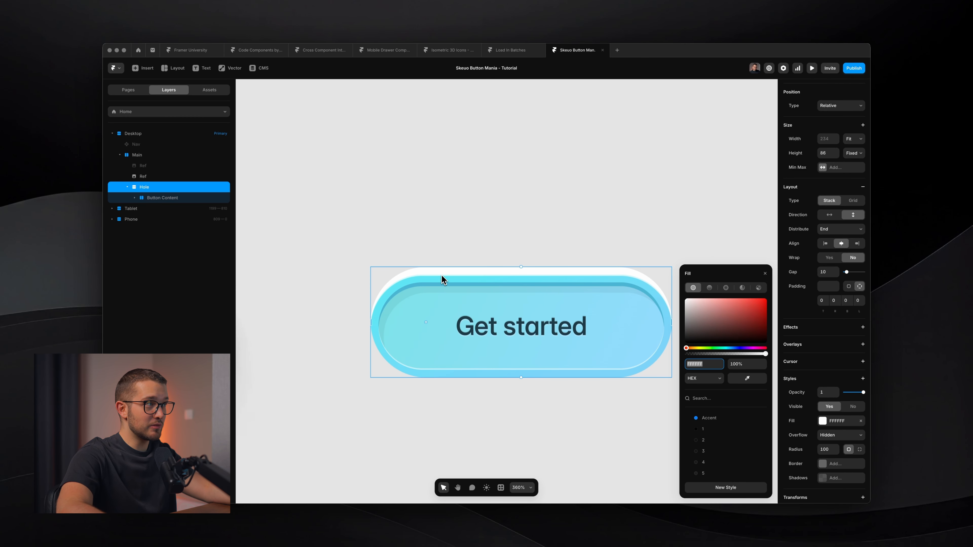
left_click(861, 421)
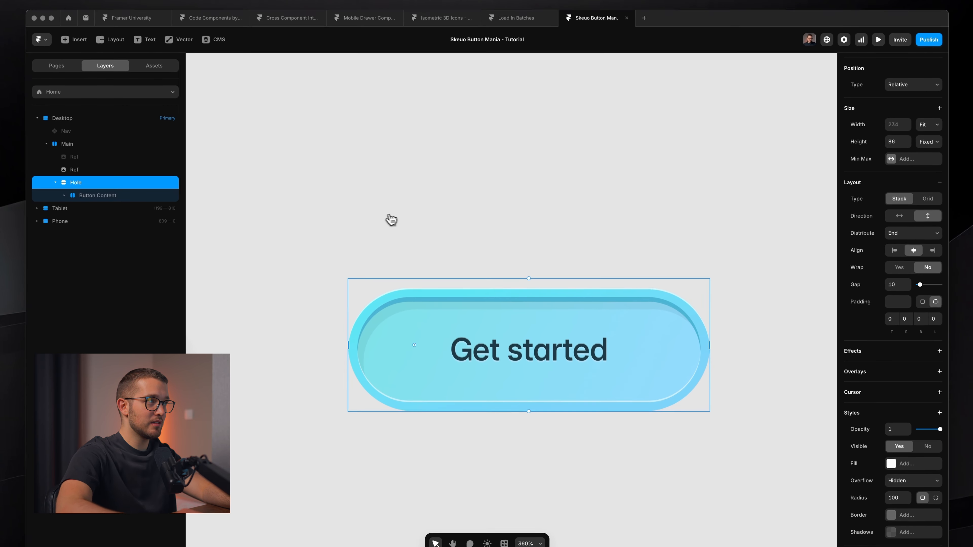
Step: Rename the Hole stack as Hole Mask
key("super+r")
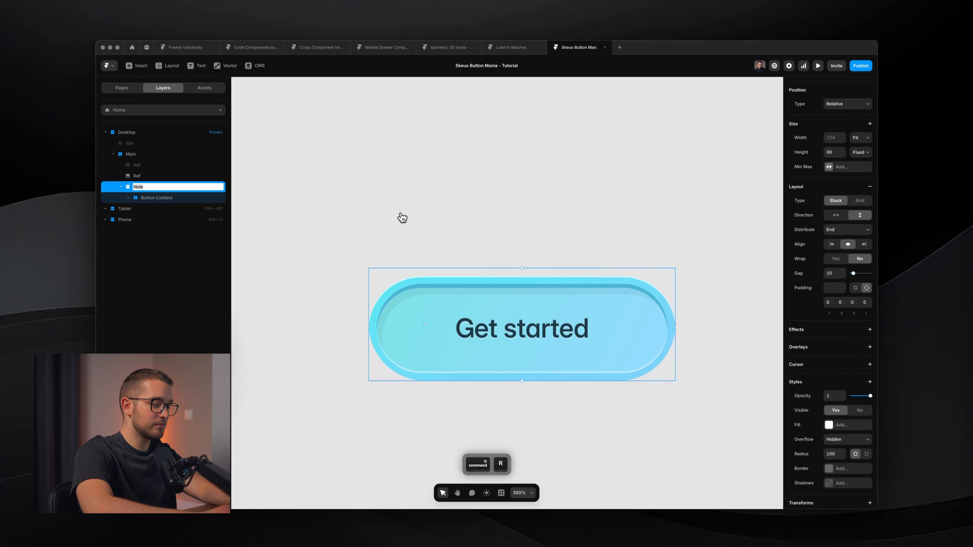
type("Hol")
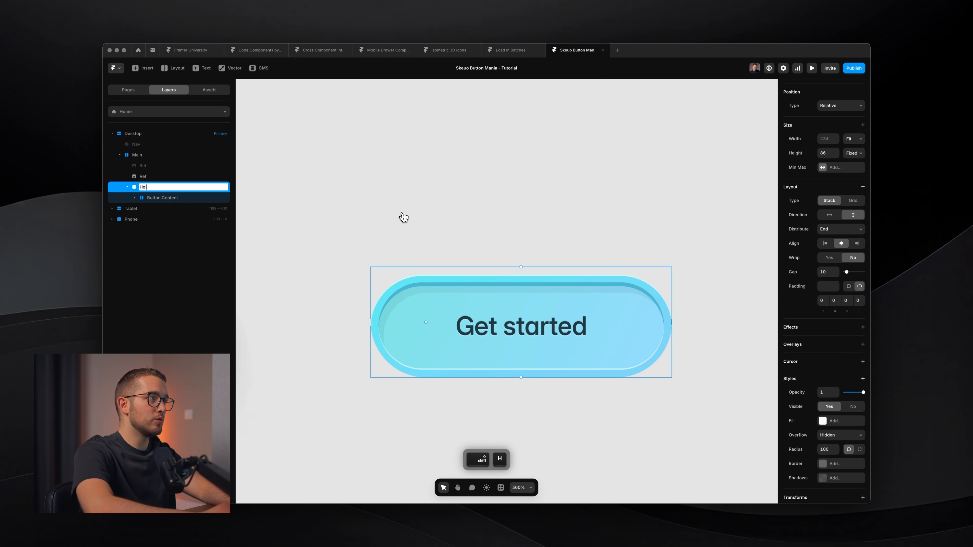
type("e Mask")
key("Return")
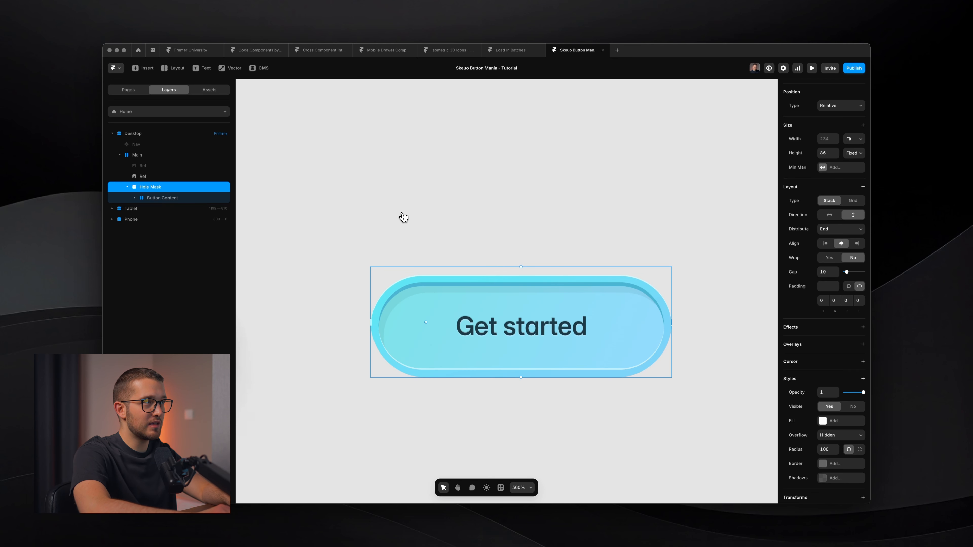
Step: Wrap the Hole Mask in a new stack and set the new stack's width to Fit
key("alt+super")
key("alt+super+Return")
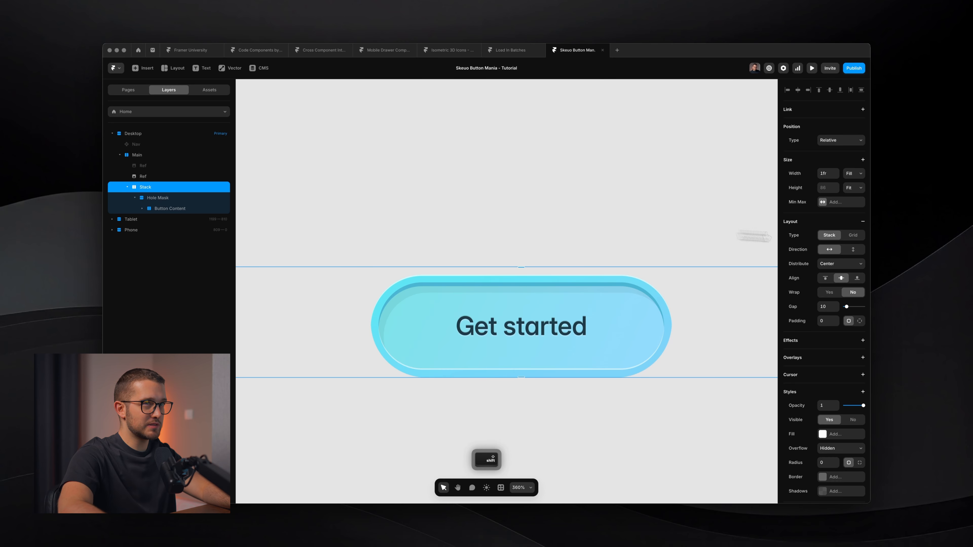
left_click(854, 174)
left_click(854, 181)
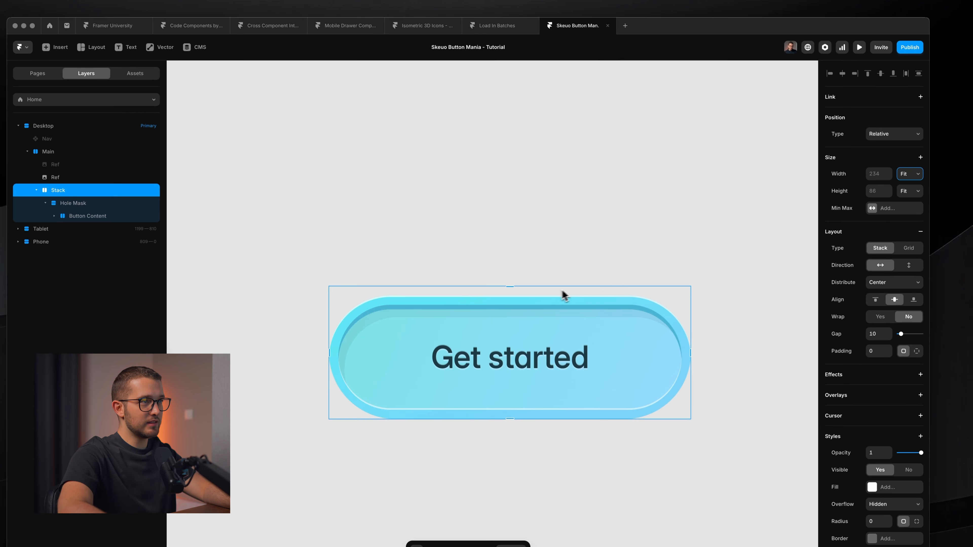
scroll(467, 292, "up", 3)
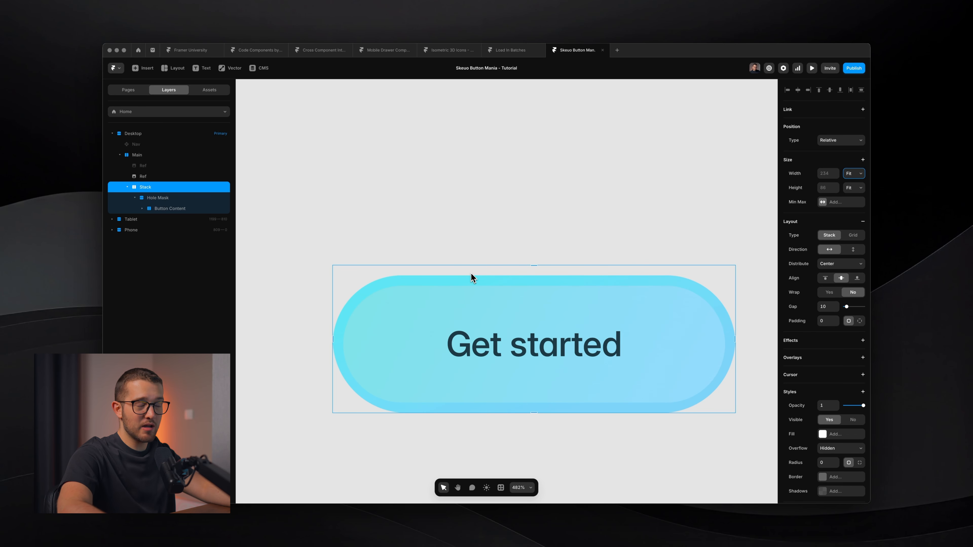
scroll(472, 273, "down", 5)
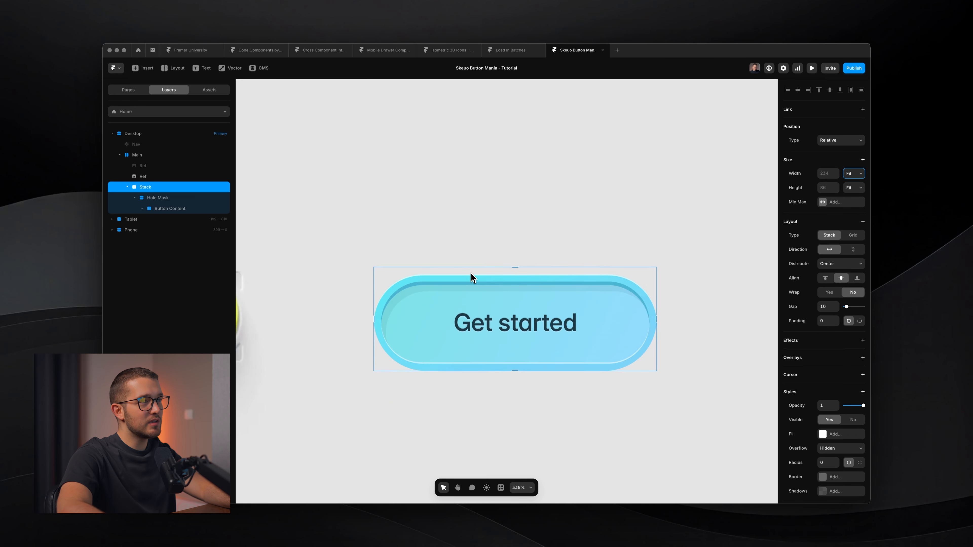
Step: Rename the stack wrapping the Hole Mask as Hole
double_click(176, 189)
type("o")
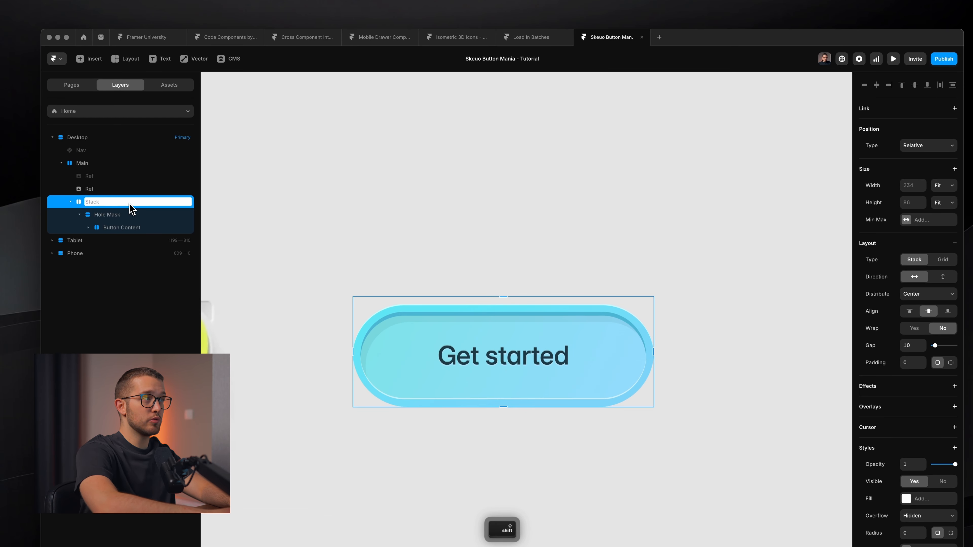
type("Hole")
key("Return")
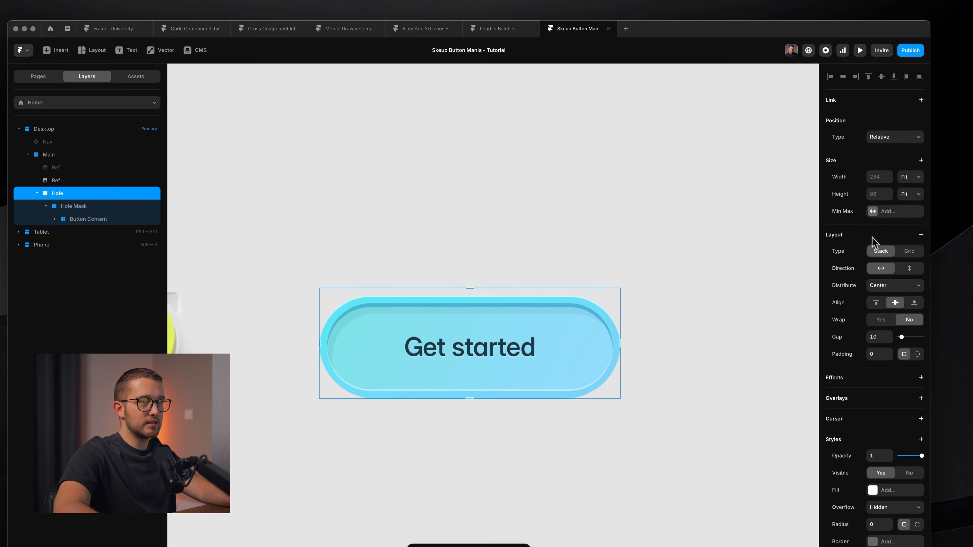
Step: Make the outer Hole stack's direction vertical and distribute its content to the End
left_click(909, 269)
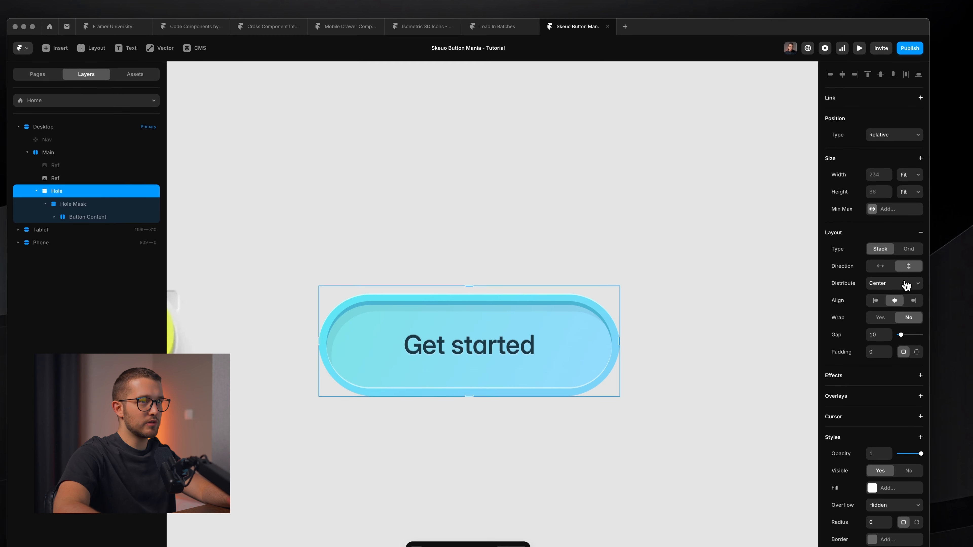
left_click(906, 285)
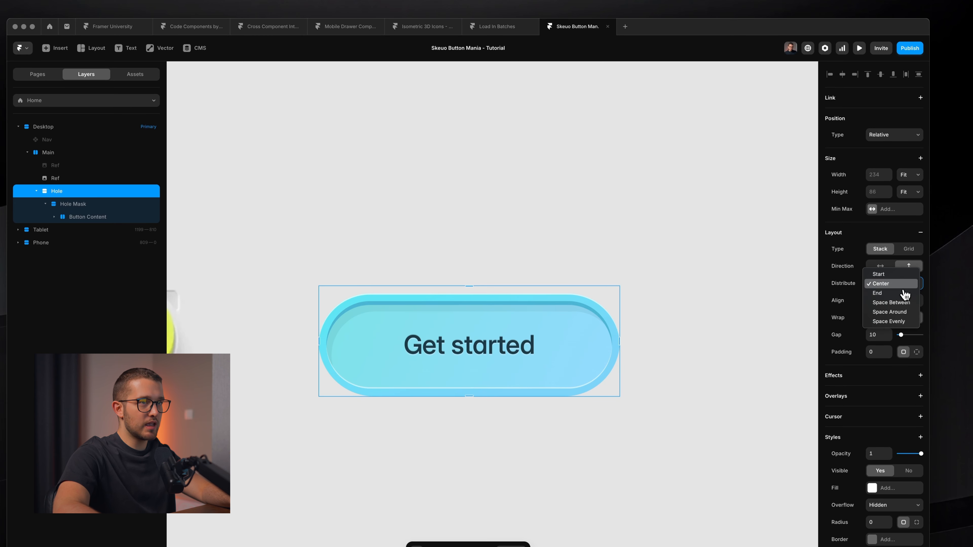
left_click(905, 294)
Step: Switch the outer Hole stack's height to relative and set it to 10%
left_click(914, 193)
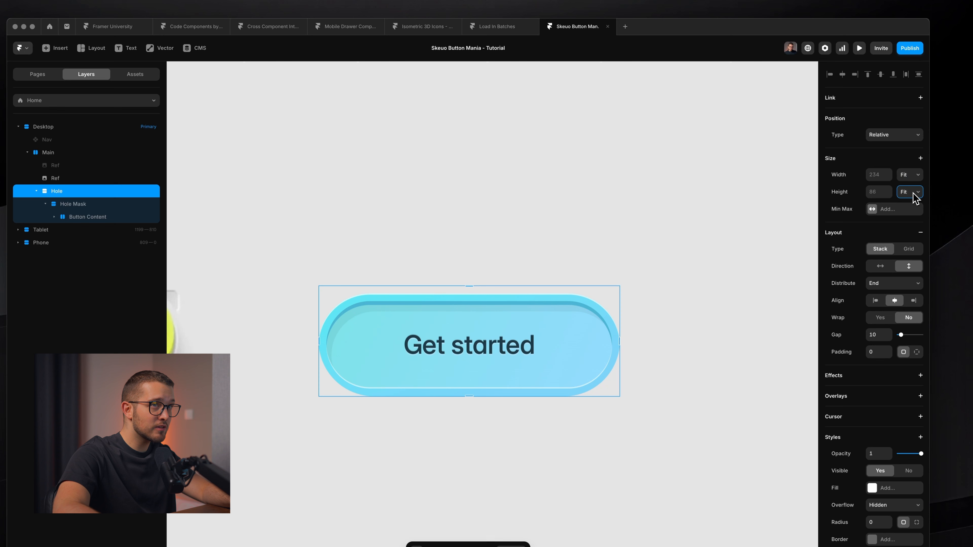
left_click(917, 176)
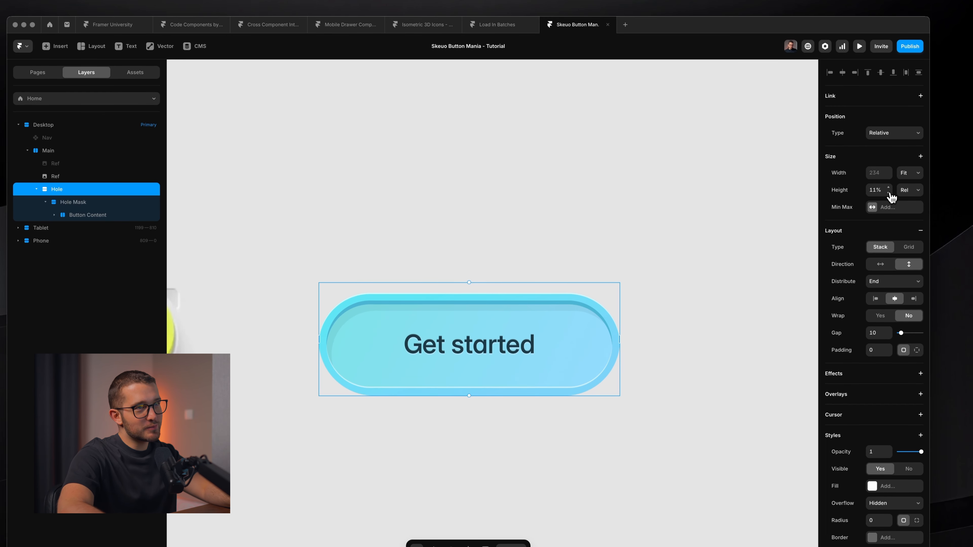
left_click(890, 193)
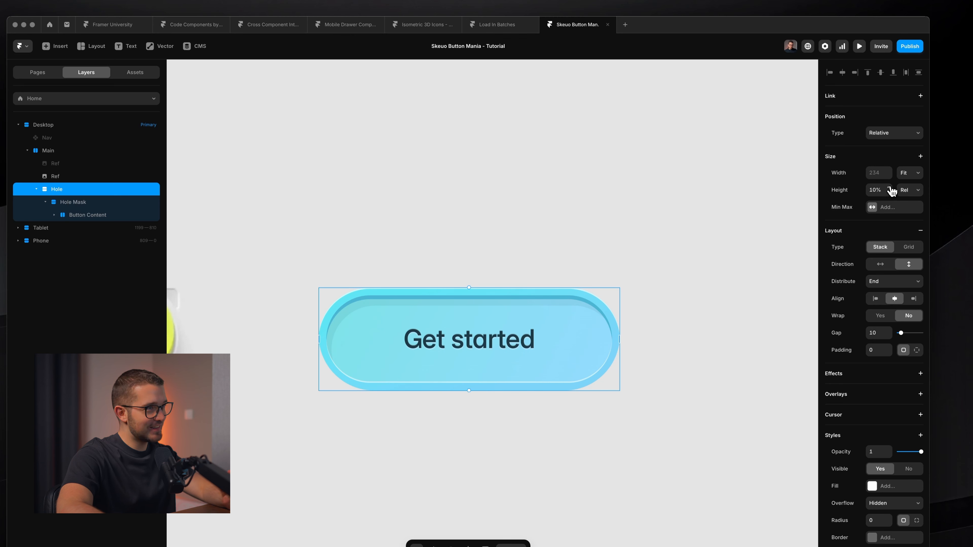
left_click(890, 187)
left_click(890, 193)
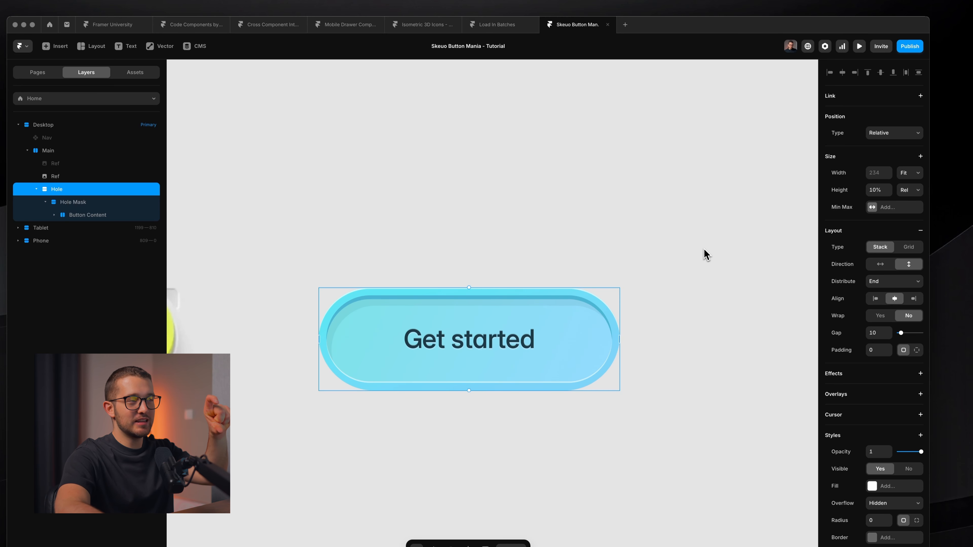
Step: Select the Main stack and examine its height setting and the Desktop layout around both buttons
left_click(67, 150)
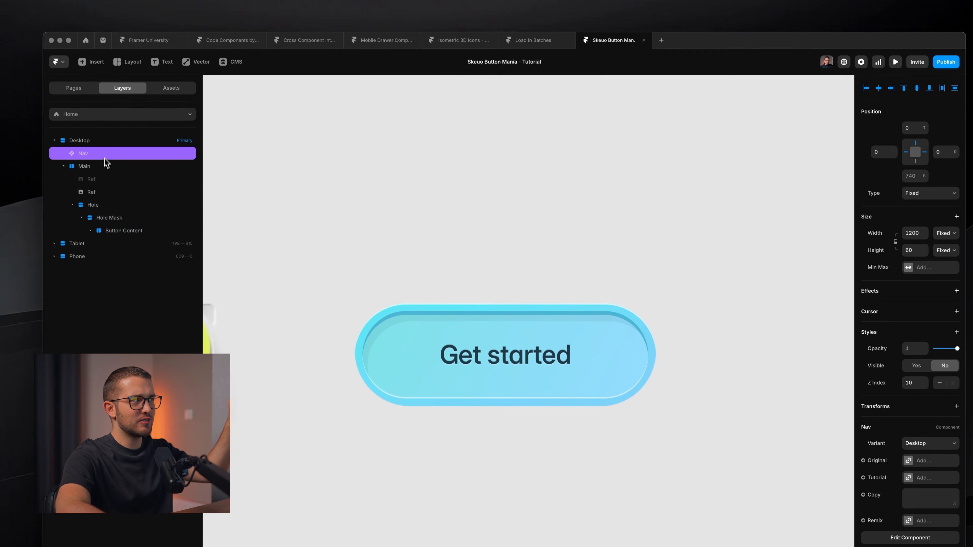
scroll(497, 237, "down", 10)
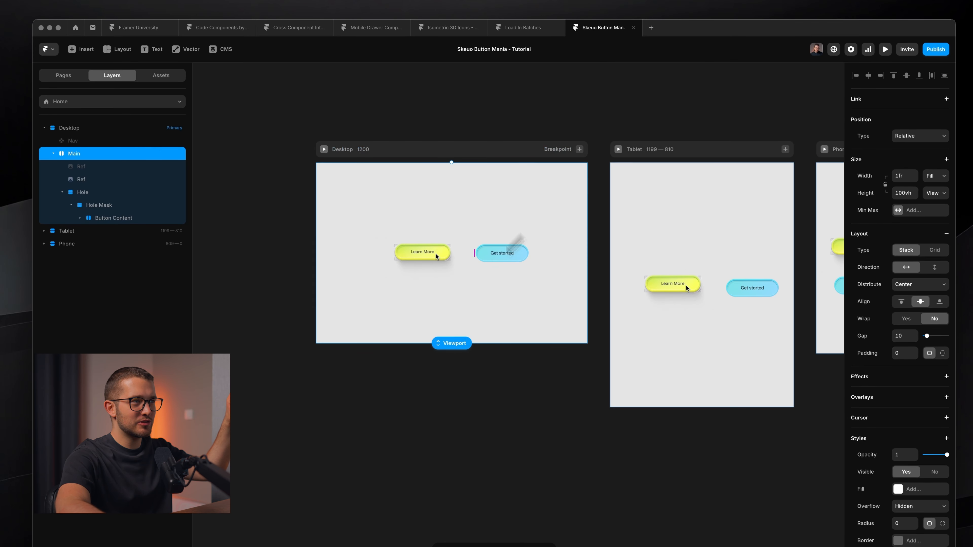
scroll(483, 218, "up", 5)
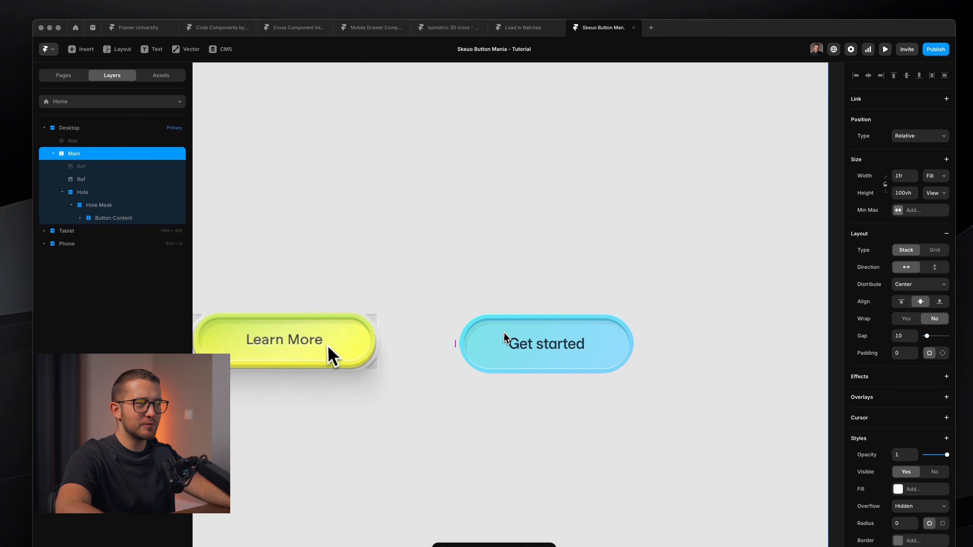
scroll(492, 329, "up", 2)
Step: Fit the Hole Mask's height to its content and switch it back to Fixed at 80
left_click(493, 329, "super")
scroll(491, 325, "up", 4)
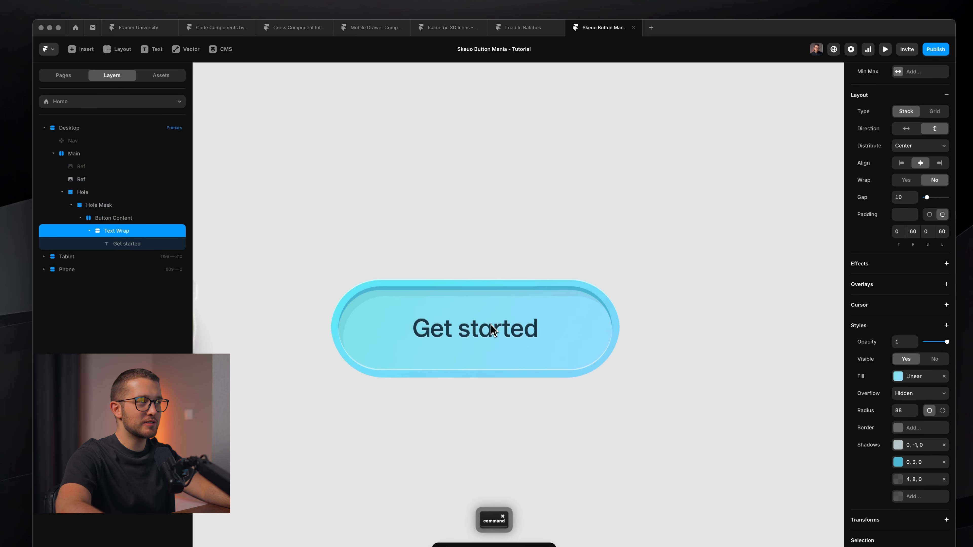
left_click(148, 210)
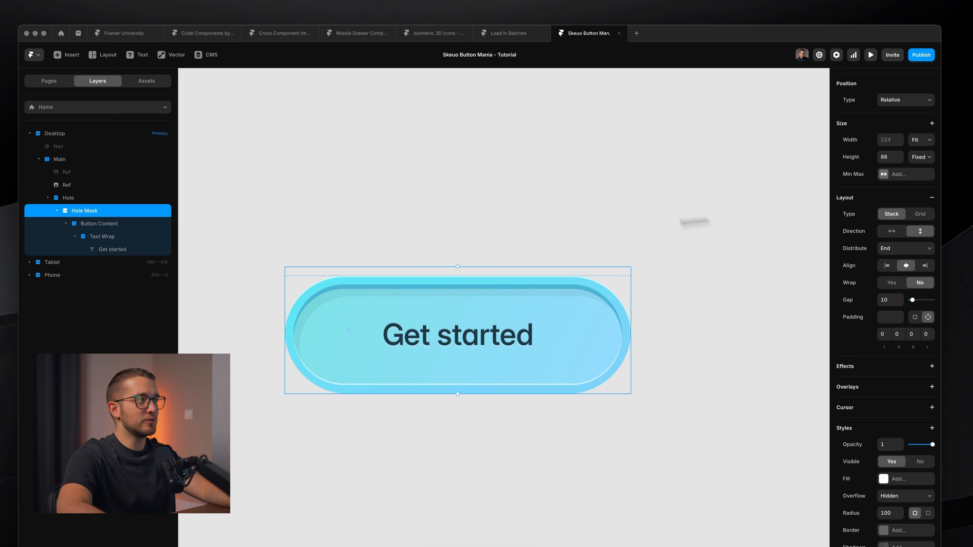
left_click(931, 157)
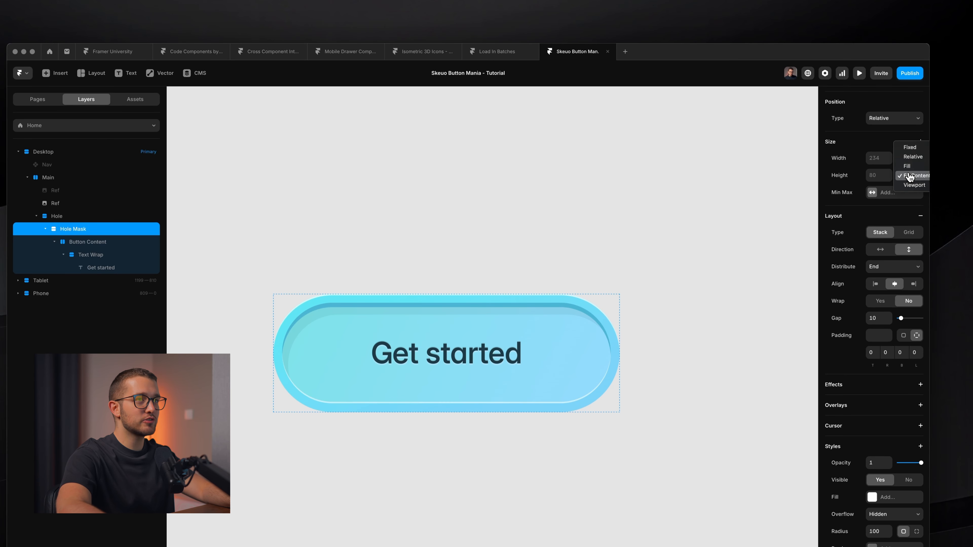
left_click(919, 149)
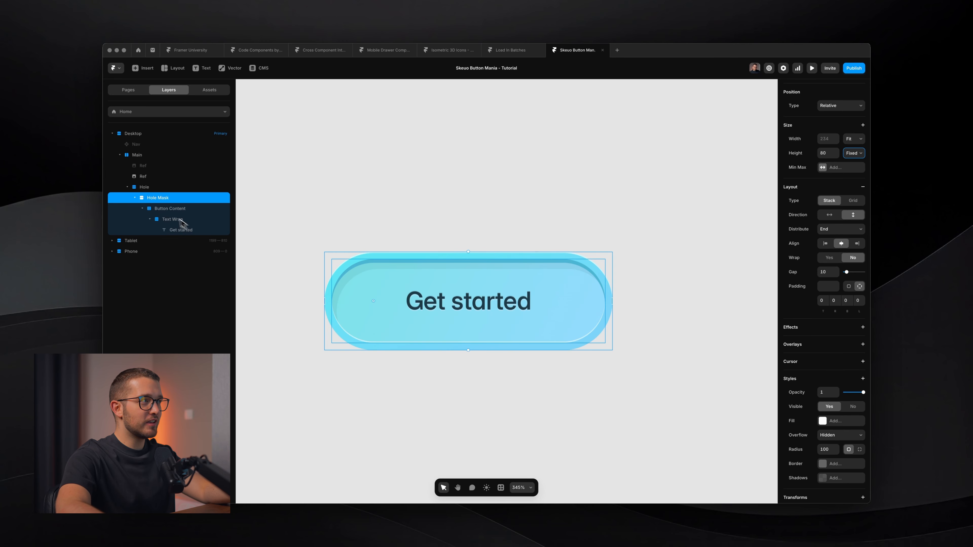
Step: Switch the Button Content stack's height to relative and raise it to 106%
left_click(176, 210)
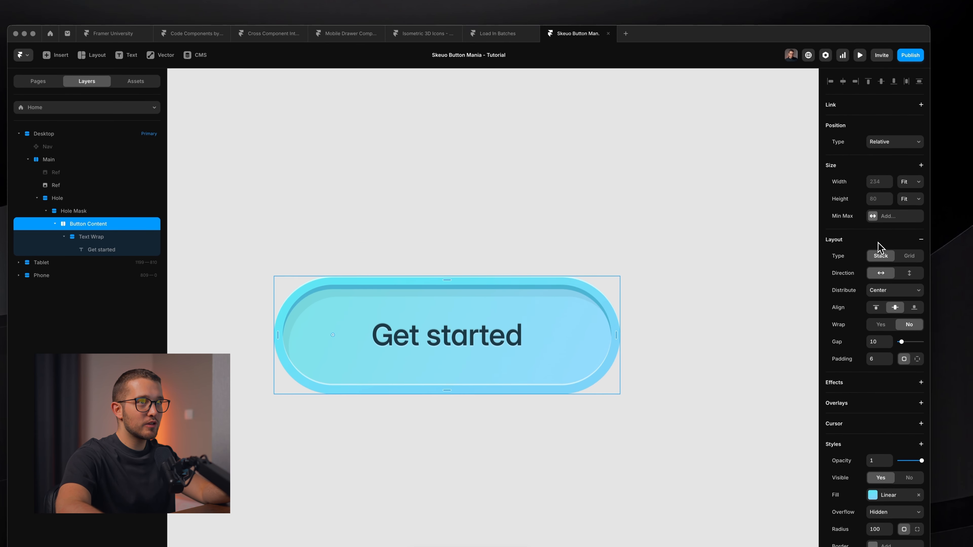
left_click(910, 199)
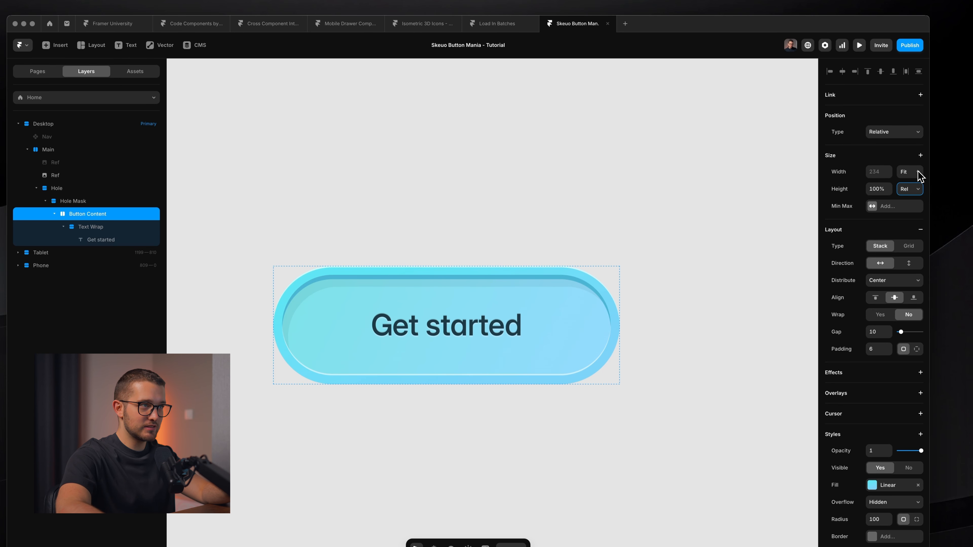
left_click(890, 187)
left_click(889, 187)
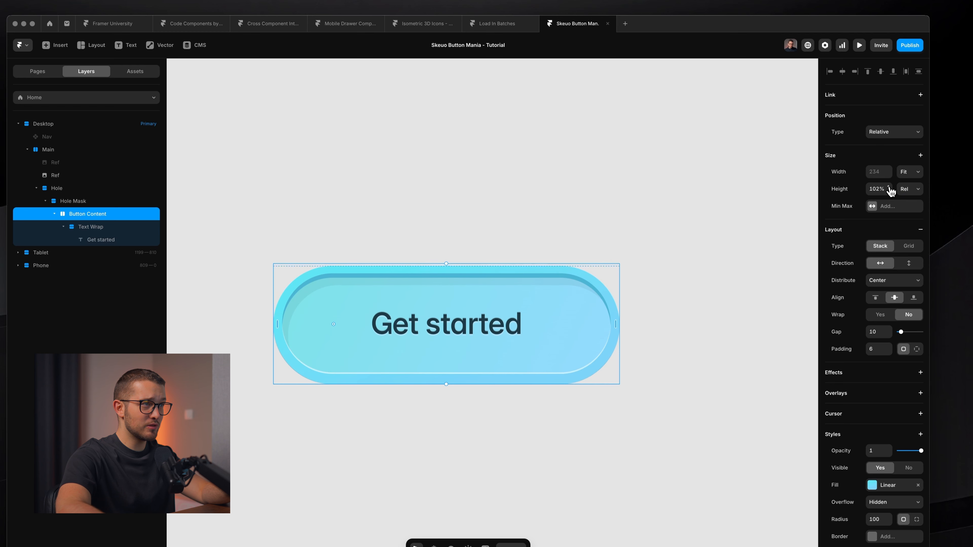
left_click(889, 187)
left_click(889, 186)
left_click(889, 187)
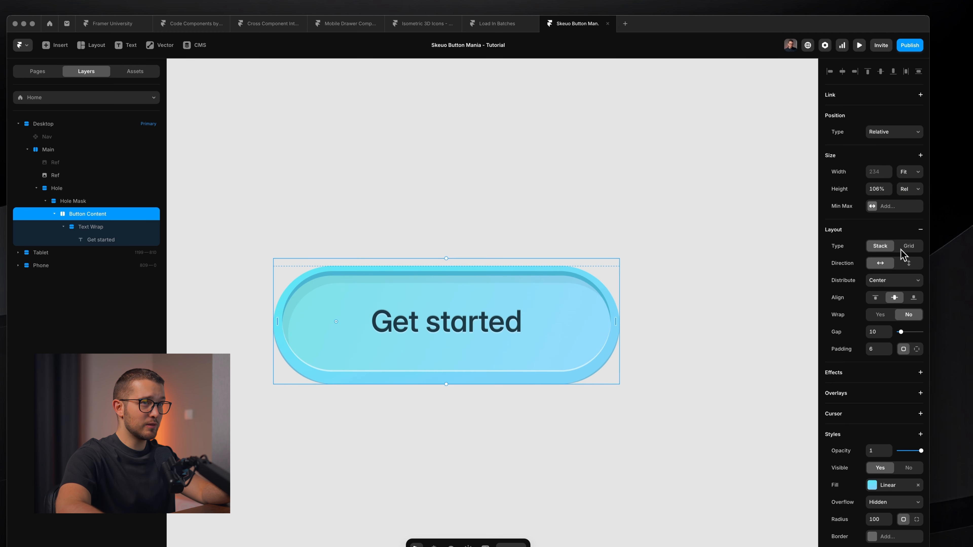
Step: Make the Button Content stack's direction vertical and distribute its content to the End
left_click(905, 285)
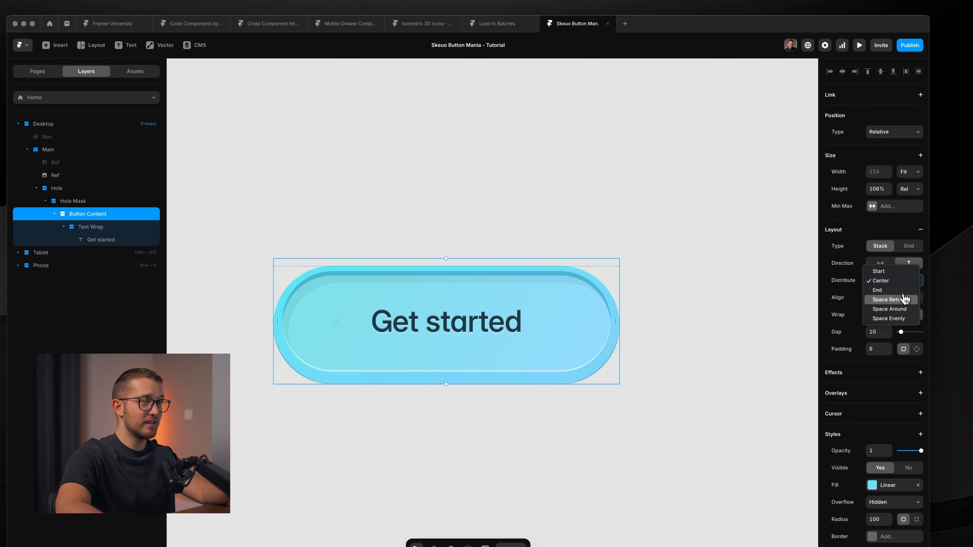
left_click(904, 291)
Step: Fine-tune the Button Content stack's relative height to 108%, checking its overhang above the Hole Mask
left_click(887, 191)
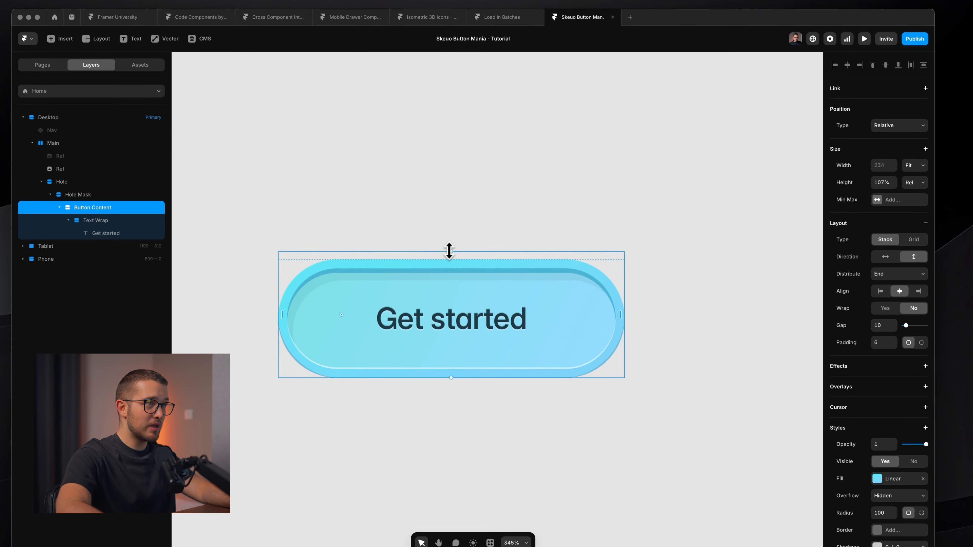
scroll(450, 251, "up", 3)
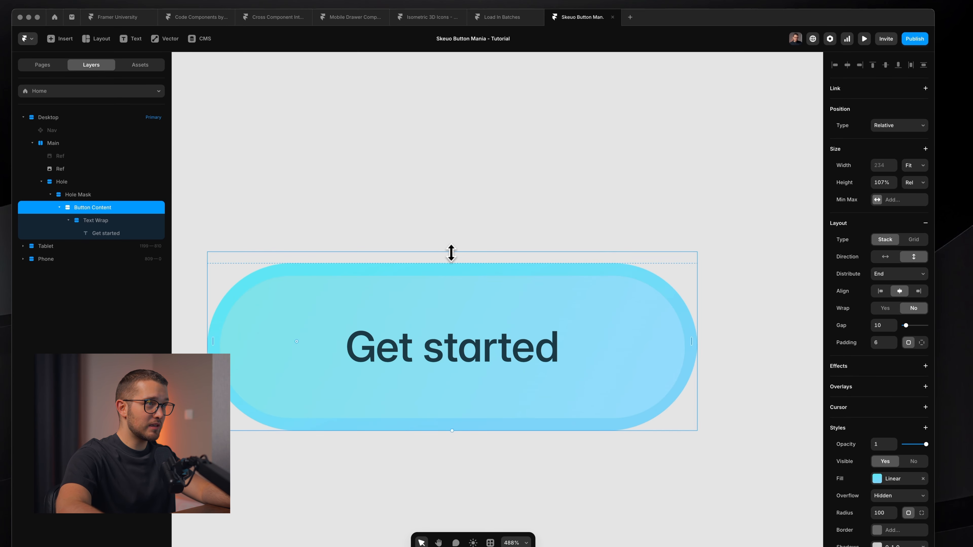
left_click_drag(451, 253, 452, 250)
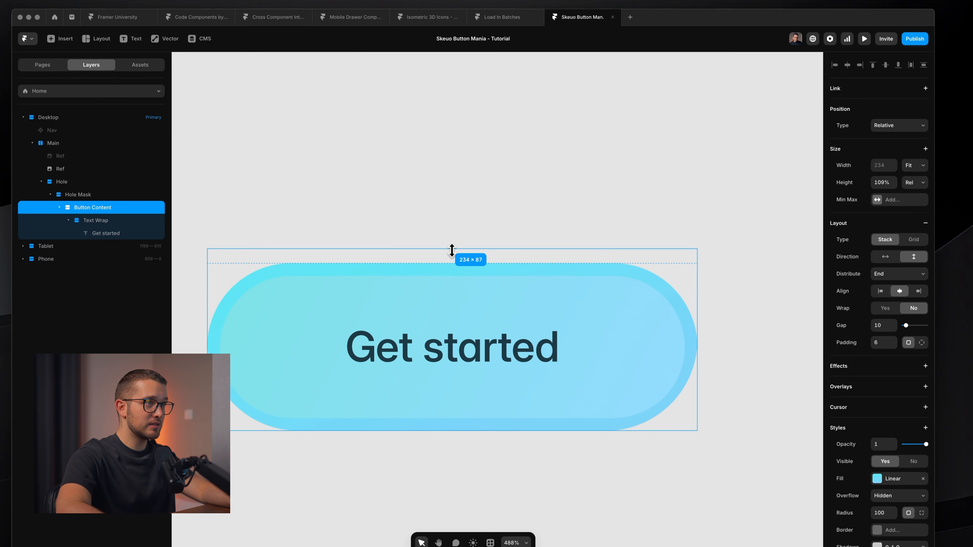
key("alt")
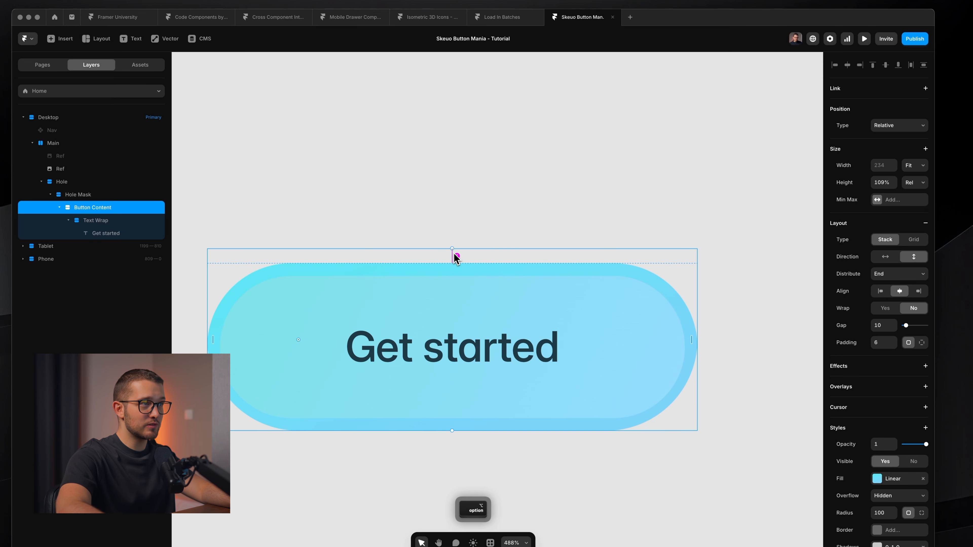
left_click_drag(453, 251, 452, 264)
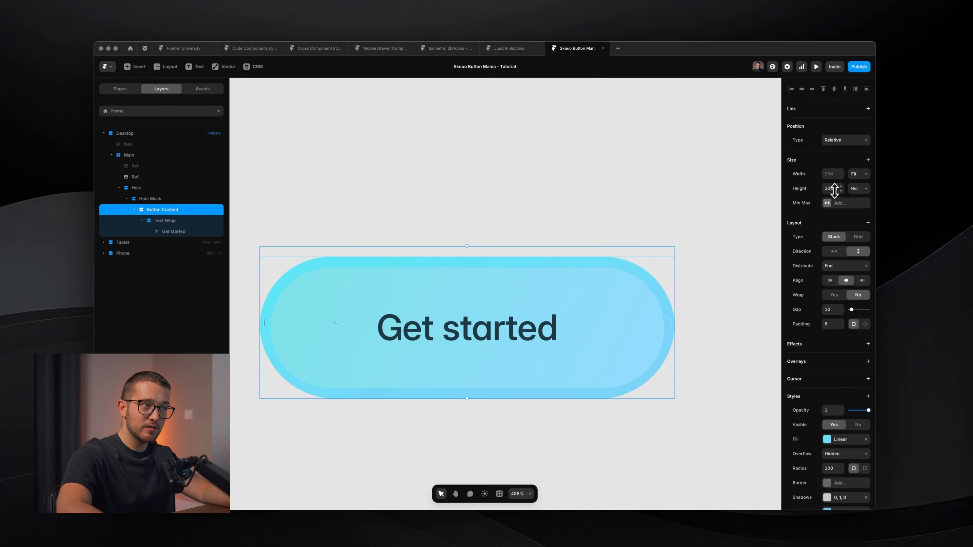
scroll(461, 336, "down", 4)
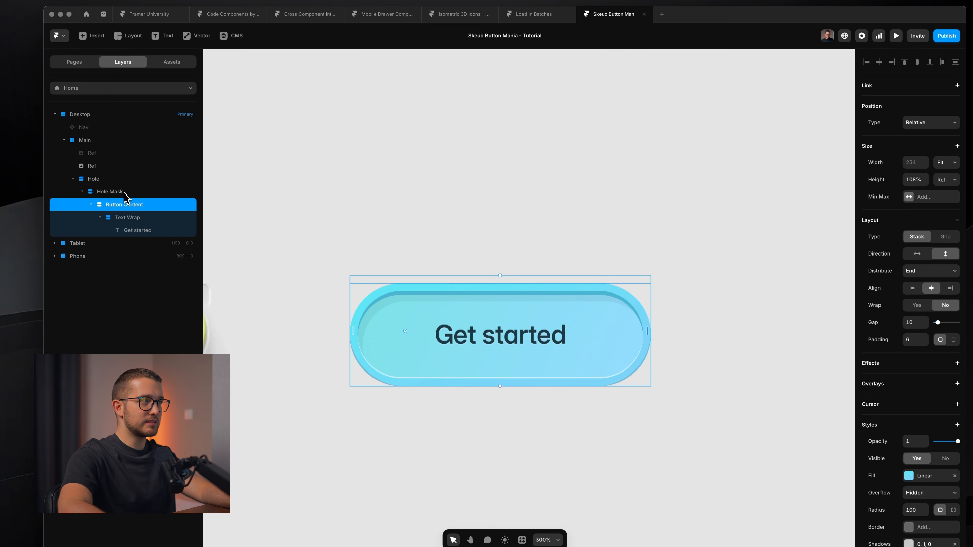
Step: Set the Hole Mask stack's bottom padding to 5
left_click(170, 200)
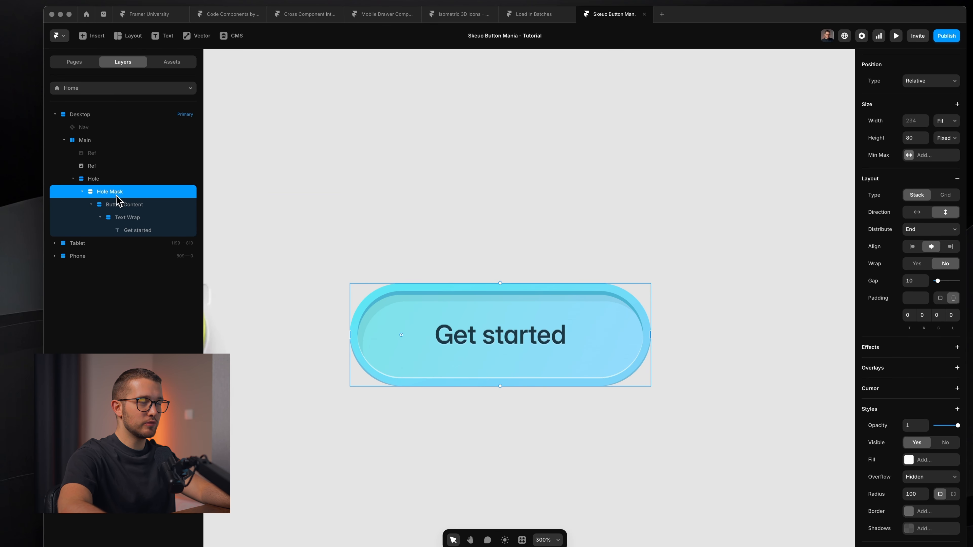
left_click(937, 315)
key("Up")
key("Up")
key("Up")
key("Up")
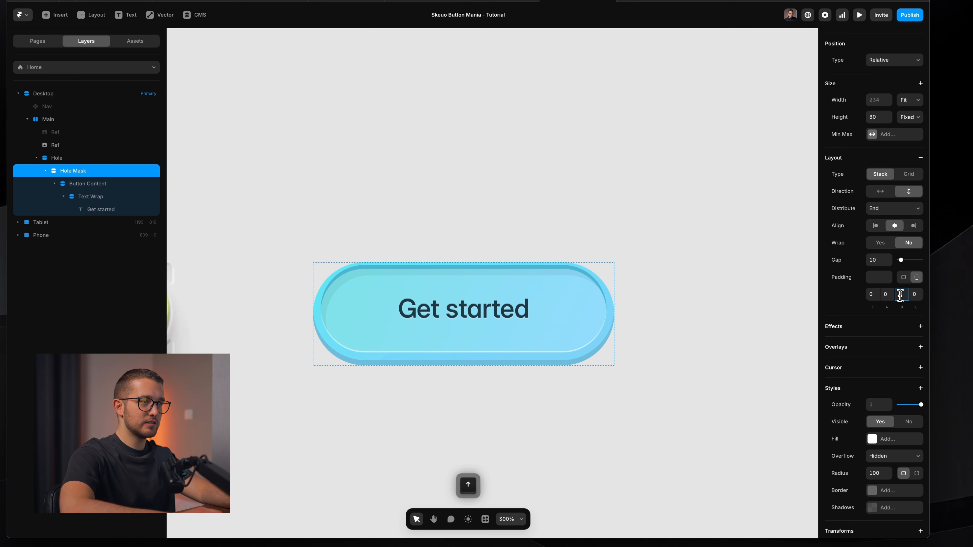
key("Up")
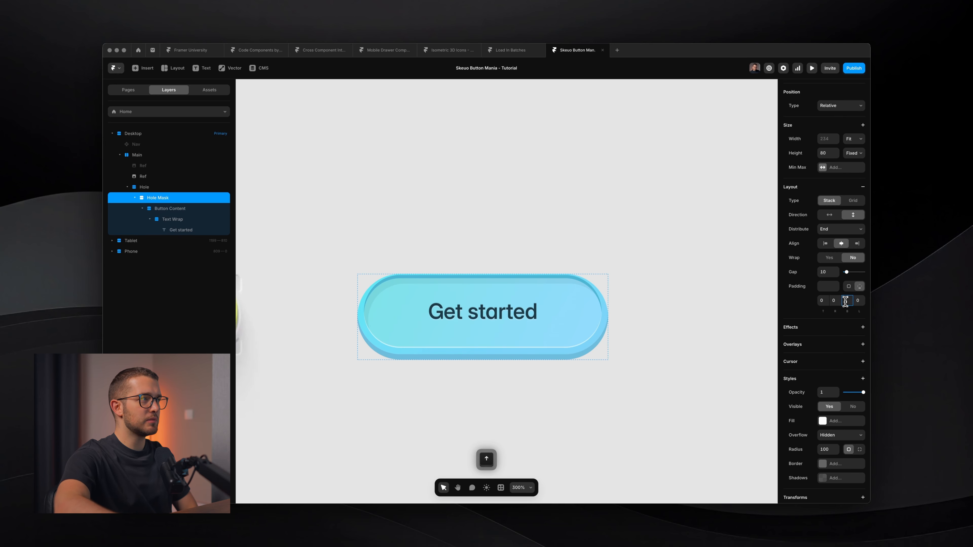
Step: Set the outer Hole stack's overflow to Visible
left_click(172, 188)
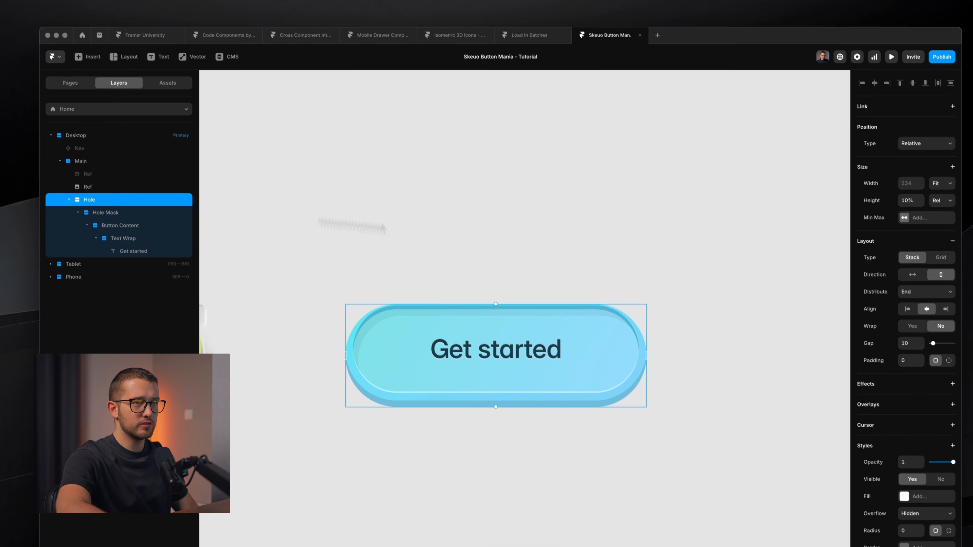
scroll(897, 368, "down", 3)
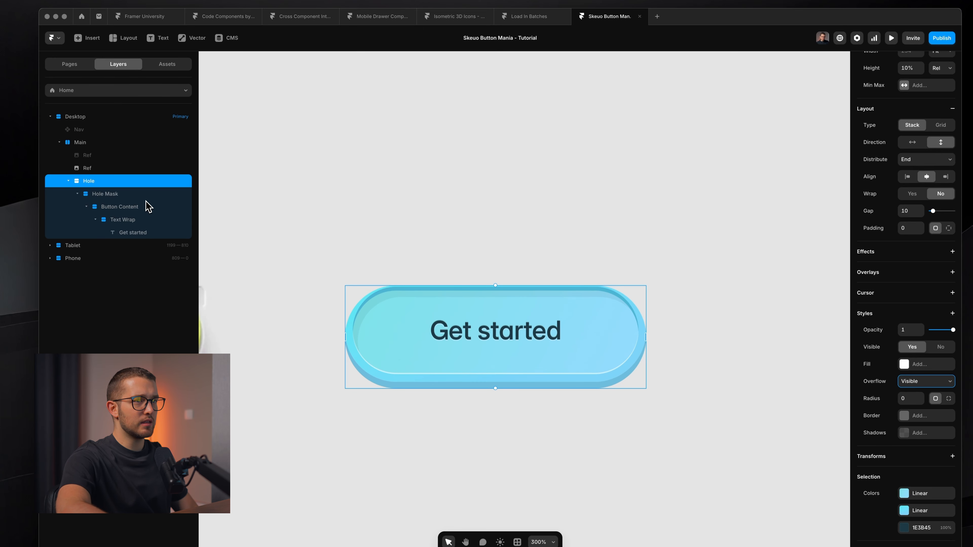
Step: Switch the Button Content stack's height back to Fit
left_click(145, 197)
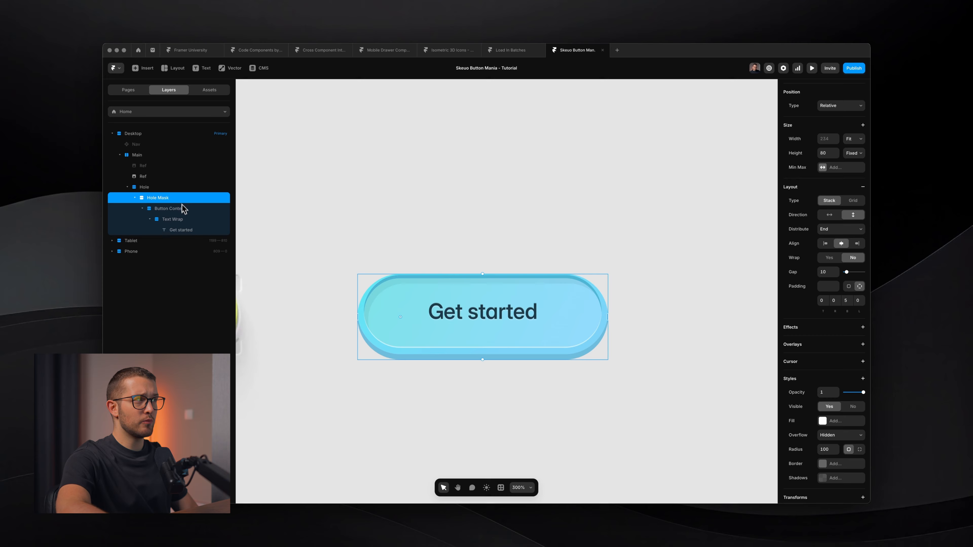
left_click(141, 207)
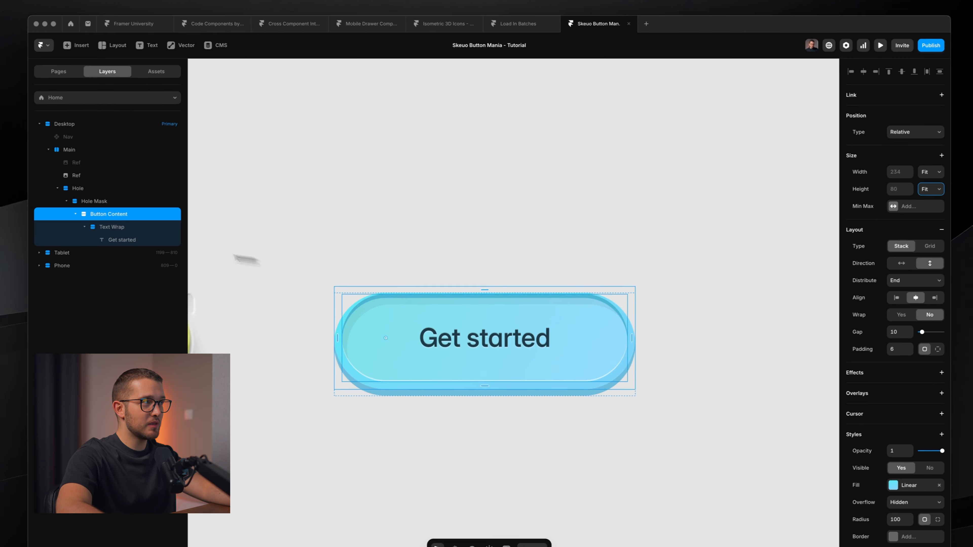
Step: Switch the Hole Mask's height to relative, set it to 107%, and check its overhang above the Hole stack
left_click(104, 217)
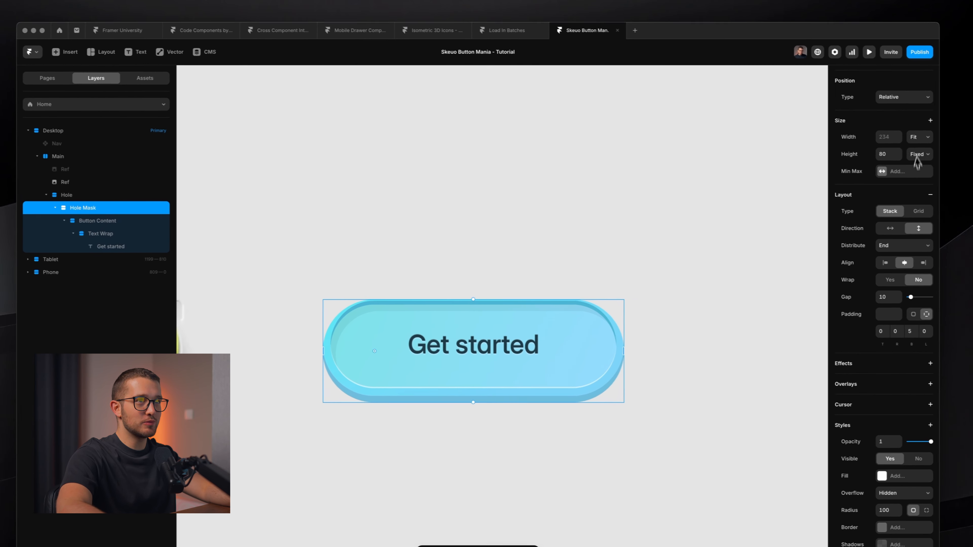
left_click(943, 153)
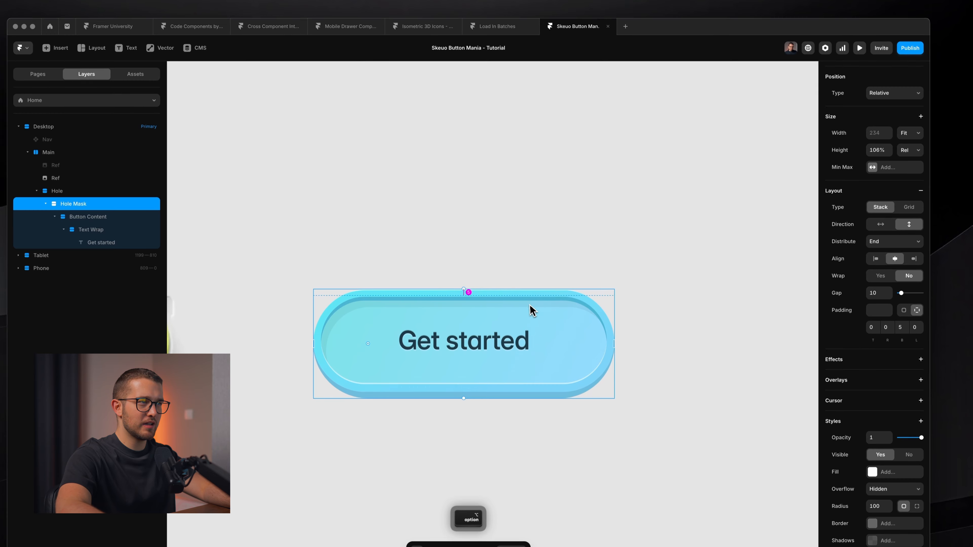
left_click(888, 150)
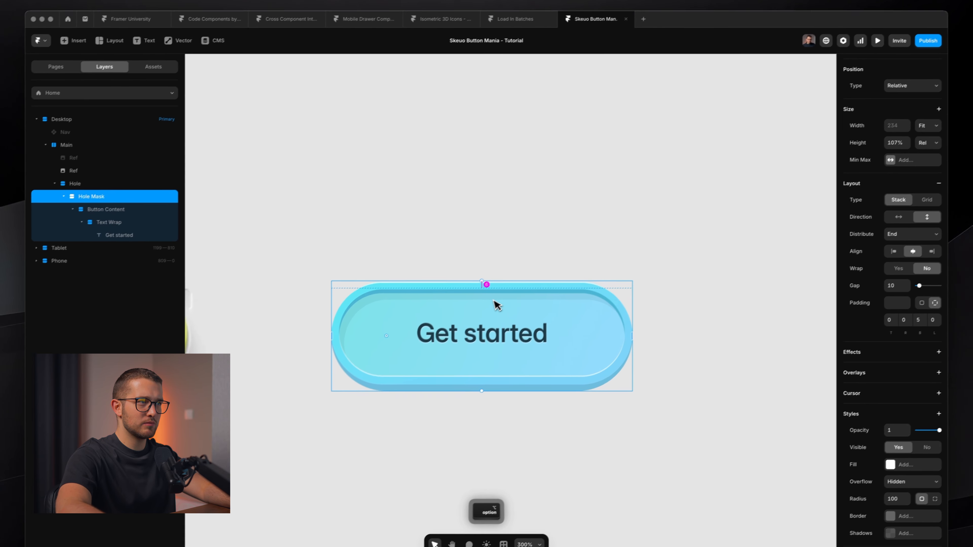
scroll(476, 311, "up", 4)
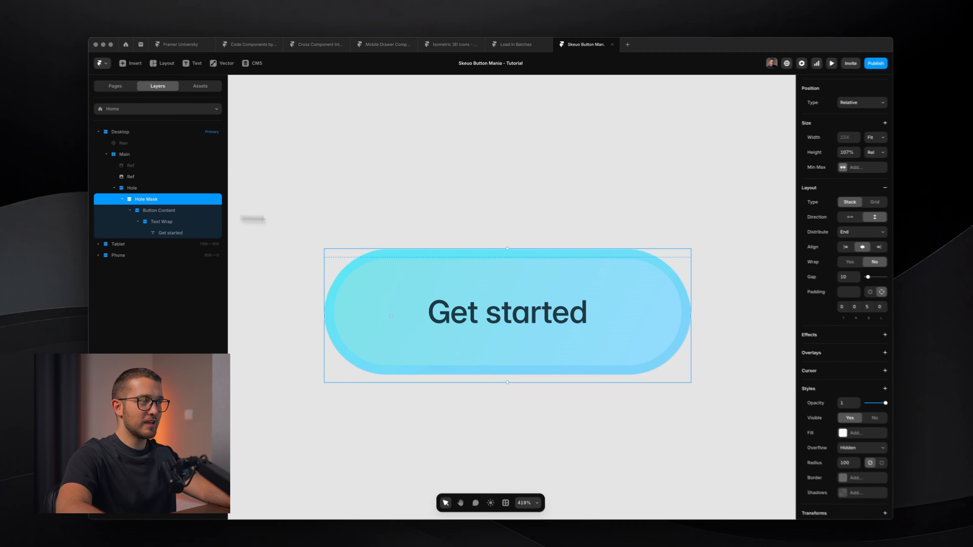
scroll(398, 238, "down", 3)
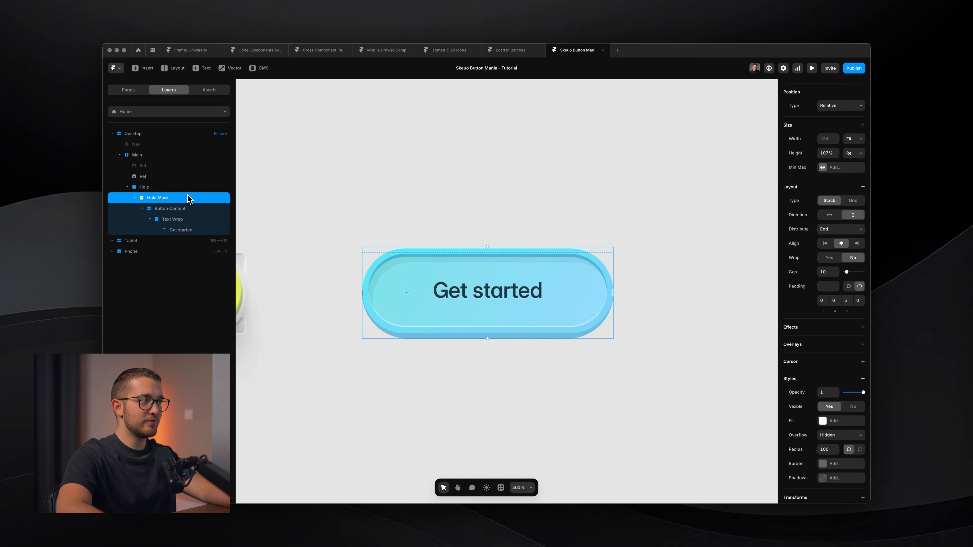
Step: Vary the Hole Mask's bottom padding between 0 and 5 to preview the button's vertical travel
left_click(846, 301)
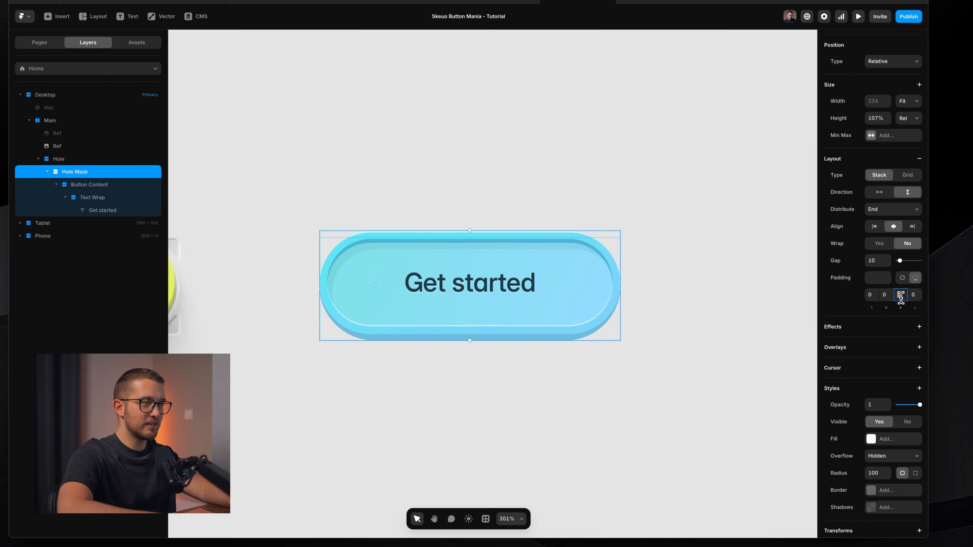
key("Down")
key("Up")
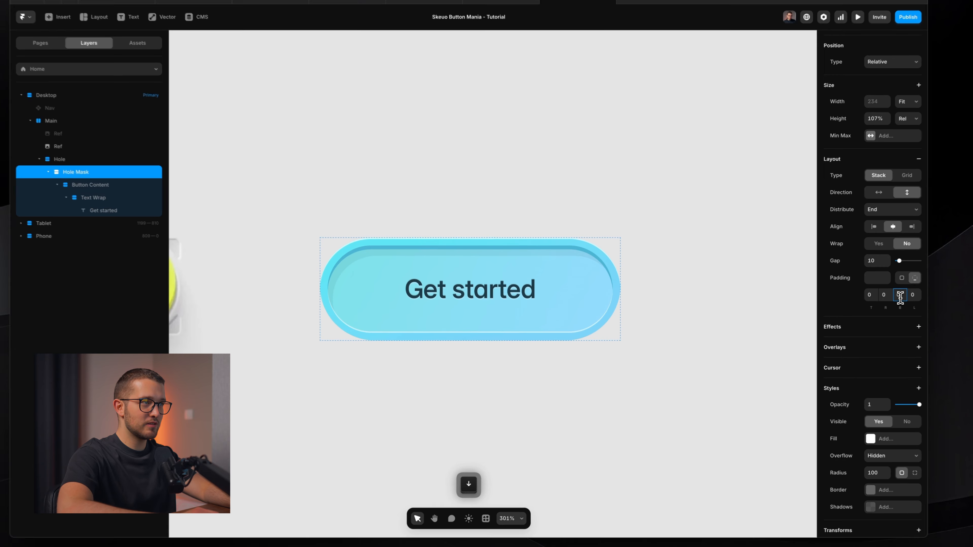
key("Down")
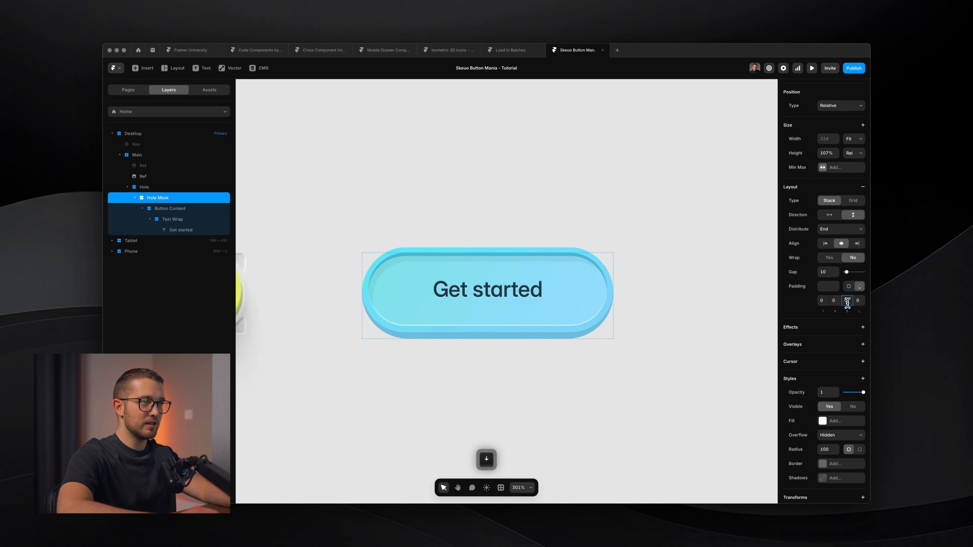
key("Up")
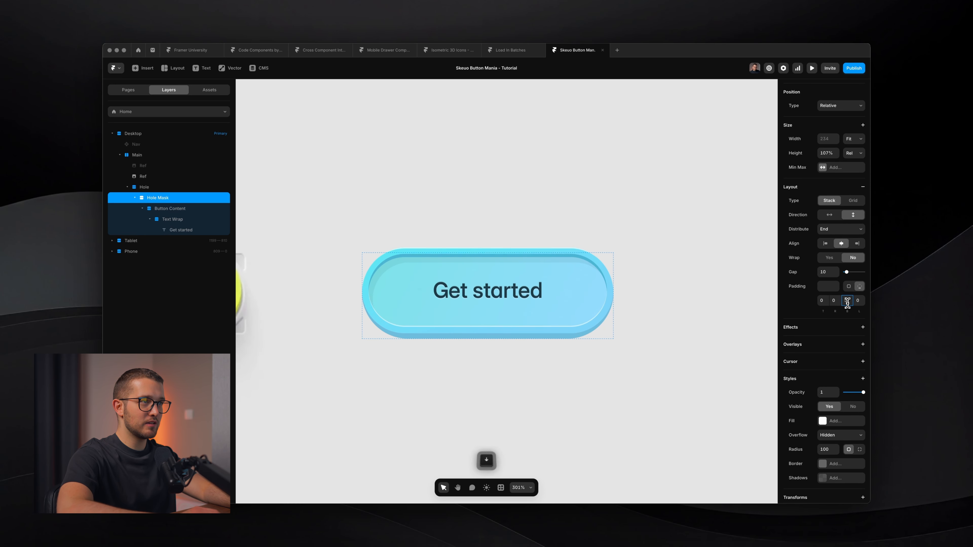
Step: Raise the Hole Mask's relative height to 108% and bring its bottom padding back to 0
left_click(836, 151)
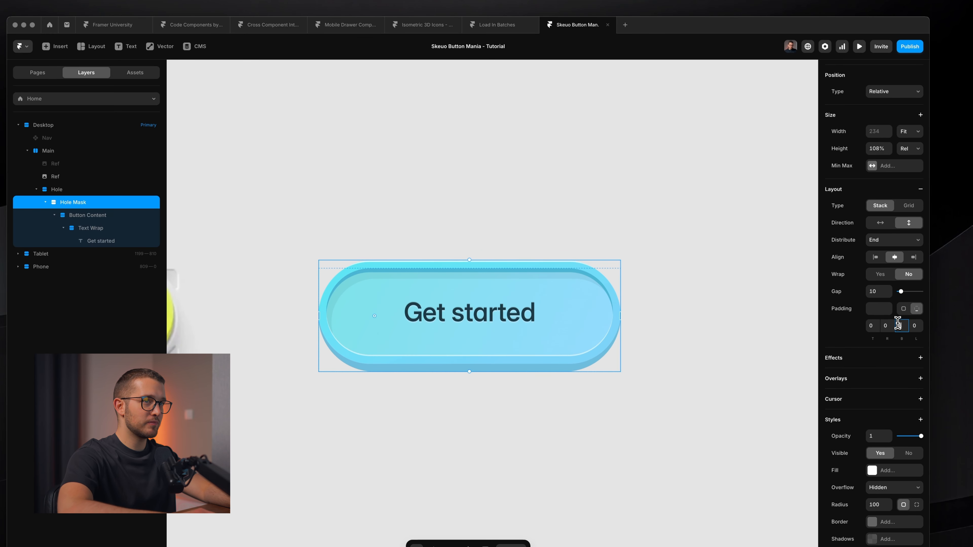
key("Up")
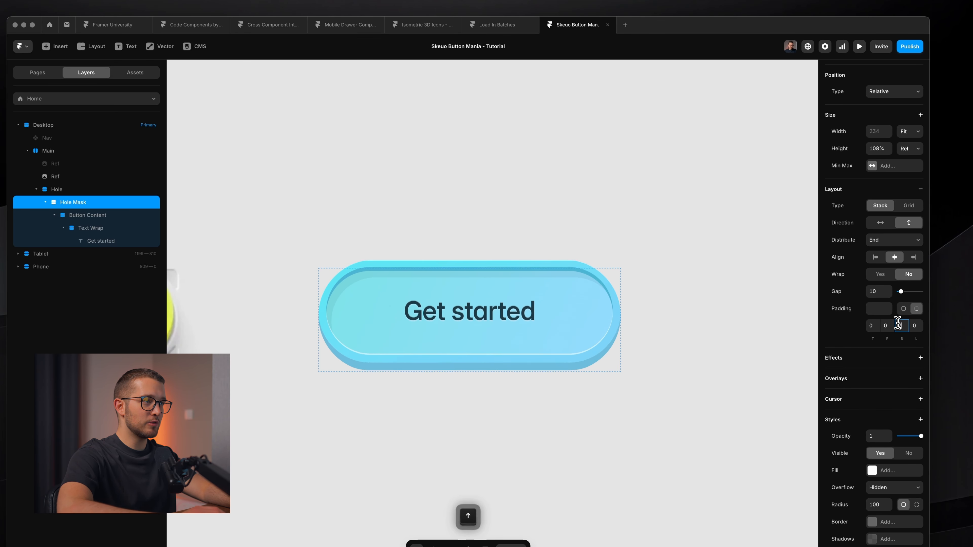
key("Down")
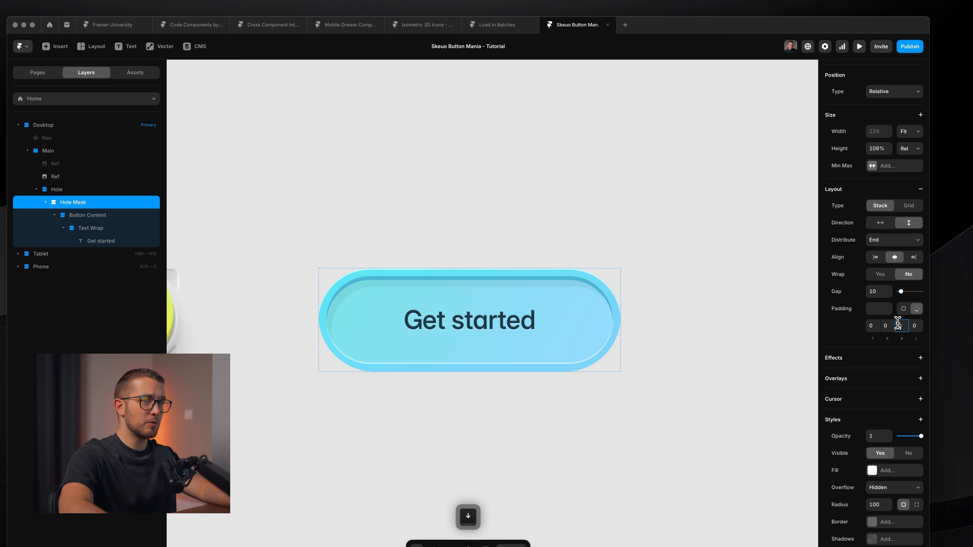
Step: Try raising the Hole Mask's top padding, ending back at 0
left_click(871, 326)
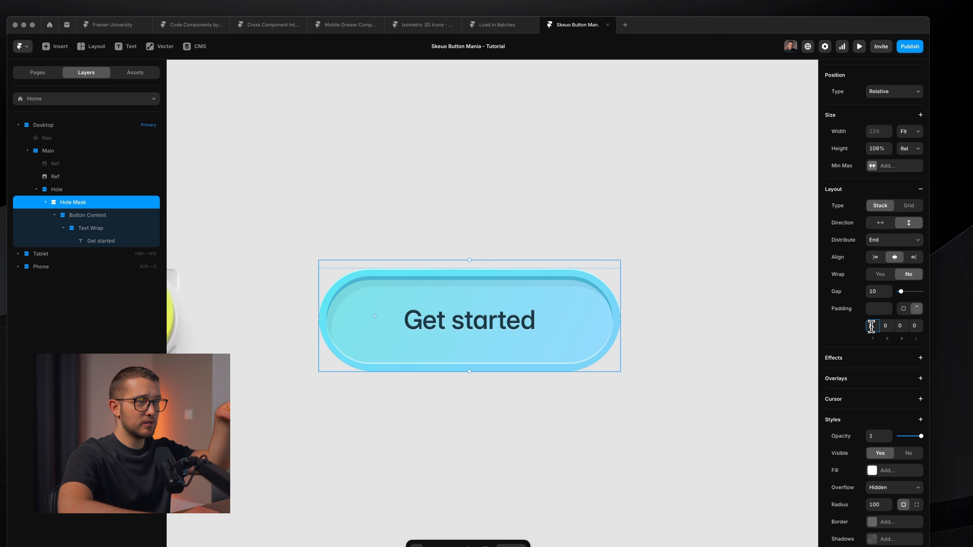
key("Up")
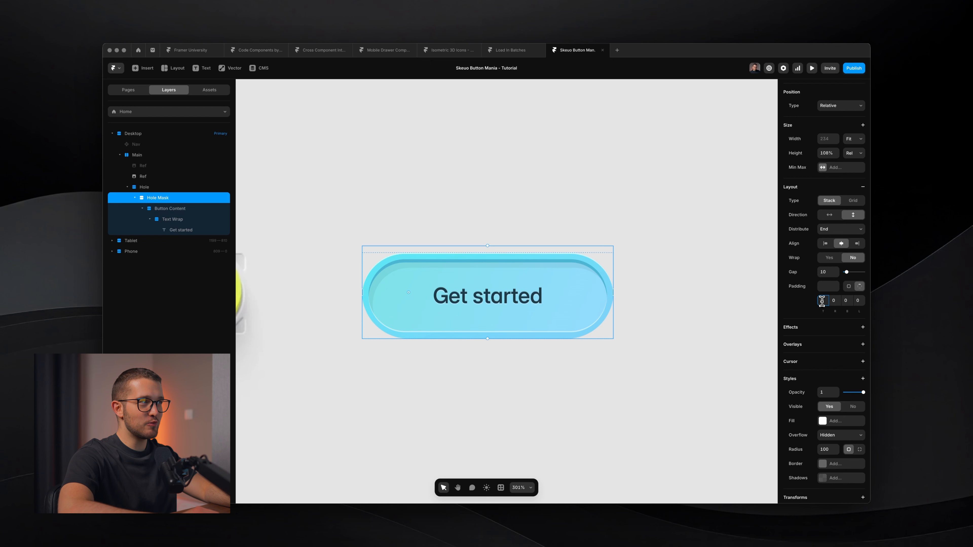
key("Up")
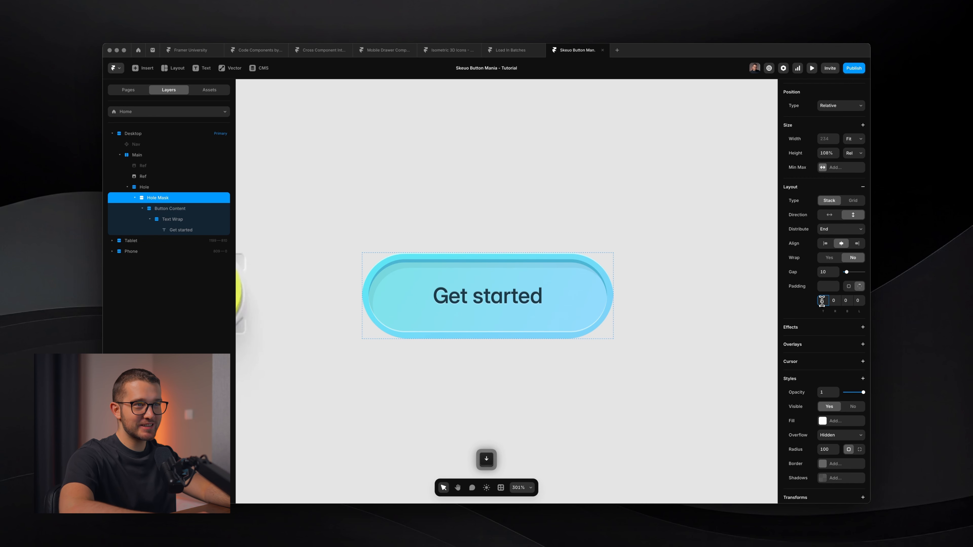
key("Return")
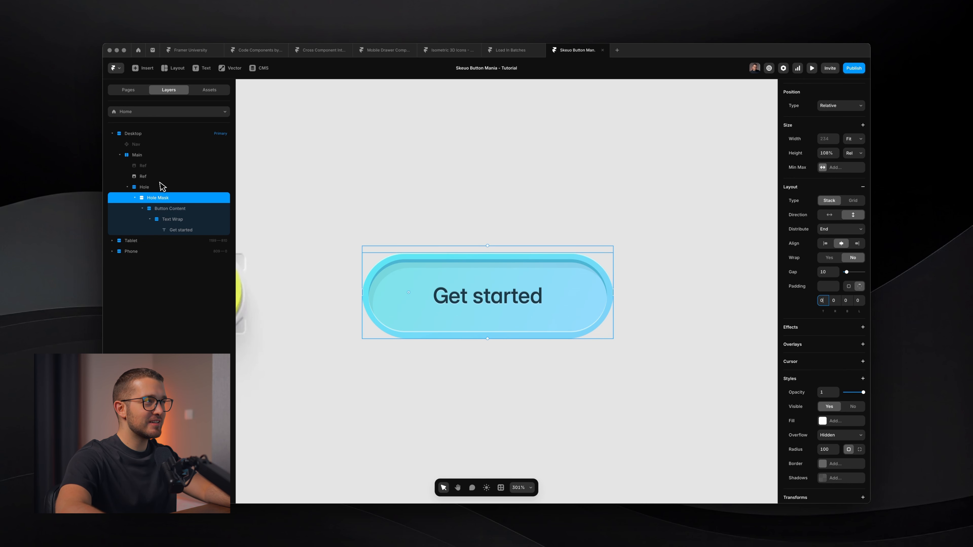
Step: Try a top padding of 4 on the Hole stack
left_click(160, 188)
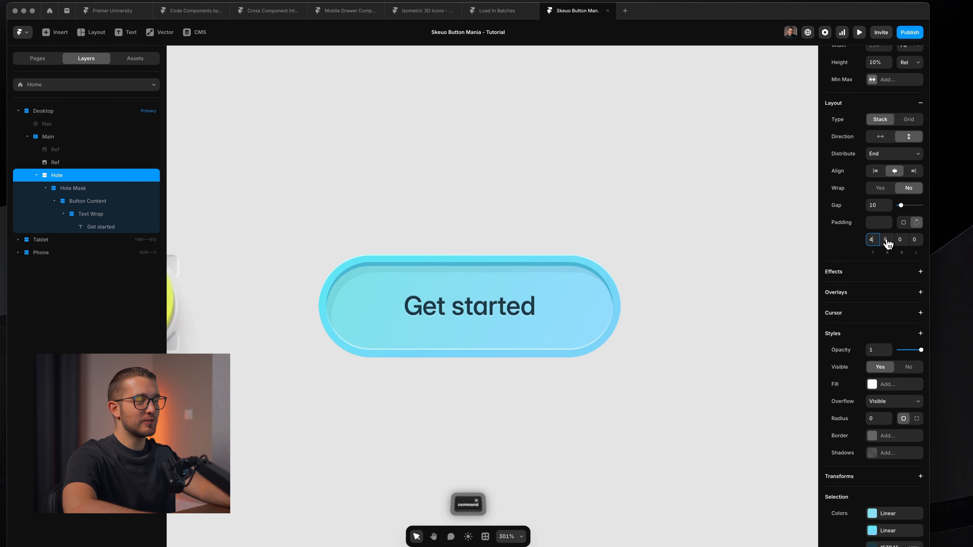
type("4")
Step: Change the Hole Mask stack's distribution from End to Center
left_click(76, 188)
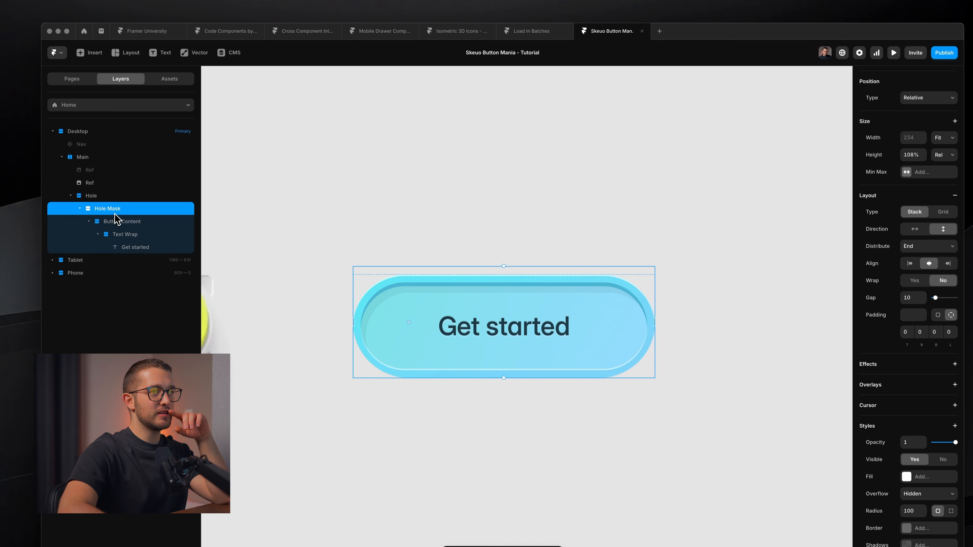
left_click(930, 246)
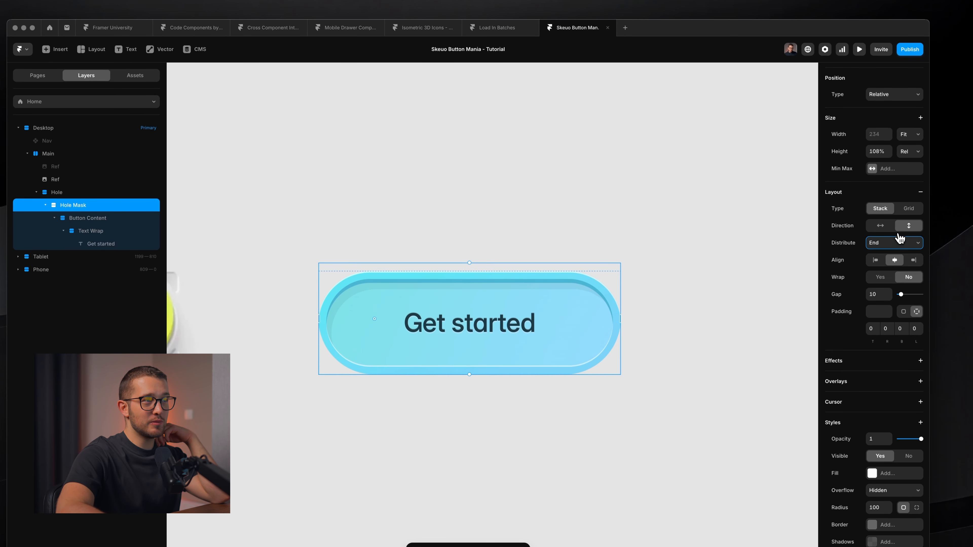
left_click(898, 233)
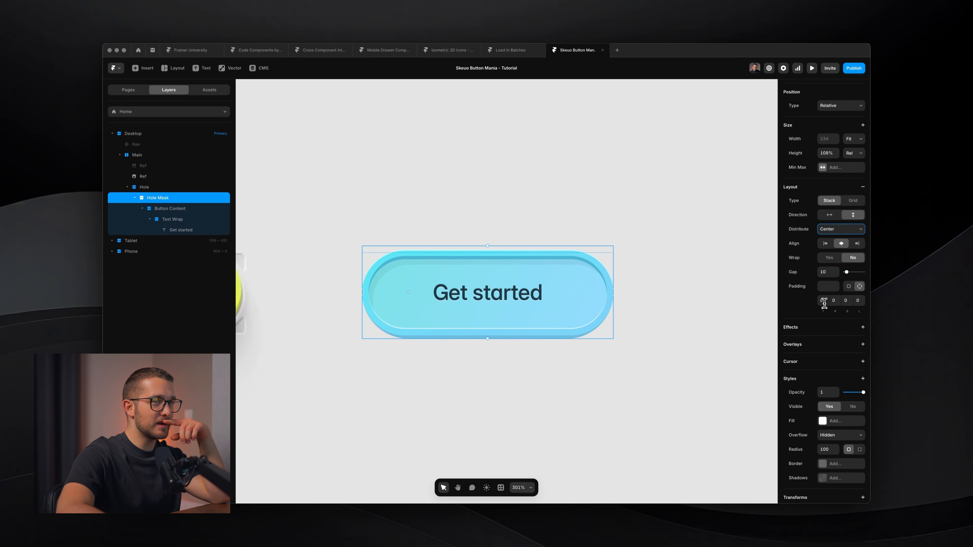
Step: Preview the button's downward travel by varying the Hole Mask's top padding, returning it to 0
left_click(824, 301)
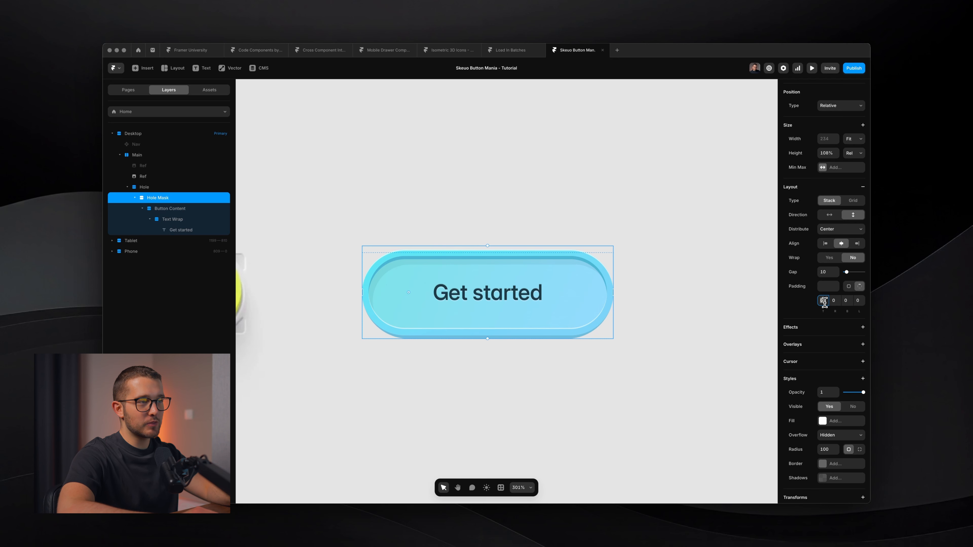
key("Up")
key("Up")
key("Up")
key("Up")
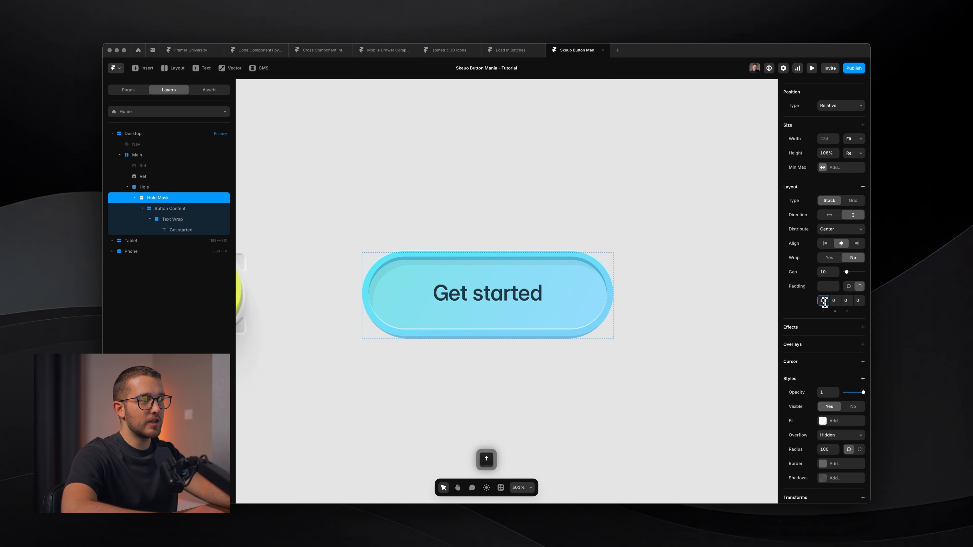
key("Up")
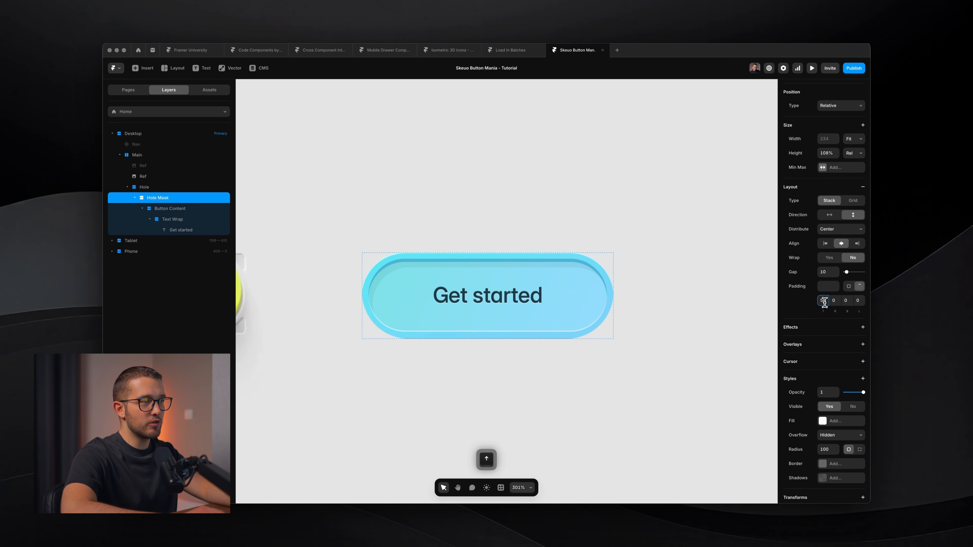
key("Down")
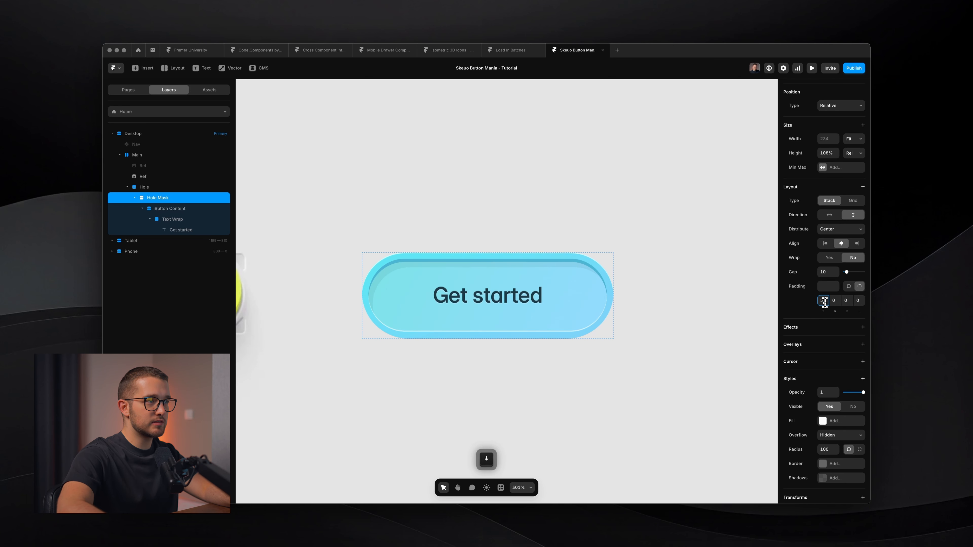
key("shift+Up")
key("shift+Up")
key("shift+Up")
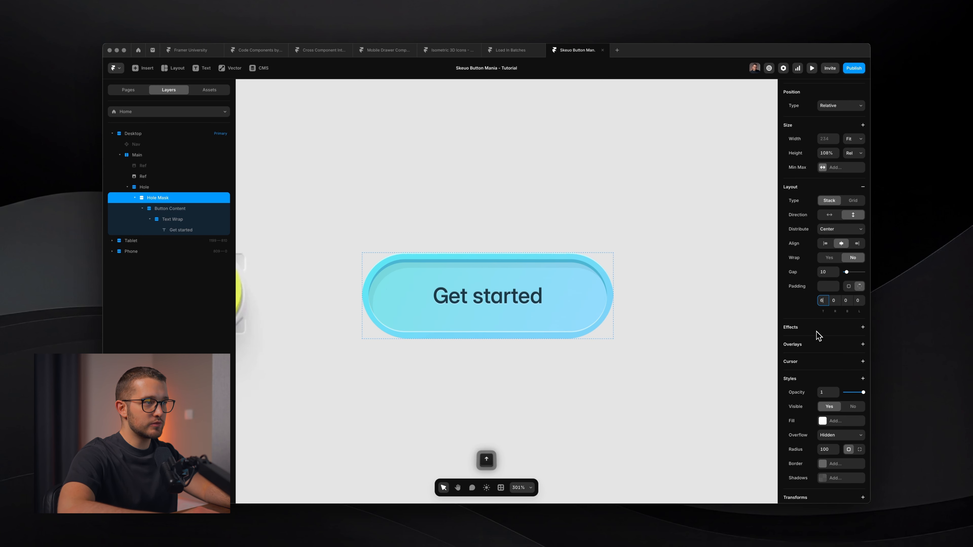
key("shift+Down")
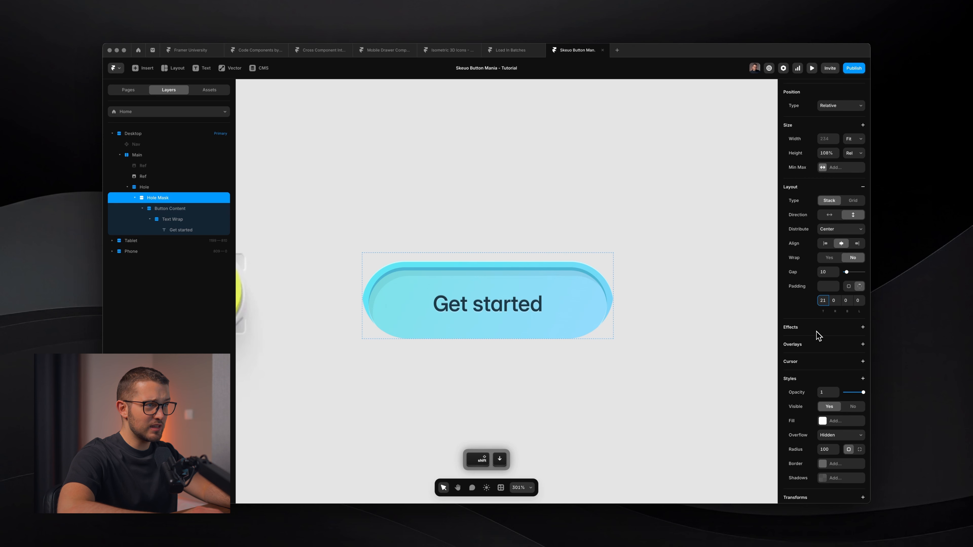
key("shift+Down")
key("shift+Down")
key("shift+Down")
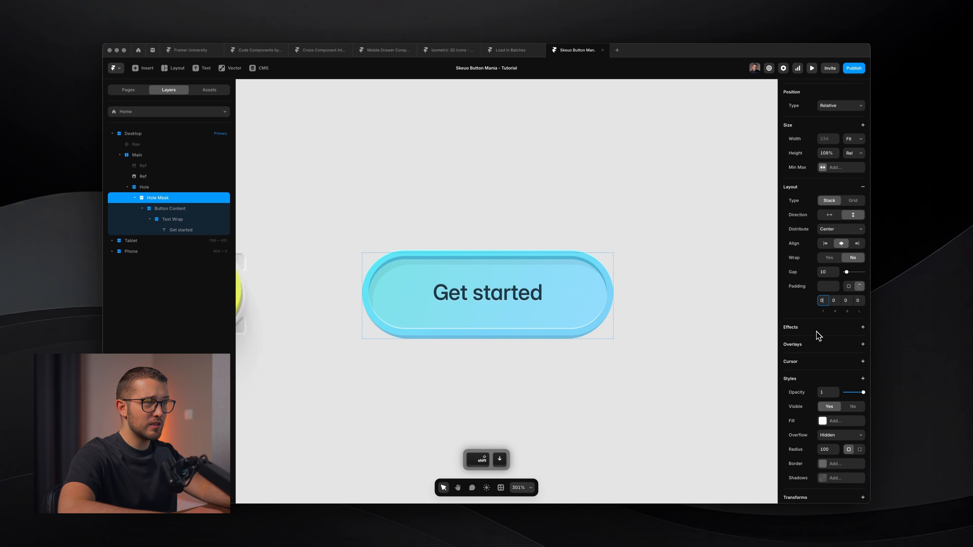
Step: Preview the button's upward travel by varying the Hole Mask's bottom padding, returning it to 0
left_click(846, 300)
key("shift+Up")
key("shift+Up")
key("shift+Up")
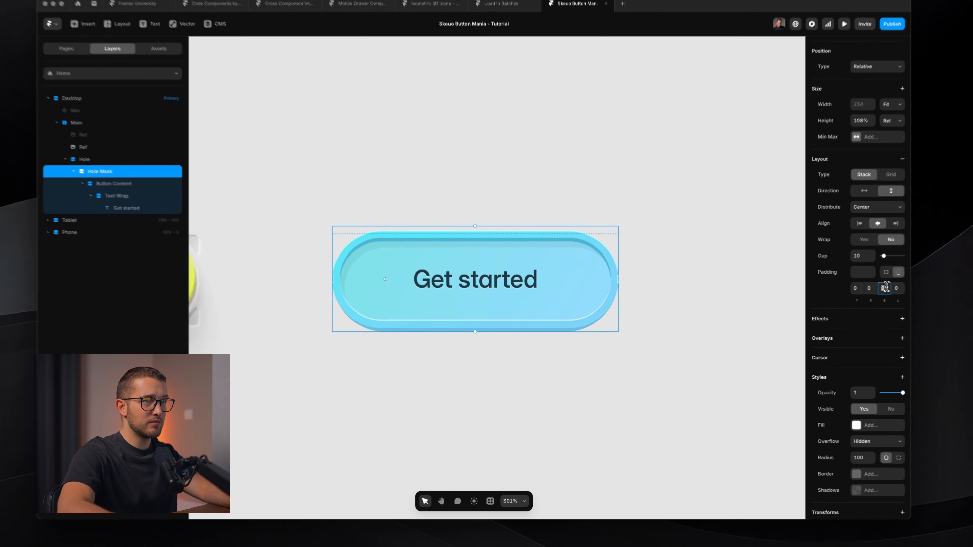
key("Up")
key("Up")
key("Up")
key("Up")
key("Down")
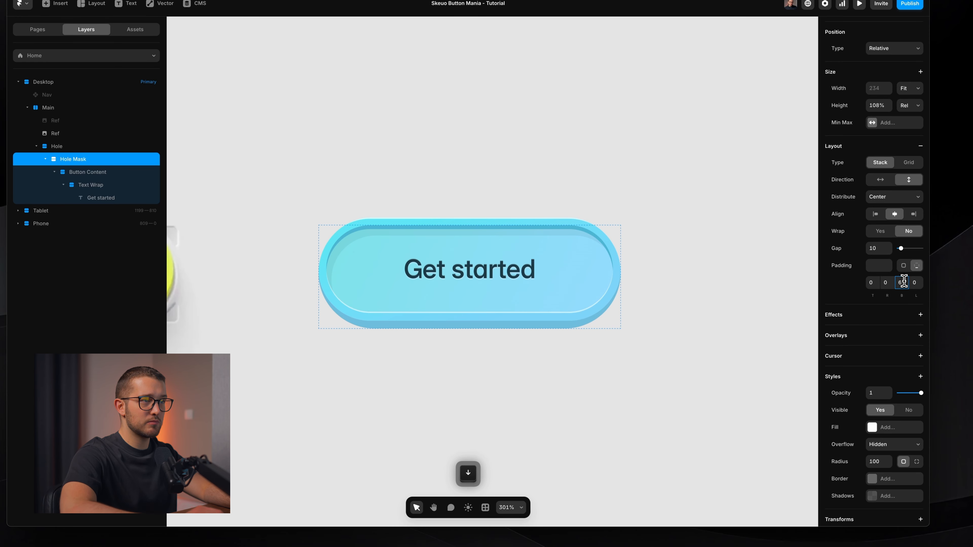
key("shift+Down")
Step: Set the Hole Mask's top padding to 5 so the button sits lower in the hole
left_click(873, 281)
key("Up")
key("Up")
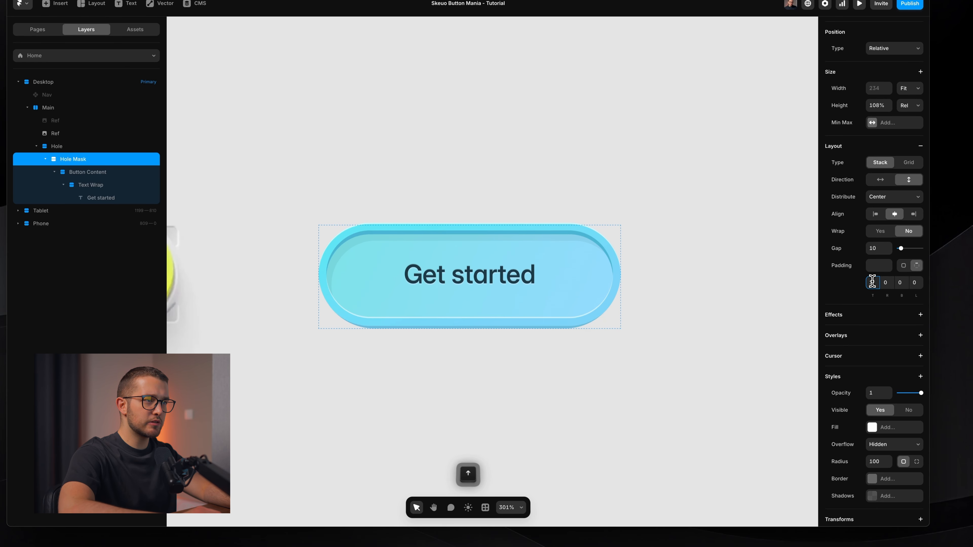
key("Up")
key("Up")
left_click(716, 378)
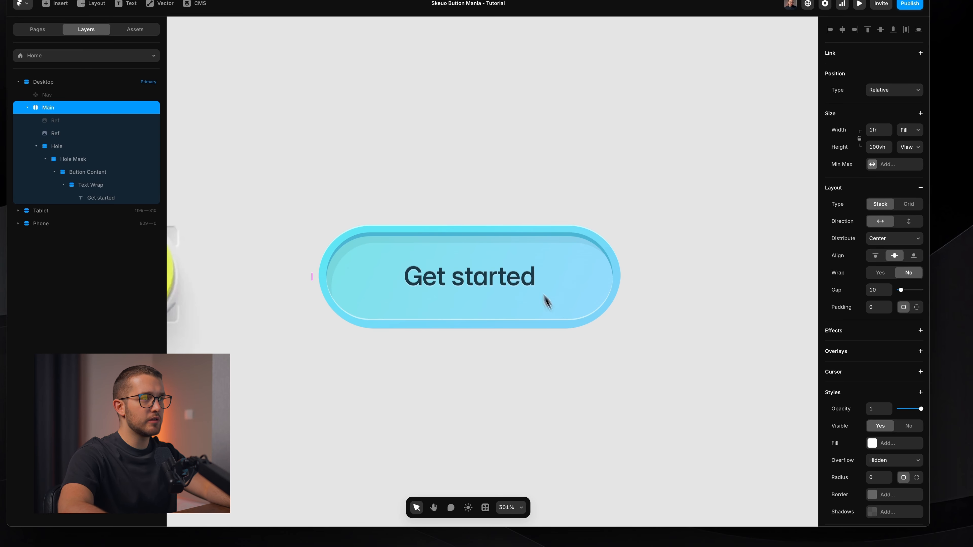
Step: Set the Hole stack's corner radius to 100 and add a solid fill to it
left_click(89, 147)
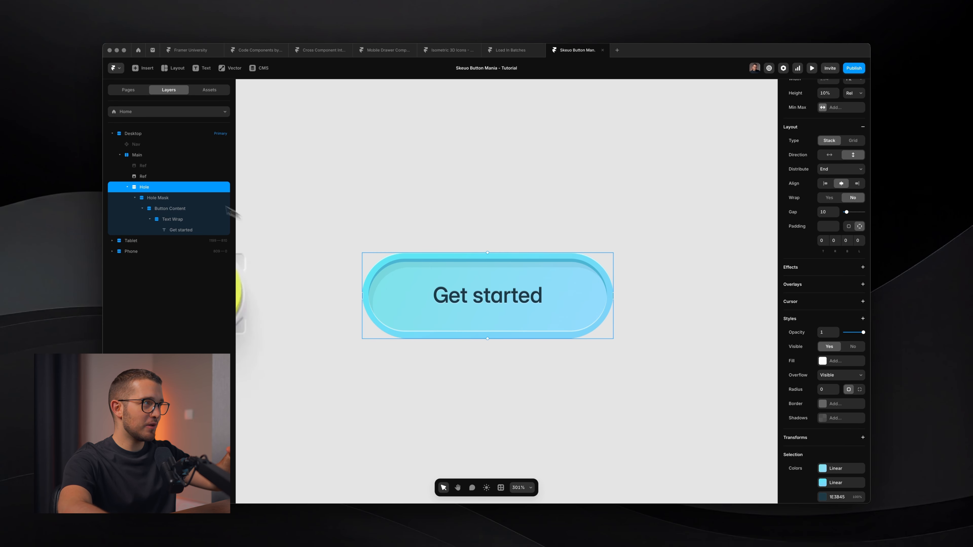
left_click(827, 390)
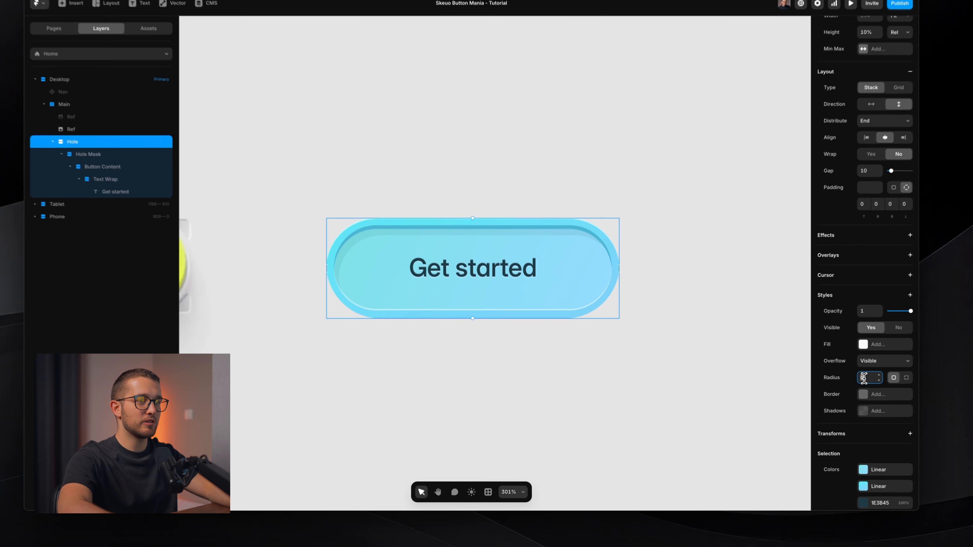
type("100")
key("Return")
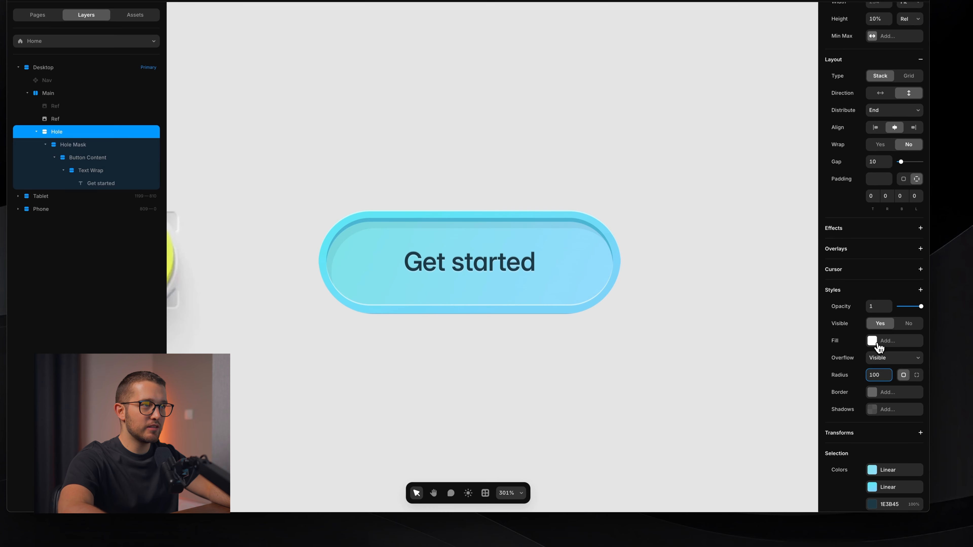
left_click(875, 341)
Step: Examine the yellow Learn More reference and sample the dark green shade above its pressed face in the reference video
scroll(465, 318, "down", 3)
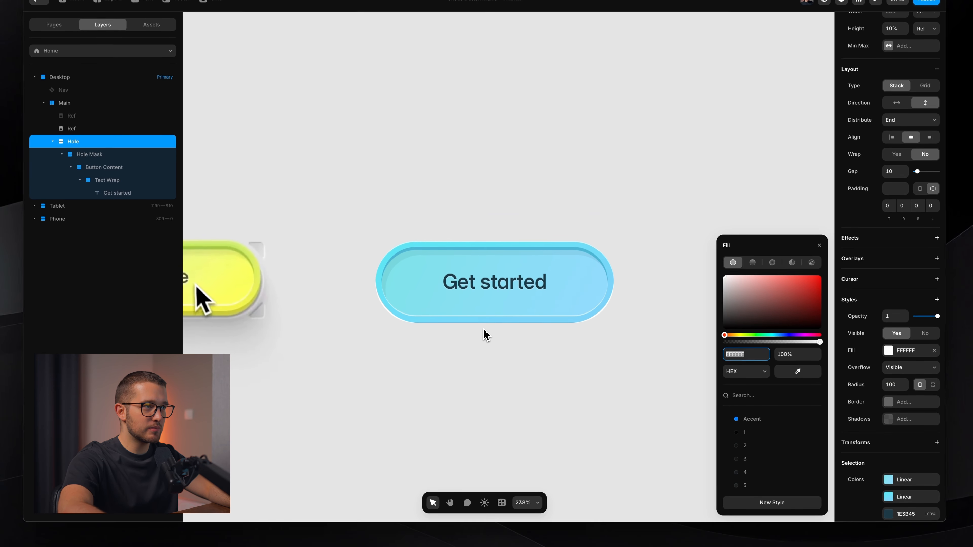
scroll(484, 330, "left", 3)
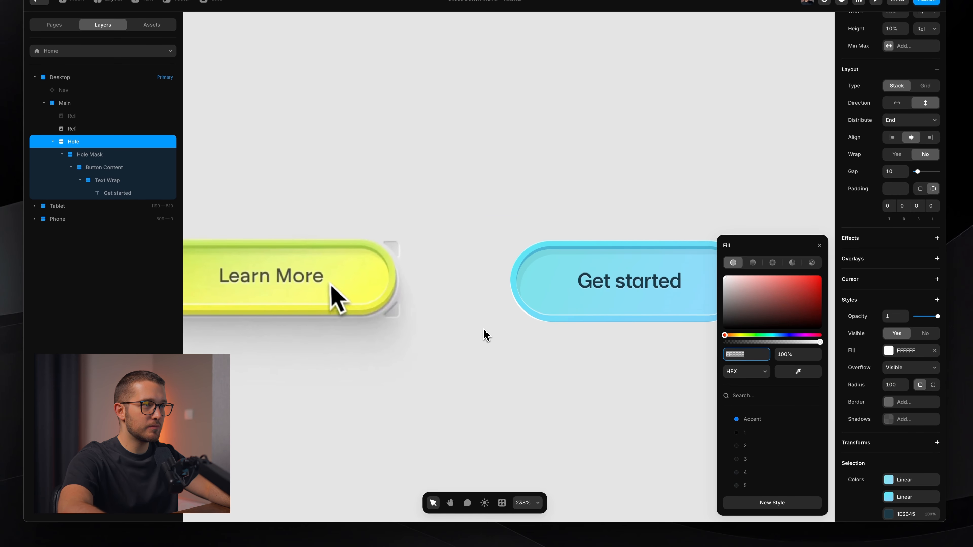
scroll(485, 343, "left", 4)
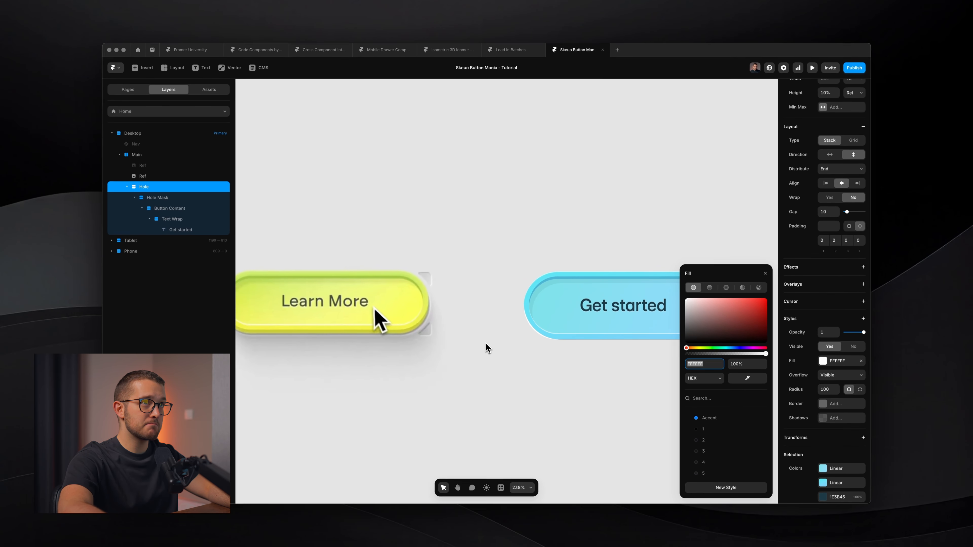
scroll(486, 345, "up", 2)
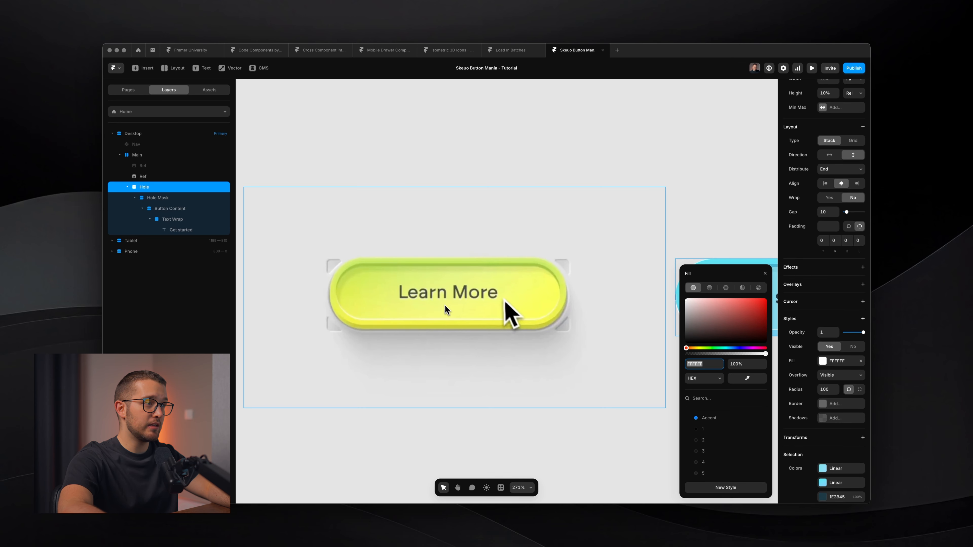
key("super+p")
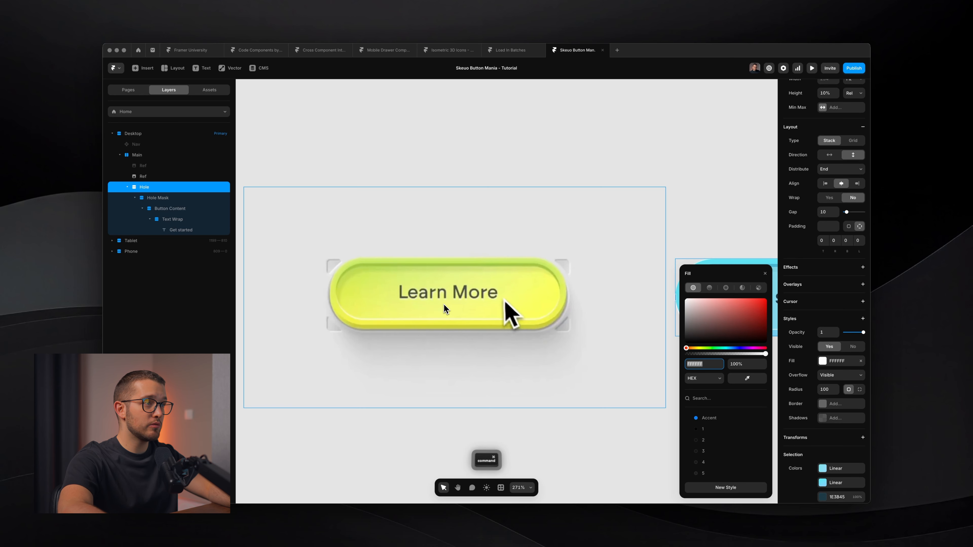
key("shift+super+c")
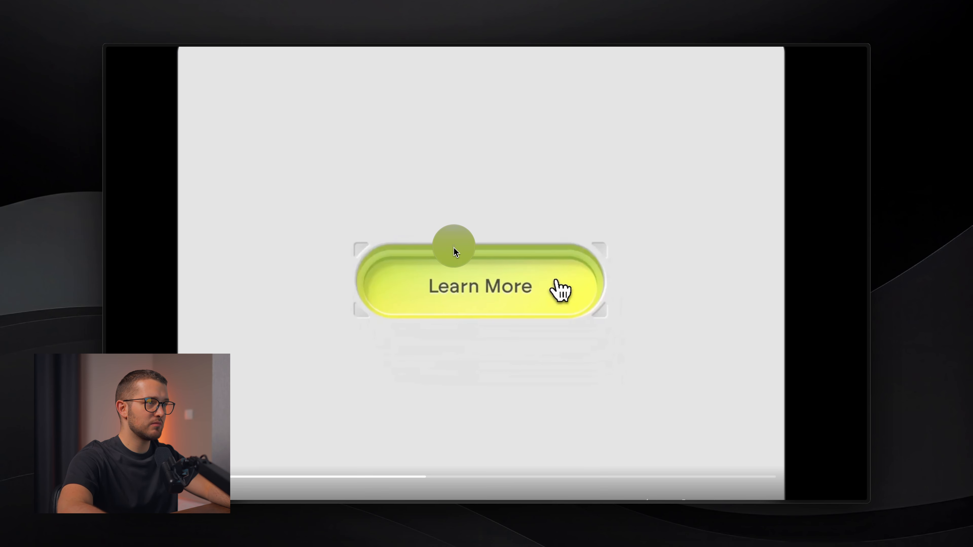
left_click(454, 248)
key("super+Tab")
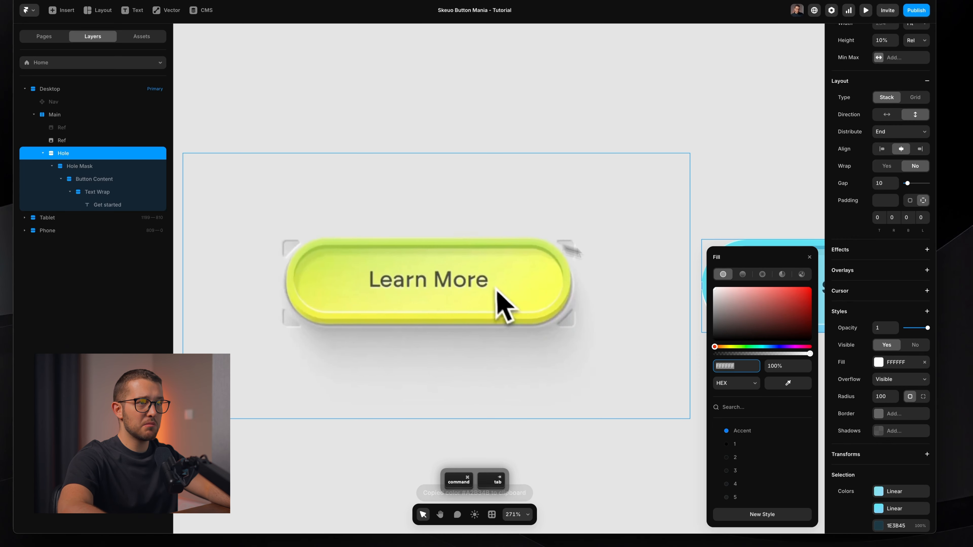
Step: Sample the Hole's fill from the button's light blue and darken it to 6CBFCC
scroll(567, 352, "right", 5)
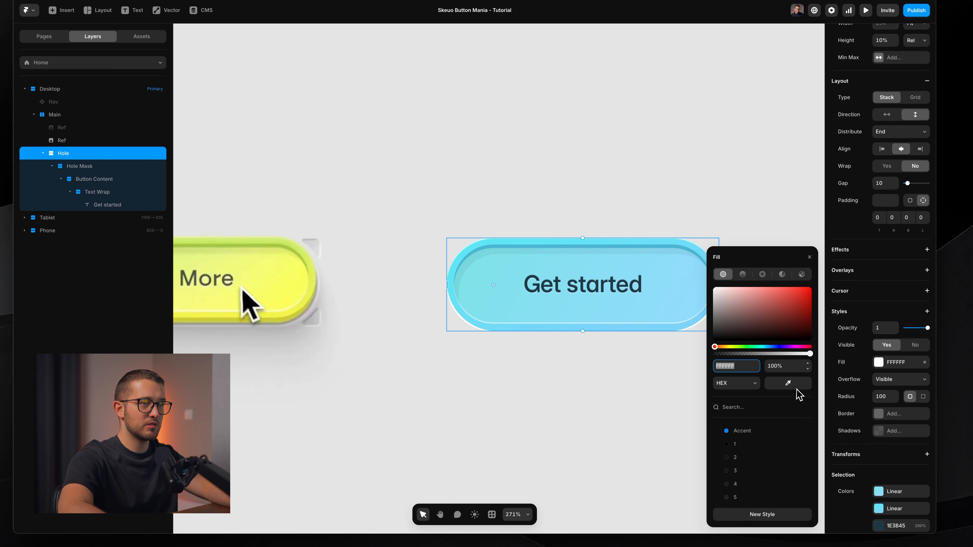
left_click(788, 383)
left_click(523, 266)
scroll(527, 268, "right", 3)
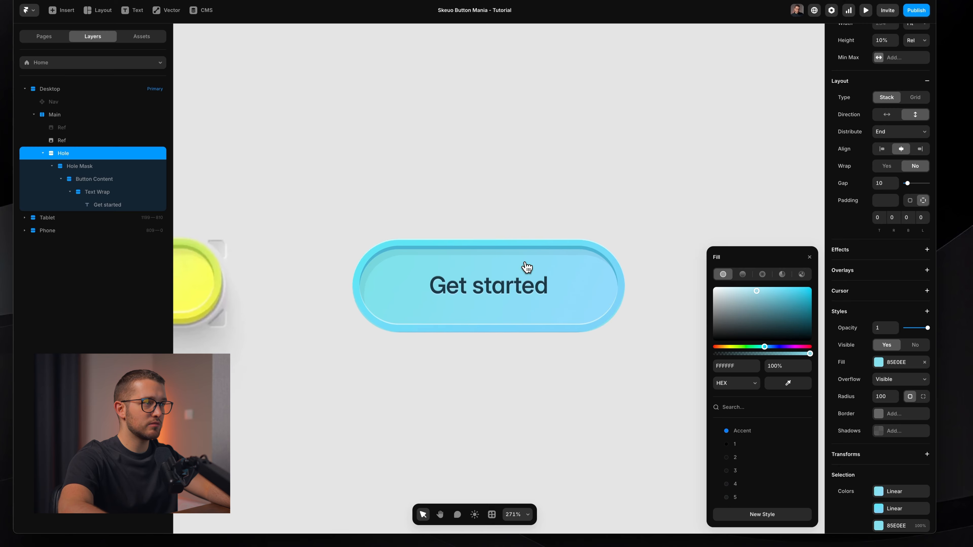
left_click_drag(757, 292, 759, 298)
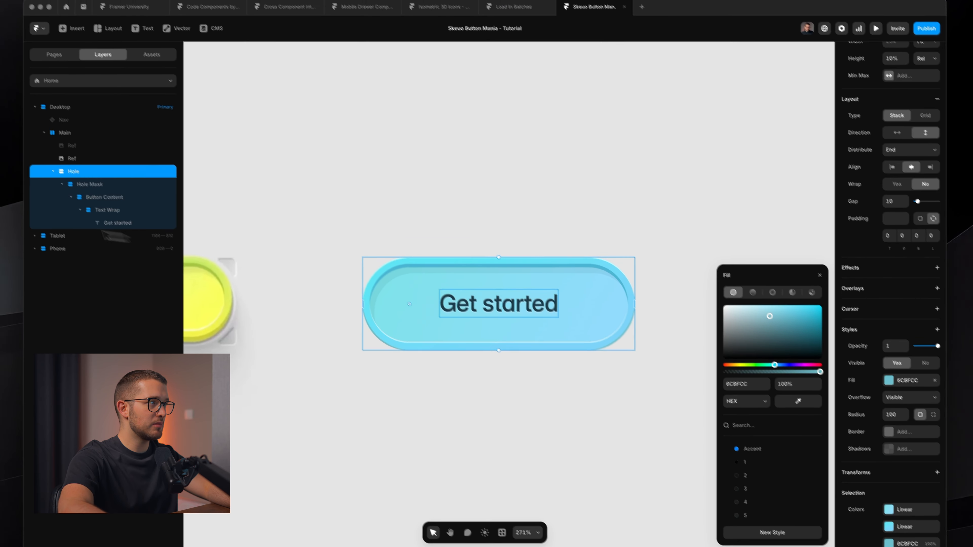
Step: Raise the Hole Mask's top padding to 19 to expose the Hole's fill behind the button
left_click(99, 185)
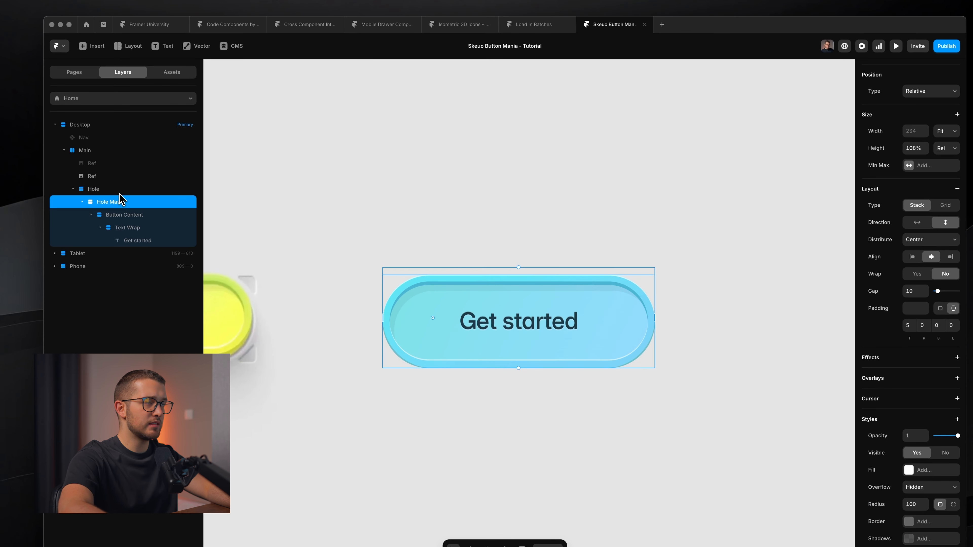
left_click(908, 325)
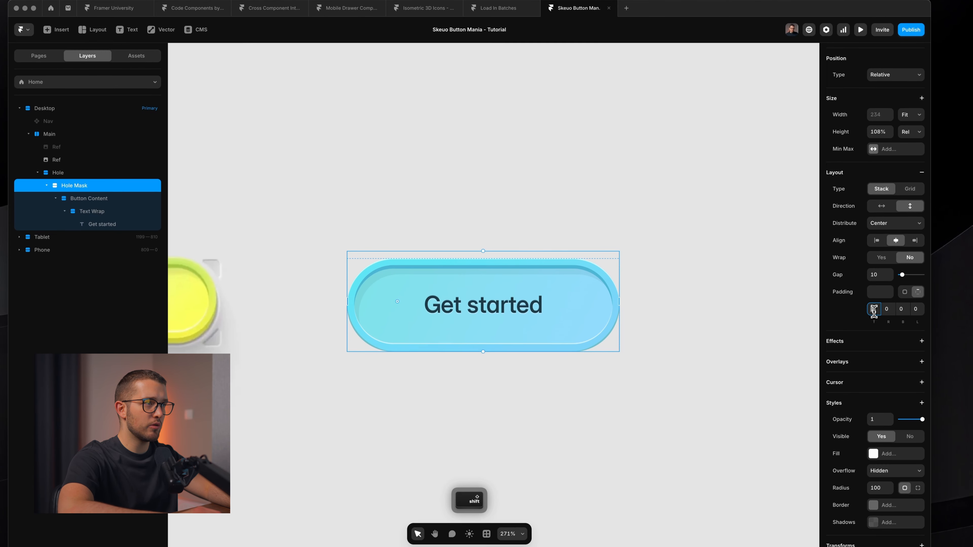
key("shift+Up")
key("shift+Up")
key("shift+Down")
key("shift+Up")
key("Down")
key("Down")
key("Down")
key("Down")
key("Down")
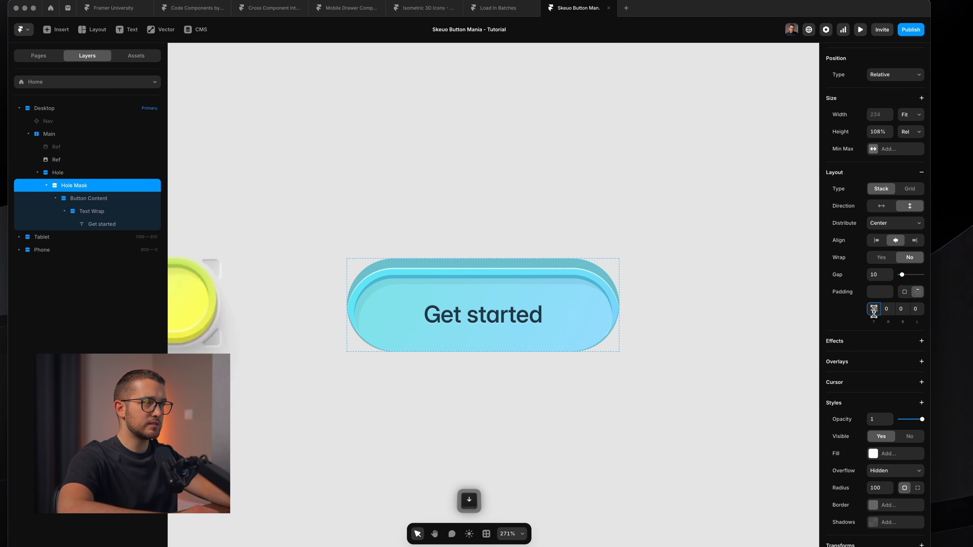
scroll(522, 298, "up", 3)
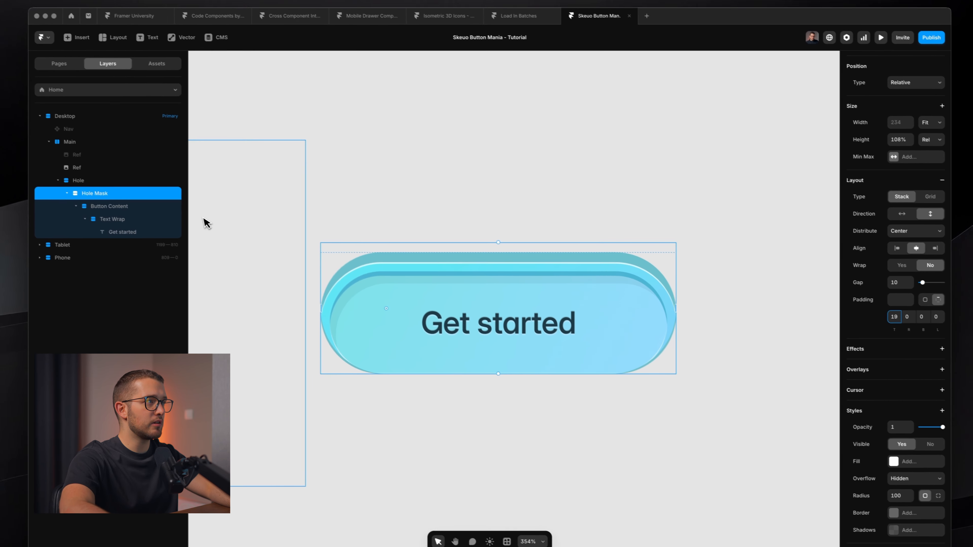
Step: Darken the Hole's fill to 6AB7C4 and turn it into a linear gradient with the dark end at the top
left_click(139, 188)
left_click(922, 394)
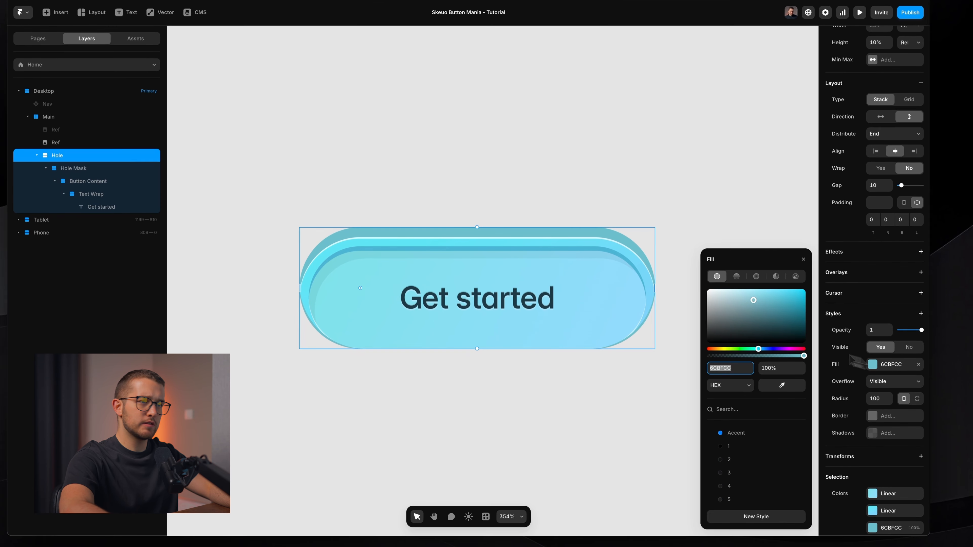
left_click_drag(749, 305, 753, 301)
left_click(736, 277)
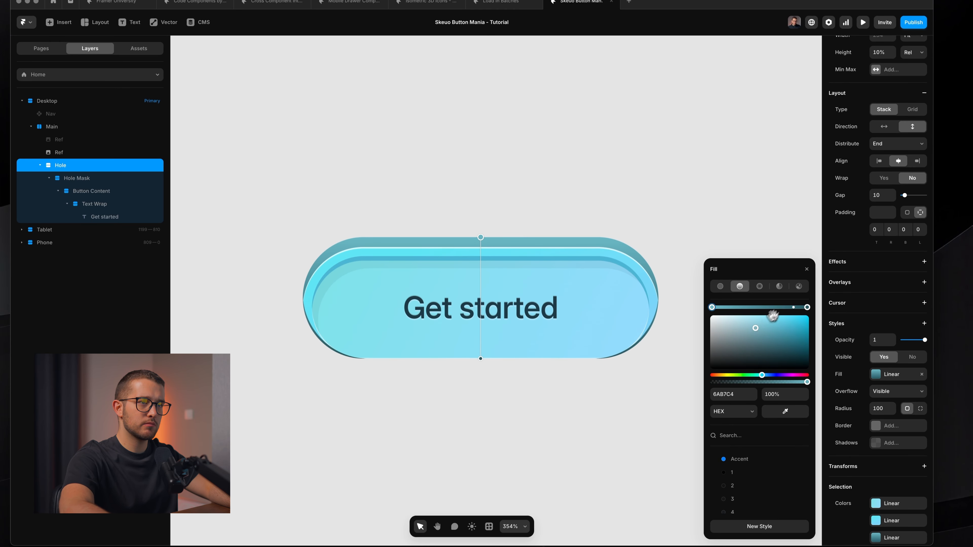
left_click_drag(807, 311, 851, 312)
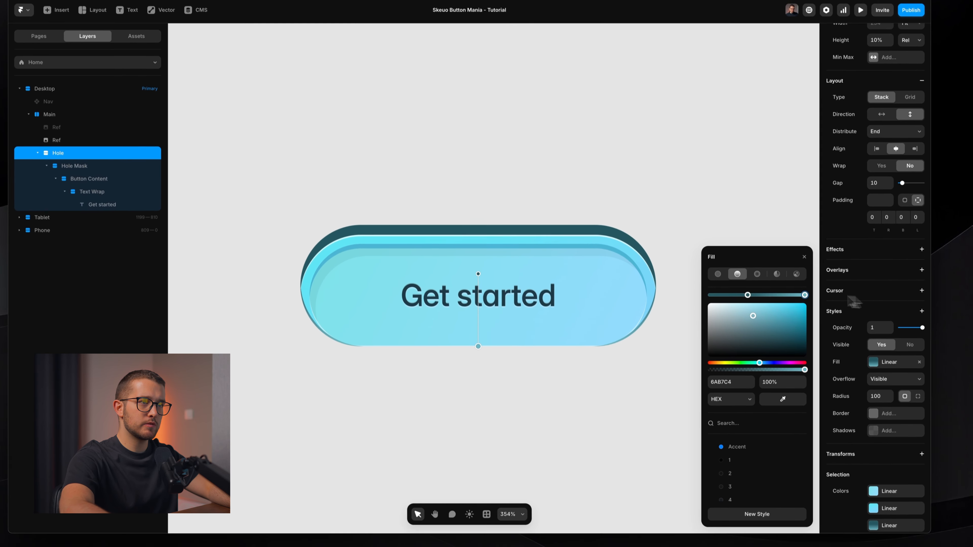
Step: Shift the Hole gradient's top stop to the upper end, lighten it to 7B9CA6, and add a darker 3D6F7D stop just below it
left_click_drag(750, 307, 657, 310)
left_click_drag(768, 333, 729, 326)
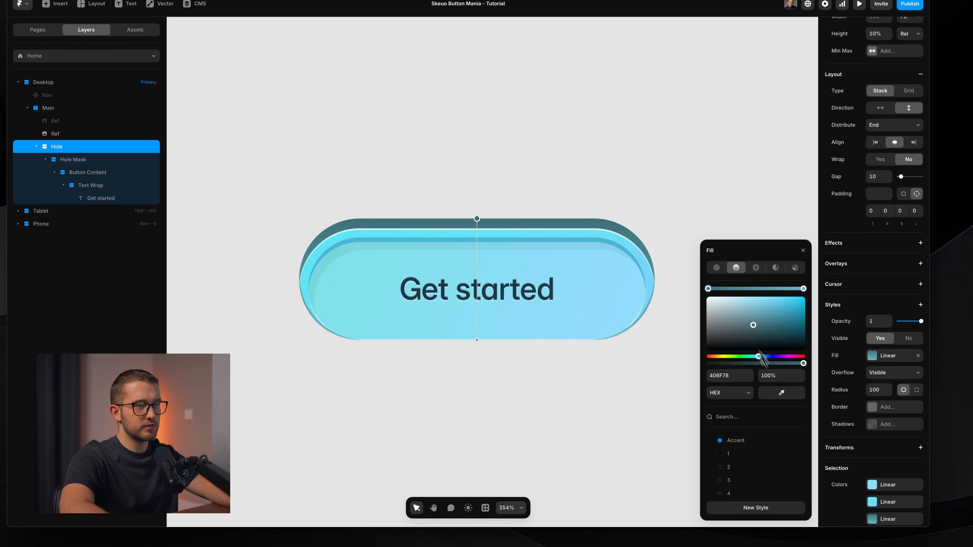
left_click(782, 392)
left_click(542, 265)
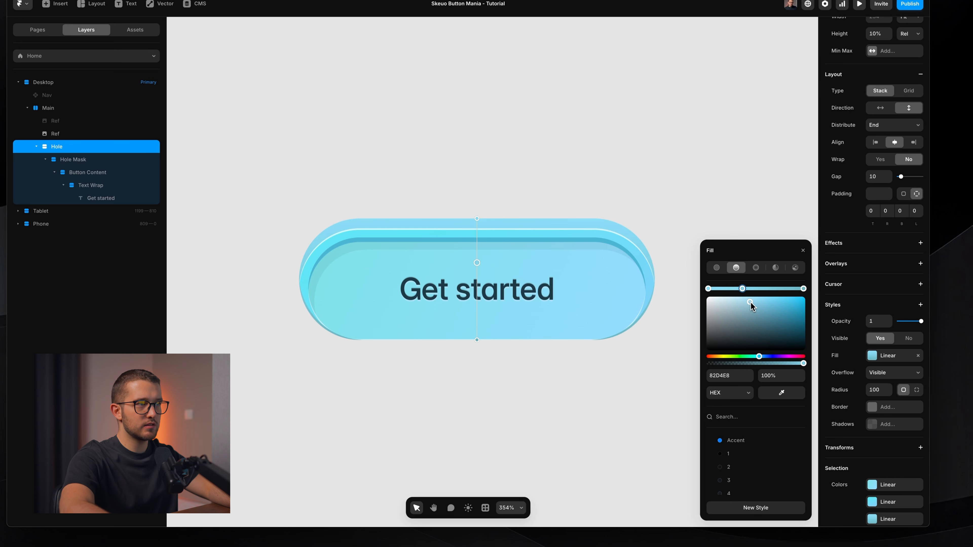
left_click_drag(751, 302, 727, 289)
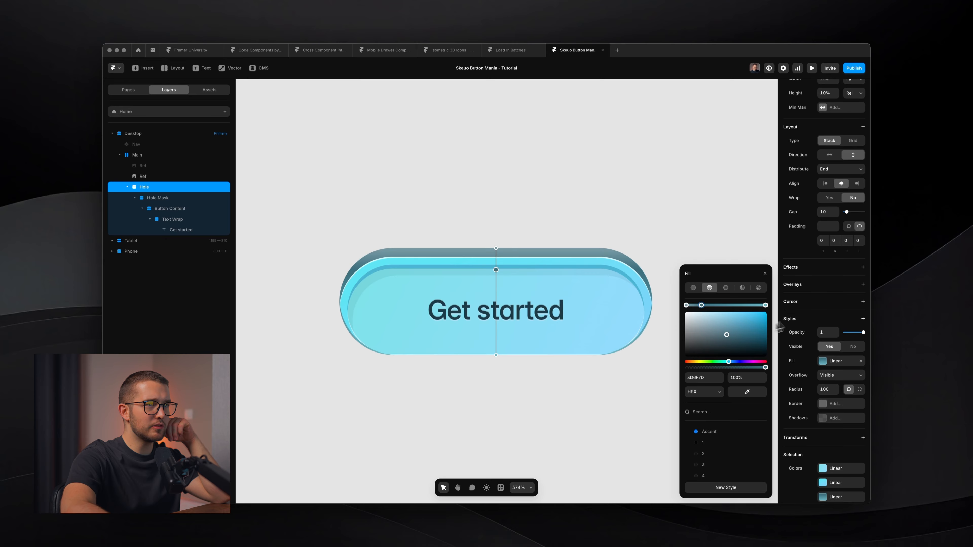
Step: Add a gradient stop at the middle of the Hole's fill and reuse the dark stop's colour 3D6F7D for it
left_click(765, 306)
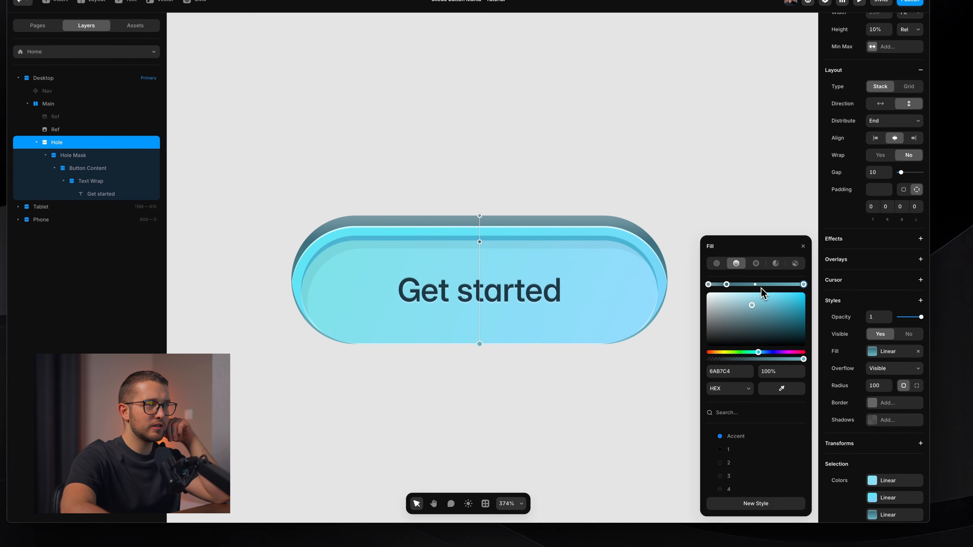
left_click(726, 284)
left_click(736, 372)
key("super+c")
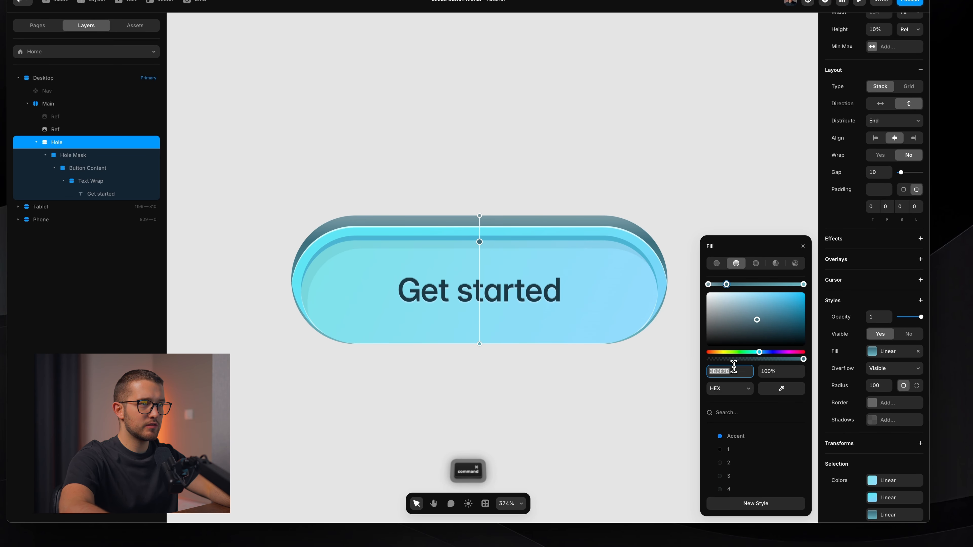
left_click_drag(768, 285, 759, 285)
left_click_drag(759, 285, 756, 285)
left_click(734, 372)
key("super+v")
key("Return")
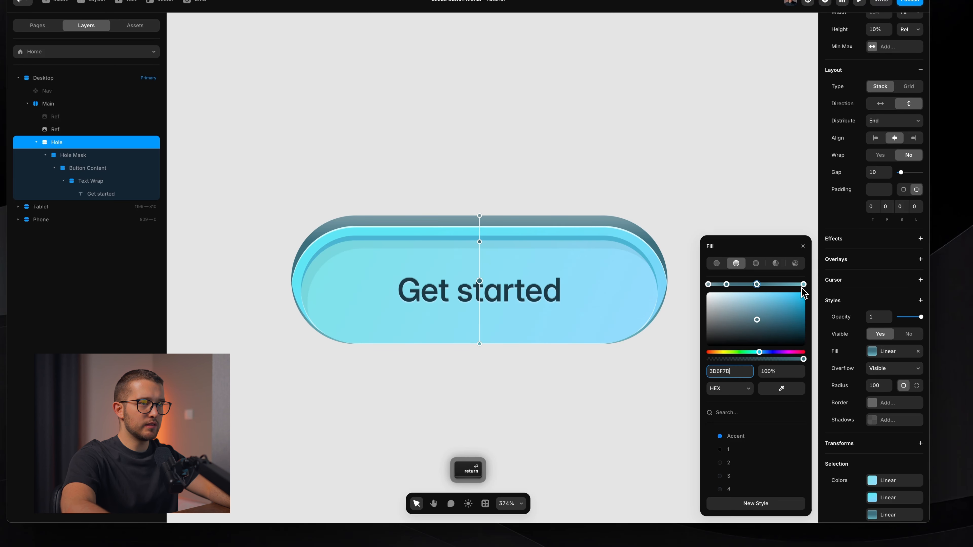
Step: Desaturate the bottom stop of the Hole's gradient to 91B8BF
left_click(803, 286)
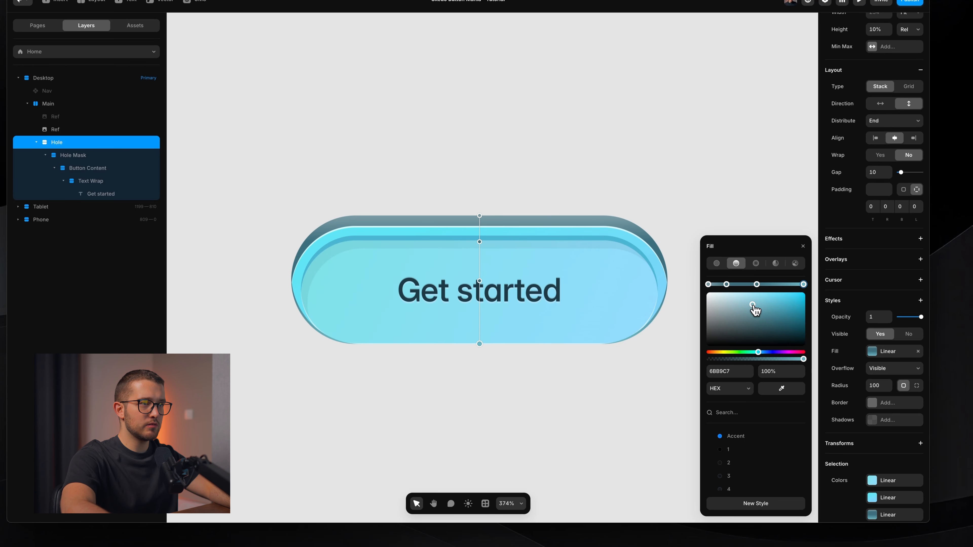
mouse_move(729, 296)
left_mouse_down()
mouse_move(698, 292)
mouse_move(736, 304)
left_mouse_up()
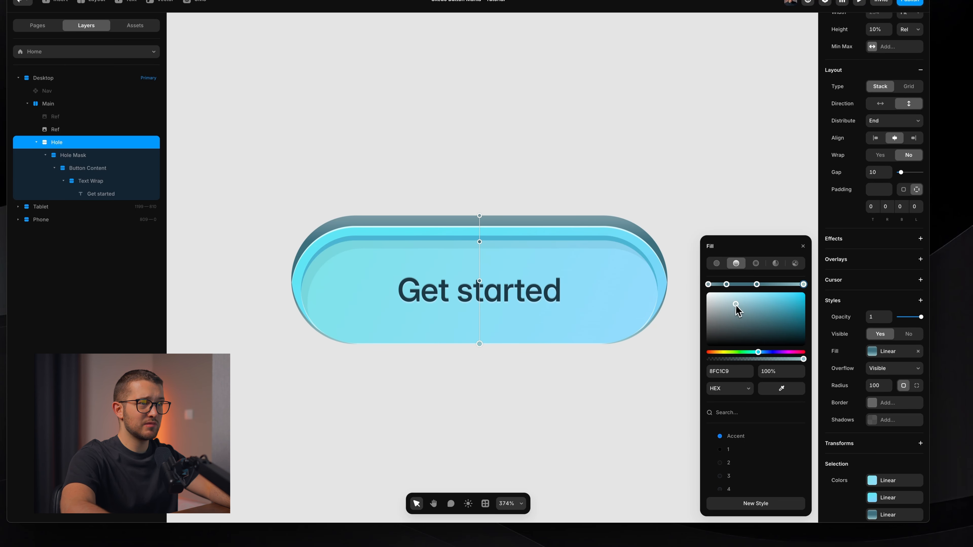
key("super+Tab")
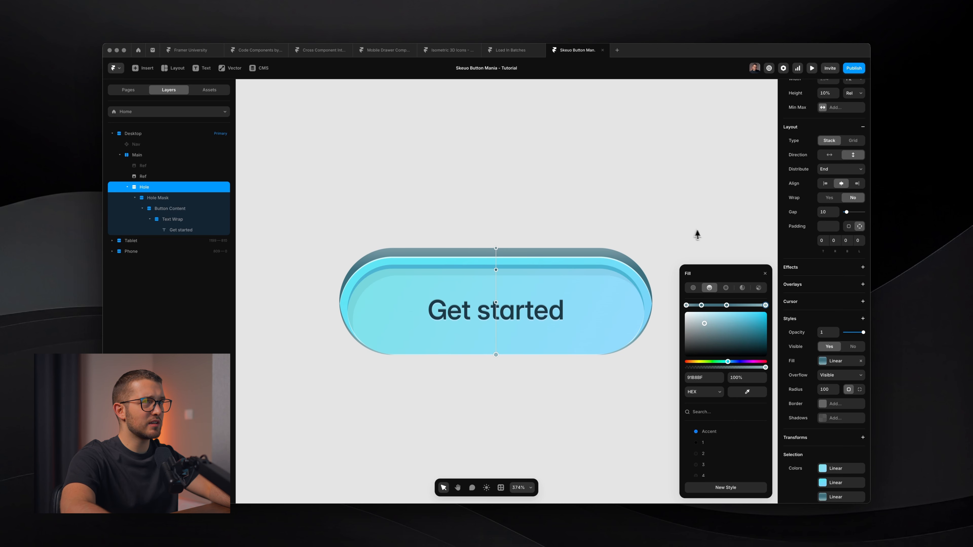
scroll(806, 241, "up", 3)
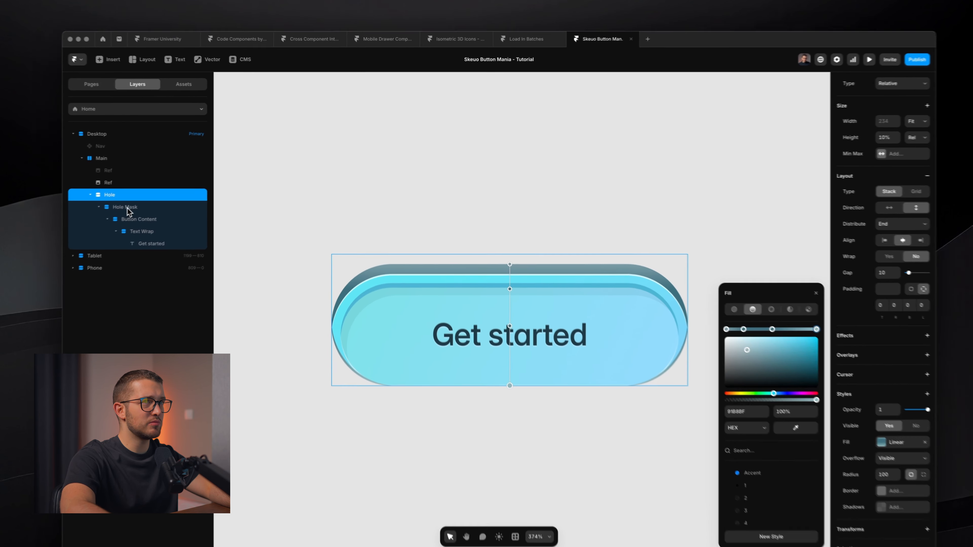
Step: Set the Hole gradient's end stop to 0% opacity, shift it upward, and place the lower dark stop at 50%
left_click(160, 199)
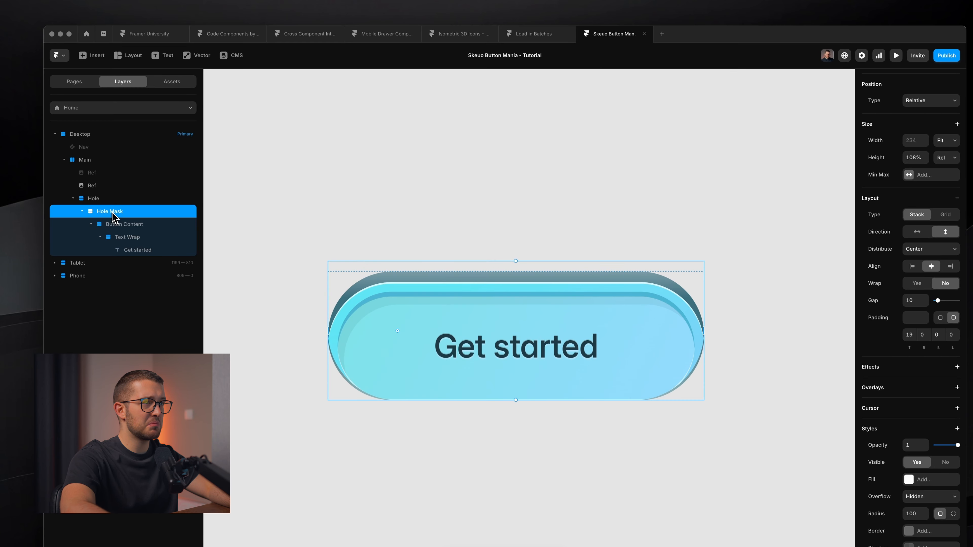
left_click(114, 199)
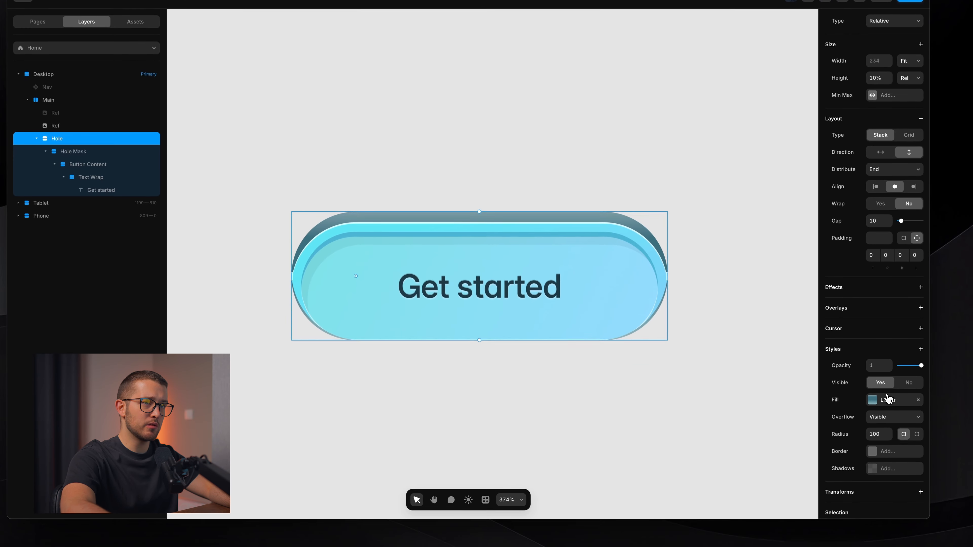
left_click(888, 400)
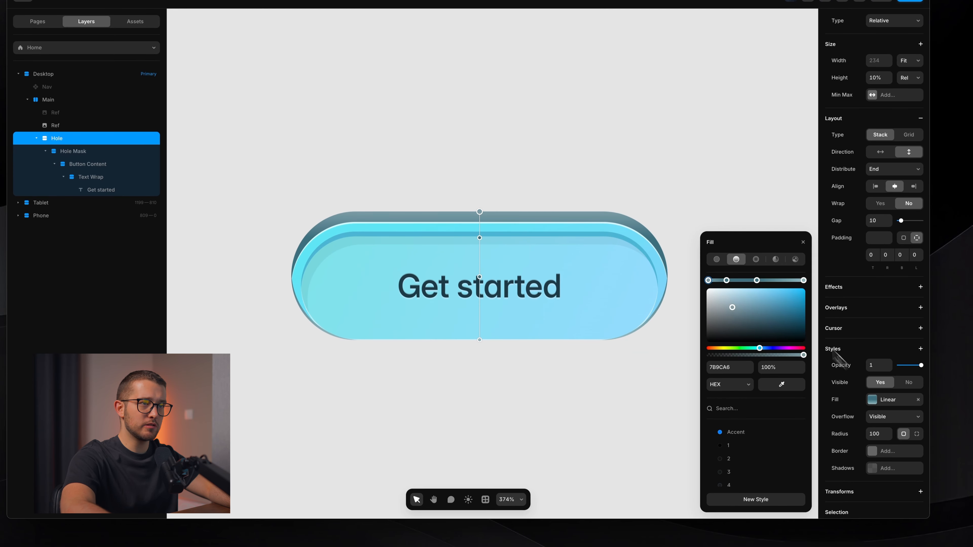
left_click(803, 281)
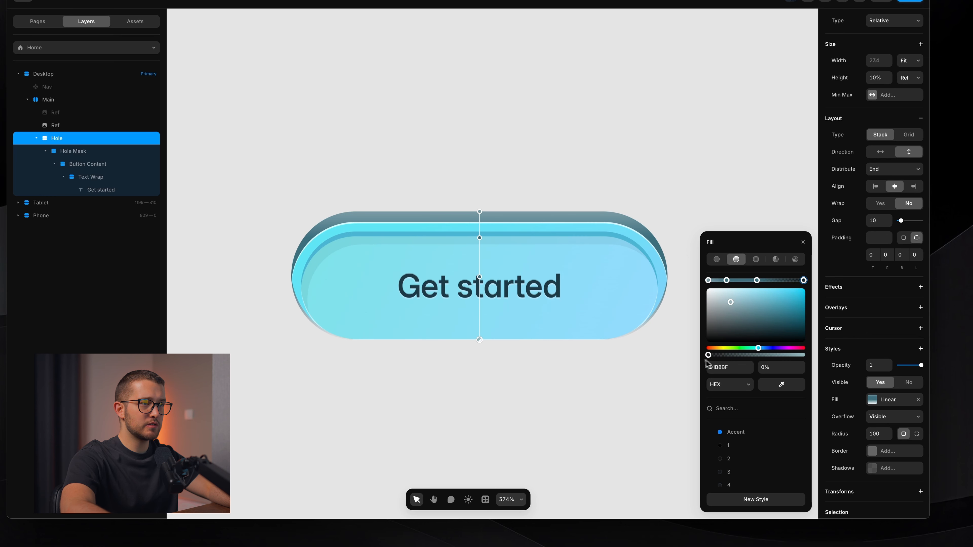
left_click(756, 281)
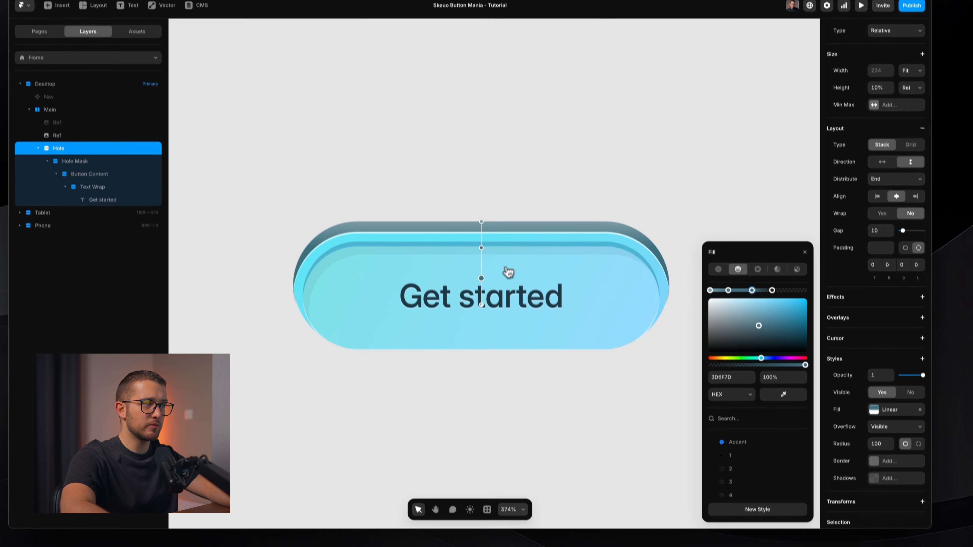
left_click_drag(480, 267, 482, 278)
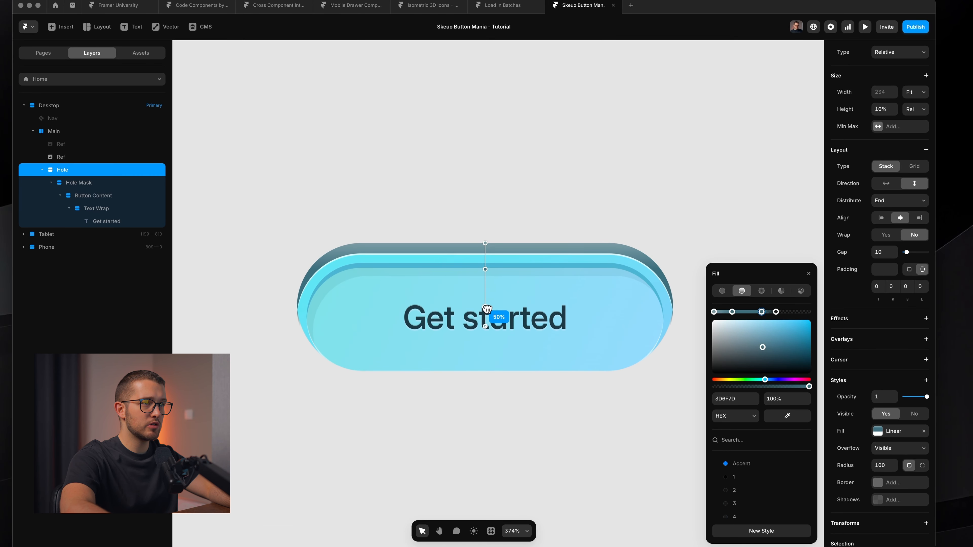
left_click_drag(775, 313, 771, 312)
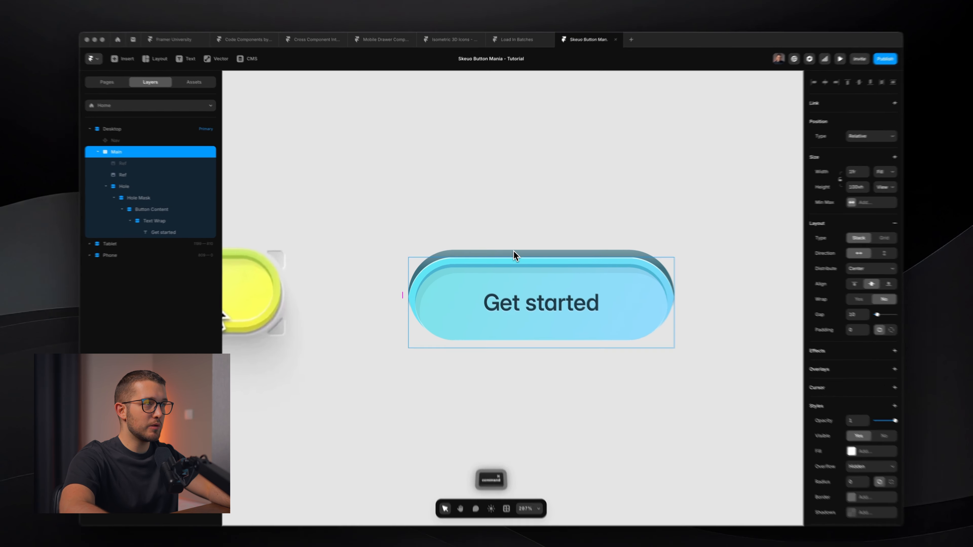
Step: Add an inside box shadow to the Hole and darken its sampled background grey to B8B8B8 at full opacity
left_click(513, 252, "super")
left_click(155, 187)
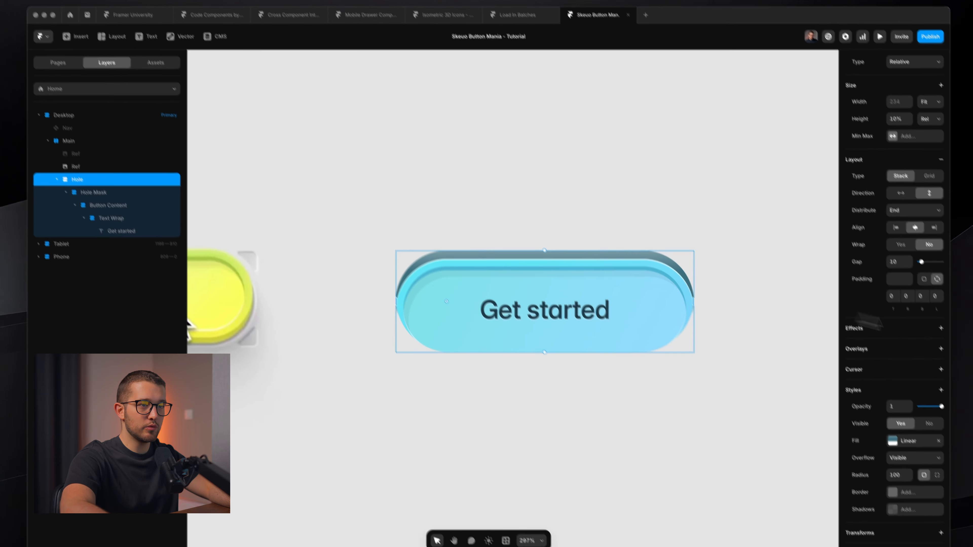
left_click(907, 510)
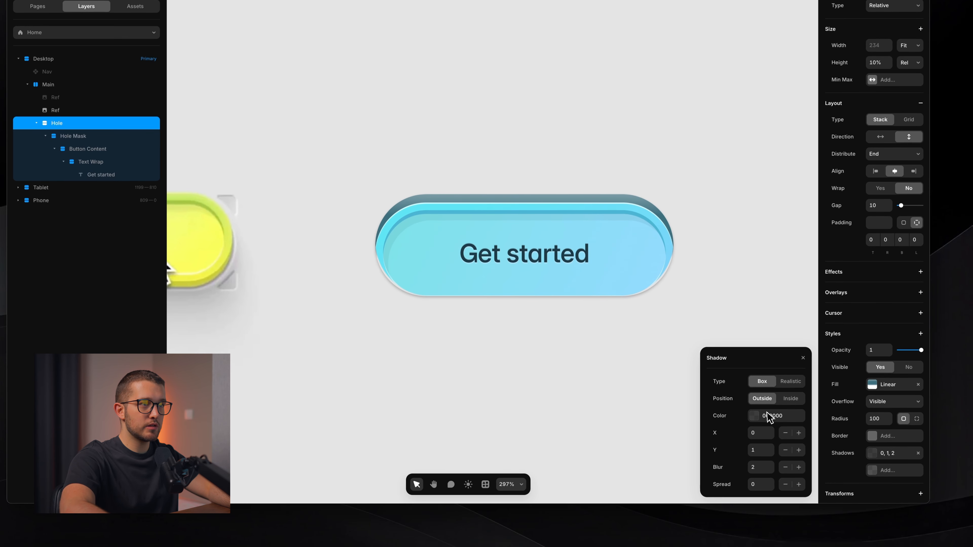
left_click(791, 401)
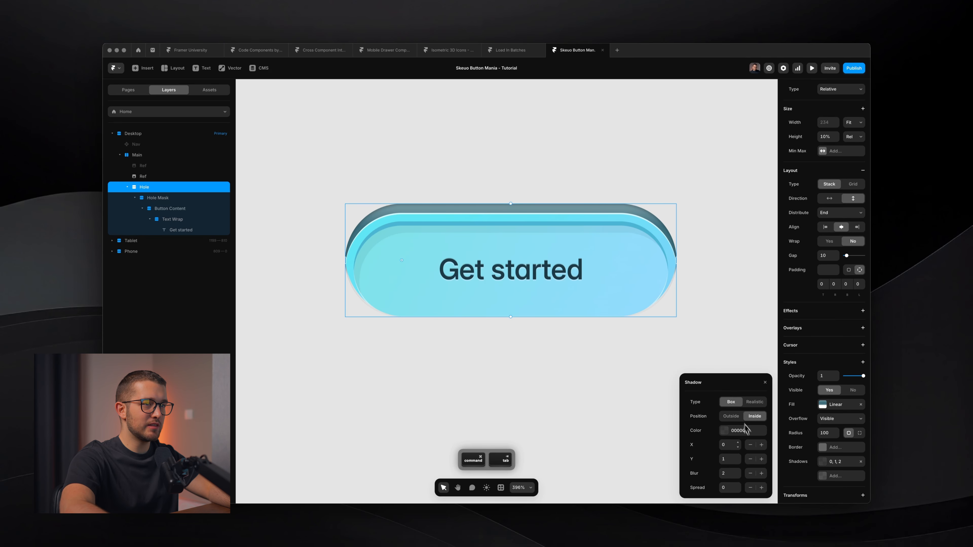
left_click(744, 421)
left_click(786, 377)
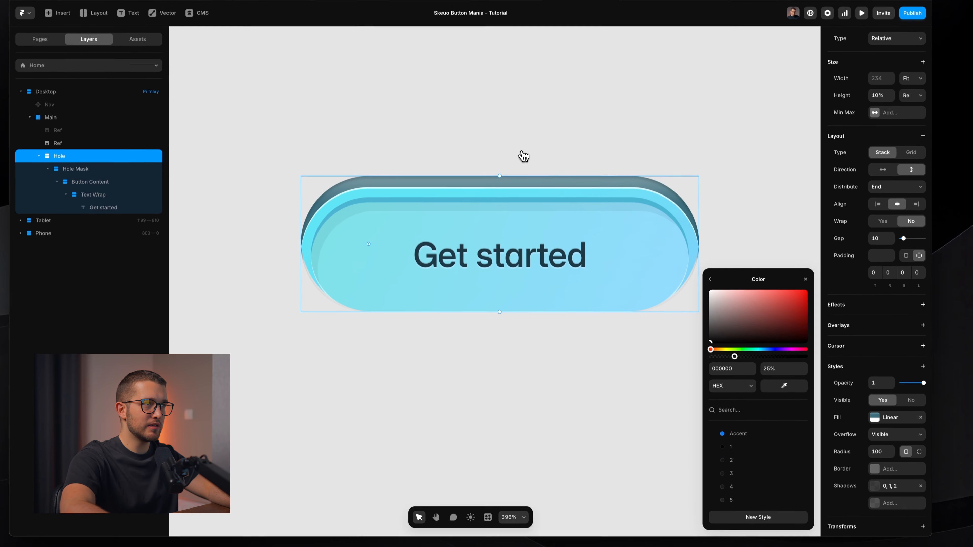
left_click(524, 152)
left_click_drag(710, 306, 707, 310)
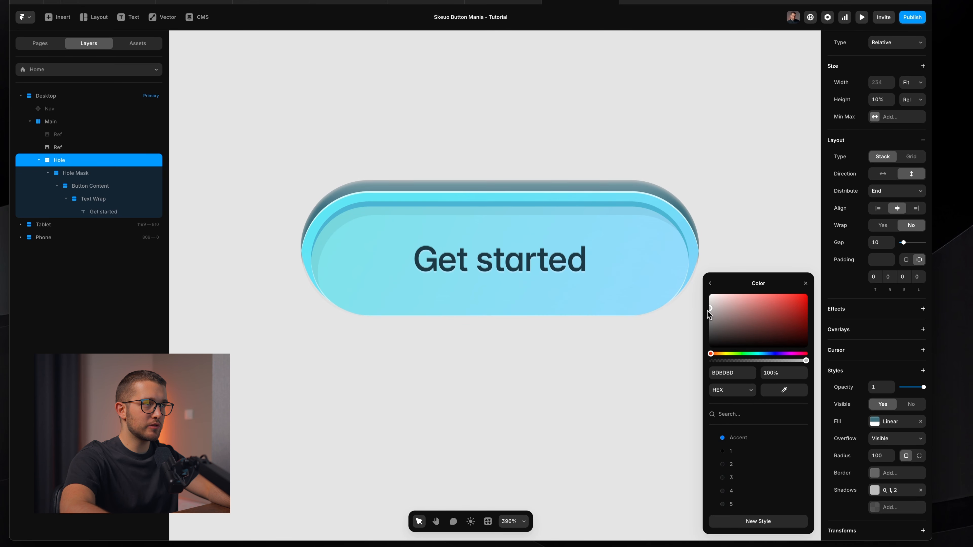
left_click(712, 284)
Step: Set the Hole's inside shadow to blur 0 and Y 1 for a crisp upper edge
left_click(763, 502)
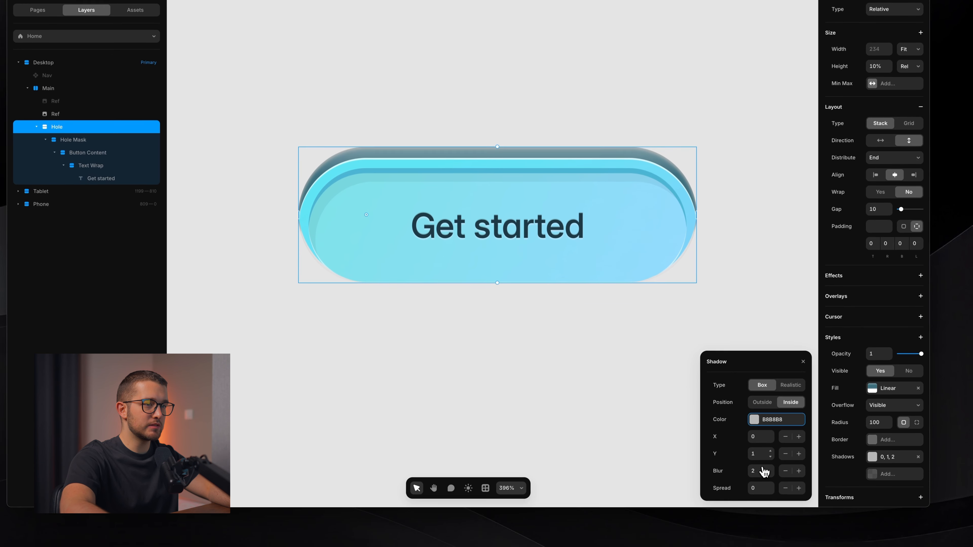
type("0")
key("Return")
left_click(757, 453)
key("Up")
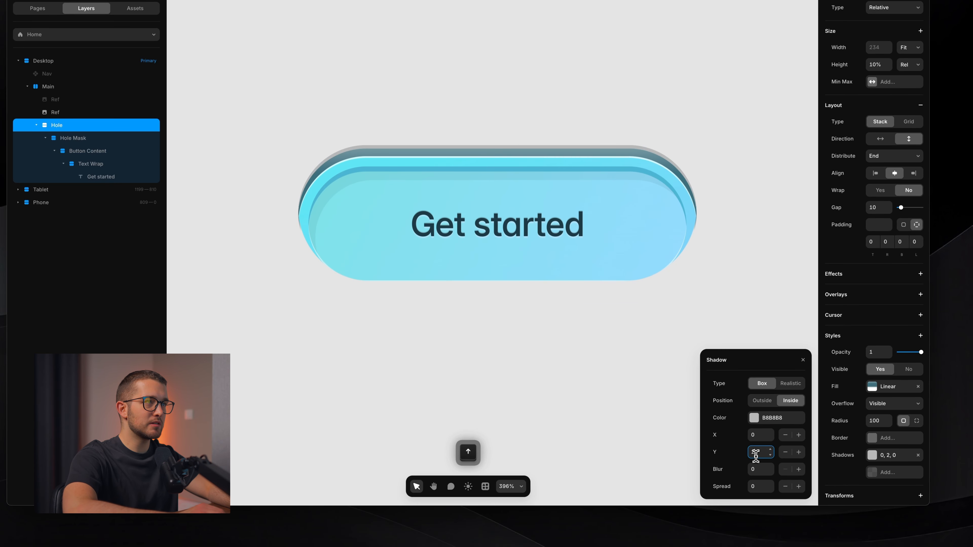
key("Down")
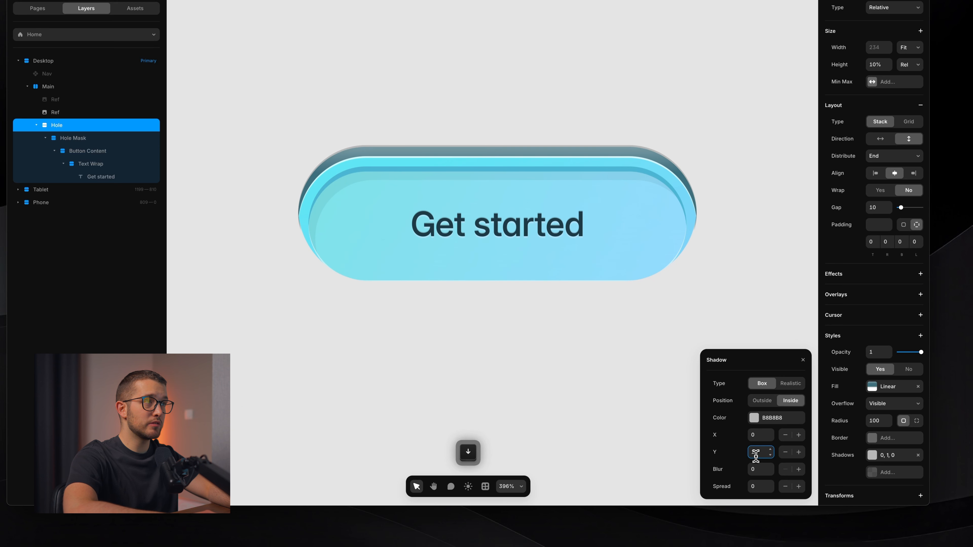
key("Return")
Step: Lighten the inside shadow's colour to BFBFBF and check the Hole's rim with the layer deselected
left_click(771, 420)
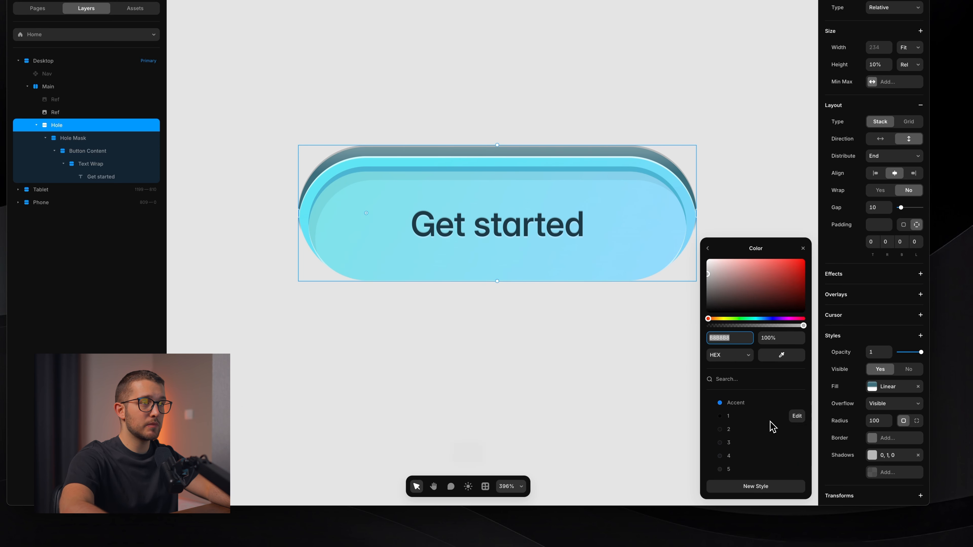
left_click_drag(708, 277, 694, 275)
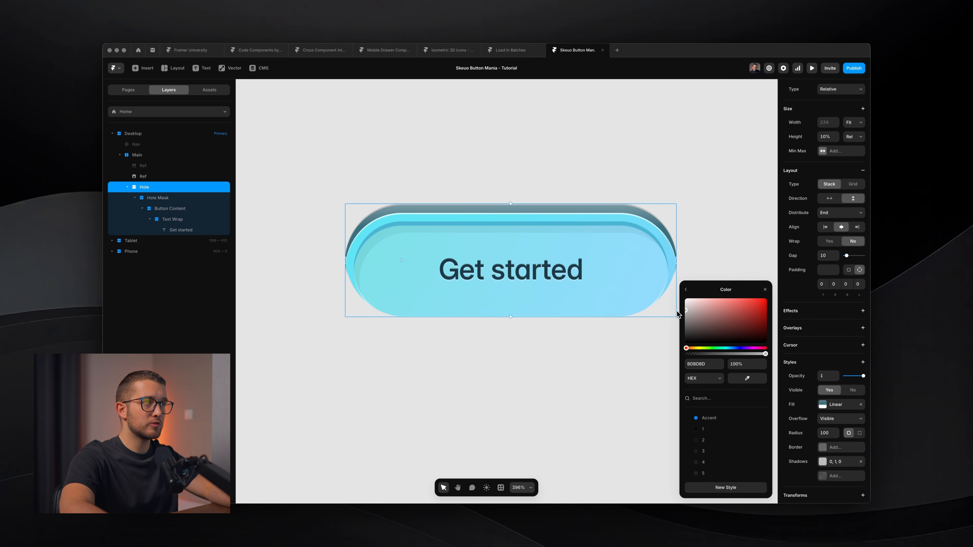
left_click(624, 354)
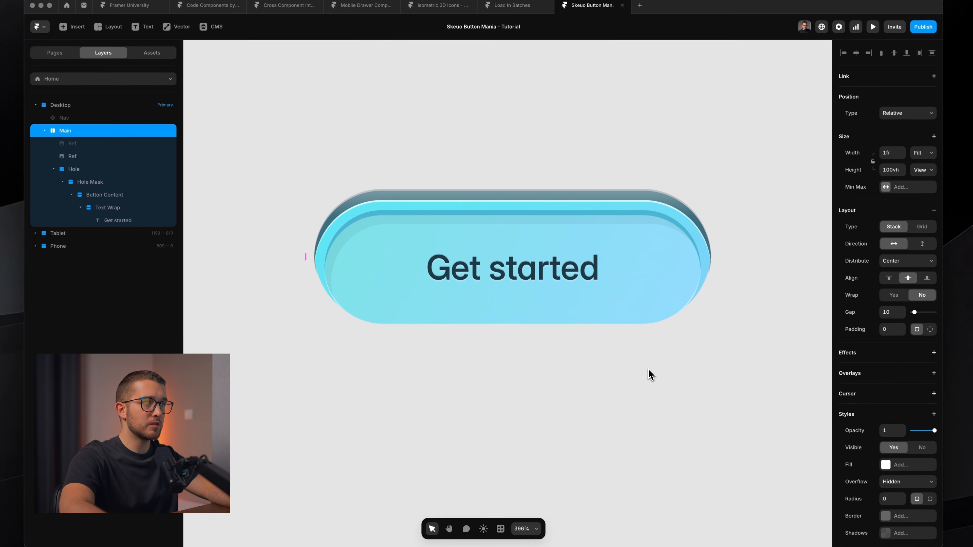
scroll(625, 354, "down", 3)
scroll(652, 374, "up", 3)
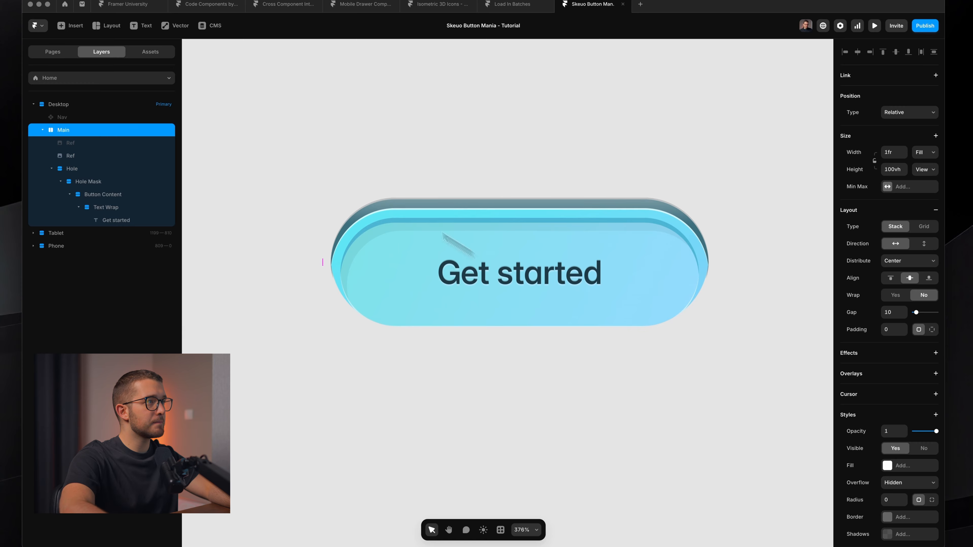
Step: Duplicate the Hole's inside shadow, switch the copy to outside, and set its Y offset to -1
left_click(140, 203)
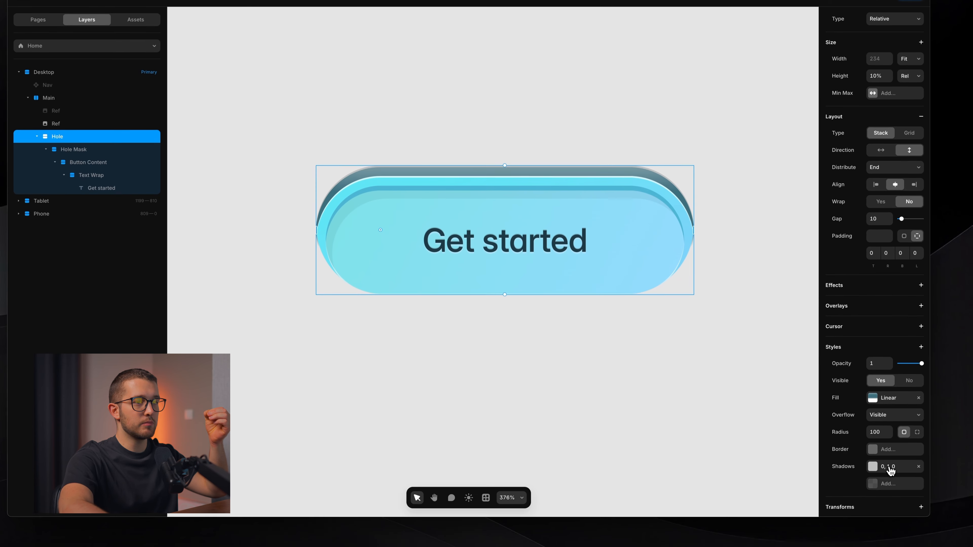
right_click(922, 527)
left_click(903, 437)
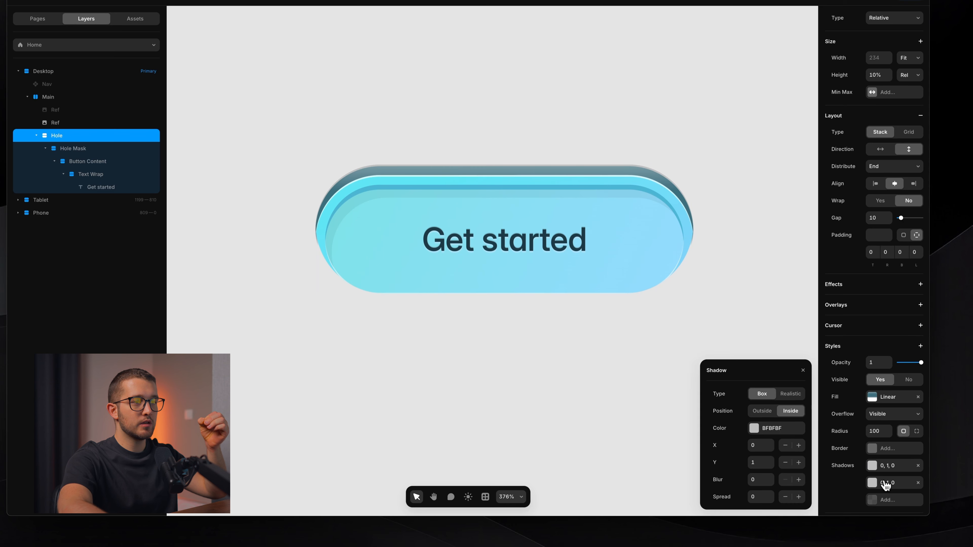
left_click(889, 482)
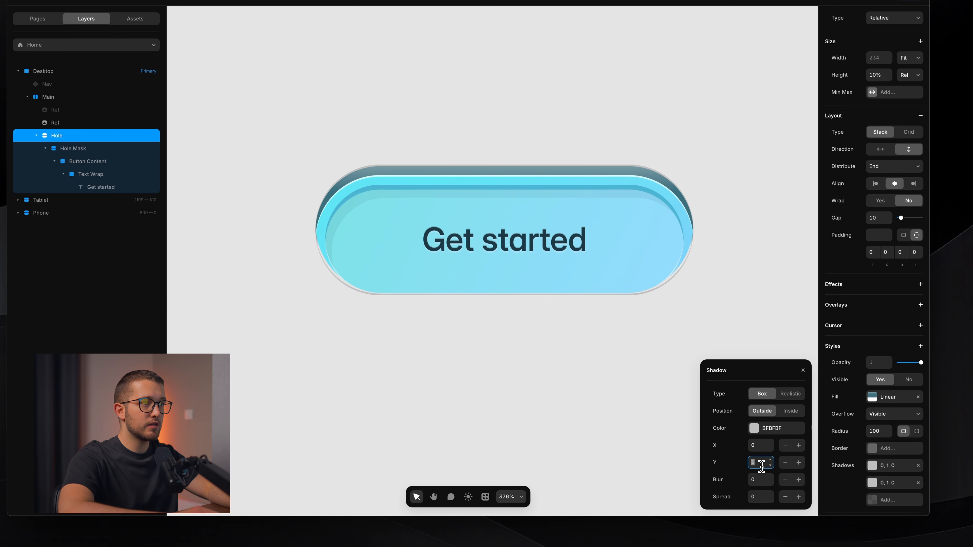
type("-1")
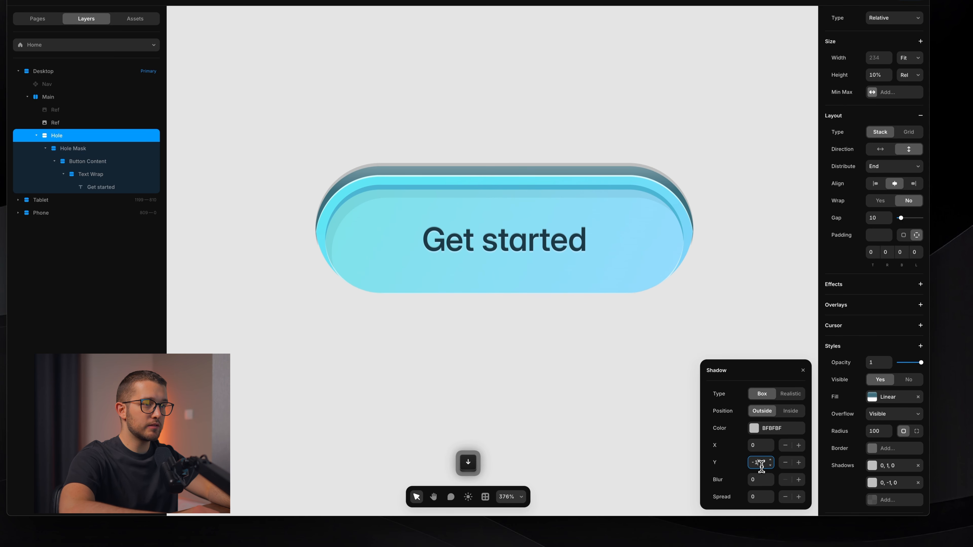
Step: Lighten the outside shadow's colour to EDEDED as a highlight and check the rim from farther away
left_click(768, 428)
left_click_drag(714, 293, 700, 273)
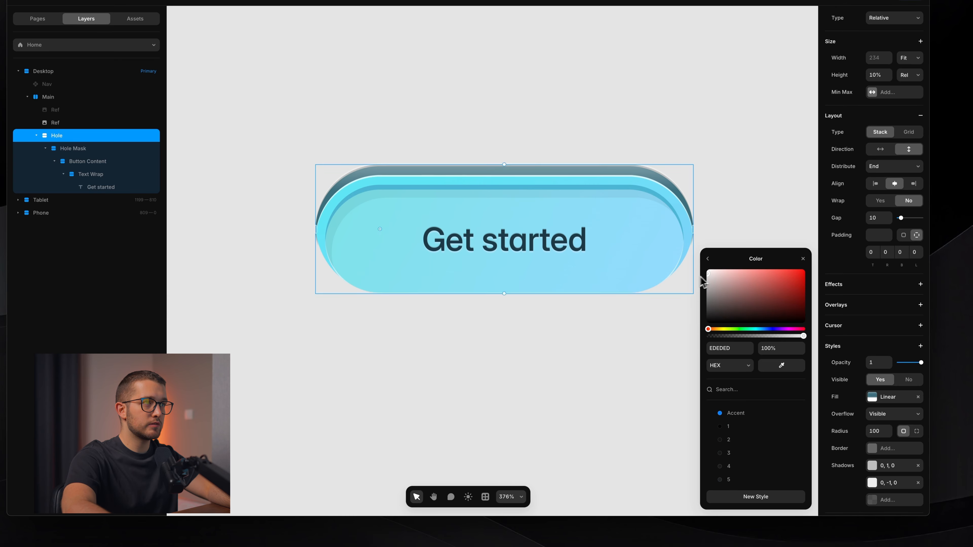
scroll(539, 166, "up", 3)
scroll(498, 223, "down", 5)
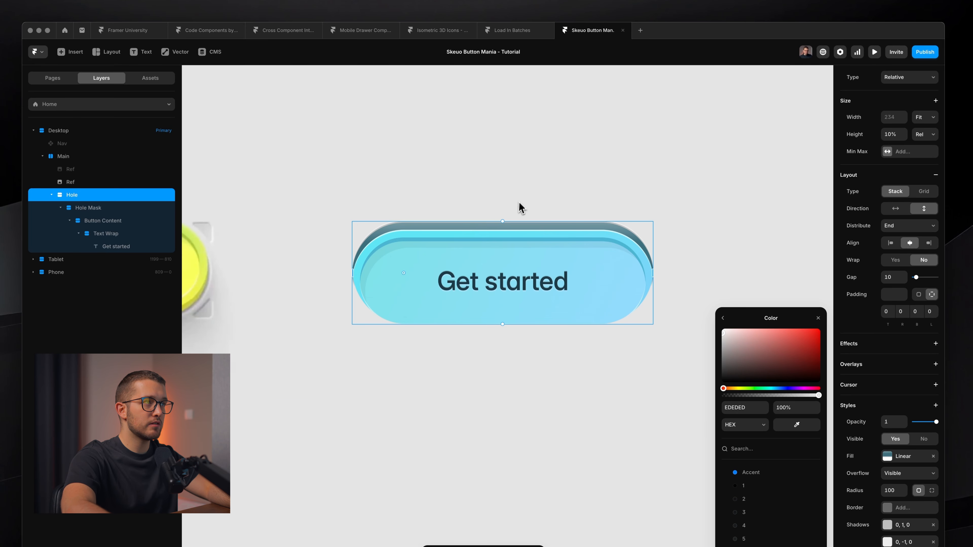
Step: Compare the Hole's rim with the reference button and set the inside shadow's blur to 0.5
left_click(522, 207)
scroll(522, 207, "up", 1)
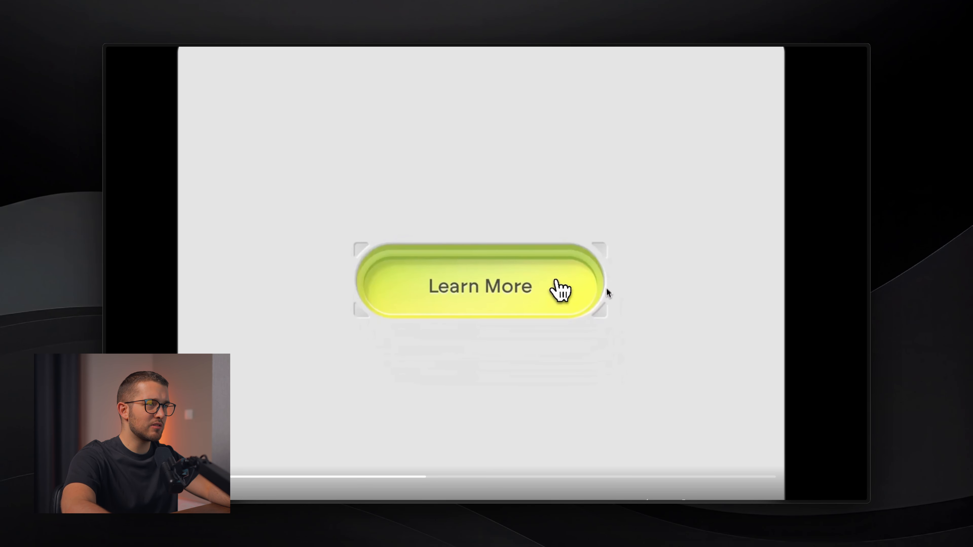
key("super+Tab")
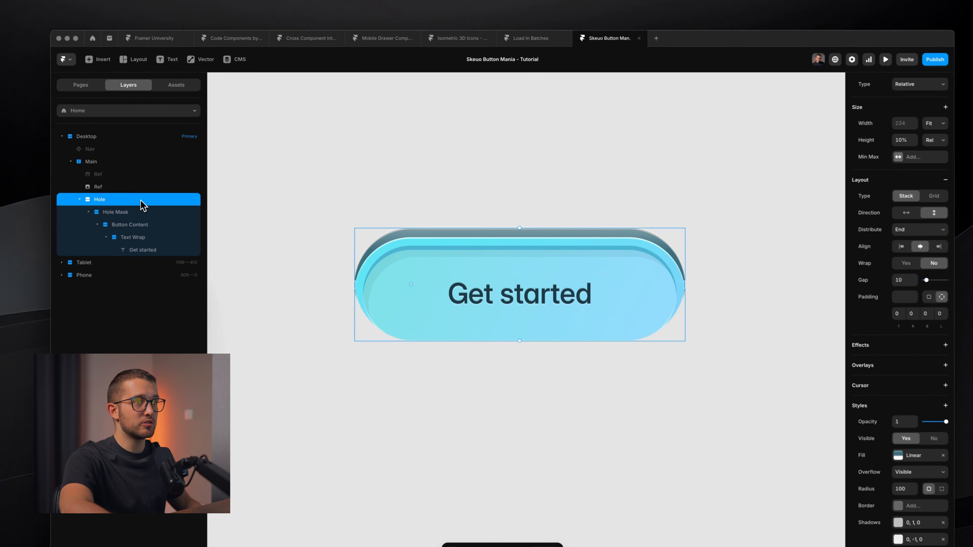
left_click(914, 523)
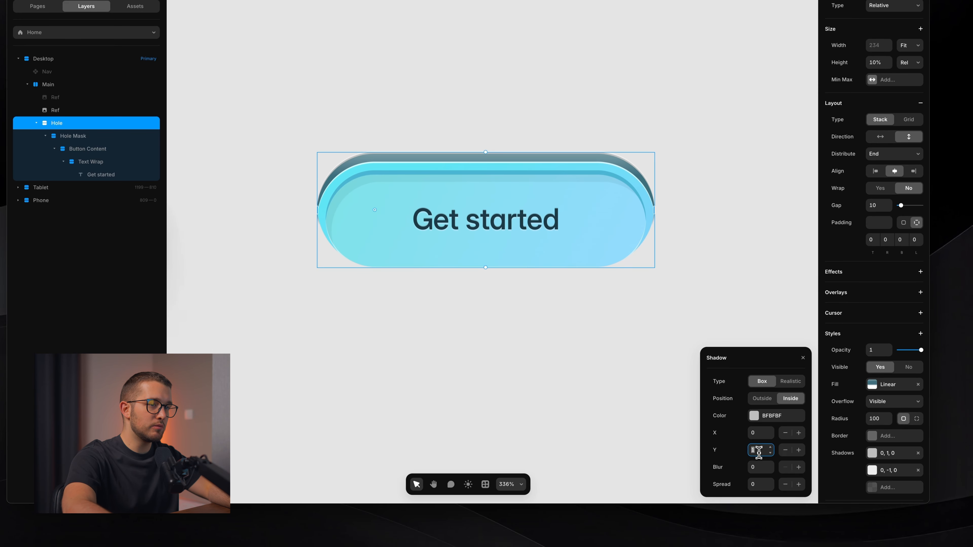
type("0")
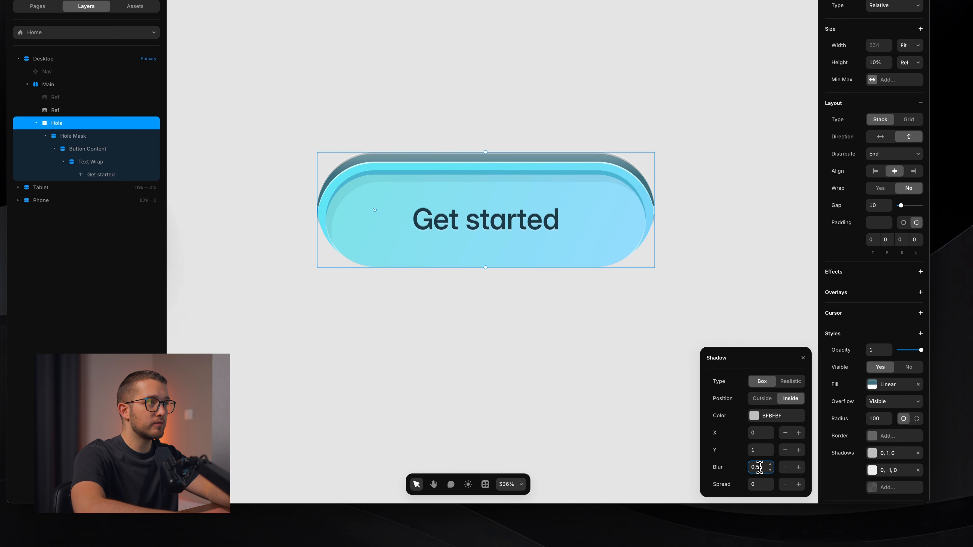
key("Return")
Step: Set the Hole's outside shadow to a blur of 0.5 and a Y offset of -2
left_click(890, 474)
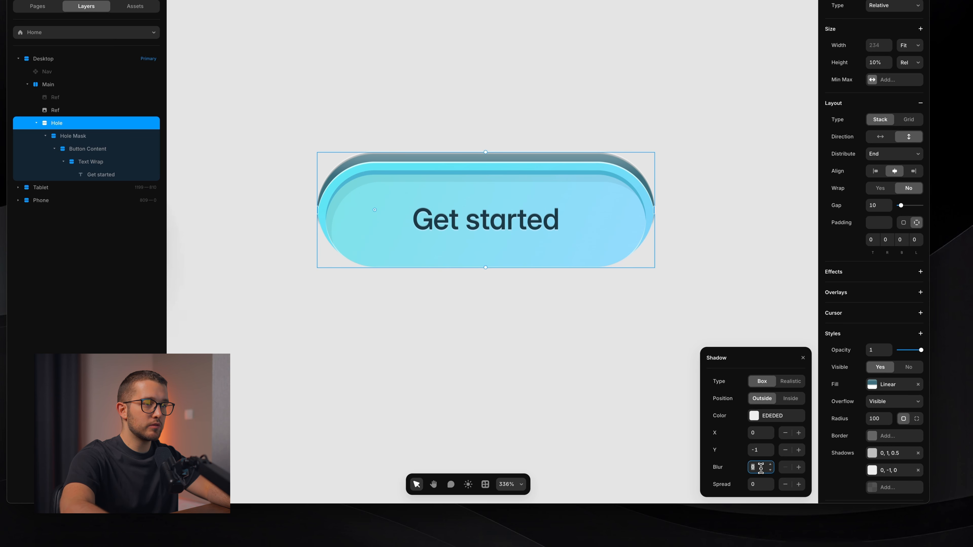
type("0")
left_click(757, 450)
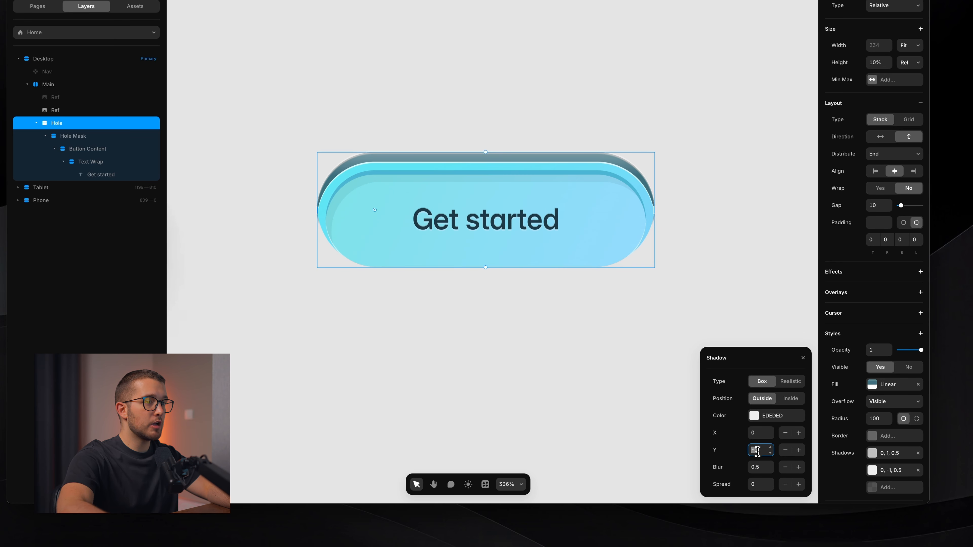
key("Down")
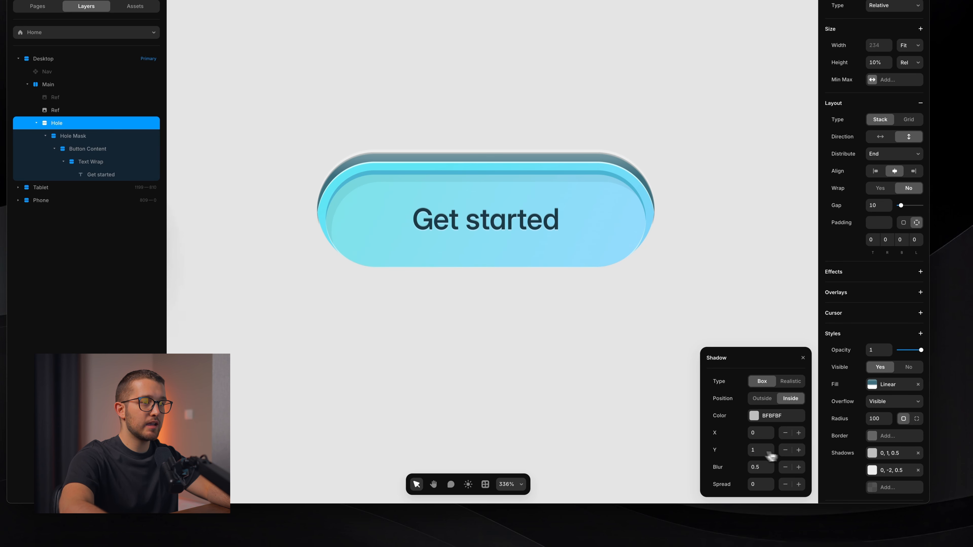
key("Return")
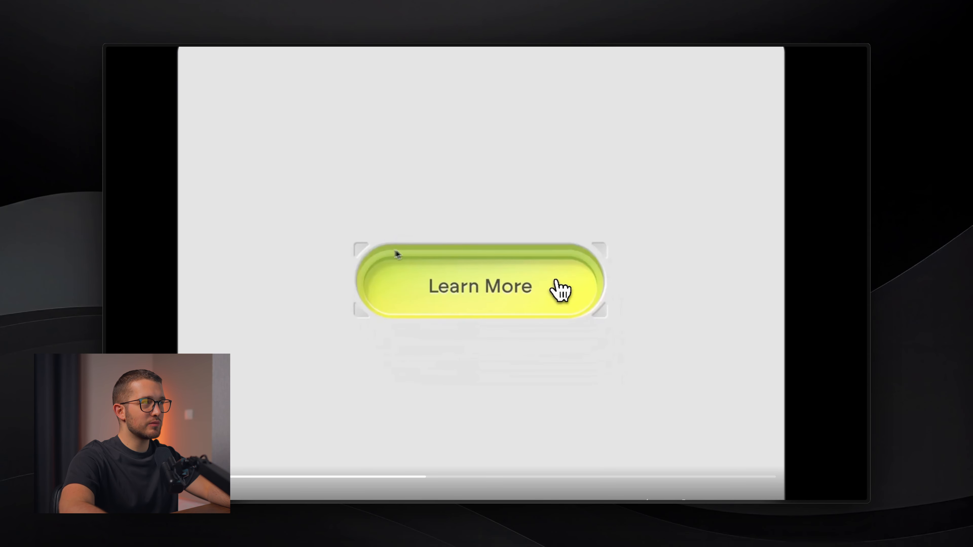
Step: Try an X offset of -1 on the Hole's inside shadow and revert it
key("super+Tab")
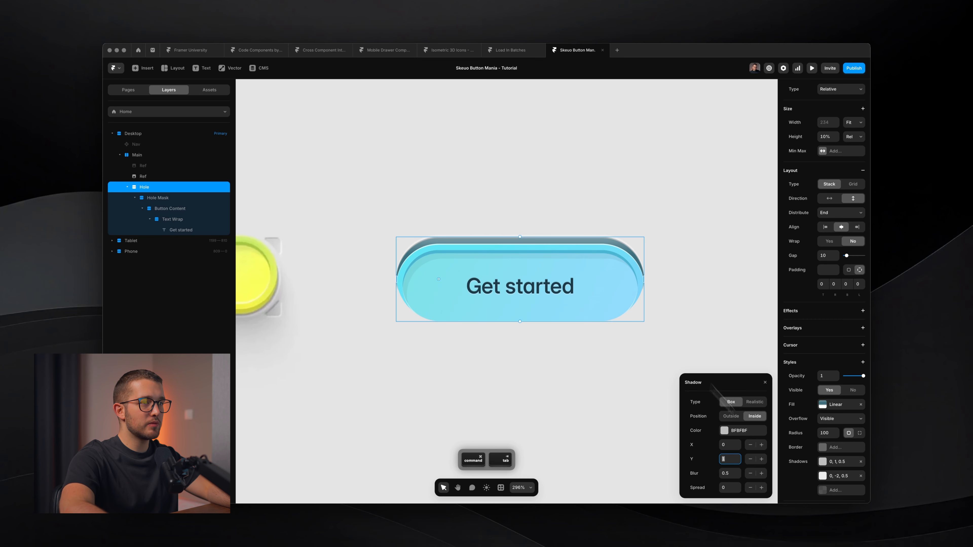
left_click(730, 446)
key("Down")
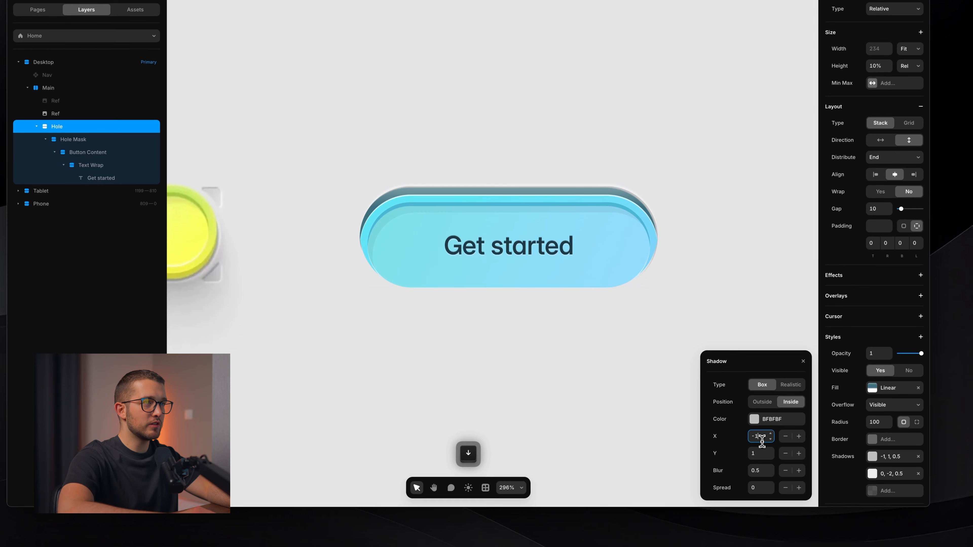
key("Up")
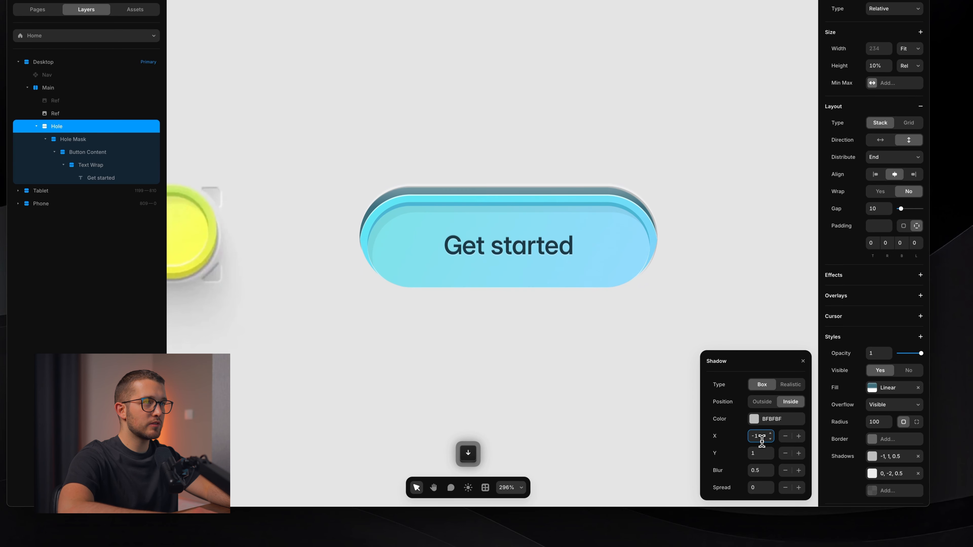
Step: Set the outside shadow's X and Y offsets to -1 and check the button beside the reference
left_click(890, 472)
left_click(890, 475)
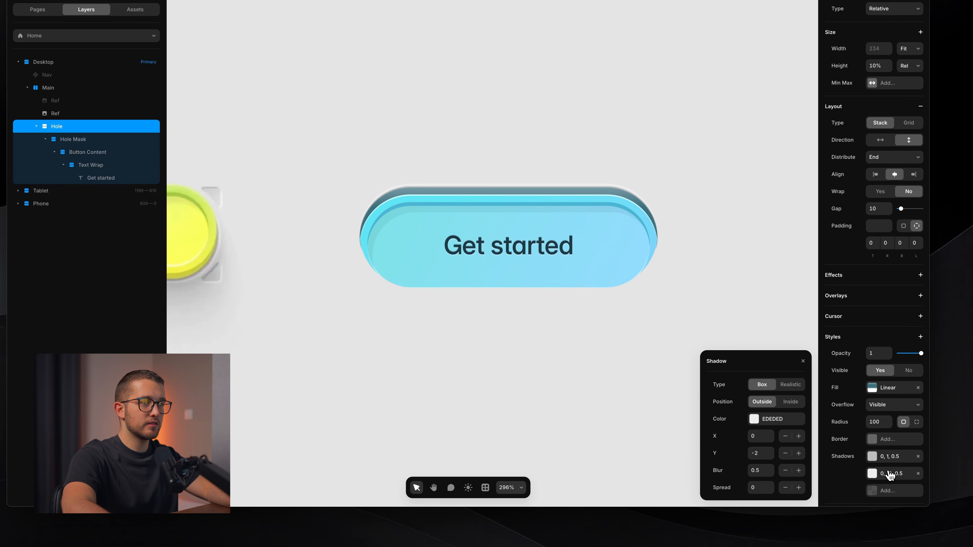
left_click(760, 437)
key("Down")
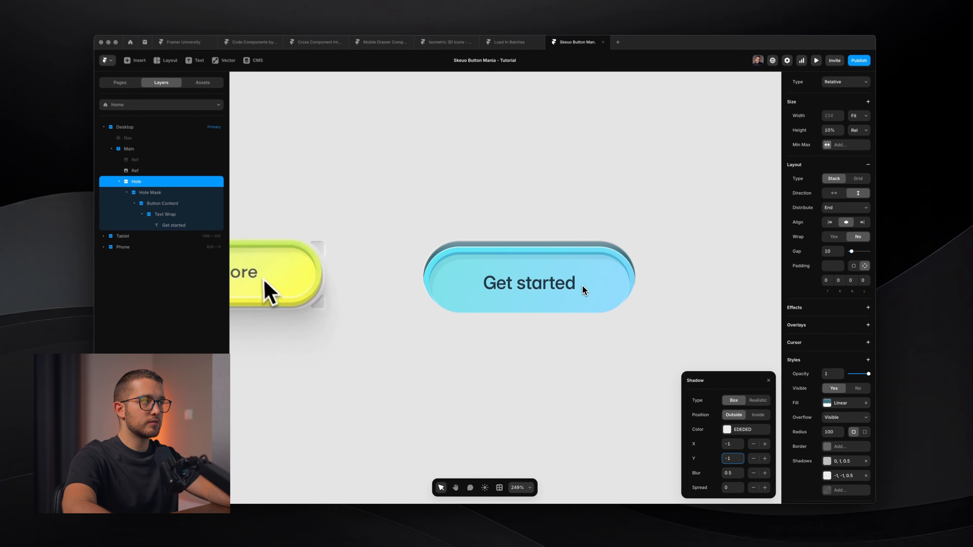
scroll(582, 288, "up", 5)
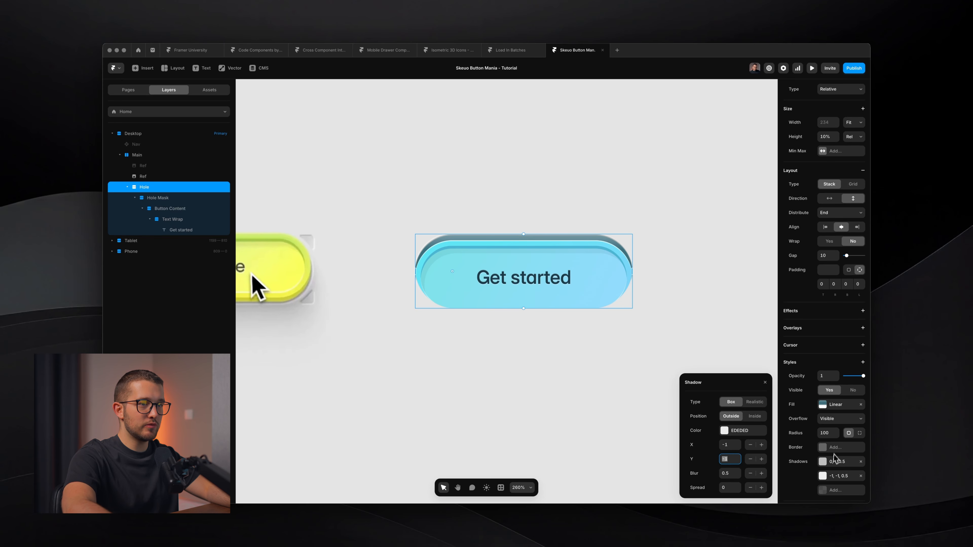
Step: Set the inside shadow's X offset to 1 and check the Hole's curved edge up close
left_click(835, 460)
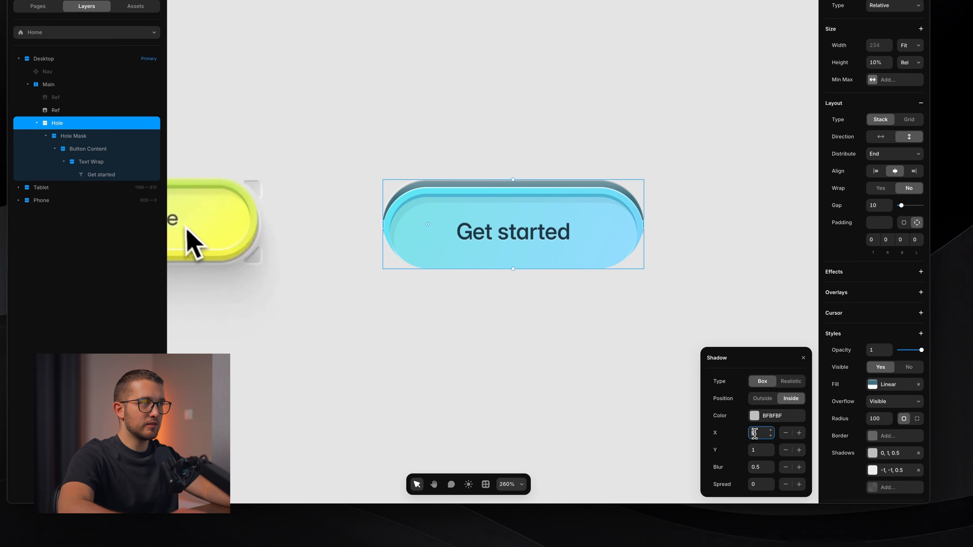
type("1")
scroll(402, 182, "up", 5)
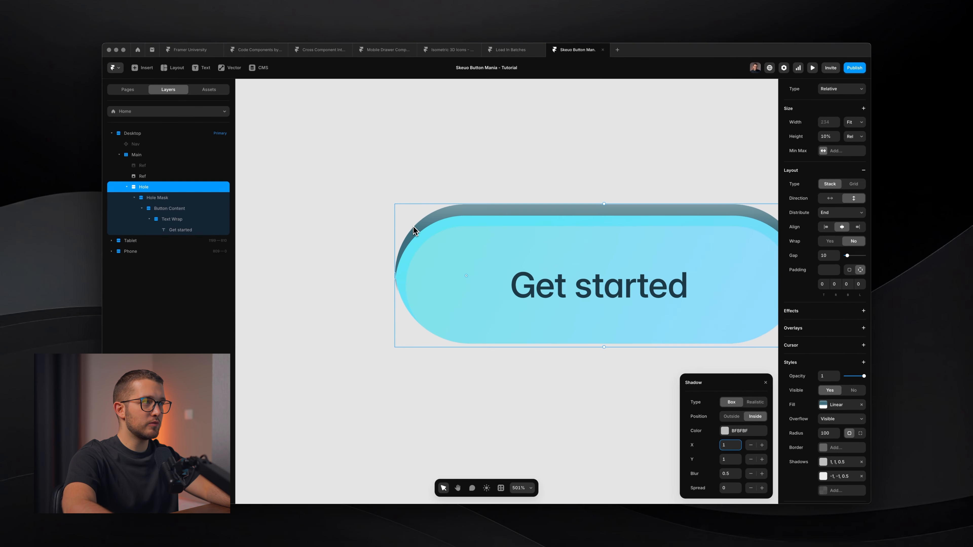
scroll(381, 170, "down", 2)
key("Up")
key("Up")
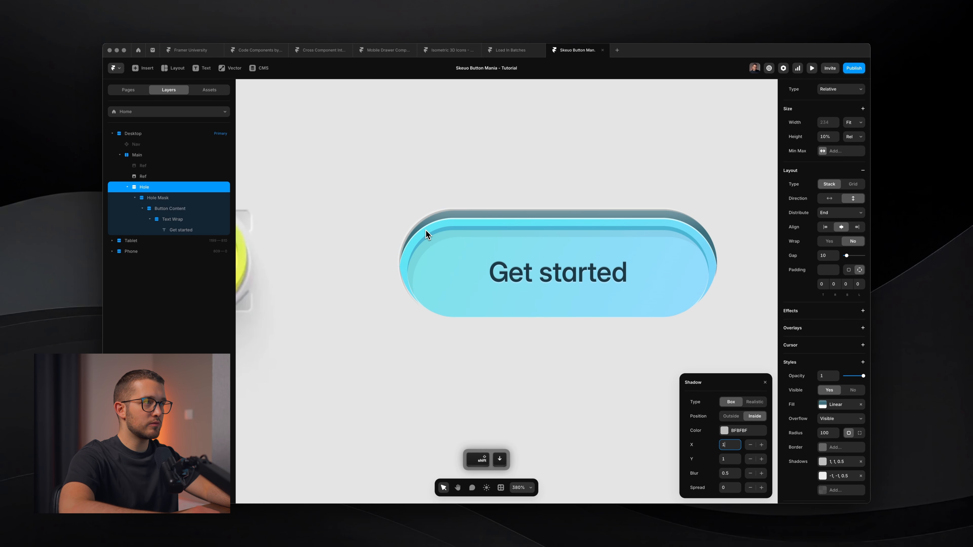
key("Down")
key("Down")
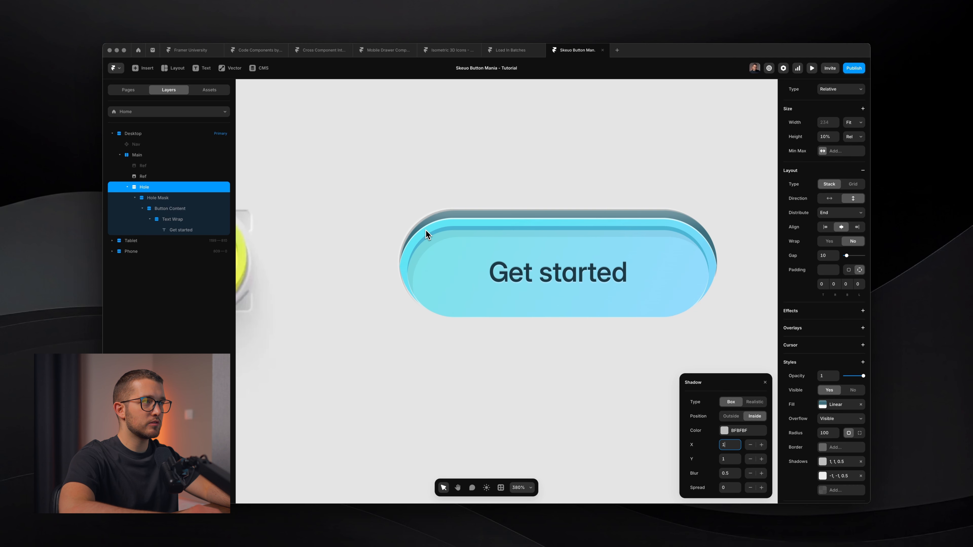
Step: Try a dark teal 507580 for the inside shadow, starting from a colour sampled off the Hole's edge
left_click(724, 430)
left_click(747, 378)
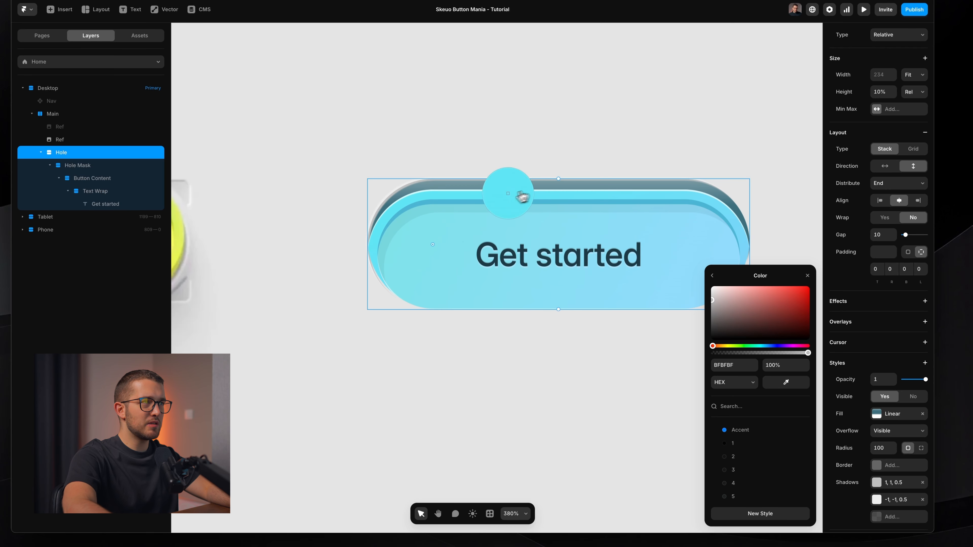
left_click(508, 193)
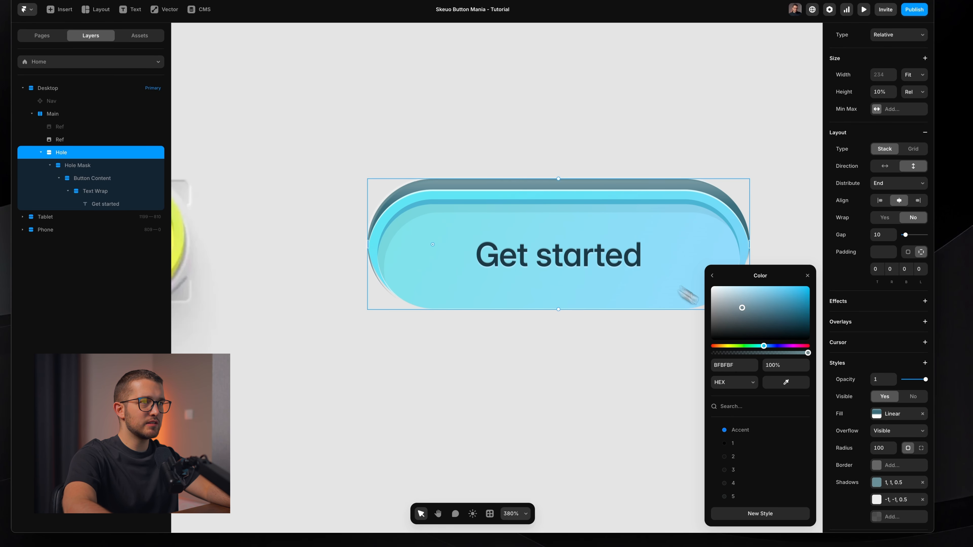
left_click_drag(742, 311, 749, 315)
key("super+Tab")
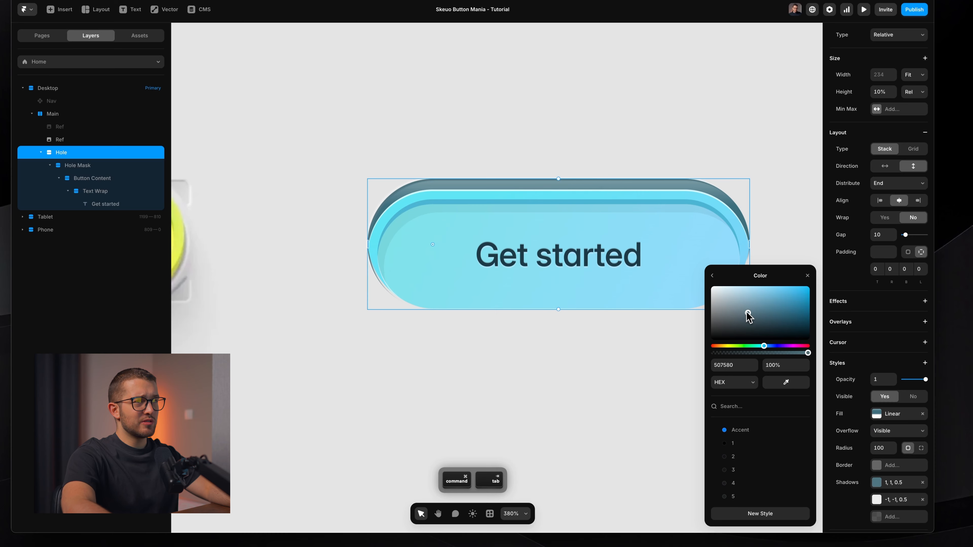
Step: Sample the canvas's light grey for the inside shadow's colour and darken it to ADADAD
left_click(786, 383)
left_click(581, 156)
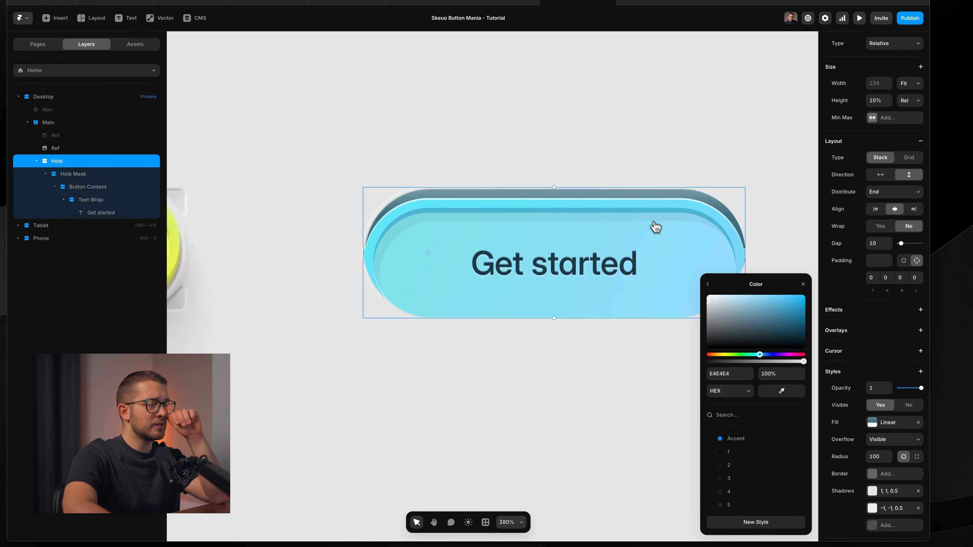
left_click_drag(712, 306, 706, 318)
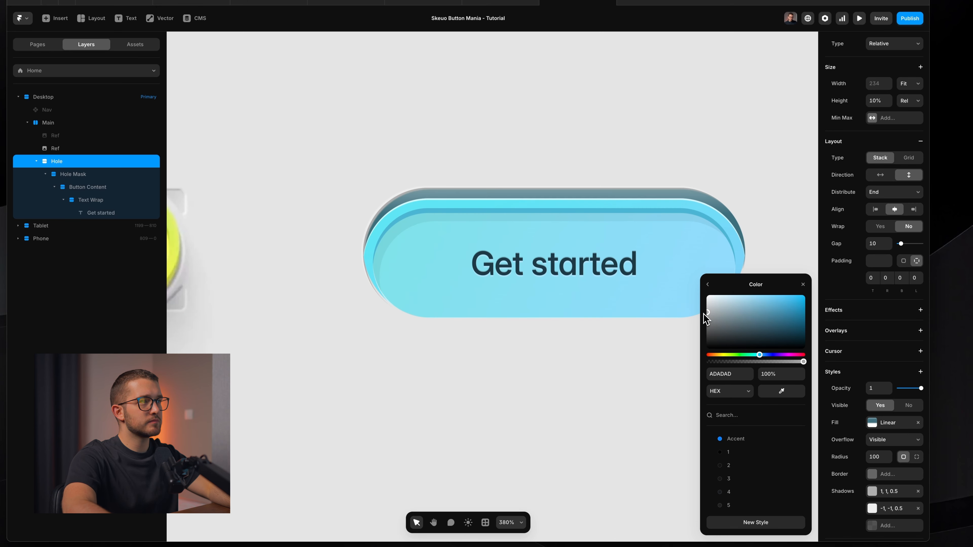
Step: Duplicate the Hole's outside shadow and give the copy X and Y offsets of 2 and a blur of 0
right_click(887, 489)
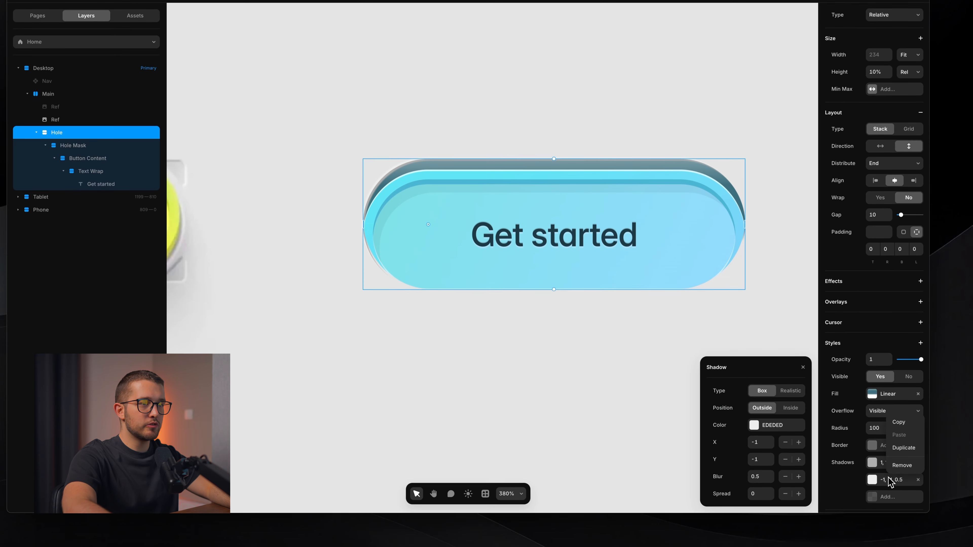
left_click(900, 447)
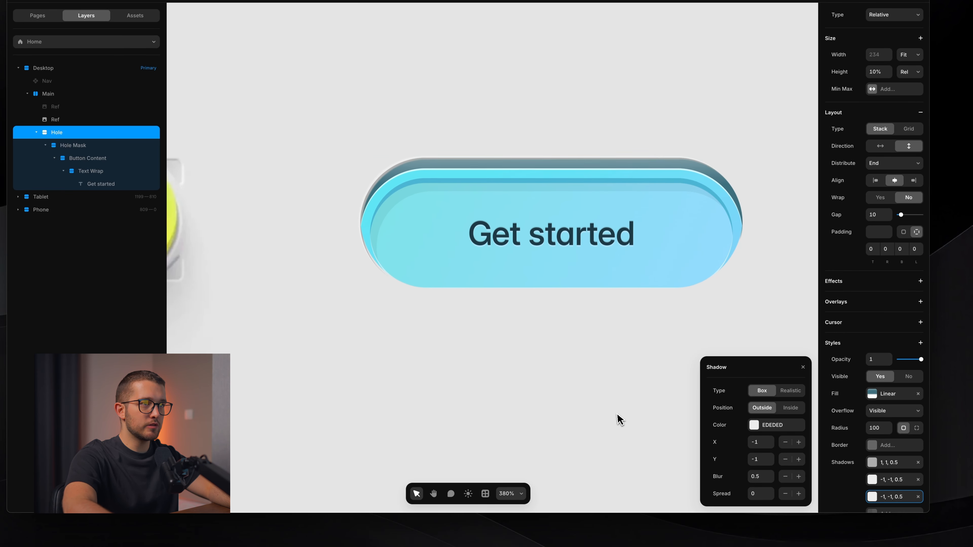
scroll(619, 419, "right", 2)
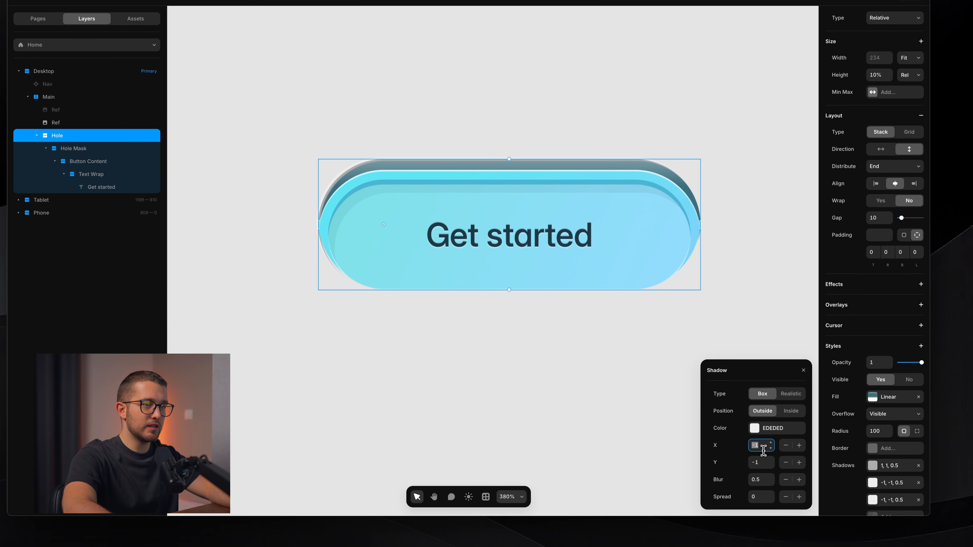
key("Return")
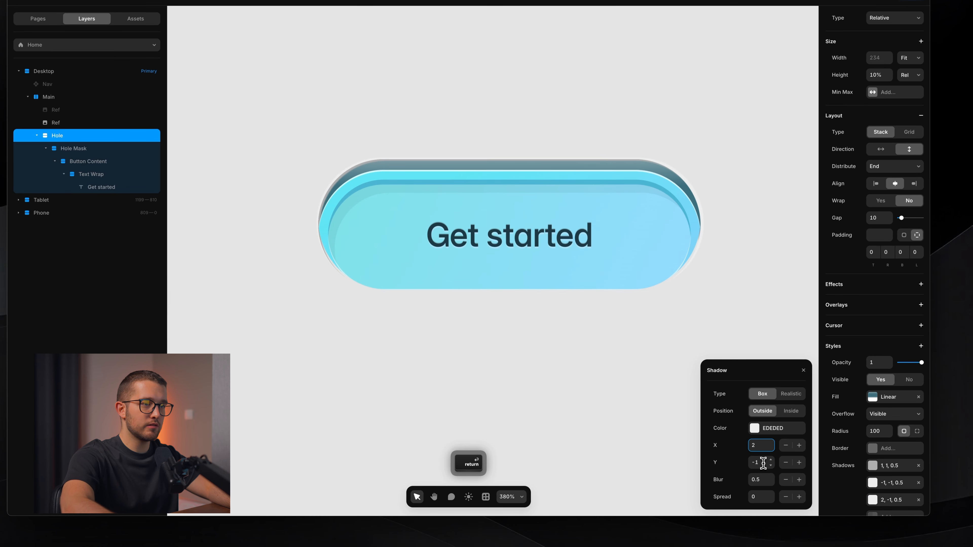
left_click(761, 463)
type("2")
key("Return")
left_click(762, 479)
type("0")
key("Return")
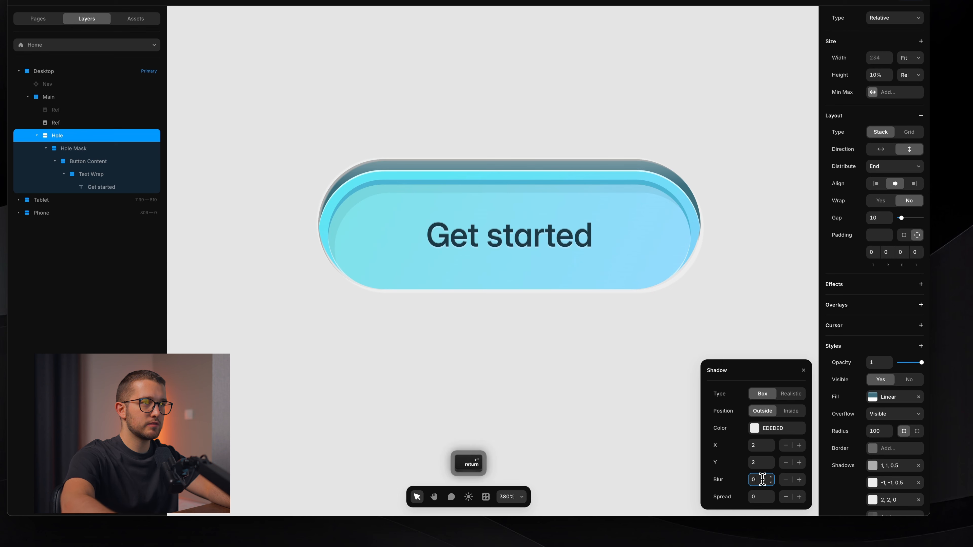
Step: Change the duplicated outside shadow's colour to white FFFFFF and inspect the Hole's lower rim
left_click(779, 428)
left_click_drag(715, 293, 695, 258)
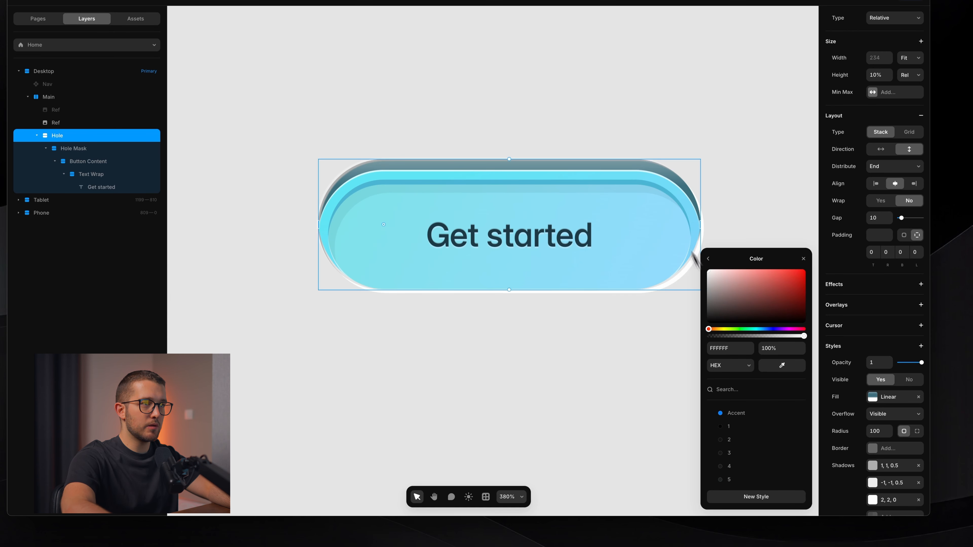
scroll(610, 284, "right", 1)
scroll(689, 272, "right", 2)
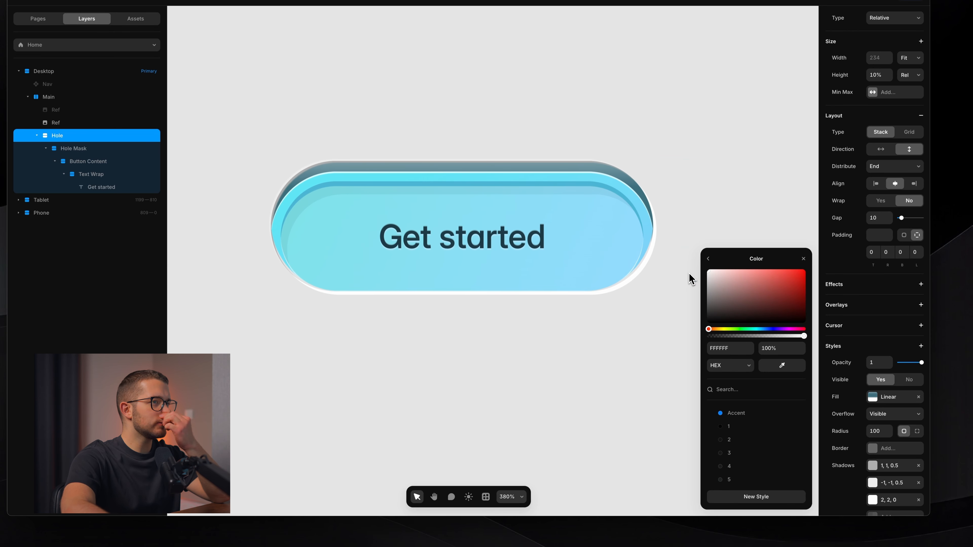
scroll(648, 255, "up", 5)
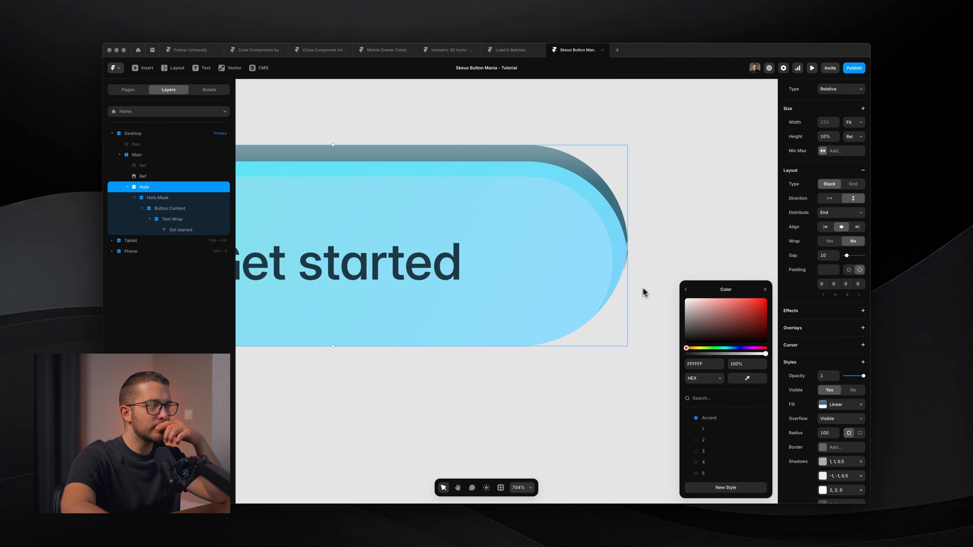
scroll(627, 286, "down", 2)
scroll(624, 282, "down", 3)
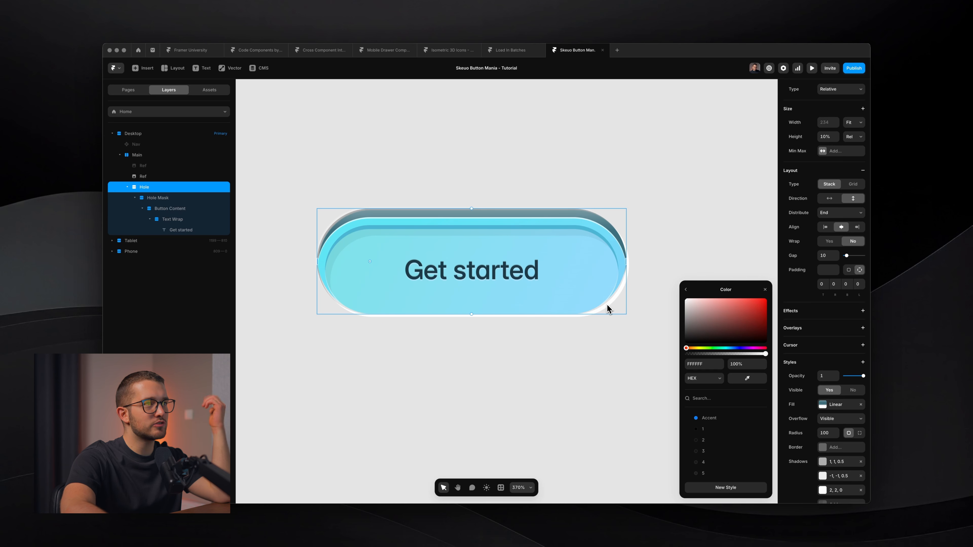
Step: Temporarily hide the Hole Mask to examine the Hole's rim on its own, show it again and select Button Content
left_click(154, 200)
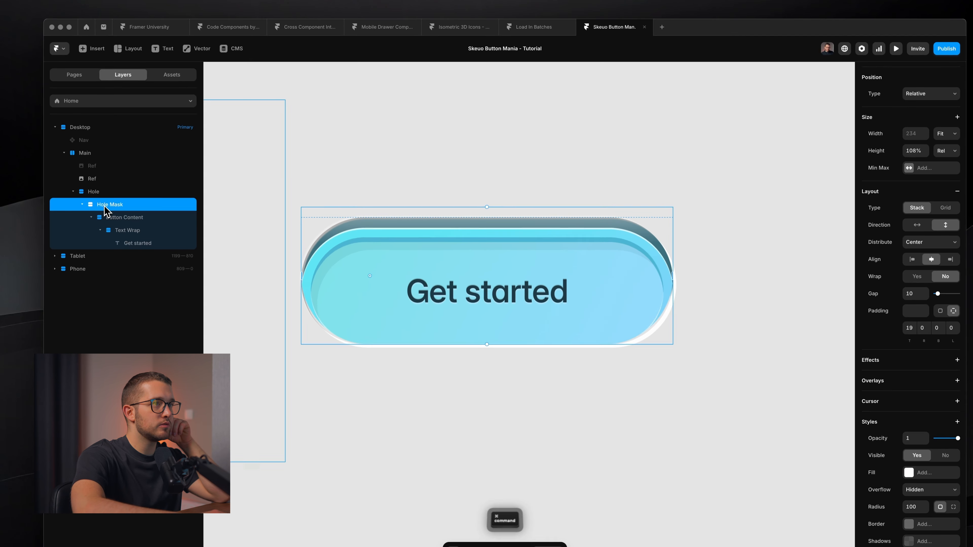
key("super+é")
key("super+é")
key("super+é")
key("super+é")
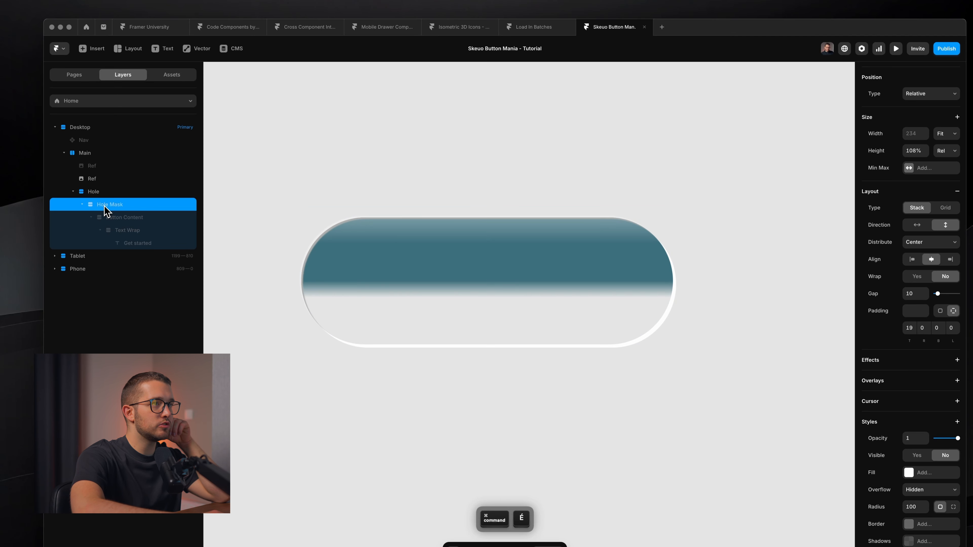
left_click(119, 217)
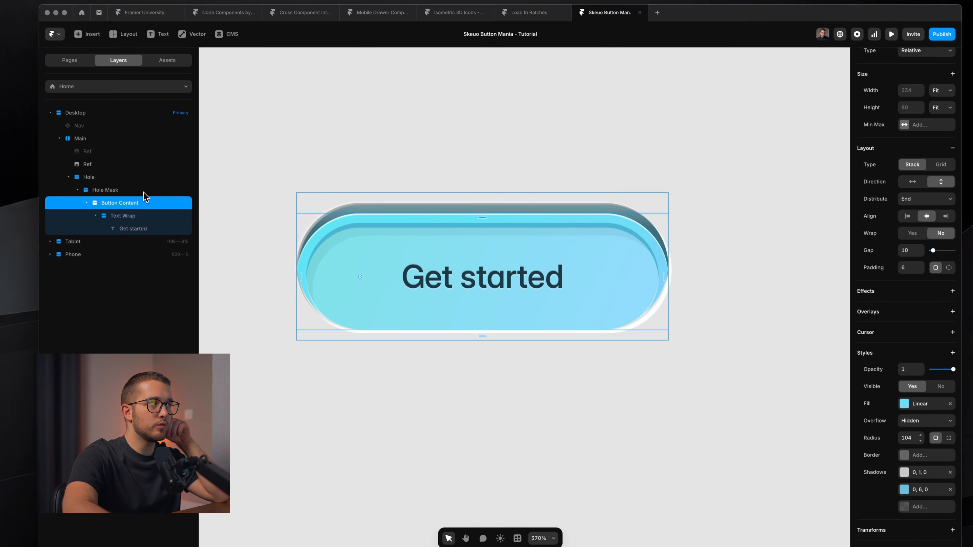
Step: Try a corner radius of 52 on the Hole Mask and examine how it clips the button face
left_click(144, 191)
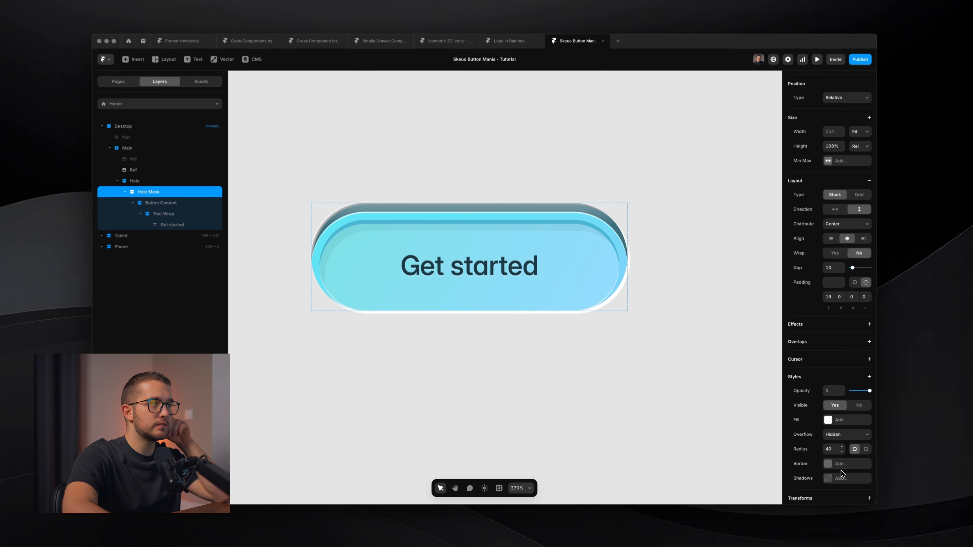
left_click_drag(841, 471, 841, 469)
left_click_drag(835, 472, 836, 472)
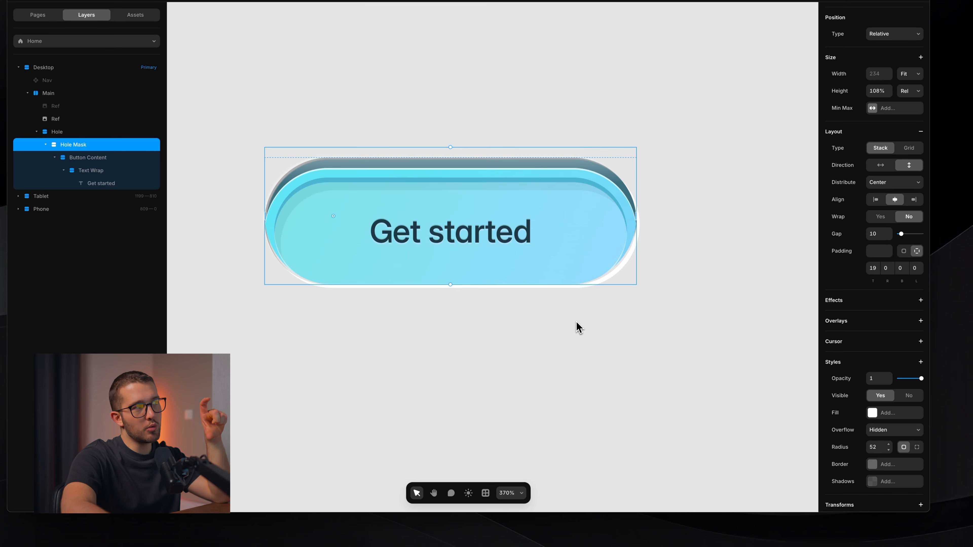
scroll(450, 154, "up", 3)
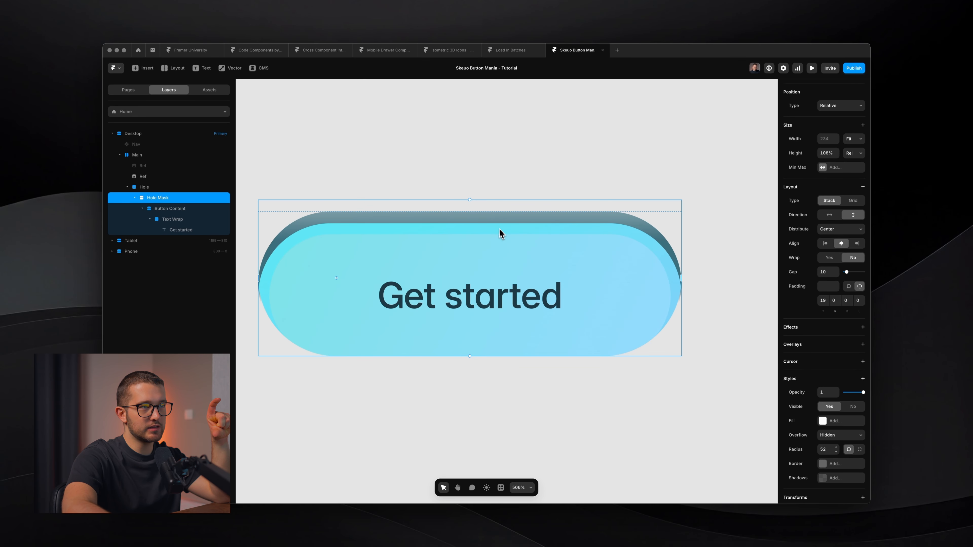
scroll(500, 230, "down", 3)
scroll(501, 231, "down", 2)
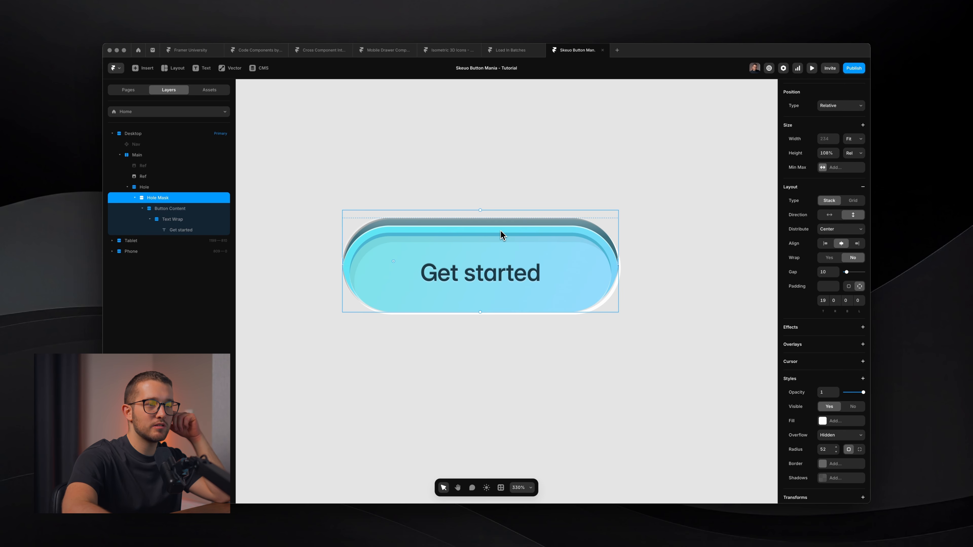
Step: Set the Hole Mask's corner radius to 40 and check the button's edges against the hole
left_click(835, 452)
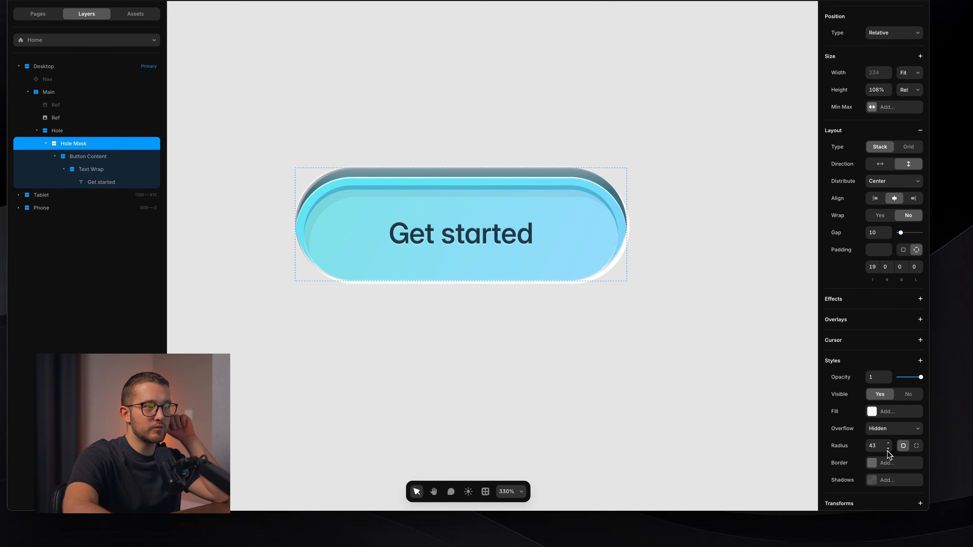
left_click(888, 453)
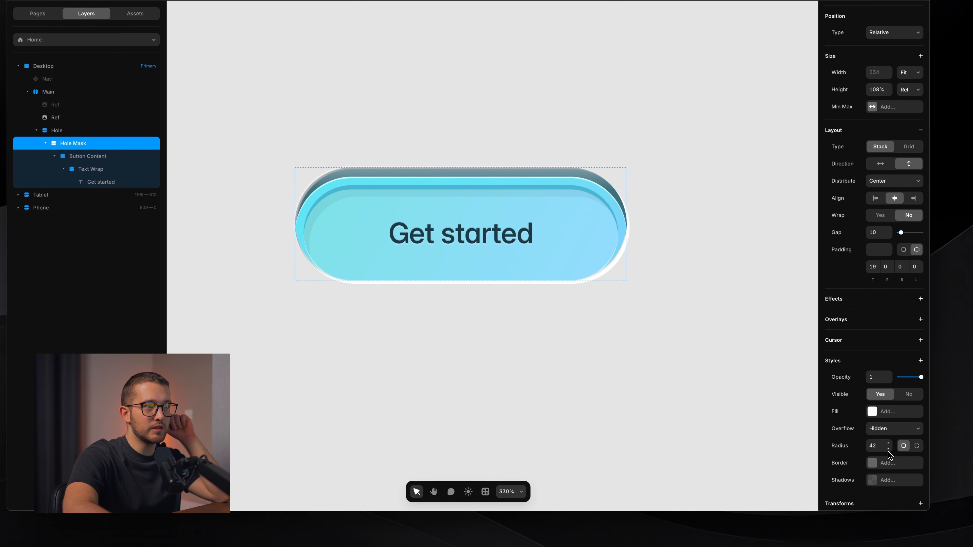
scroll(668, 261, "up", 3)
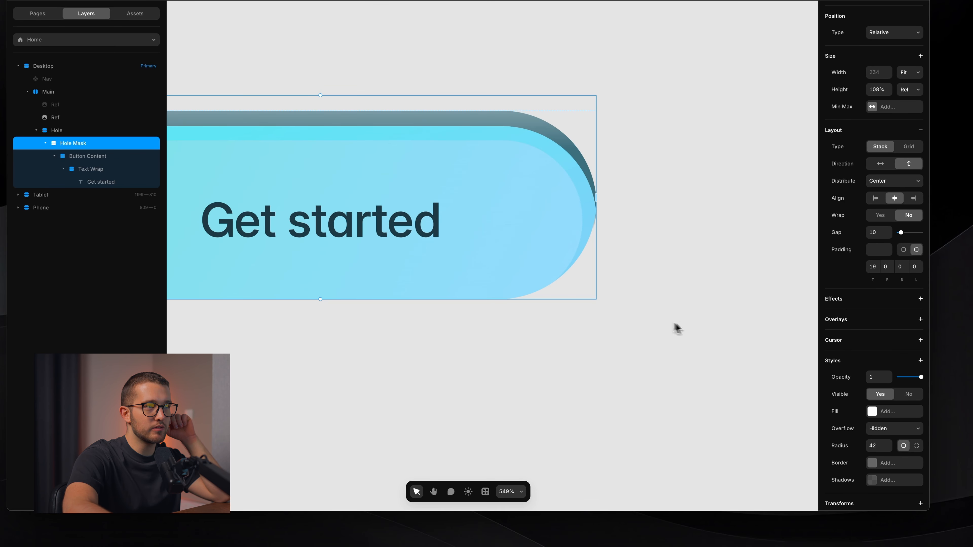
scroll(611, 300, "up", 3)
scroll(611, 299, "down", 5)
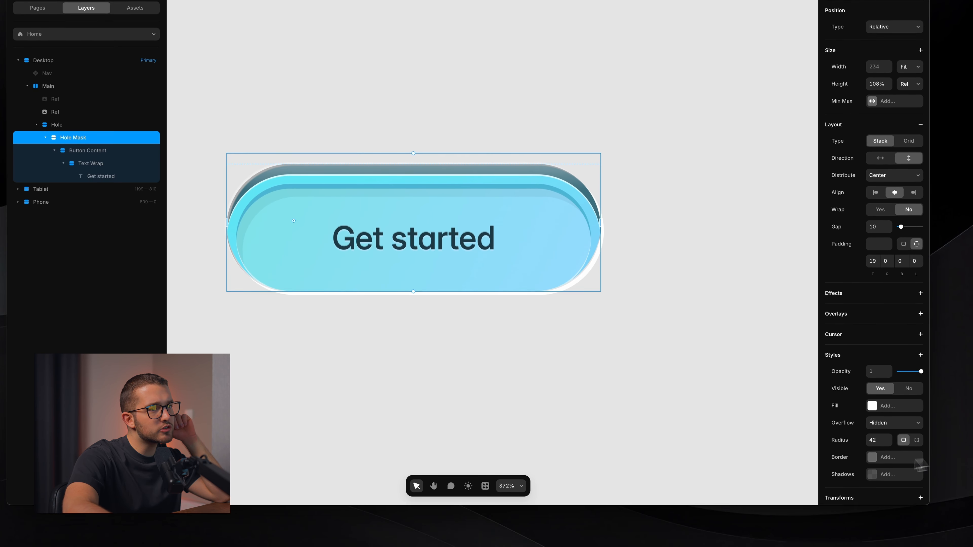
left_click(888, 443)
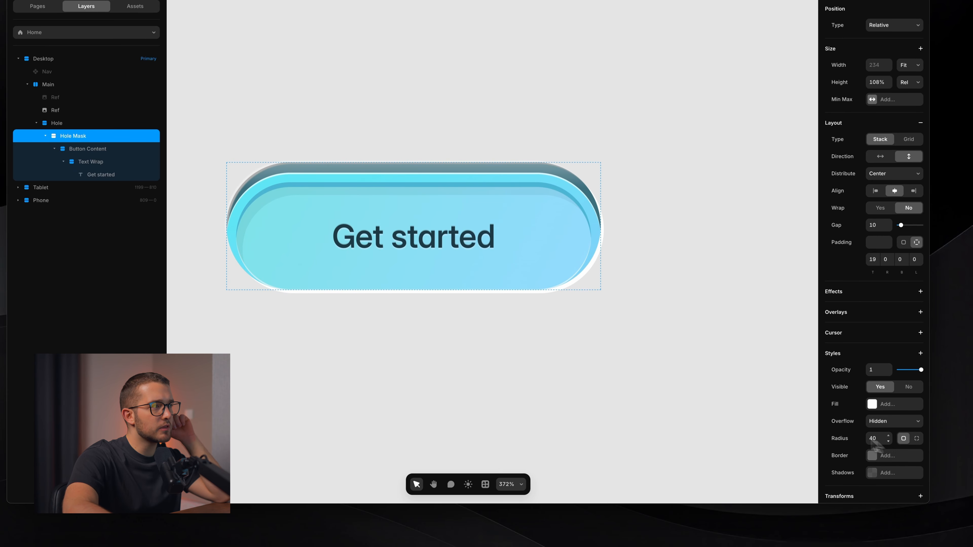
scroll(619, 372, "down", 3)
left_click(619, 371)
left_click(600, 301, "super")
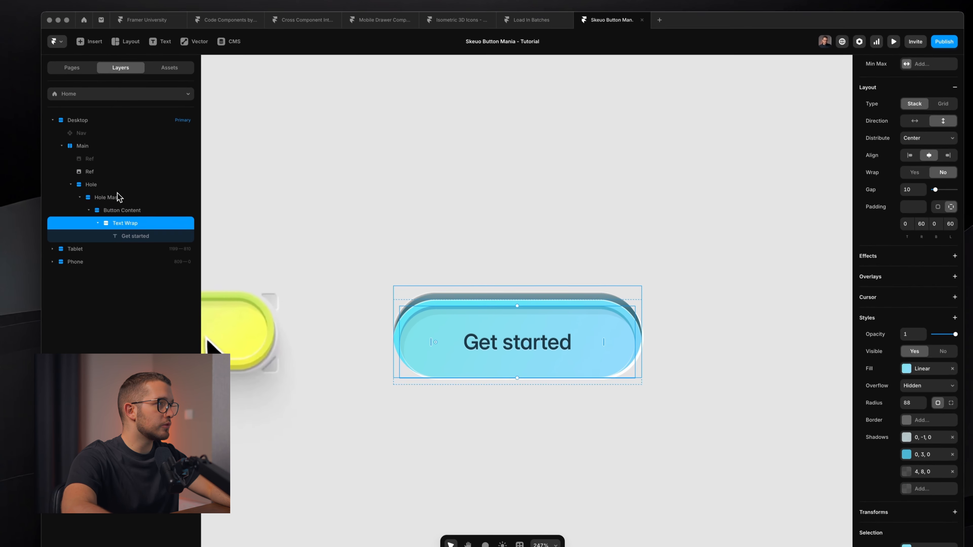
Step: Set the X and Y offsets of the Hole's third shadow, the white outside one, to 1.5
left_click(115, 185)
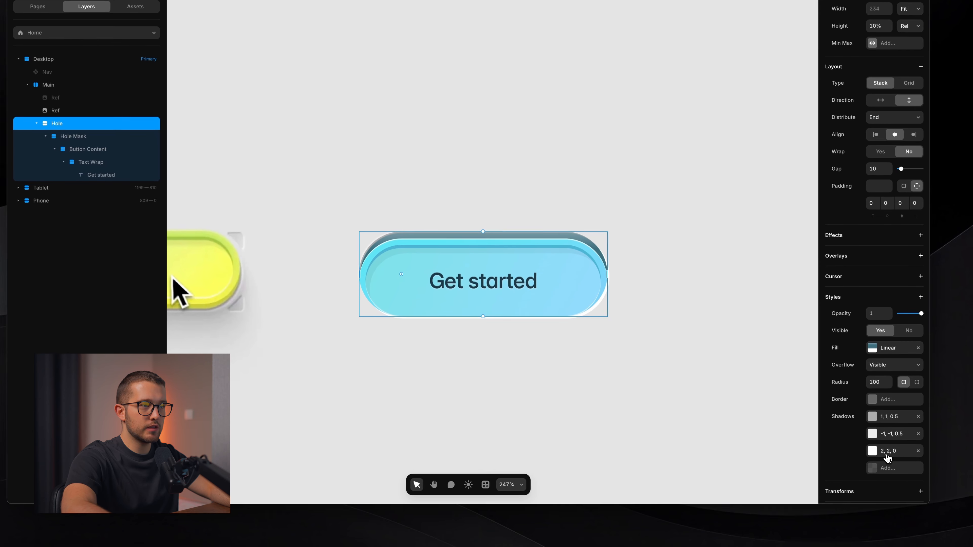
left_click(888, 454)
key("super+Tab")
key("super+Tab")
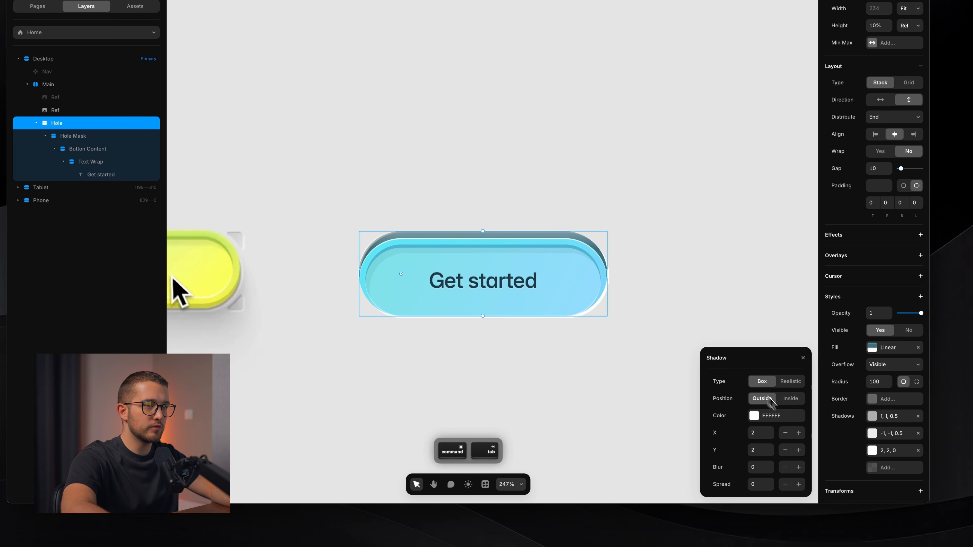
left_click(761, 434)
key("Return")
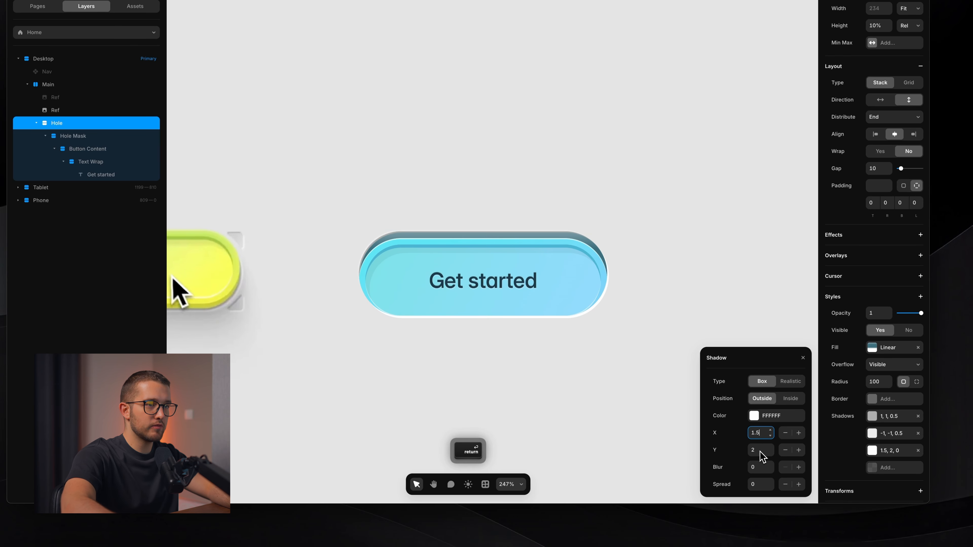
type("1.5")
key("Return")
Step: Try a blur of 0.5 on the Hole's white outside shadow and settle on a blur of 1
left_click(770, 465)
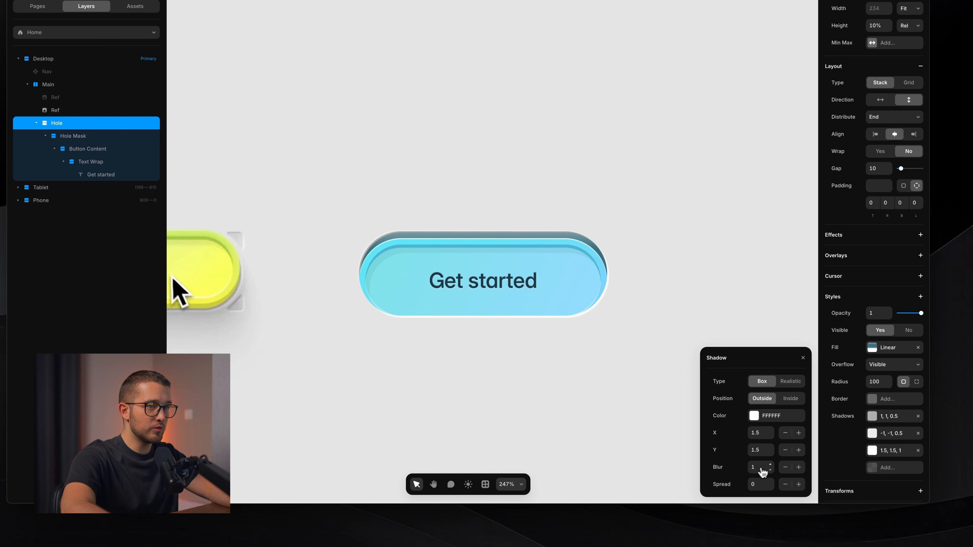
type("0.")
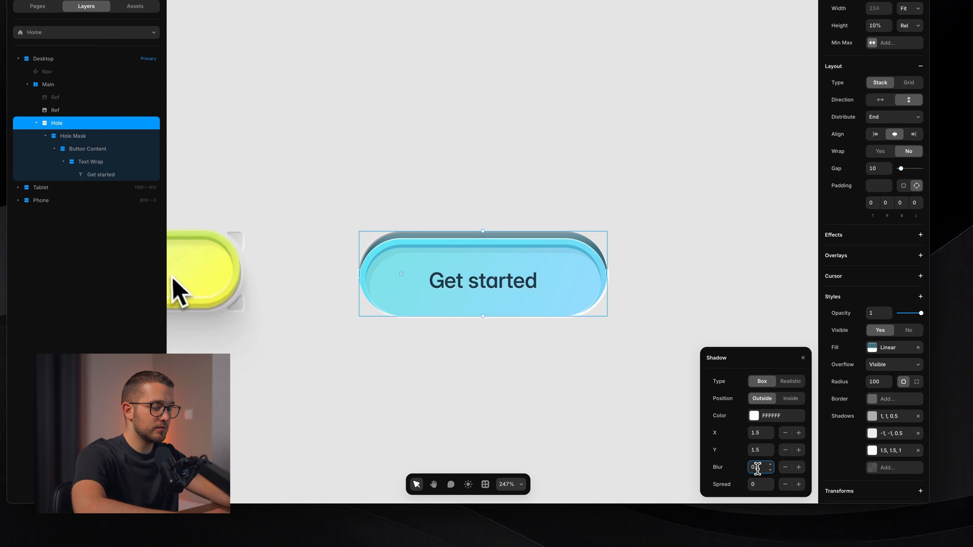
type("5")
key("Return")
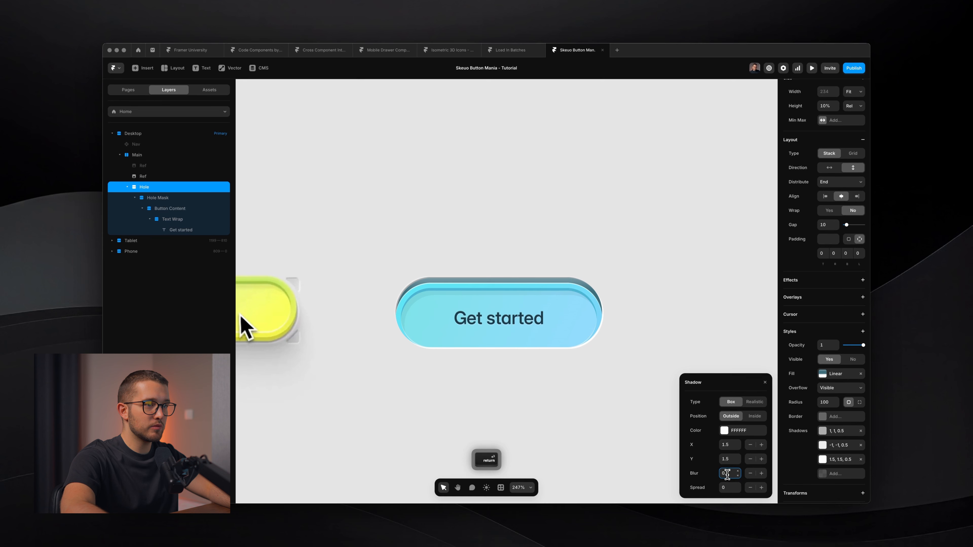
key("super+a")
type("1")
key("Return")
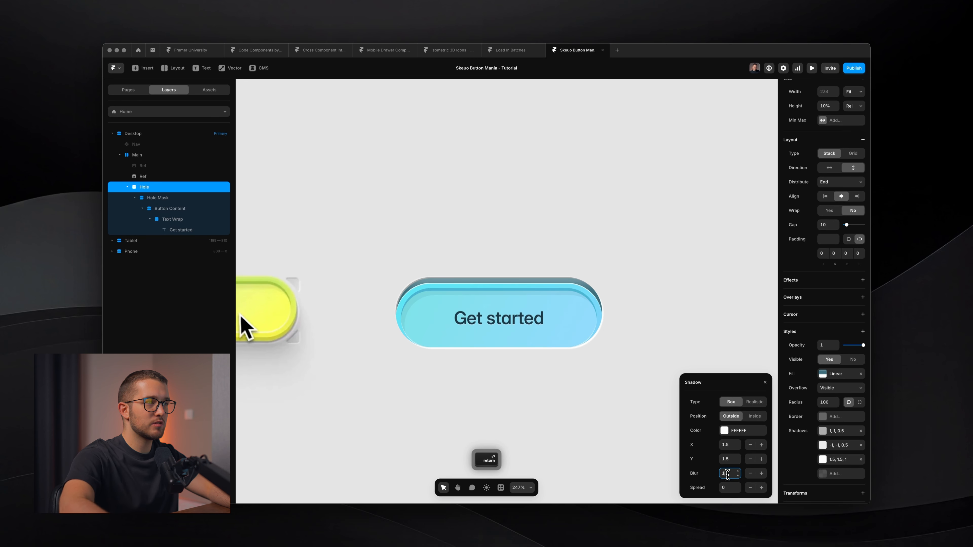
scroll(621, 439, "down", 2)
scroll(621, 439, "up", 4)
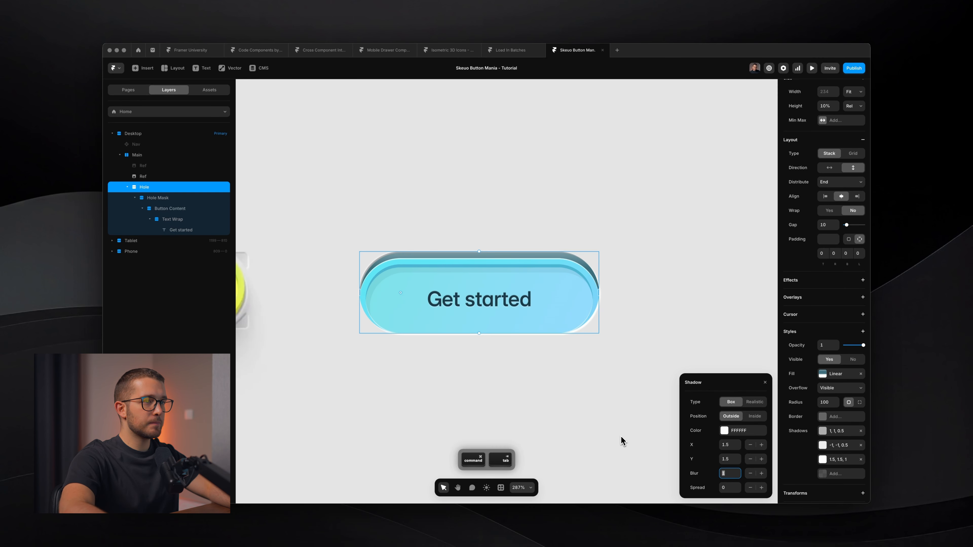
Step: Set the white outside shadow's Y offset to 0.5 and X offset to 2, and compare the rim with the Learn More reference
left_click(732, 459)
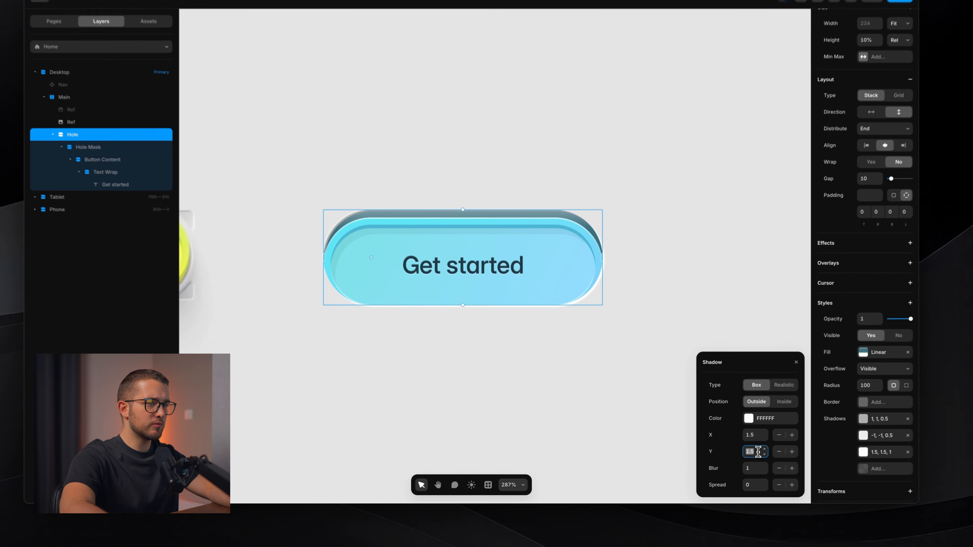
key("Down")
key("Down")
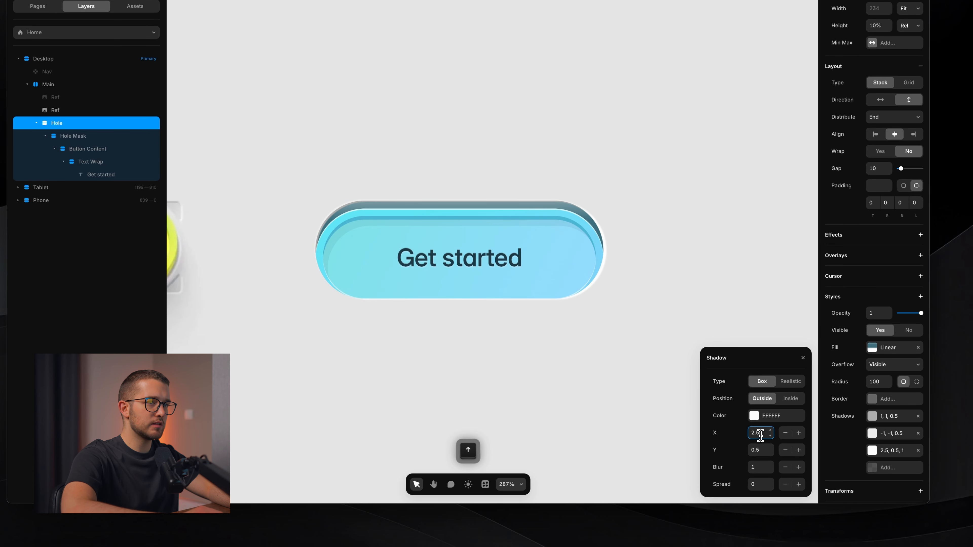
key("BackSpace")
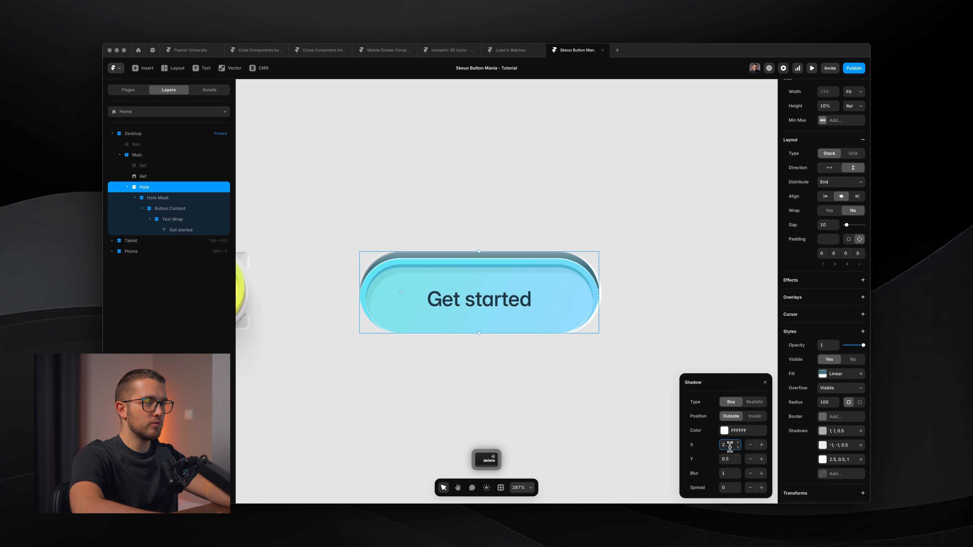
key("Return")
scroll(515, 361, "down", 5)
scroll(515, 361, "up", 2)
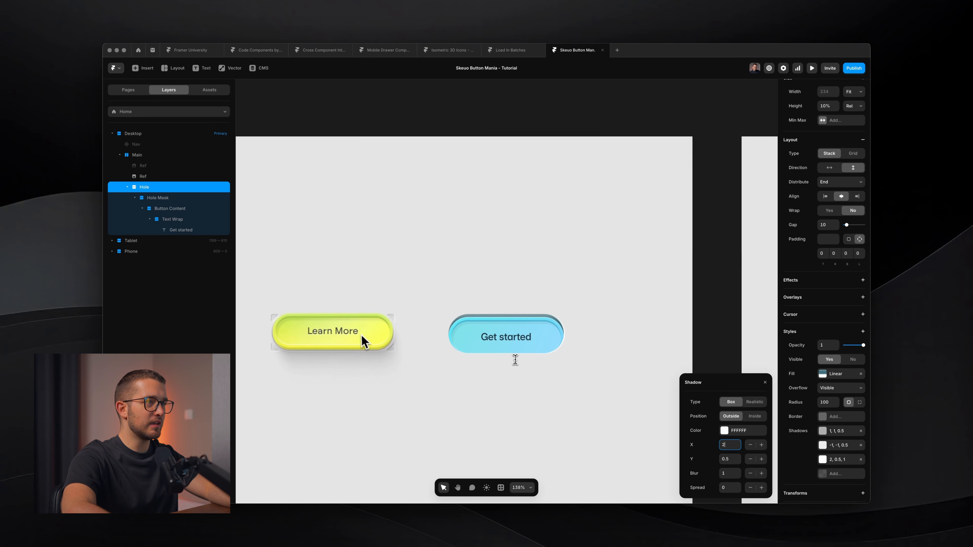
scroll(516, 360, "down", 1)
scroll(515, 360, "up", 2)
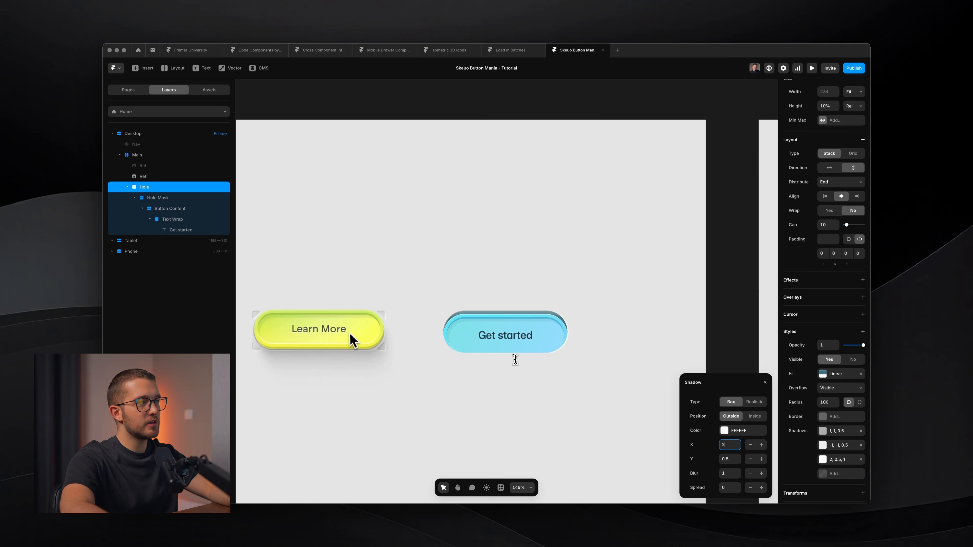
scroll(515, 360, "left", 1)
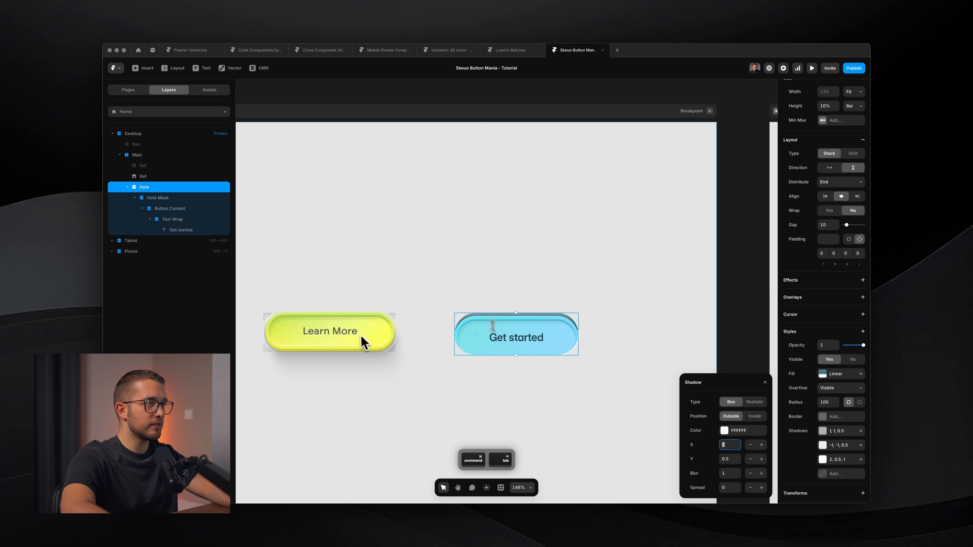
scroll(364, 337, "up", 4)
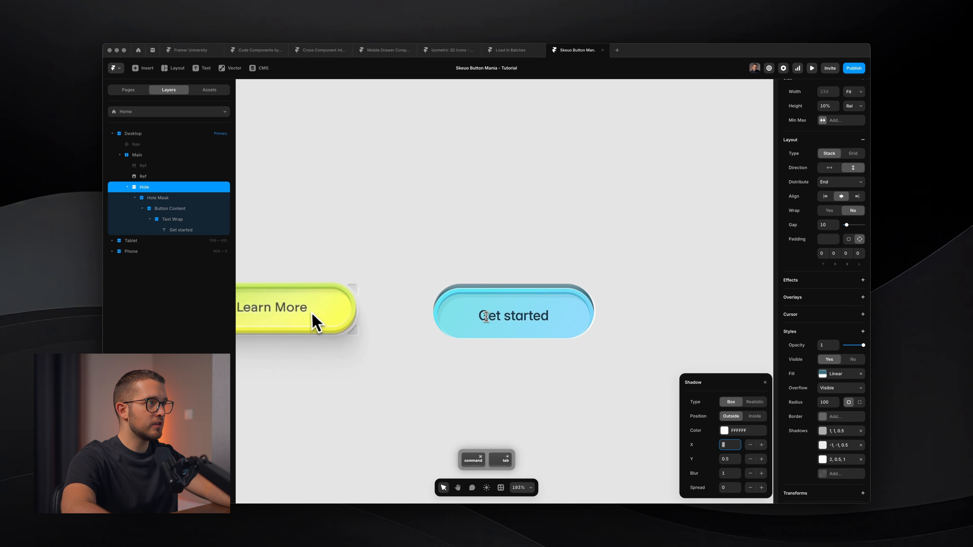
Step: Set the Hole Mask's top padding to 0 to raise the button face out of the hole
left_click(173, 198)
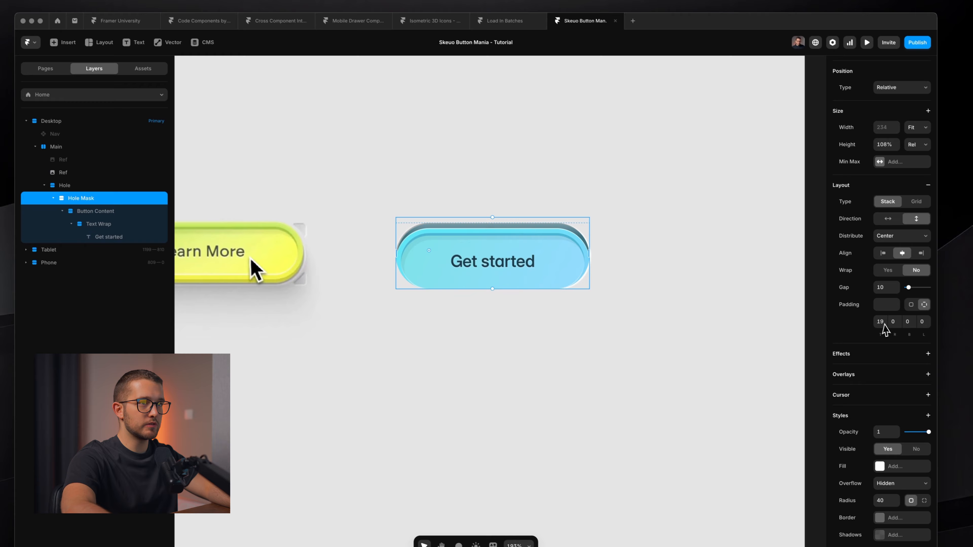
left_click(822, 253)
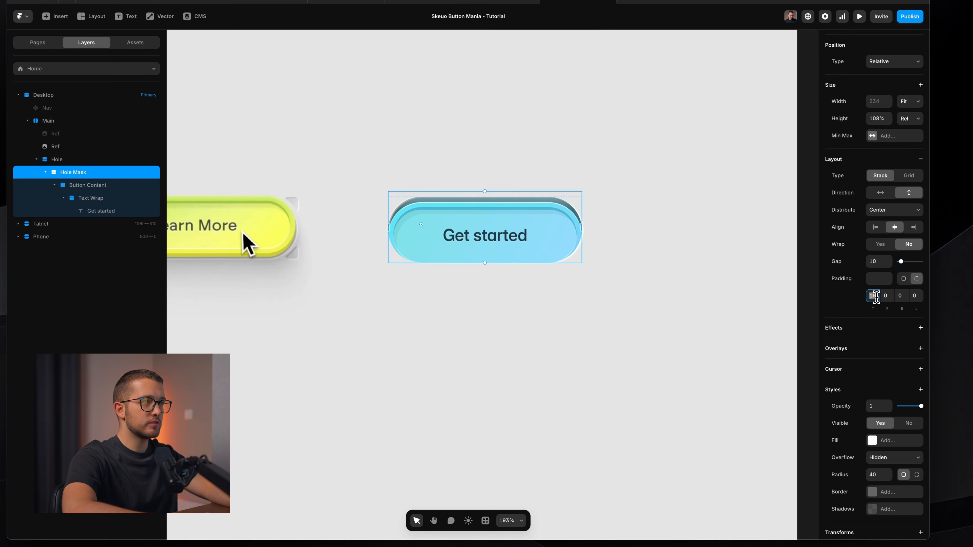
type("0")
key("Return")
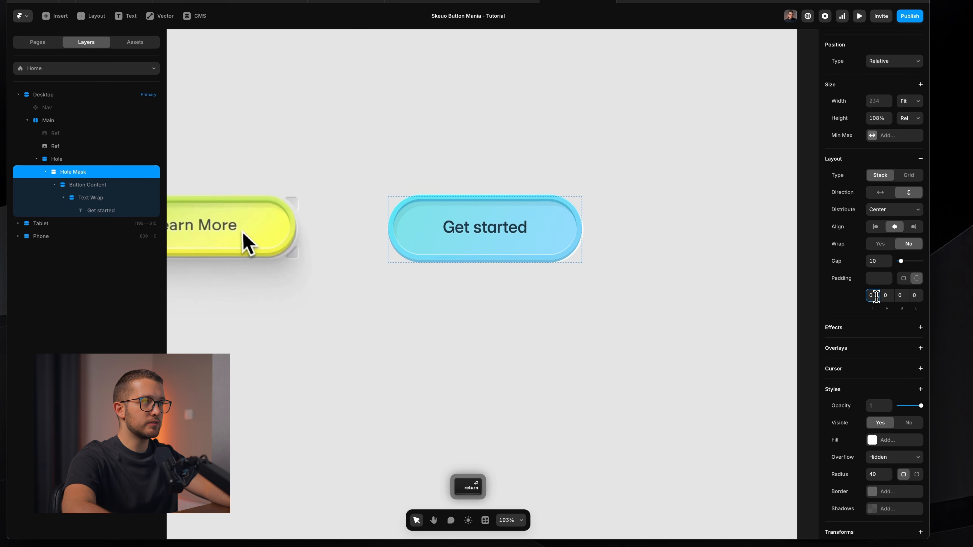
Step: Try adding bottom padding to the Hole Mask, and undo it
left_click(902, 296)
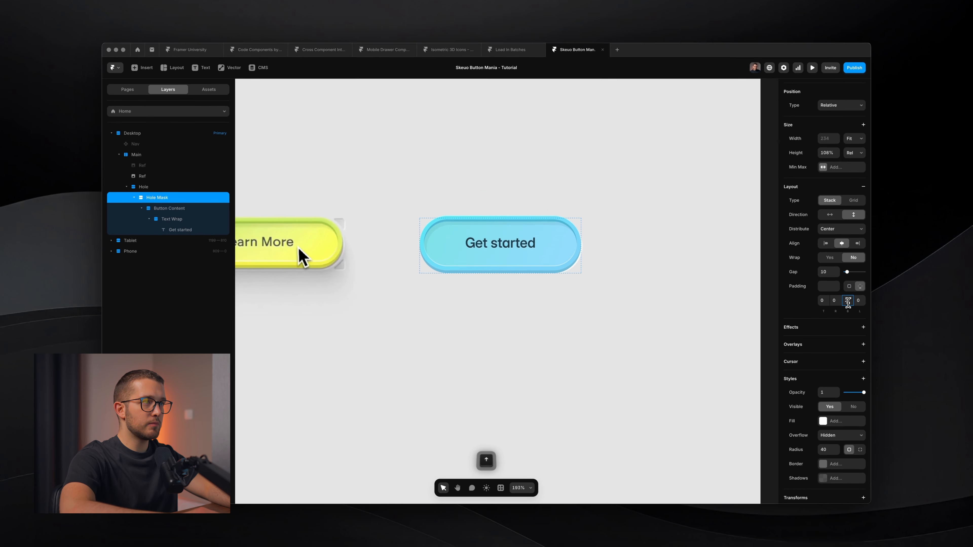
key("Up")
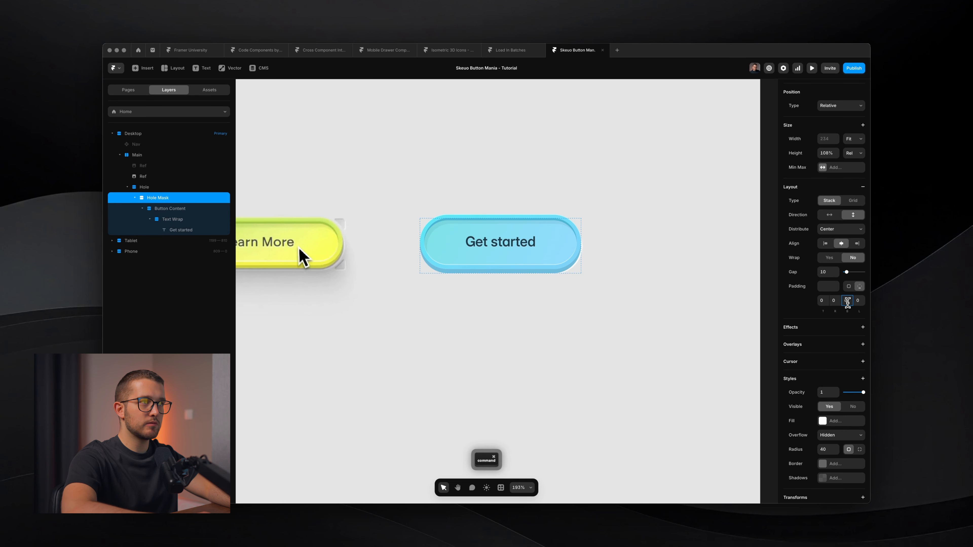
key("super+z")
Step: Increase the Hole Mask's top padding to 6 and compare the raised button with the Learn More reference
left_click(824, 302)
key("Up")
key("Up")
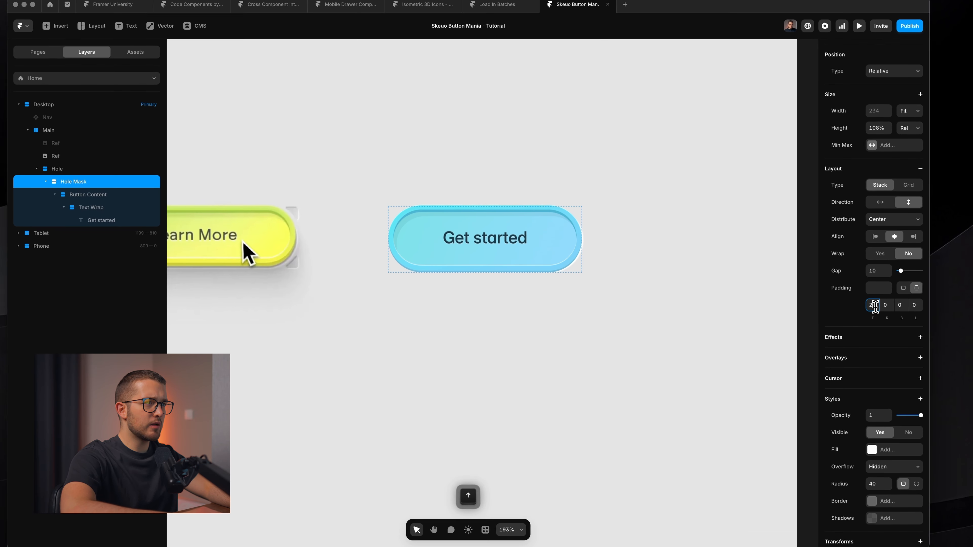
key("Up")
key("Up")
key("Up")
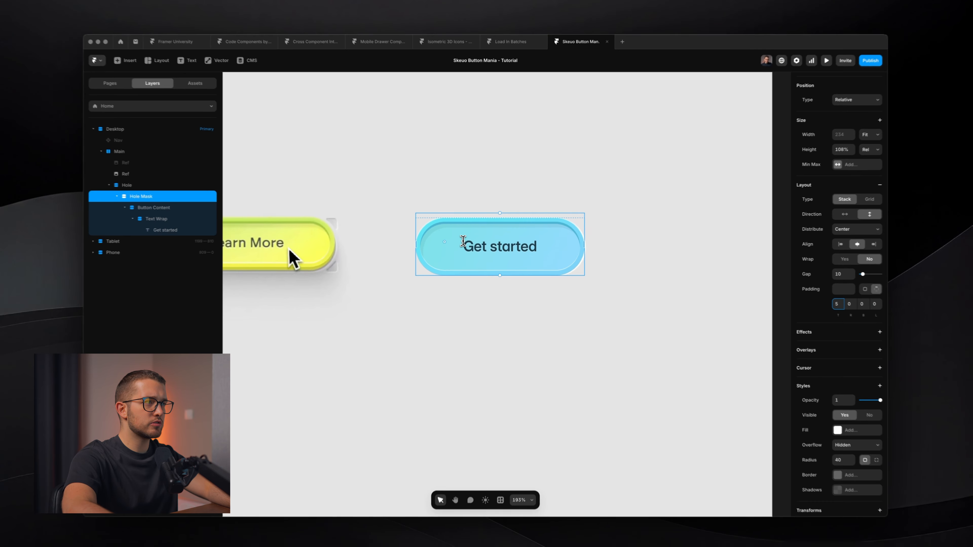
scroll(441, 238, "up", 5)
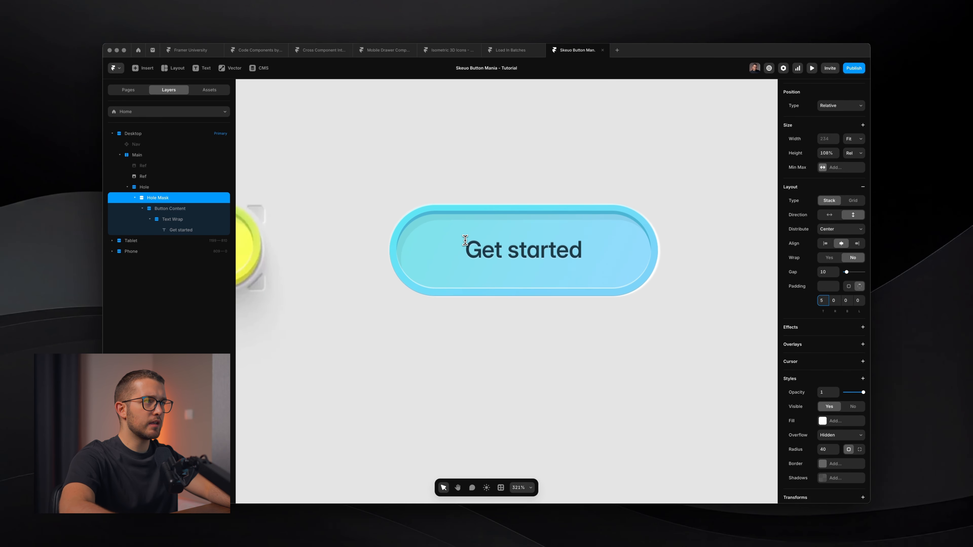
key("Up")
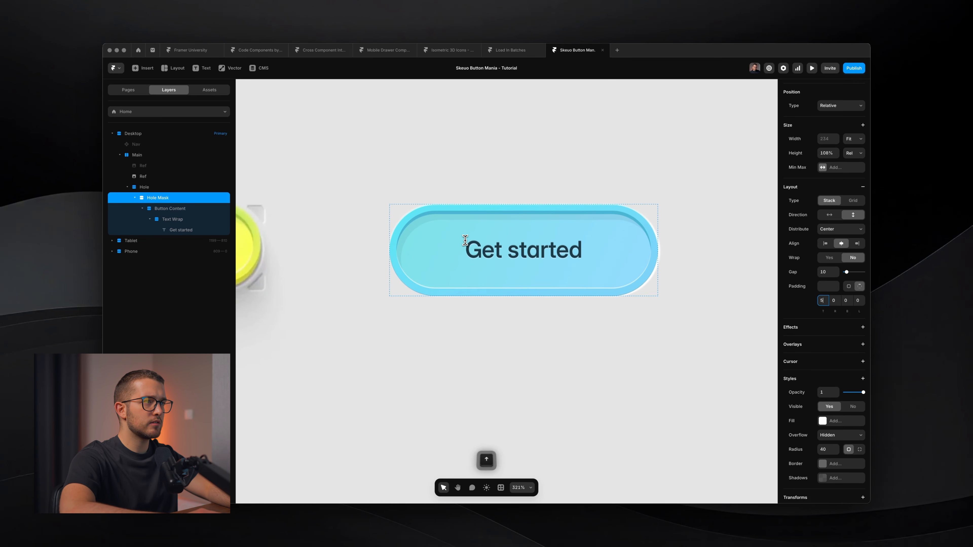
scroll(465, 241, "down", 4)
left_click(558, 208)
scroll(558, 205, "down", 3)
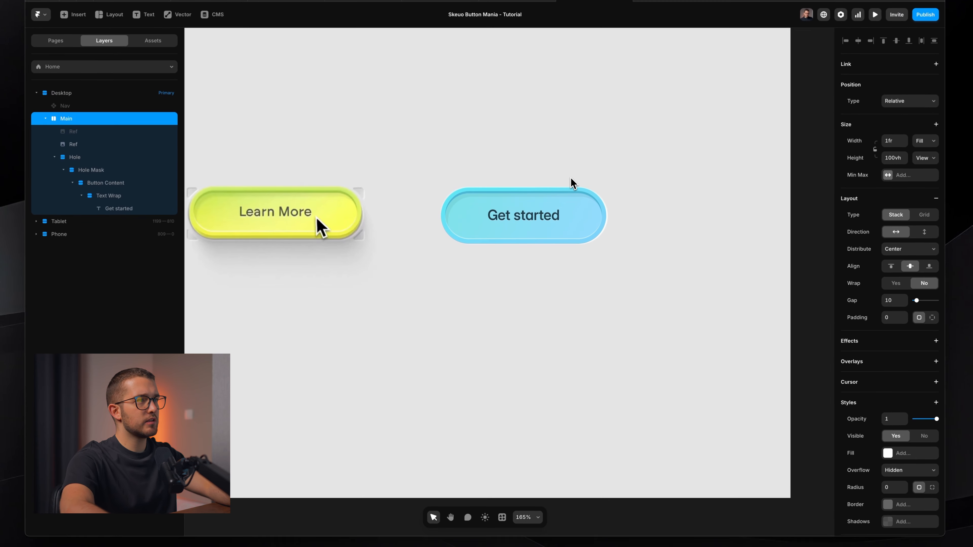
scroll(553, 218, "up", 2)
scroll(553, 218, "down", 3)
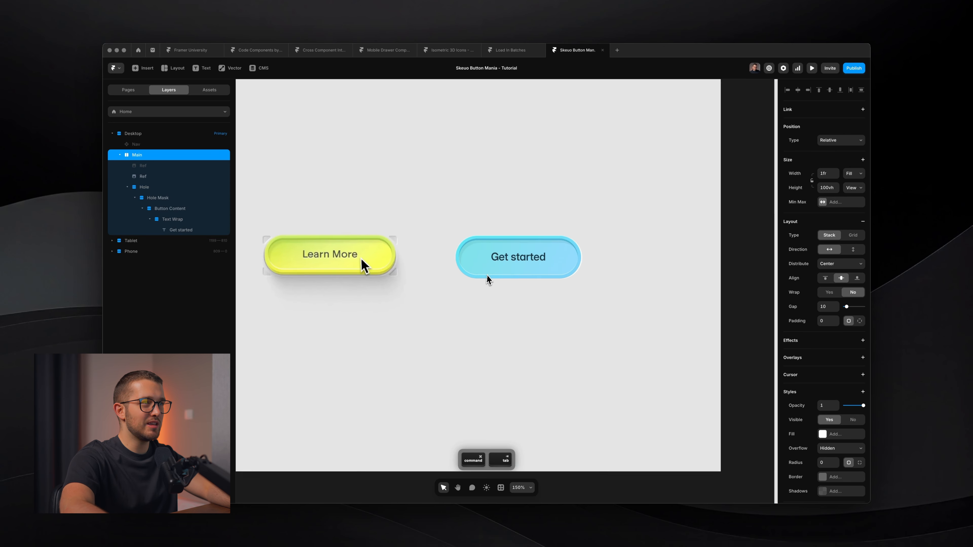
Step: Add a fourth shadow to the Hole, an outside box shadow, and set its Y offset to 0
scroll(487, 275, "up", 5)
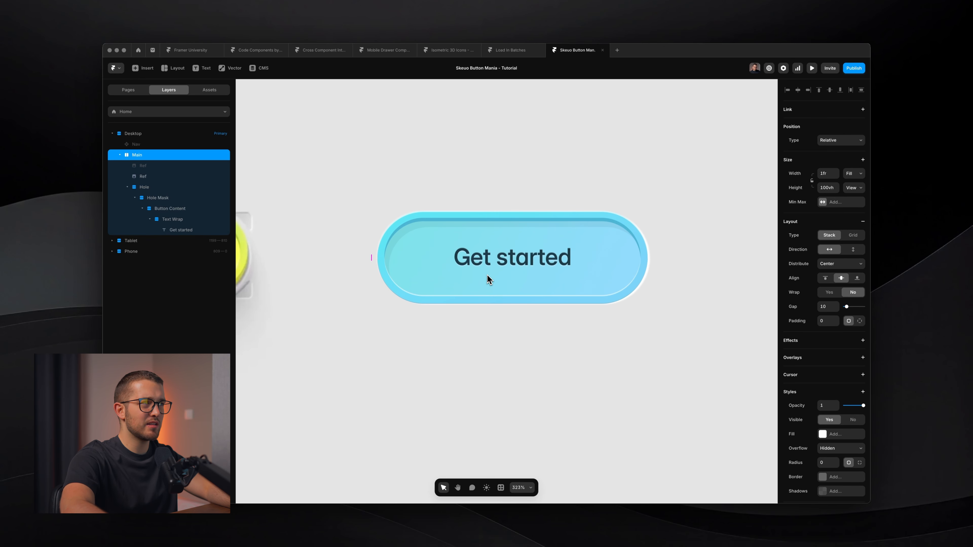
left_click(185, 210)
left_click(182, 188)
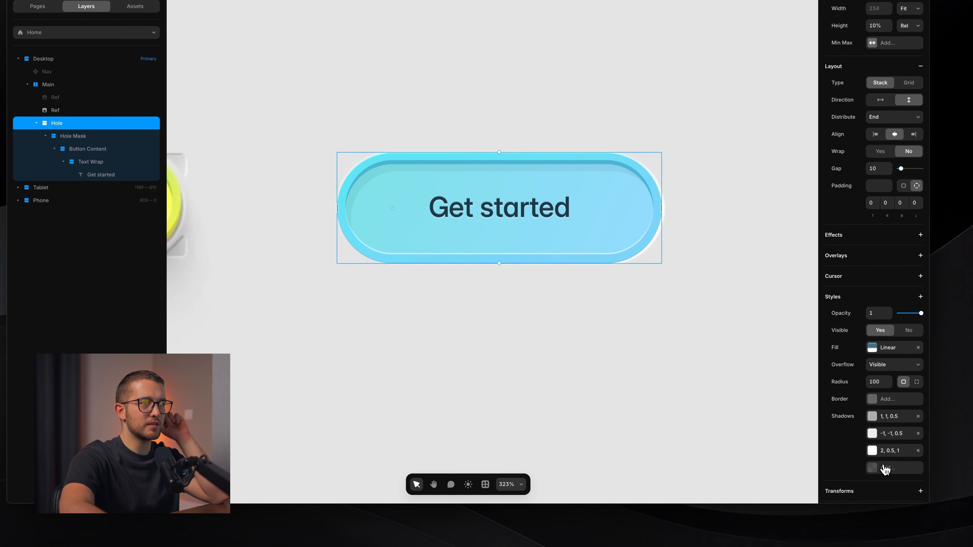
left_click(884, 468)
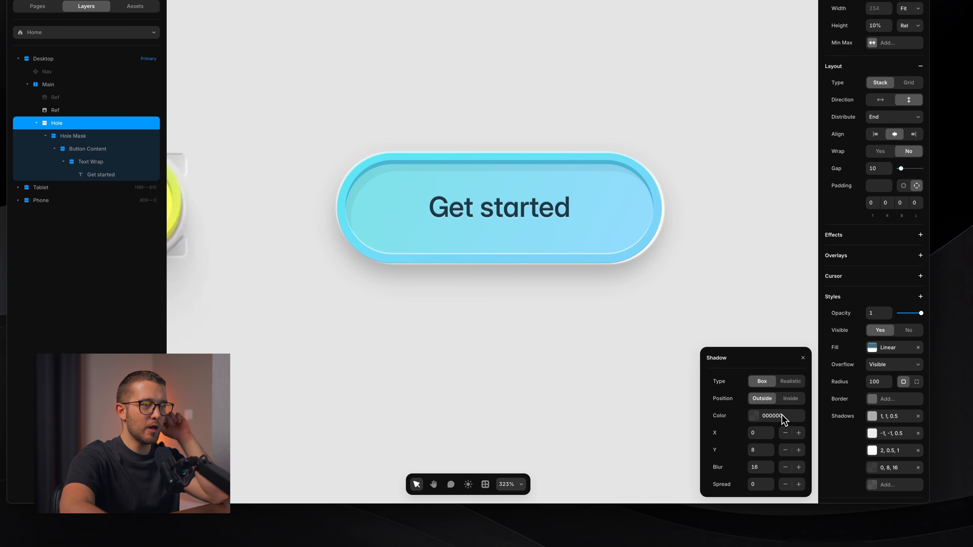
left_click(760, 451)
type("0")
key("Return")
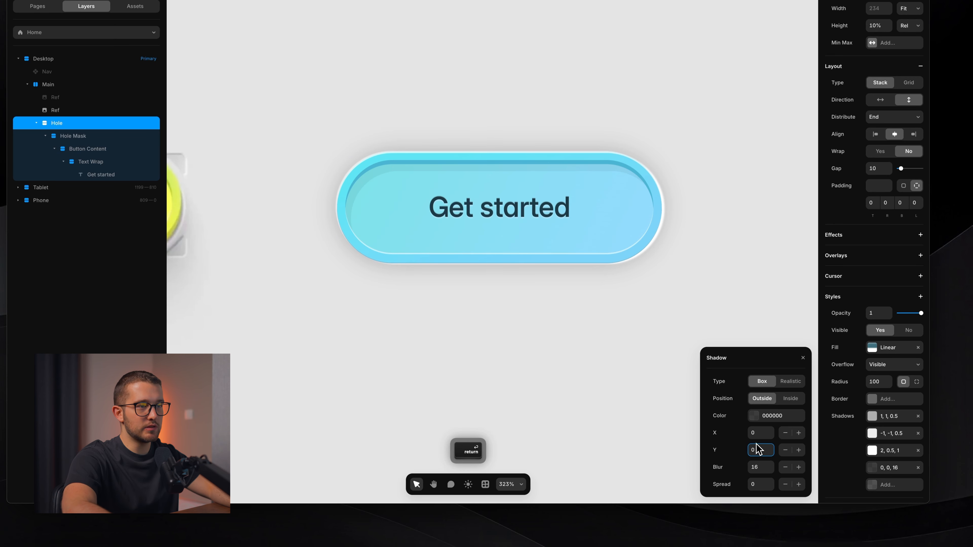
Step: Set the Hole's black outside shadow to blur 0 and spread 2, checking against the Learn More reference and leaving the shadow last in order
key("super+Tab")
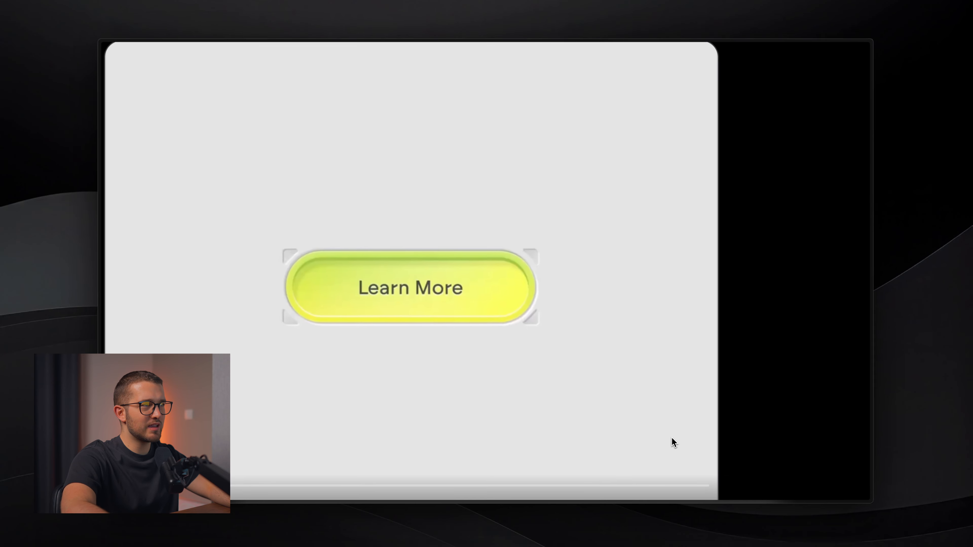
key("super+Tab")
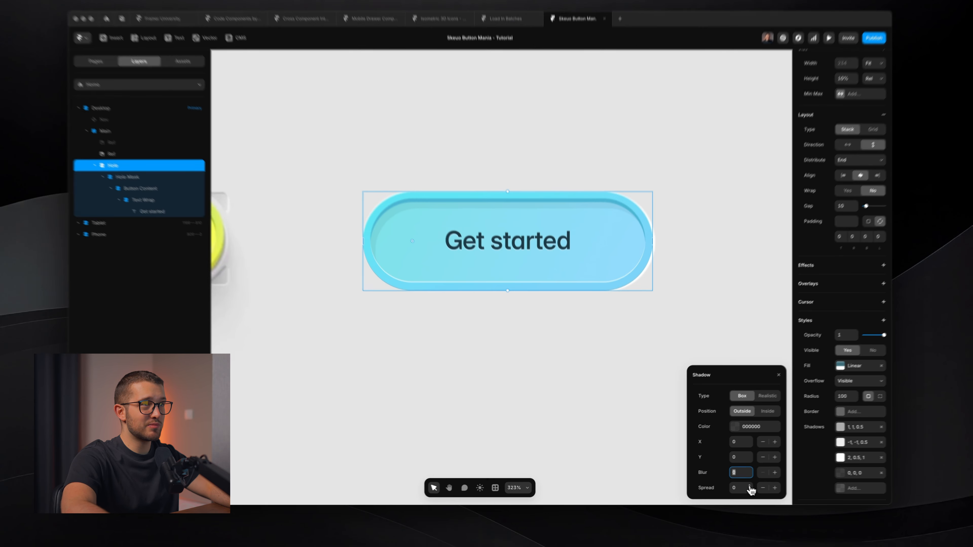
left_click(769, 485)
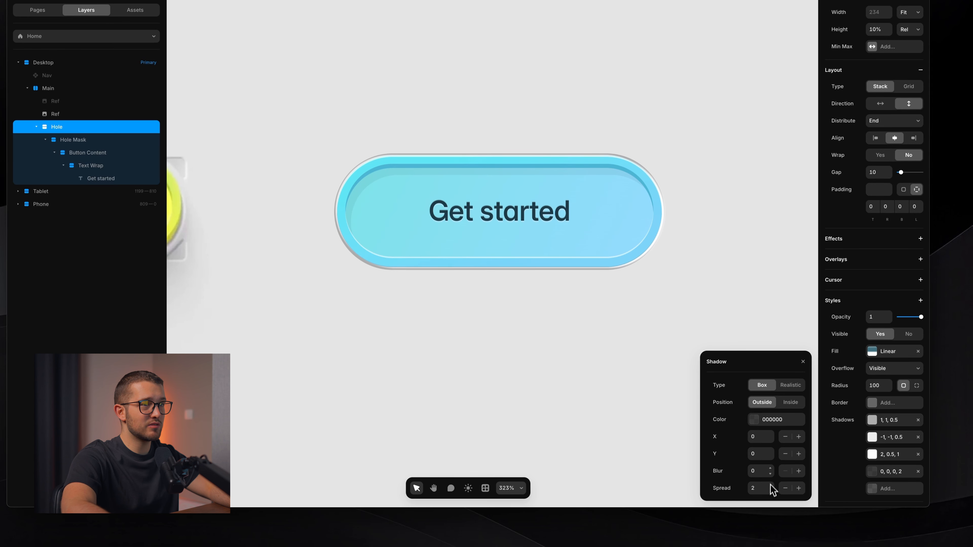
left_click_drag(877, 473, 874, 422)
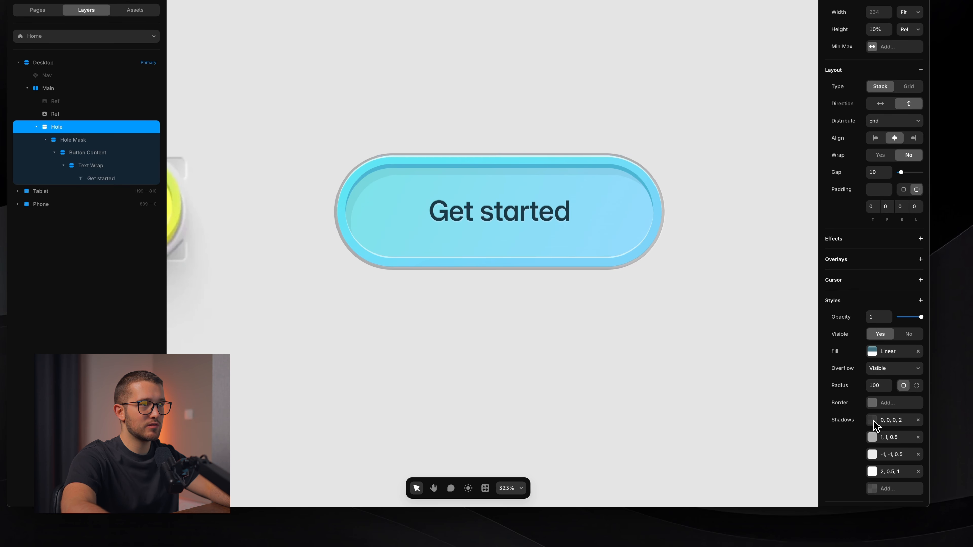
key("super+z")
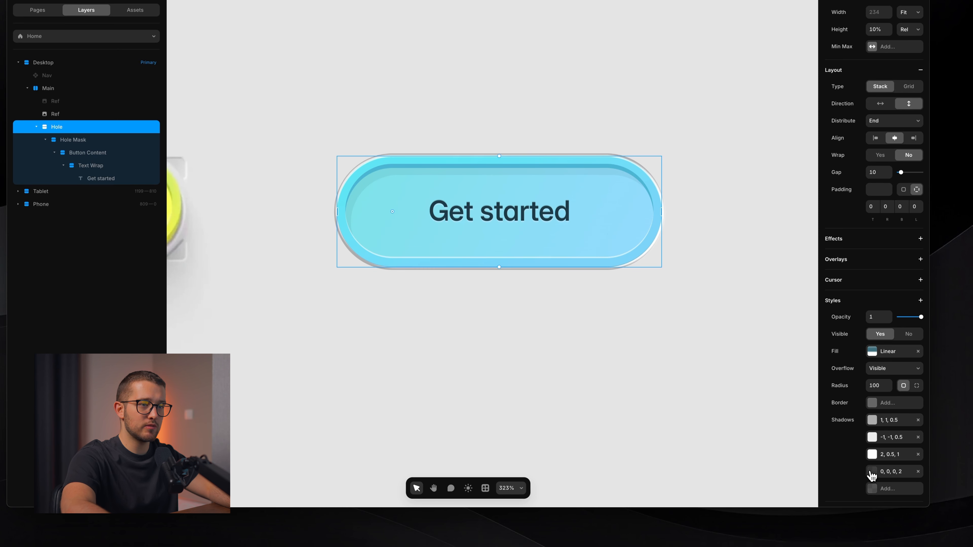
Step: Recolor the Hole's black outside shadow to light grey CCCCCC and set its blur to 1
left_click(872, 471)
left_click(787, 364)
left_click(629, 356)
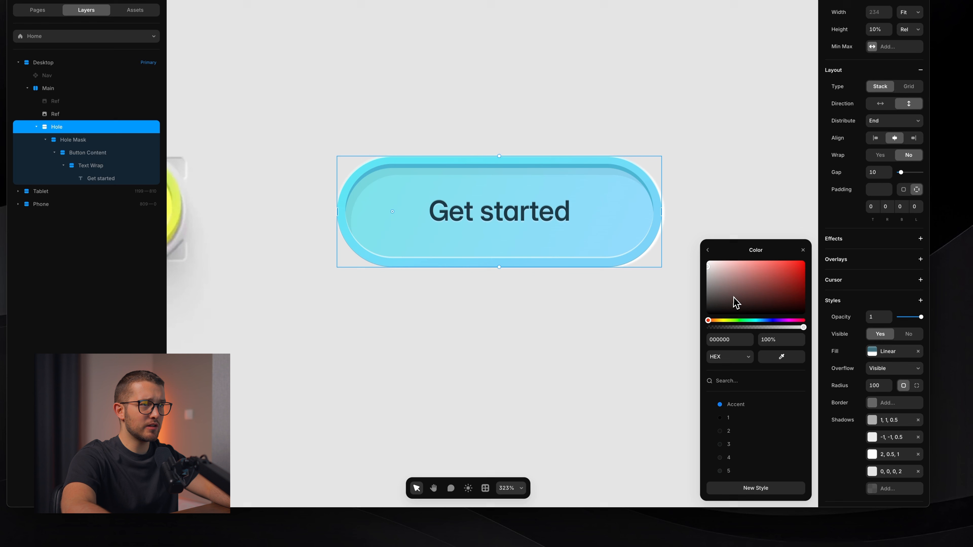
left_click_drag(709, 267, 705, 271)
left_click(707, 250)
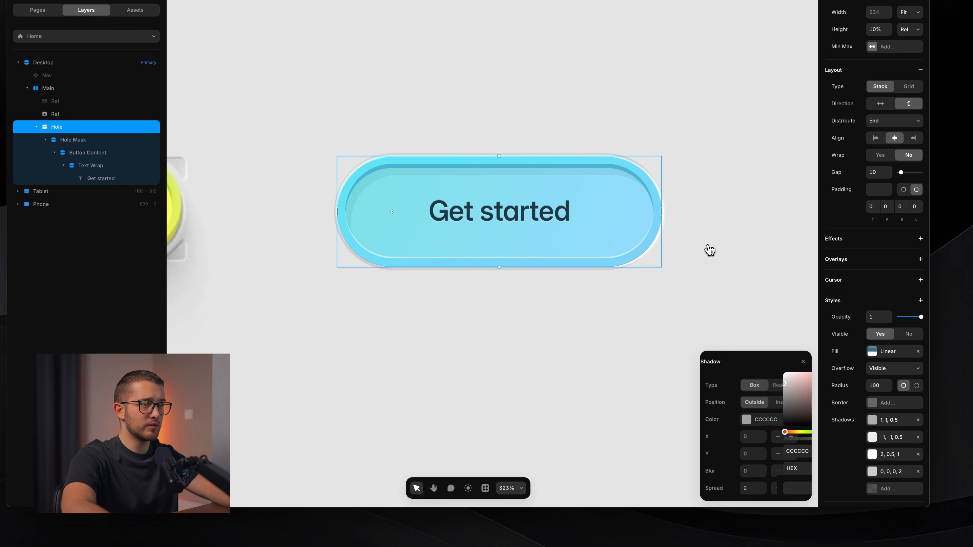
left_click(773, 470)
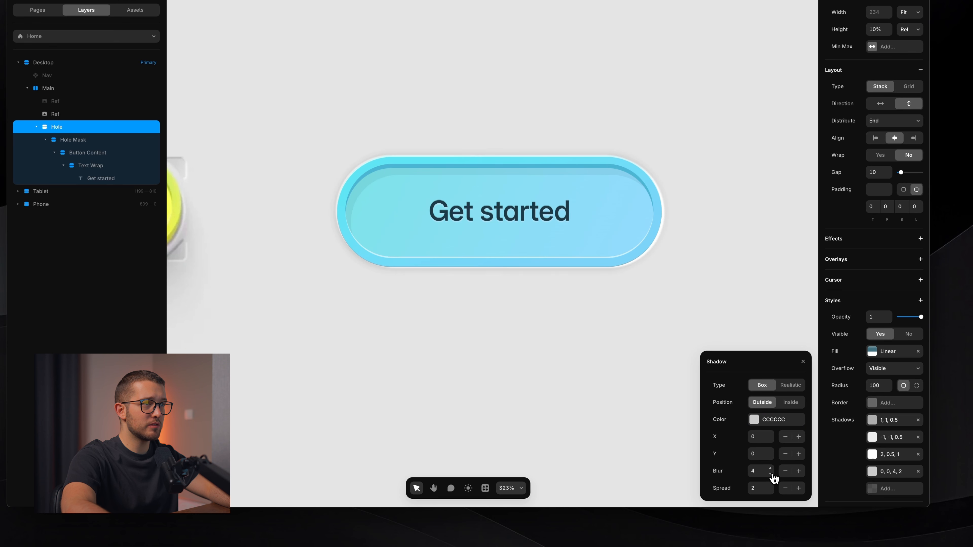
scroll(597, 434, "down", 3)
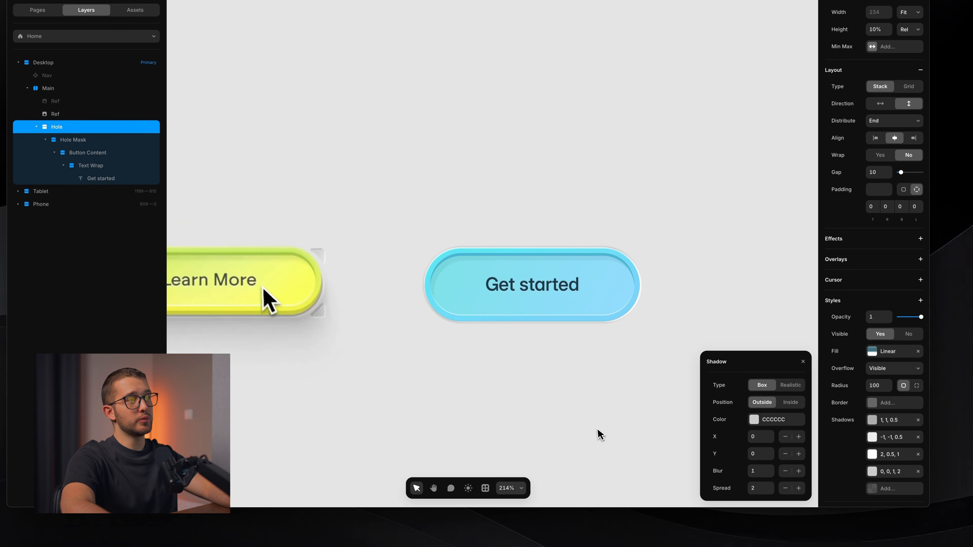
scroll(598, 435, "up", 3)
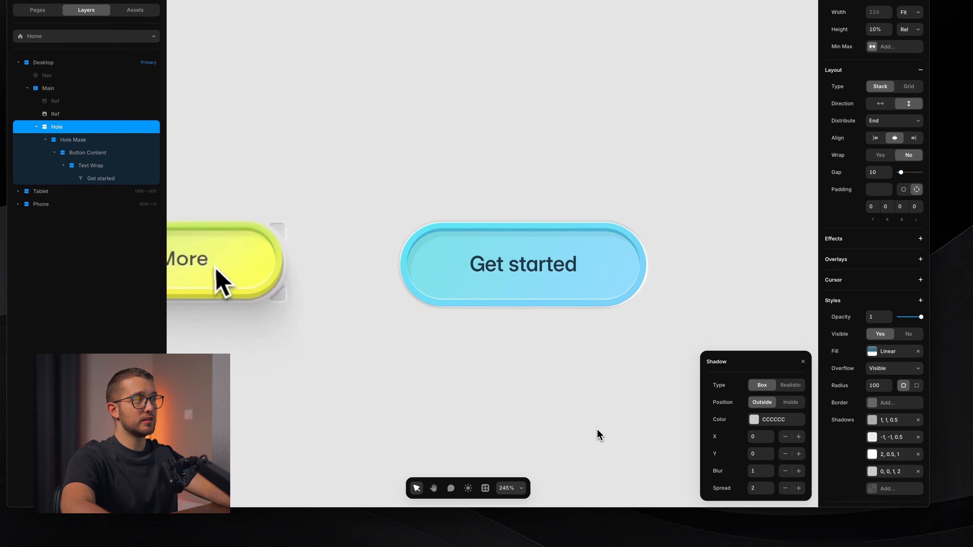
Step: Change the Hole's spread-2 shadow color to D1CFCF, comparing the shade with the Learn More reference button
left_click(764, 421)
left_click(709, 273)
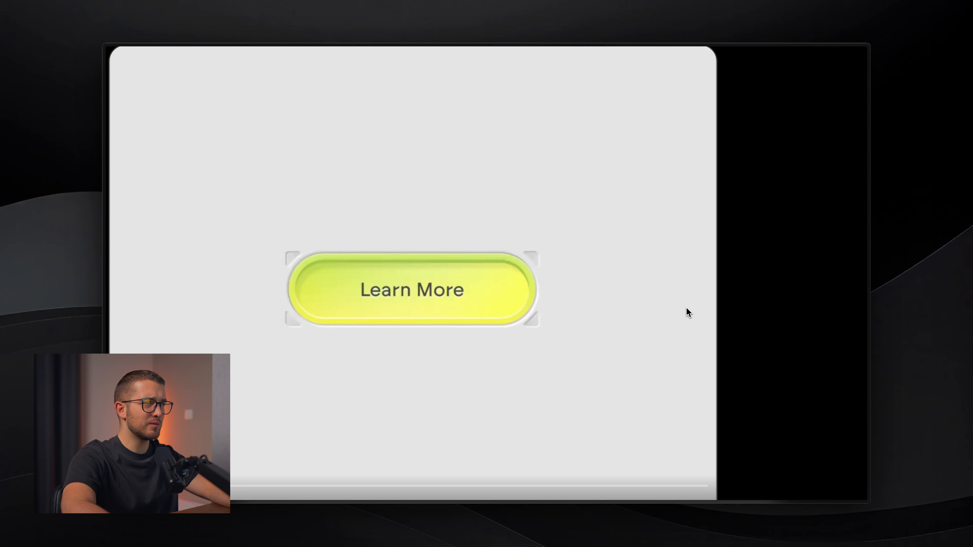
key("super+Tab")
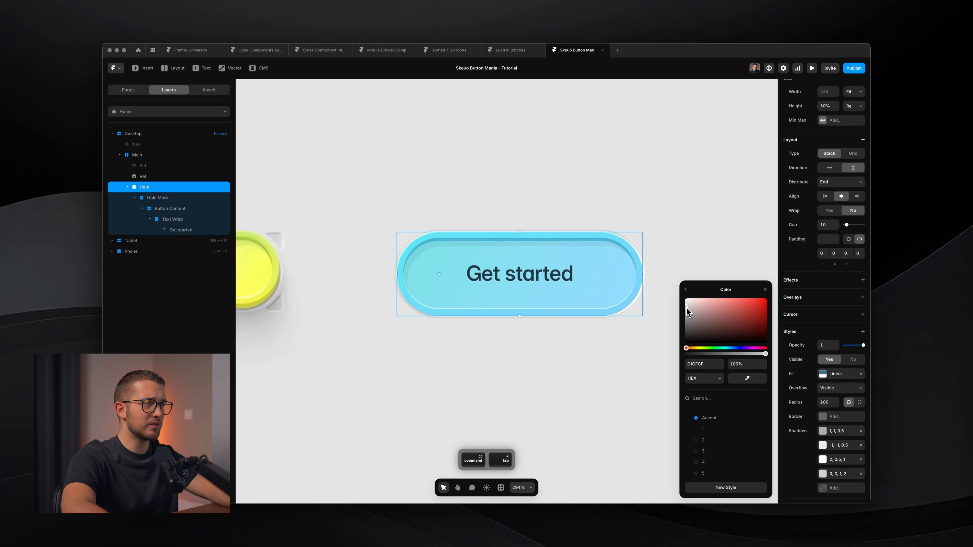
key("super+Tab")
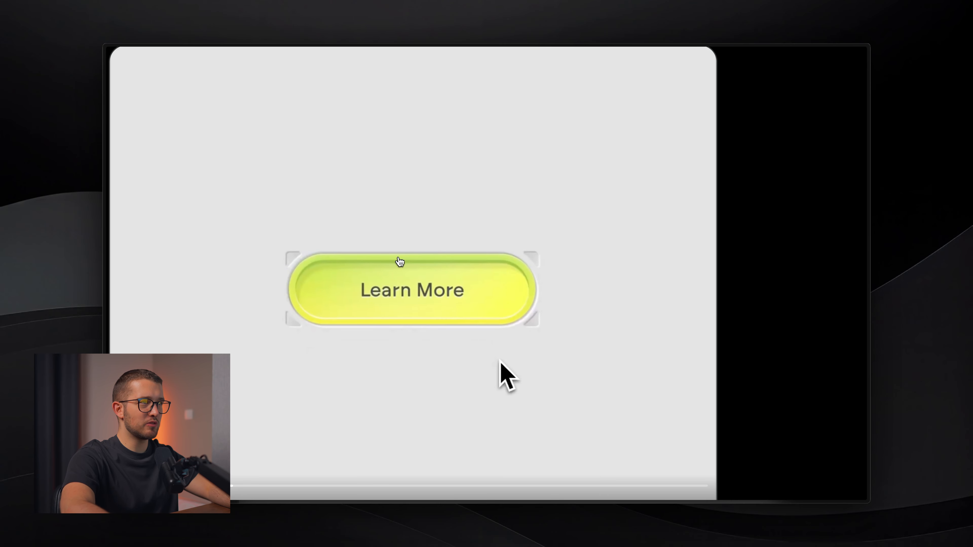
key("super+Tab")
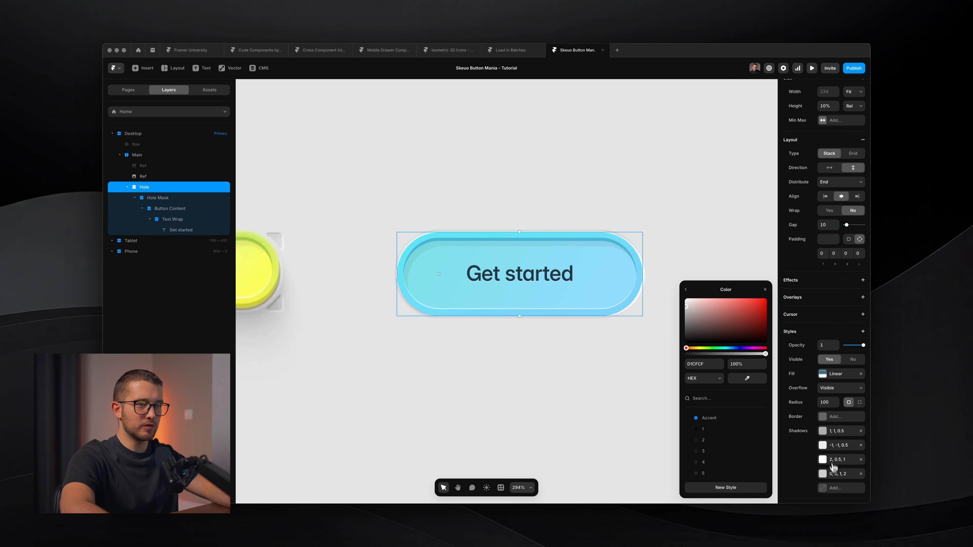
Step: Duplicate the Hole's D1CFCF shadow and set one copy's X and Y offsets to -1
right_click(885, 468)
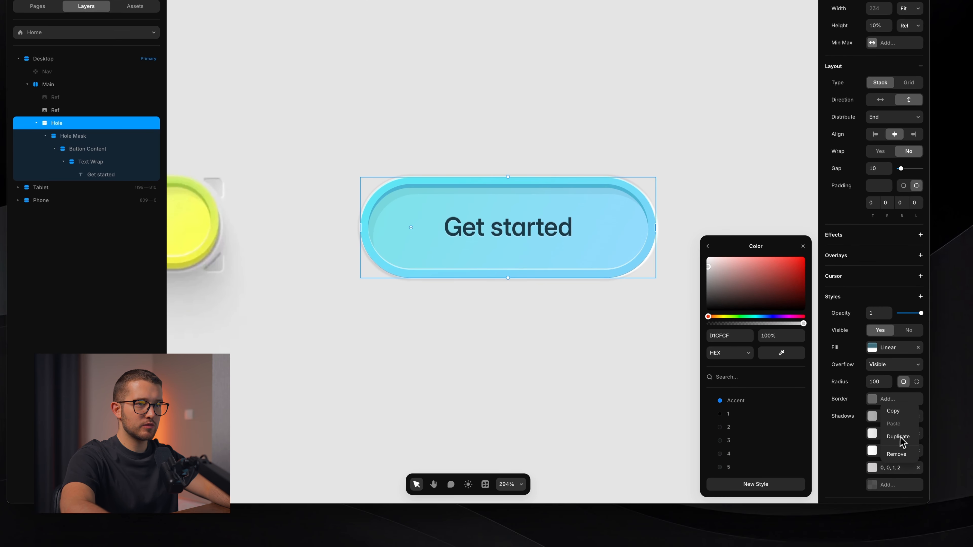
left_click(901, 437)
left_click(884, 467)
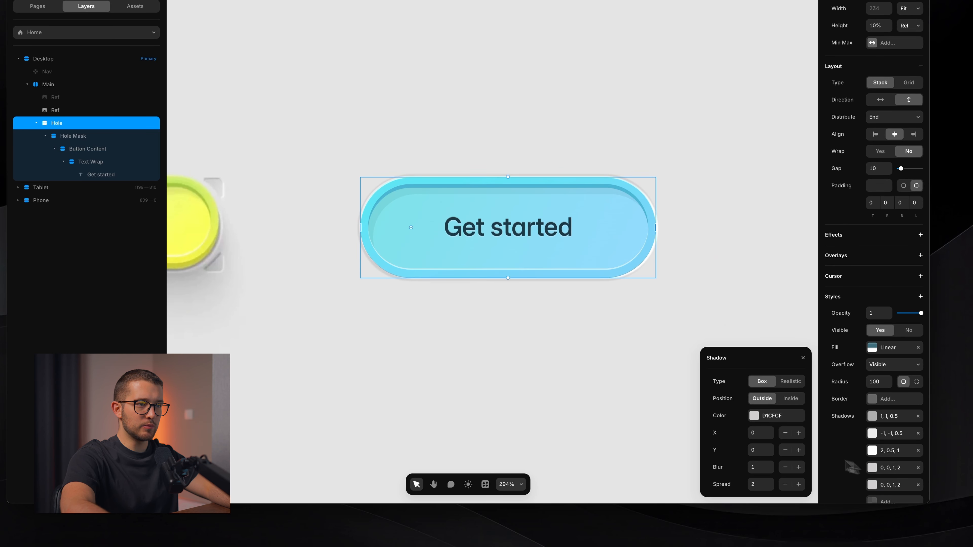
left_click(760, 448)
key("Up")
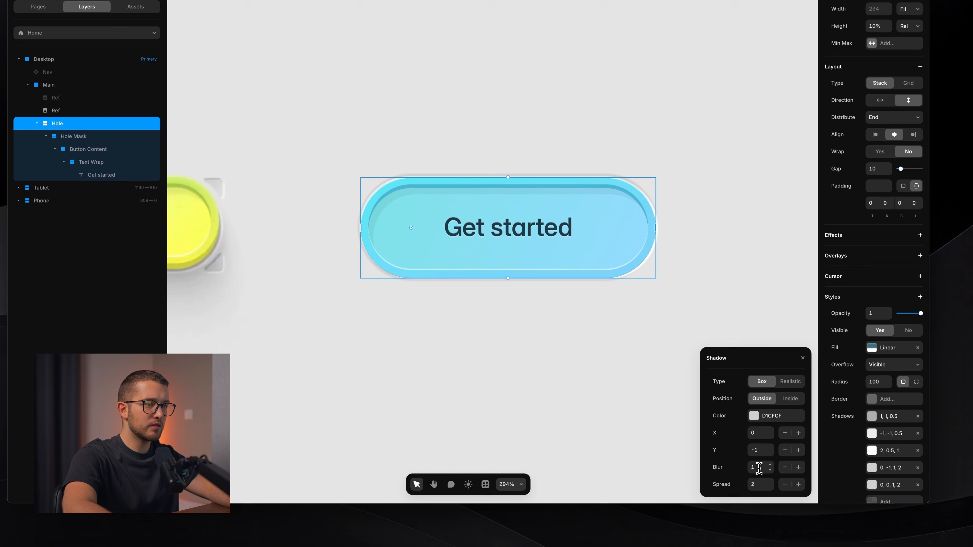
left_click(760, 469)
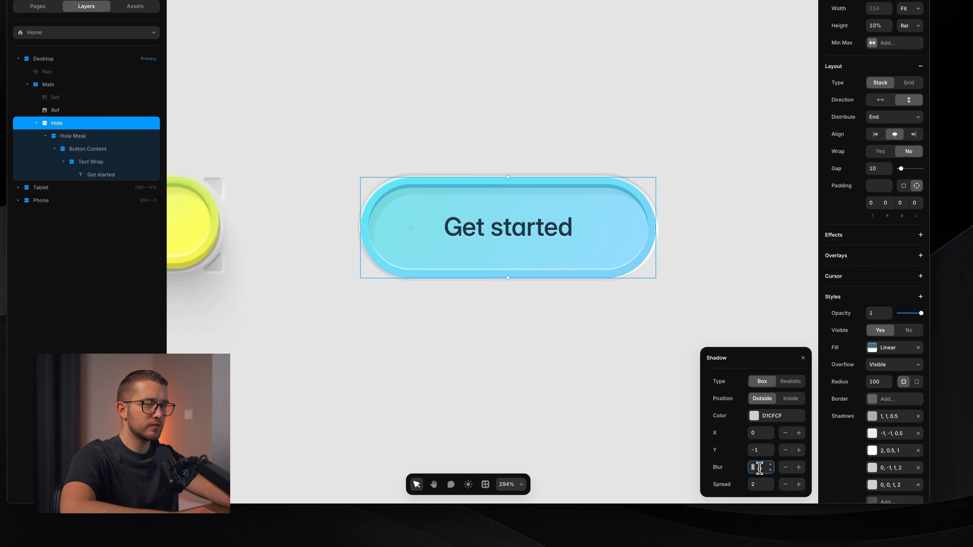
key("Up")
Step: Reorder the Hole's shadows so the -1, -1 copy comes last, and set its spread to 0
left_click(882, 486)
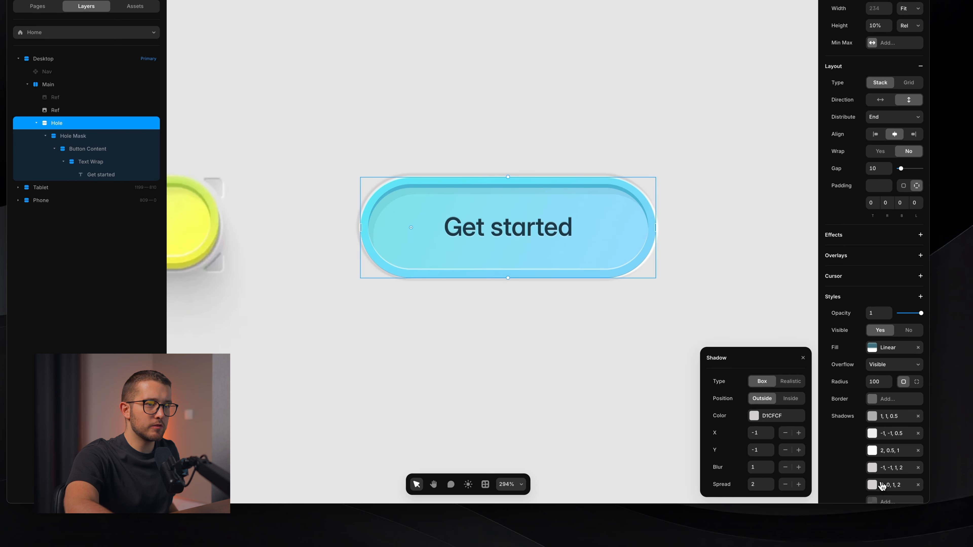
left_click_drag(882, 486, 882, 468)
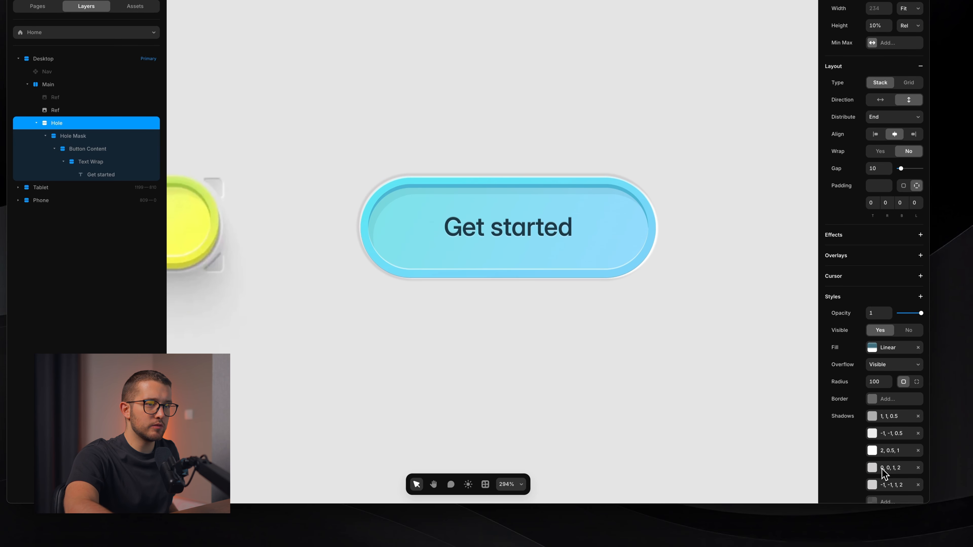
left_click(883, 467)
left_click(770, 487)
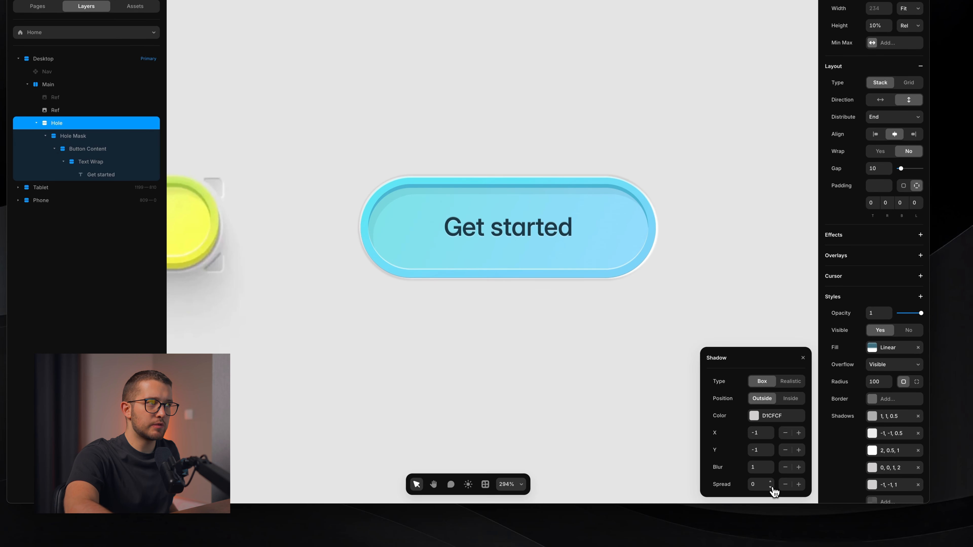
Step: Darken the Hole's last shadow to 5E5E5E and set both its X and Y offsets to -2
left_click(774, 417)
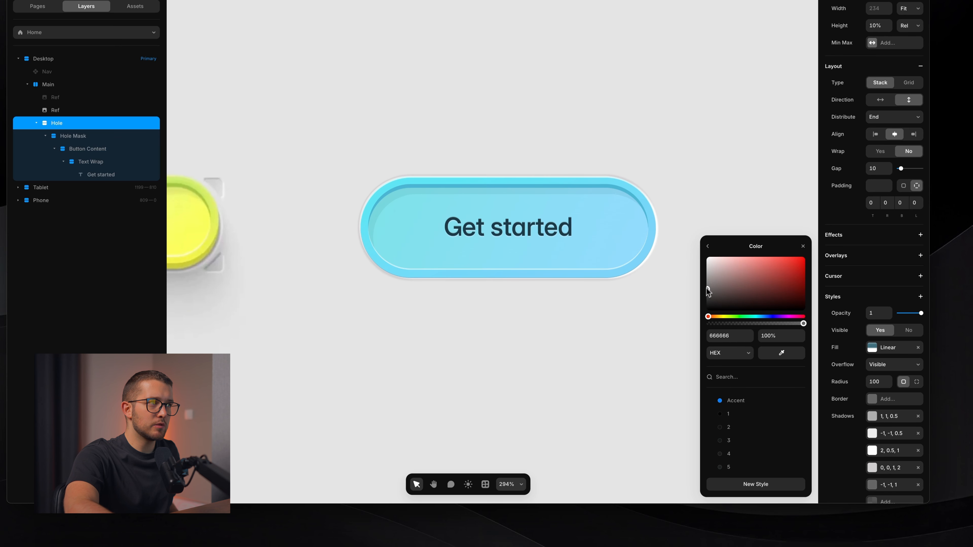
left_click_drag(706, 274, 707, 291)
left_click(708, 247)
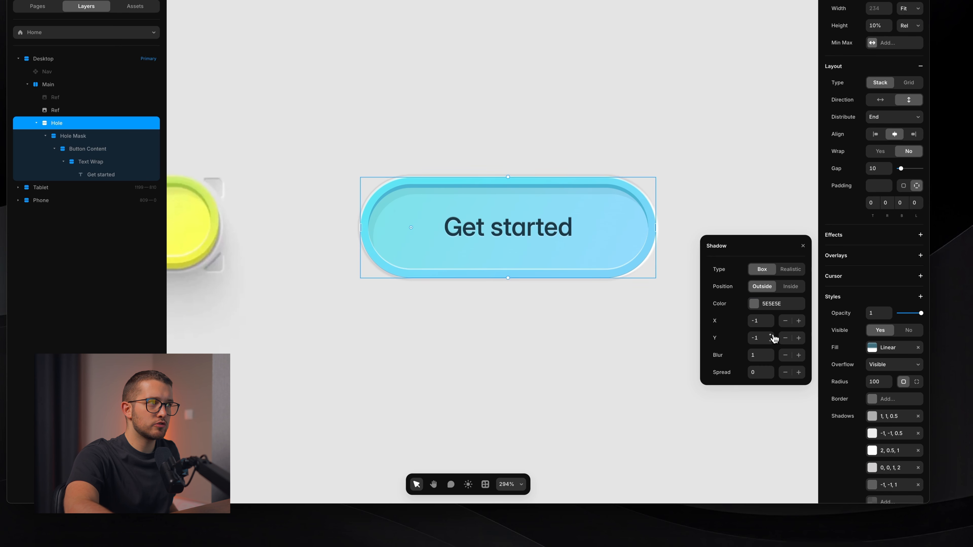
left_click(771, 336)
left_click(771, 336)
left_click(772, 336)
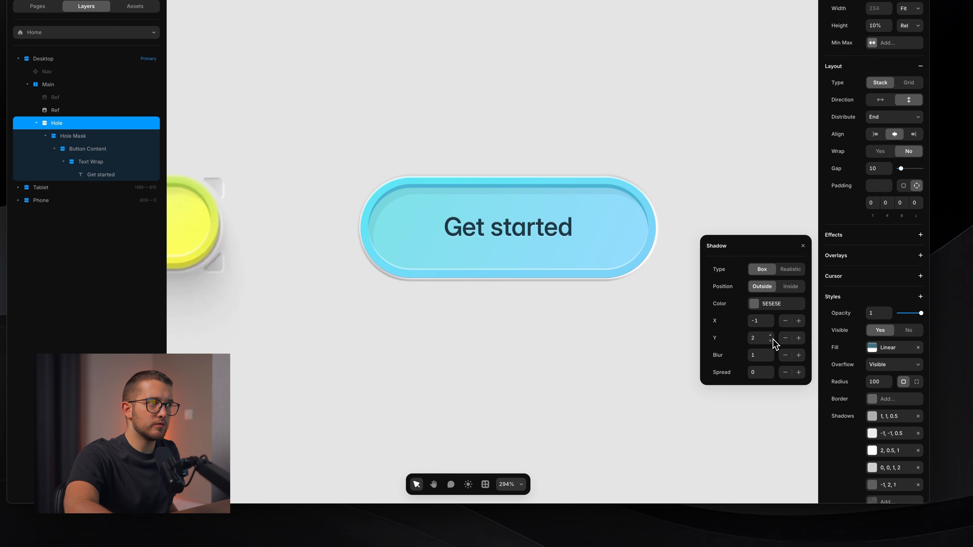
left_click_drag(771, 335, 772, 337)
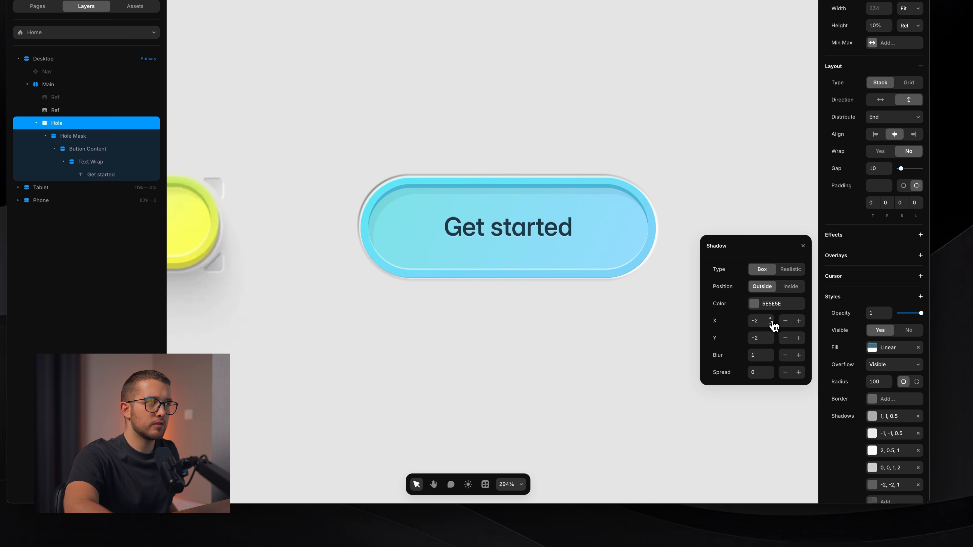
Step: Lighten the Hole's -2, -2 shadow color to a light grey and check the whole button beside the reference
left_click(765, 304)
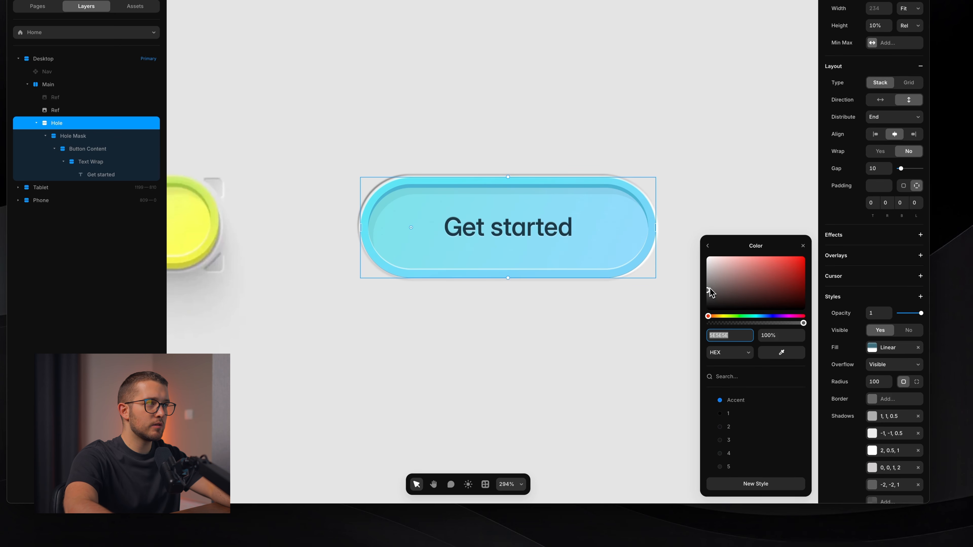
left_click_drag(708, 291, 705, 271)
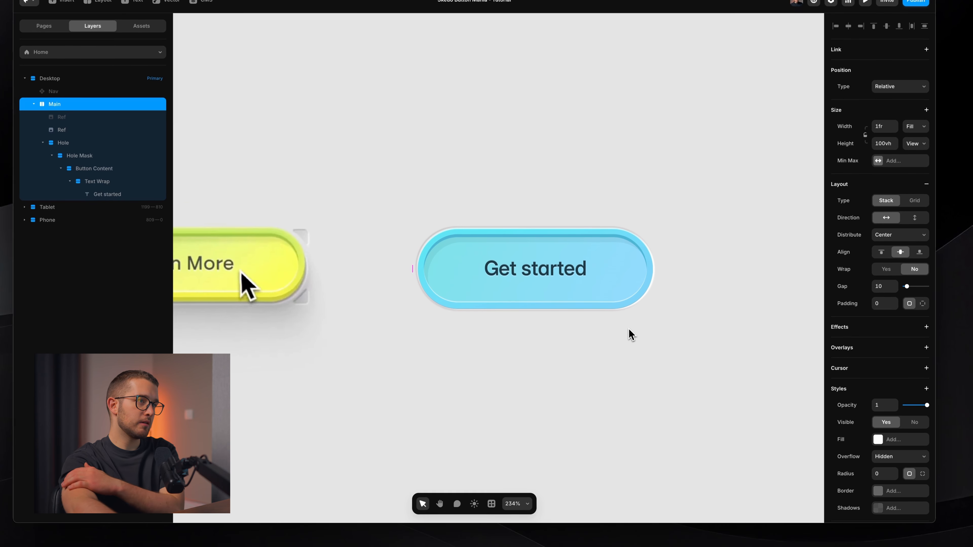
scroll(629, 328, "down", 5)
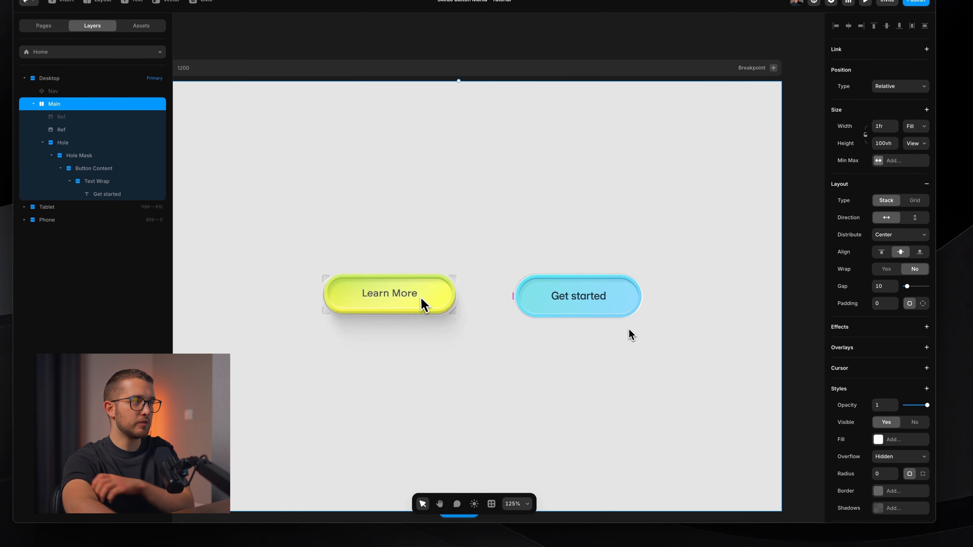
scroll(628, 328, "down", 3)
scroll(620, 337, "up", 8)
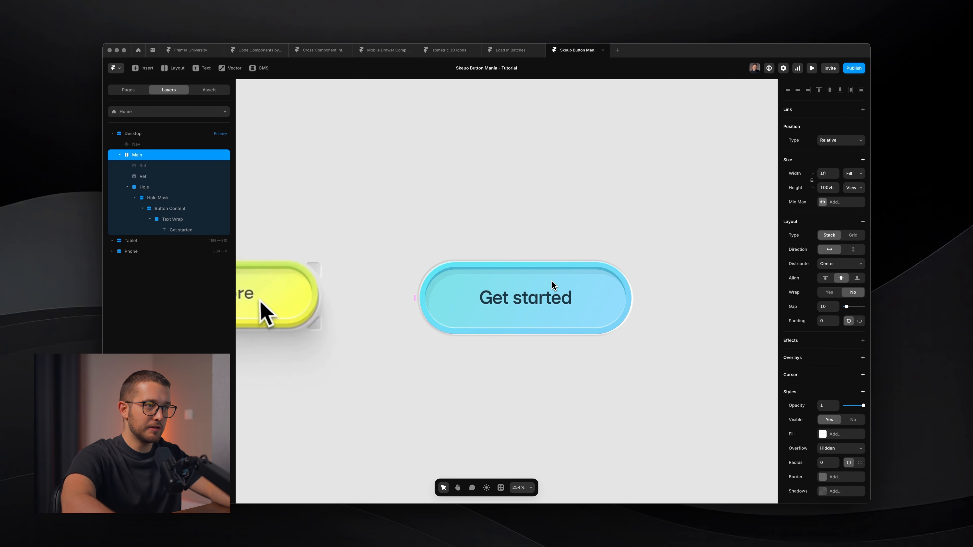
Step: Try wrapping the collapsed Hole layer in a stack after comparing its edges with the reference button
scroll(467, 337, "left", 5)
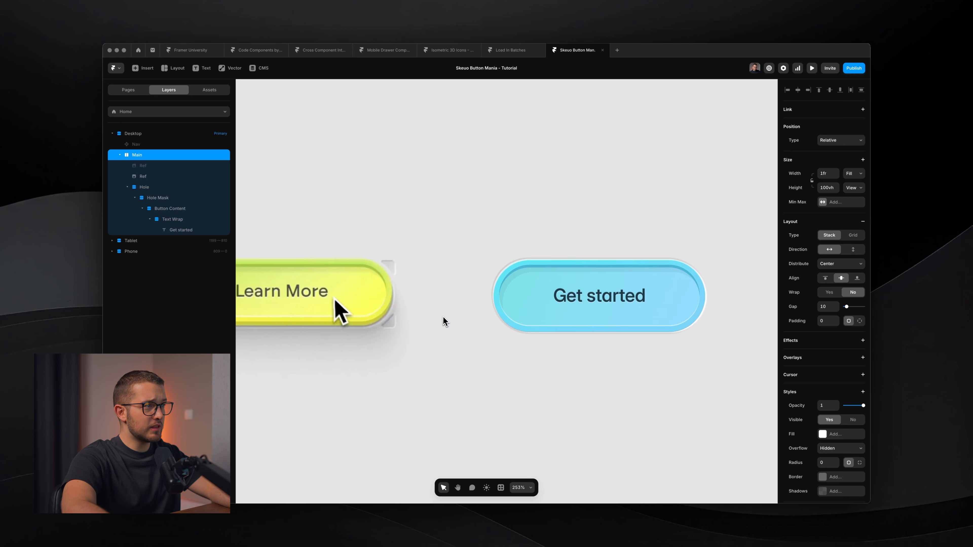
scroll(443, 317, "left", 4)
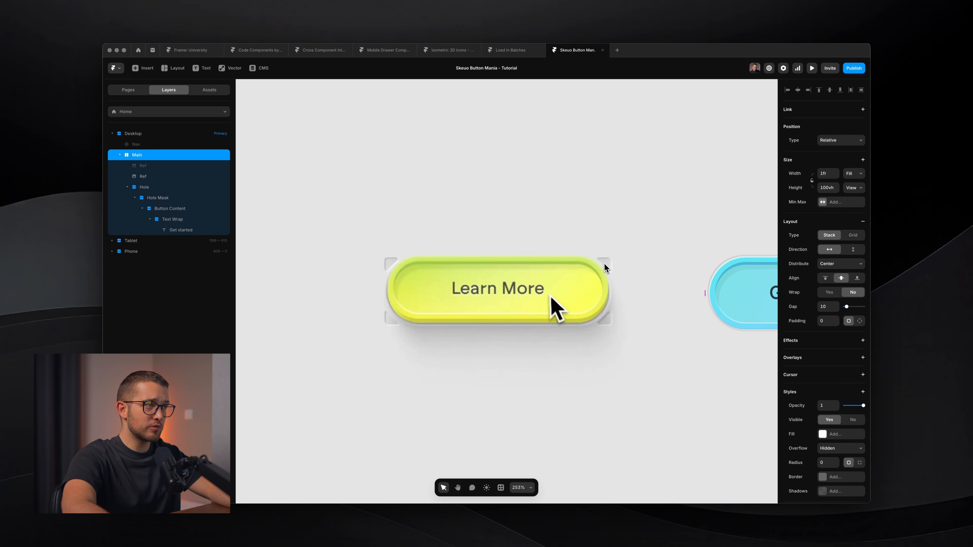
scroll(397, 274, "right", 3)
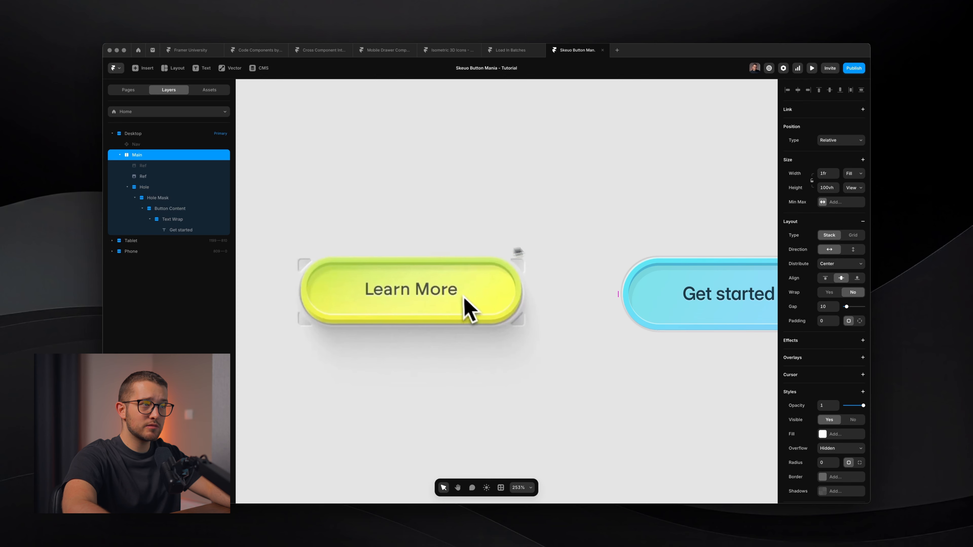
key("f")
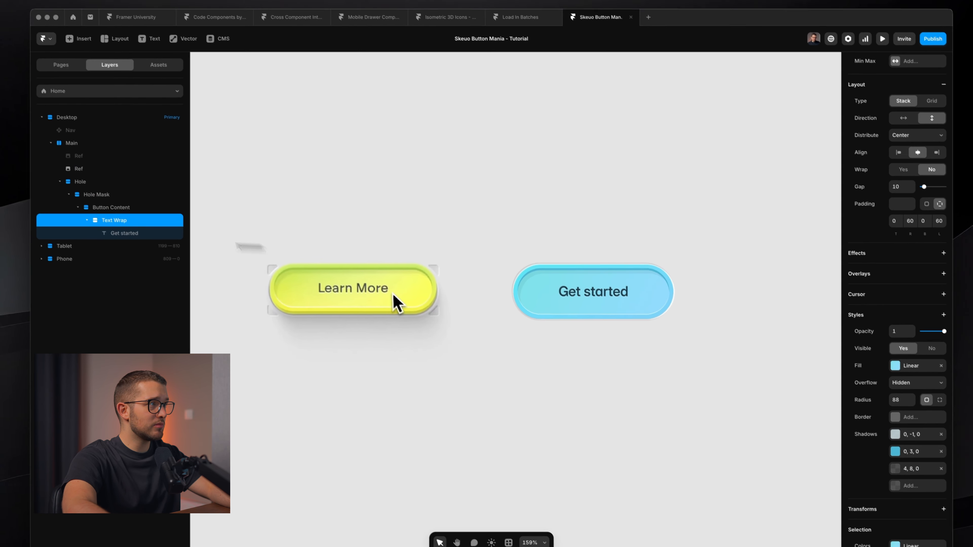
left_click(85, 184)
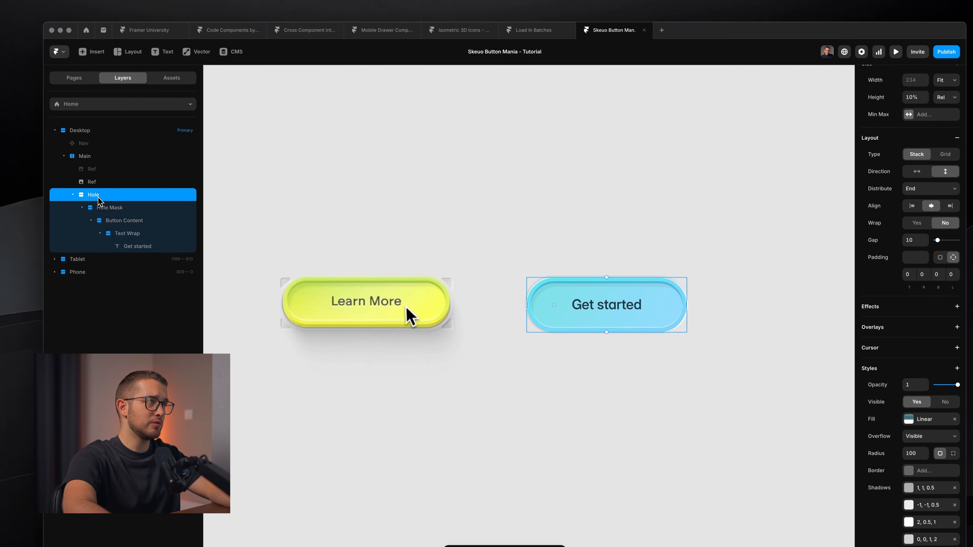
left_click(60, 182)
key("alt+super")
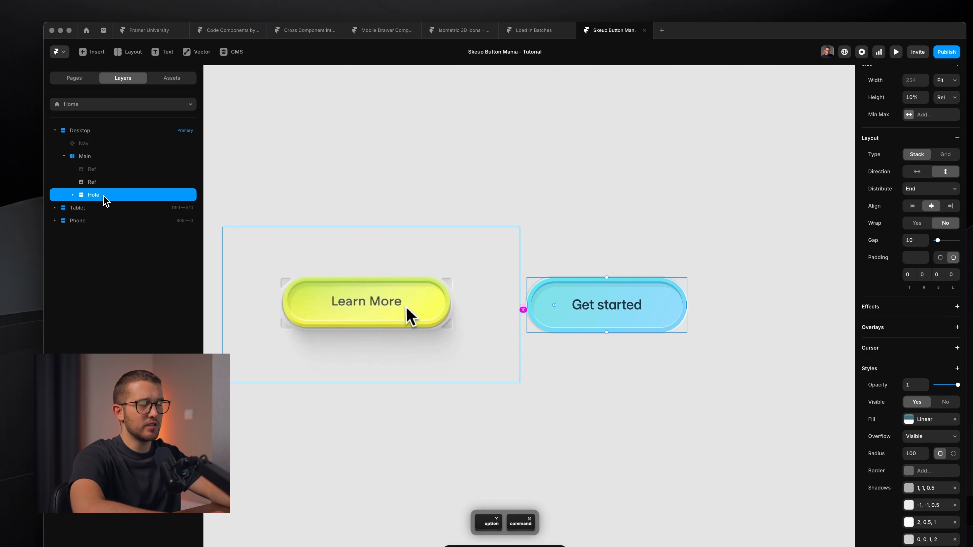
key("alt+super+Return")
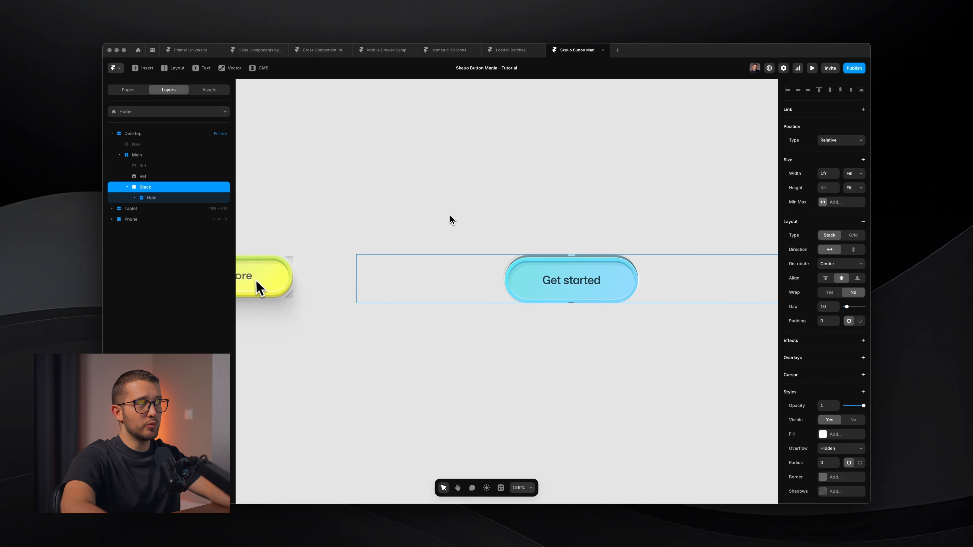
key("shift+a")
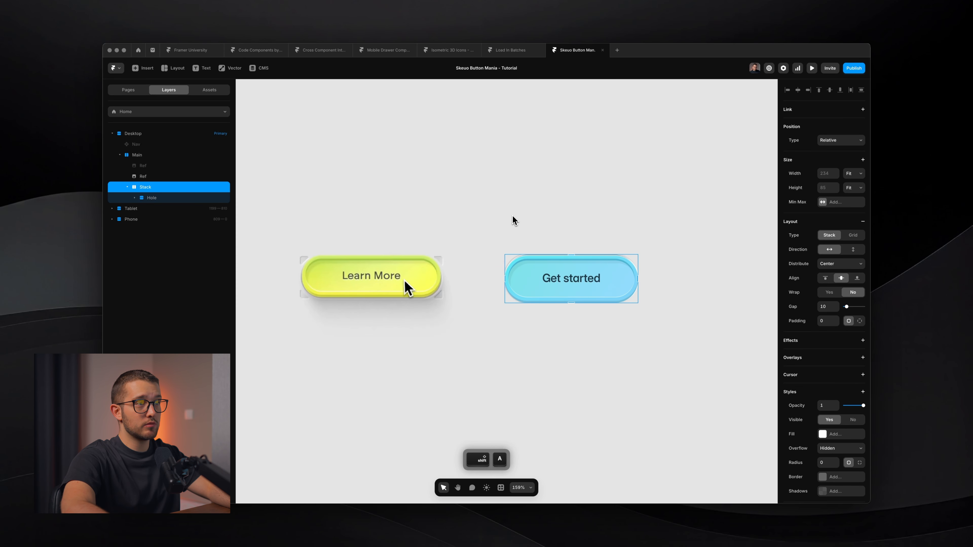
Step: Set the overflow of the stack around the Hole to Visible
key("shift+2")
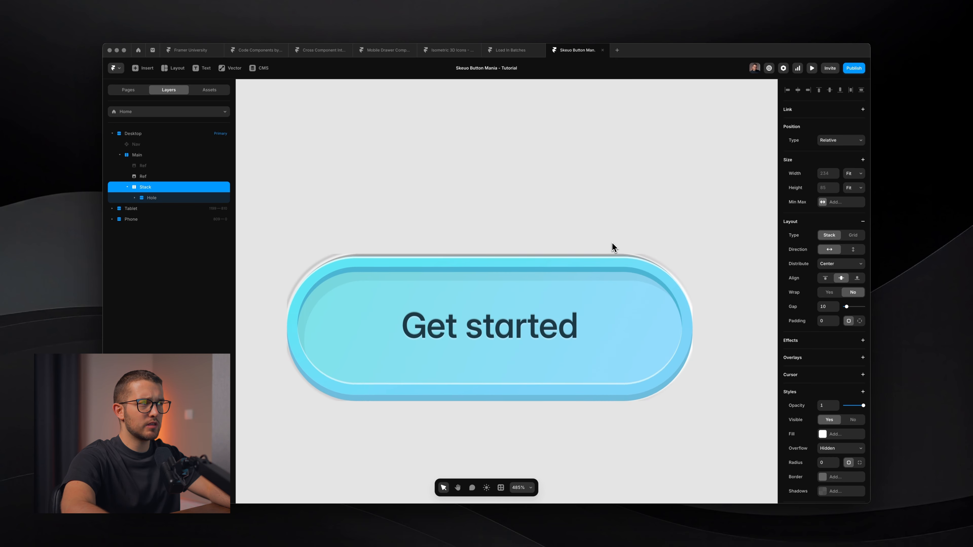
scroll(611, 242, "down", 2)
left_click(832, 448)
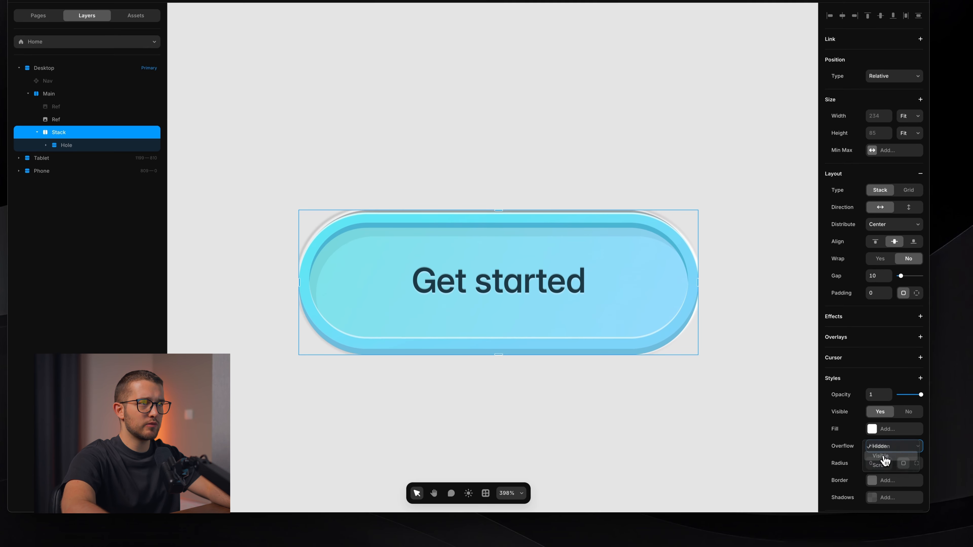
left_click(881, 456)
scroll(676, 293, "down", 2)
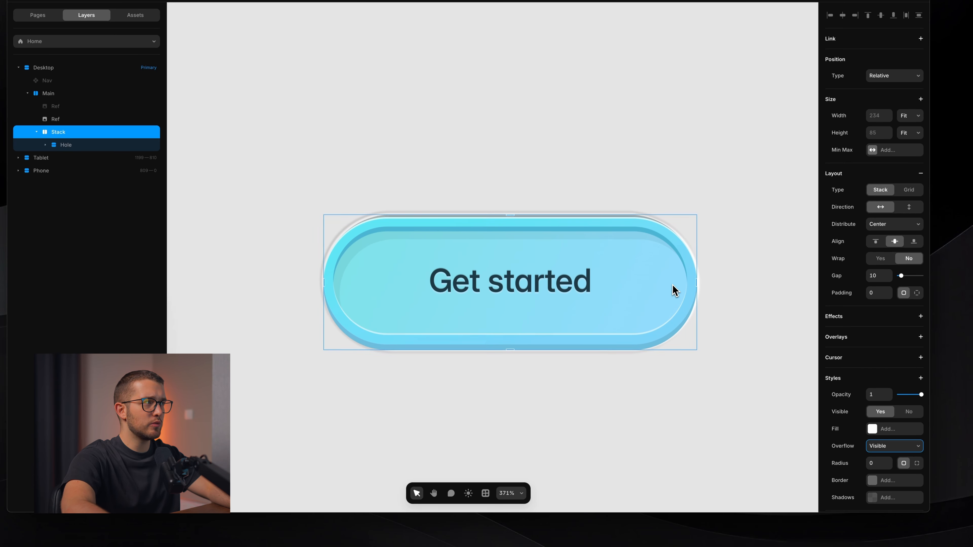
Step: Remove the stack around the Hole, and undo the wrapping attempt back to the original Hole
key("super+BackSpace")
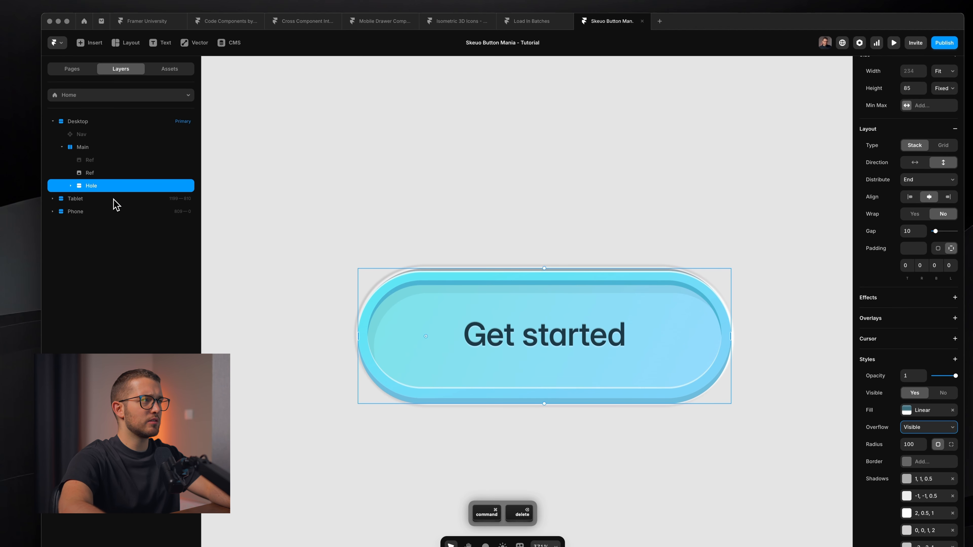
scroll(485, 265, "down", 2)
key("super+z")
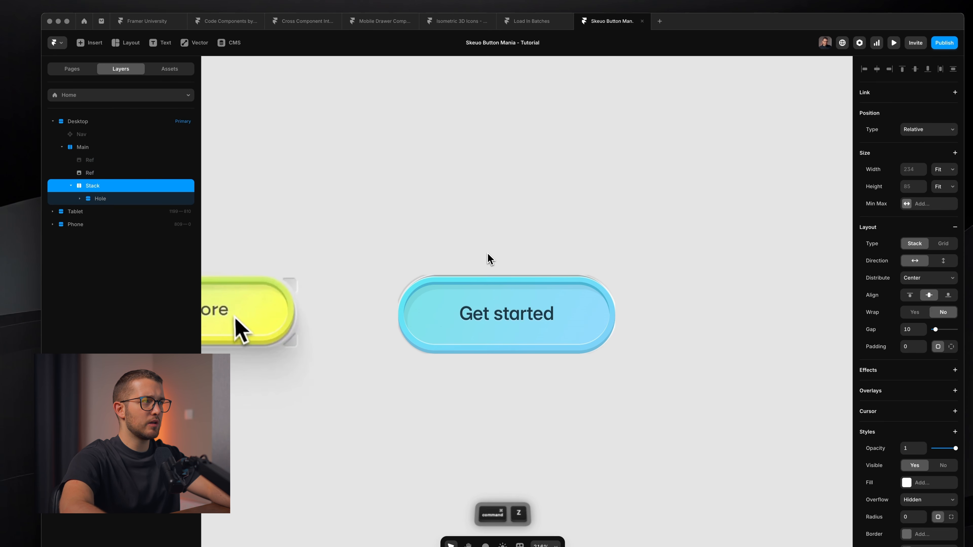
key("super+z")
key("super+z")
key("super+z")
Step: Change the Hole's height from relative sizing to a Fixed 80
scroll(487, 253, "up", 2)
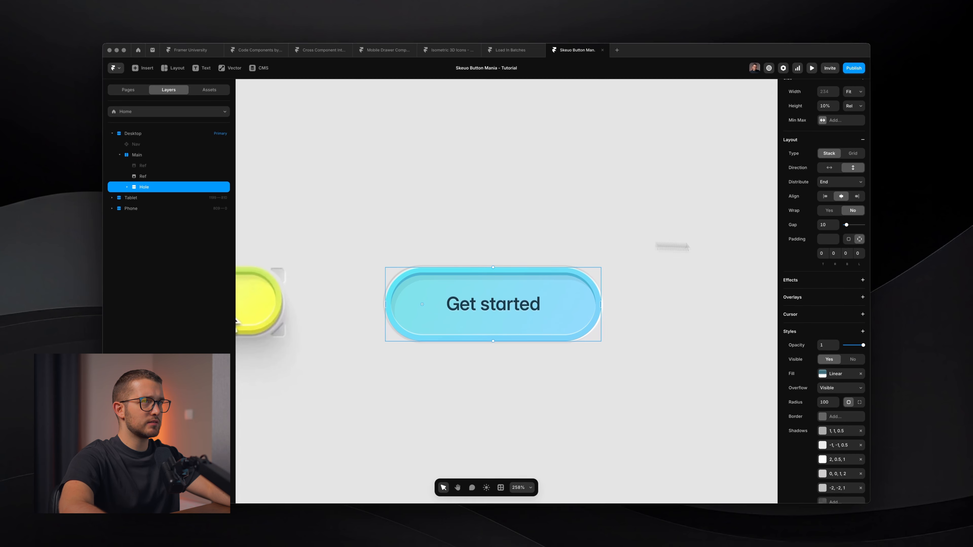
scroll(843, 192, "up", 3)
left_click(860, 188)
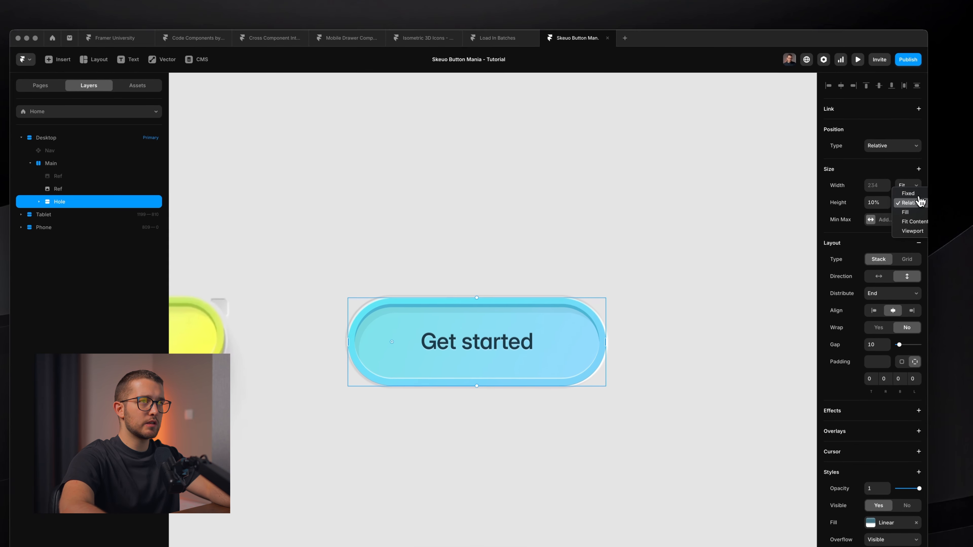
left_click(908, 193)
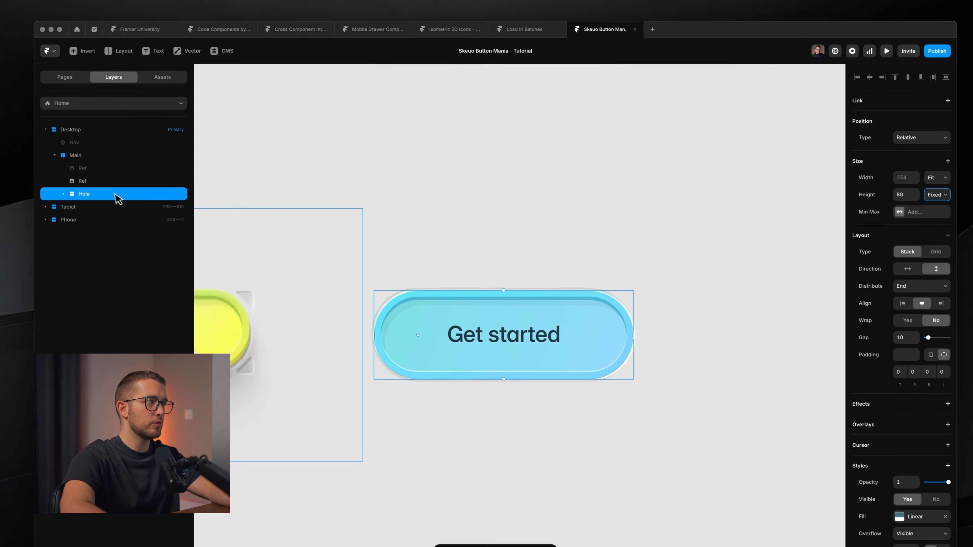
Step: Wrap the Hole in a stack and set the stack's overflow to Visible
key("shift+a")
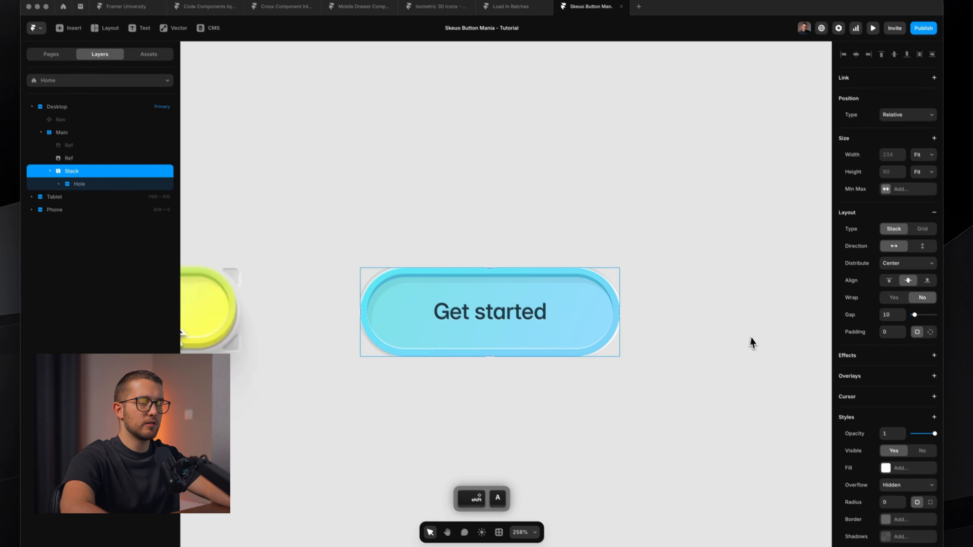
left_click(906, 486)
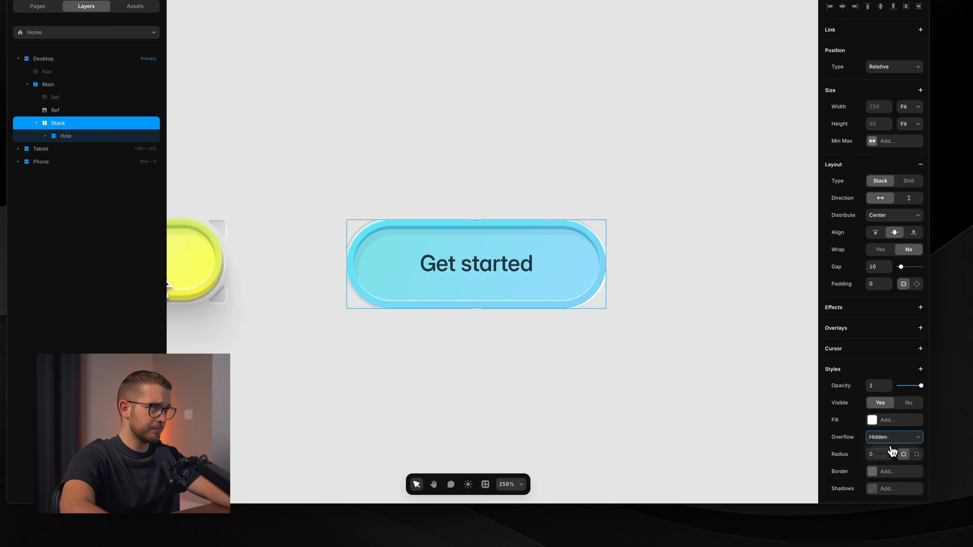
left_click(887, 447)
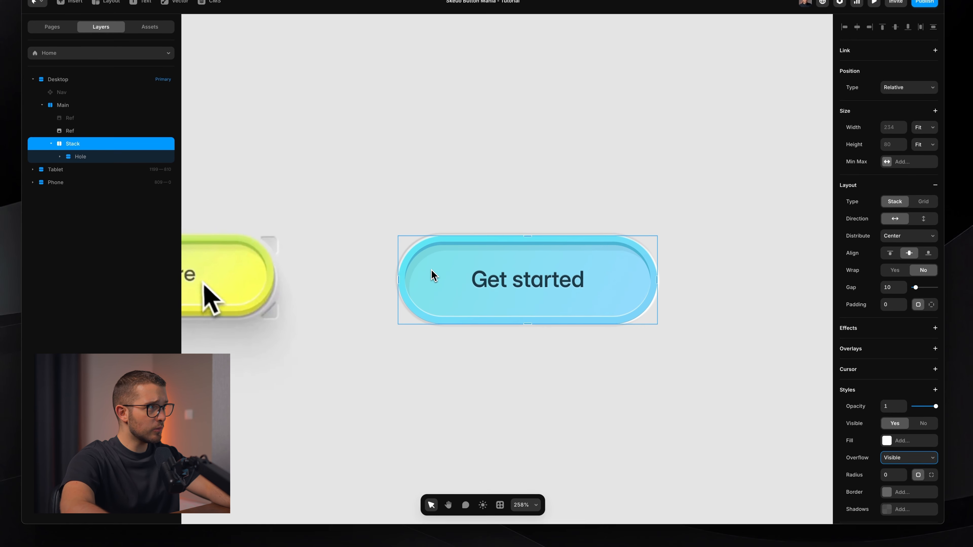
Step: Rename the stack around the Hole as Button
scroll(431, 270, "left", 5)
scroll(431, 270, "right", 1)
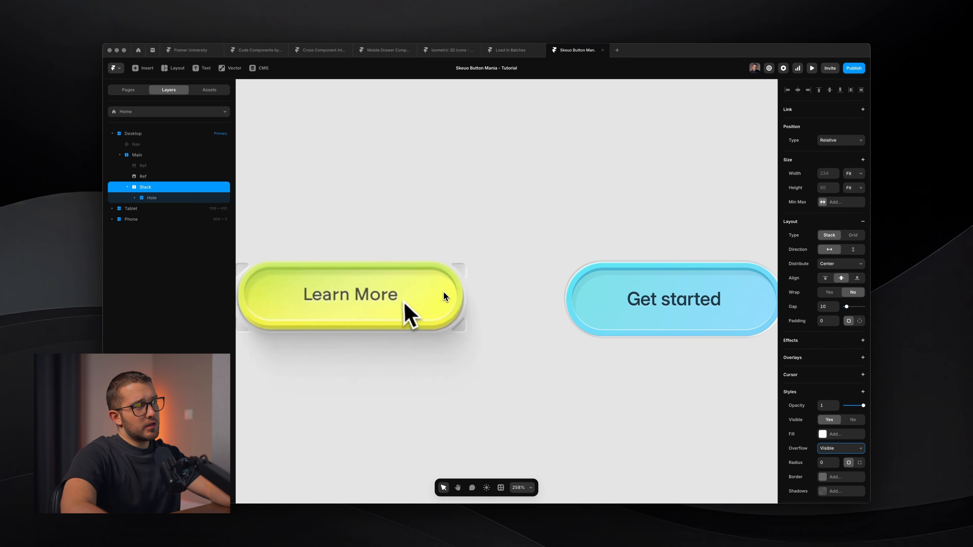
scroll(443, 292, "right", 1)
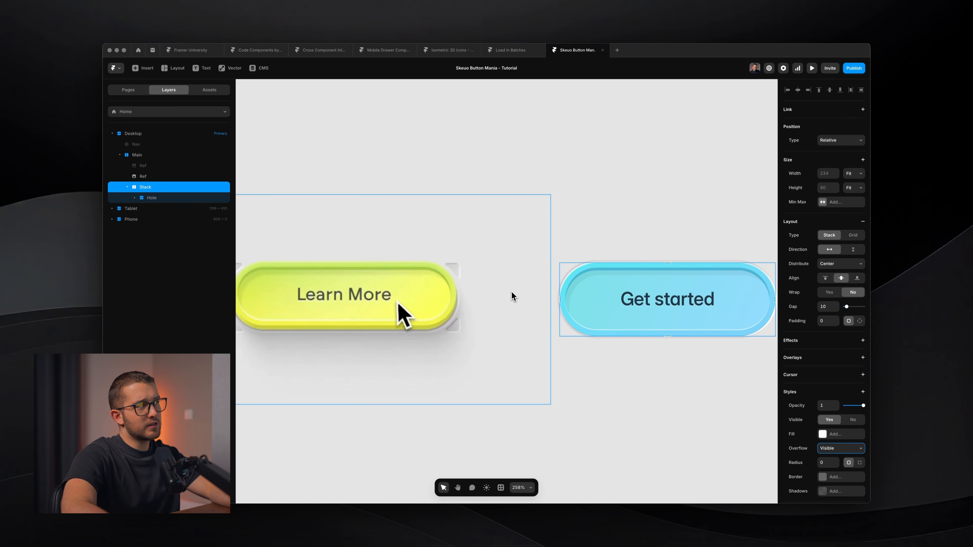
scroll(512, 292, "right", 10)
key("super+r")
type("Button")
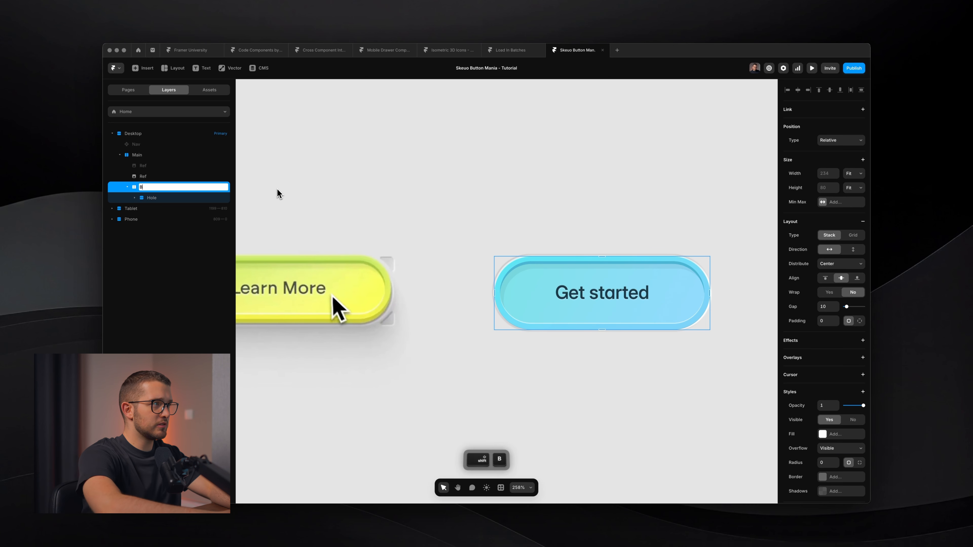
key("Return")
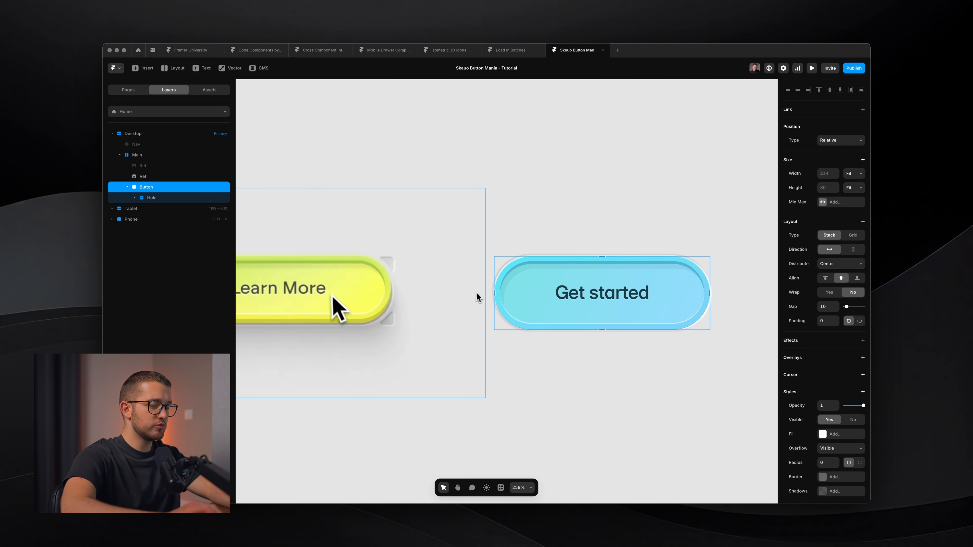
Step: Trace the reference's upper-right corner piece with the Pen tool, about 15 by 15.5, and give its stroke round caps and joins
scroll(401, 275, "up", 5)
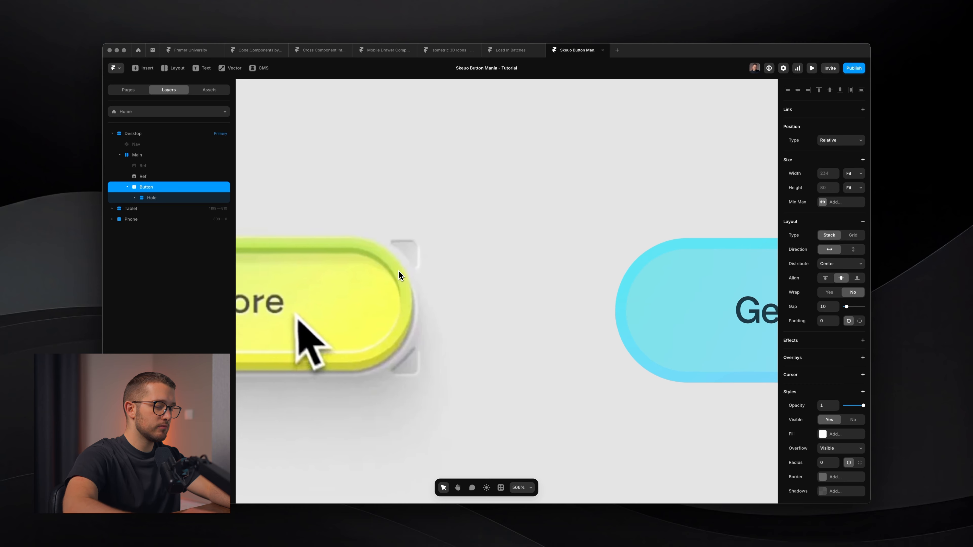
key("p")
scroll(499, 215, "up", 3)
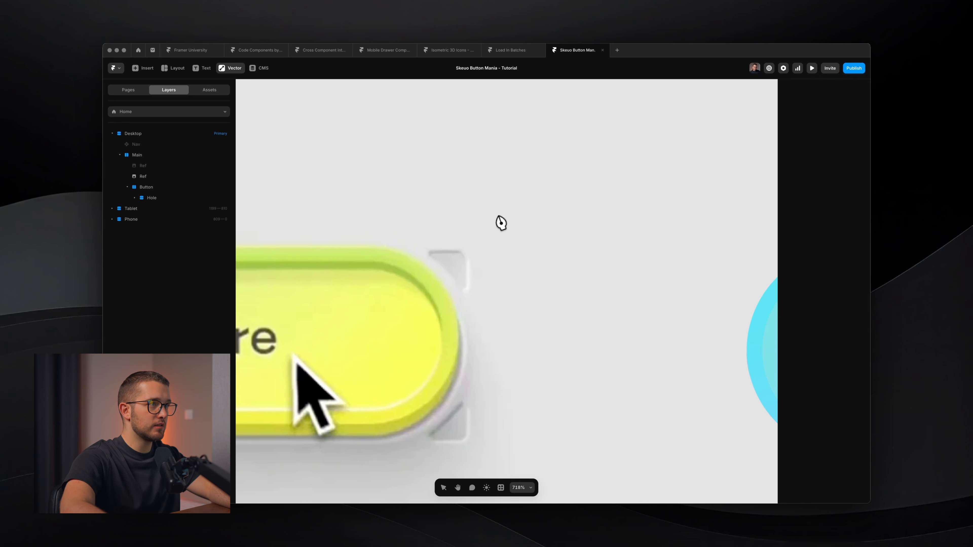
left_click(430, 250)
key("shift")
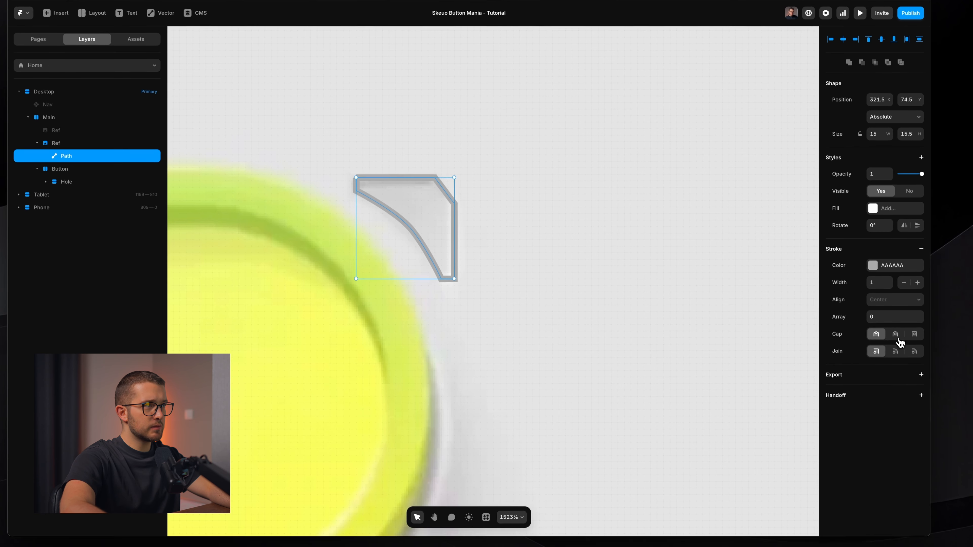
left_click(919, 378)
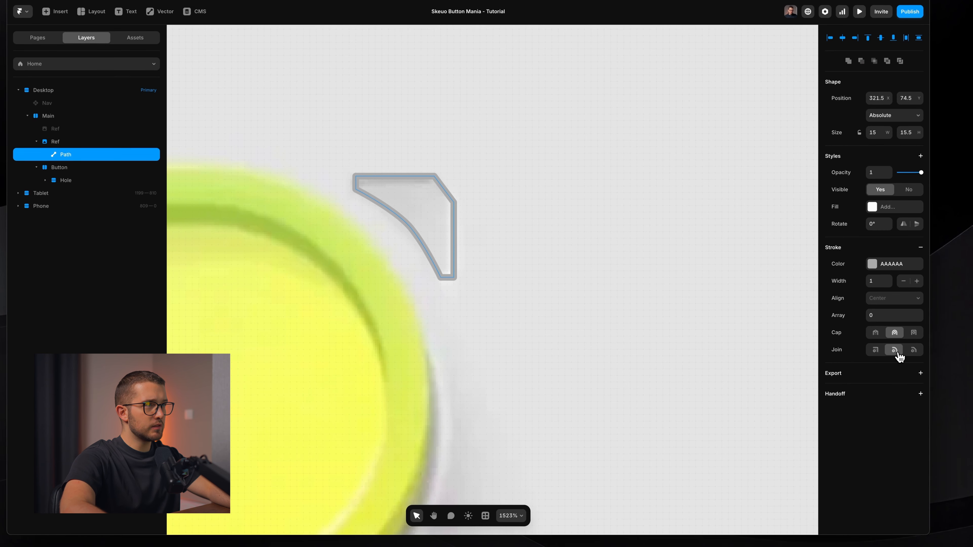
Step: Rotate the corner path to -45° and level its short outer edge
left_click_drag(474, 192, 441, 207)
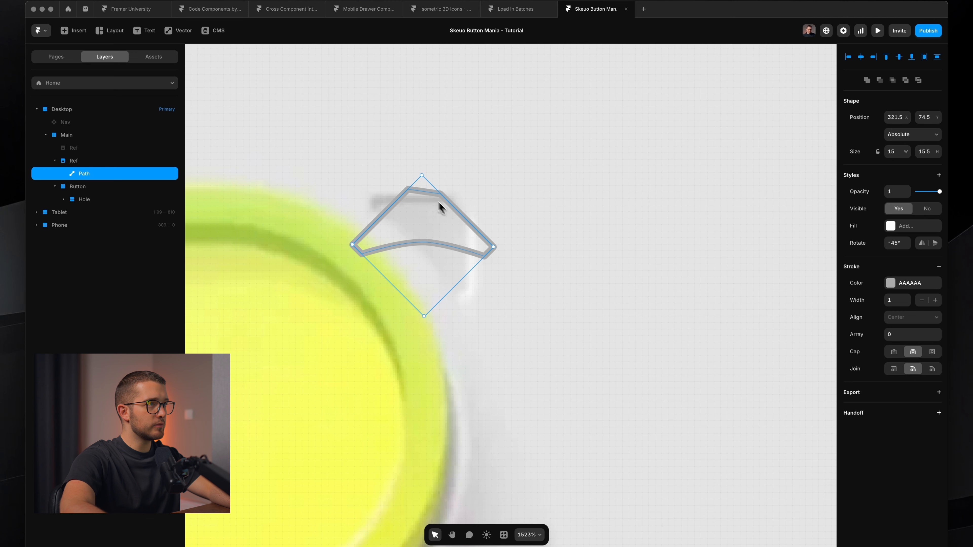
double_click(456, 210)
key("Escape")
left_click_drag(441, 195, 441, 192)
Step: Adjust the inner curve and end points of the rotated path so both halves are symmetrical
left_click(461, 246)
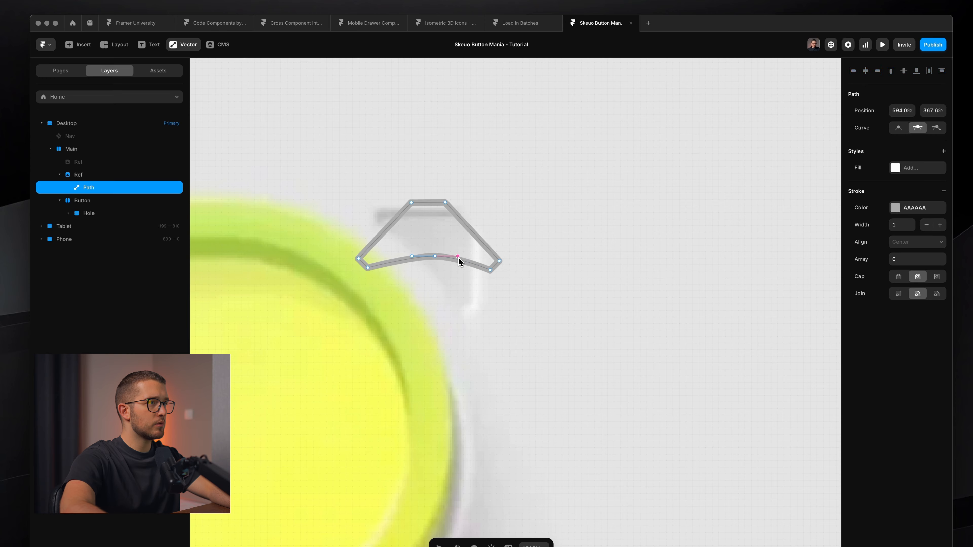
left_click_drag(485, 256, 486, 258)
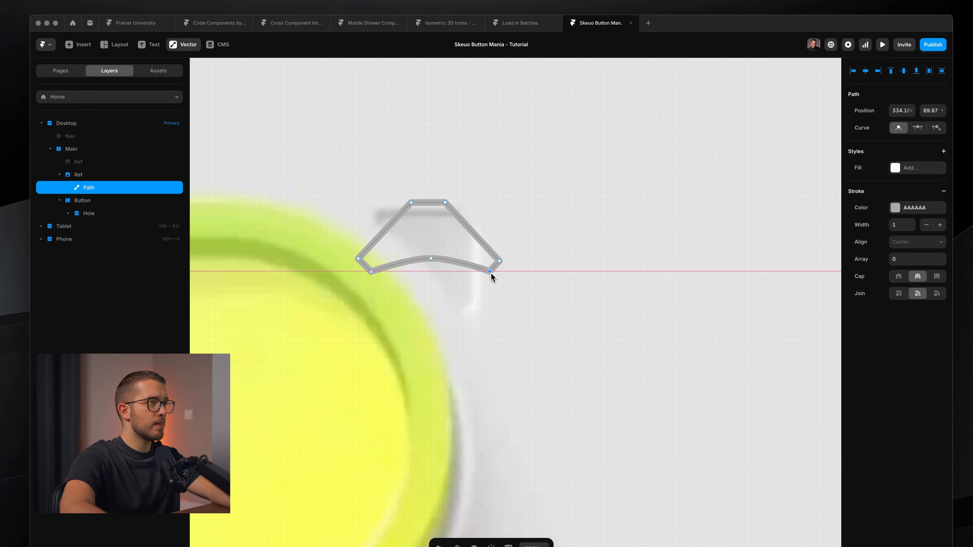
mouse_move(383, 254)
left_mouse_down()
mouse_move(349, 240)
mouse_move(391, 256)
left_mouse_up()
left_click(375, 247)
left_click(386, 312)
double_click(362, 250)
scroll(356, 245, "up", 3)
key("Escape")
Step: Rotate the path back to 0° and place it over the reference's corner piece at X 320.5, Y 75
scroll(582, 276, "down", 3)
left_click_drag(592, 271, 557, 330)
left_click_drag(527, 298, 523, 298)
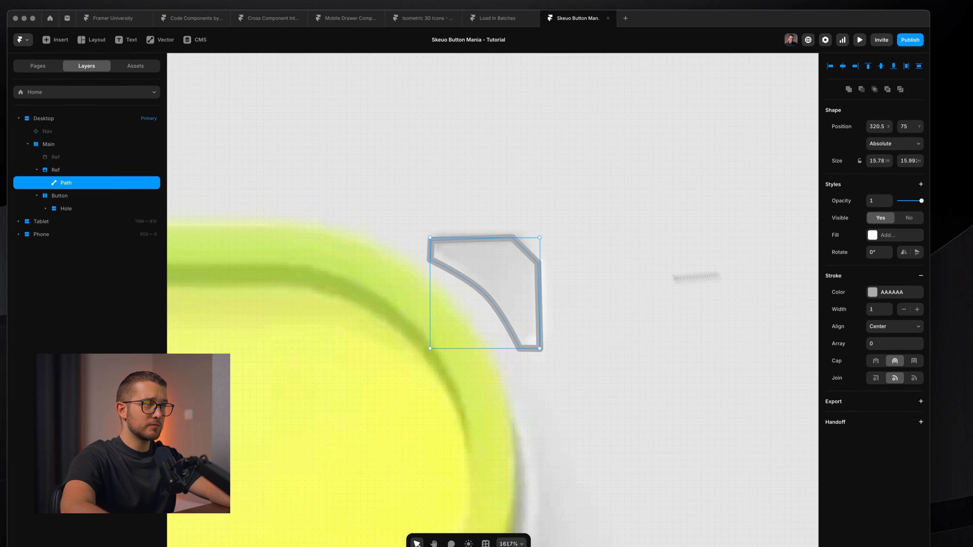
Step: Round all of the corner path's points with a small radius and check the shape against the reference
double_click(461, 286)
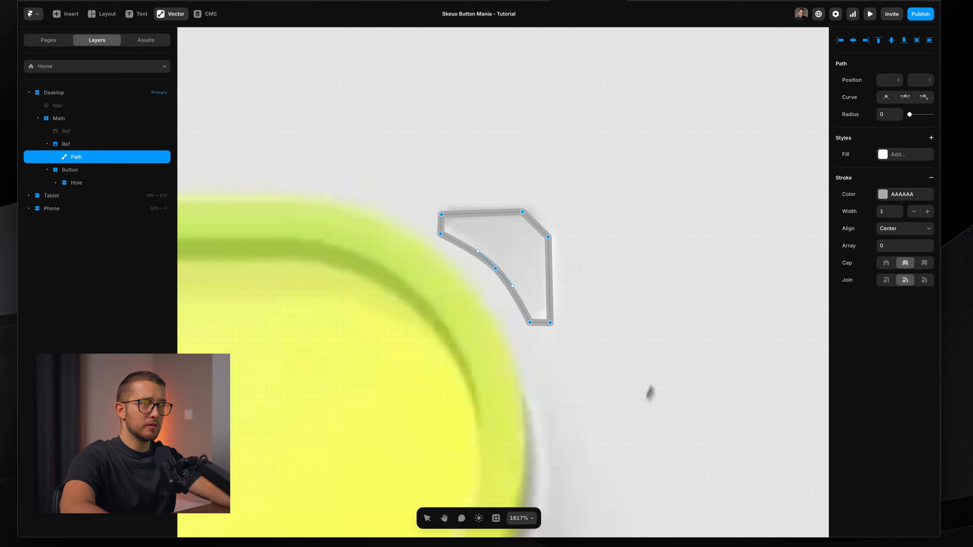
left_click(884, 117)
key("Up")
key("Up")
key("Up")
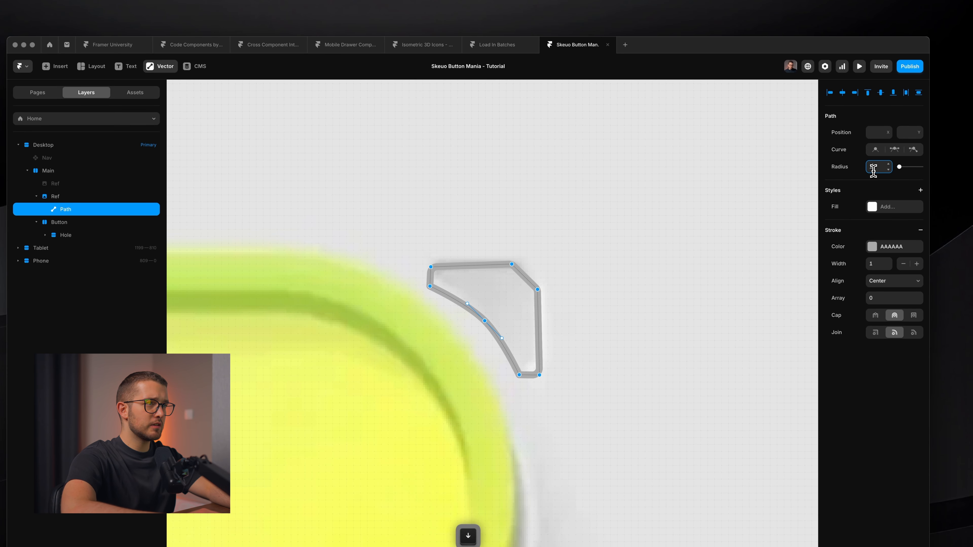
key("Down")
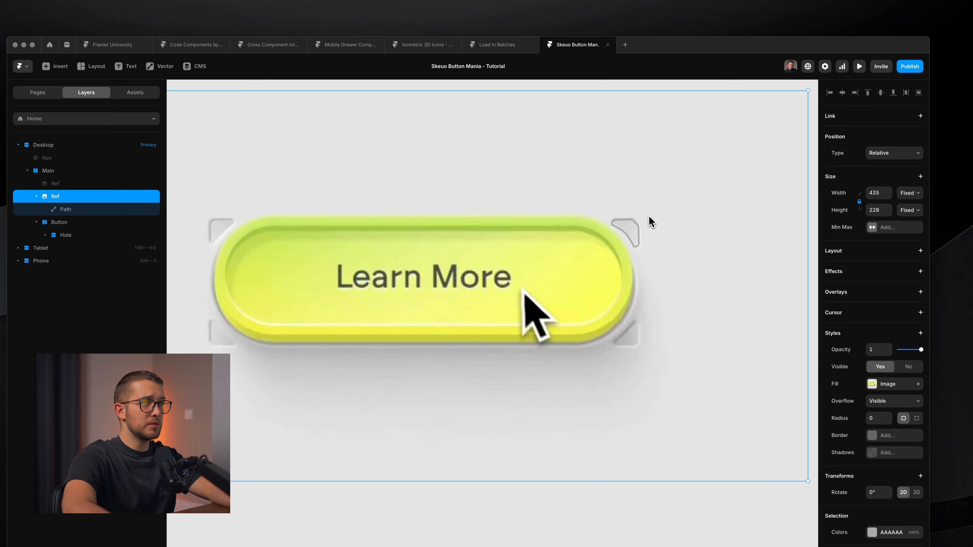
scroll(649, 220, "up", 10)
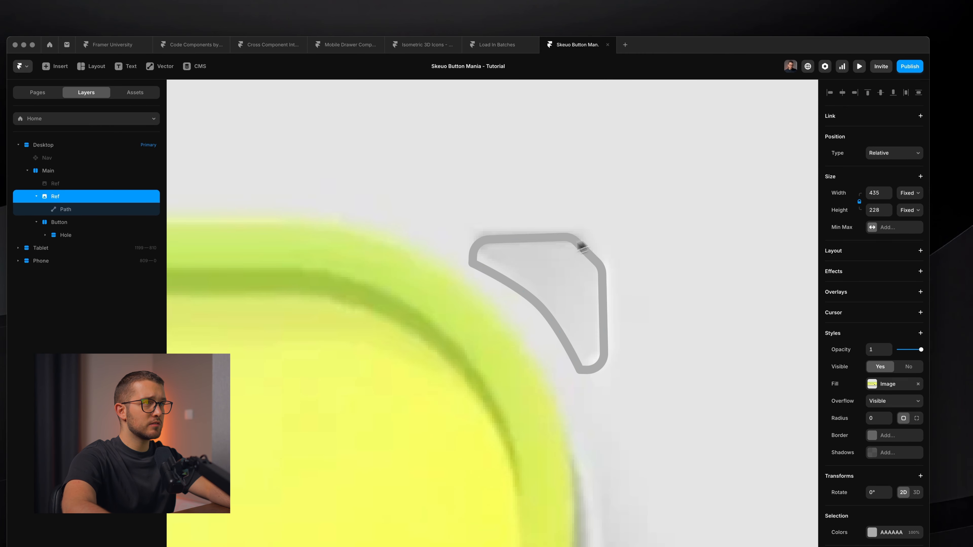
Step: Move the corner path's end points so its upper edge is level and its outer side is vertical
left_click(566, 247, "super")
double_click(566, 240)
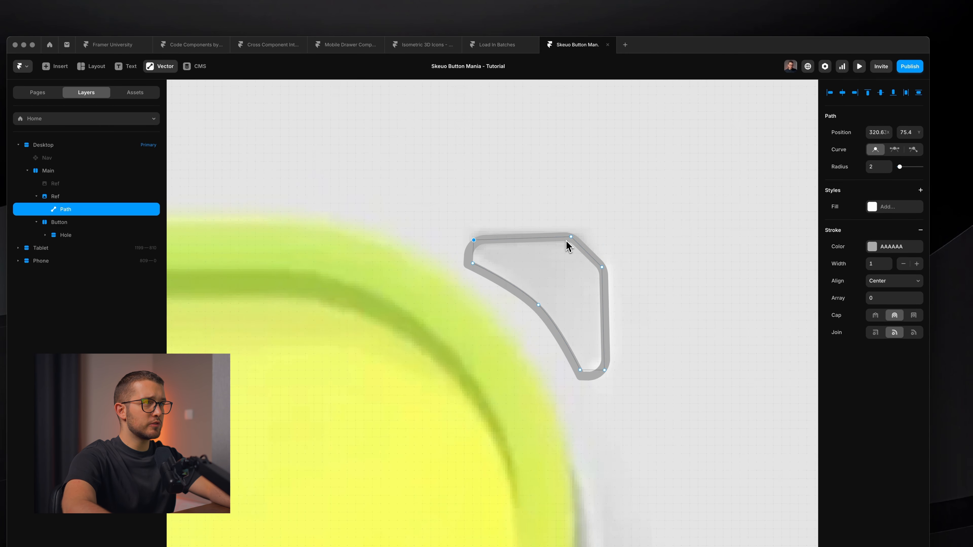
scroll(566, 240, "up", 3)
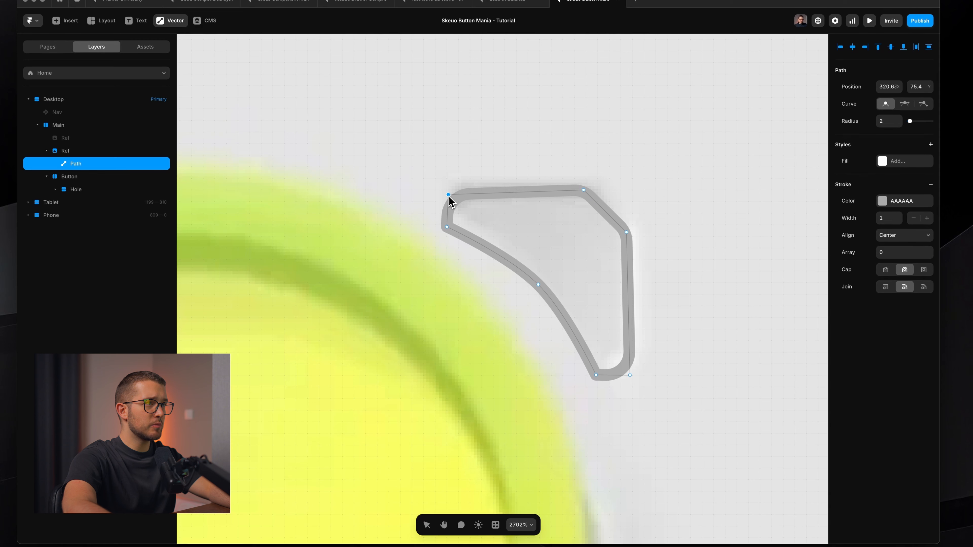
left_click_drag(446, 204, 447, 199)
left_click_drag(631, 376, 595, 378)
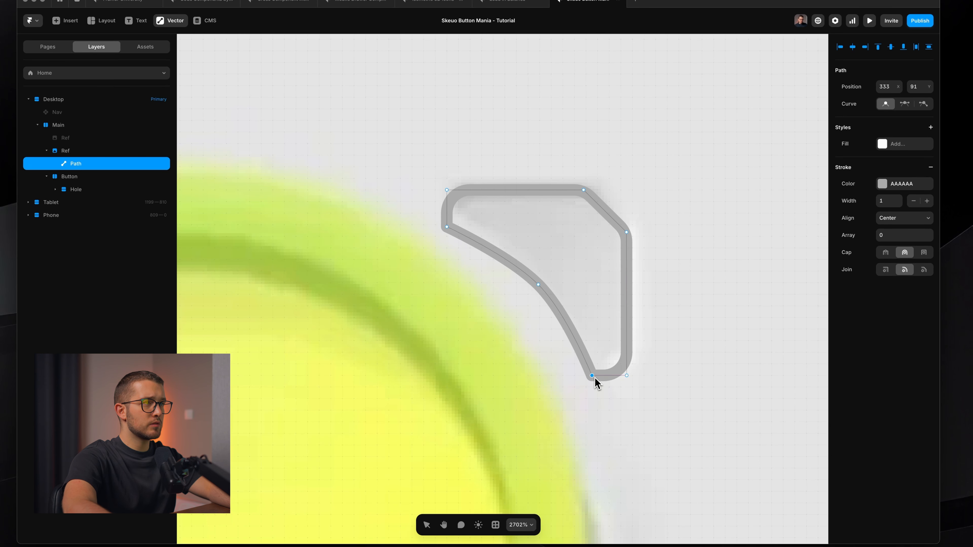
left_click(447, 226)
key("Escape")
Step: Move the whole corner path horizontally off the reference's corner piece to X 346.5, Y 75
scroll(593, 278, "down", 5)
left_click(596, 263, "super")
scroll(596, 263, "up", 5)
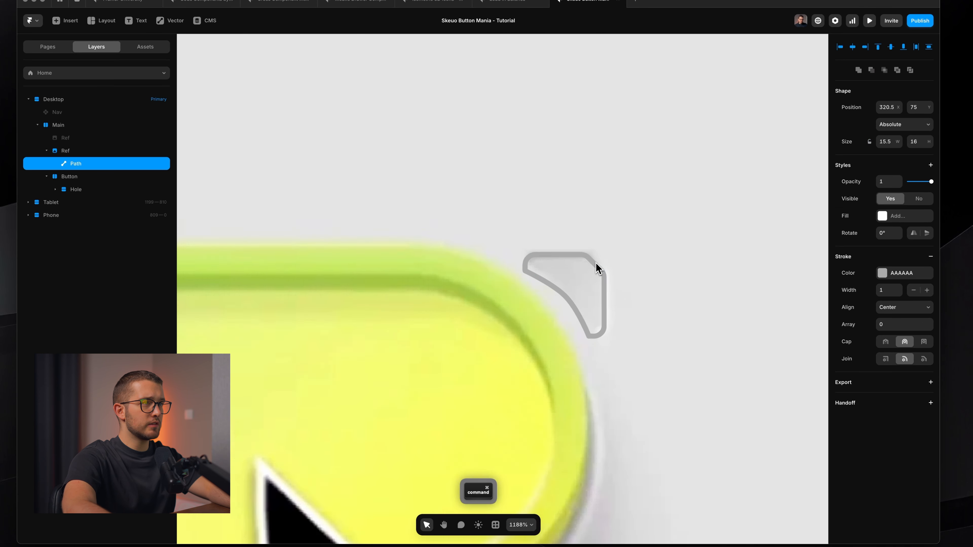
left_click_drag(583, 277, 728, 271)
key("super+z")
left_click(596, 267, "super")
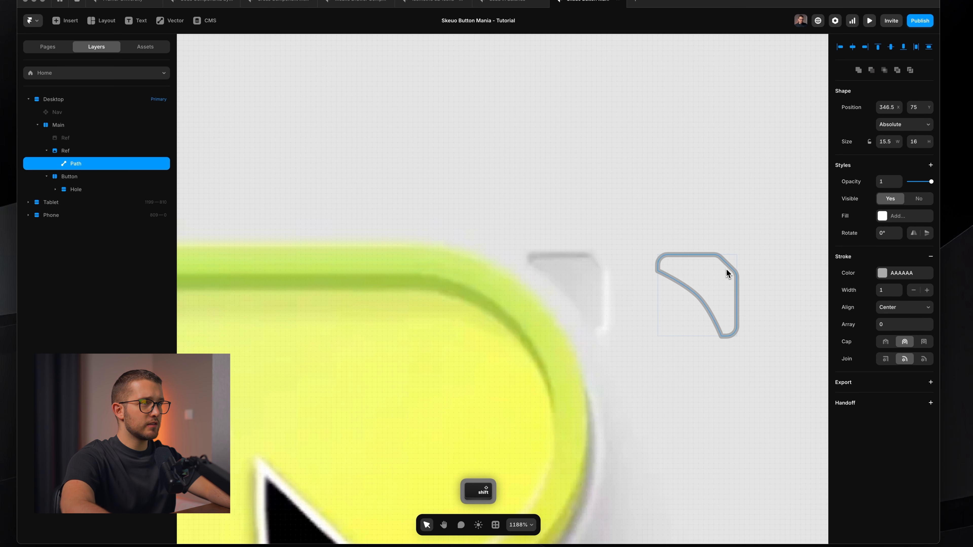
Step: Replace the corner path's stroke with a linear gradient fill running diagonally from its upper inner corner to its lower outer corner
scroll(728, 275, "right", 3)
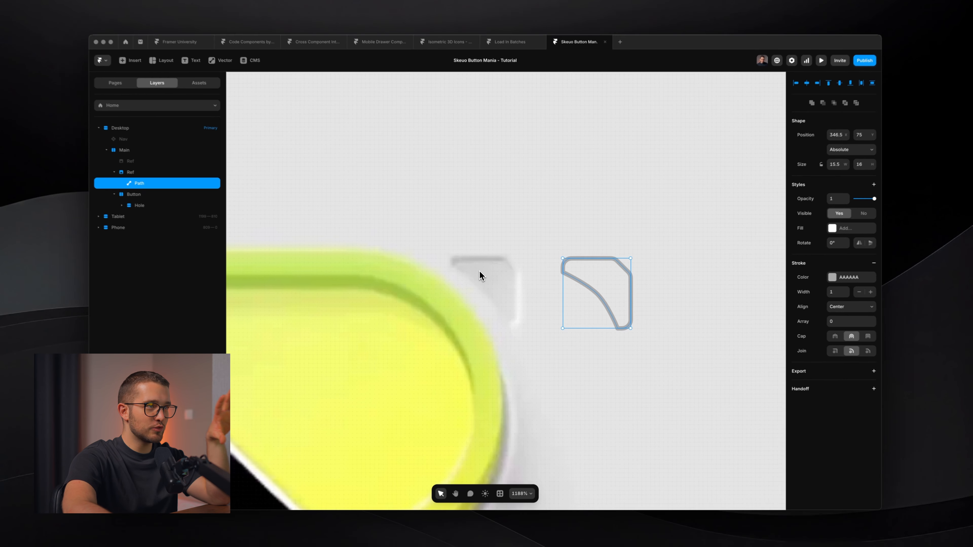
scroll(482, 281, "down", 8)
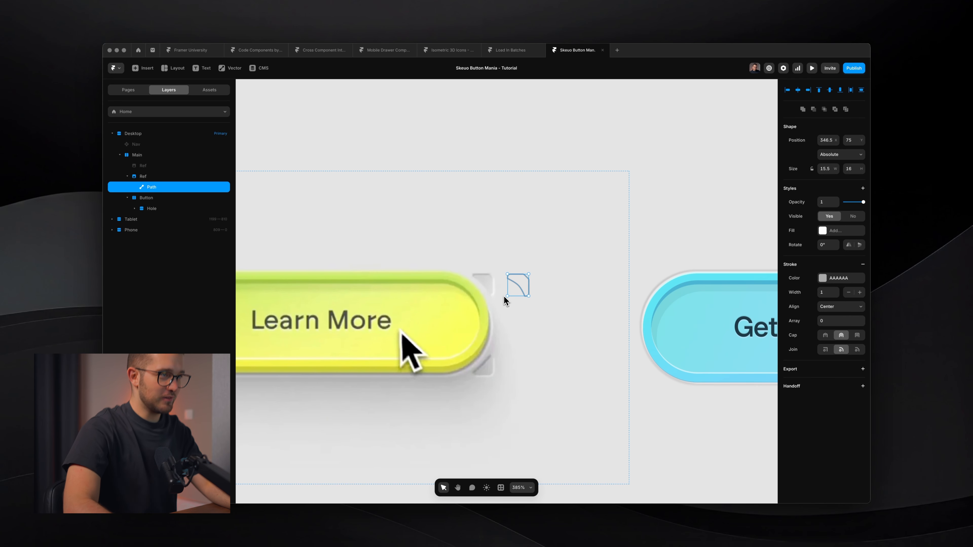
scroll(504, 297, "up", 6)
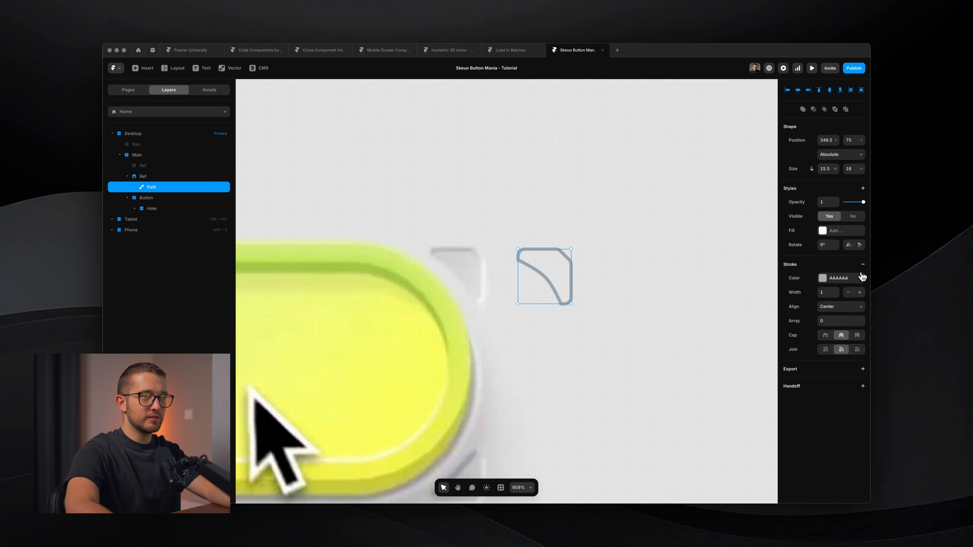
left_click(863, 264)
left_click(839, 230)
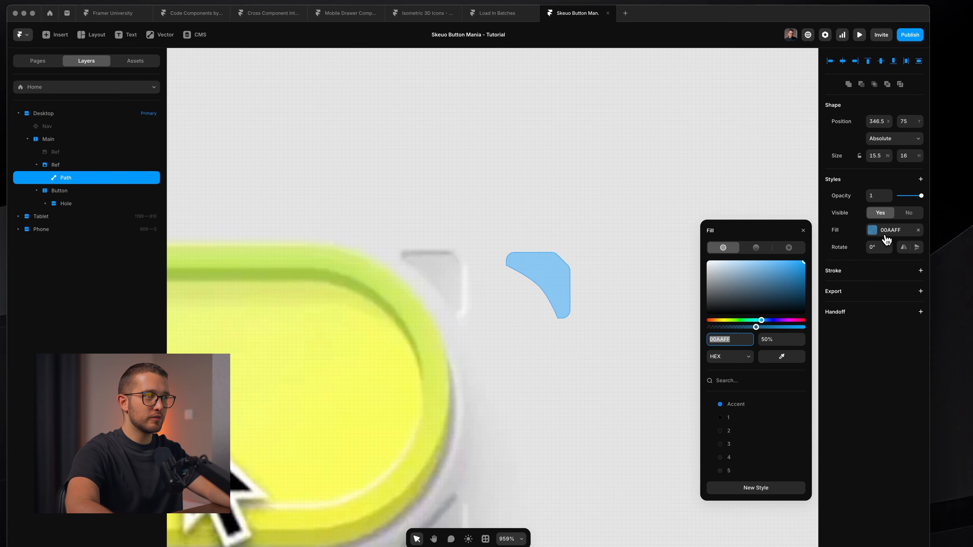
left_click(756, 248)
left_click_drag(538, 252, 509, 249)
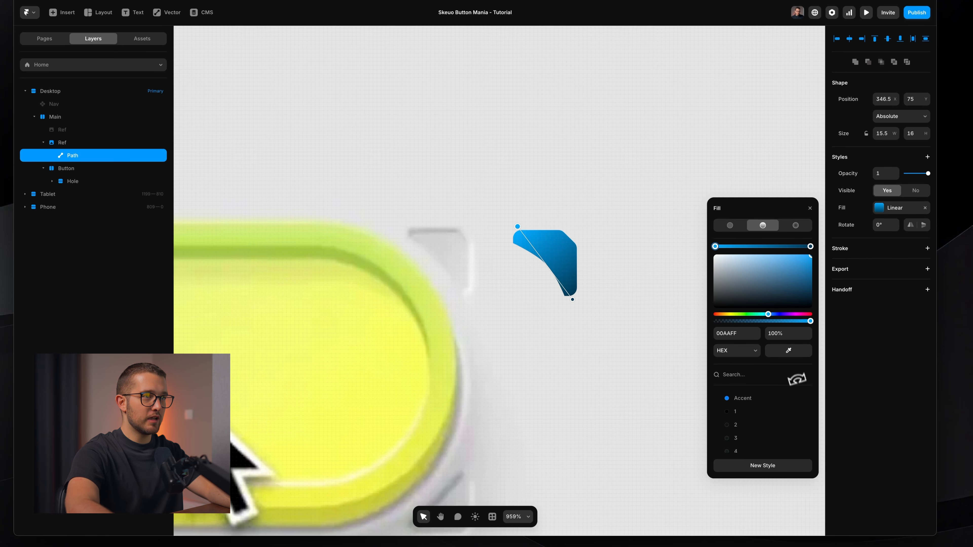
Step: Set the gradient's start colour to C7C7C7 and sample E3E3E3 from the canvas background for its end colour
left_click(585, 227)
left_click_drag(716, 262, 714, 267)
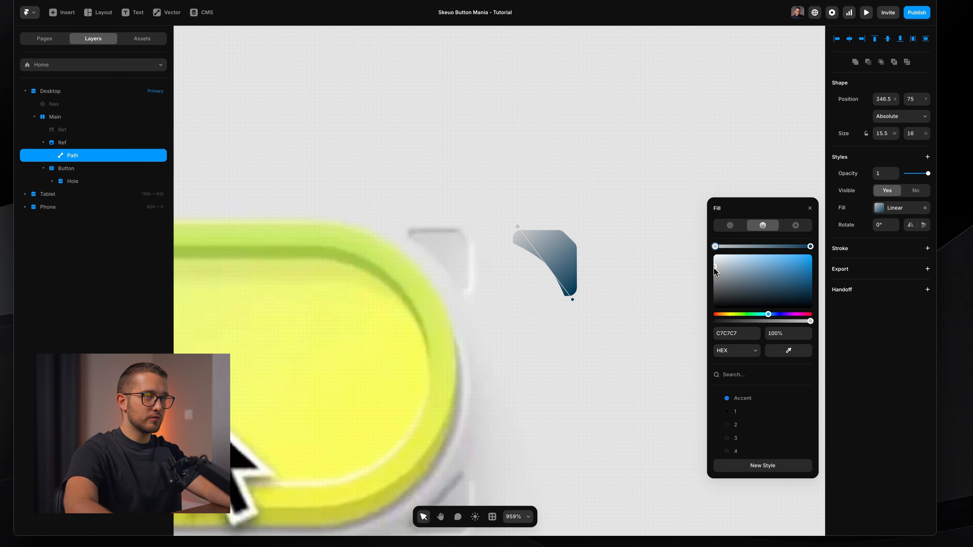
left_click(811, 247)
left_click(788, 350)
left_click(634, 380)
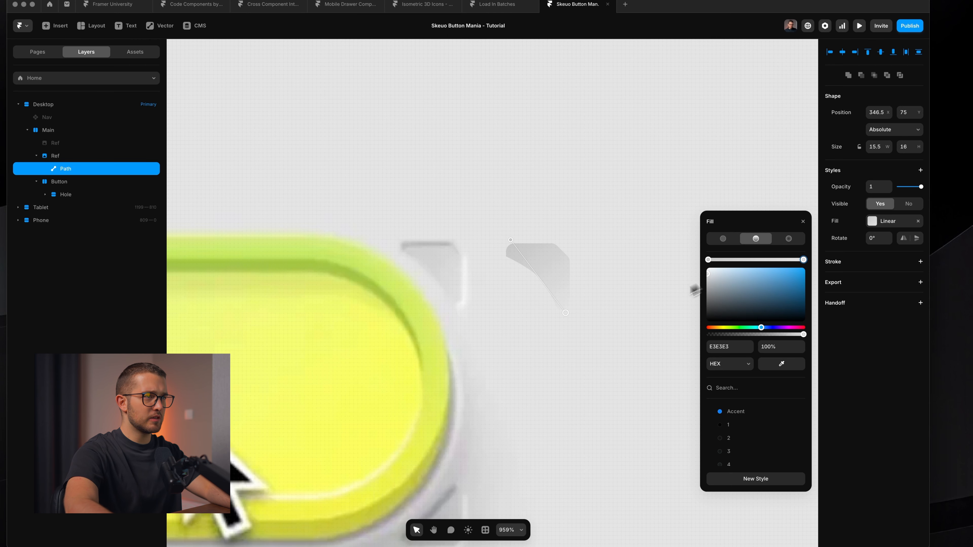
left_click(552, 260, "super")
key("Escape")
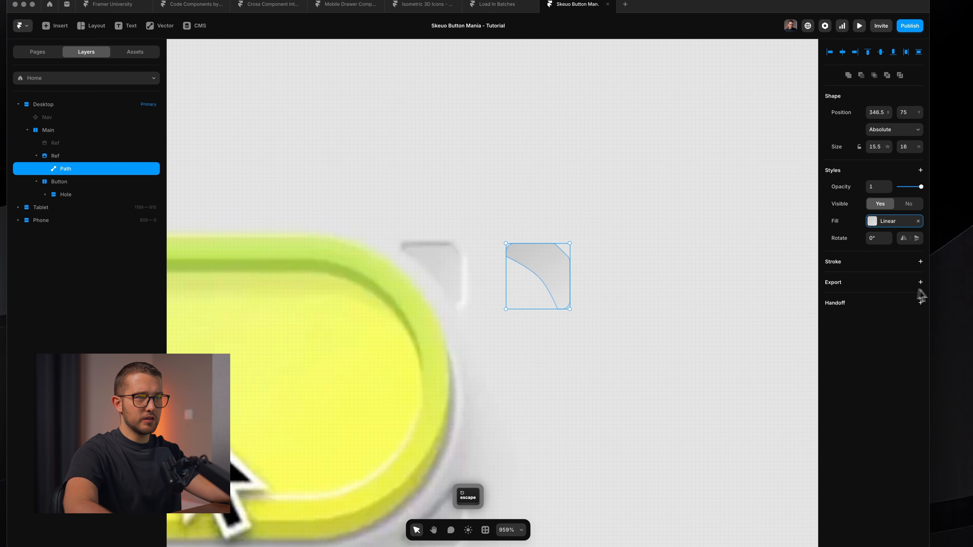
Step: Add an inside shadow with a blur of 0 to the corner path
left_click(897, 177)
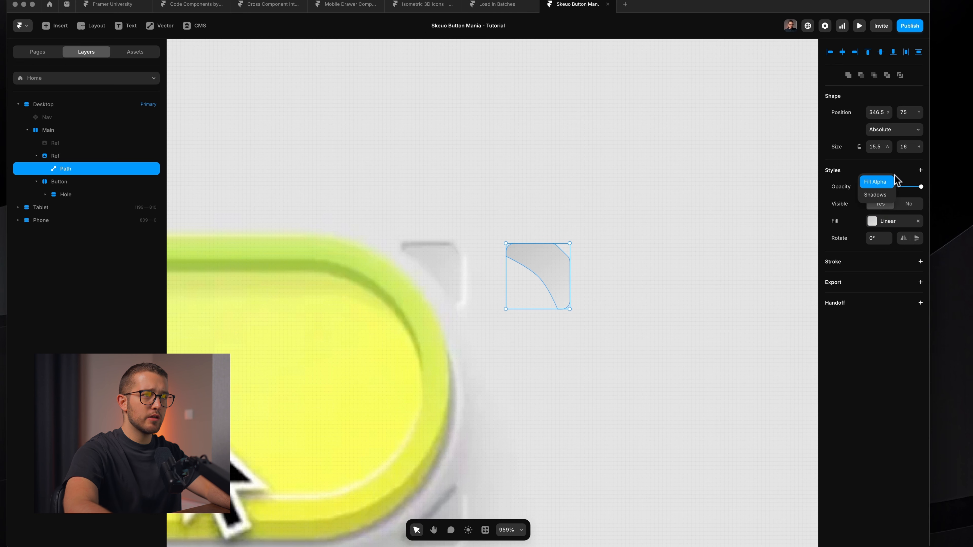
left_click(883, 197)
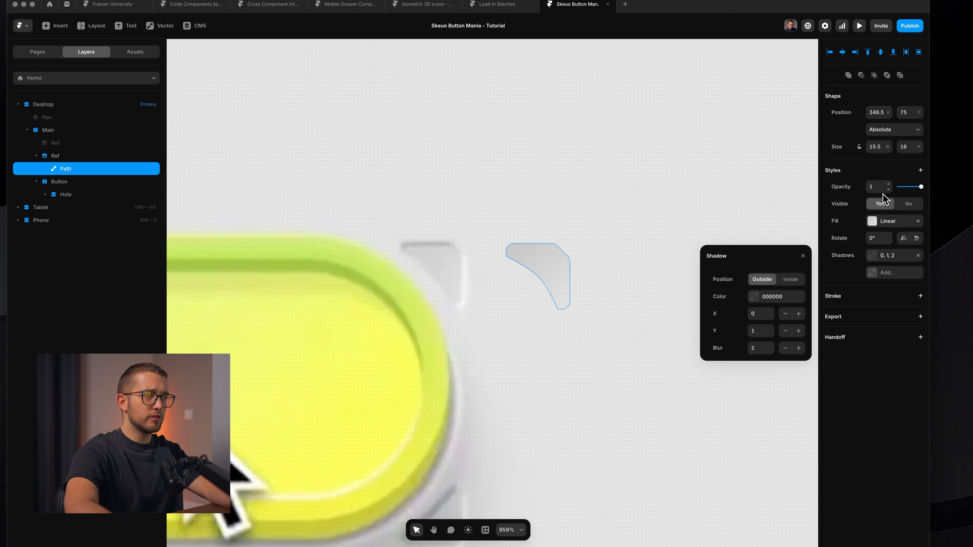
left_click(790, 279)
scroll(613, 320, "down", 5)
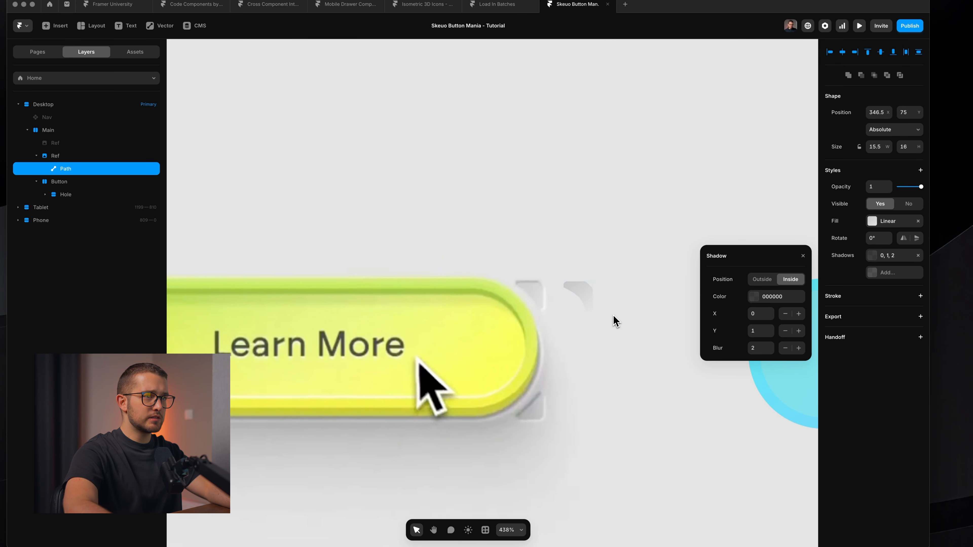
type("0")
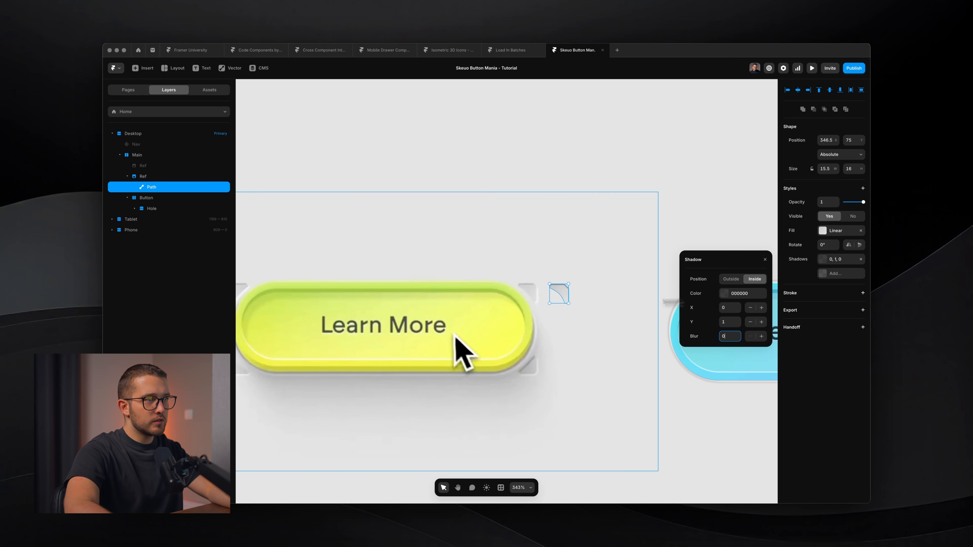
scroll(562, 295, "up", 3)
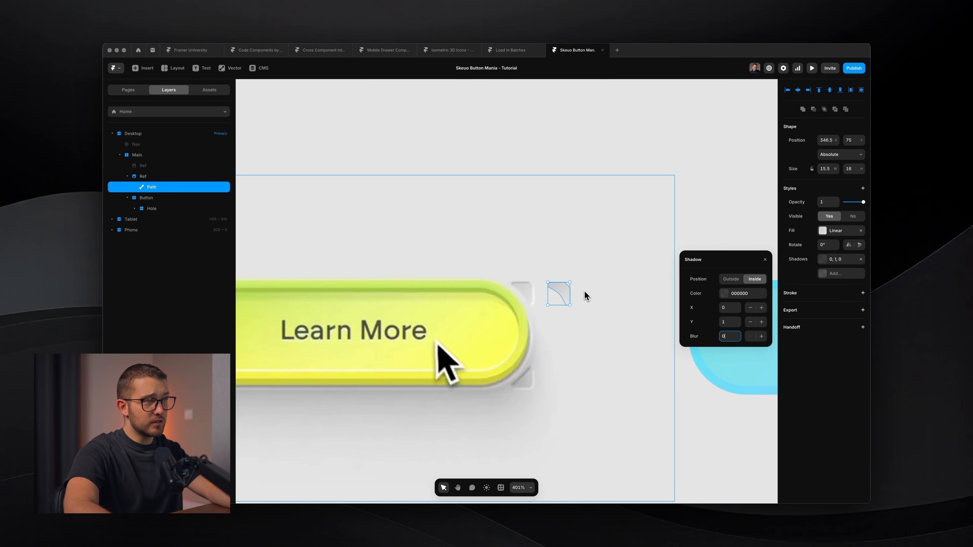
scroll(585, 291, "down", 3)
Step: Set the inside shadow's X and Y offsets to 0.5 and its blur to 1
double_click(727, 322)
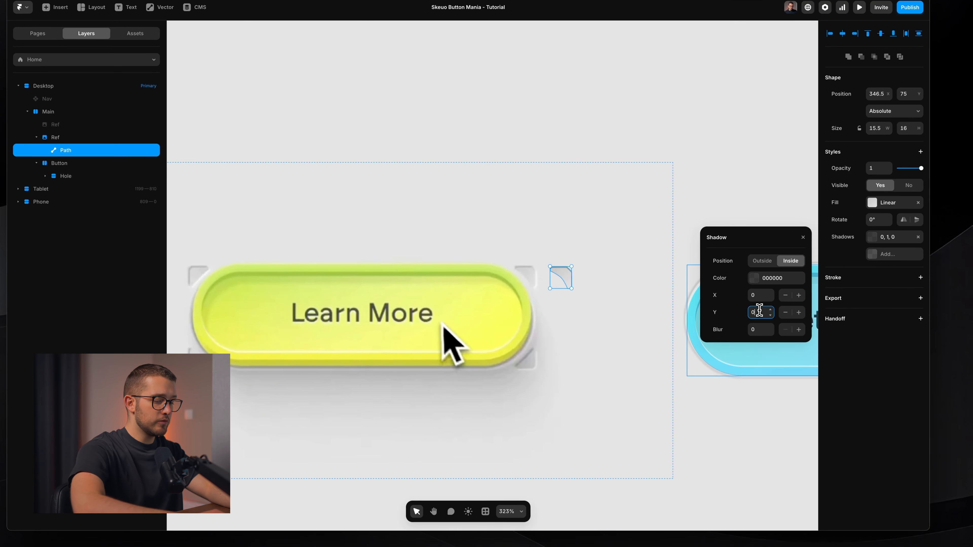
type("0.5")
key("Return")
left_click(727, 309)
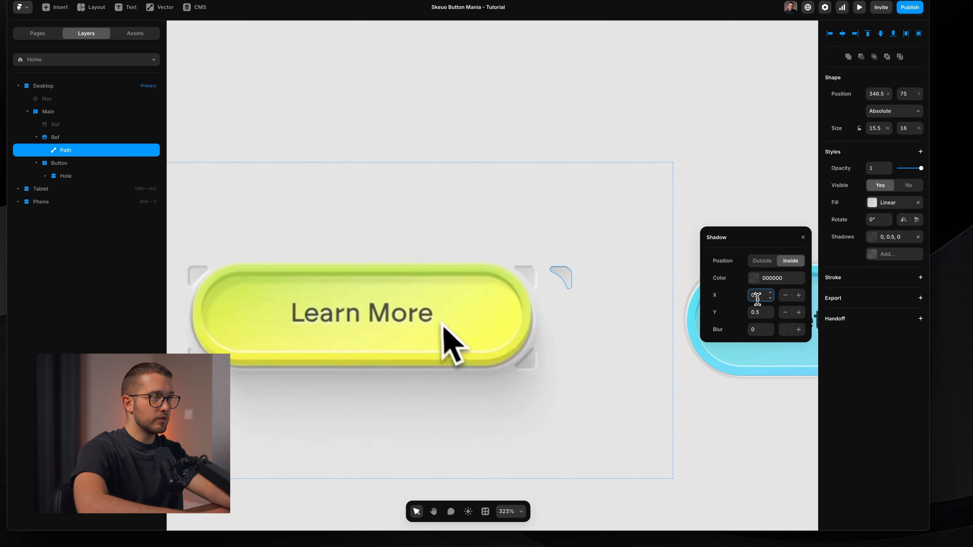
type("0.5")
key("Return")
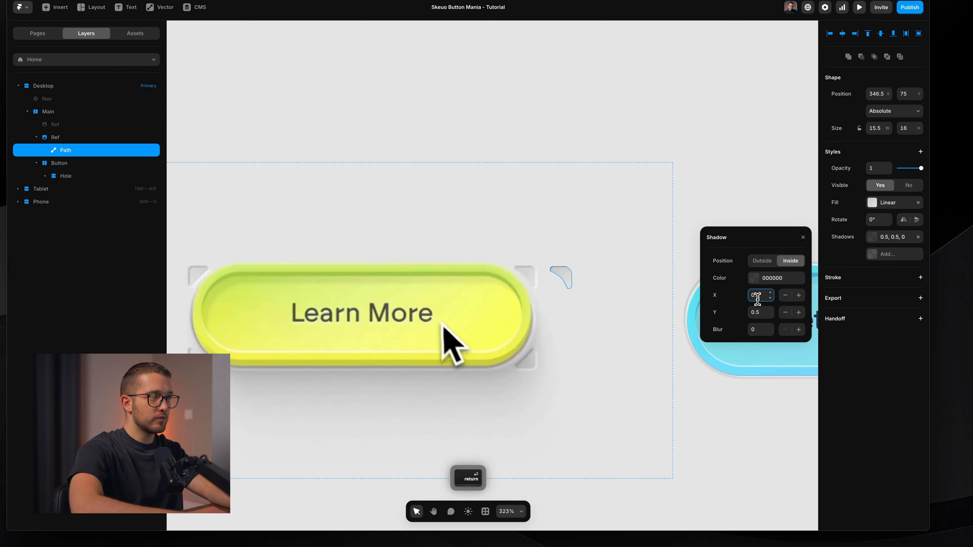
left_click(760, 330)
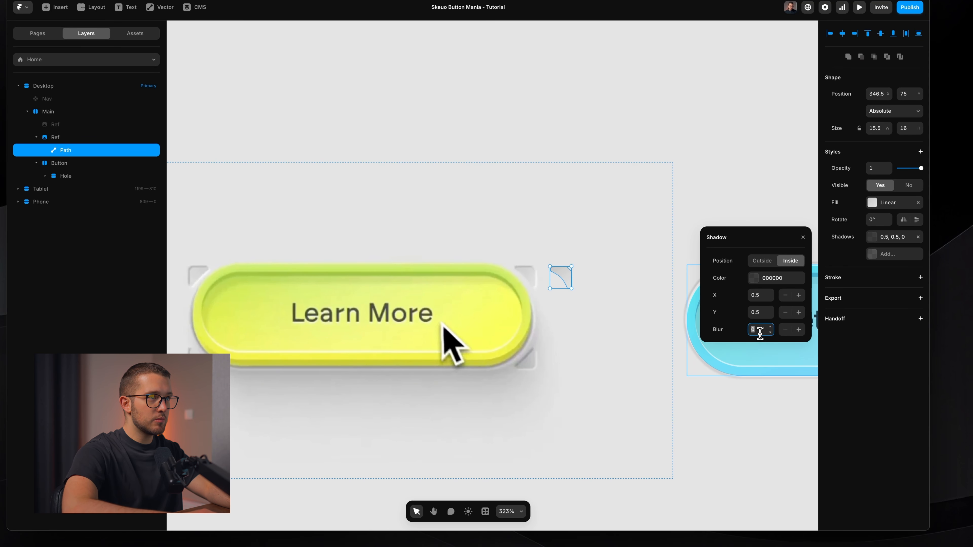
key("Up")
left_click(672, 399)
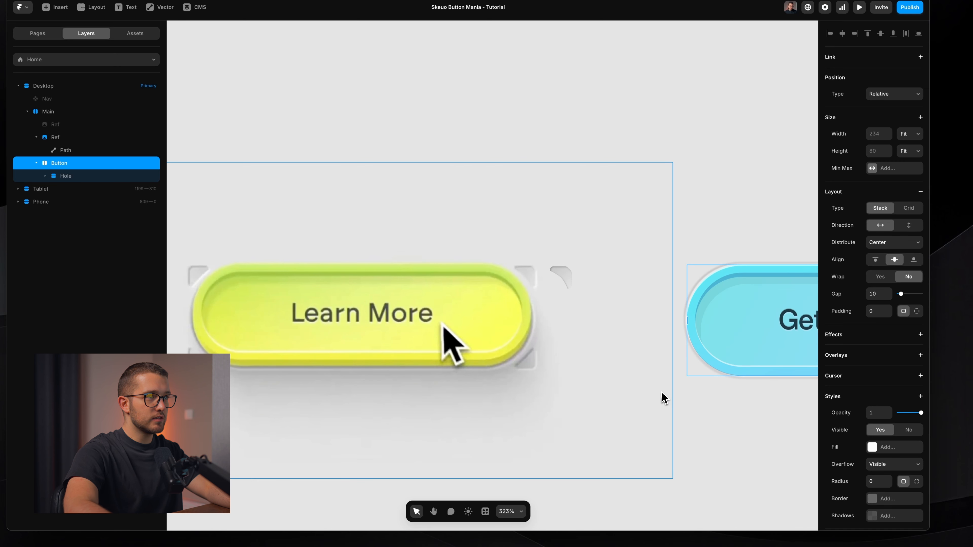
Step: Lower the opacity of the inside shadow's black colour to about 9% and compare the path with the reference
left_click(561, 277)
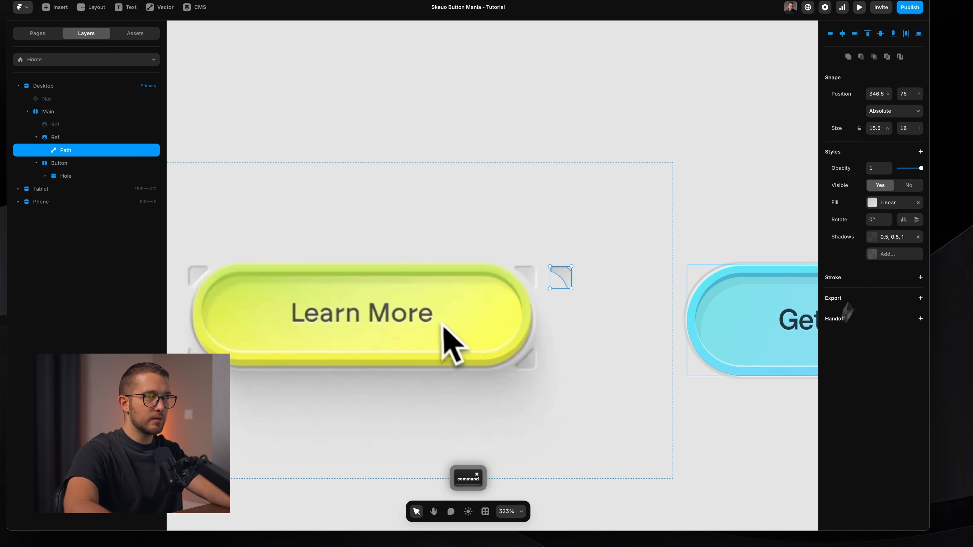
left_click(884, 238)
left_click(798, 278)
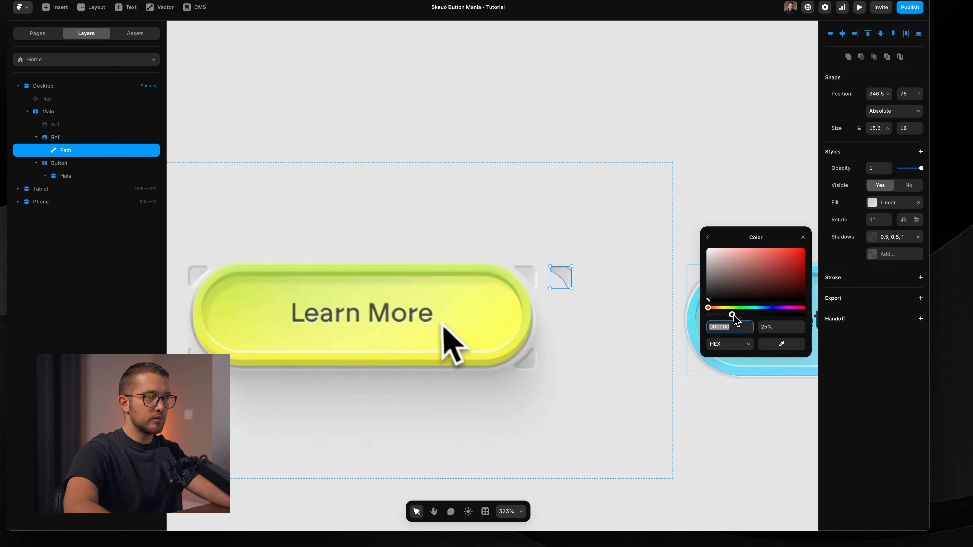
left_click_drag(732, 315, 720, 315)
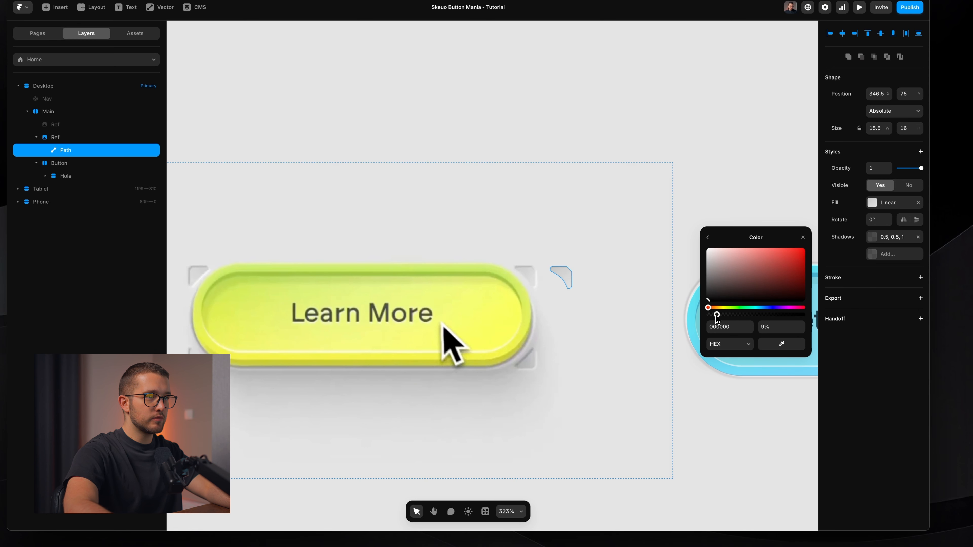
left_click(646, 333)
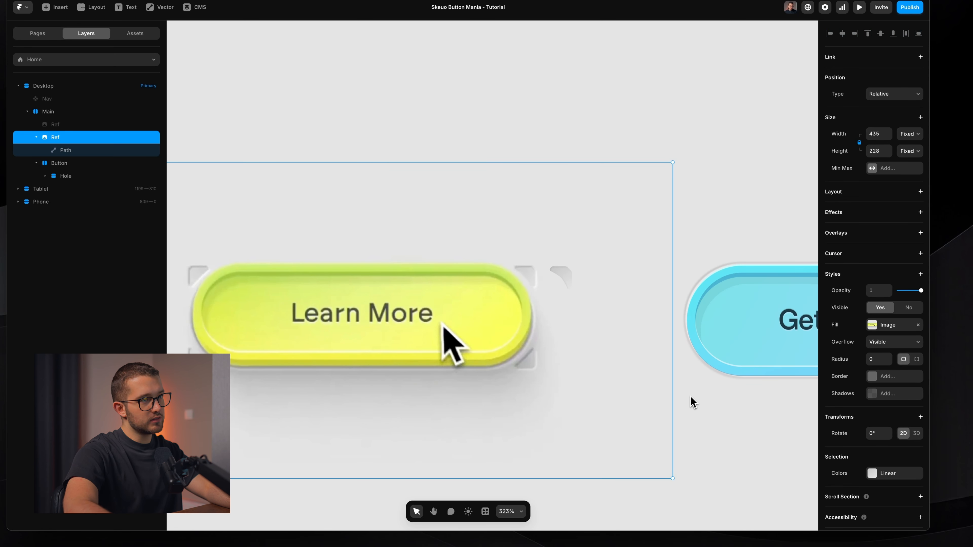
key("super")
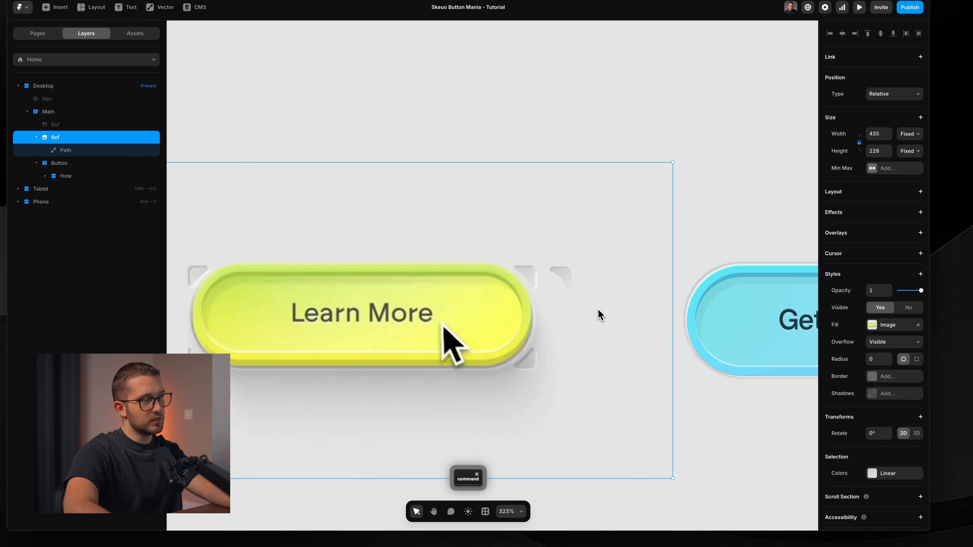
Step: Set the inside shadow's X and Y offsets to 1
left_click(561, 277, "super")
left_click(902, 238)
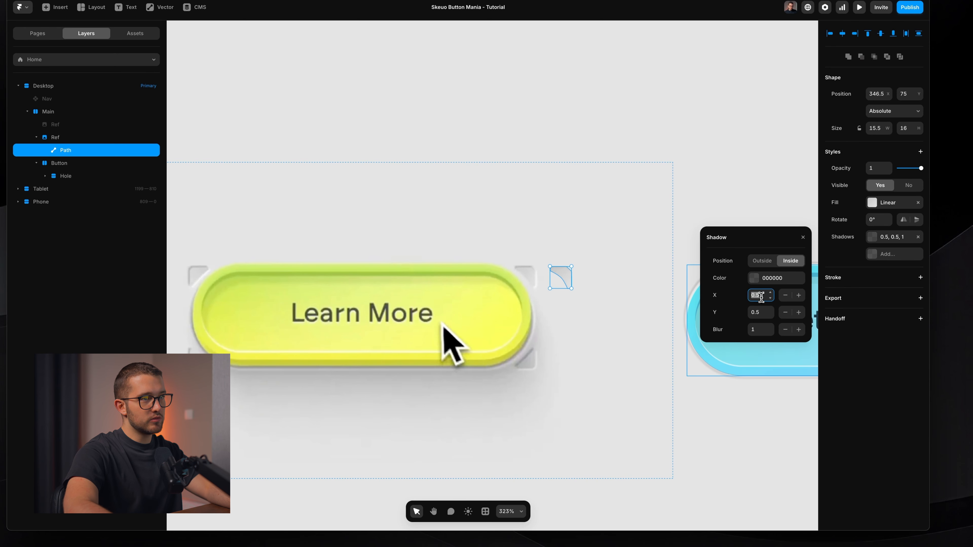
type("1")
left_click(757, 312)
type("1")
key("Return")
left_click(569, 365)
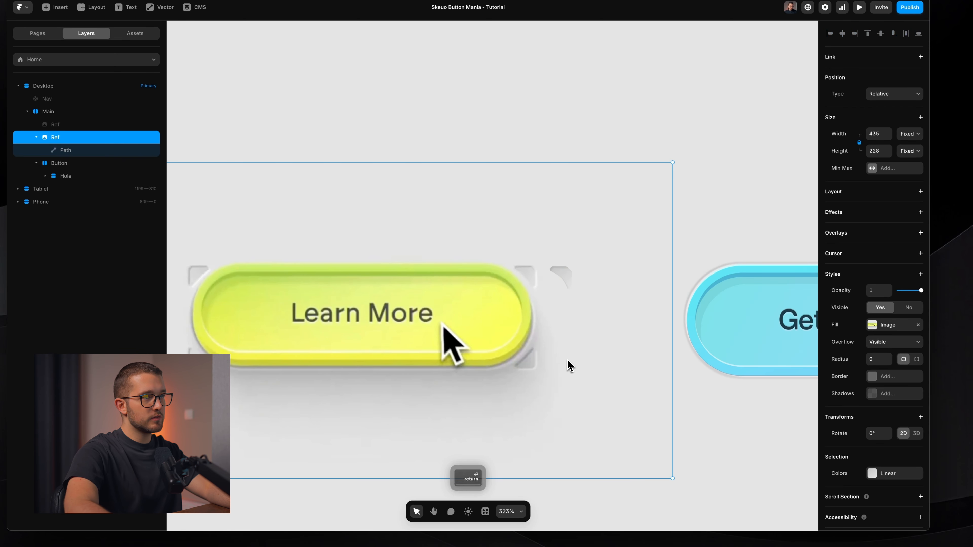
Step: Duplicate the path's inside shadow and make the copy an outside shadow with X -1 and Y -1
left_click(561, 277, "super")
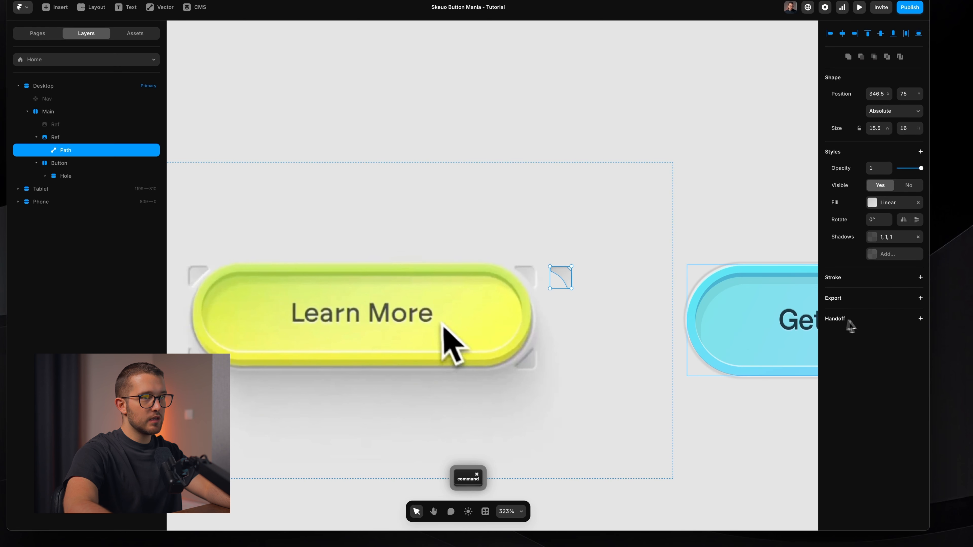
right_click(886, 239)
left_click(891, 265)
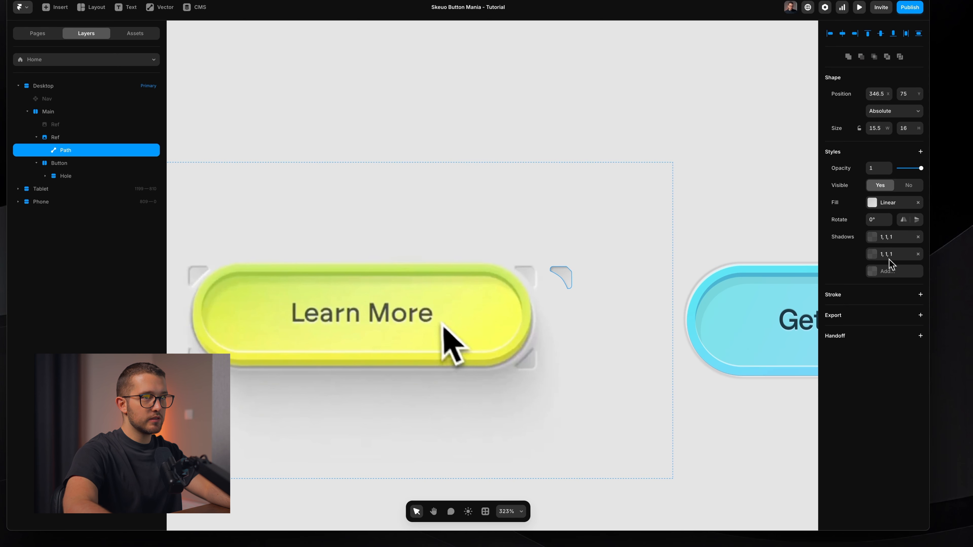
left_click(888, 259)
type("-1")
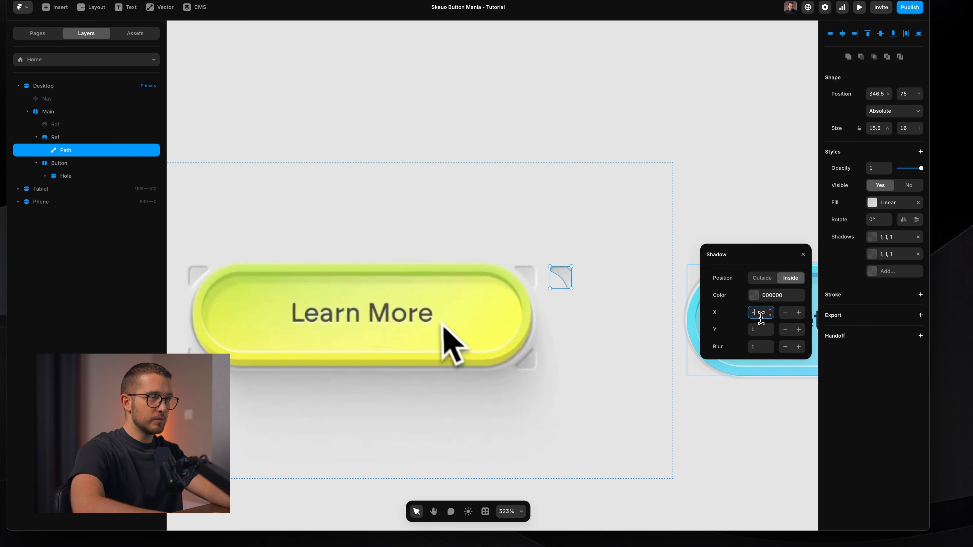
key("Return")
left_click(761, 332)
type("-1")
key("Return")
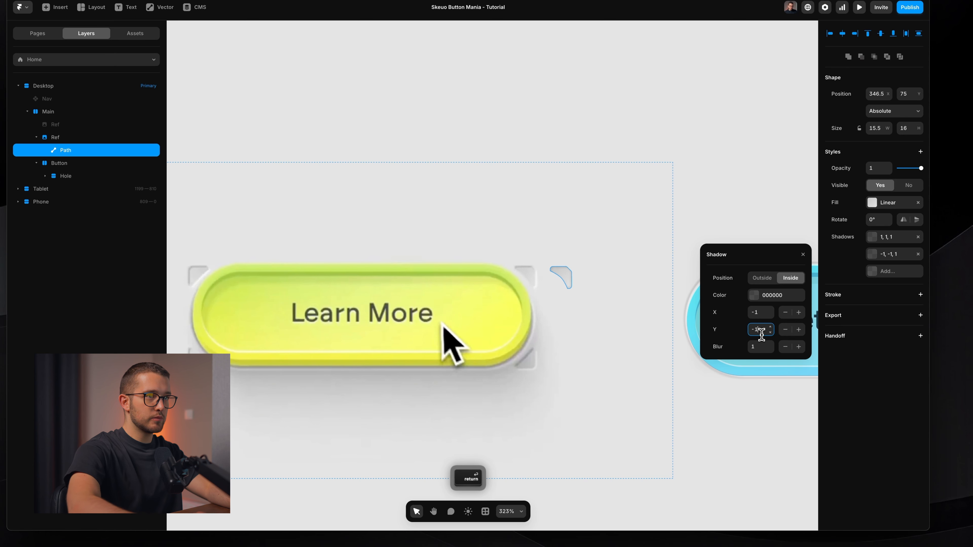
left_click(768, 279)
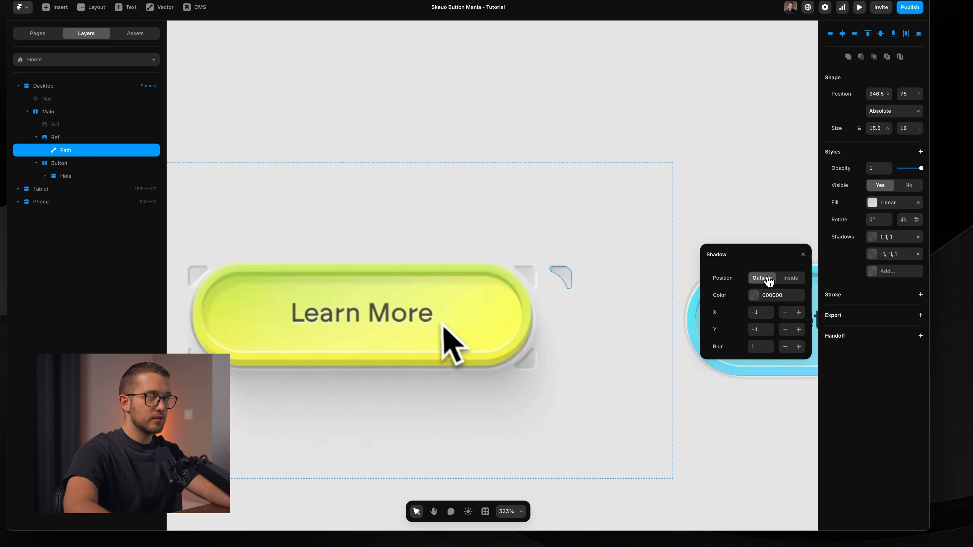
Step: Set the outside shadow's X and Y offsets to 1 and change its colour to translucent white
left_click(759, 335)
type("1")
key("Return")
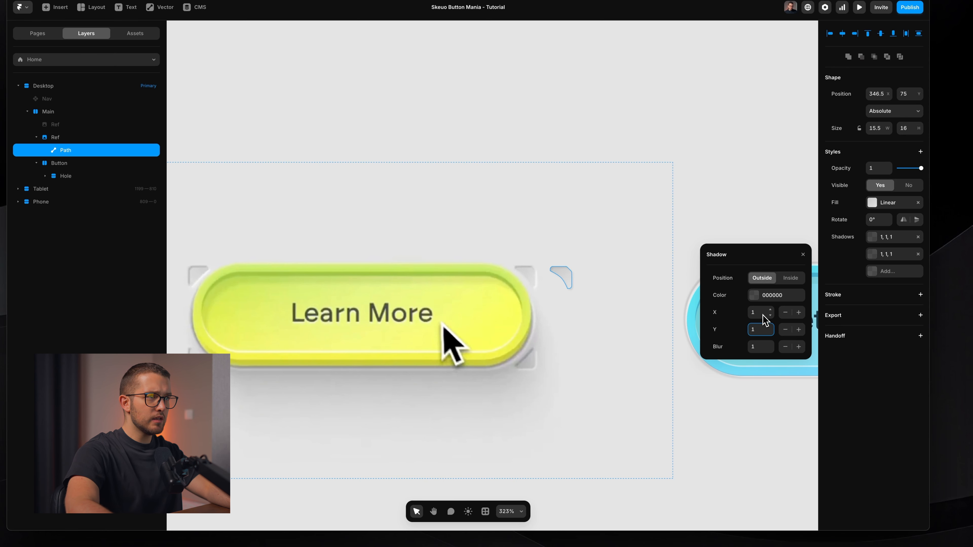
left_click(773, 298)
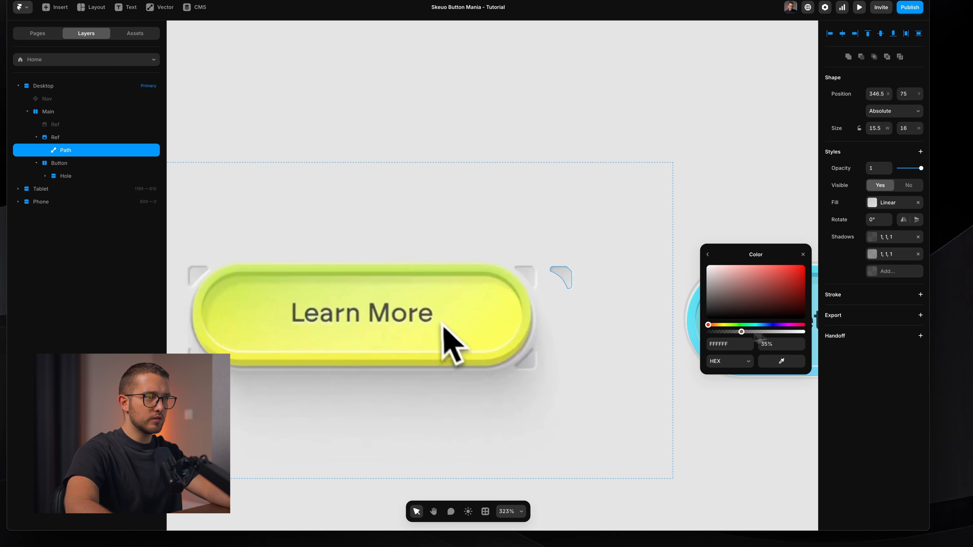
left_click(665, 426)
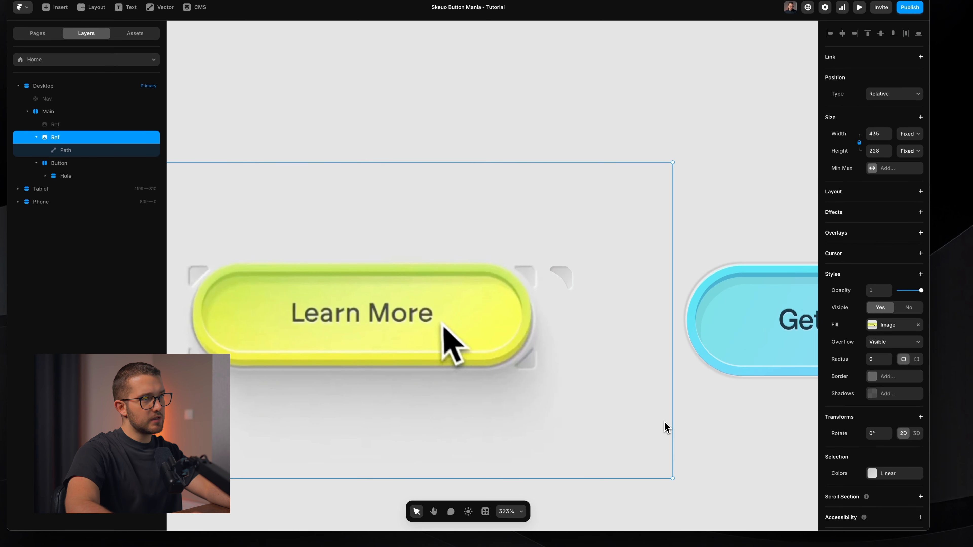
scroll(637, 424, "down", 3)
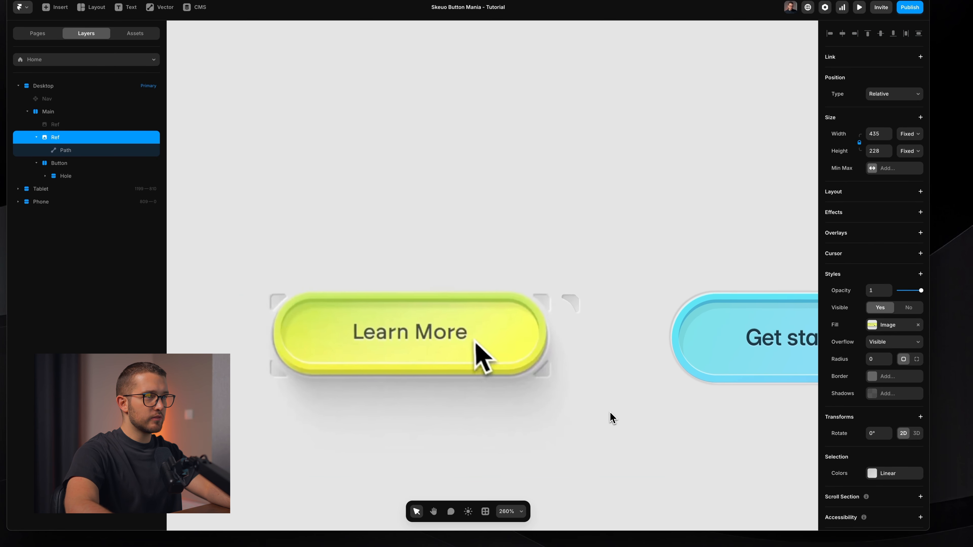
Step: Set the first stop of the corner path's linear gradient fill to D4D4D4
left_click(578, 311, "super")
scroll(578, 311, "up", 3)
left_click(884, 203)
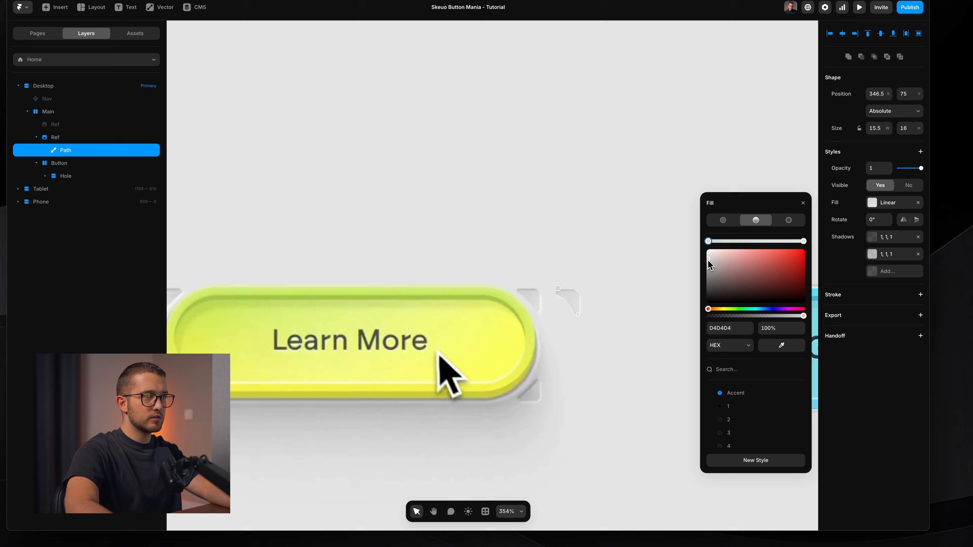
left_click(804, 241)
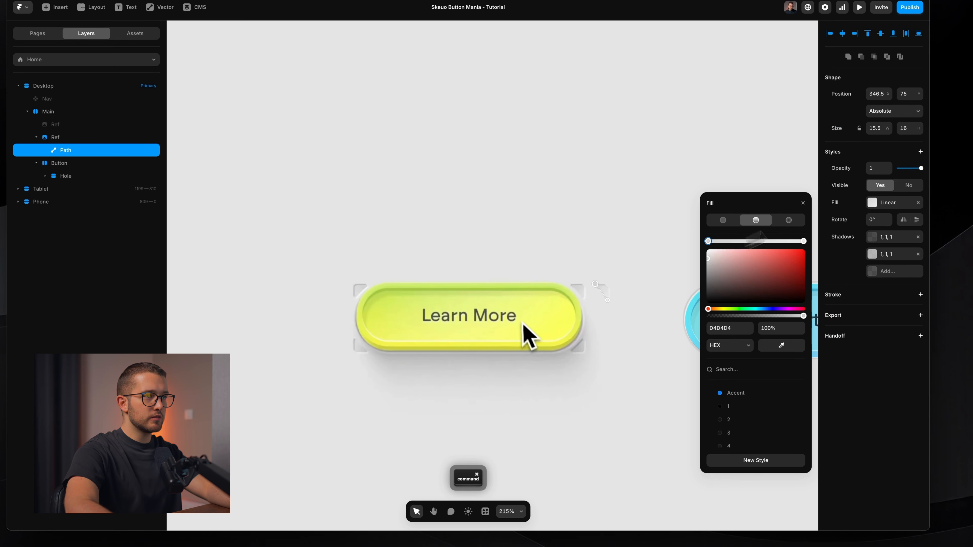
key("Escape")
Step: Copy the corner path beside the reference image and paste it into the Button stack
left_click(605, 290)
left_click(605, 291, "super")
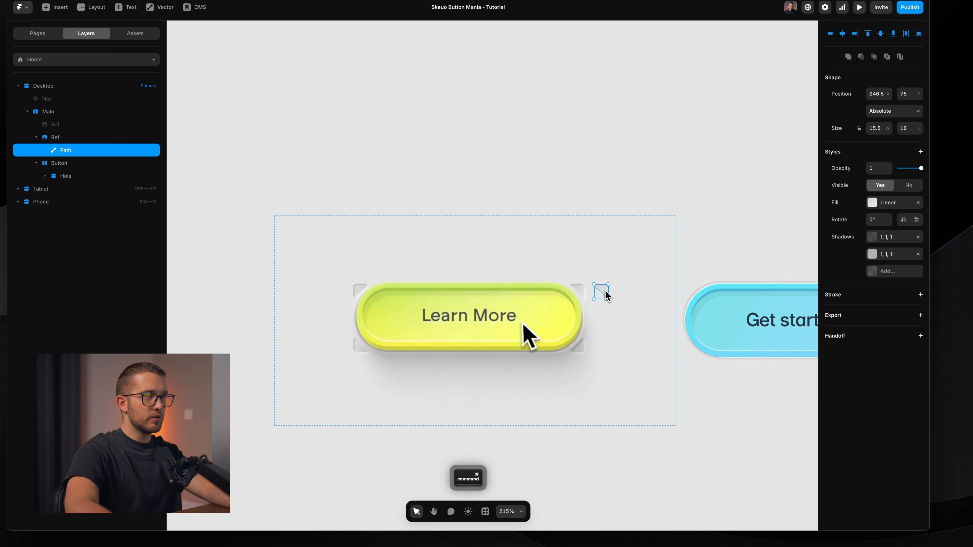
key("super+c")
scroll(634, 290, "right", 1)
scroll(634, 295, "right", 10)
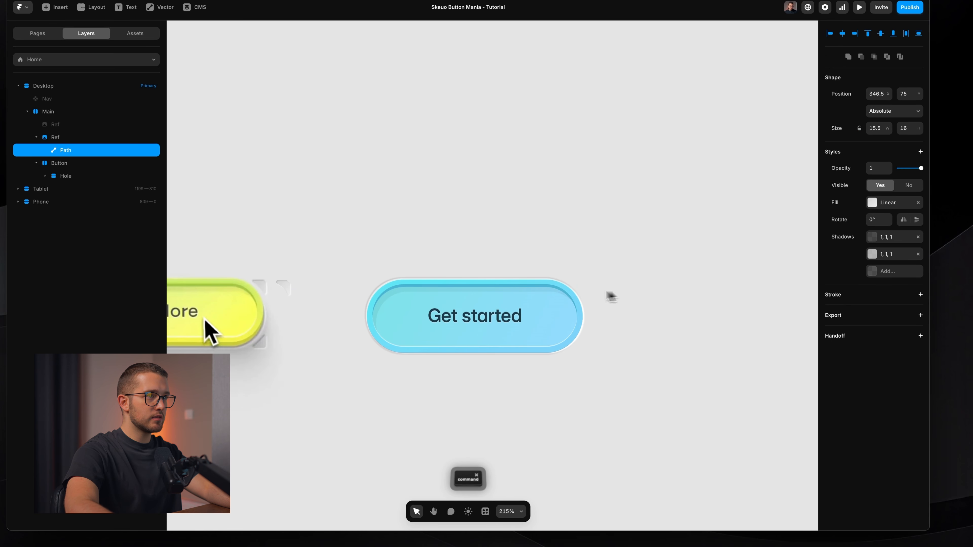
left_click(586, 292, "super")
left_click(579, 292, "super")
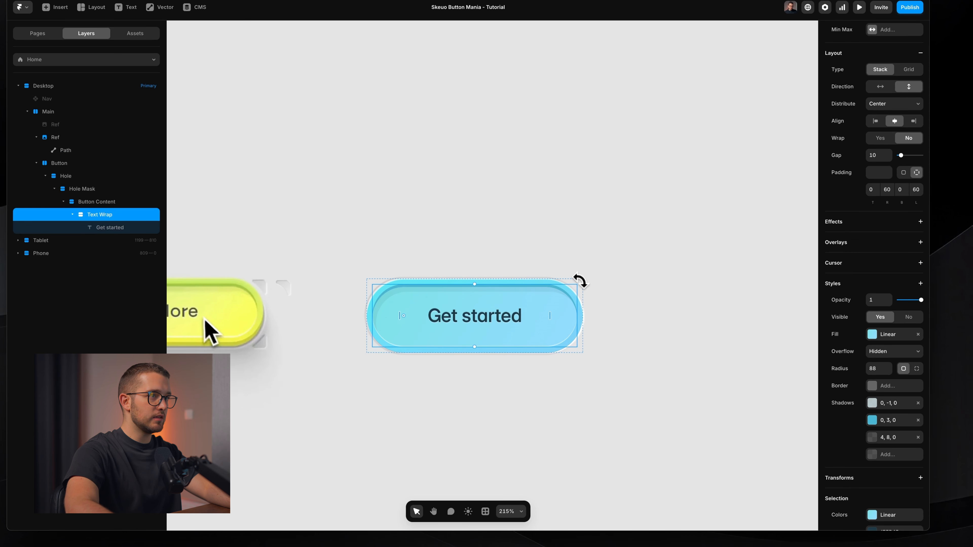
left_click(69, 164)
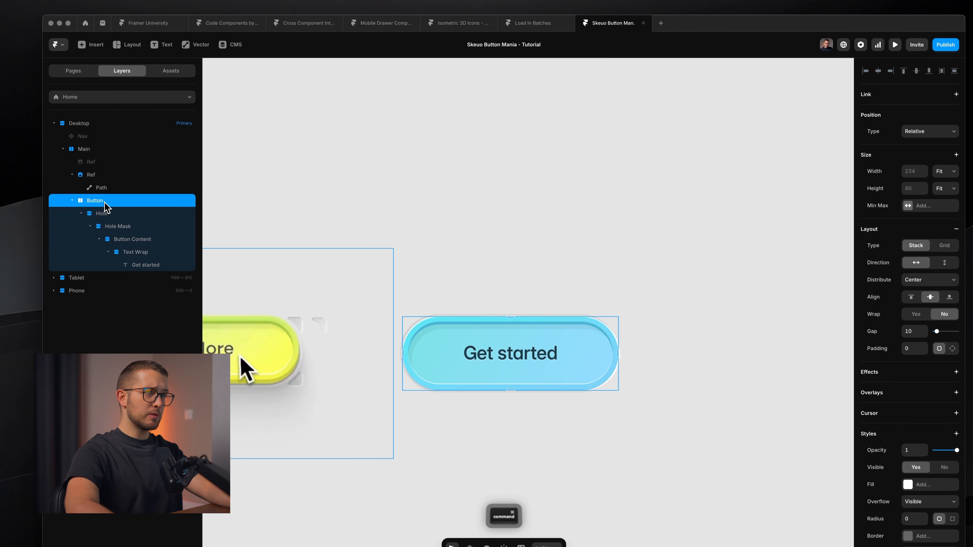
key("super+v")
Step: Make the pasted path absolutely positioned and align it to the Button stack's top-right corner
left_click(940, 129)
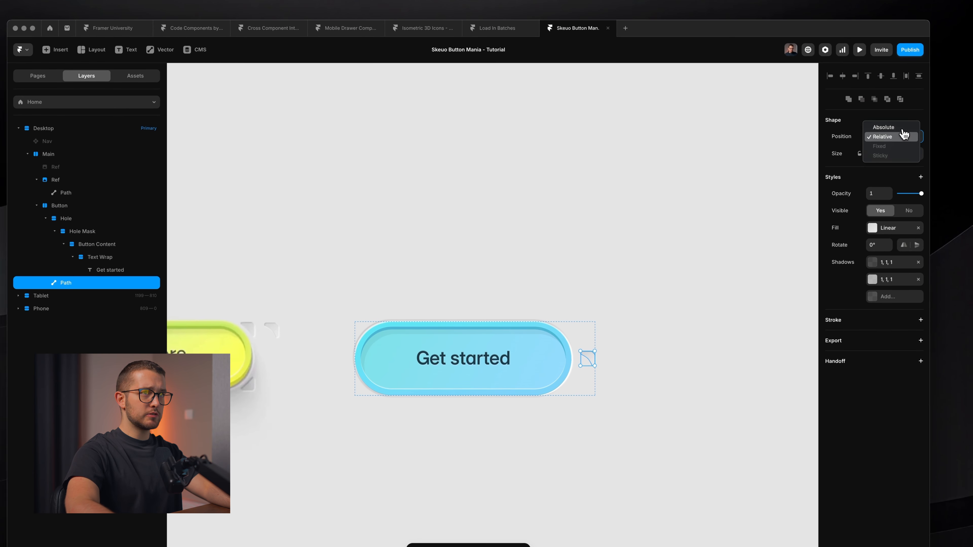
left_click(903, 128)
key("alt")
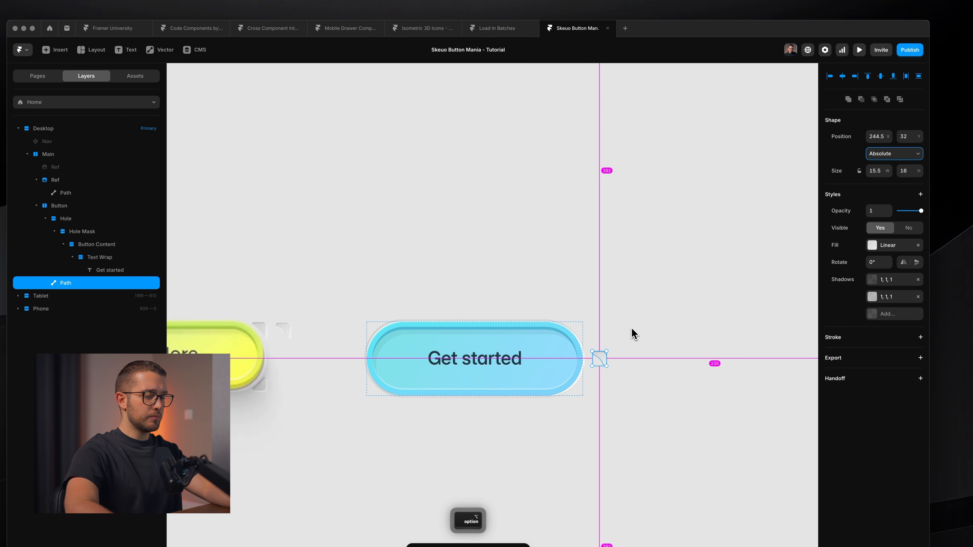
key("alt+d")
key("alt+w")
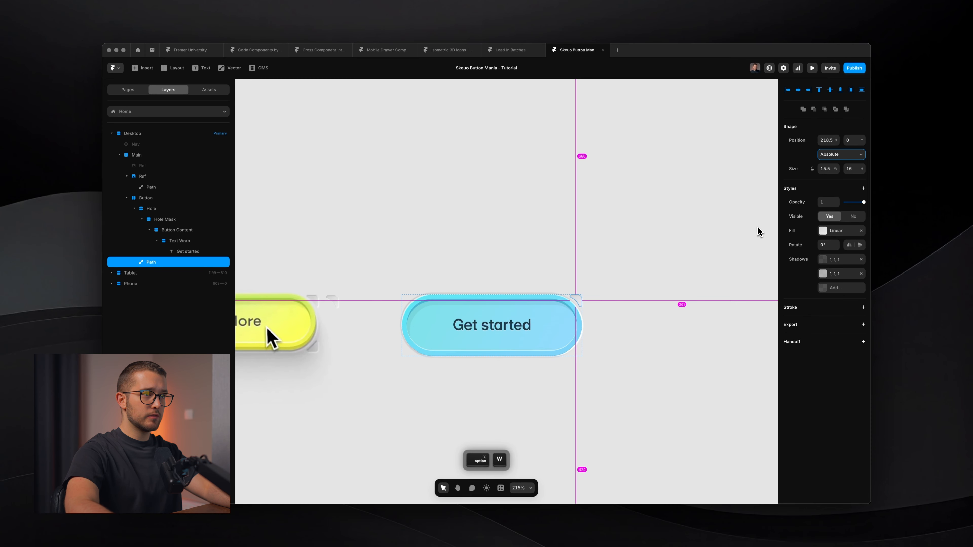
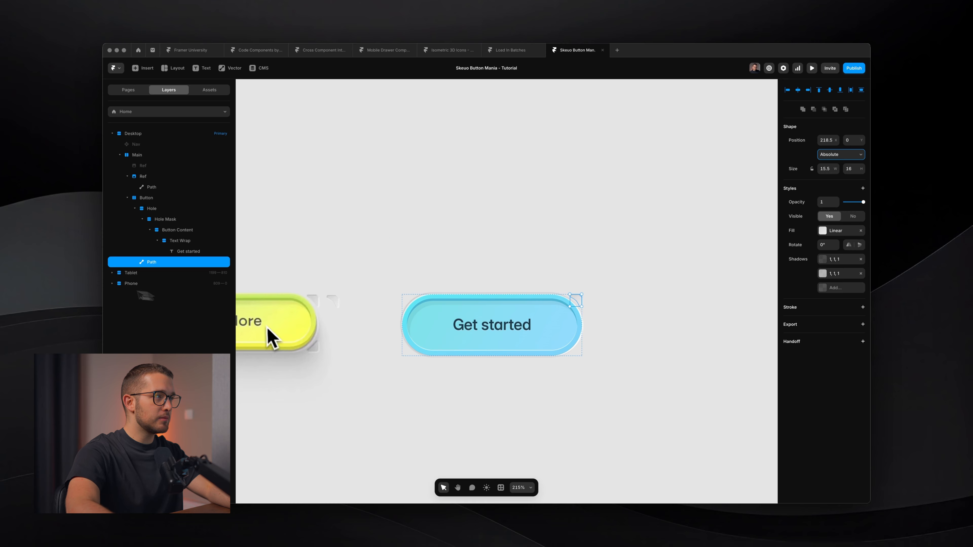
Step: Wrap the pasted path in a frame and rename that frame Icon
key("super+Return")
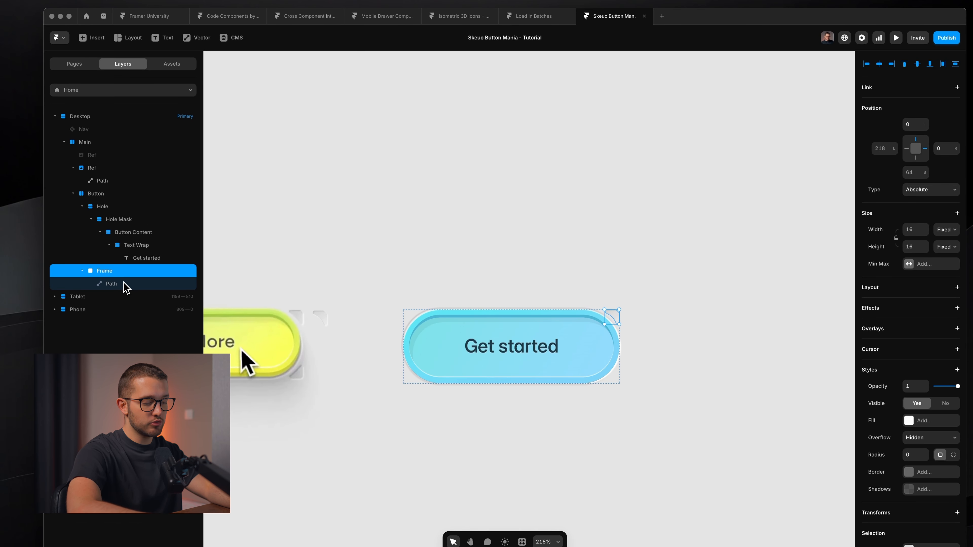
double_click(122, 275)
type("Icon")
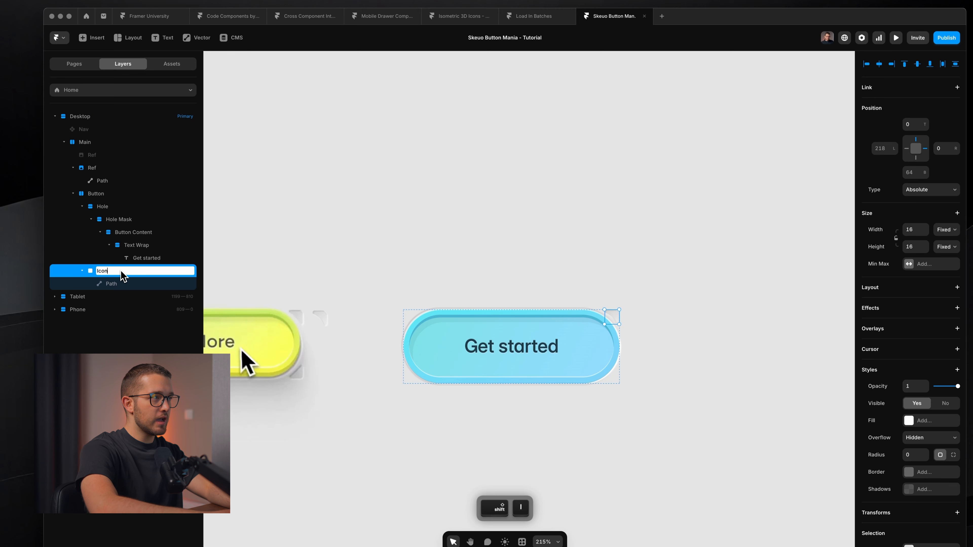
key("Return")
left_click(118, 286)
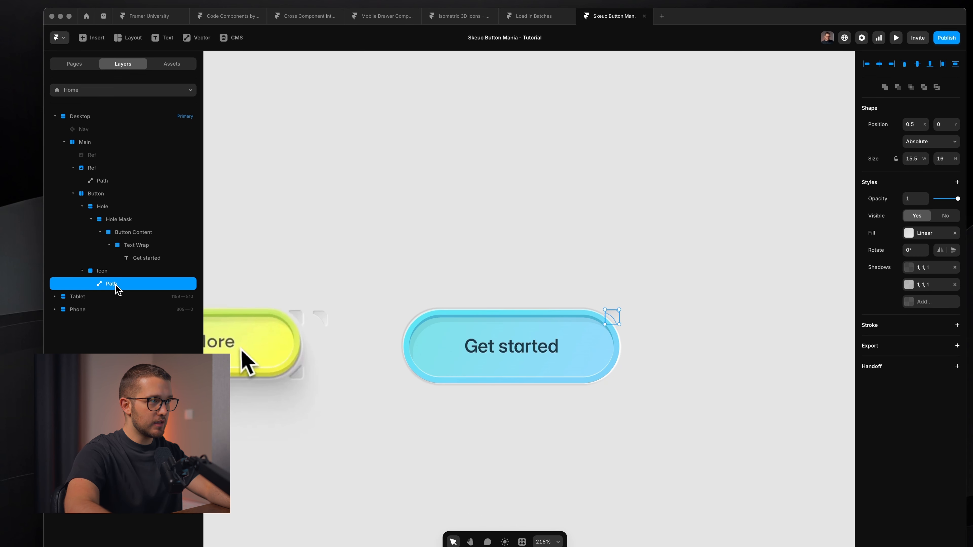
Step: Set the Icon frame's top and right position offsets to -4
left_click(122, 276)
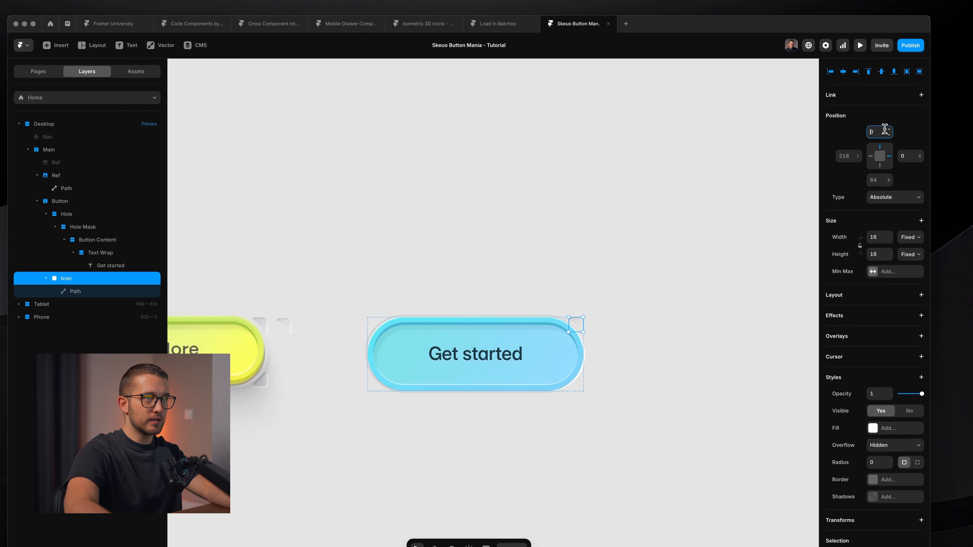
key("BackSpace")
type("-4")
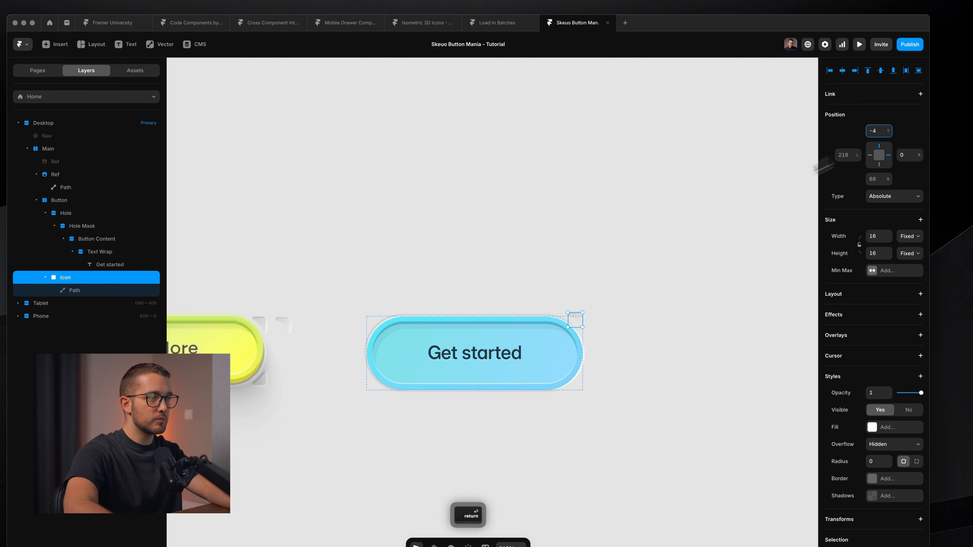
key("Return")
left_click(911, 155)
type("-4")
key("Return")
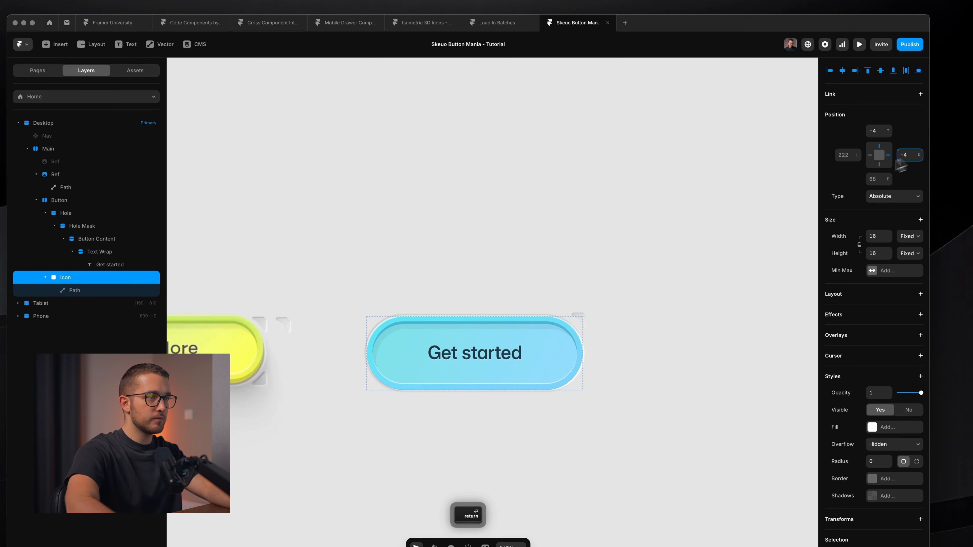
scroll(596, 309, "up", 5)
scroll(595, 308, "down", 4)
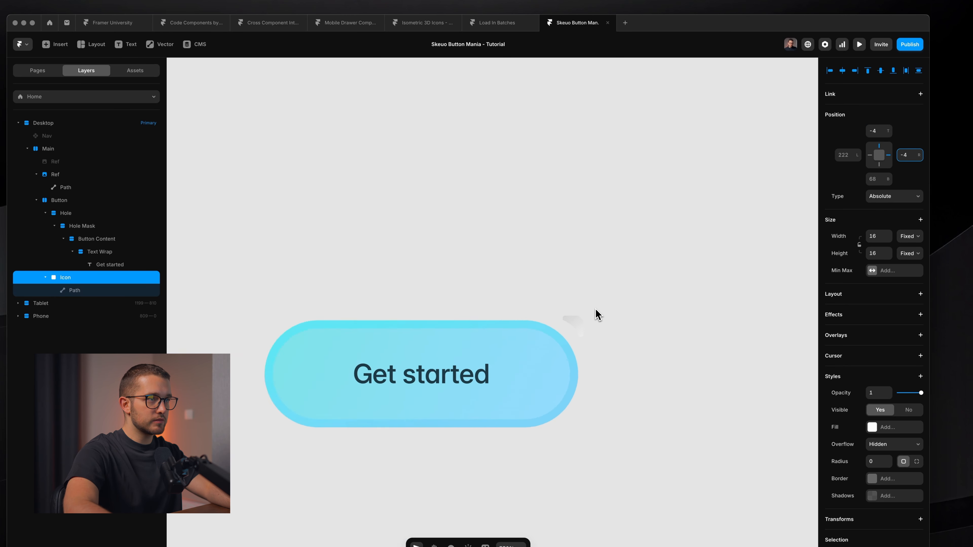
left_click(617, 361)
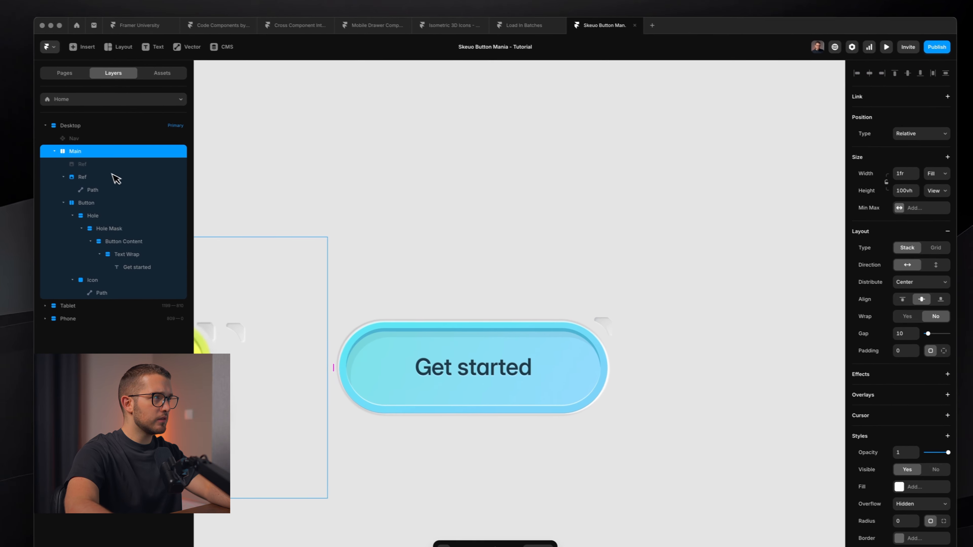
Step: Set the Icon frame's overflow to Visible so the path's shadows are not clipped
left_click(69, 277)
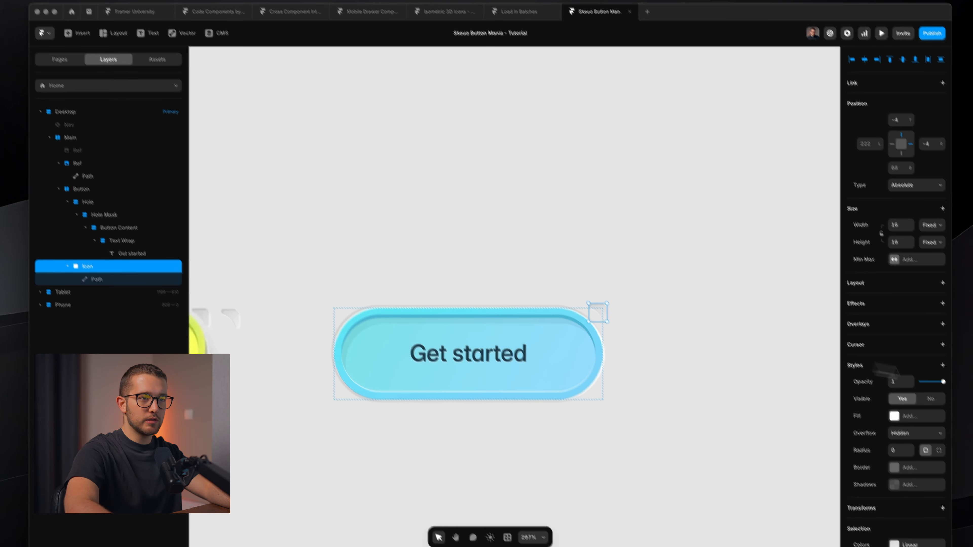
scroll(910, 425, "down", 3)
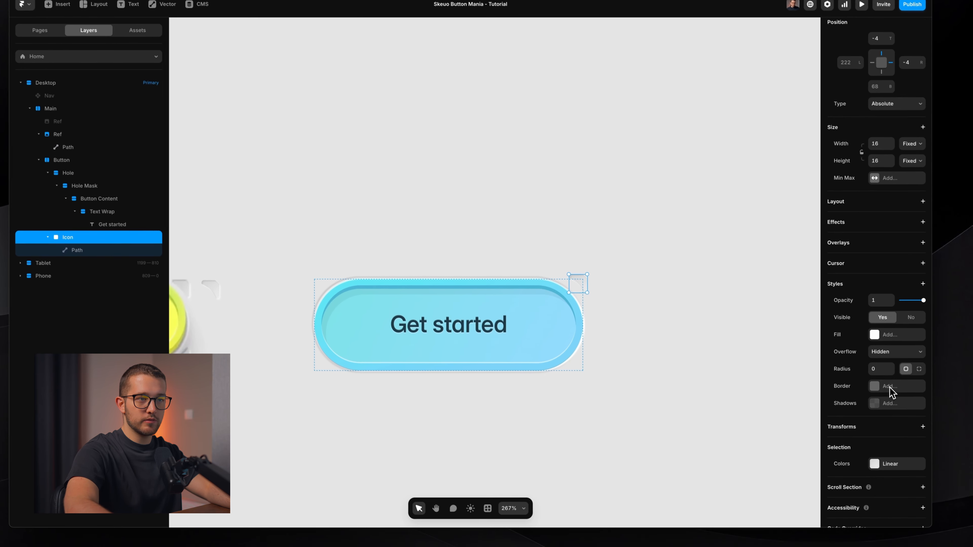
left_click(915, 362)
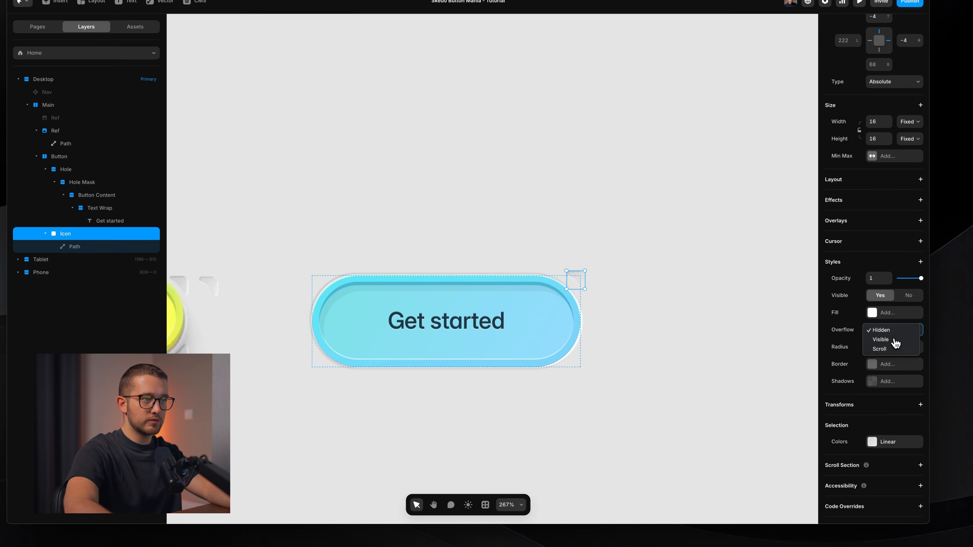
left_click(880, 339)
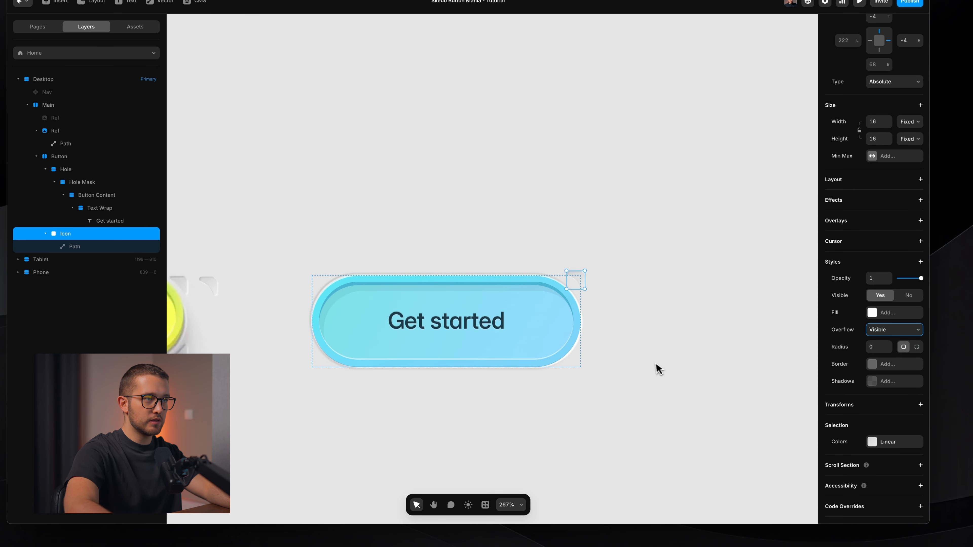
left_click(656, 370)
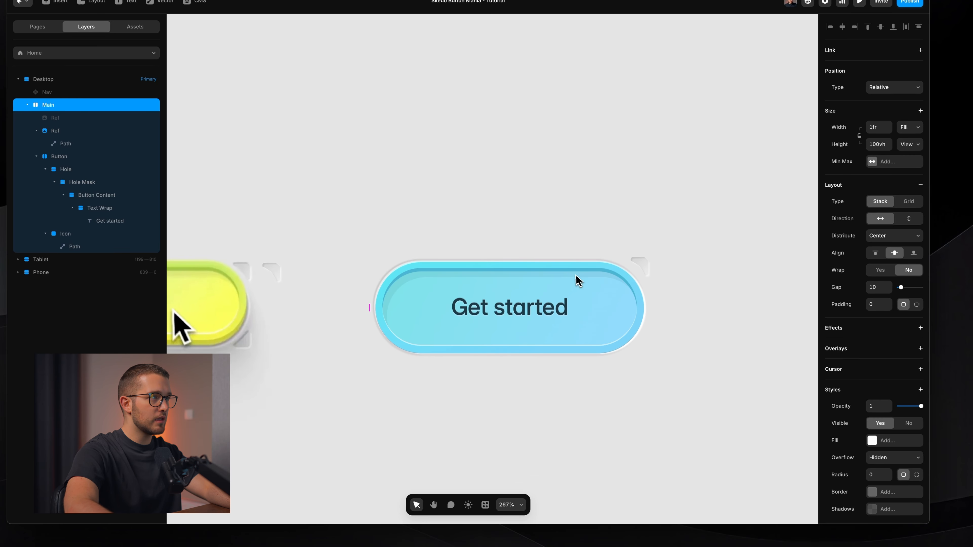
Step: Set the Icon frame's right and top position offsets to 0
left_click(77, 234)
left_click(907, 42)
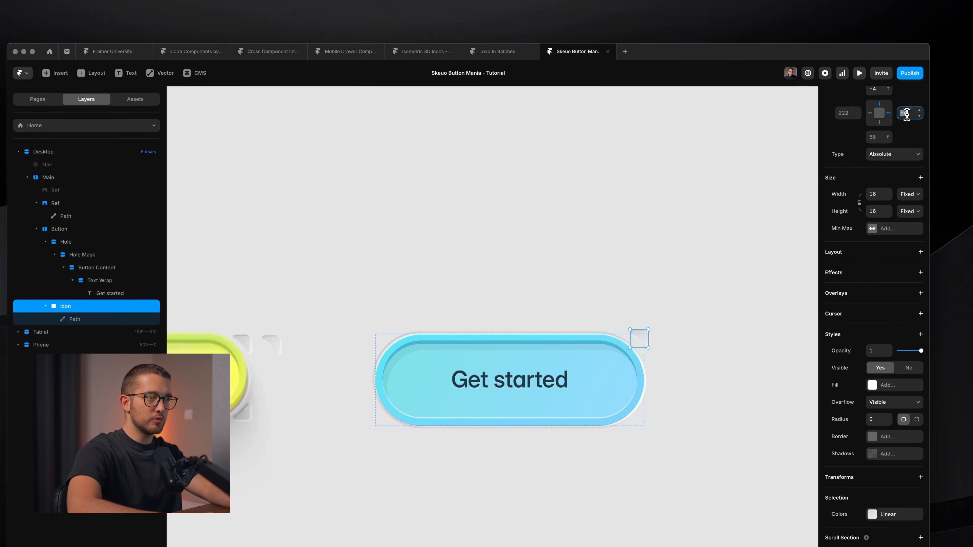
type("0")
key("Return")
scroll(891, 118, "up", 1)
left_click(884, 116)
type("0")
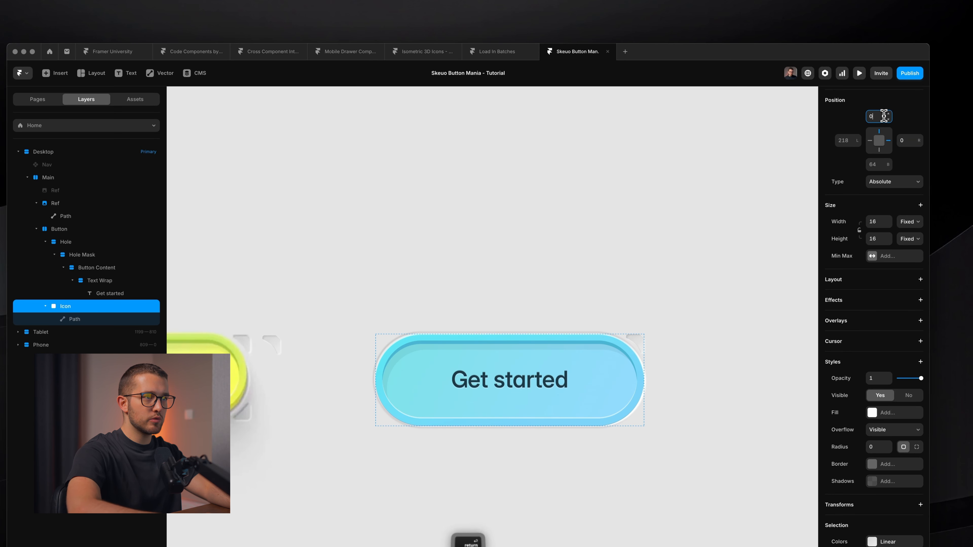
key("Return")
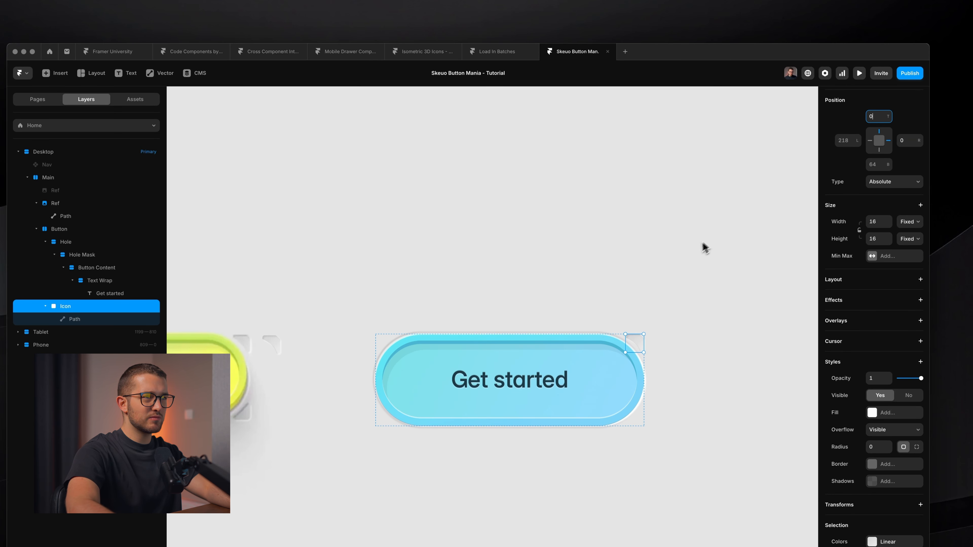
scroll(703, 243, "down", 5)
scroll(703, 243, "up", 3)
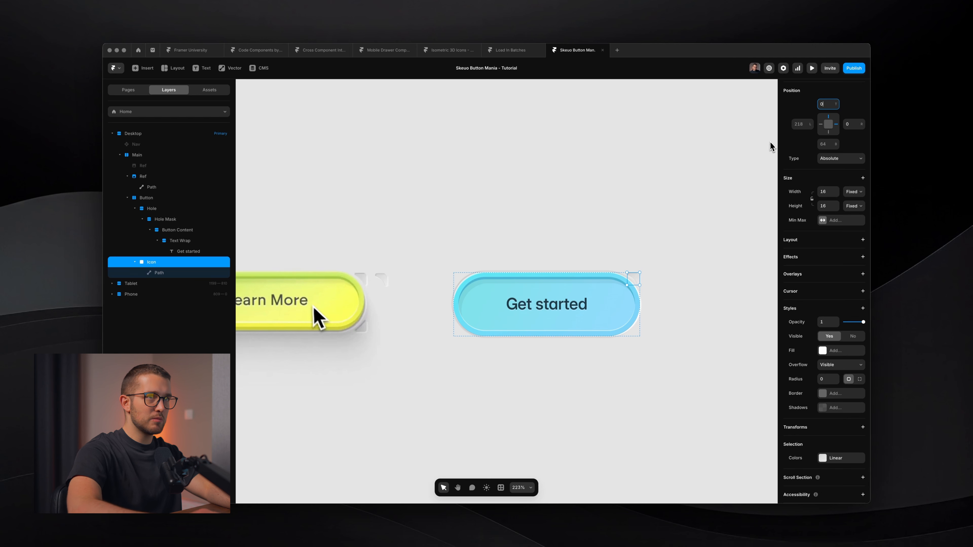
key("Escape")
key("Escape")
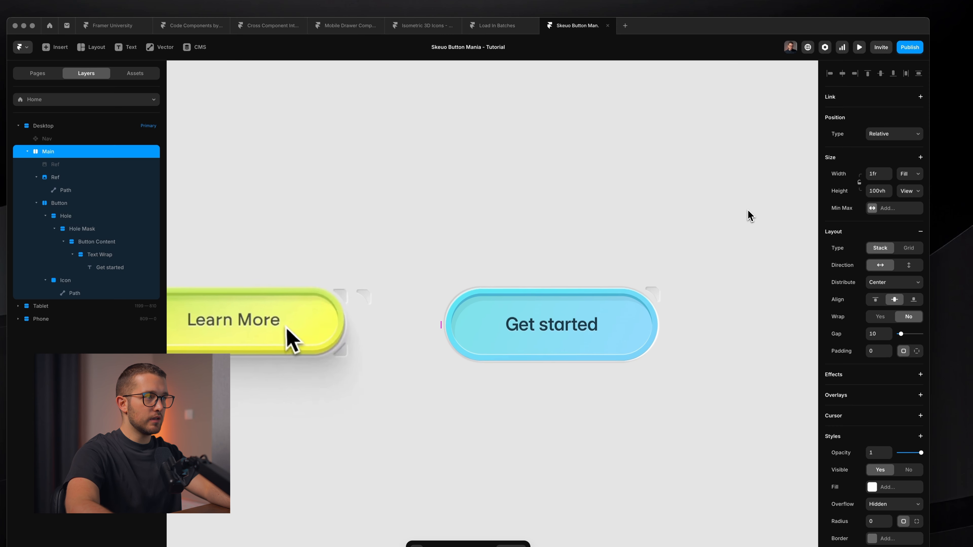
Step: Darken the first gradient stop of the path inside the Icon frame to CCCCCC
scroll(750, 216, "right", 1)
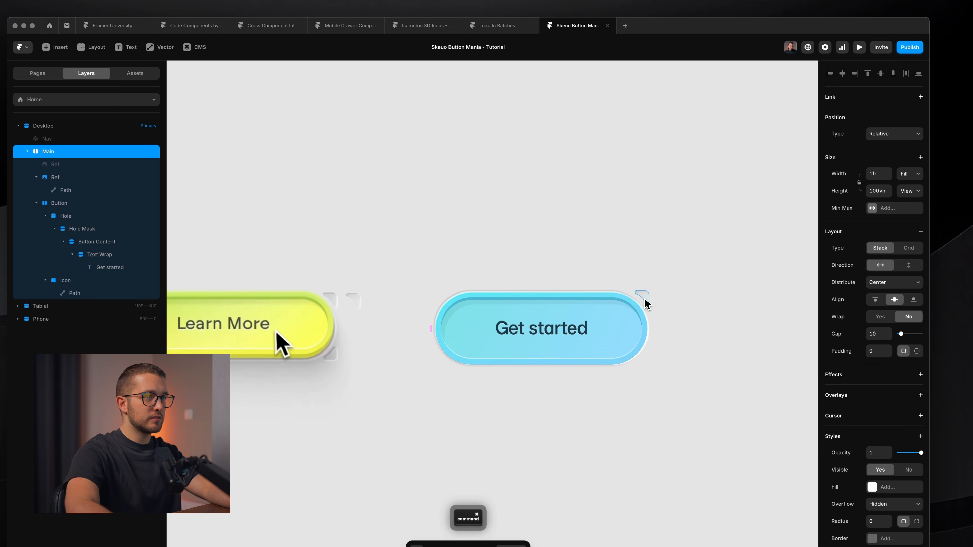
left_click(645, 299)
left_click(883, 251)
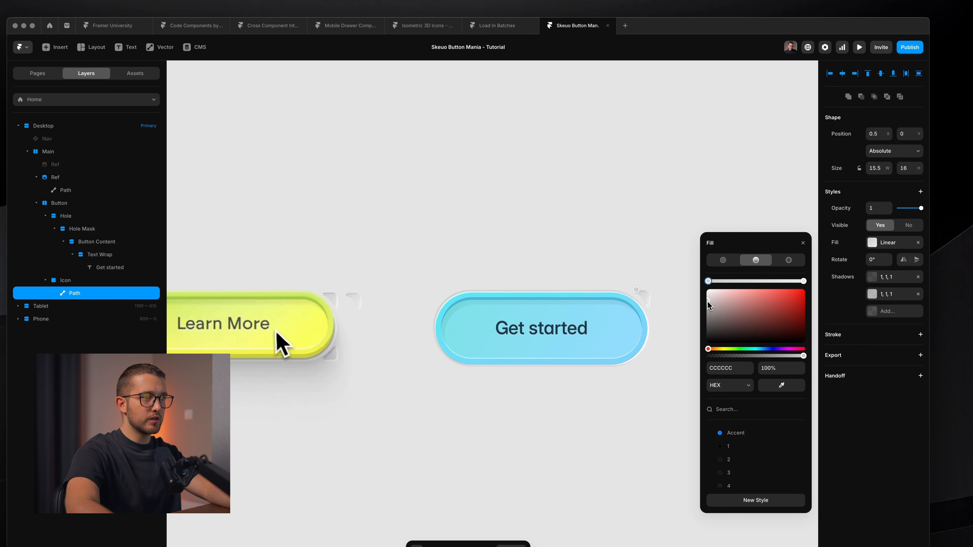
left_click(664, 274)
key("Escape")
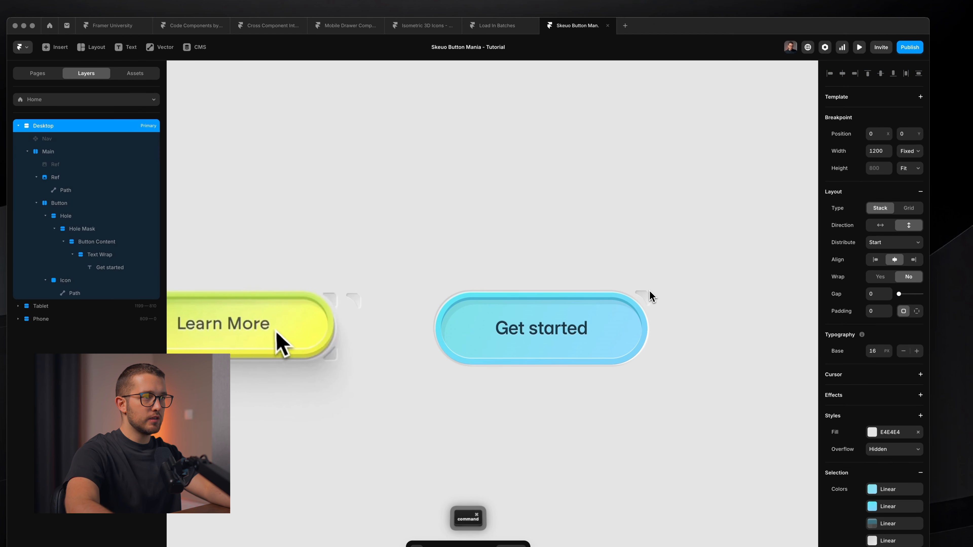
Step: Move the Icon frame to the button's top-left corner with a left offset of -2 and rotate it to -90°
left_click(649, 294)
left_click(95, 280)
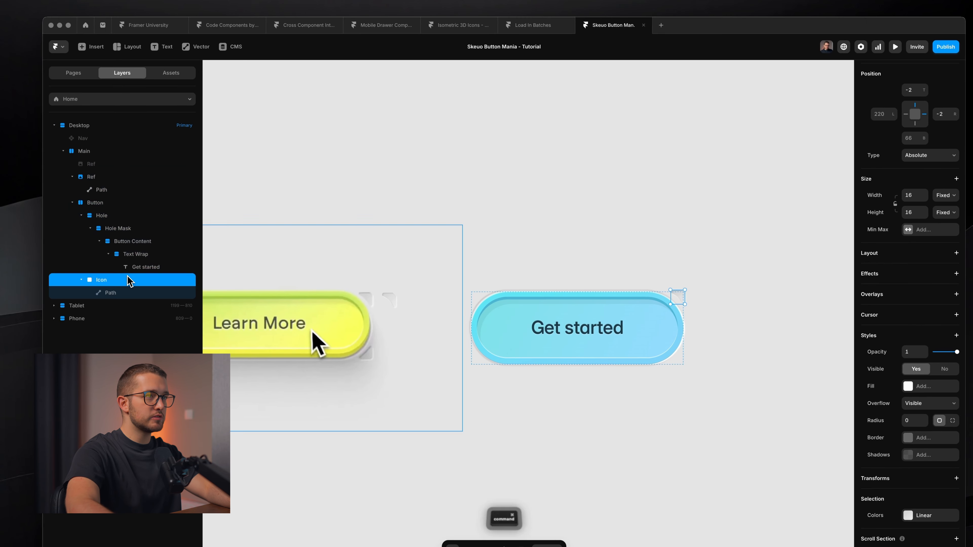
key("super+c")
scroll(911, 181, "up", 2)
left_click(904, 157)
left_click(863, 158)
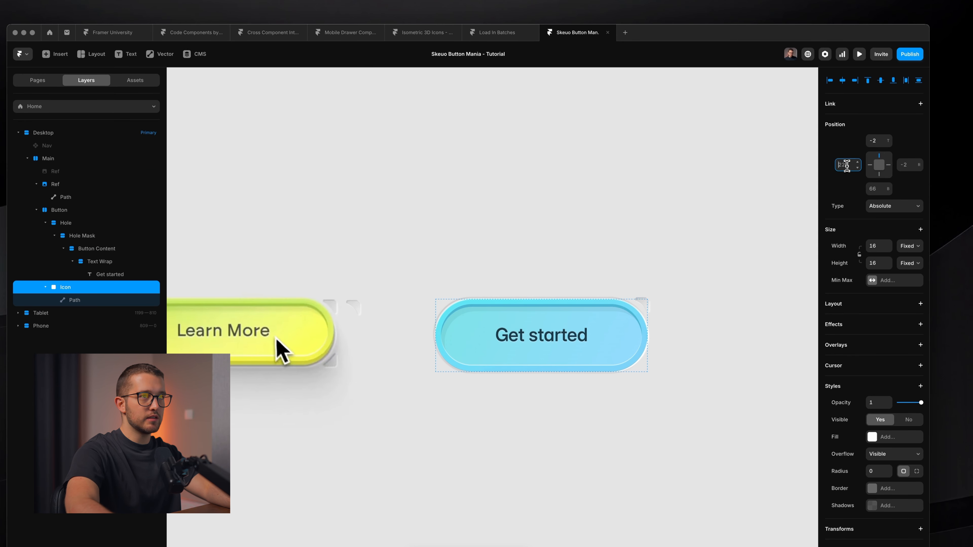
type("-2")
key("Return")
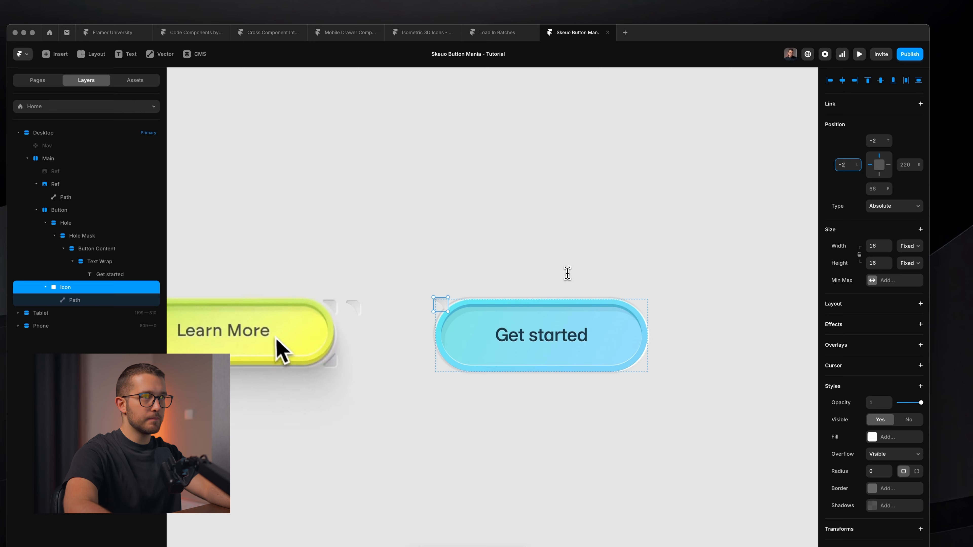
left_click_drag(451, 295, 436, 287)
mouse_move(467, 259)
left_mouse_down()
mouse_move(451, 259)
mouse_move(452, 268)
left_mouse_up()
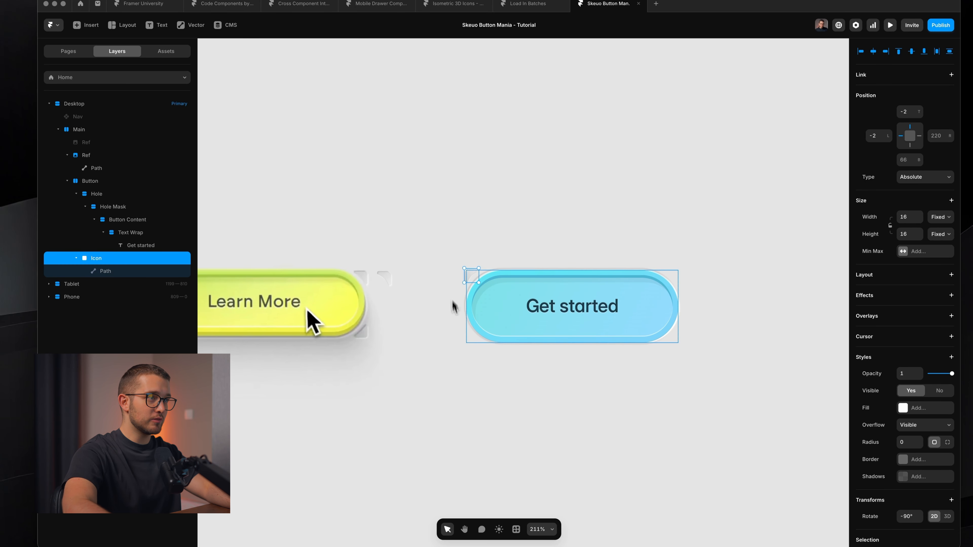
Step: Duplicate the Icon frame, set the copy's right offset to -2 and rotate it to 0° for the top-right corner
key("super+d")
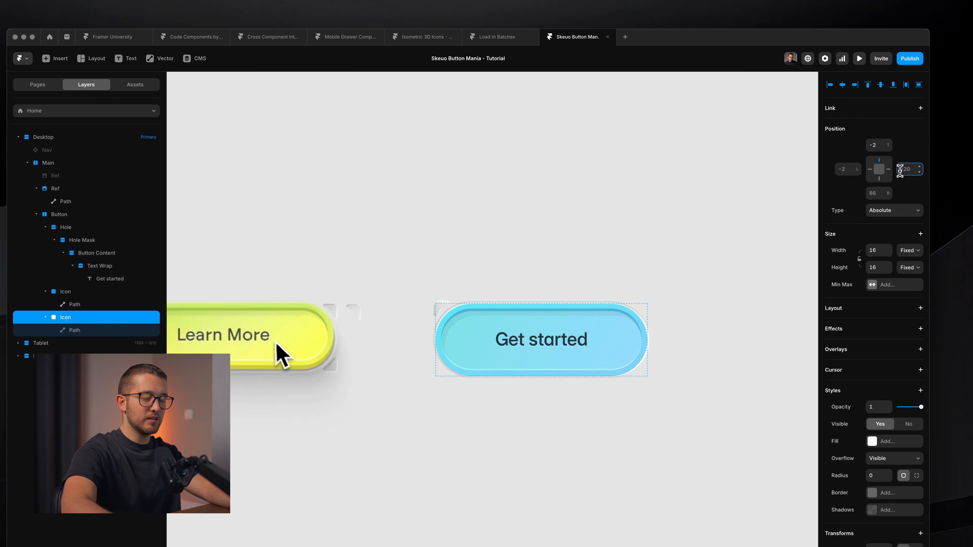
left_click(910, 166)
type("-2")
key("Return")
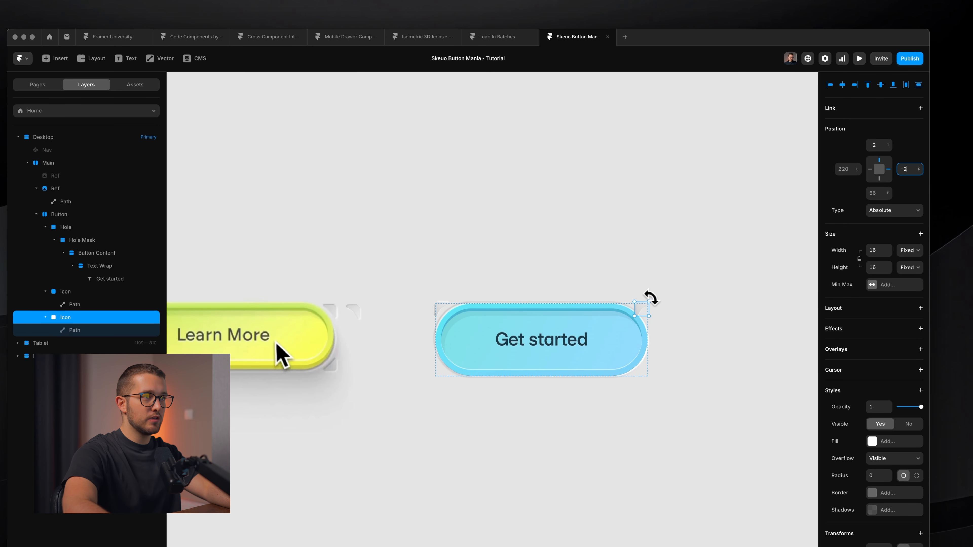
left_click_drag(651, 300, 655, 322)
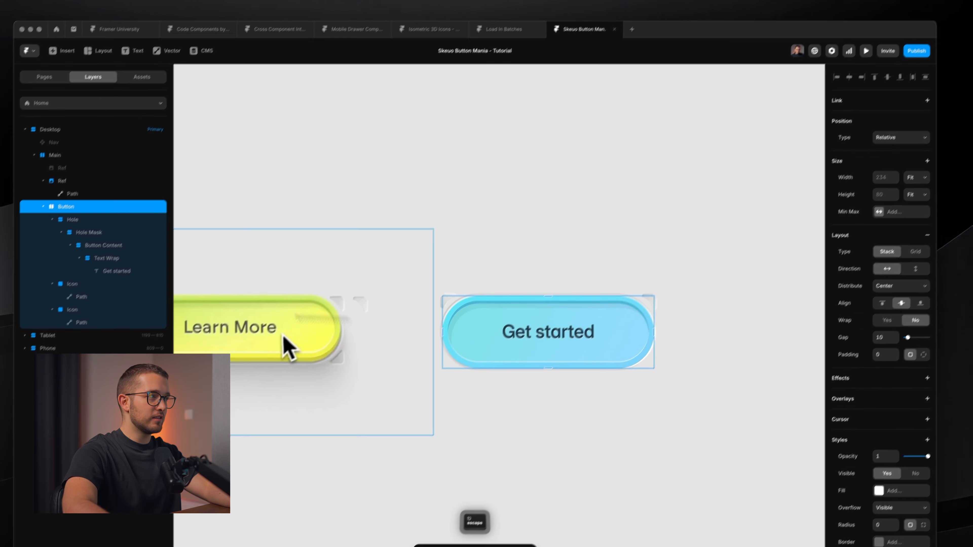
Step: Duplicate the top-right Icon frame, anchor the copy to the bottom with an offset of -2 and rotate it to 90°
key("ctrl+d")
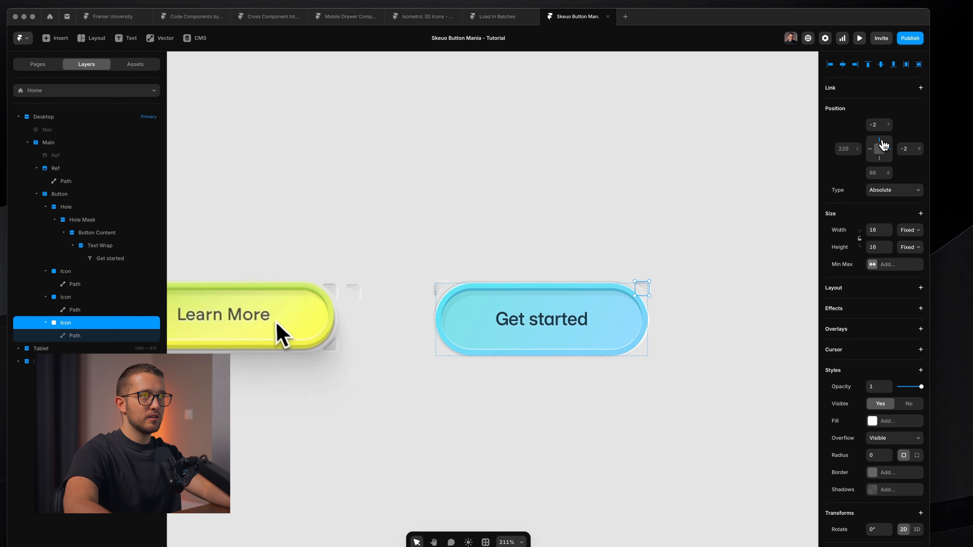
type("-2")
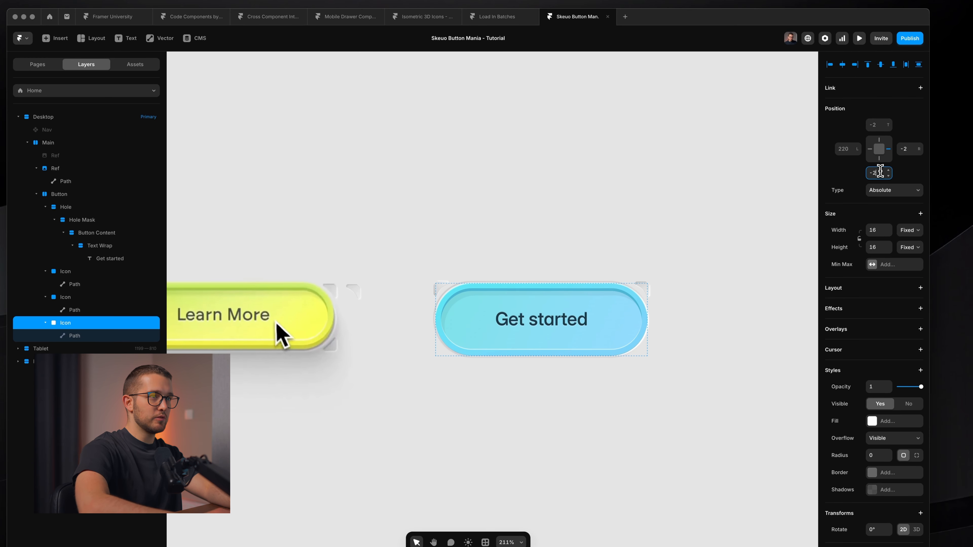
key("Return")
left_click_drag(655, 351, 661, 370)
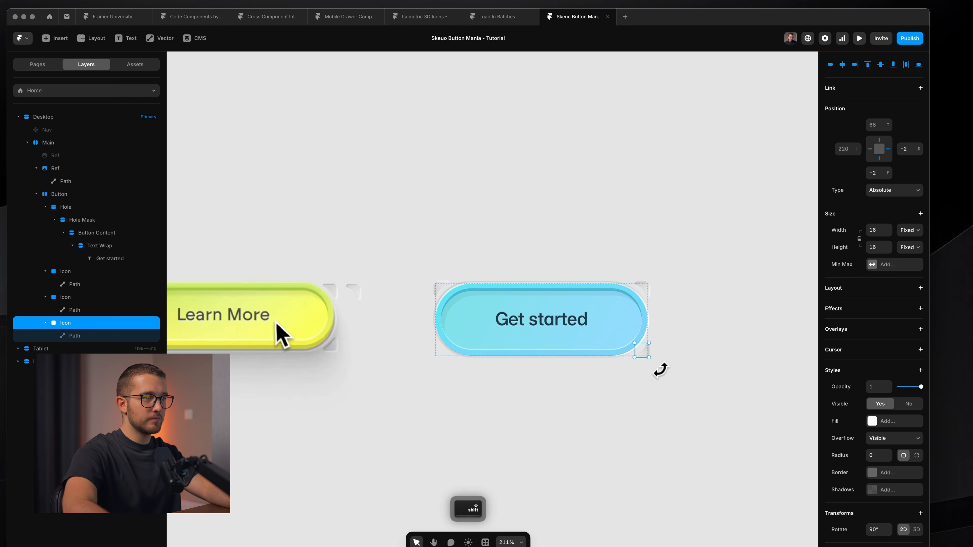
Step: Duplicate the bottom-right Icon frame, anchor the copy with a left offset of -2 and rotate it to fit the bottom-left corner
key("super+d")
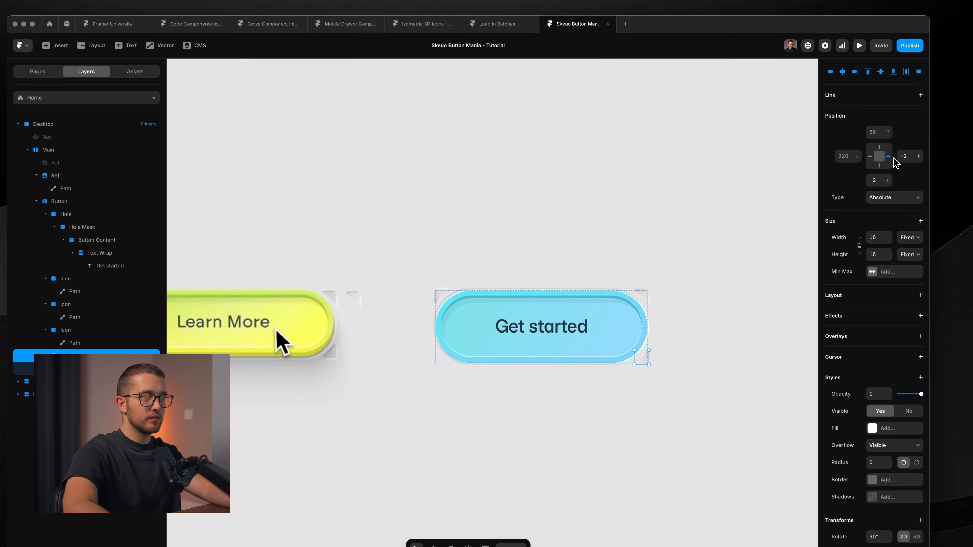
left_click(889, 157)
type("-2")
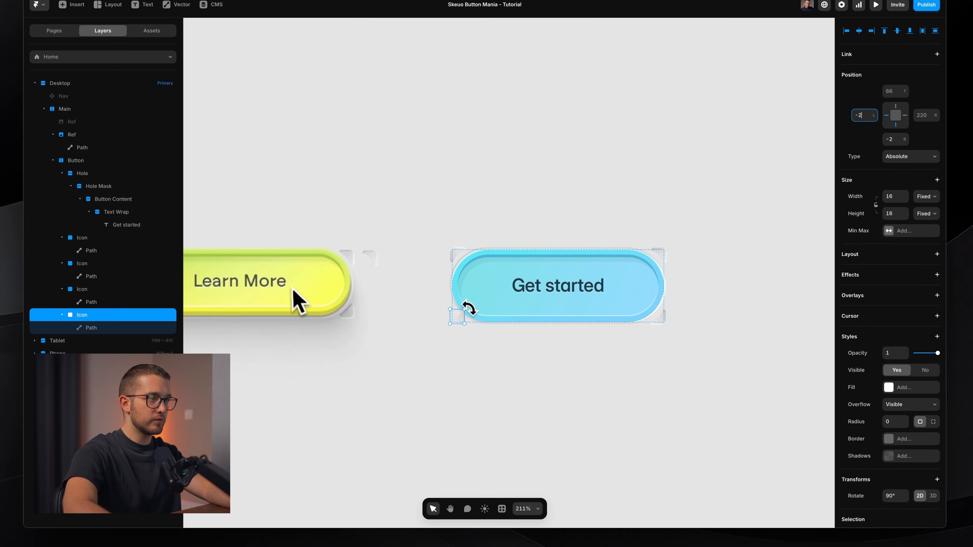
key("Return")
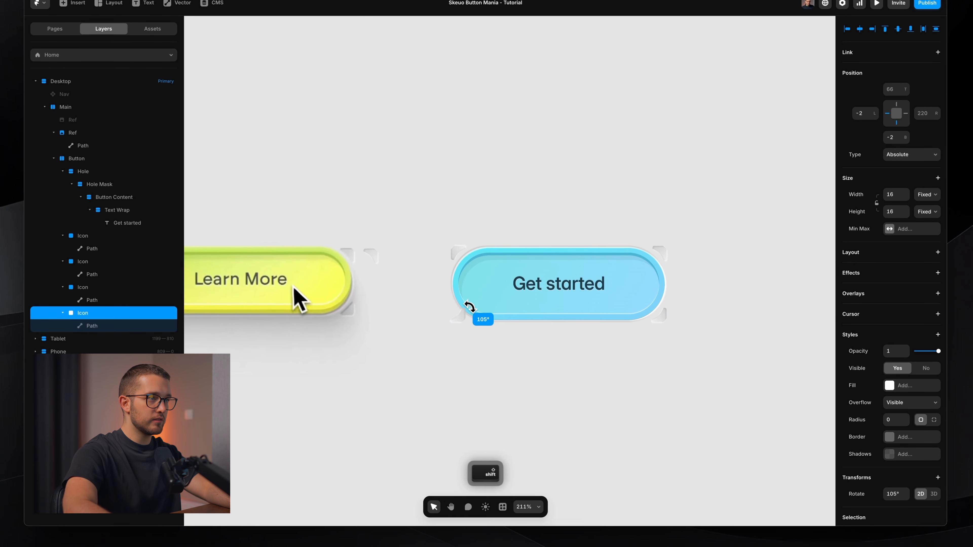
left_click(492, 347)
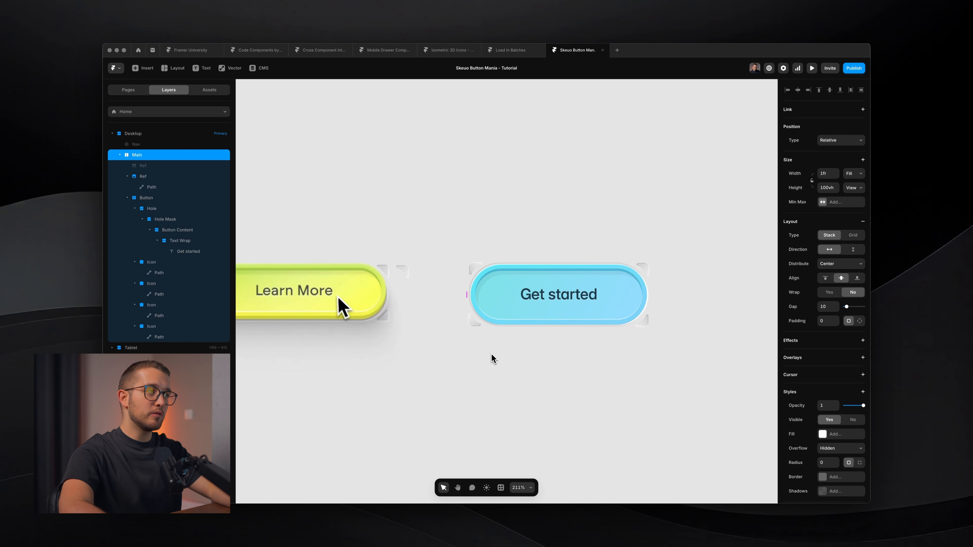
Step: Rotate the linear fill gradient of the path in the button's top-left corner to about 231°
scroll(497, 321, "up", 5)
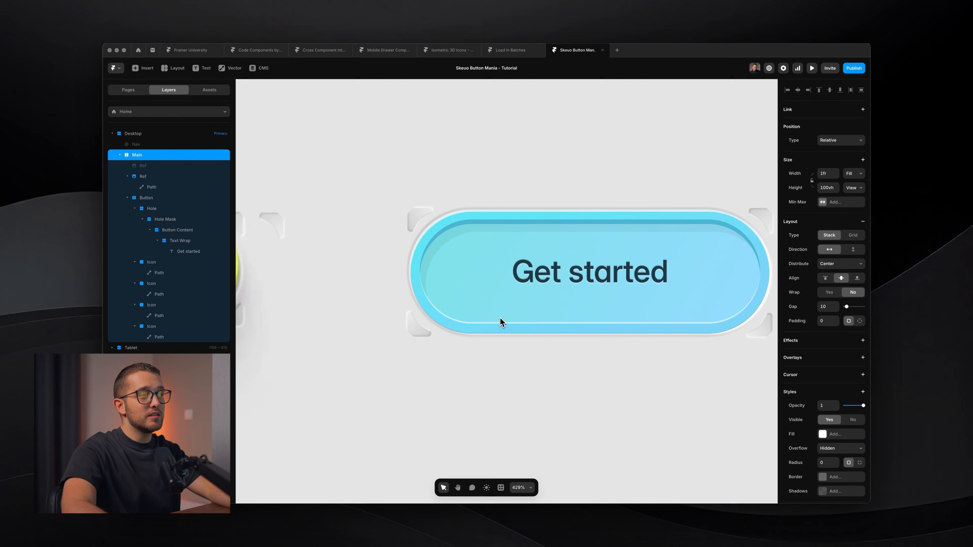
scroll(414, 303, "down", 4)
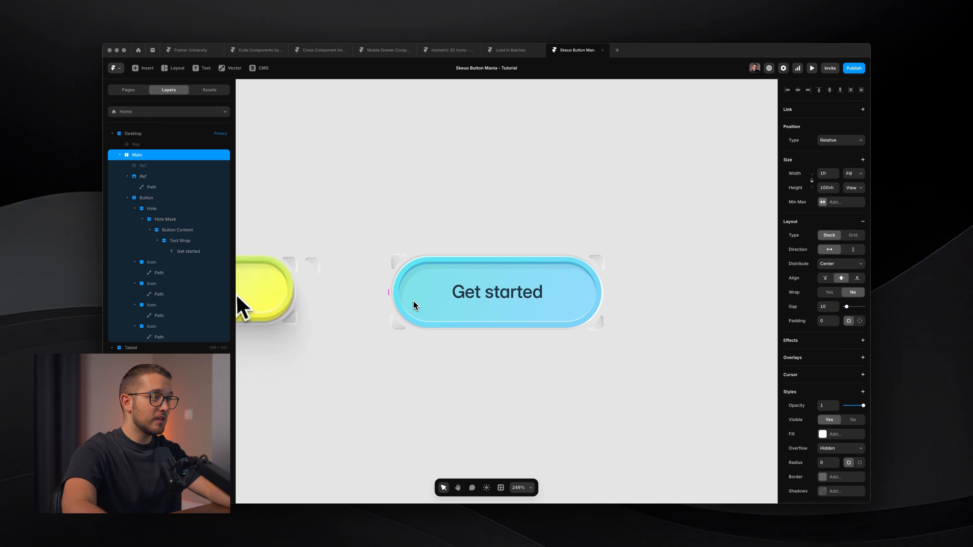
scroll(414, 303, "left", 2)
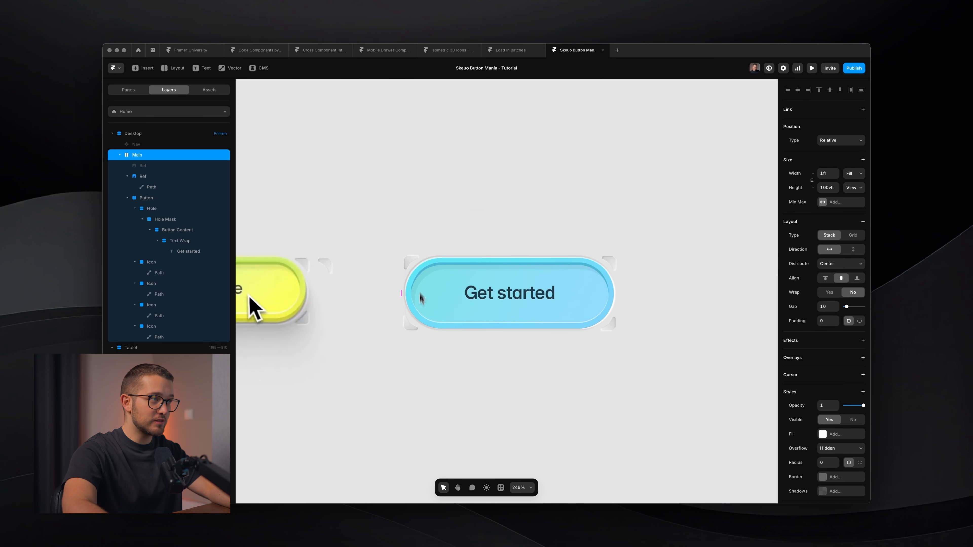
left_click(613, 262)
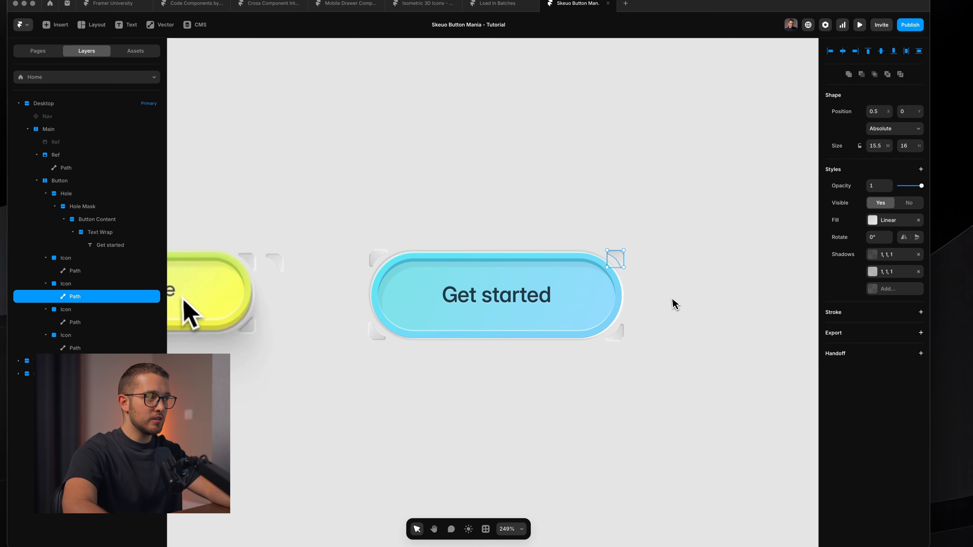
scroll(516, 297, "up", 5)
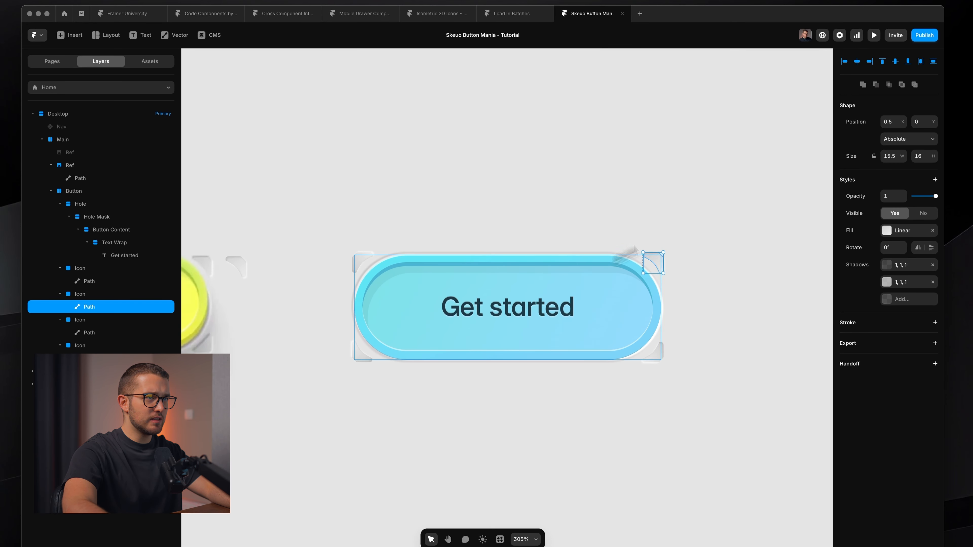
left_click(691, 217)
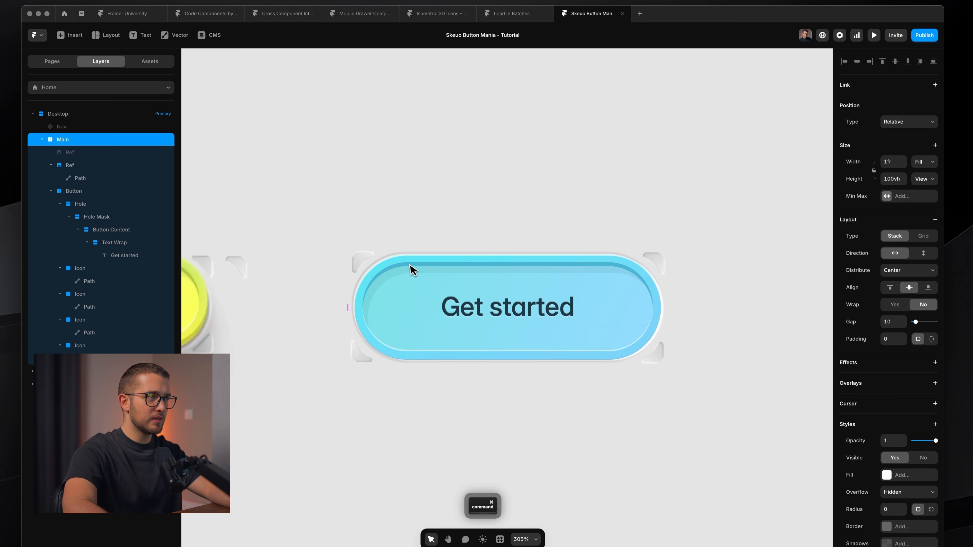
left_click(361, 259, "super")
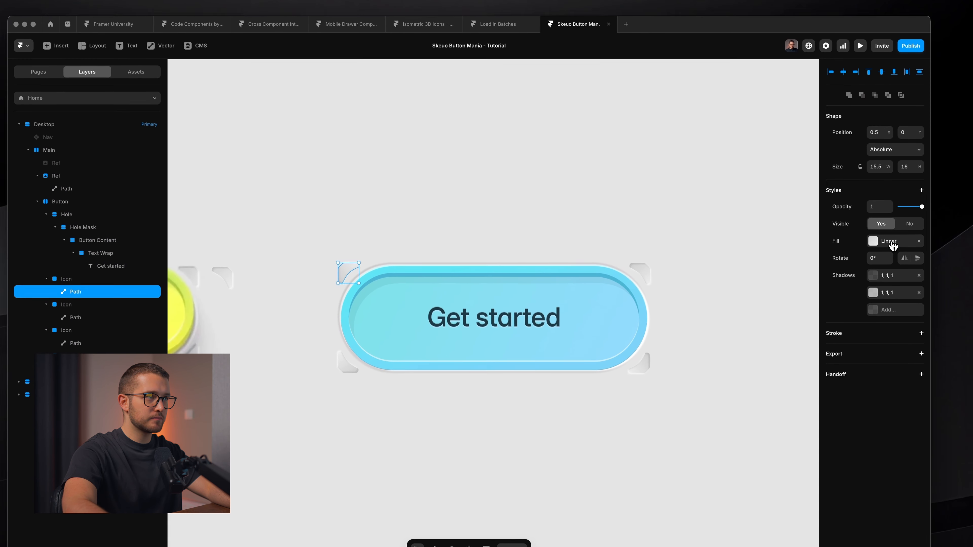
left_click(902, 231)
left_click_drag(362, 264, 365, 288)
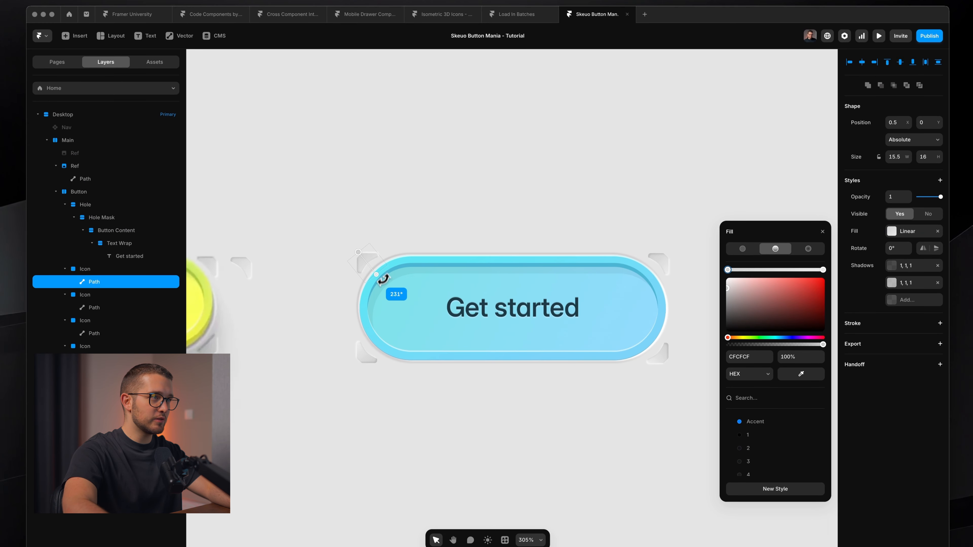
left_click(395, 230)
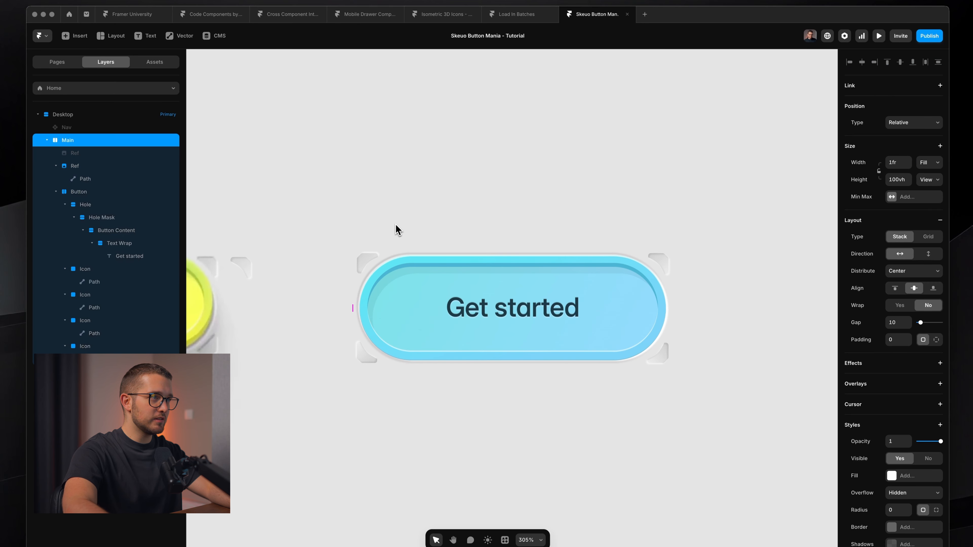
Step: Set the X offset of the top-left corner path's white outside shadow to -1
left_click(369, 262, "super")
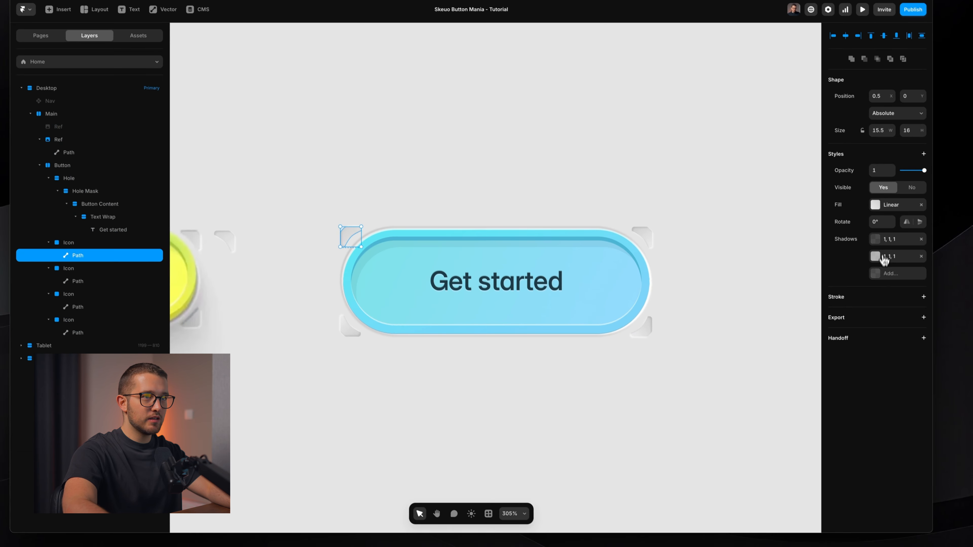
left_click(882, 257)
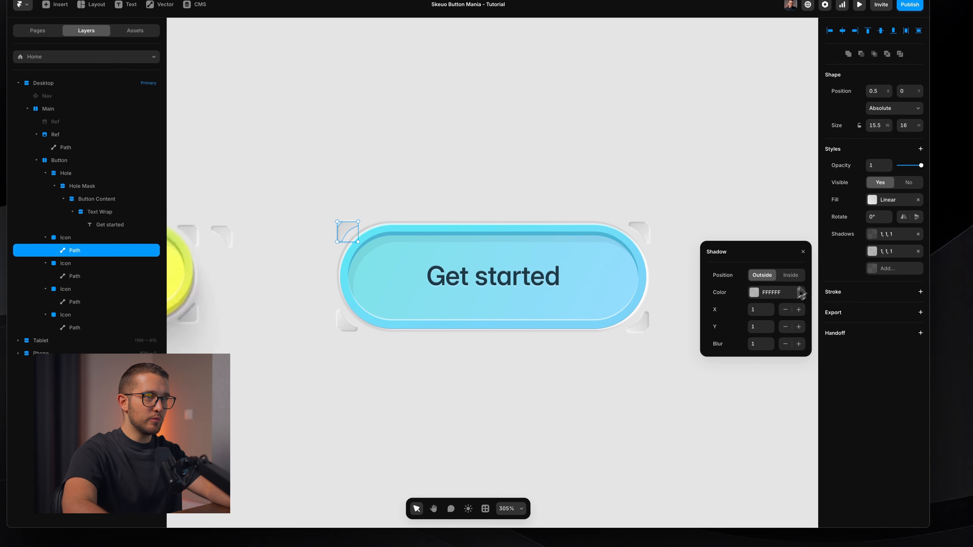
key("Down")
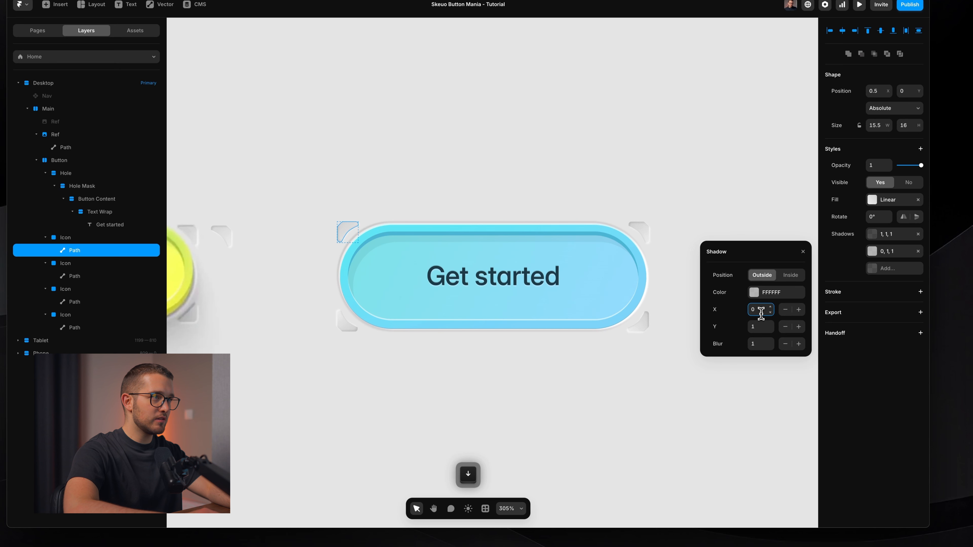
key("Down")
left_click(760, 325)
key("Down")
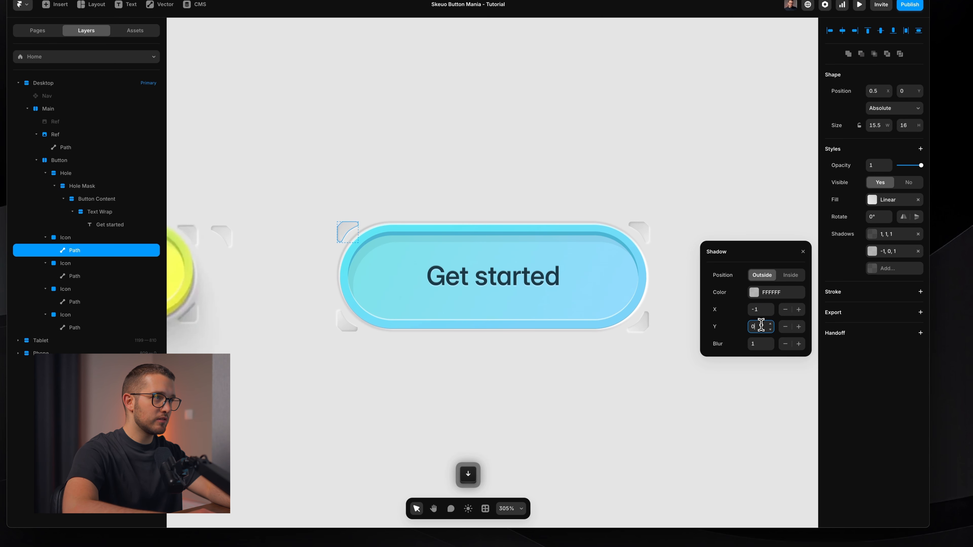
Step: Set the X offset of the top-left corner path's black inside shadow to -1
left_click(893, 234)
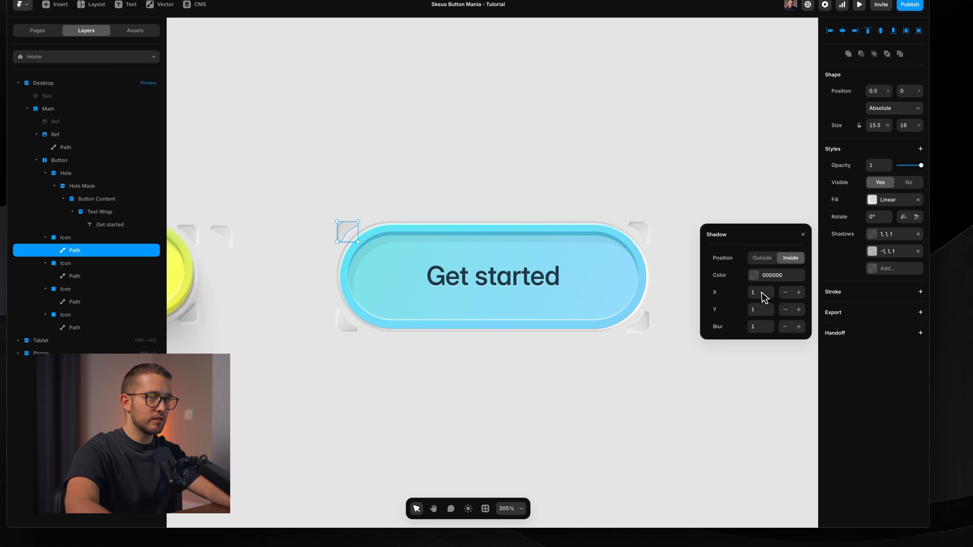
left_click(760, 292)
key("Up")
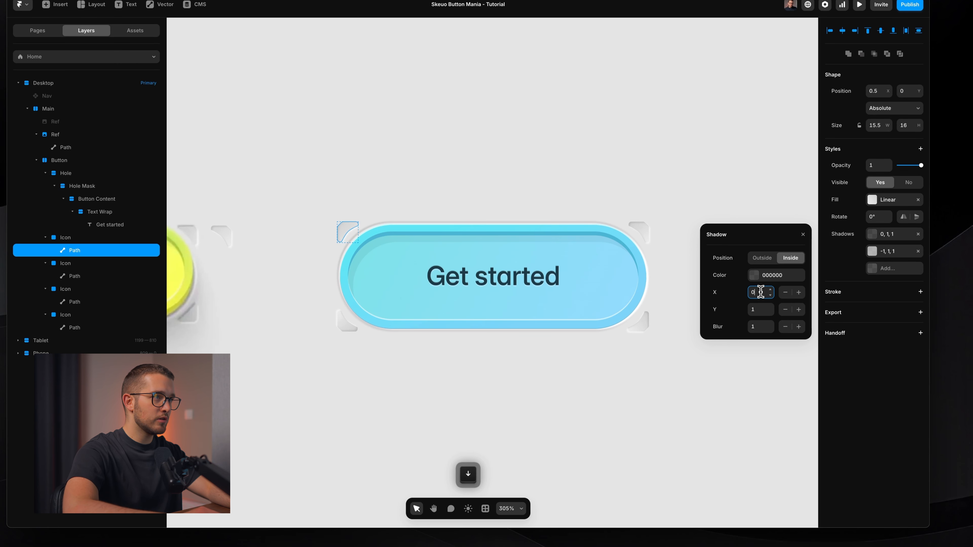
left_click(762, 309)
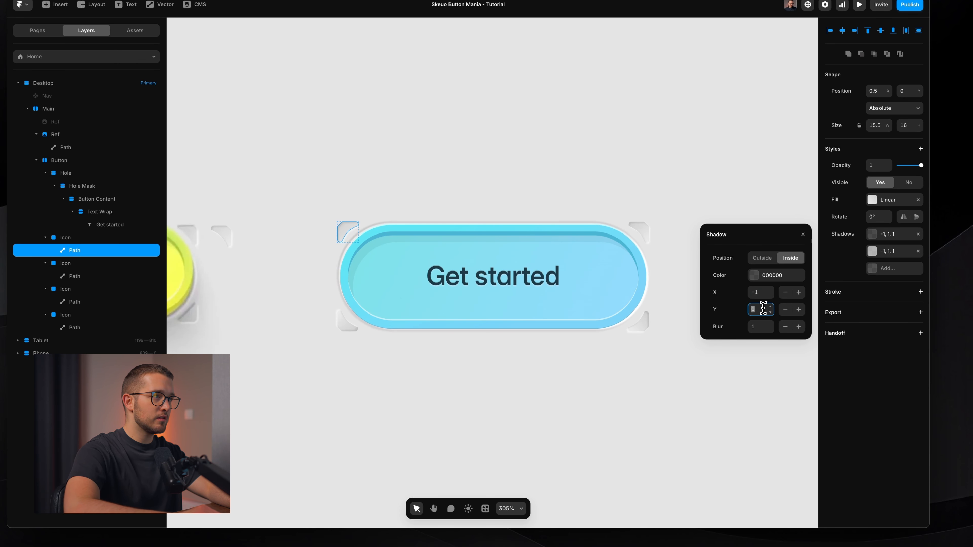
key("Down")
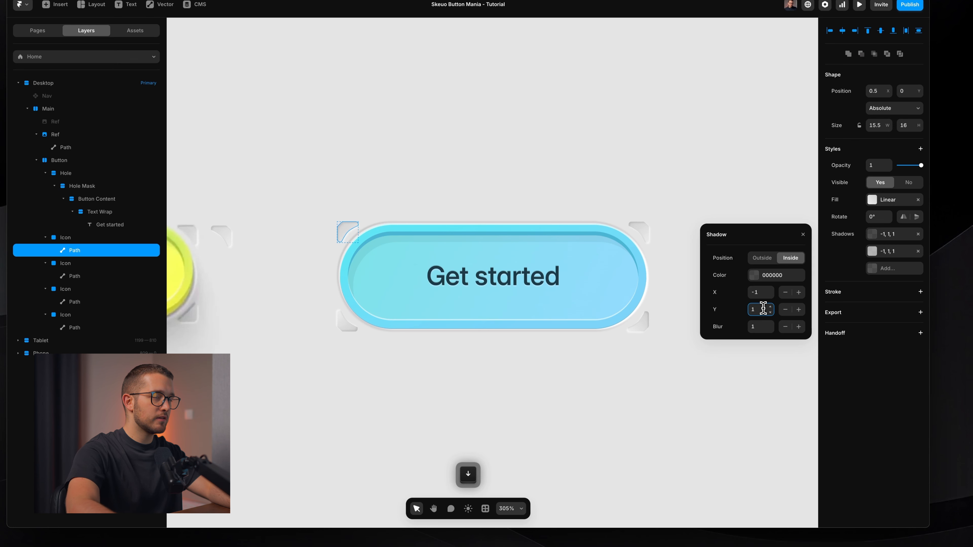
left_click(706, 393)
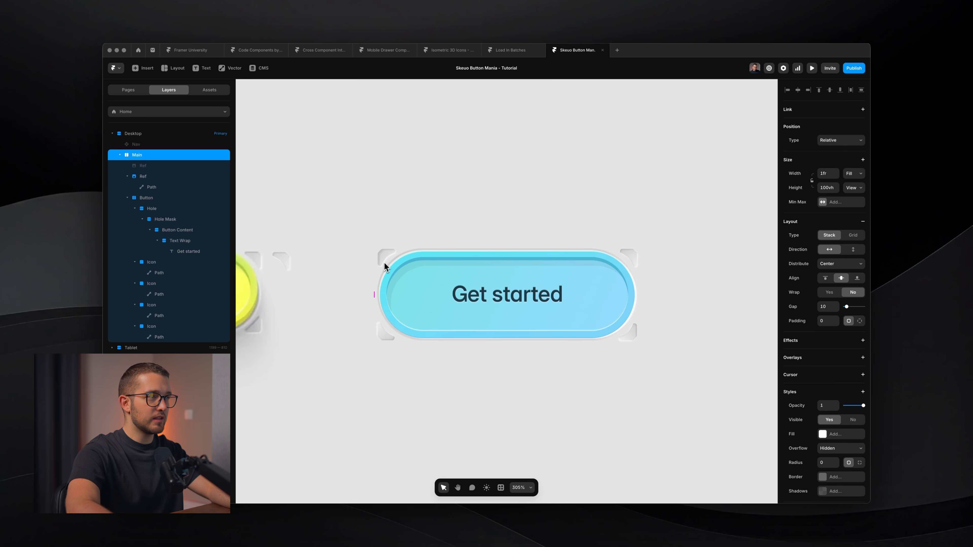
Step: Rotate the linear fill gradient of the path in the button's bottom-left corner to match the lighting
left_click(384, 332)
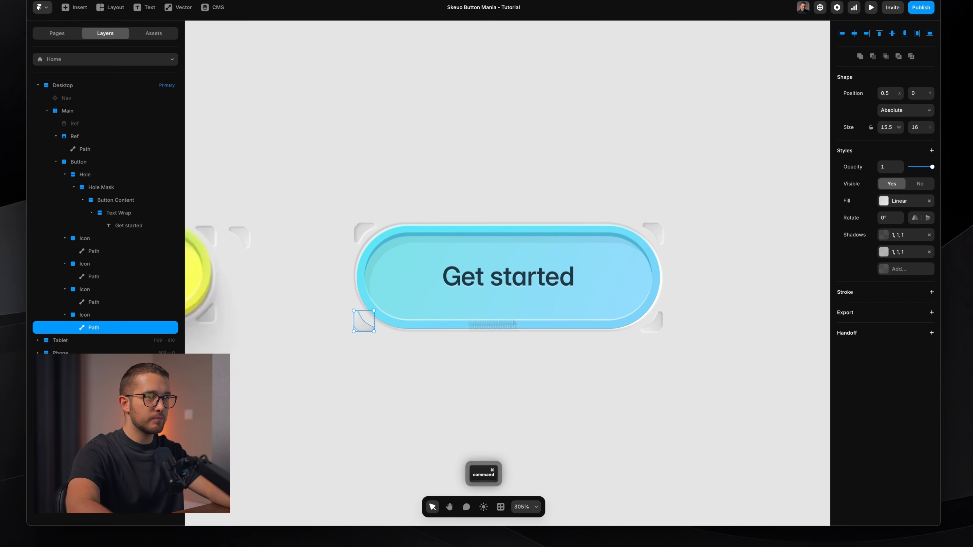
left_click(837, 235)
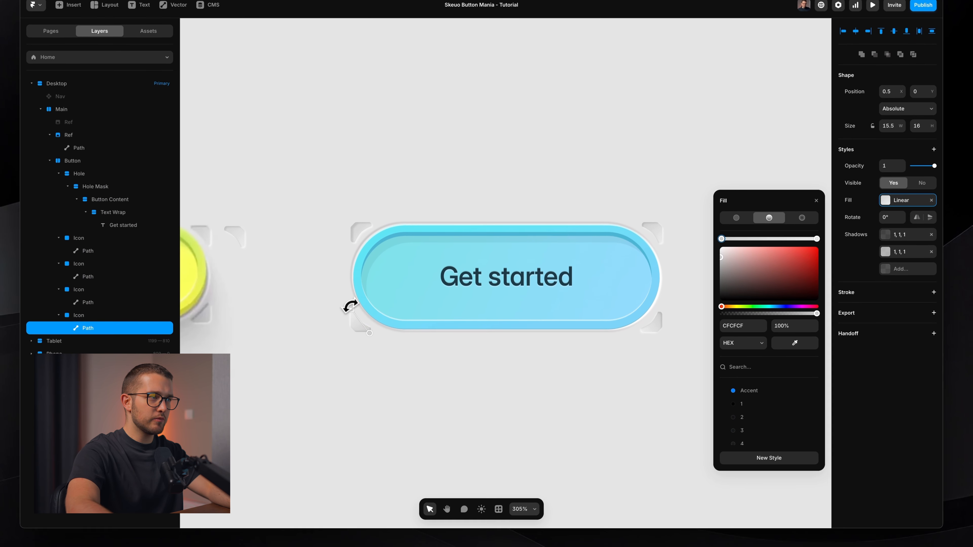
left_click_drag(336, 325, 402, 344)
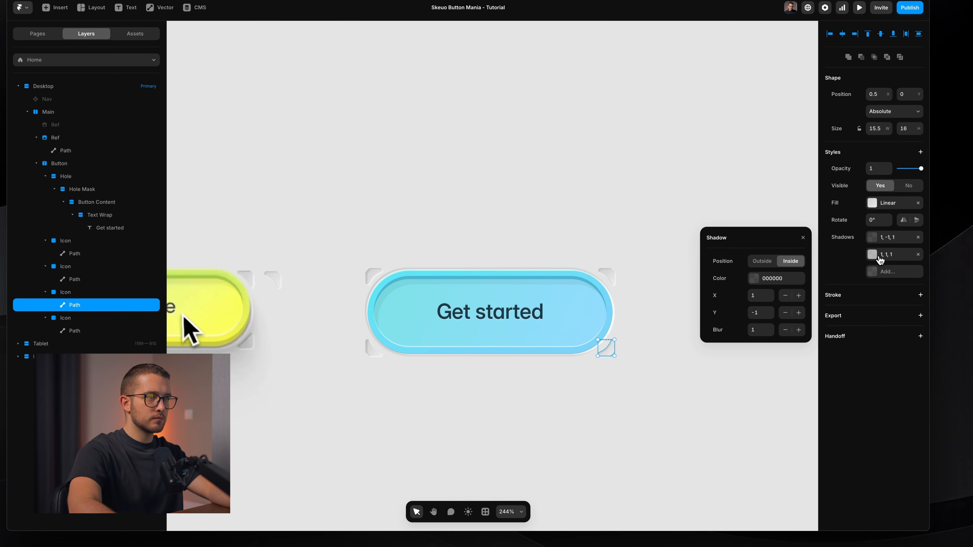
Step: Set the Y offset of the bottom-right corner path's white outside shadow to -1 and deselect the path
left_click(879, 258)
type("-1")
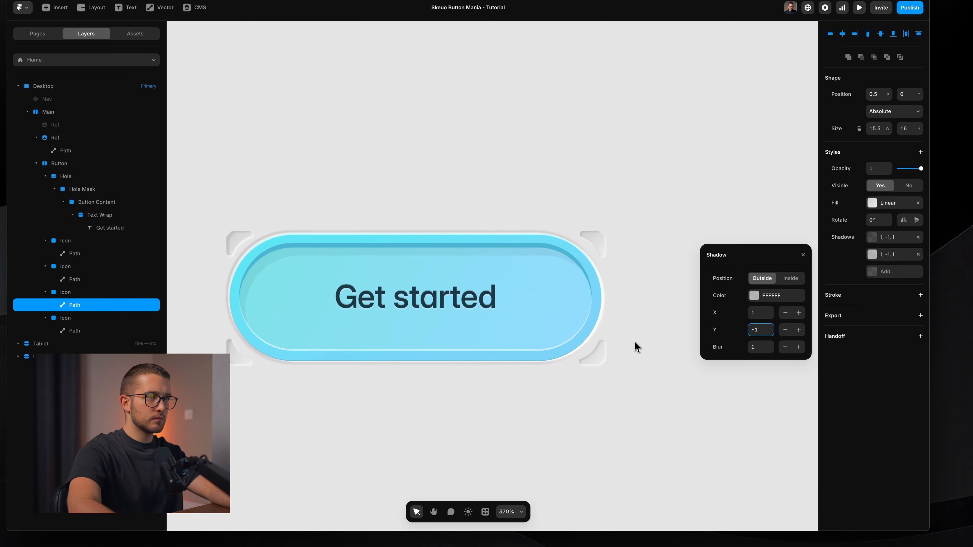
key("Return")
scroll(636, 347, "left", 1)
left_click(803, 256)
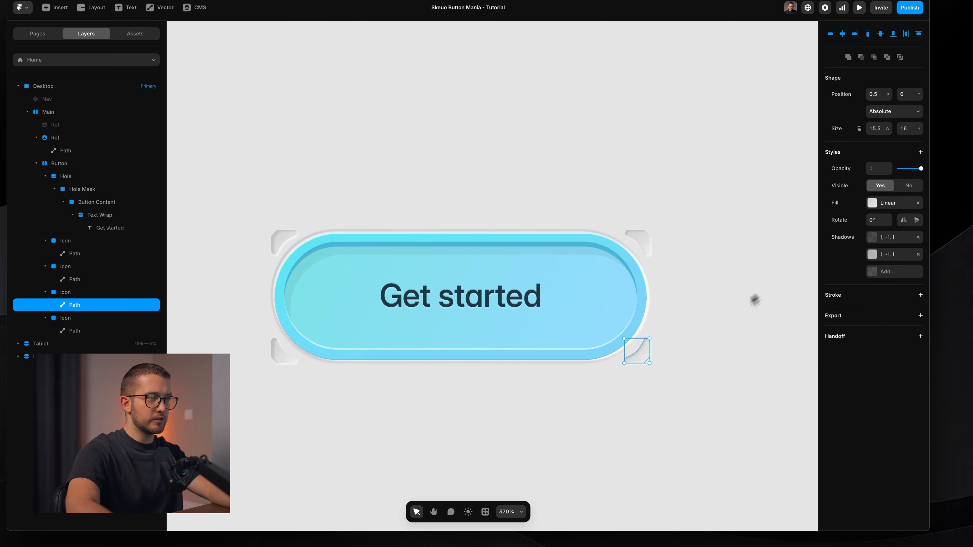
left_click(738, 305)
scroll(739, 305, "down", 3)
scroll(739, 305, "right", 1)
scroll(732, 304, "down", 3)
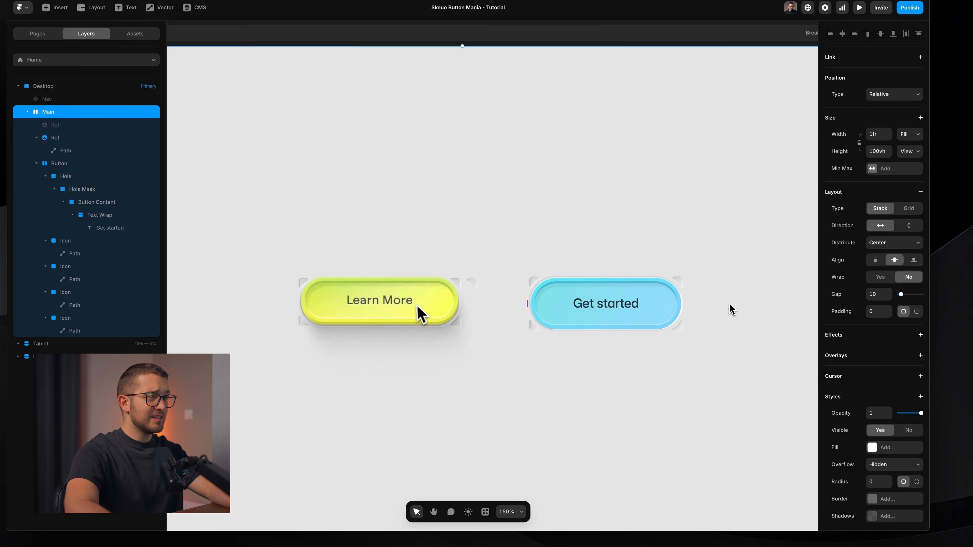
scroll(732, 309, "right", 1)
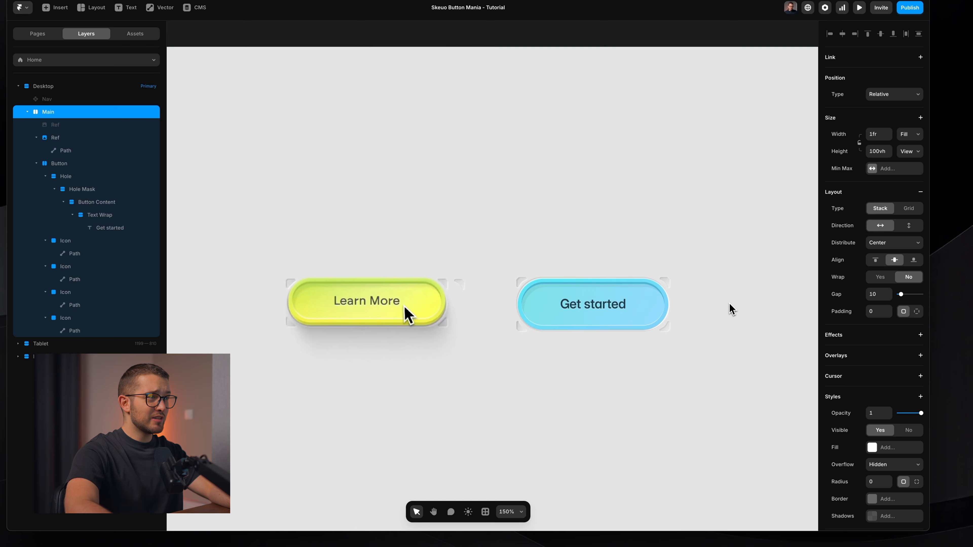
Step: Set the bottom padding of the Hole Mask layer to 10
left_click(660, 318)
scroll(659, 318, "up", 1)
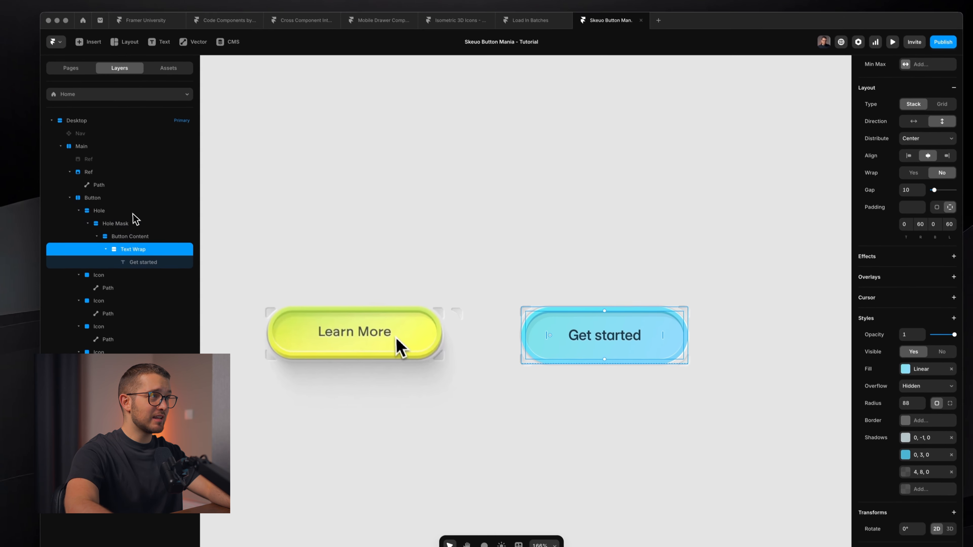
left_click(133, 213)
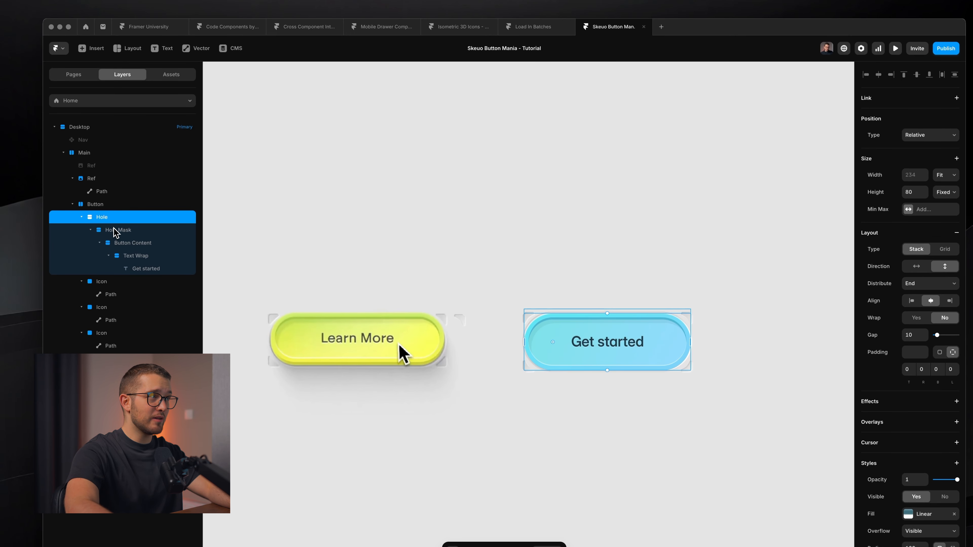
left_click(115, 230)
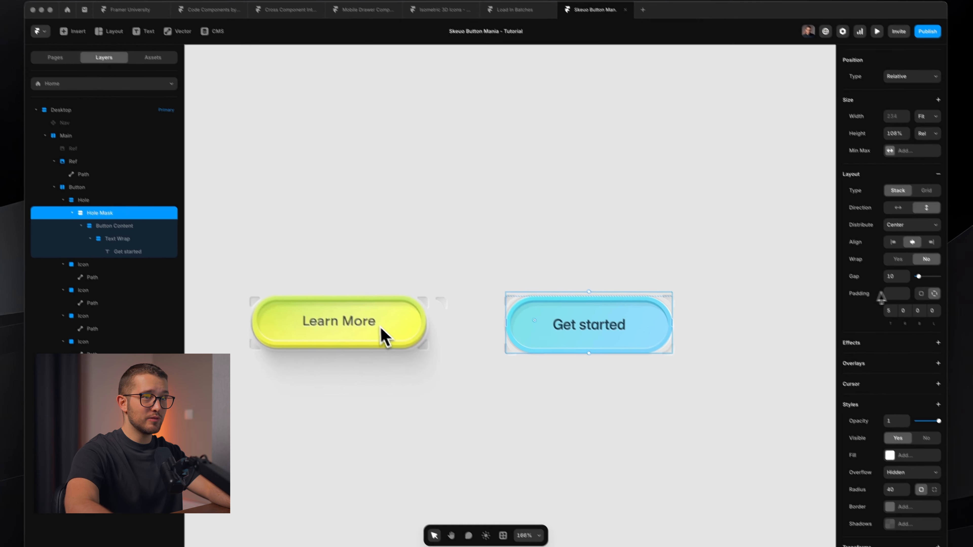
left_click(934, 329)
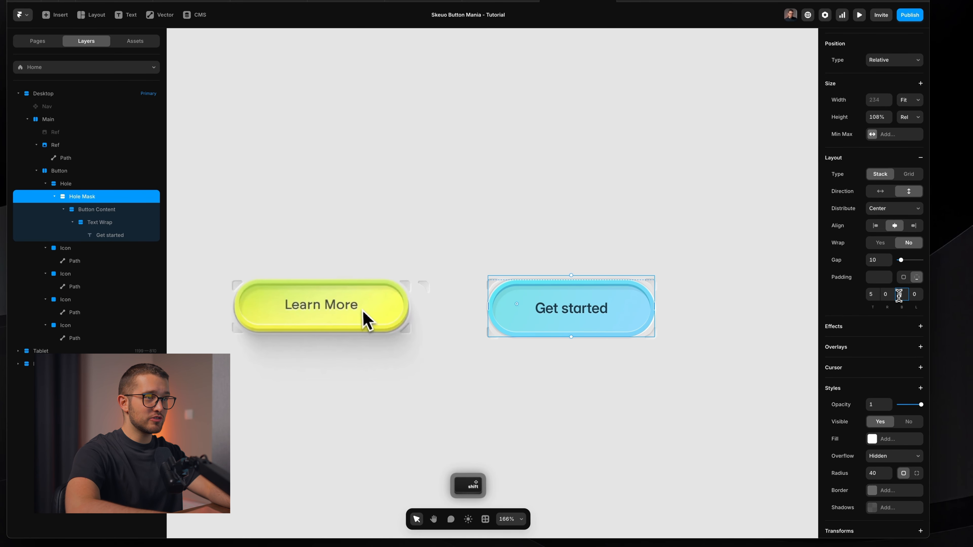
key("shift+Up")
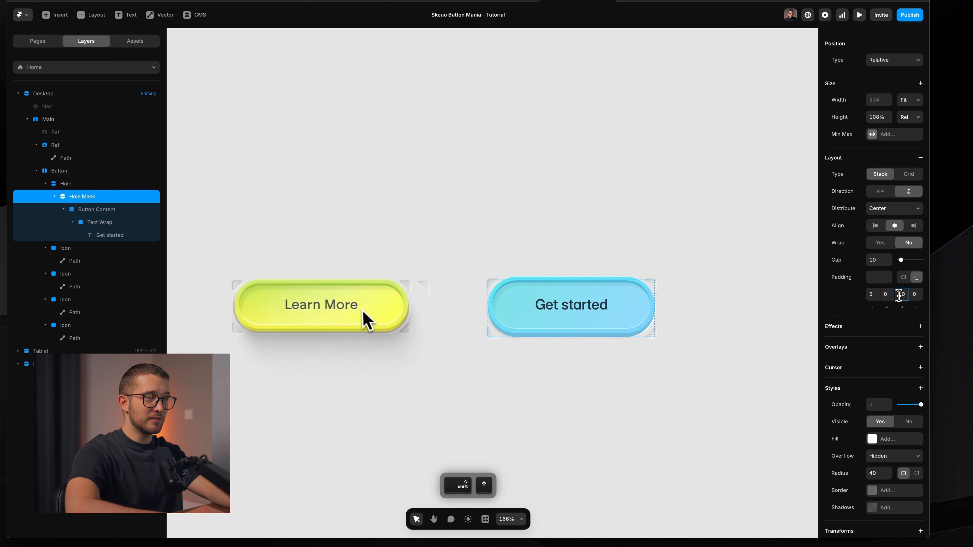
scroll(472, 369, "up", 3)
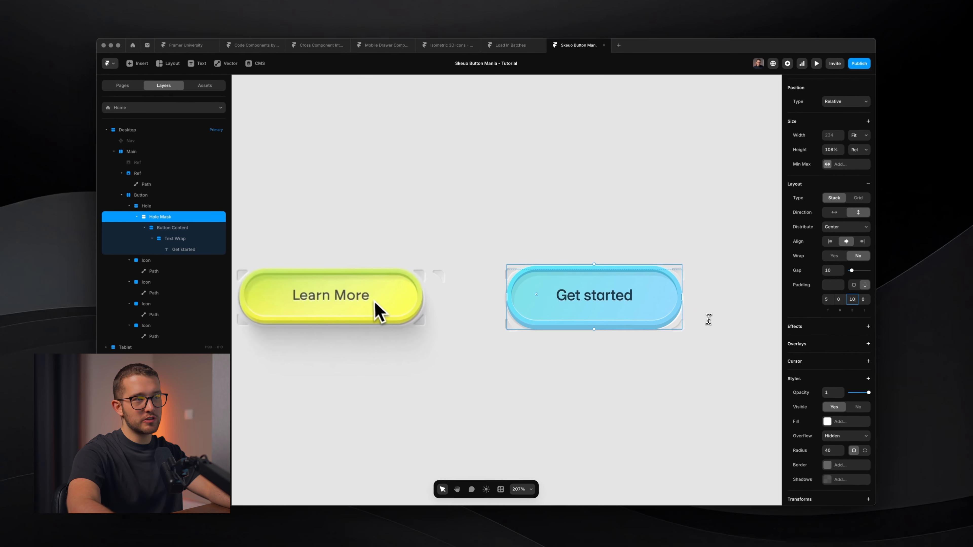
scroll(731, 317, "right", 2)
scroll(705, 320, "right", 1)
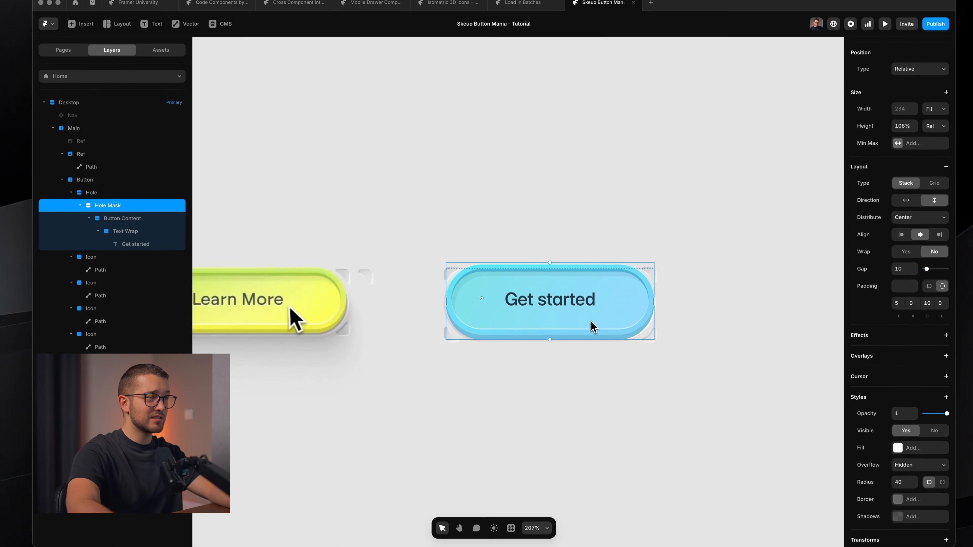
Step: Try a black outside box shadow with Y offset -2 and blur 8 on the Button Content layer
left_click(145, 218)
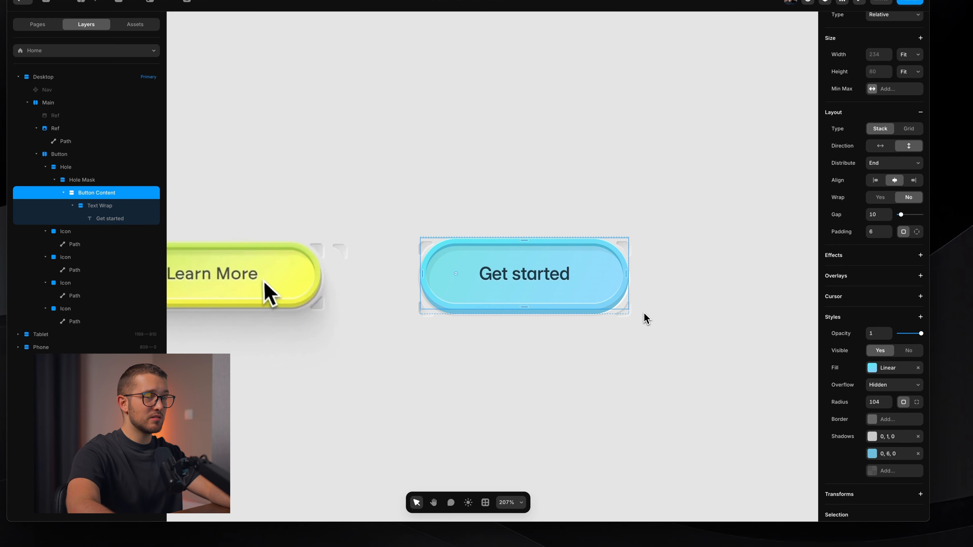
left_click(888, 471)
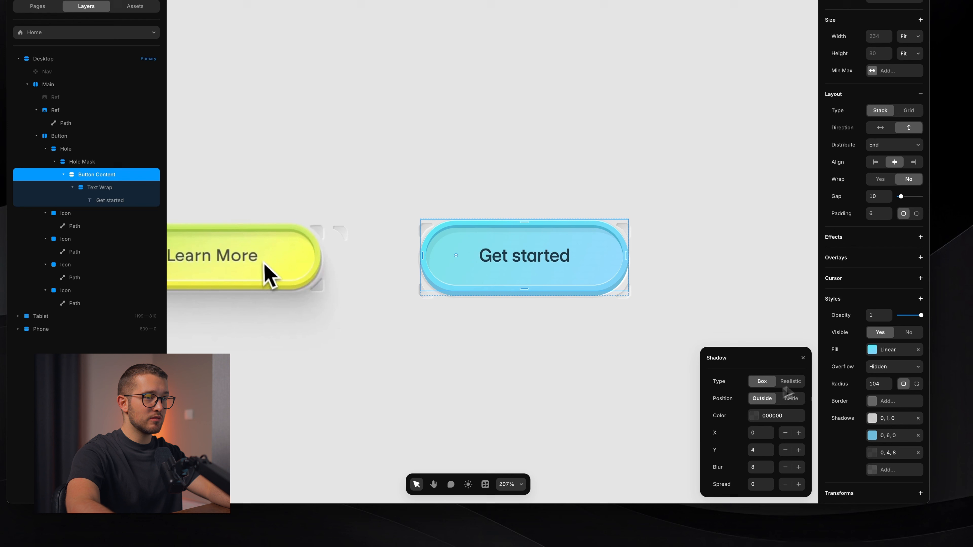
left_click(790, 383)
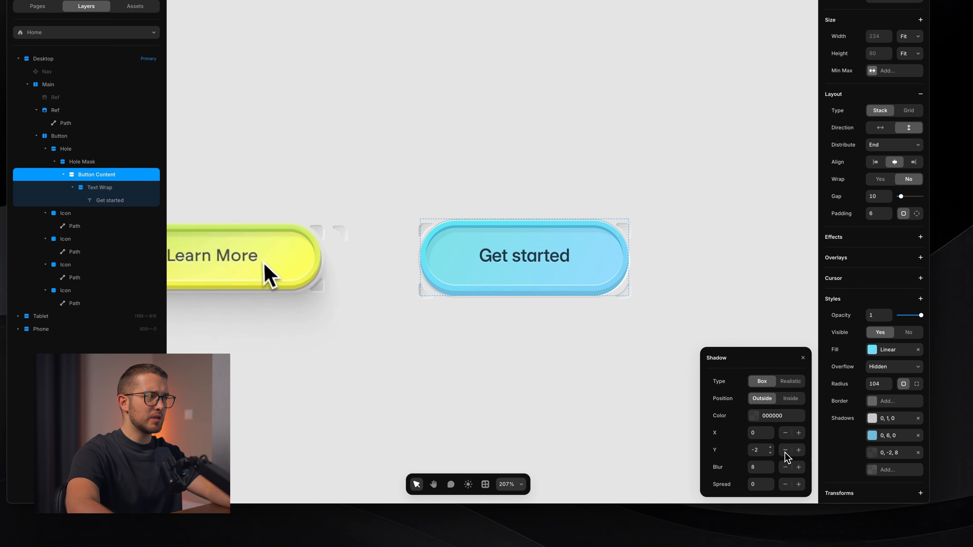
left_click(918, 453)
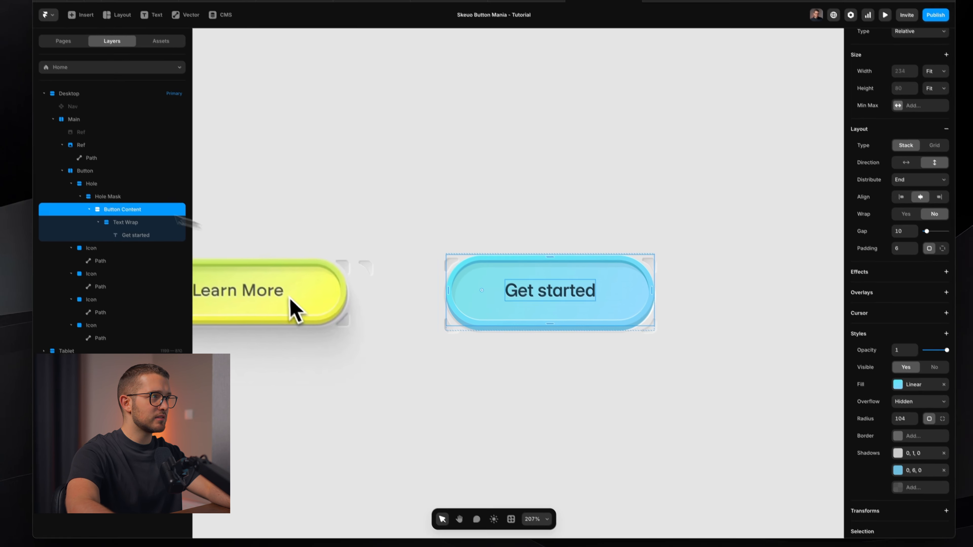
Step: Add a black outside box shadow with Y offset 32 and blur 64 to the Hole layer
left_click(93, 162)
left_click(127, 202)
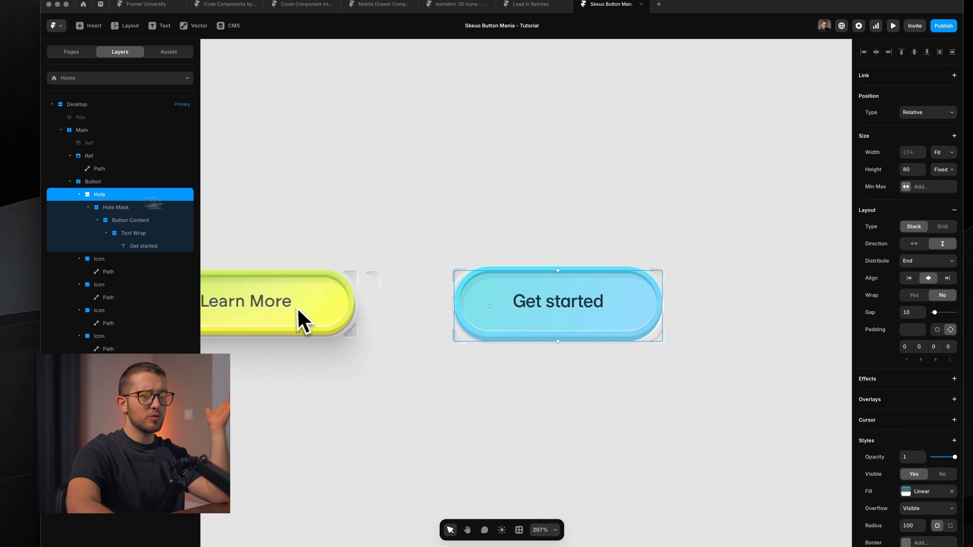
scroll(859, 418, "down", 5)
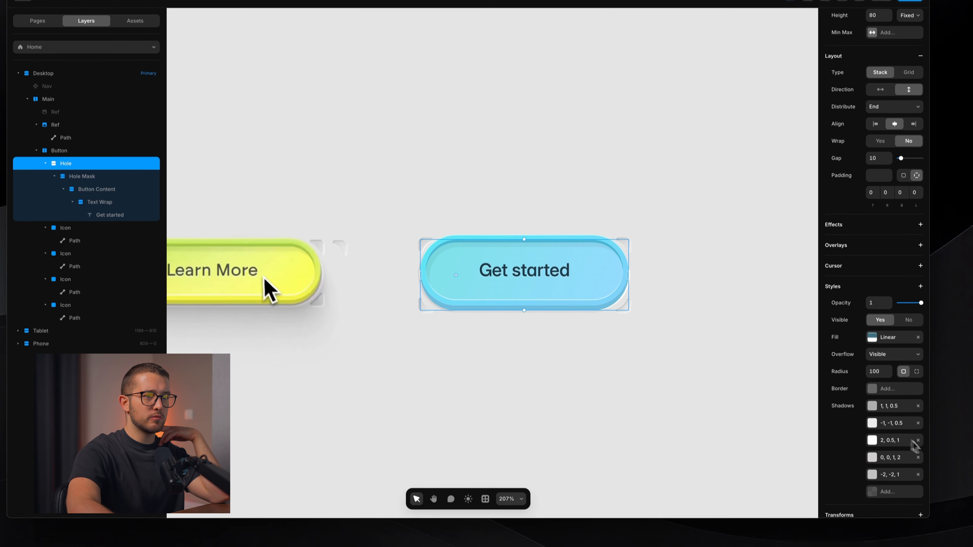
scroll(915, 445, "down", 2)
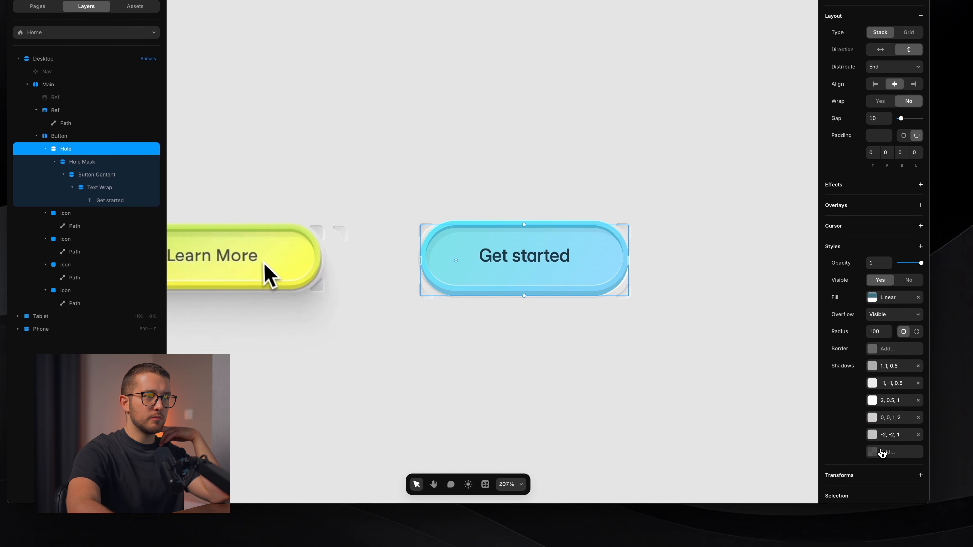
left_click(881, 452)
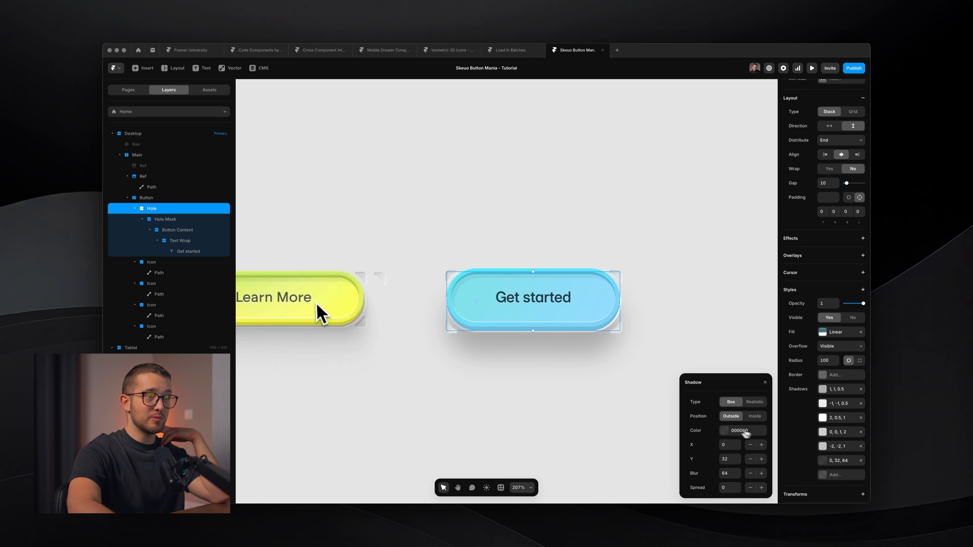
scroll(656, 383, "up", 5)
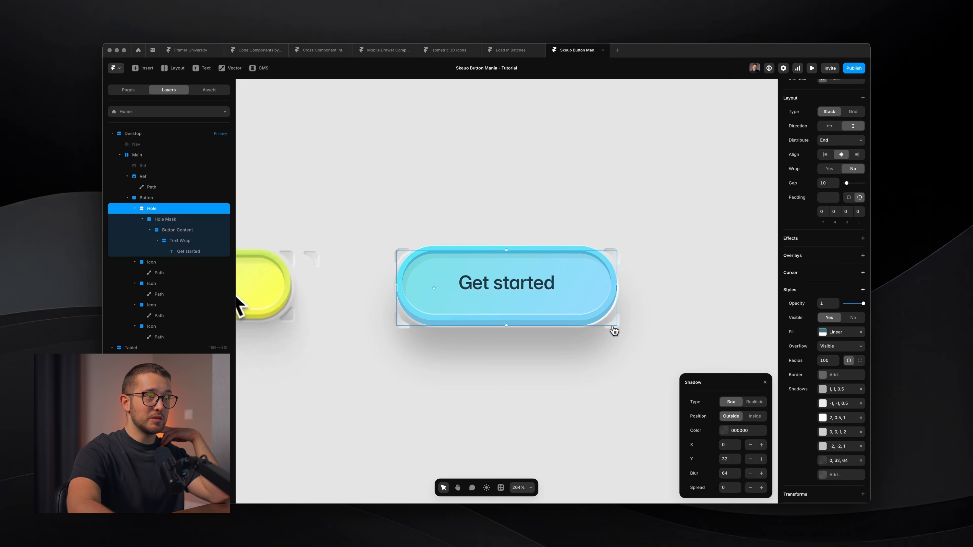
scroll(613, 331, "down", 4)
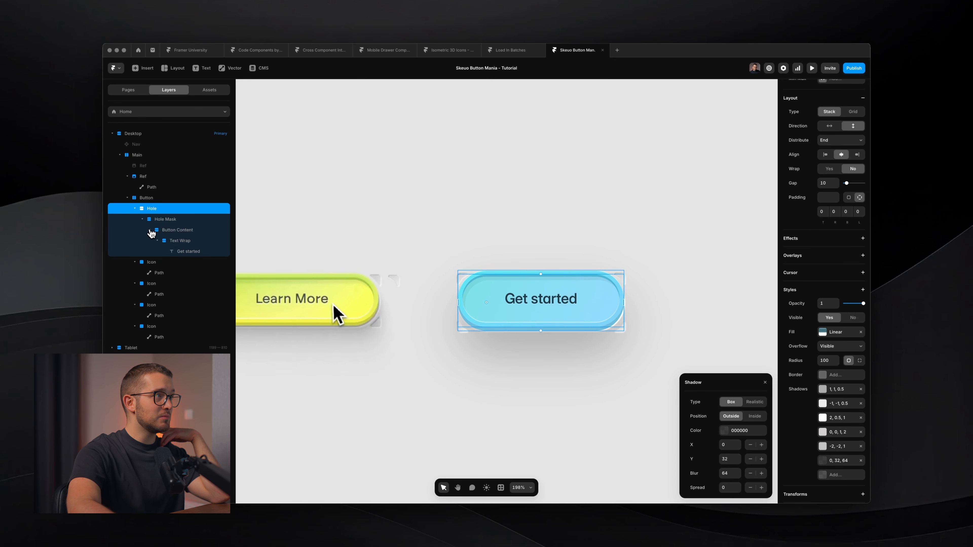
Step: Collapse the Hole layer and give it a Z index of 3 to stack it above the corner icons
left_click(136, 209)
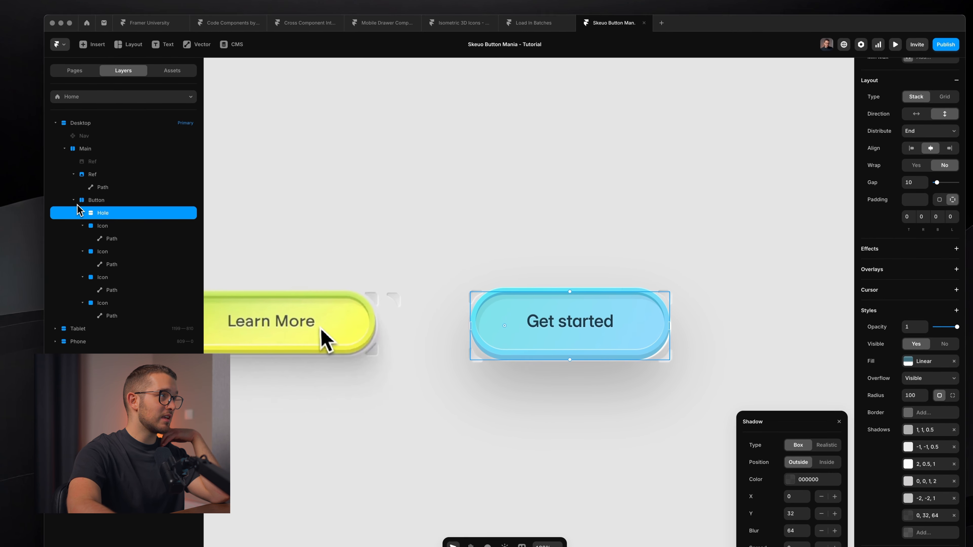
left_click(100, 227)
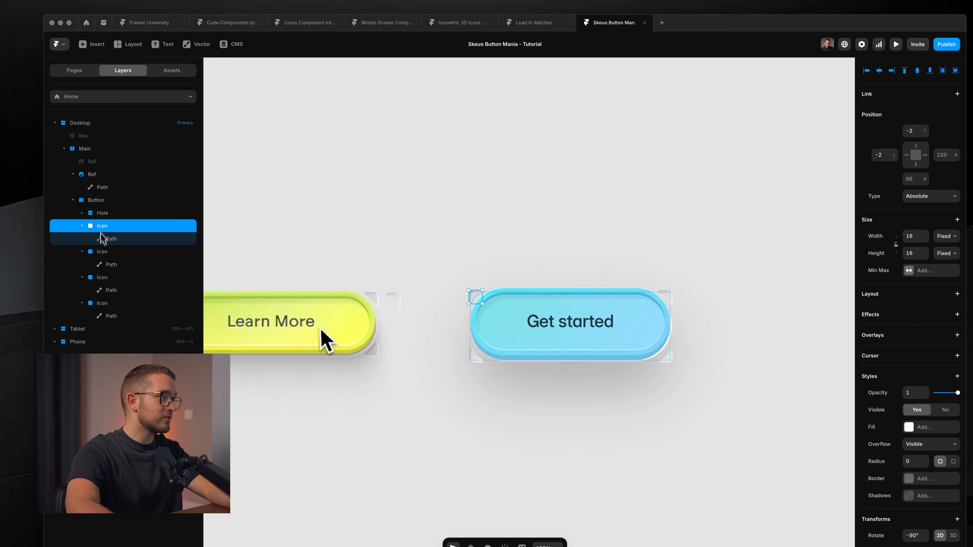
left_click(102, 253, "super")
left_click(103, 279, "super")
left_click(114, 204)
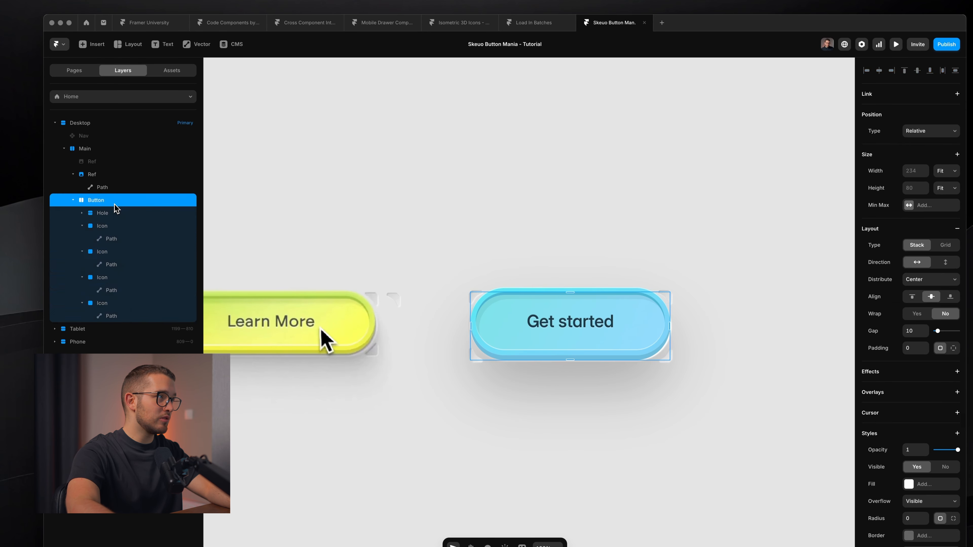
left_click(115, 212)
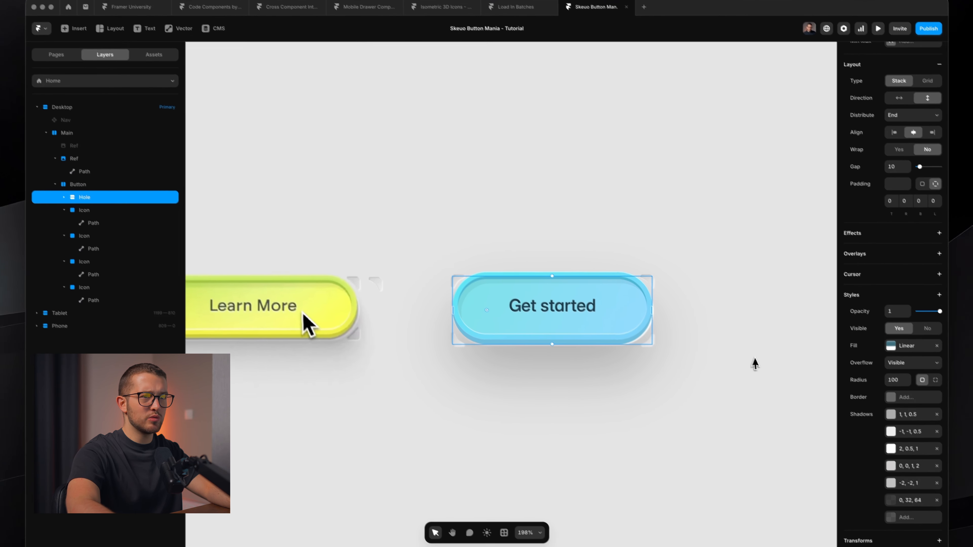
left_click(957, 310)
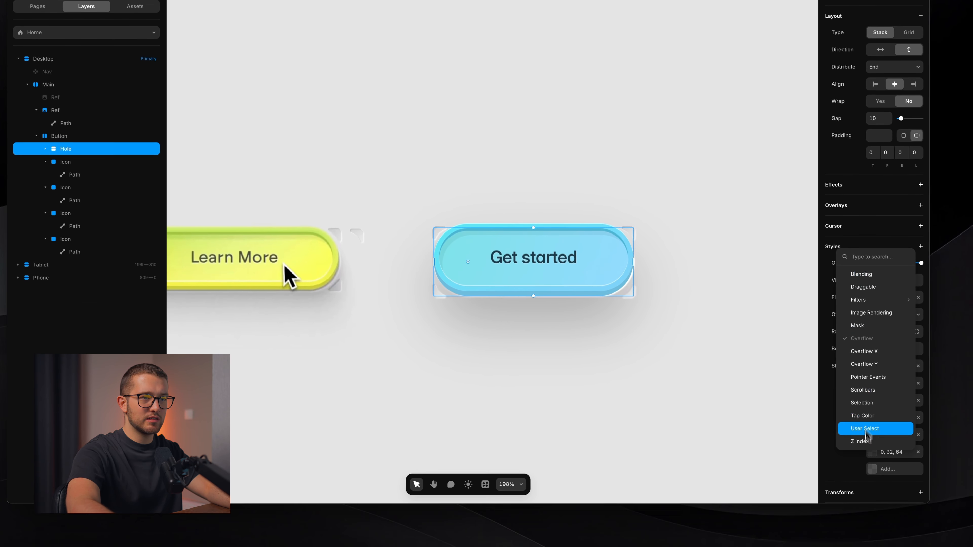
left_click(865, 440)
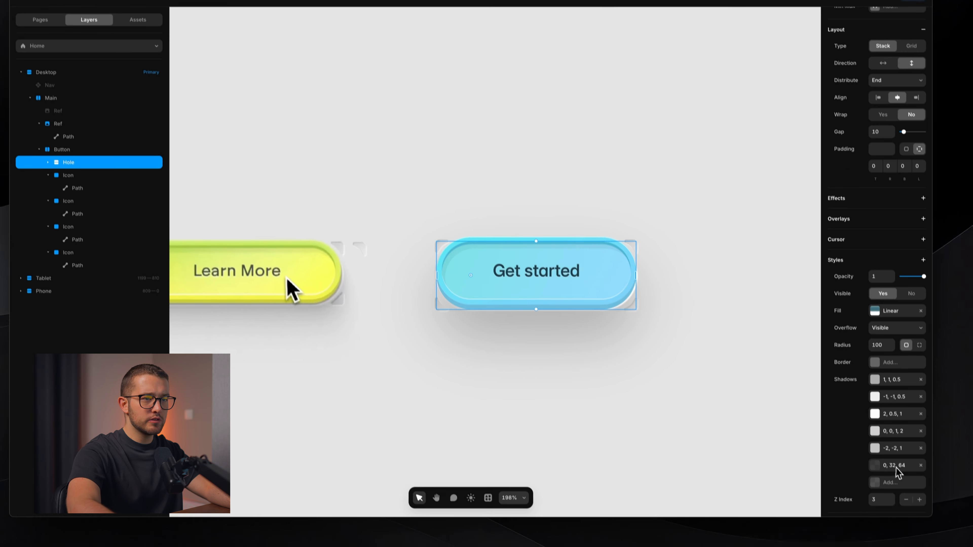
Step: Set the blur of the Hole layer's black drop shadow to 20
left_click(891, 453)
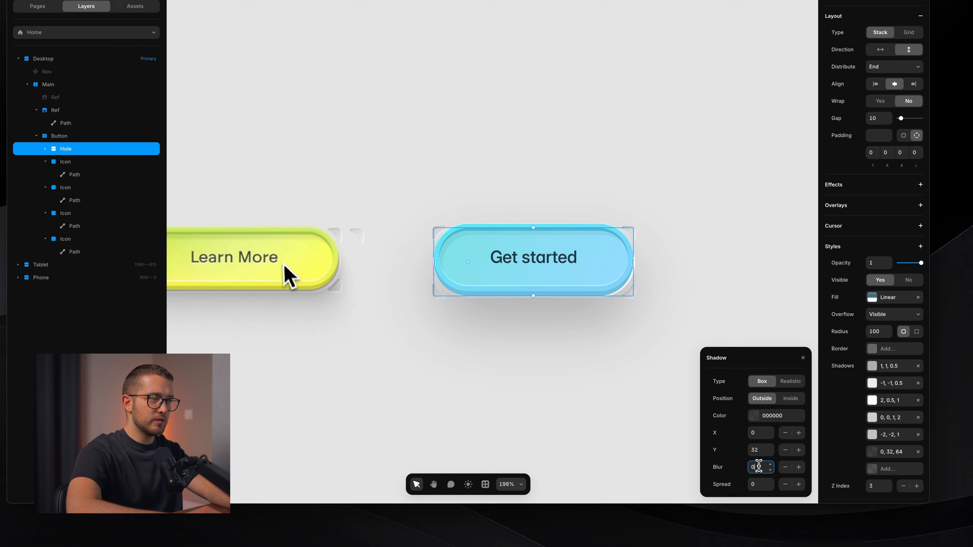
key("super+a")
type("2")
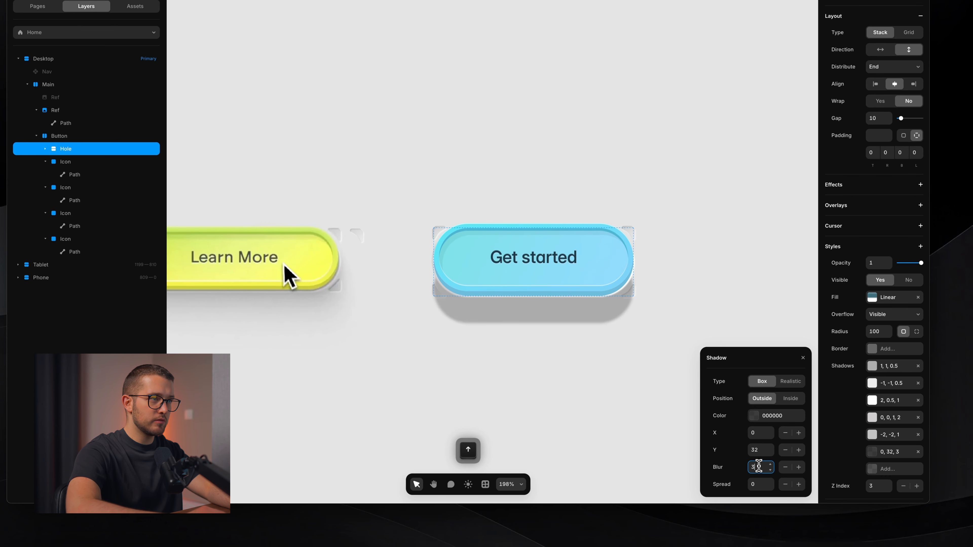
key("Up")
key("Up")
key("Up")
key("shift+Up")
key("shift+Up")
key("shift+Down")
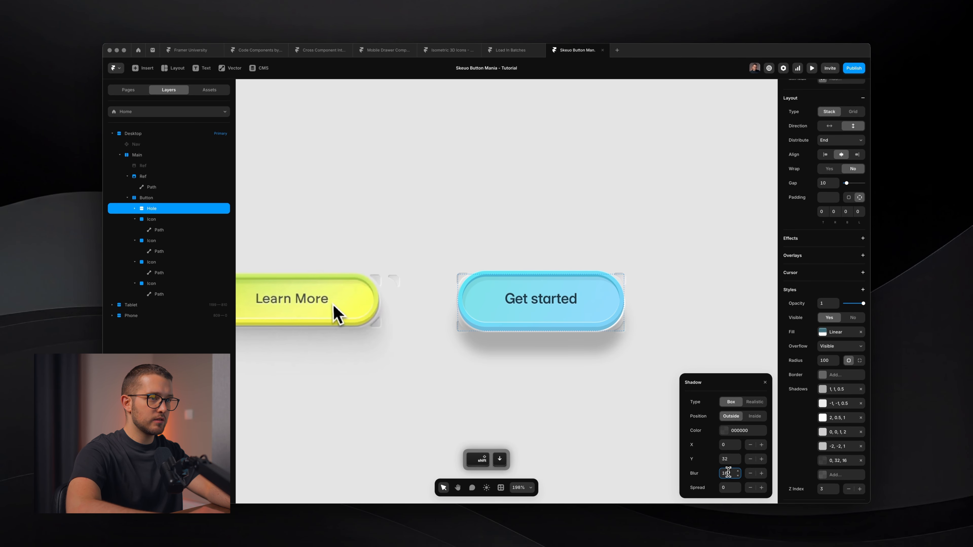
key("Up")
Step: Set the opacity of the Hole drop shadow's black color to 15%
left_click(724, 430)
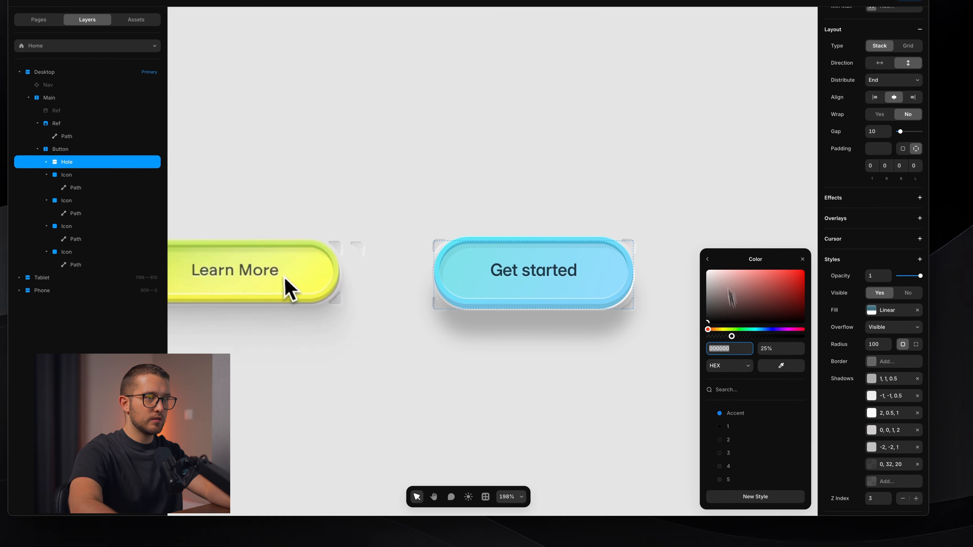
left_click_drag(732, 338, 719, 337)
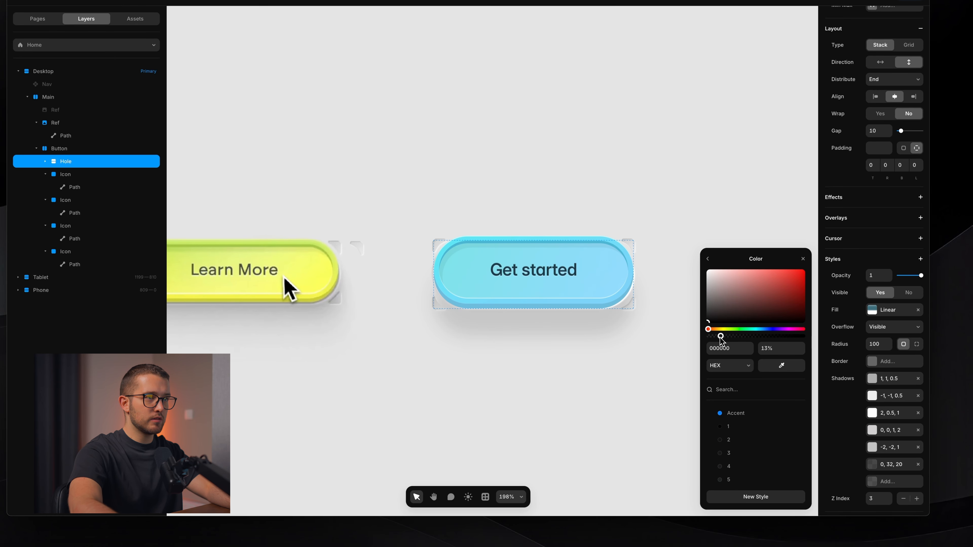
left_click(779, 351)
type("1")
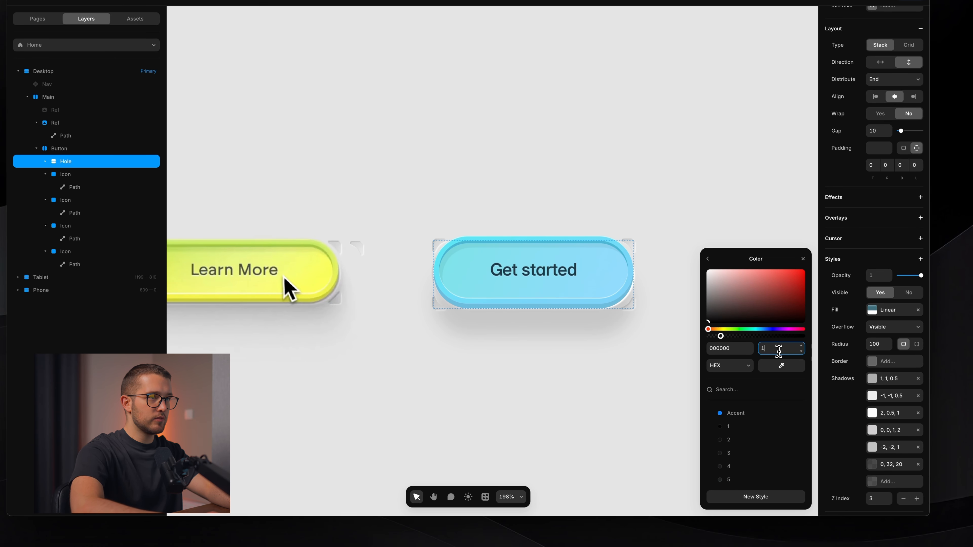
type("5")
key("Return")
left_click(709, 259)
Step: Set the Y offset of the Hole layer's black drop shadow to 0
left_click_drag(770, 465, 771, 473)
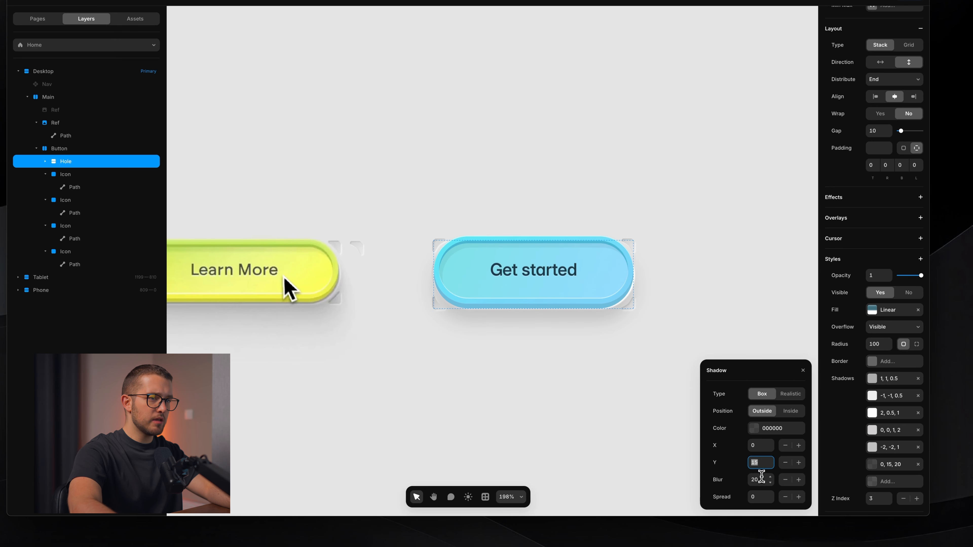
type("0")
key("Tab")
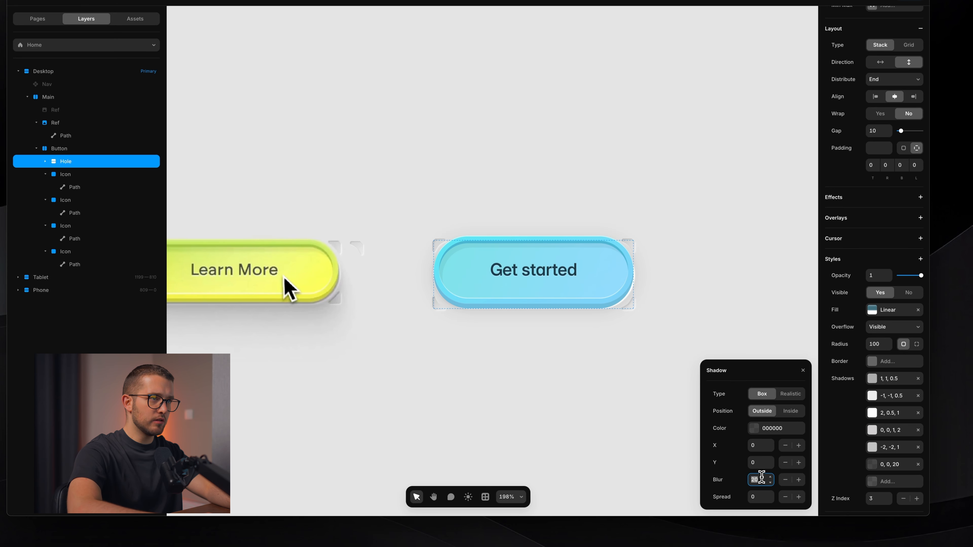
Step: Set the blur of the Hole layer's black drop shadow to 10
type("0")
key("BackSpace")
type("10")
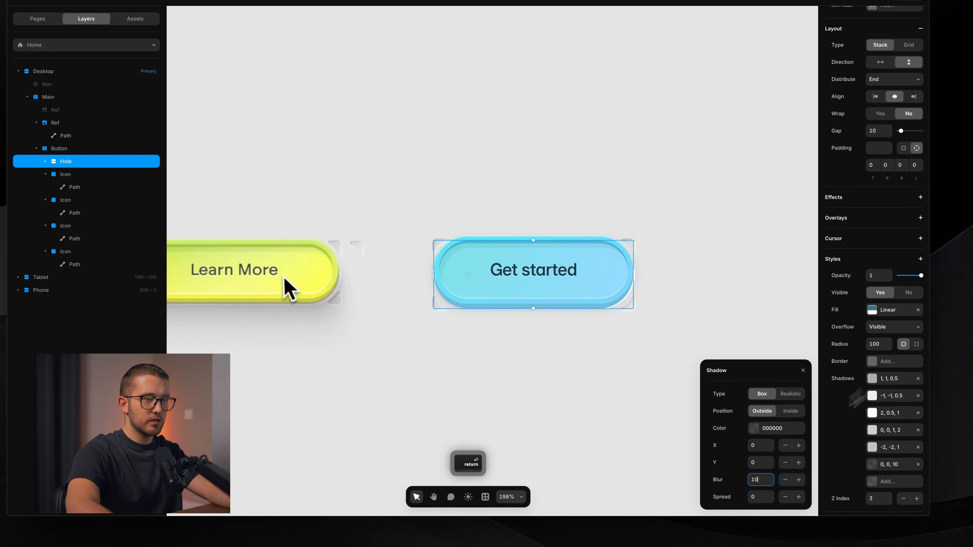
left_click(774, 428)
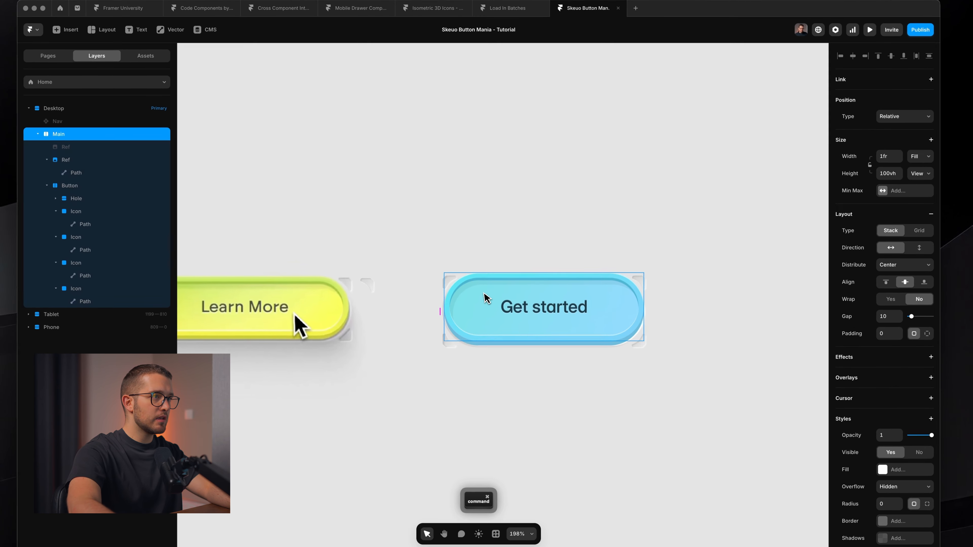
Step: Set the Hole Mask's bottom padding to 0 and adjust its top padding so the button content sits lower in the hole
left_click(484, 297, "super")
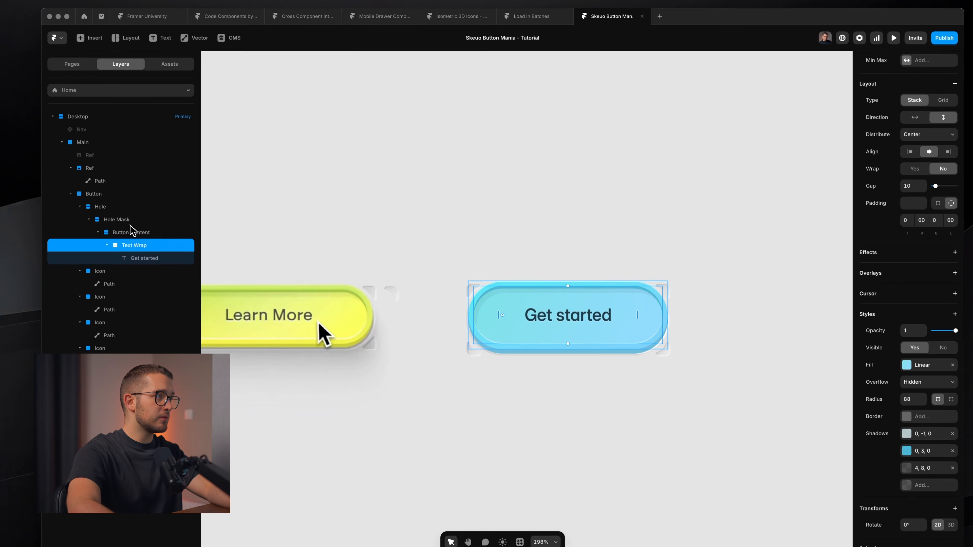
left_click(127, 214)
left_click(918, 311)
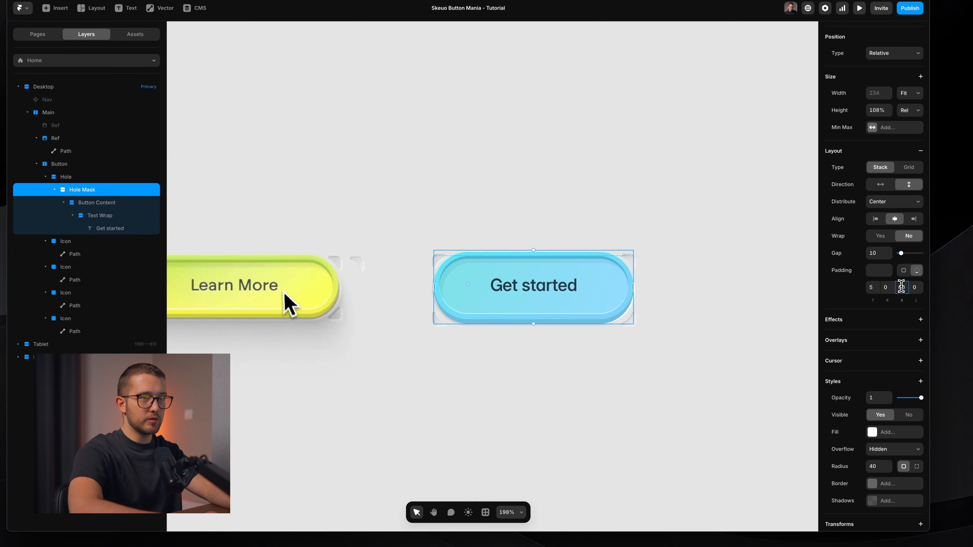
key("Return")
key("Up")
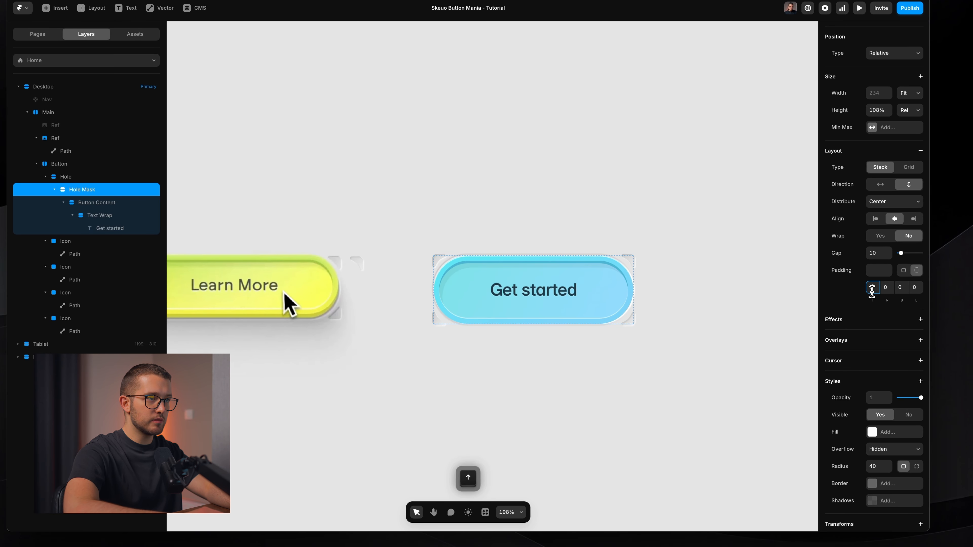
left_click(754, 366)
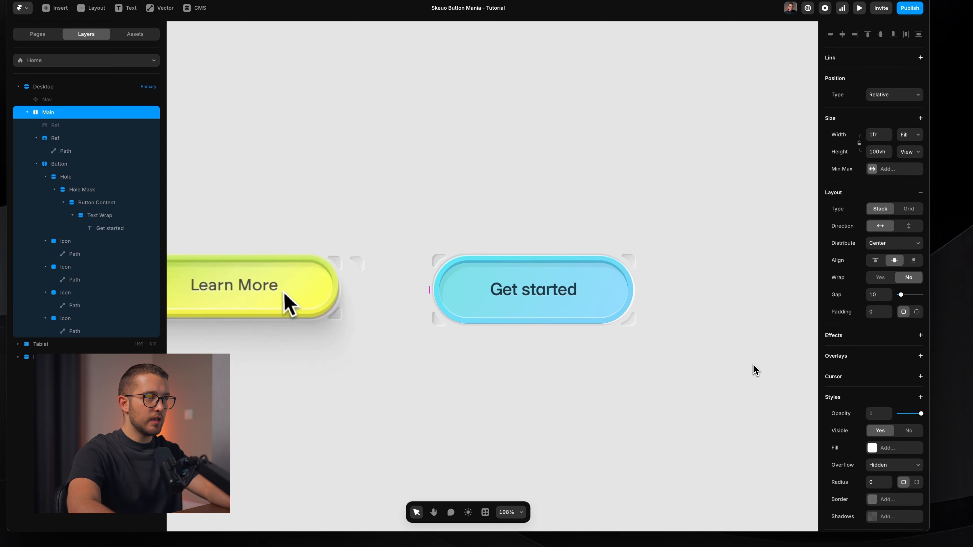
Step: Collapse the Button layer and turn it into a component named Button
left_click(625, 261, "super")
left_click(66, 164)
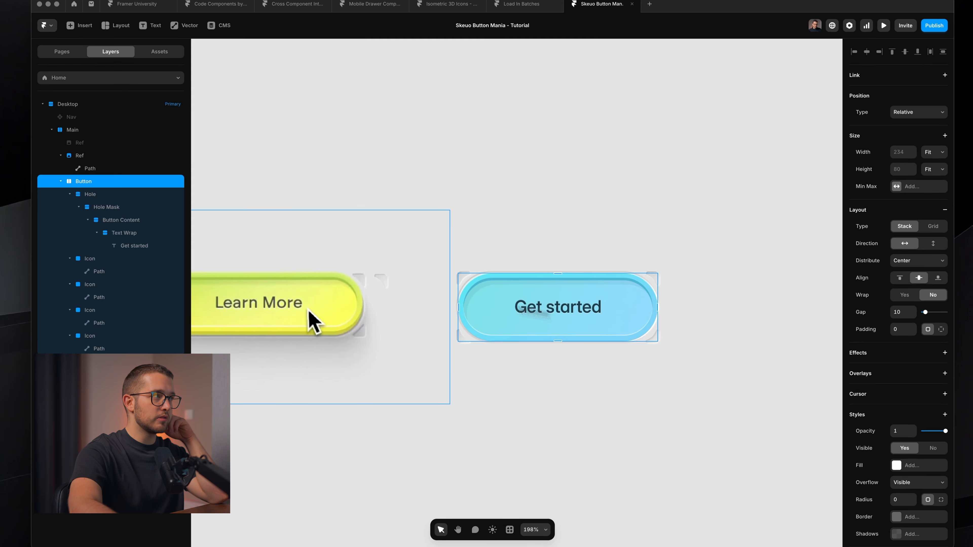
left_click(61, 181)
right_click(97, 185)
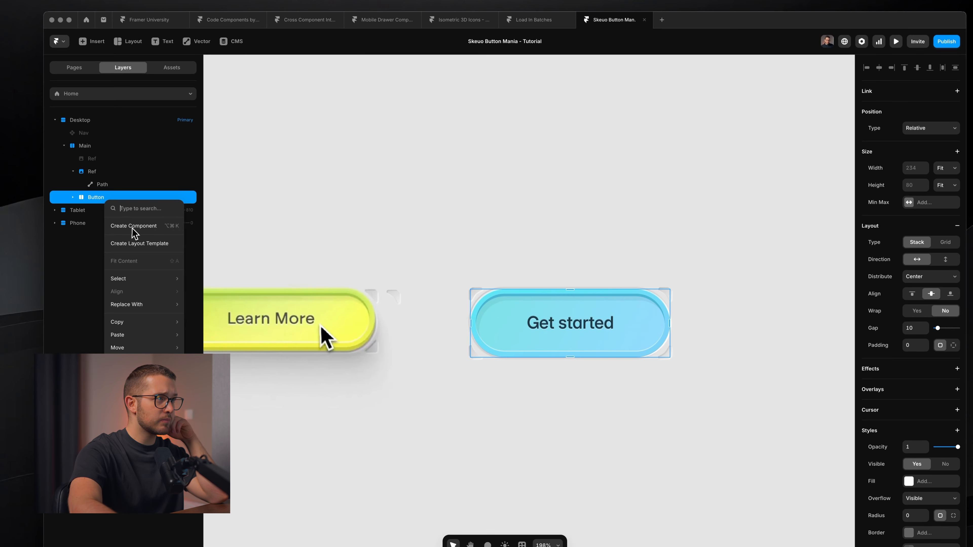
left_click(134, 226)
key("Return")
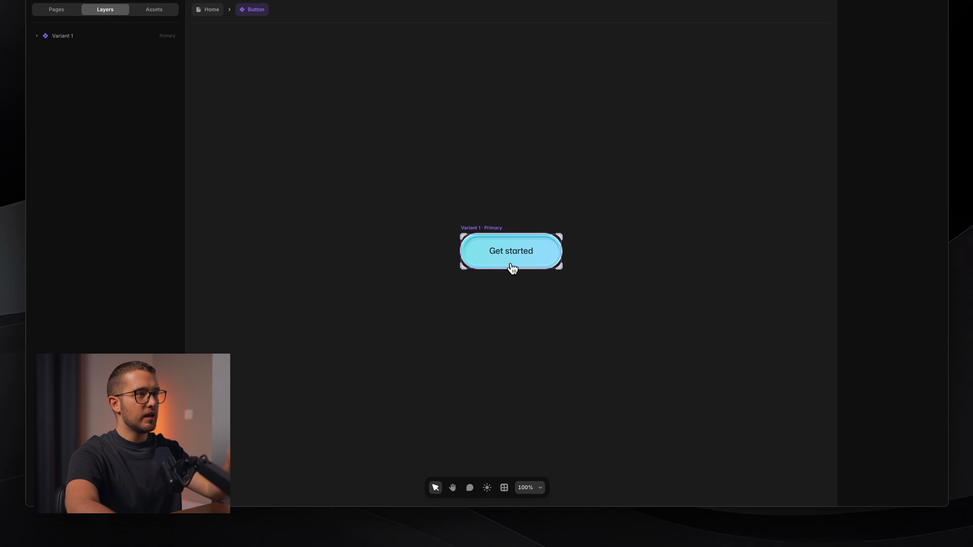
Step: Switch the component canvas to the light theme
scroll(510, 254, "up", 3)
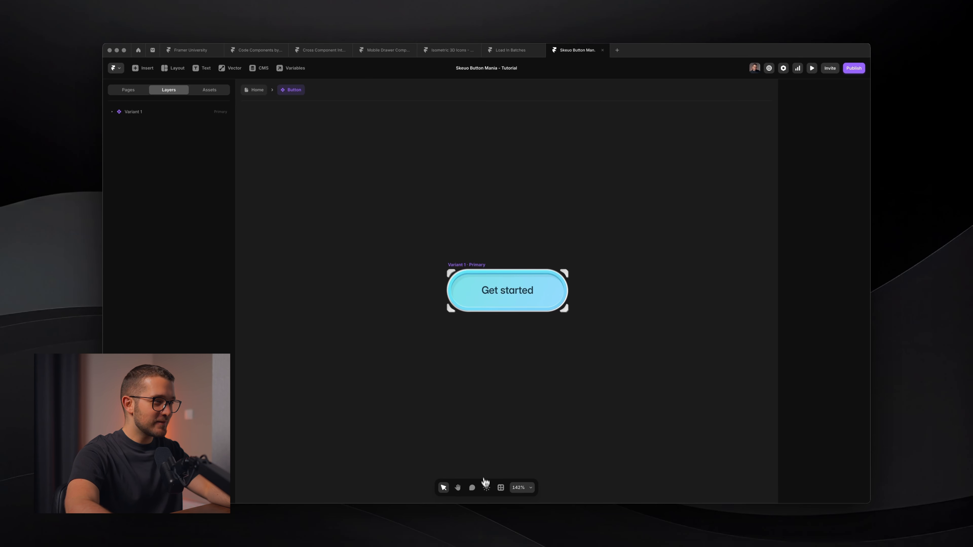
left_click(486, 488)
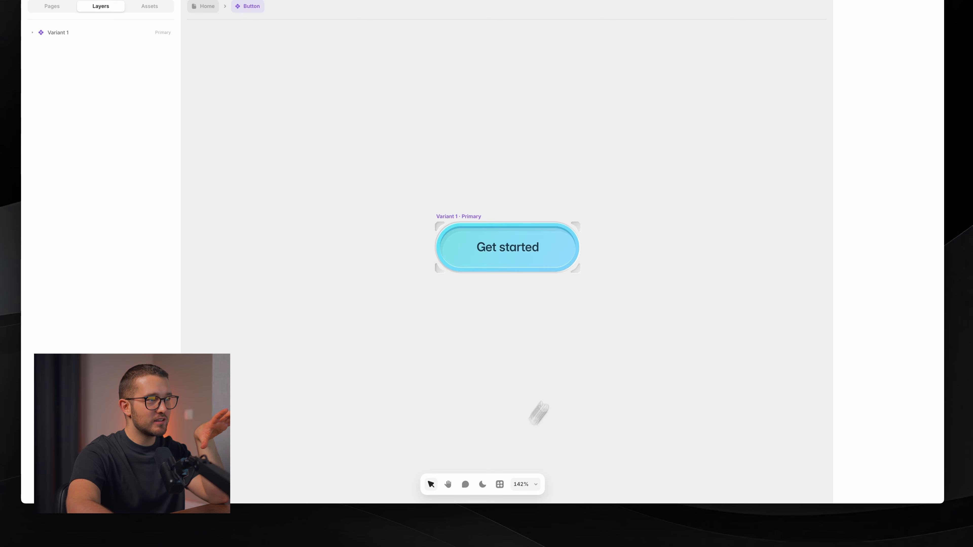
scroll(576, 260, "right", 1)
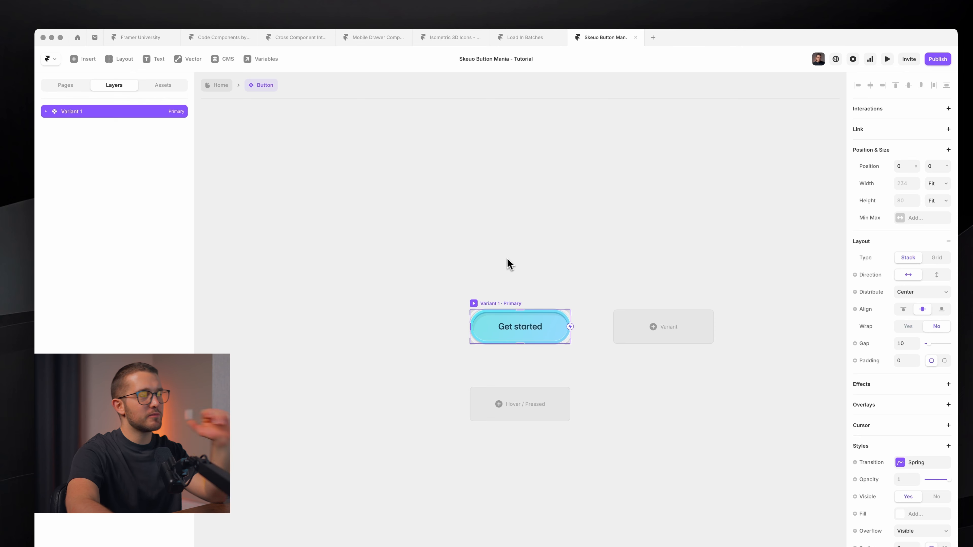
Step: Rename the primary variant of the Button component as Default
scroll(532, 278, "right", 1)
scroll(515, 320, "up", 5)
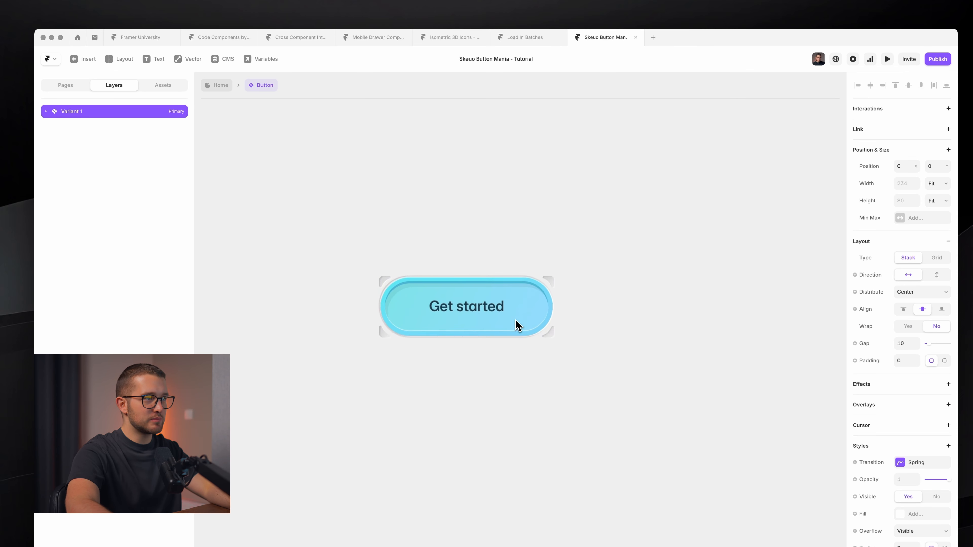
key("Return")
type("Default")
key("Return")
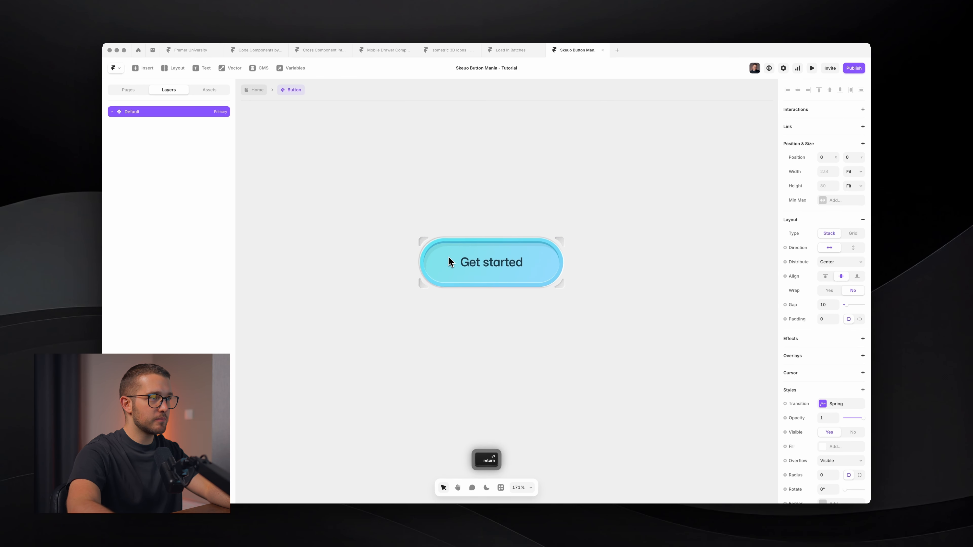
Step: Add a Hover variant below the Default button variant
scroll(451, 262, "up", 1)
scroll(476, 244, "down", 1)
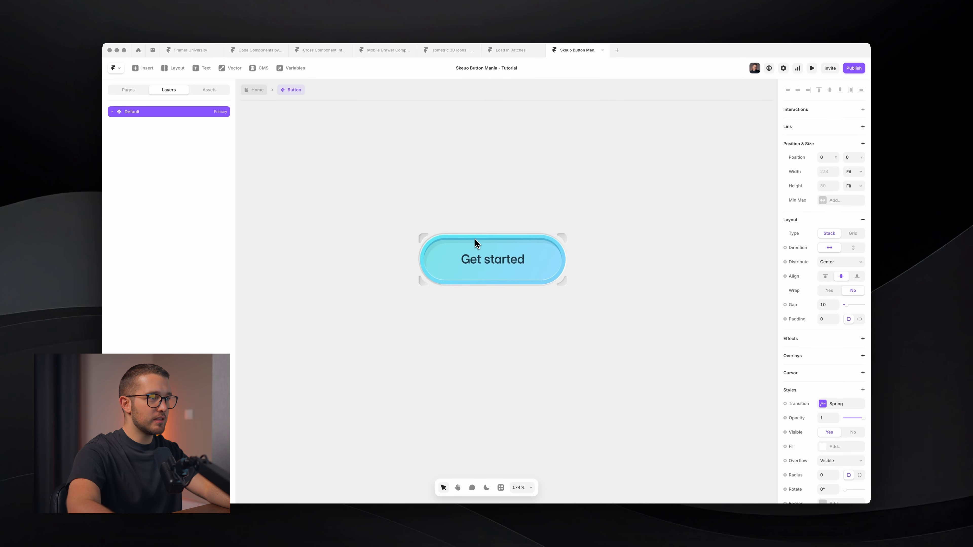
left_click(489, 359)
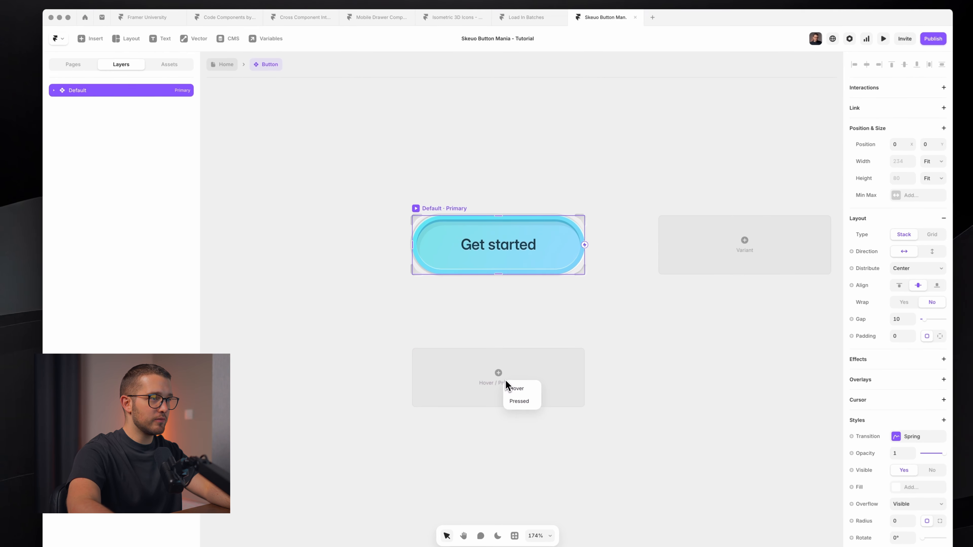
left_click(504, 364)
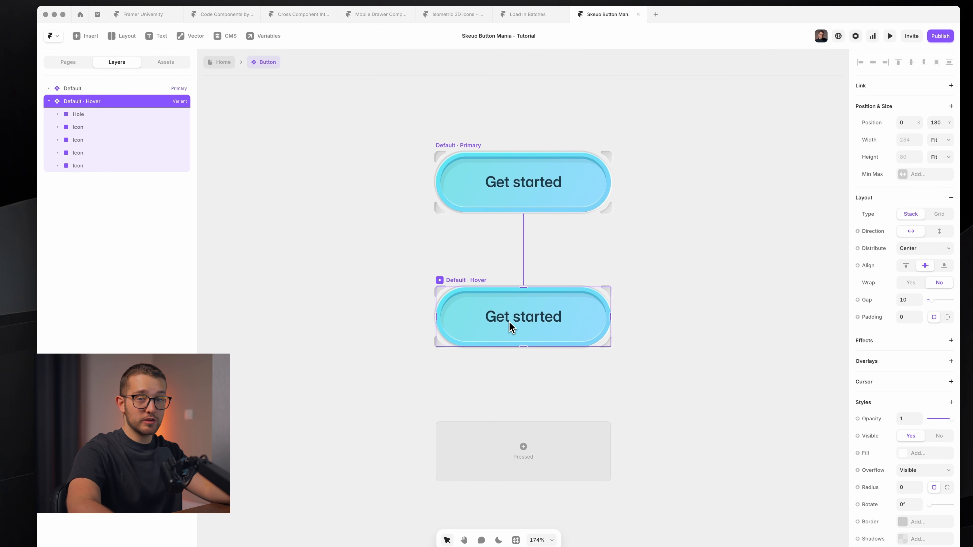
Step: Set the top padding of the Hole Mask layer in the Default Hover variant to 0
left_click(132, 113)
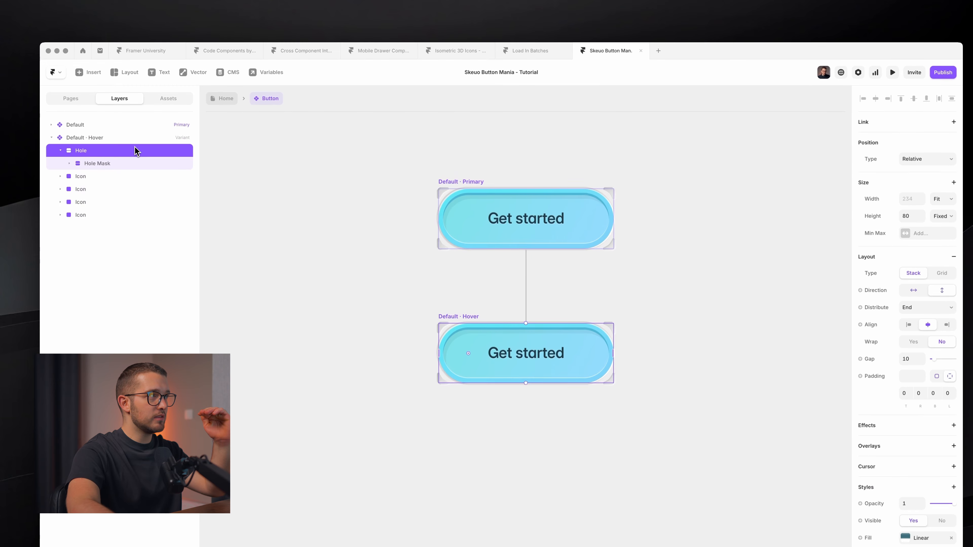
left_click(128, 127)
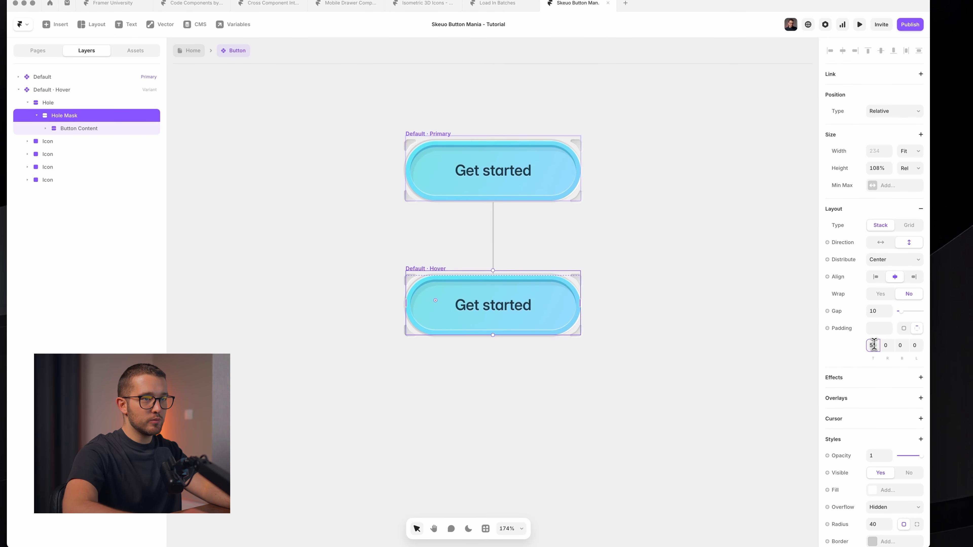
key("Return")
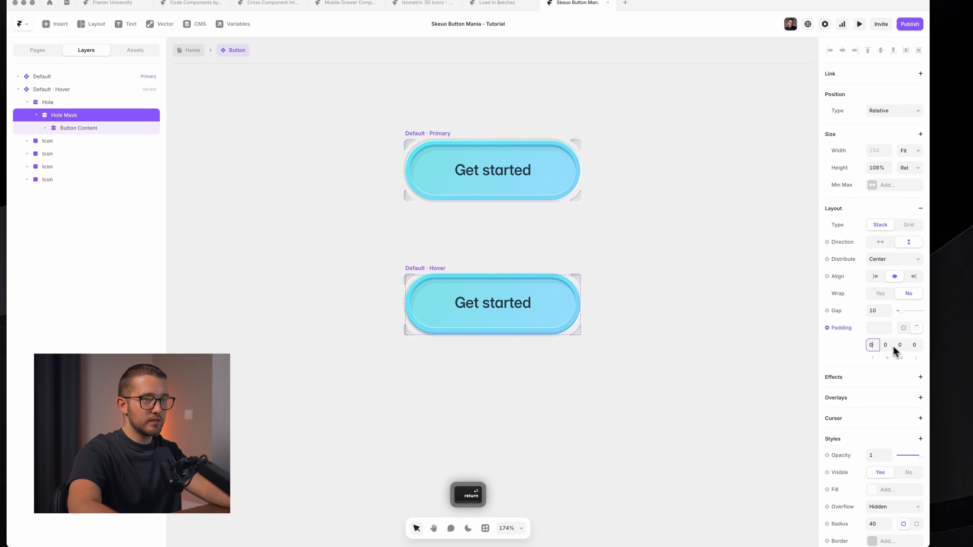
Step: Set the bottom padding of the hover variant's Hole Mask to 6 to raise the button content
left_click(897, 345)
type("5")
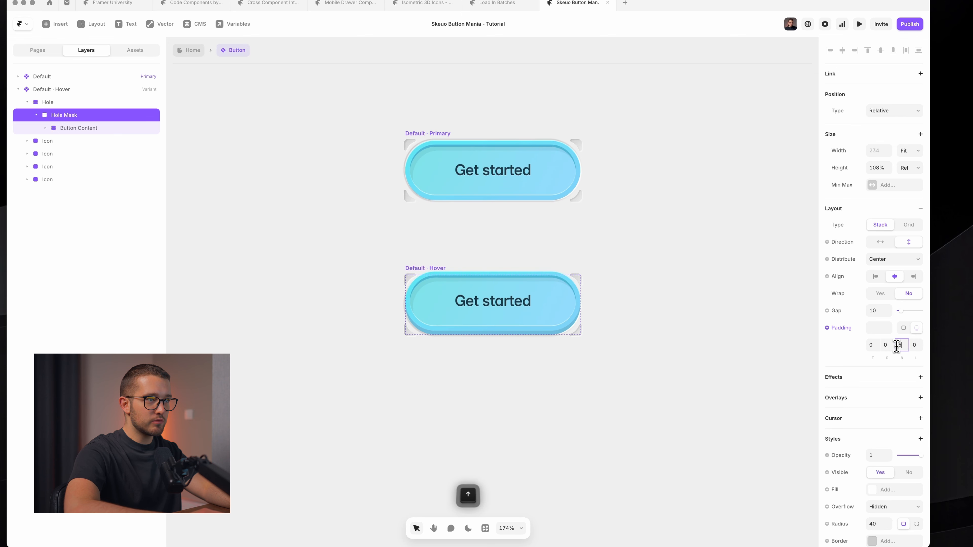
key("Down")
key("Down")
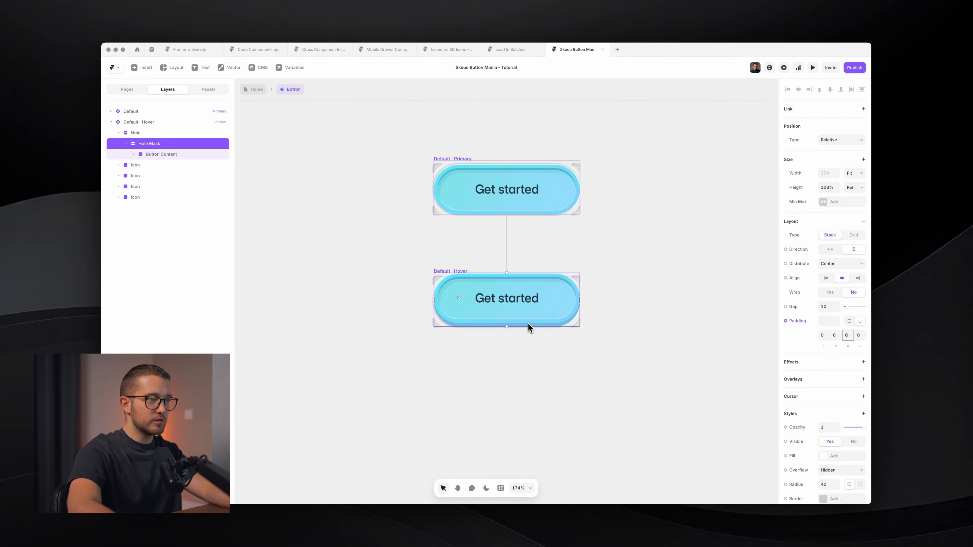
scroll(519, 330, "up", 5)
scroll(528, 324, "down", 3)
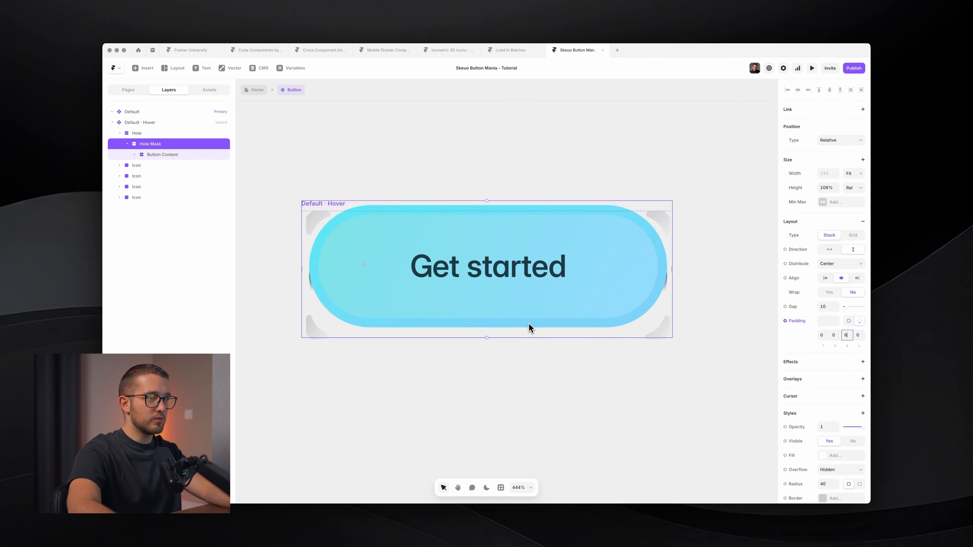
key("shift+Down")
key("shift+Down")
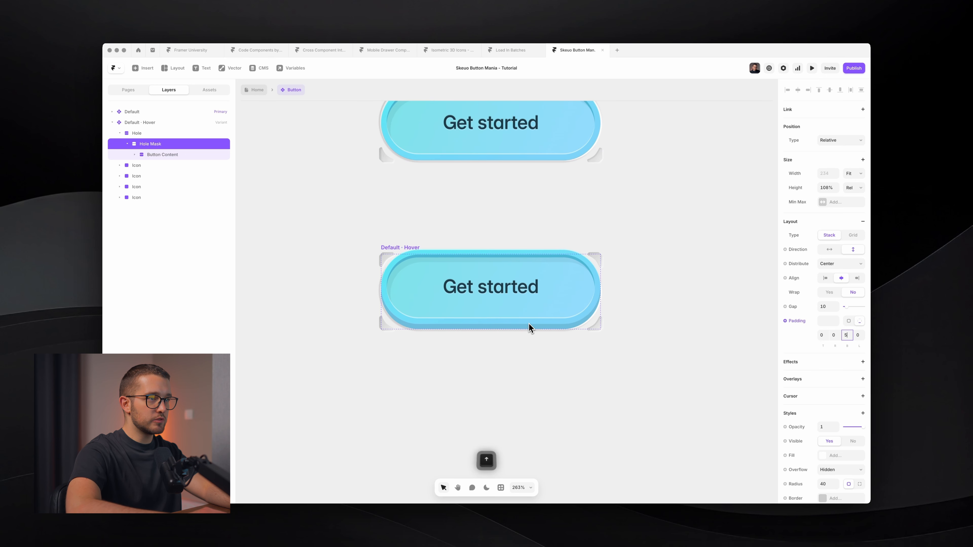
key("shift+Up")
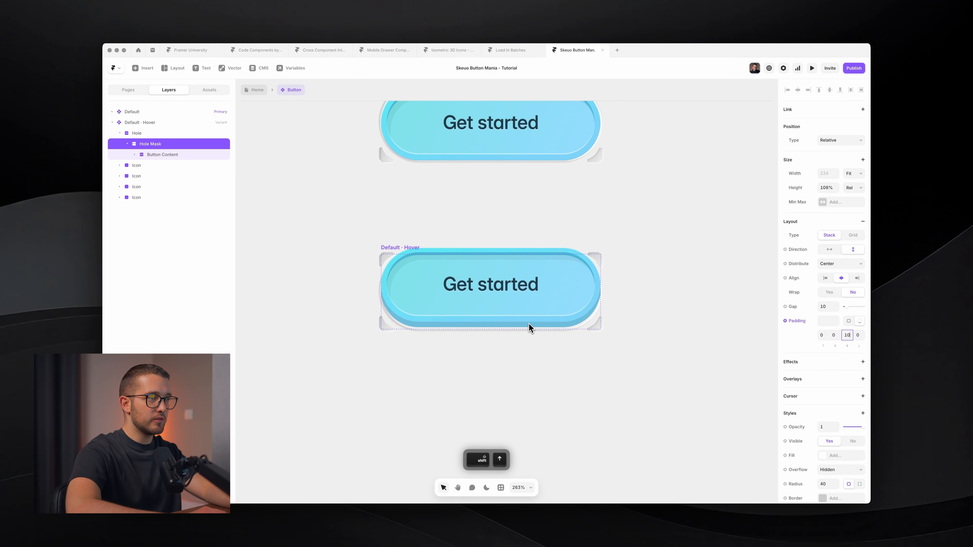
key("Down")
key("Down")
key("Down")
key("Down")
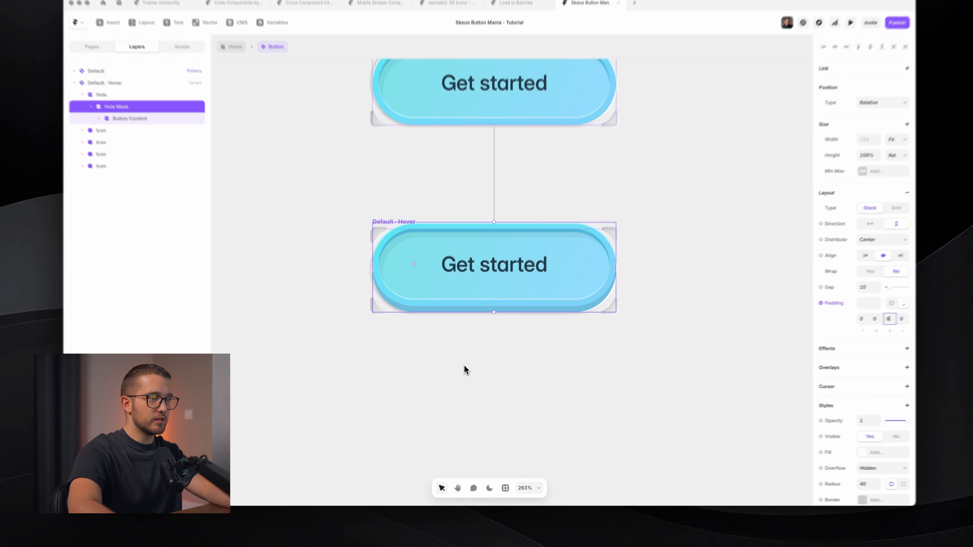
Step: Preview the button and check how it moves on hover
left_click(464, 377)
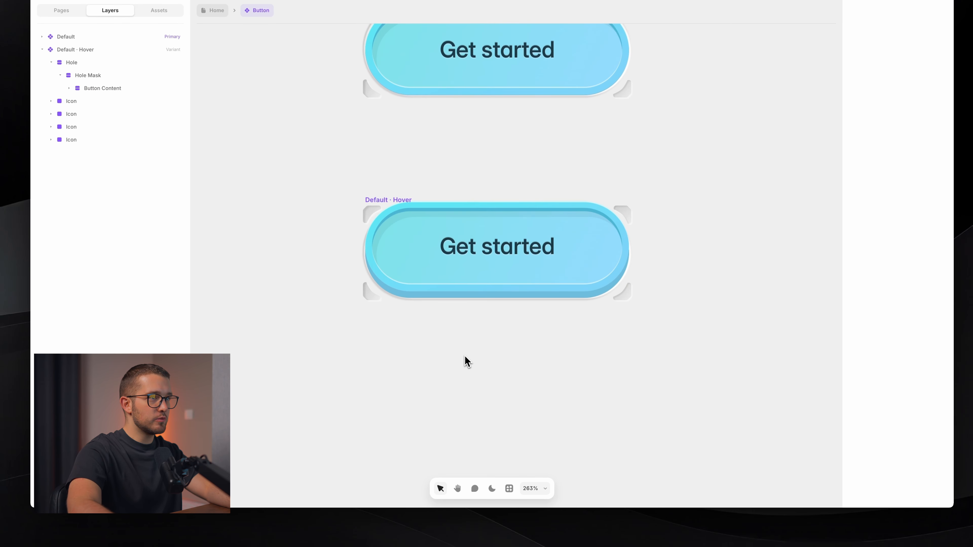
key("super+p")
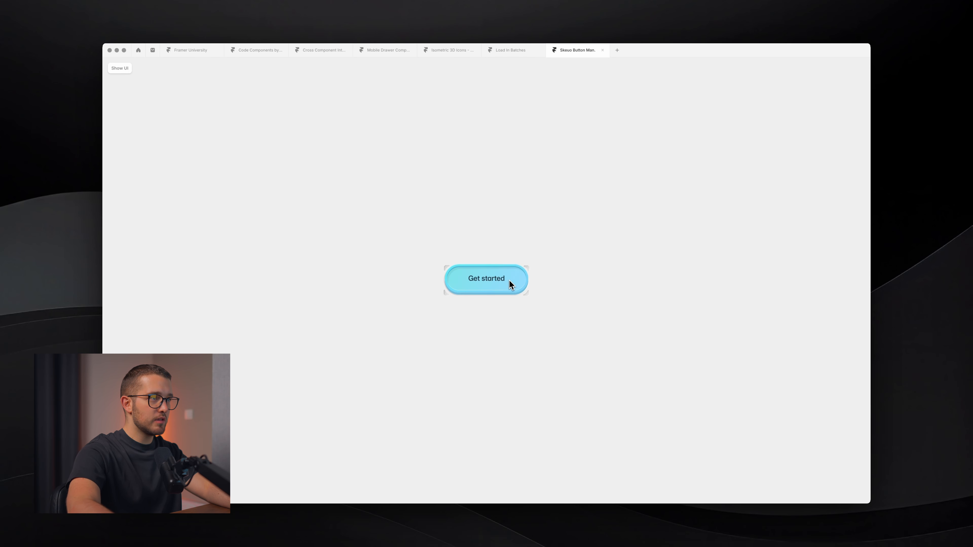
key("Escape")
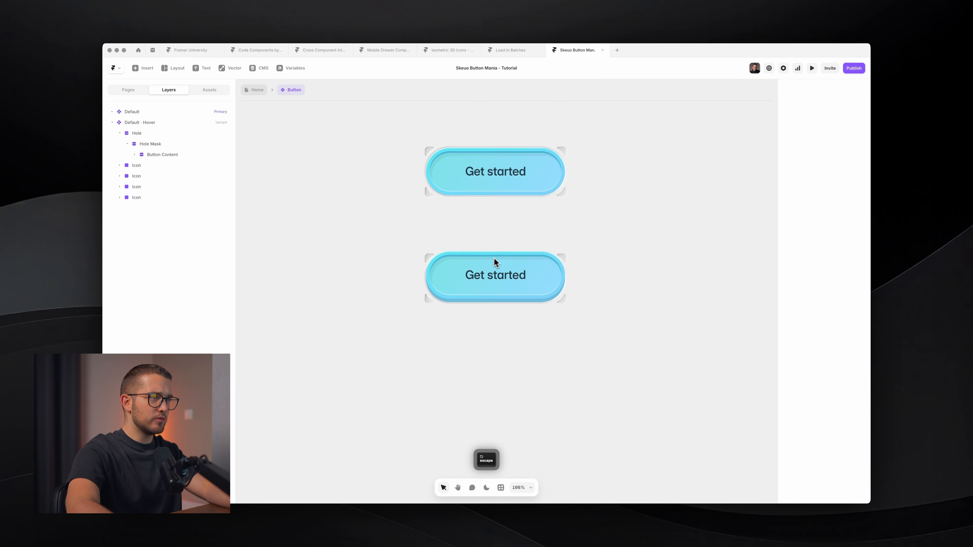
left_click(494, 263)
left_click(511, 361)
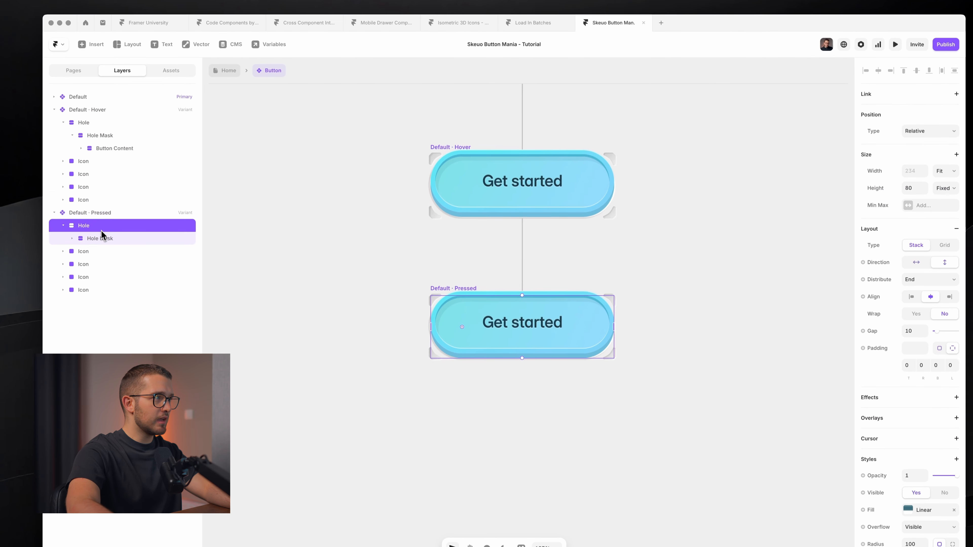
left_click(98, 238)
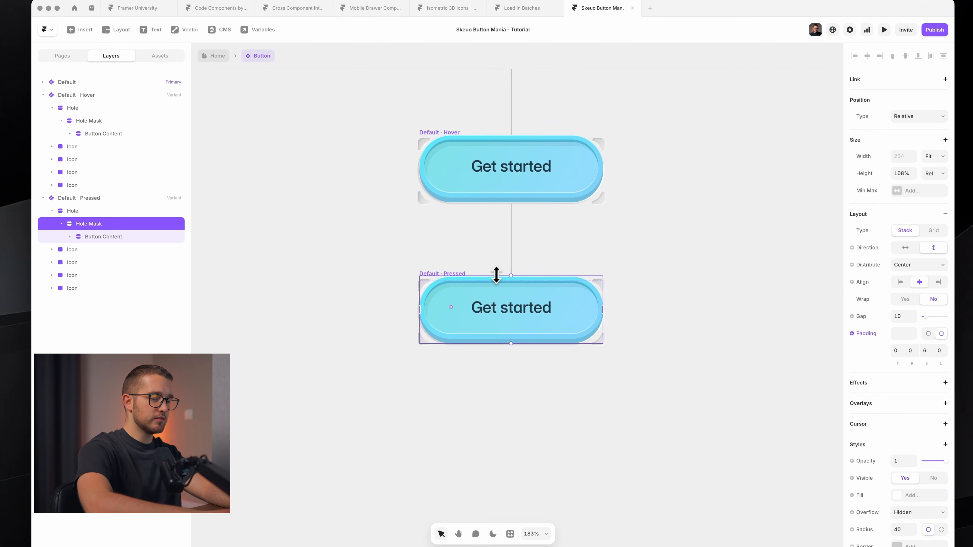
key("BackSpace")
left_click(439, 259)
key("BackSpace")
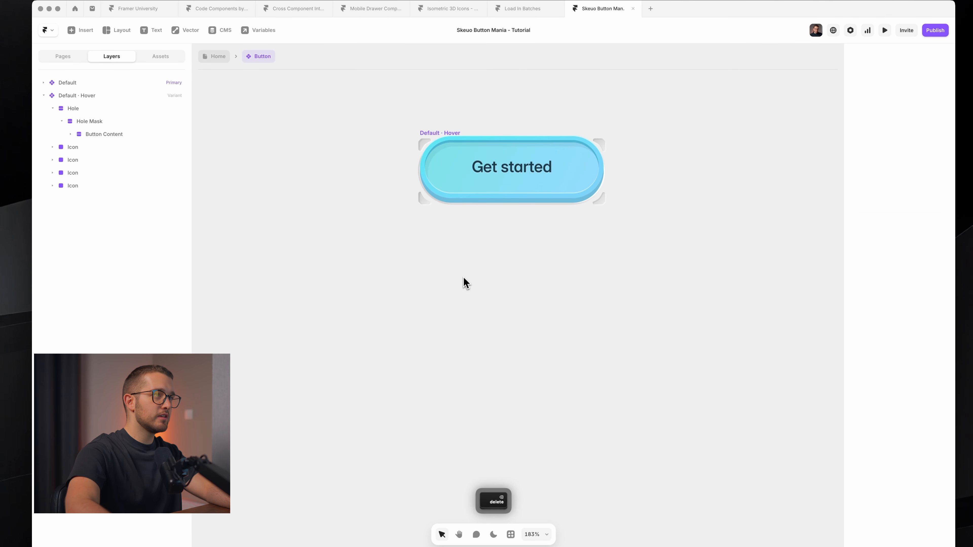
Step: Set the color opacity of the last black shadow on the hover variant's Hole layer to 15%
scroll(463, 283, "up", 5)
left_click(426, 241)
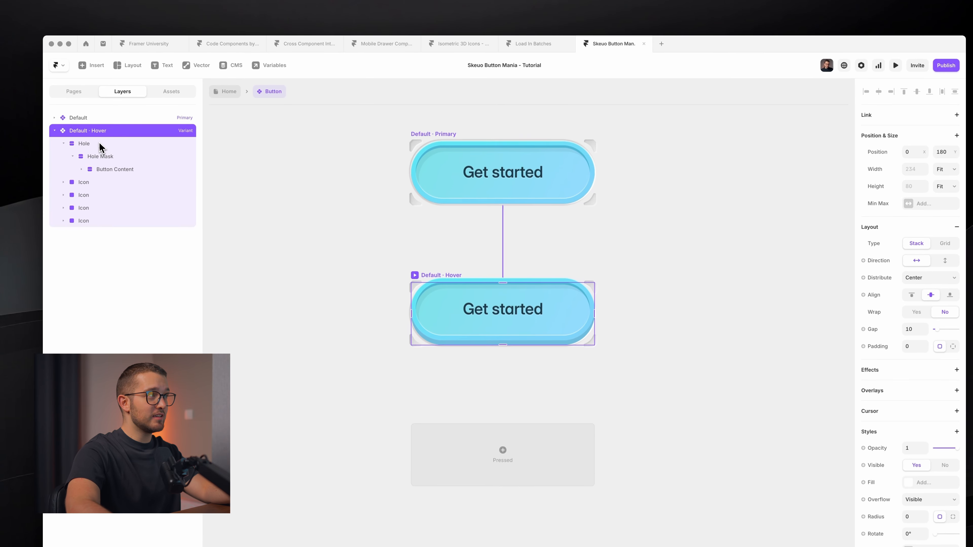
left_click(100, 147)
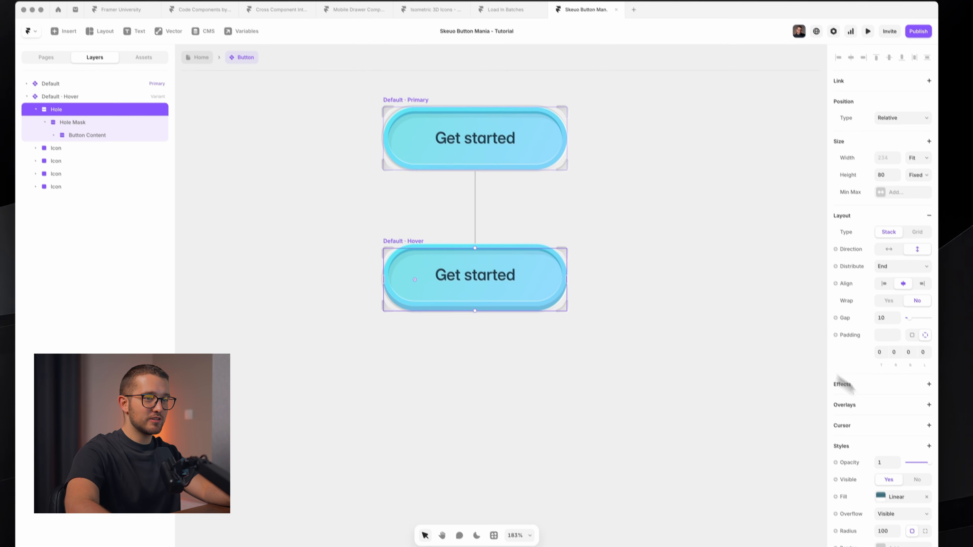
scroll(919, 398, "down", 10)
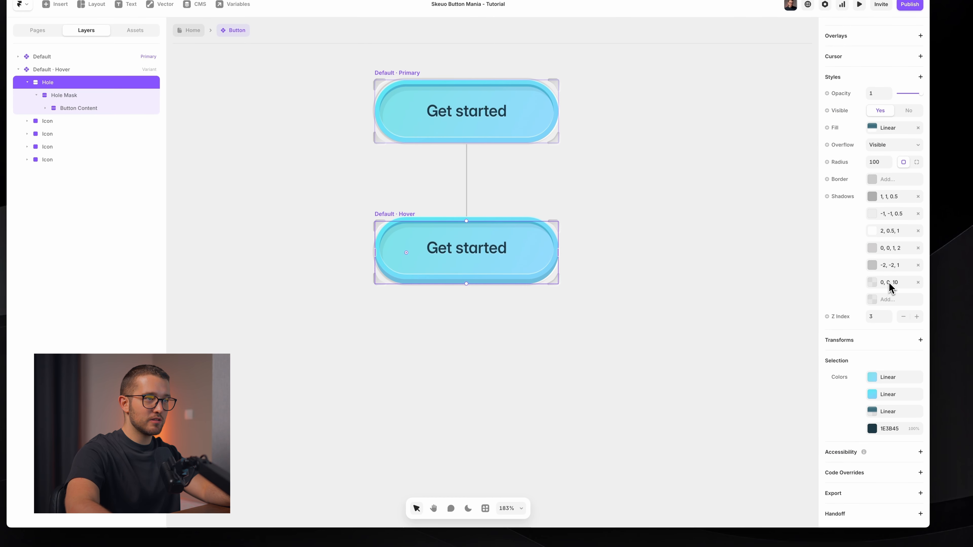
left_click(76, 96)
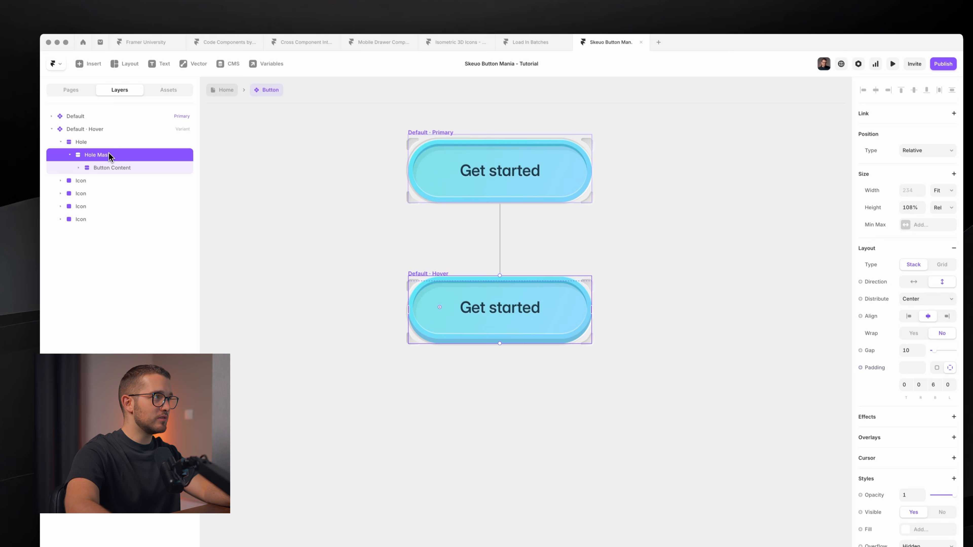
left_click(100, 144)
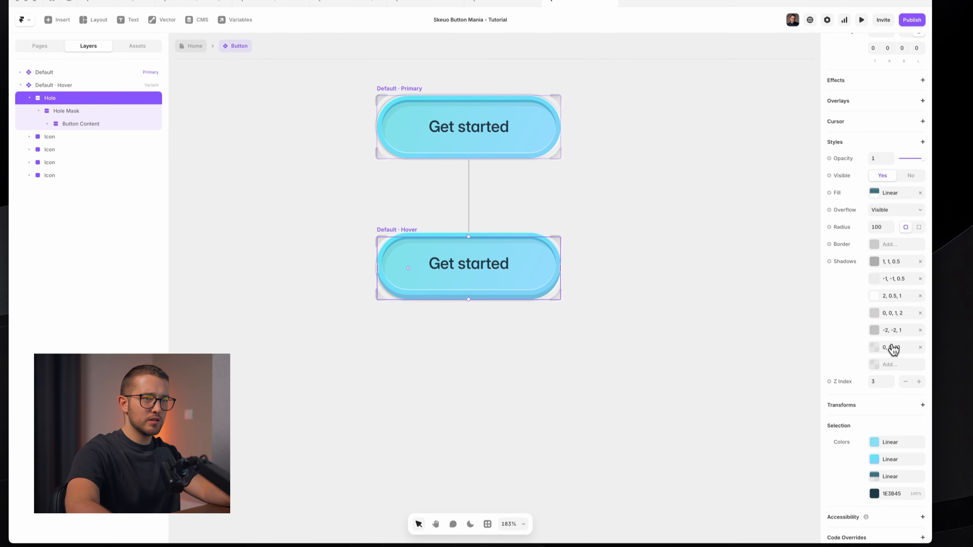
left_click(894, 349)
left_click(774, 406)
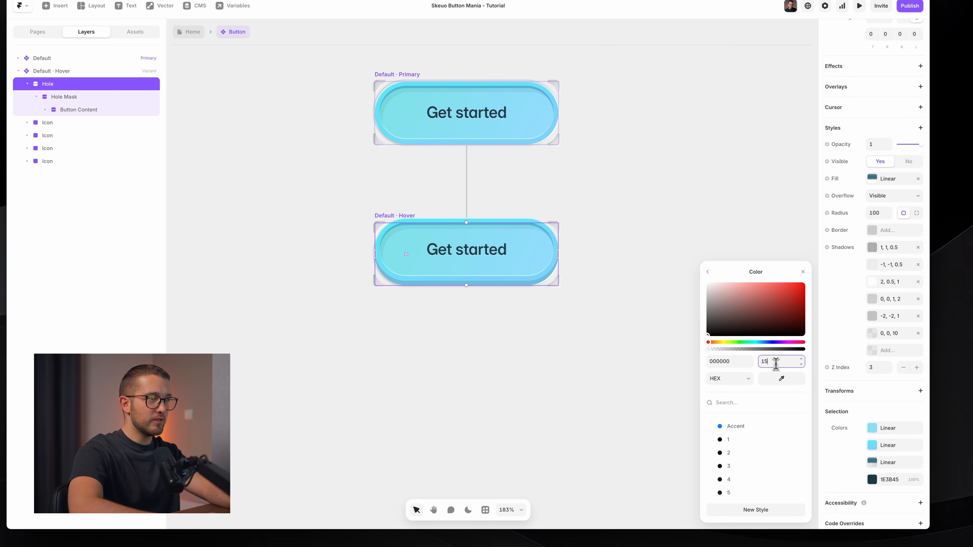
left_click(776, 363)
type("15")
key("Return")
Step: Set the Y offset of that Hole shadow in the hover variant to 10
left_click(709, 273)
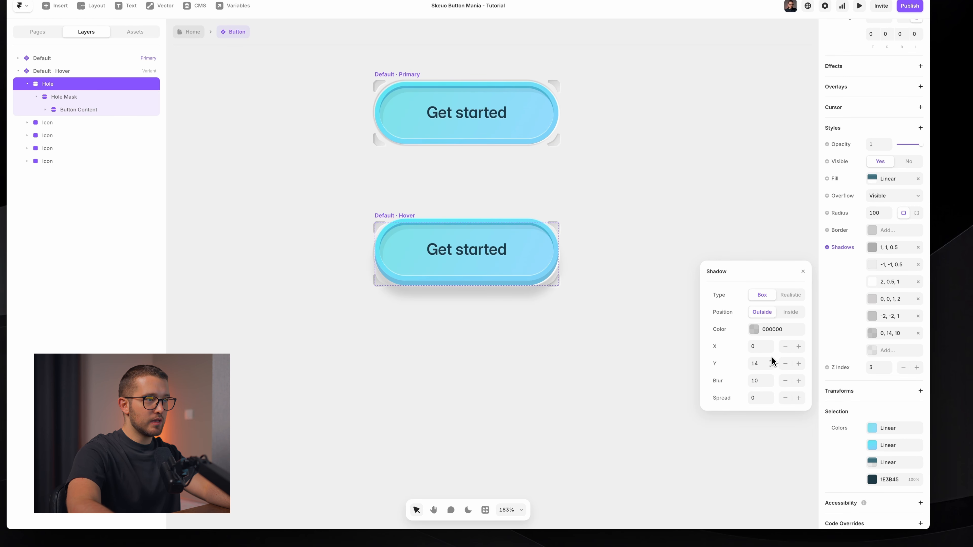
left_click(770, 383)
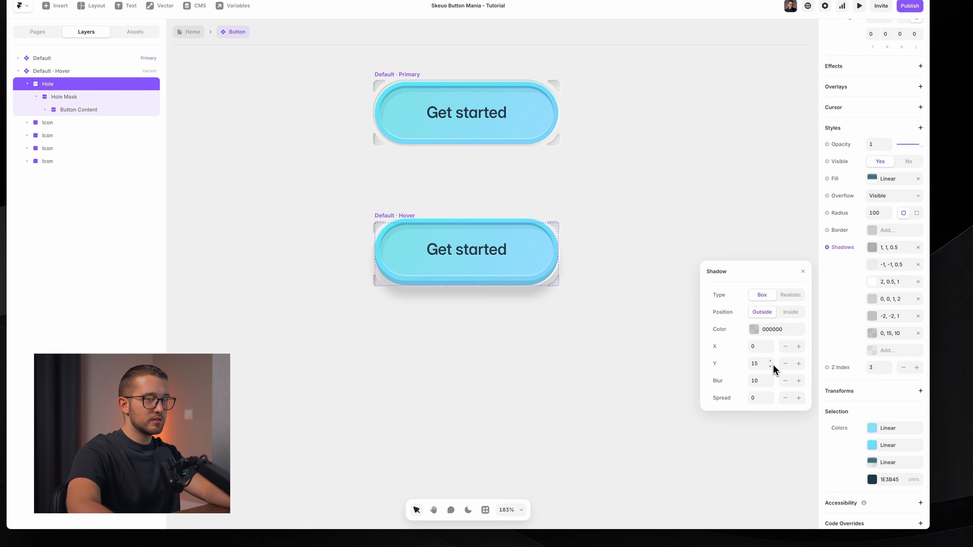
left_click_drag(773, 364, 772, 363)
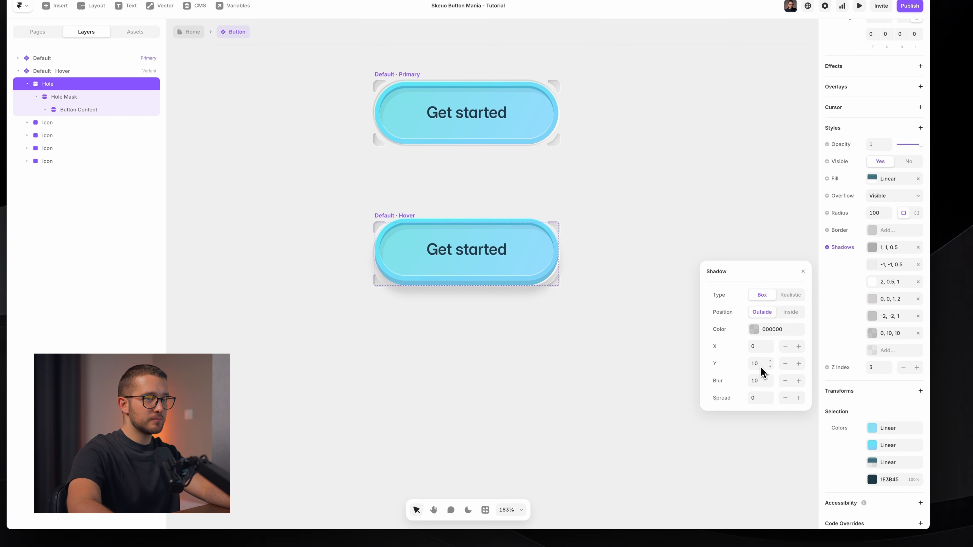
Step: Preview the button's hover state and add a Pressed variant below the Hover variant
key("super+p")
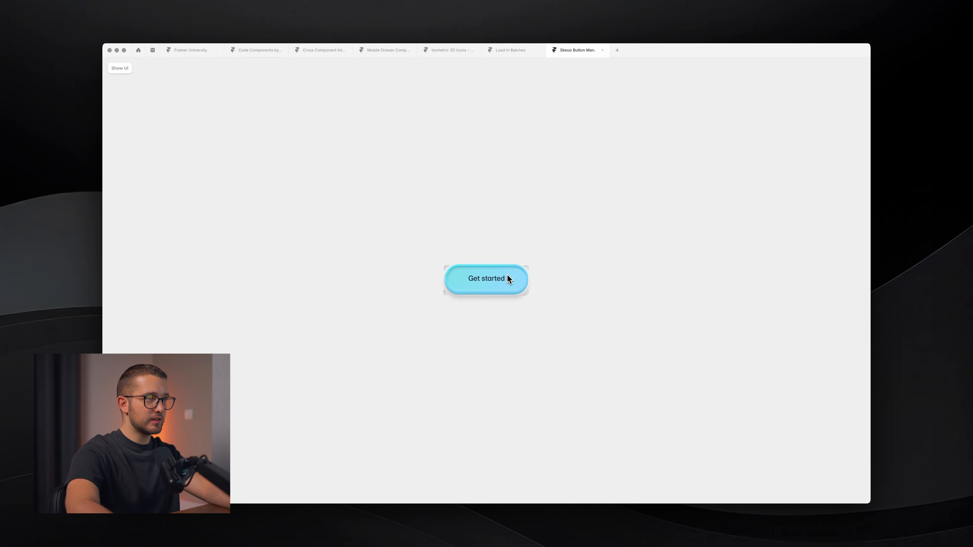
key("Escape")
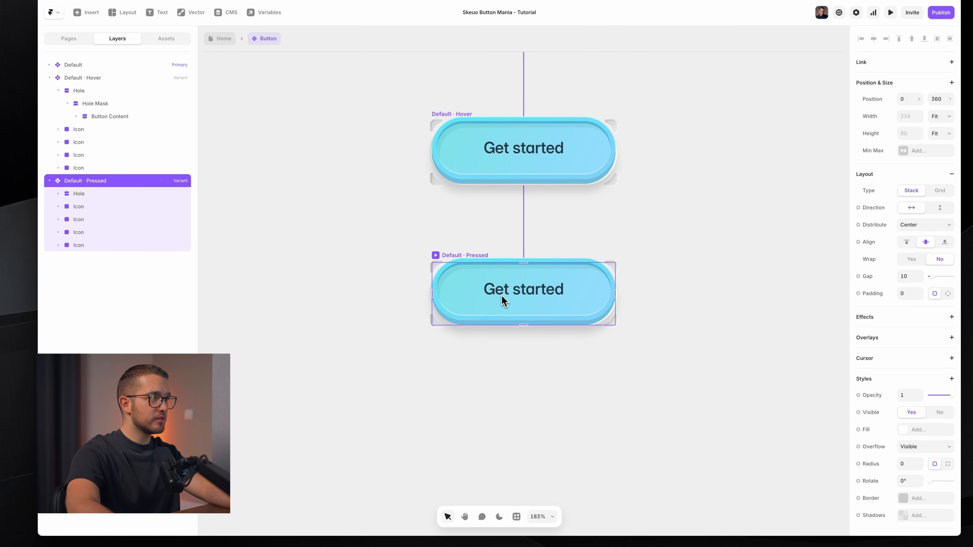
Step: Set the color opacity of the last shadow on the pressed variant's Hole layer to 0%
left_click(96, 194)
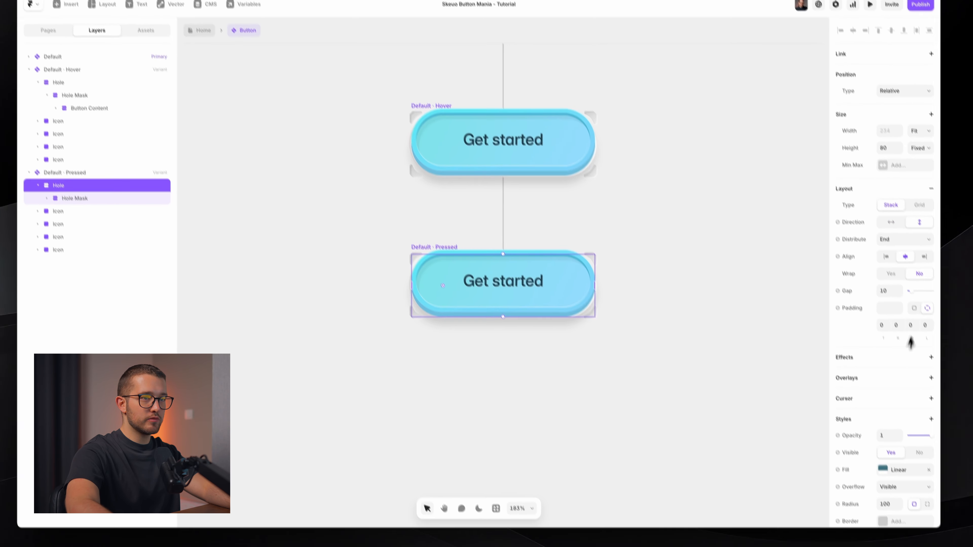
scroll(911, 343, "down", 5)
left_click(889, 433)
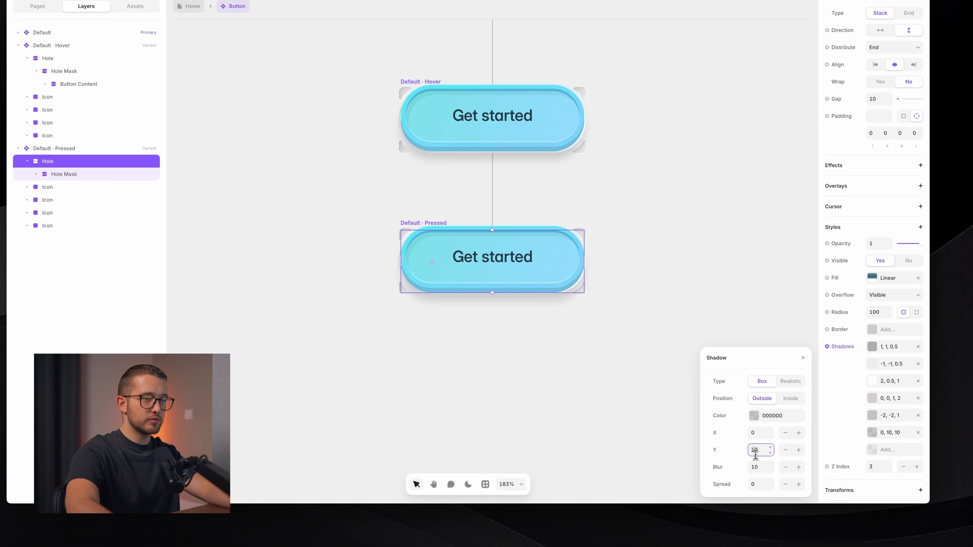
left_click(767, 418)
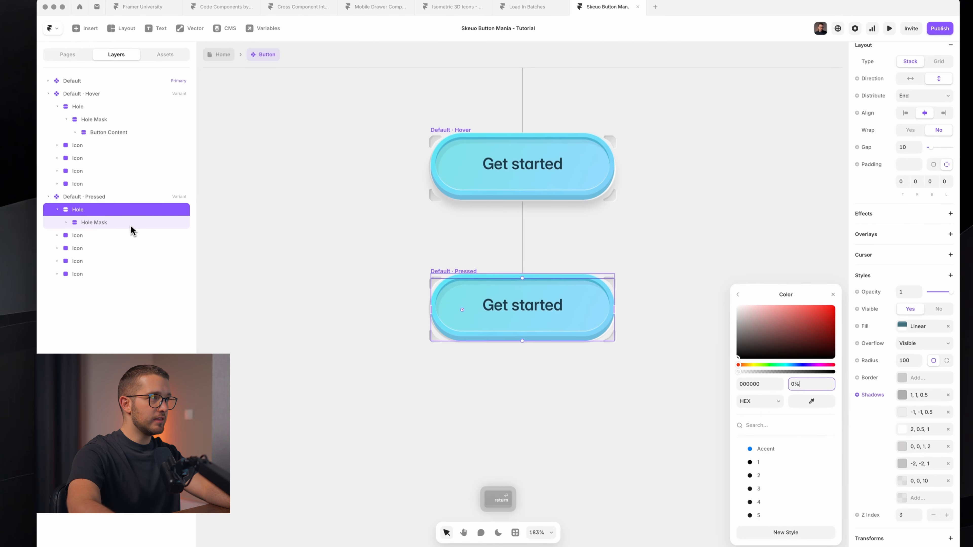
Step: Set the bottom padding of the Hole Mask in the pressed variant to 0
left_click(100, 177)
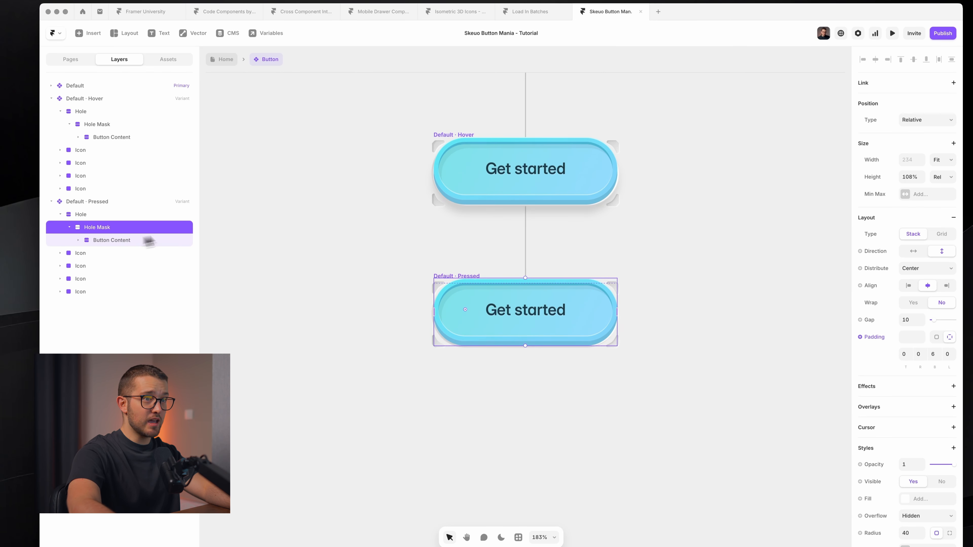
left_click(933, 353)
type("0")
key("Return")
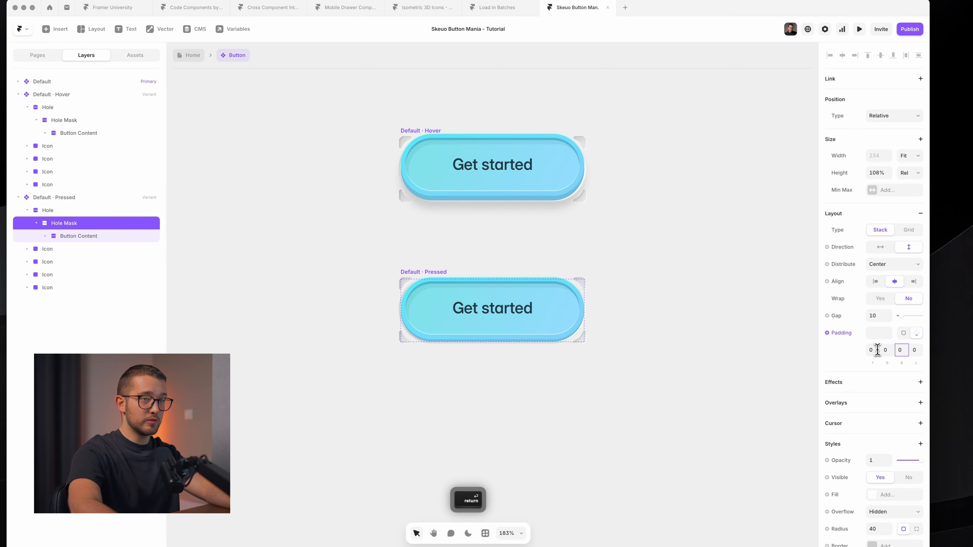
Step: Increase the top padding of the pressed variant's Hole Mask to 20 to push the button content down
key("Up")
key("Up")
key("Up")
key("Up")
key("shift+Up")
key("shift+Up")
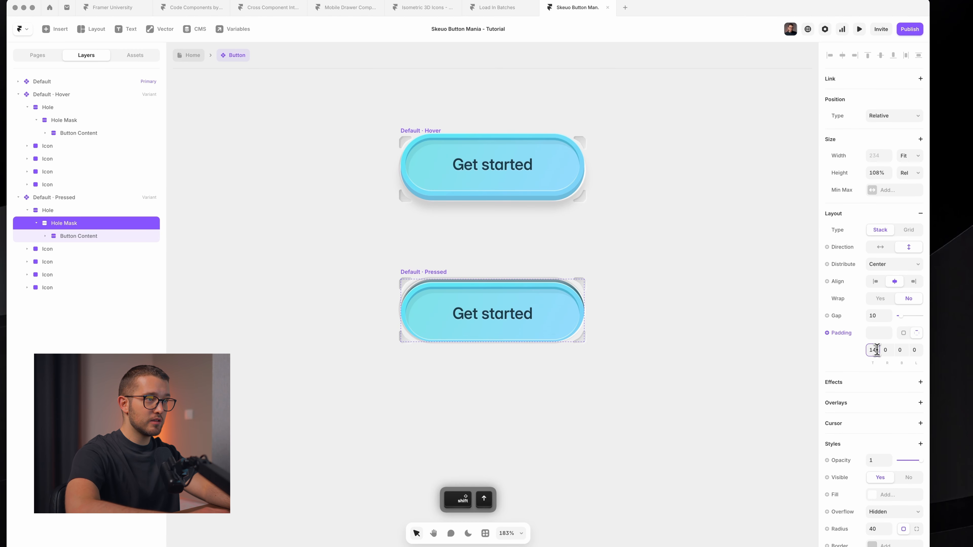
key("Down")
key("Down")
key("Down")
key("Down")
key("Down")
key("Down")
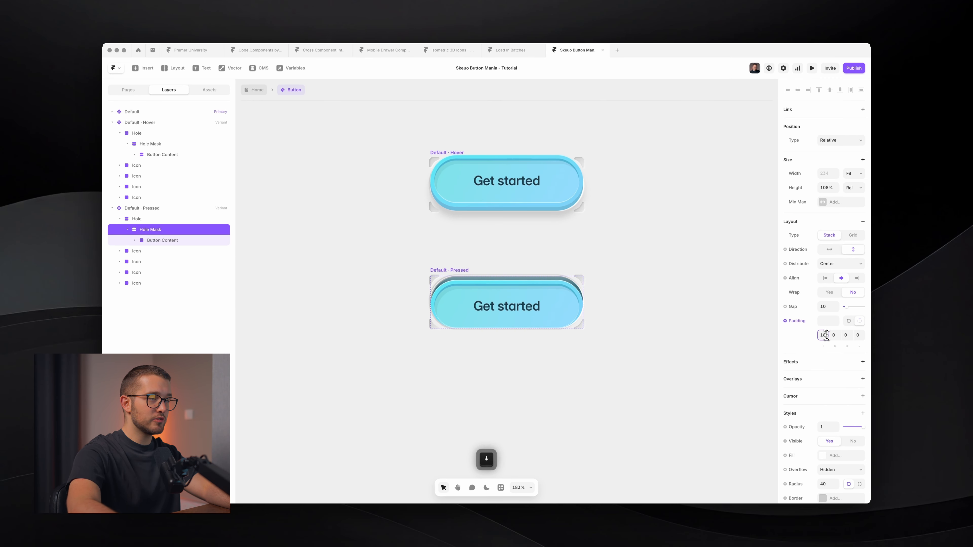
scroll(588, 294, "up", 2)
scroll(588, 291, "up", 2)
key("Up")
key("Up")
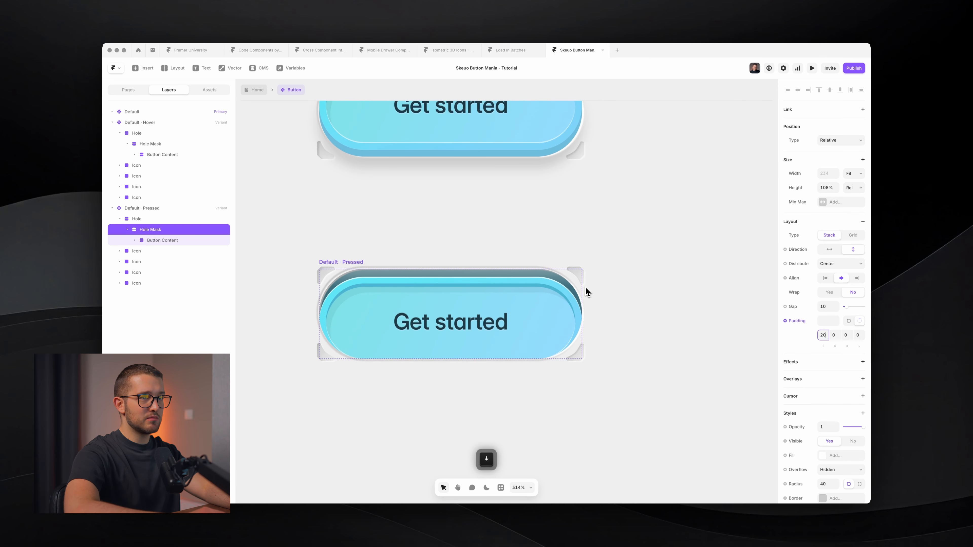
Step: Preview the button and check how it reacts to hovering and pressing
scroll(578, 254, "down", 5)
left_click(604, 233)
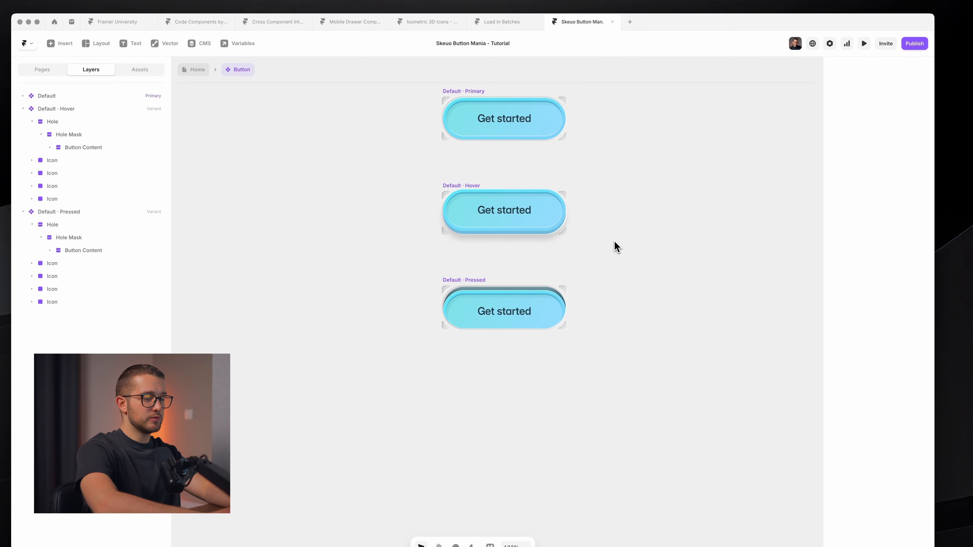
key("super+p")
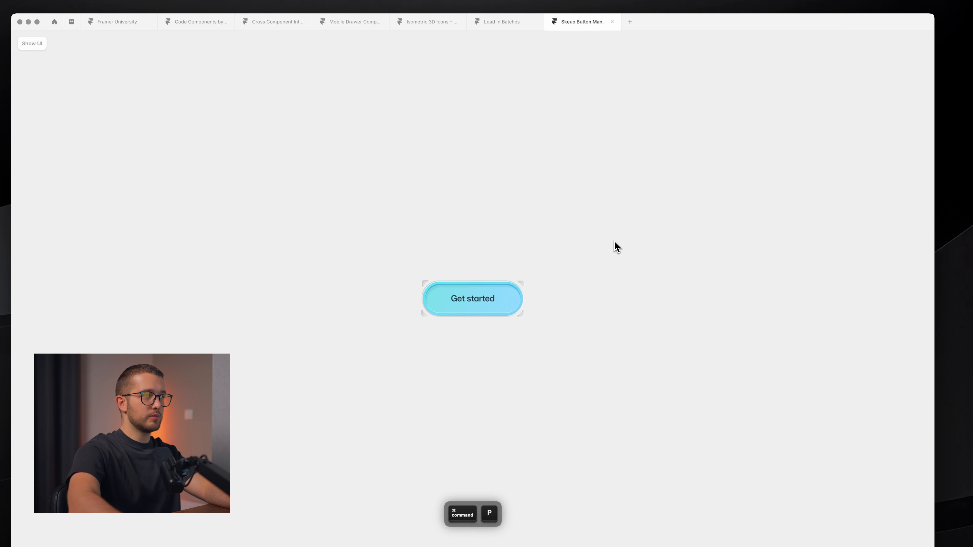
left_click(503, 309)
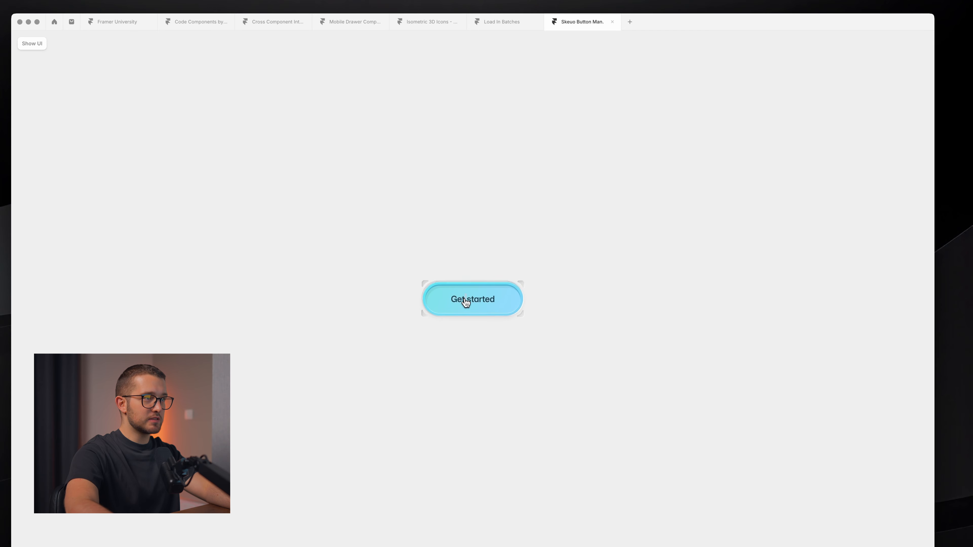
key("super+p")
Step: Add a Select style set to None to the Get started text in the primary variant
left_click(506, 168, "super")
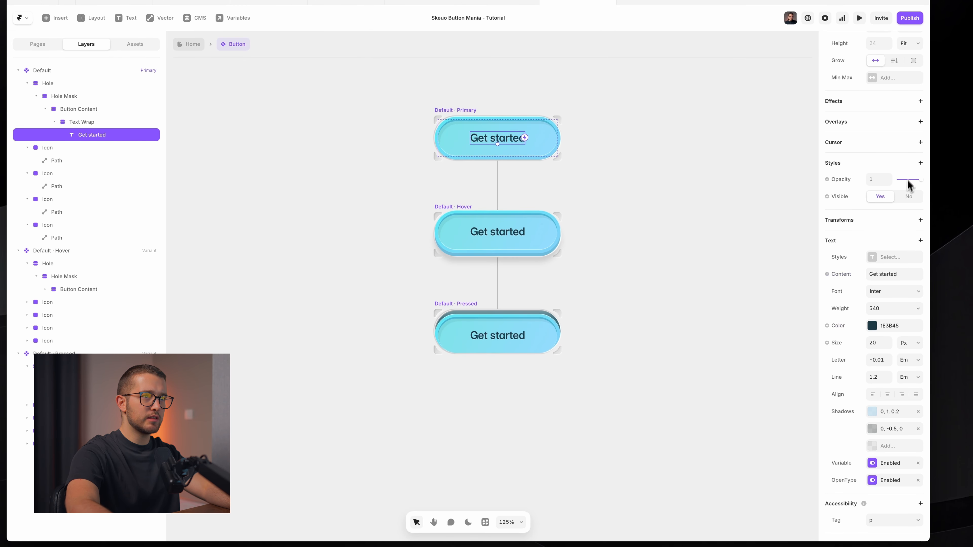
left_click(913, 163)
left_click(857, 322)
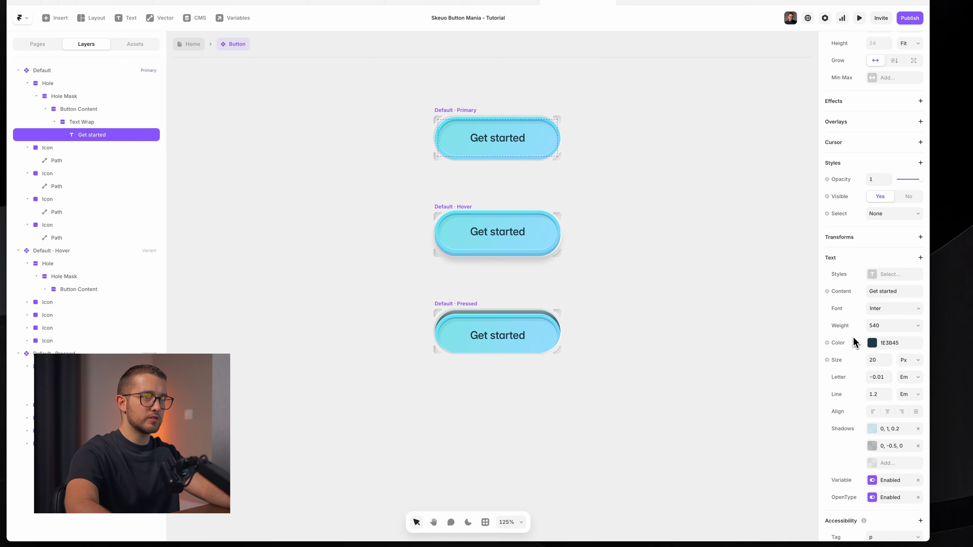
Step: Switch the editor to dark mode and return to the Home page
left_click(473, 499)
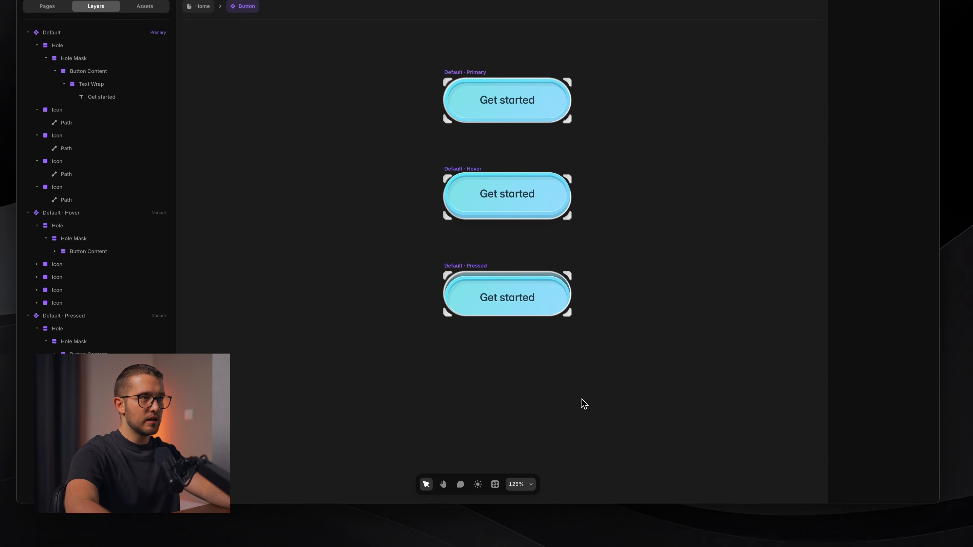
left_click(207, 33)
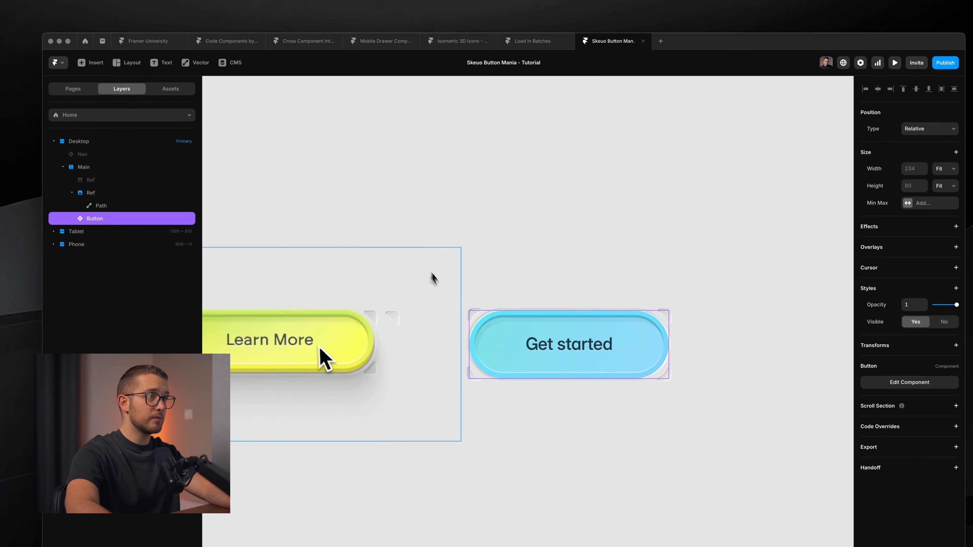
Step: Delete both Ref layers from the Main stack on the desktop page
left_click(362, 309)
scroll(362, 310, "down", 2)
scroll(362, 309, "down", 3)
key("BackSpace")
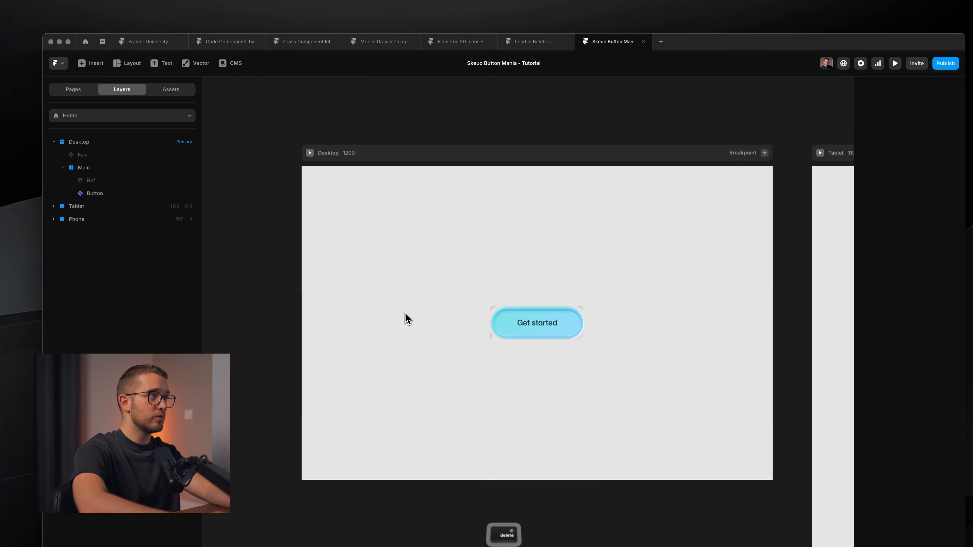
left_click(137, 180)
key("BackSpace")
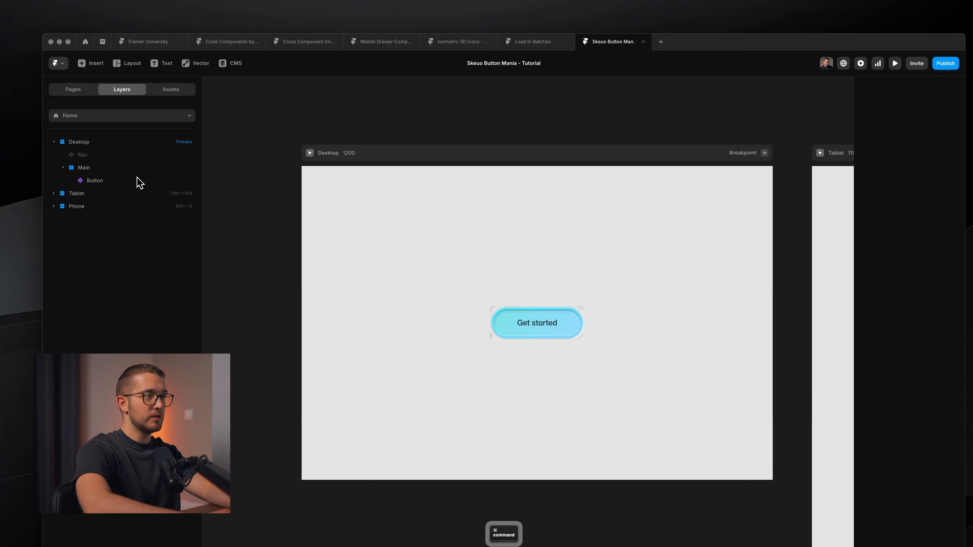
Step: Switch to the reference post and examine how its Learn More button moves and casts its shadow
key("super+Tab")
scroll(411, 271, "left", 2)
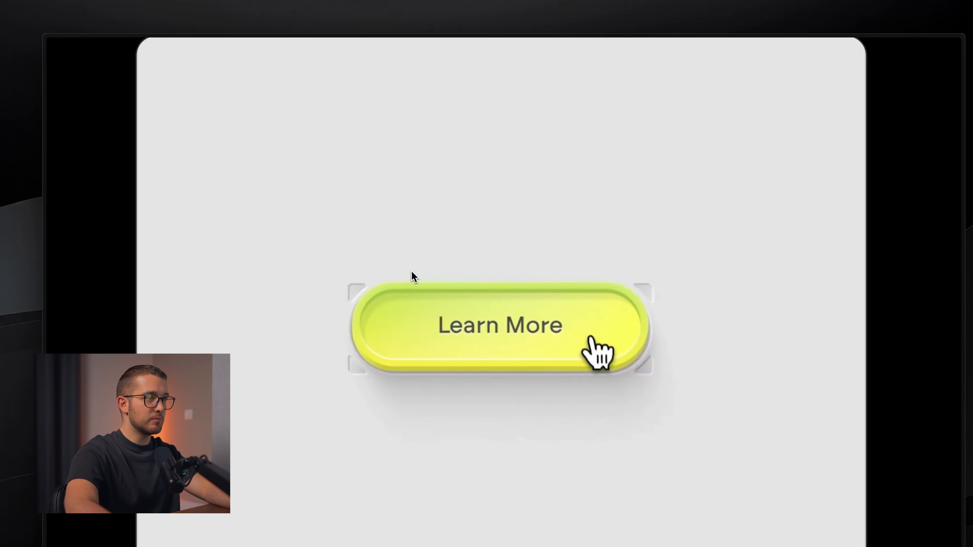
scroll(412, 271, "down", 3)
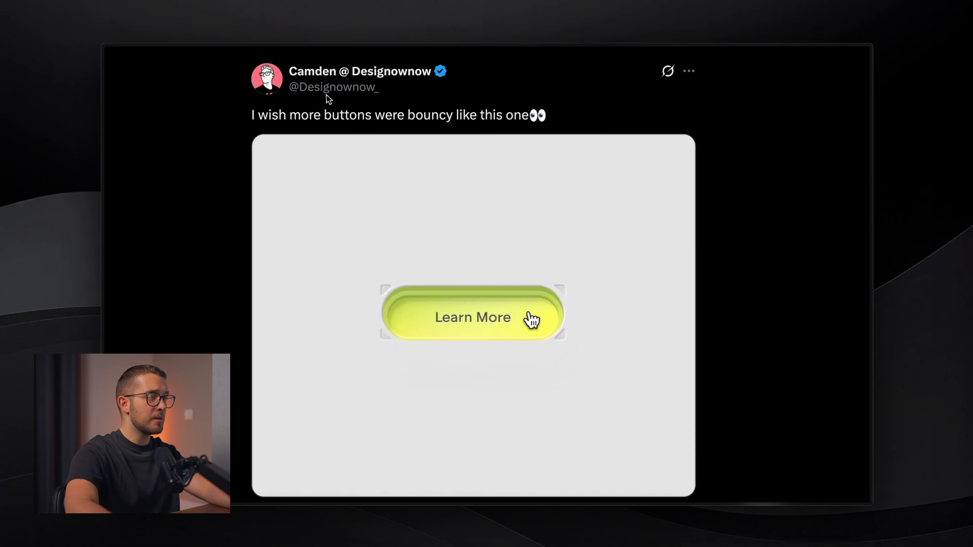
key("super+Tab")
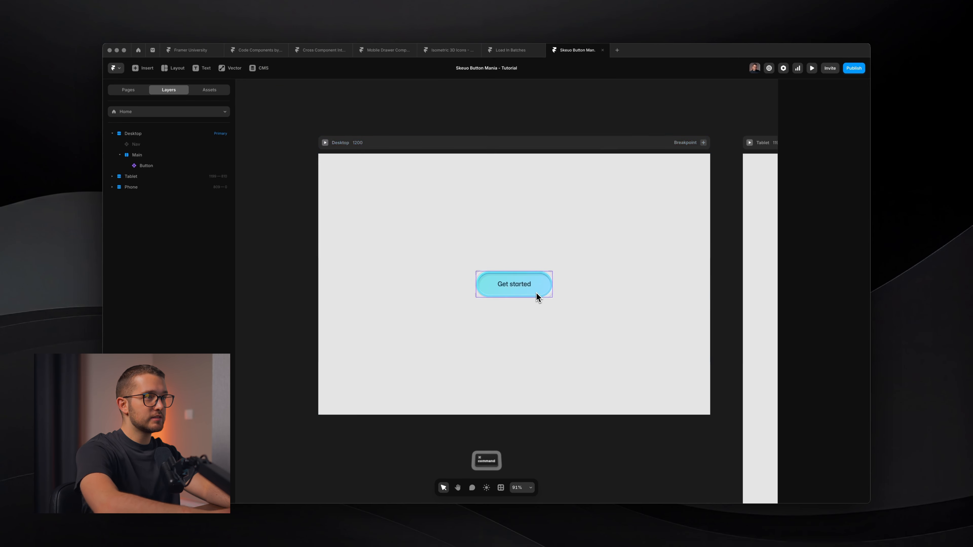
Step: Preview the Get started button on the page and compare its motion with the Learn More reference video
key("super+p")
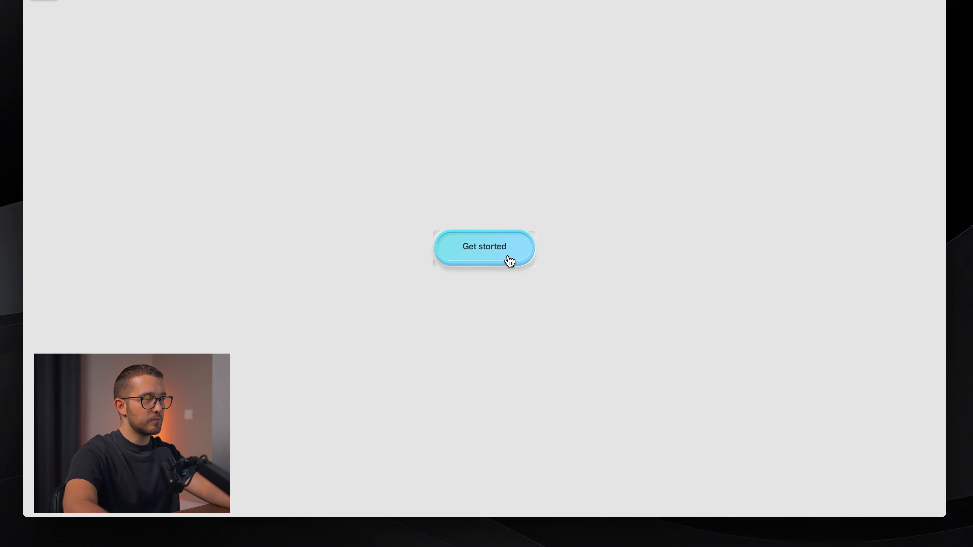
key("Escape")
key("super+Tab")
scroll(485, 314, "down", 1)
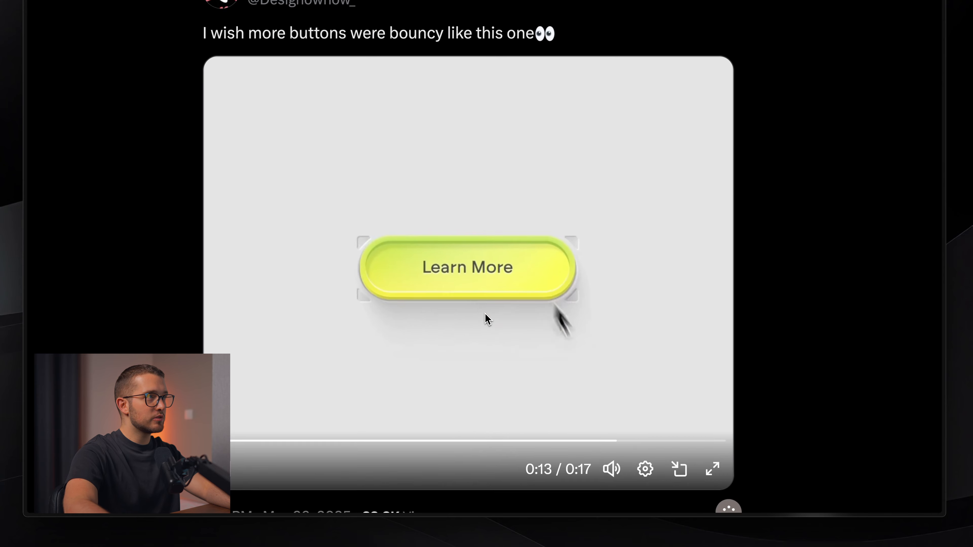
key("super+Tab")
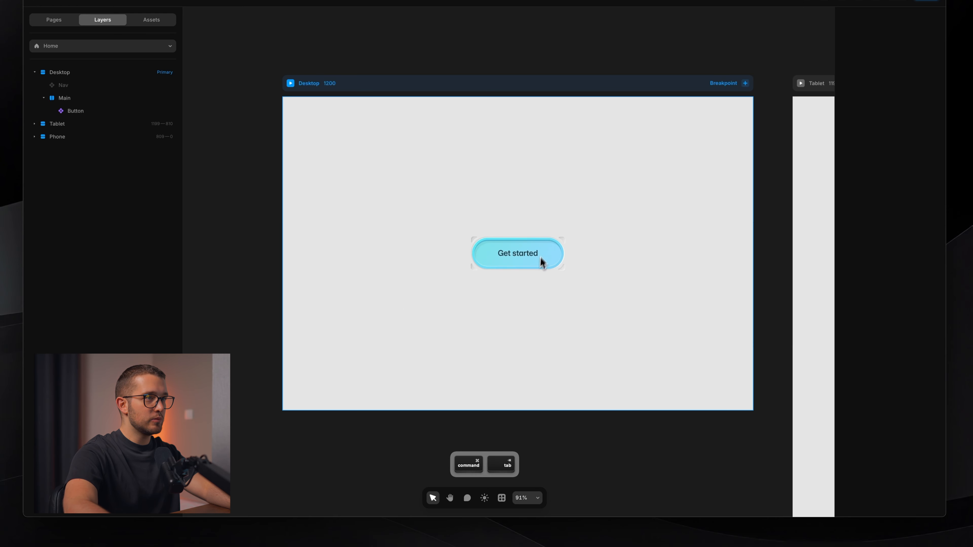
Step: Open the Button component and set the primary variant's spring transition time to 0.5 with a stronger bounce
double_click(541, 255)
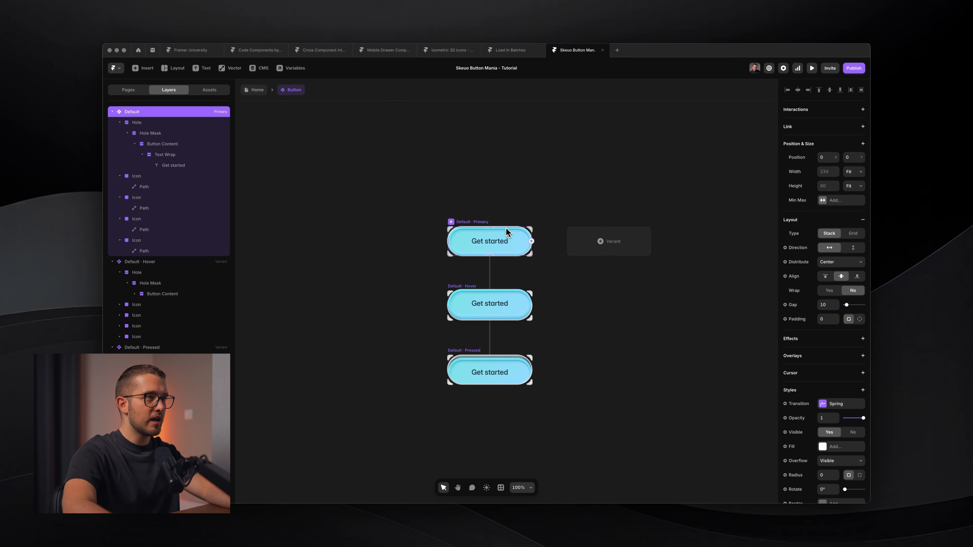
left_click(839, 403)
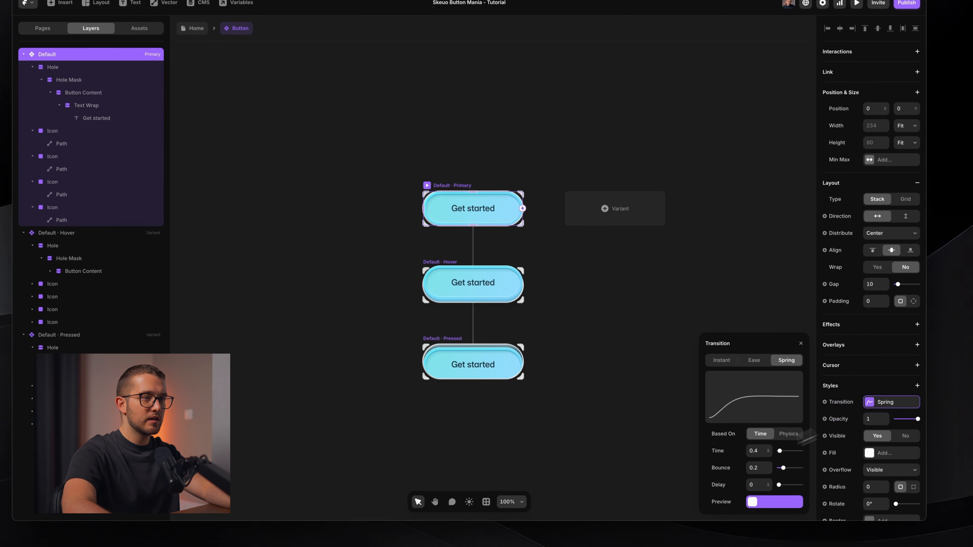
left_click(732, 445)
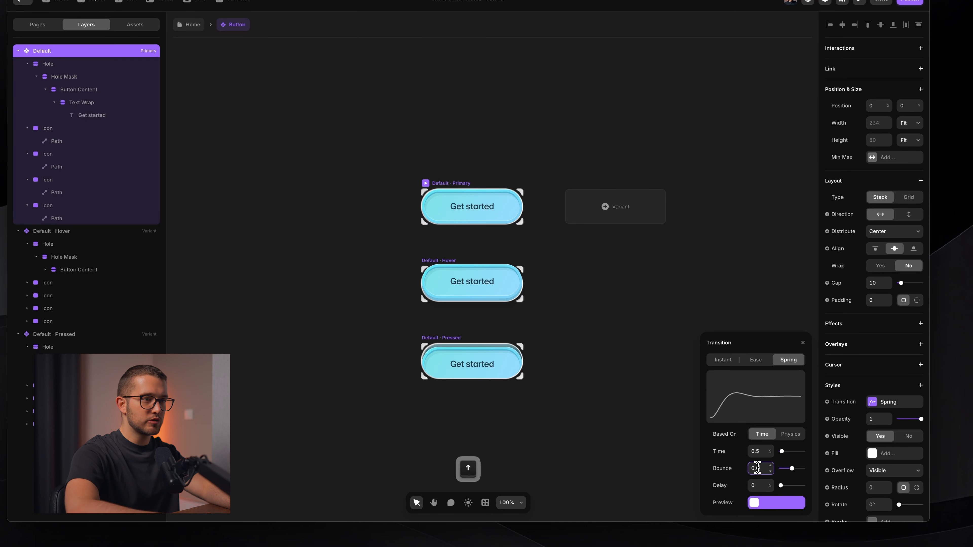
Step: Preview the Get started button on the Home page and test its hover and pressed motion
left_click(195, 24)
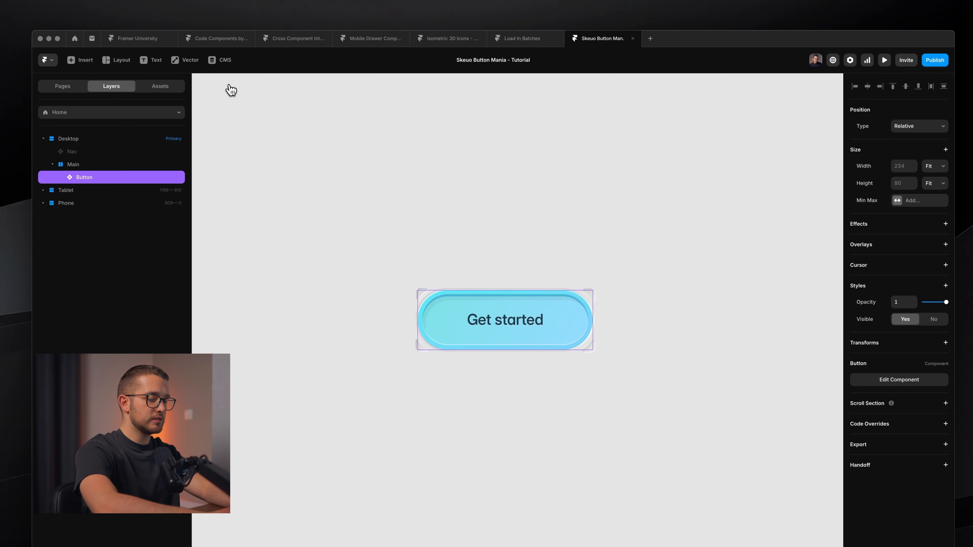
key("super+p")
left_click(479, 309)
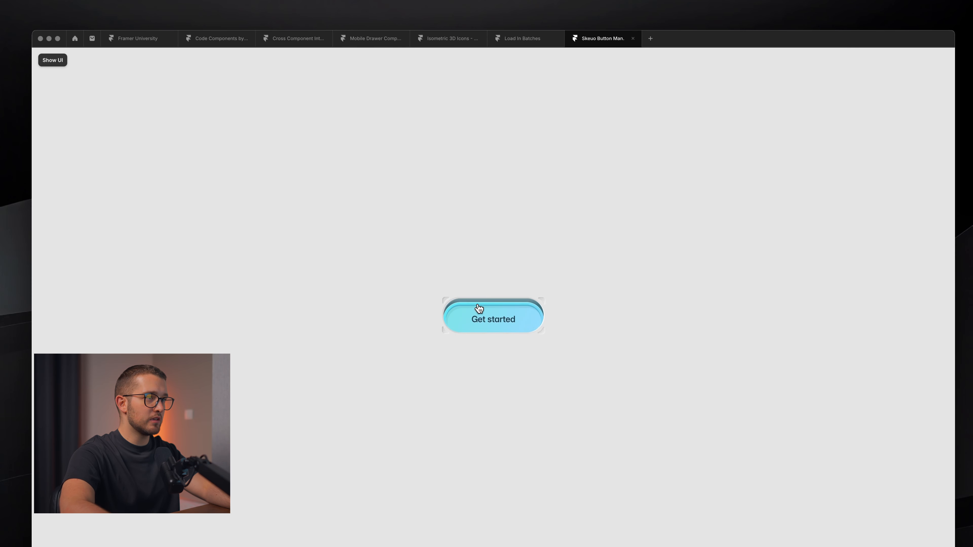
left_click(484, 324)
left_click(485, 323)
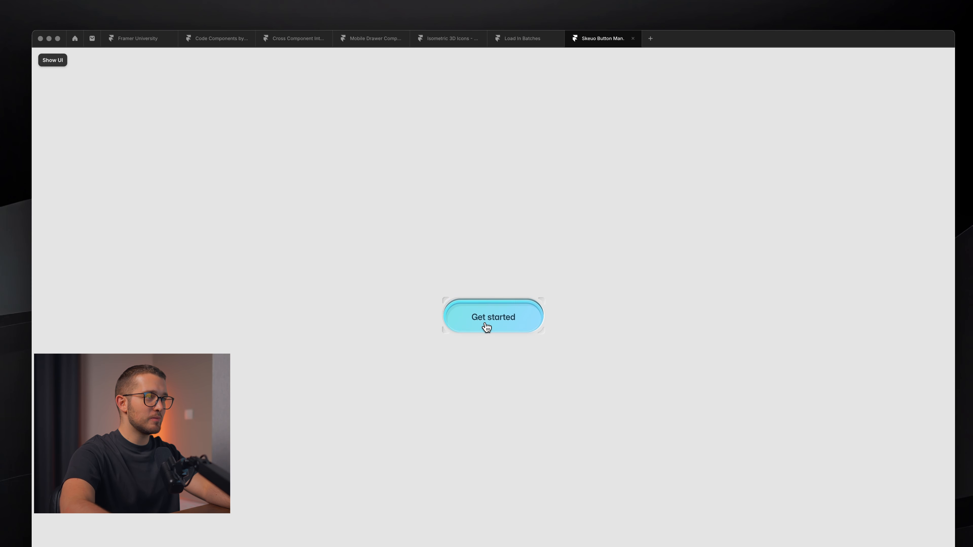
key("Escape")
Step: Reopen the Button component and lengthen the primary variant's spring transition time to 0.7
double_click(493, 320)
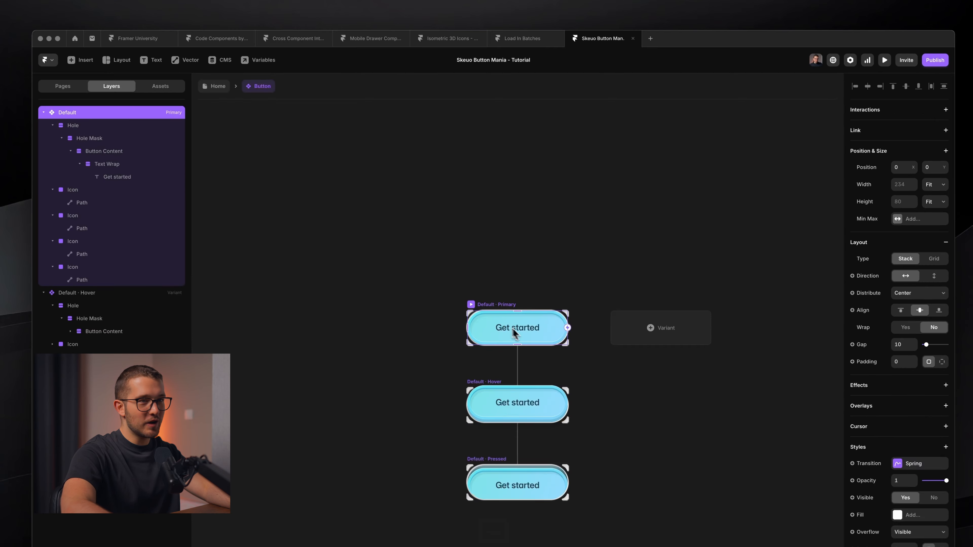
left_click(920, 466)
left_click(780, 514)
key("Up")
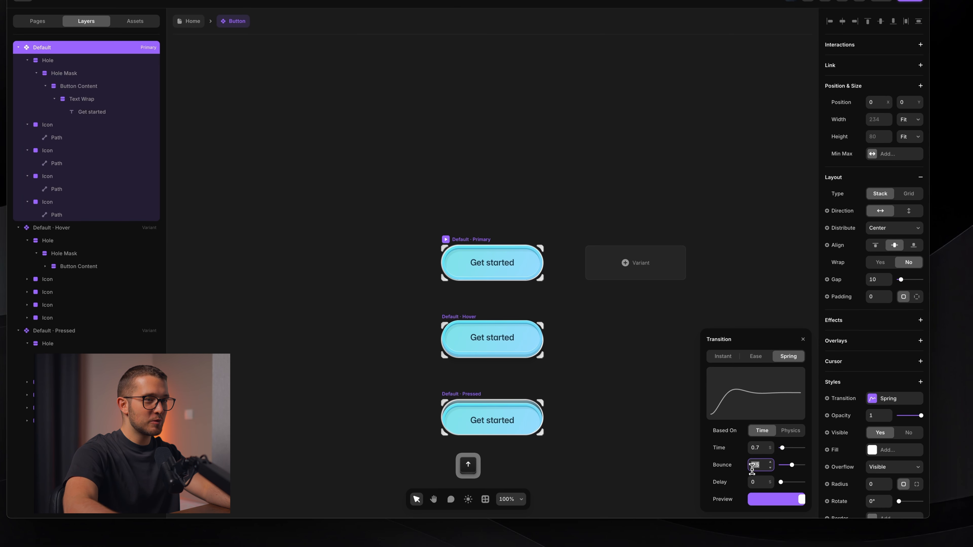
left_click(642, 208)
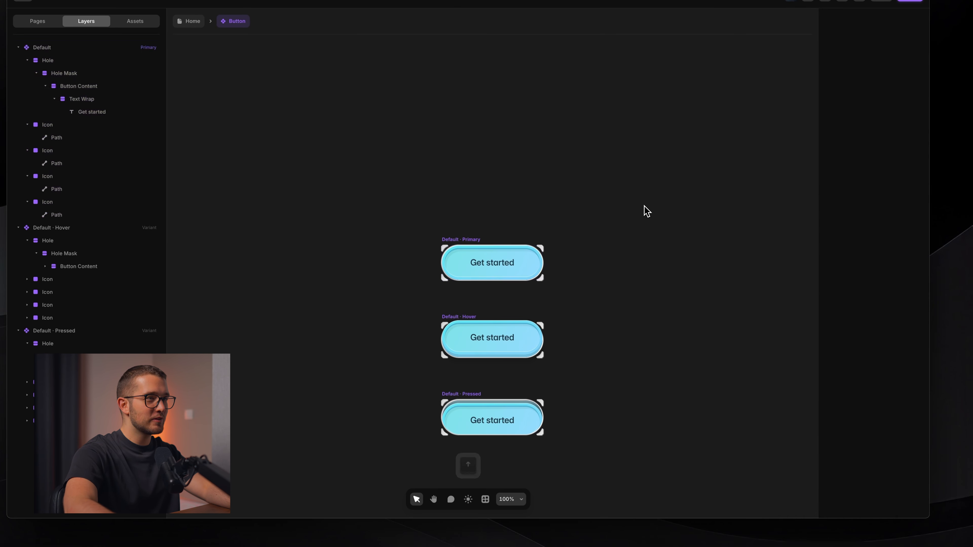
Step: Preview the retimed Get started button on the Home page and publish the site
left_click(191, 21)
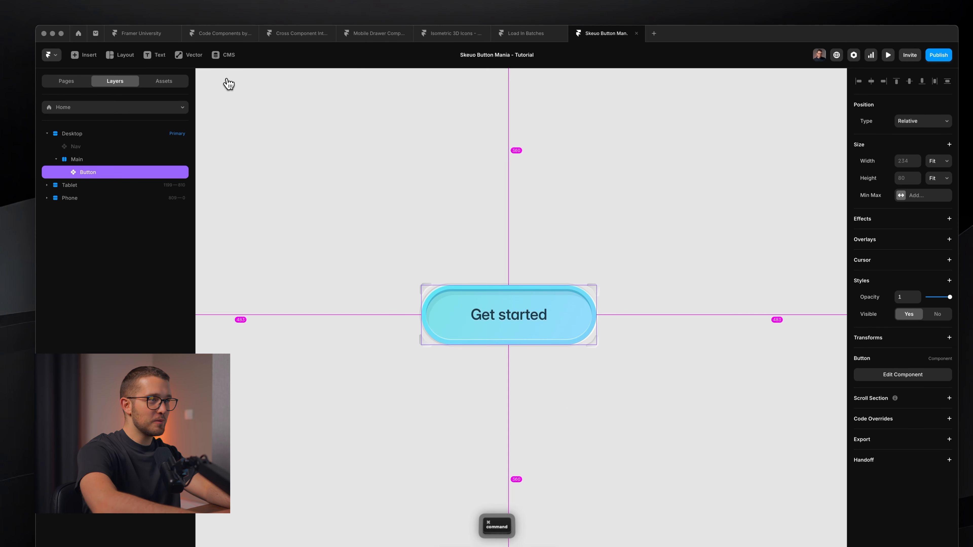
key("super+p")
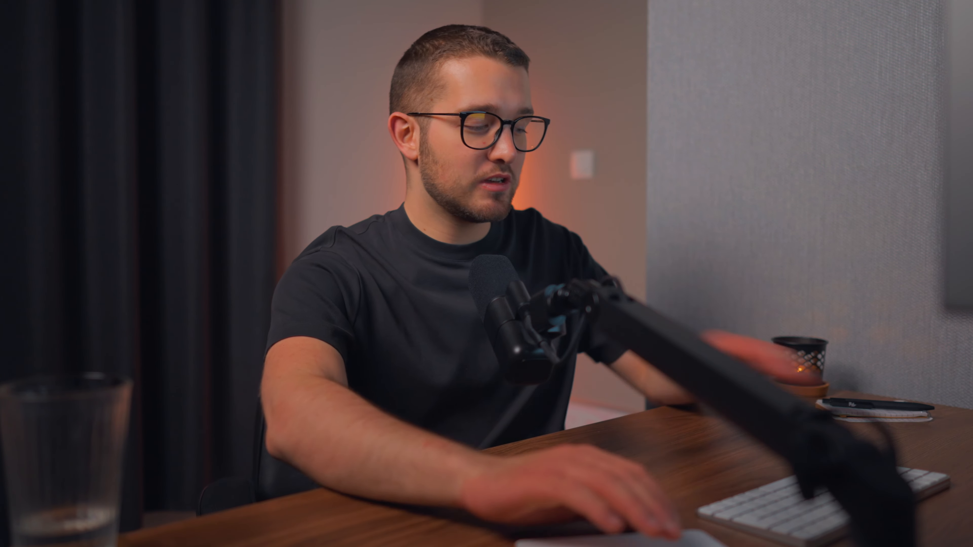
key("Escape")
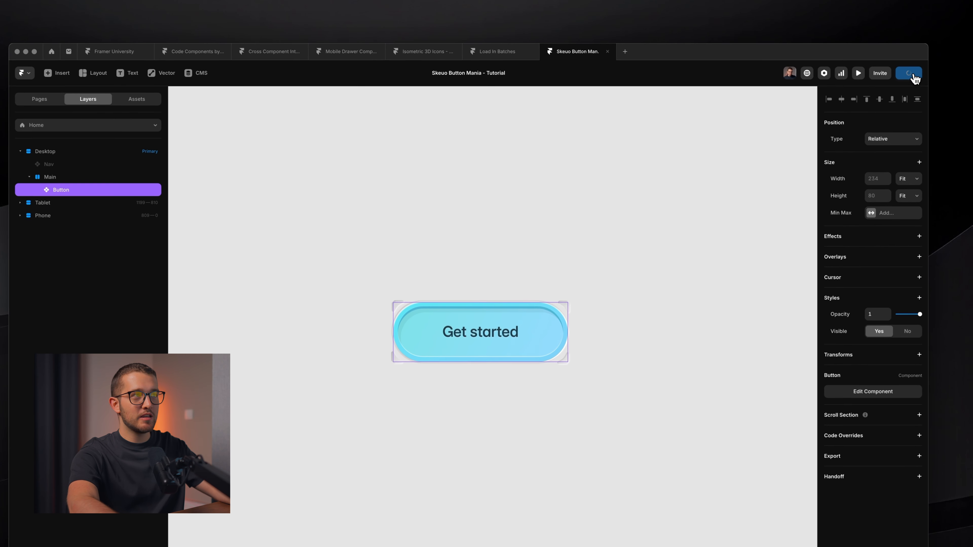
left_click(854, 67)
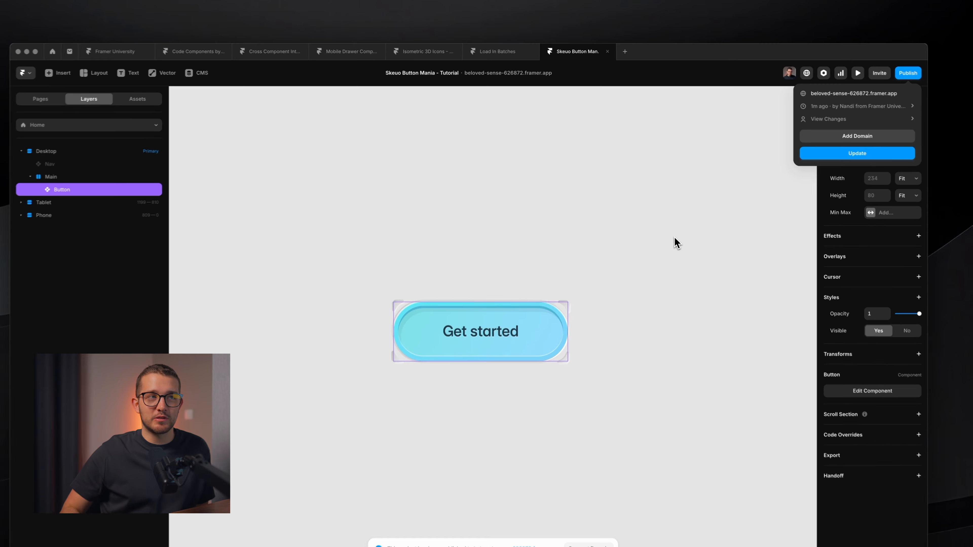